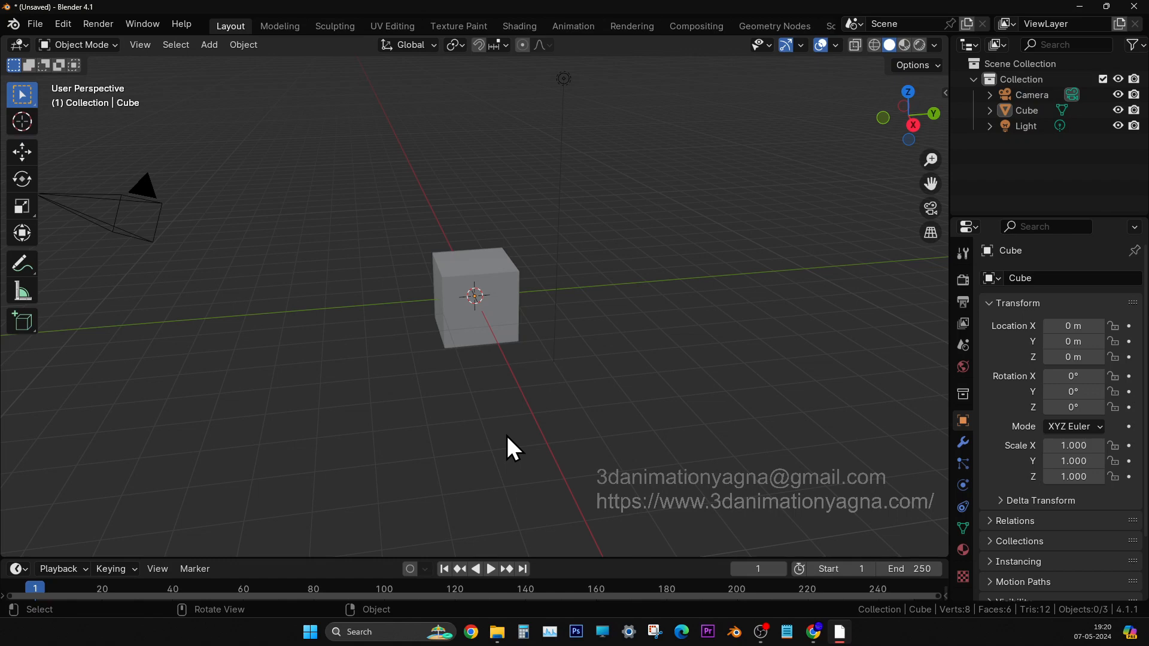
- Start opening another file without saving the current scene, and browse up to the D:\COURSES_2024 folder
click(35, 24)
click(79, 58)
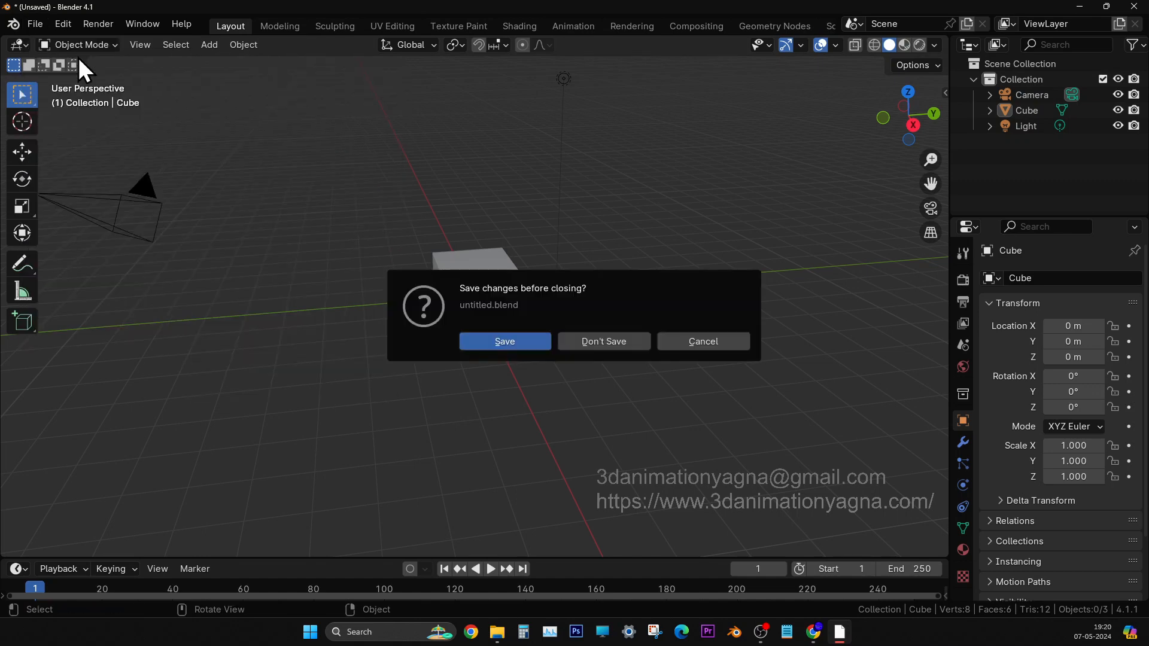
click(609, 346)
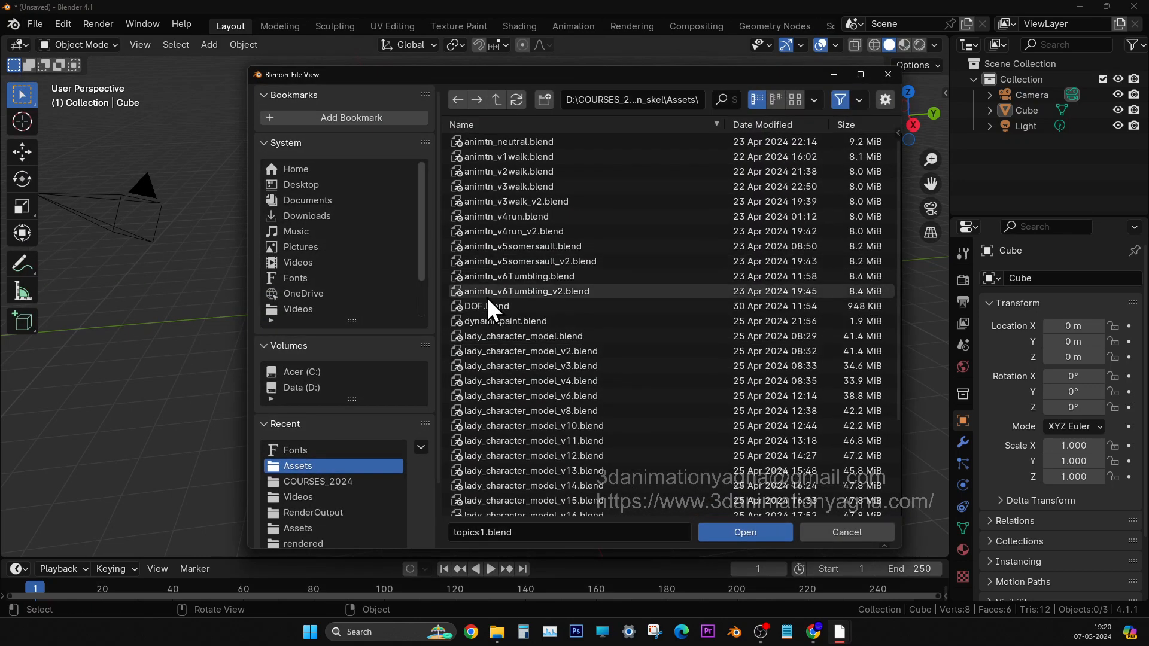
scroll(595, 353, down, 5)
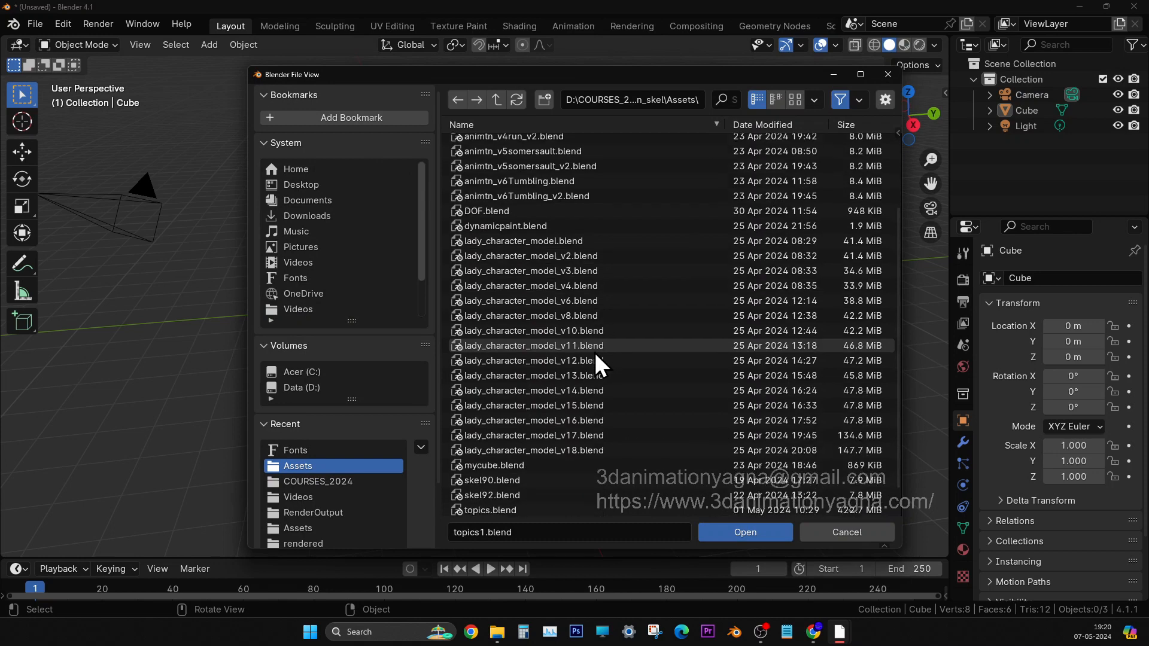
scroll(594, 353, up, 4)
scroll(595, 353, down, 4)
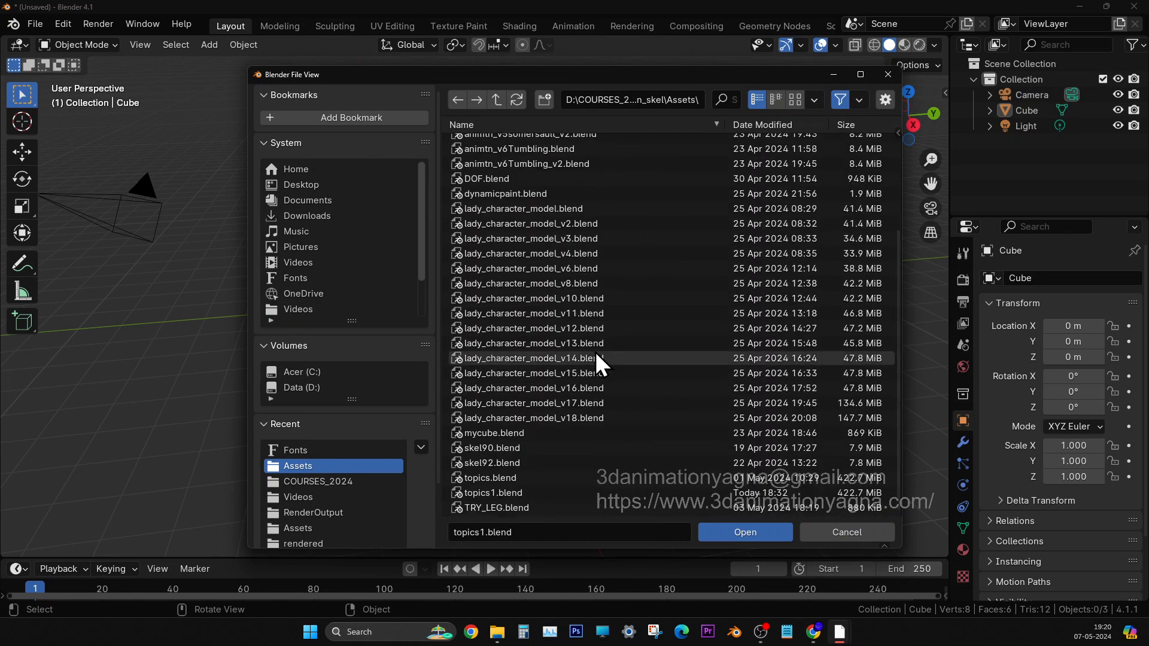
scroll(601, 356, up, 5)
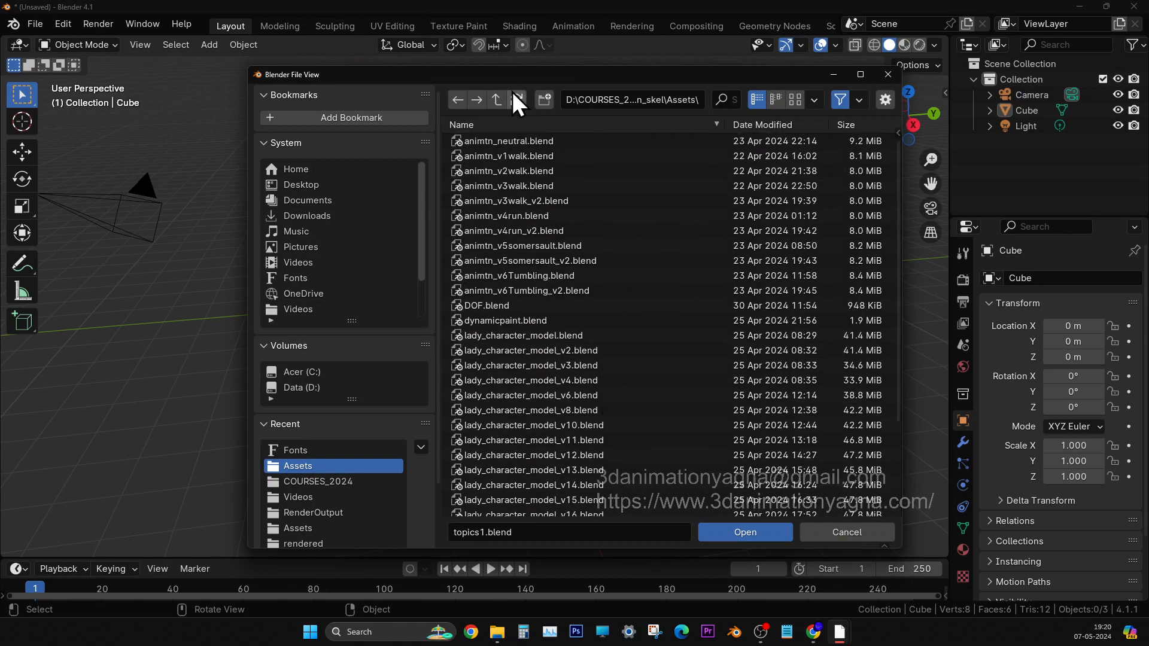
click(498, 100)
click(498, 101)
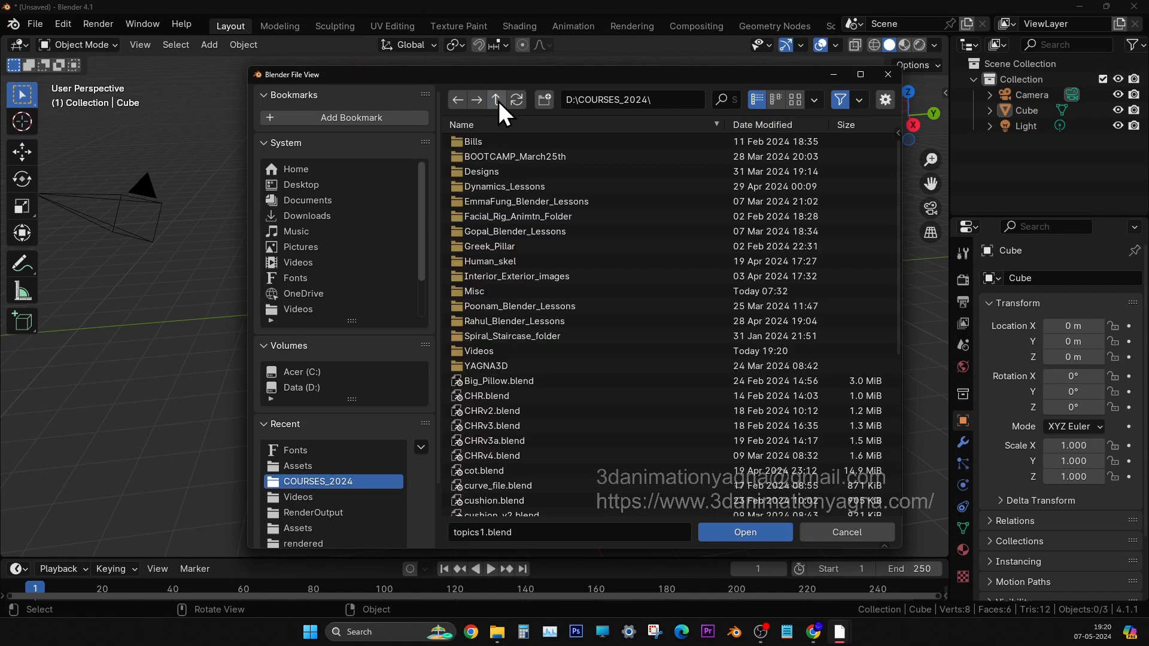
drag(517, 72, 384, 48)
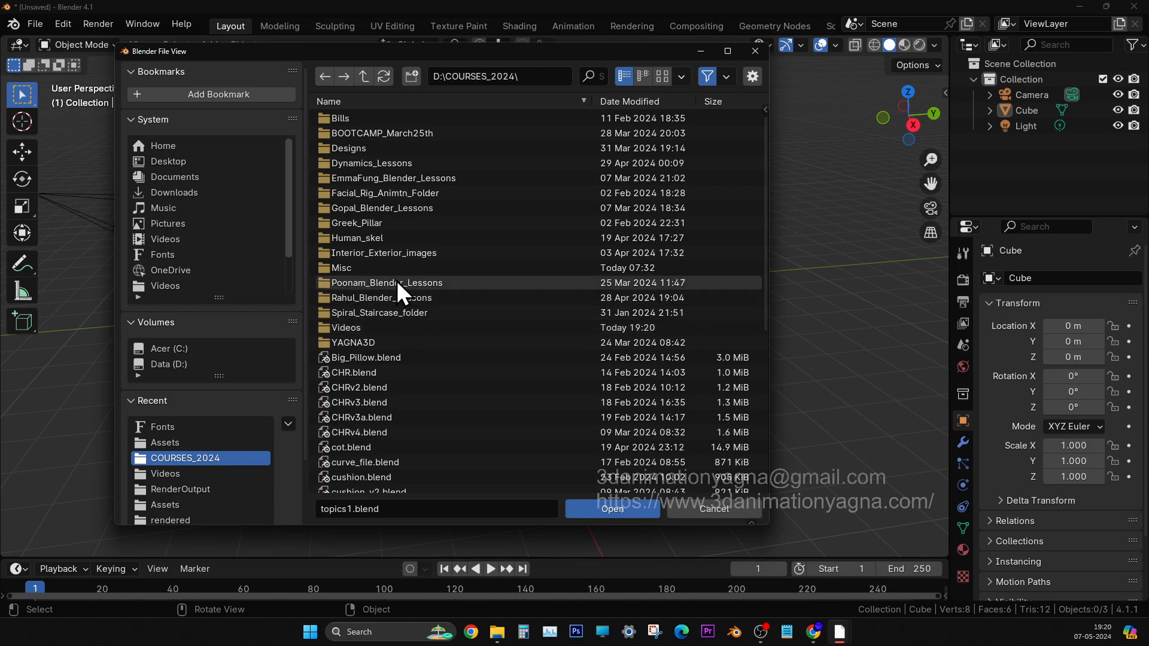
click(388, 207)
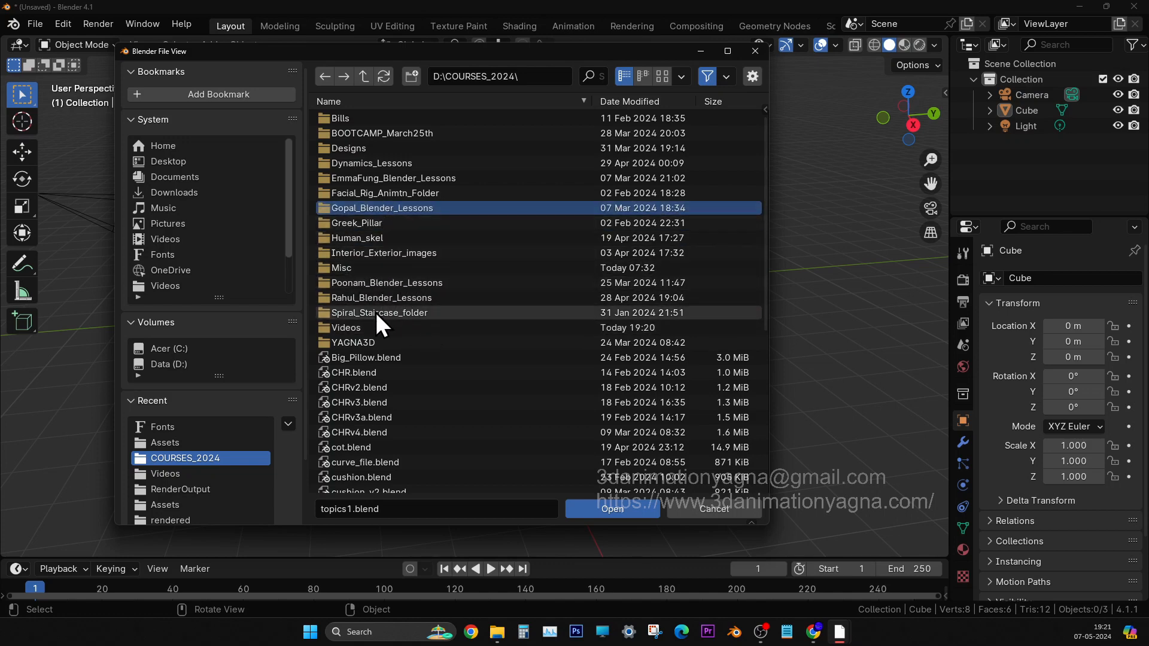
click(372, 192)
click(375, 174)
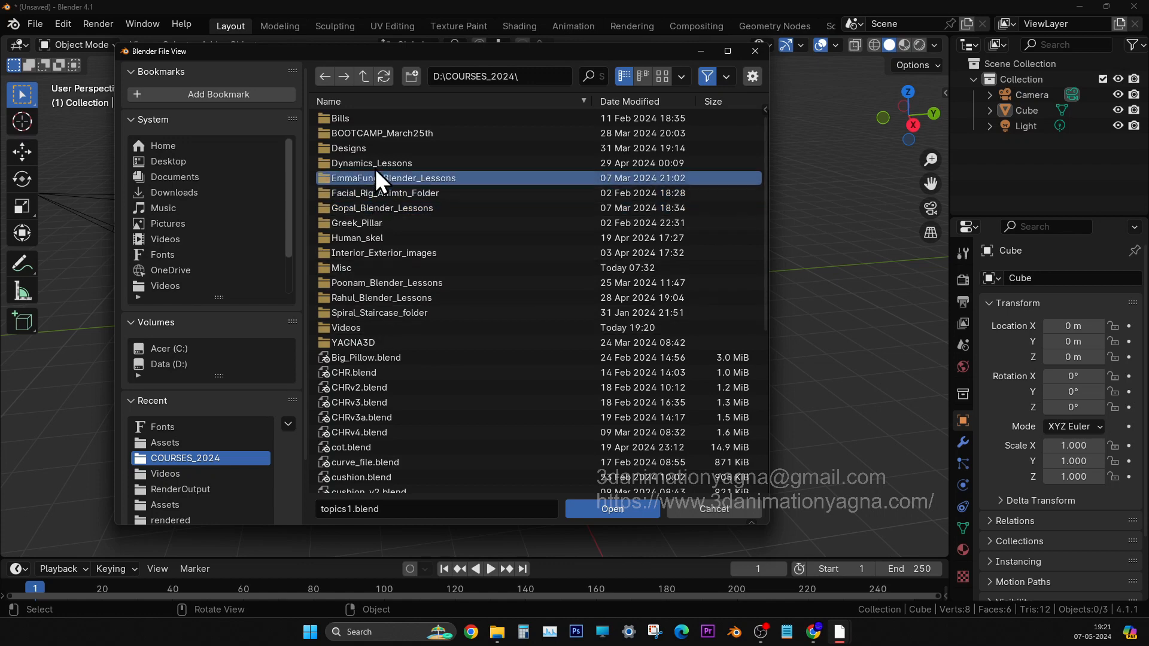
click(358, 238)
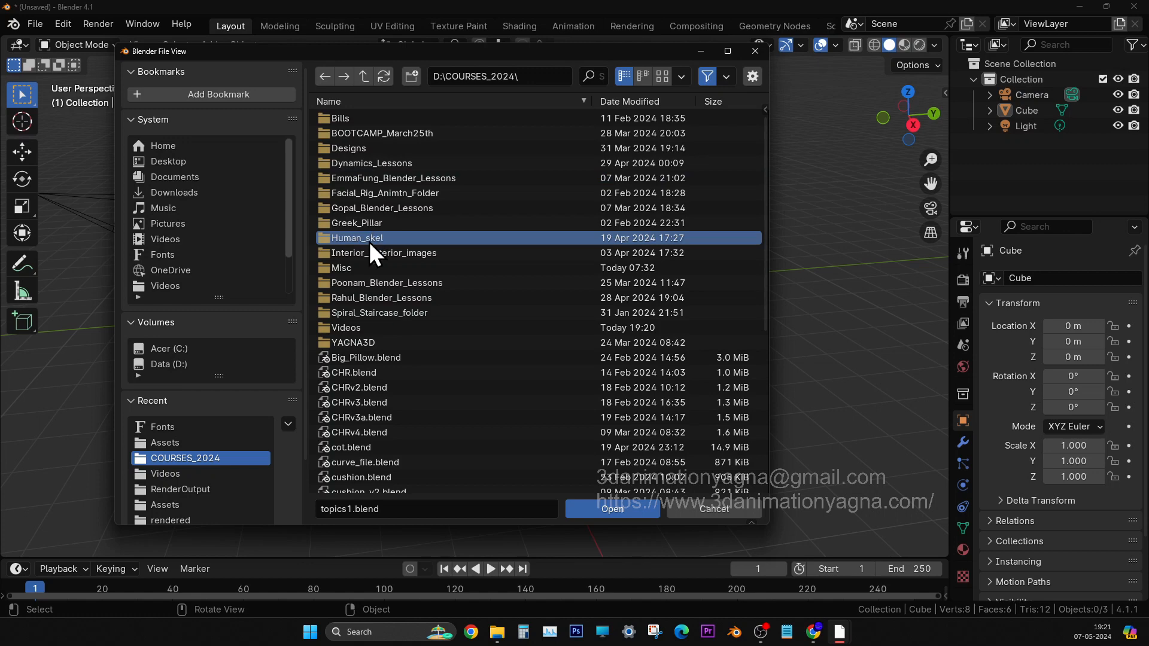
double_click(369, 239)
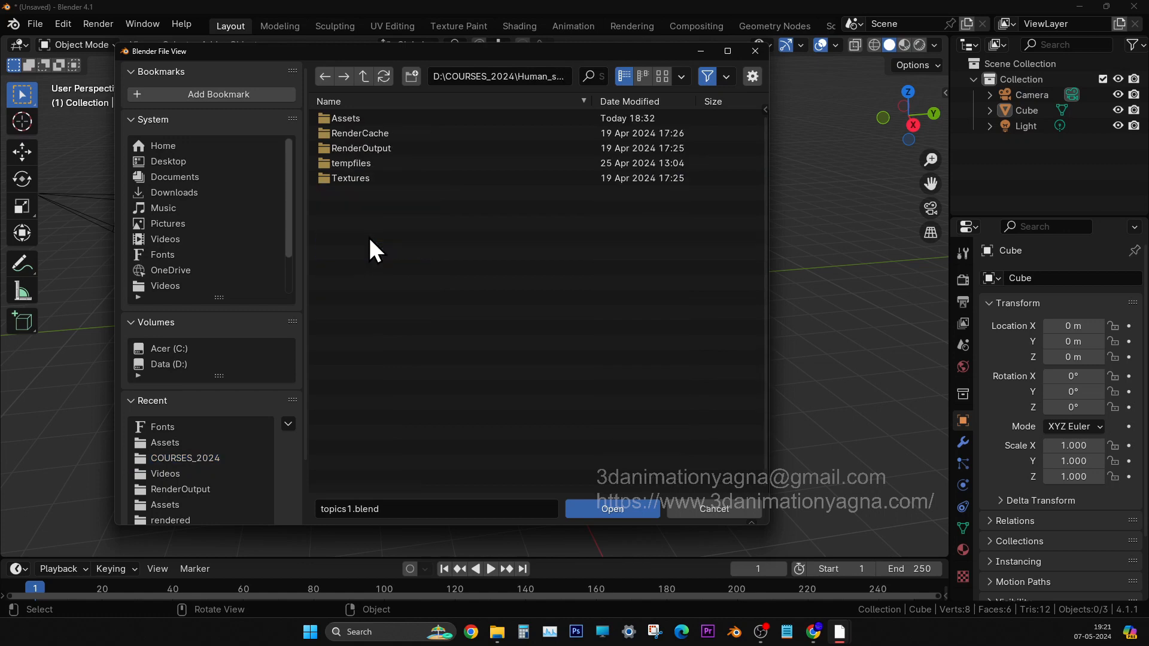
double_click(371, 117)
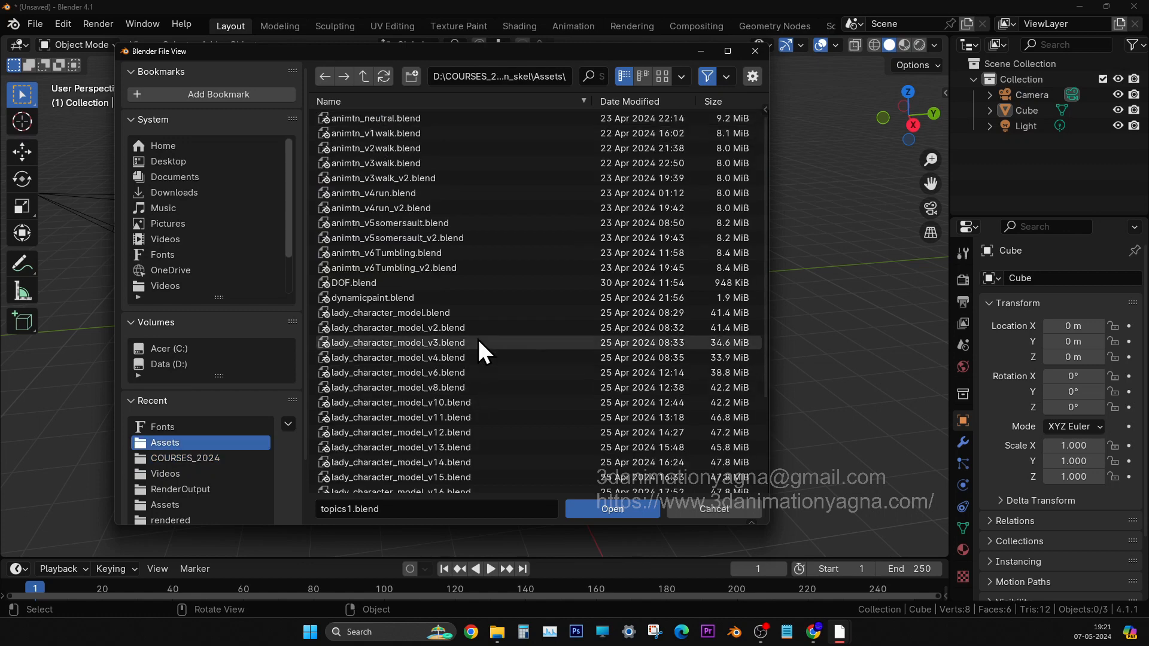
click(361, 73)
click(360, 76)
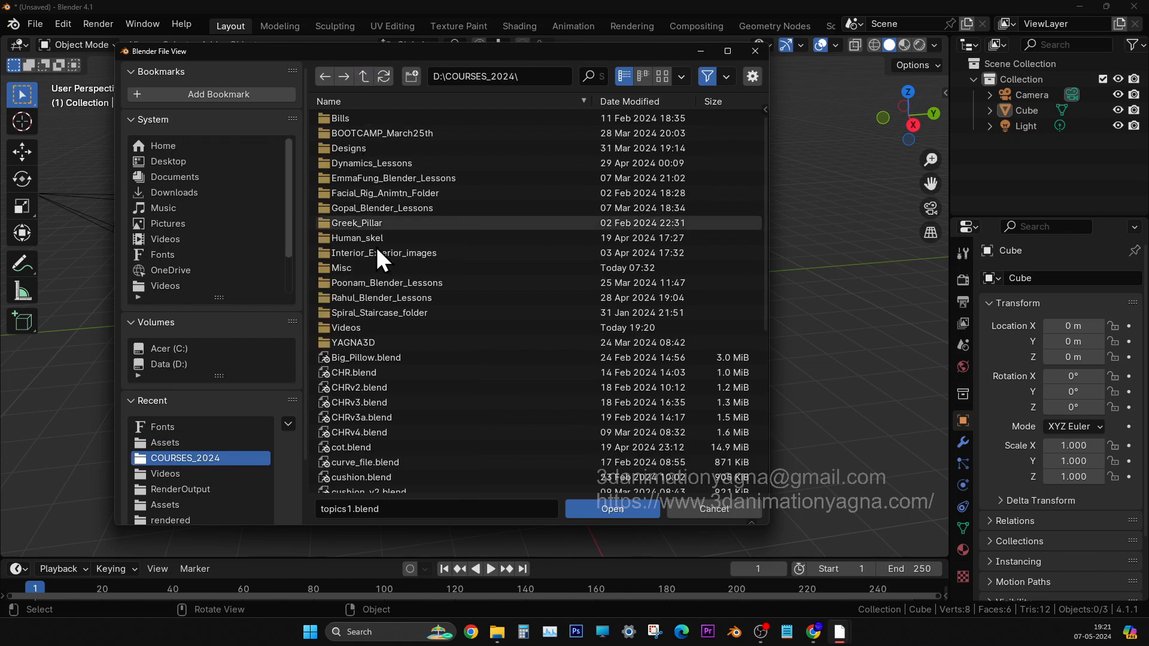
- Open house_v3_applyTexture.blend from the Assets subfolder of the Blender lessons folder dated 28 Apr 2024
double_click(375, 298)
click(379, 117)
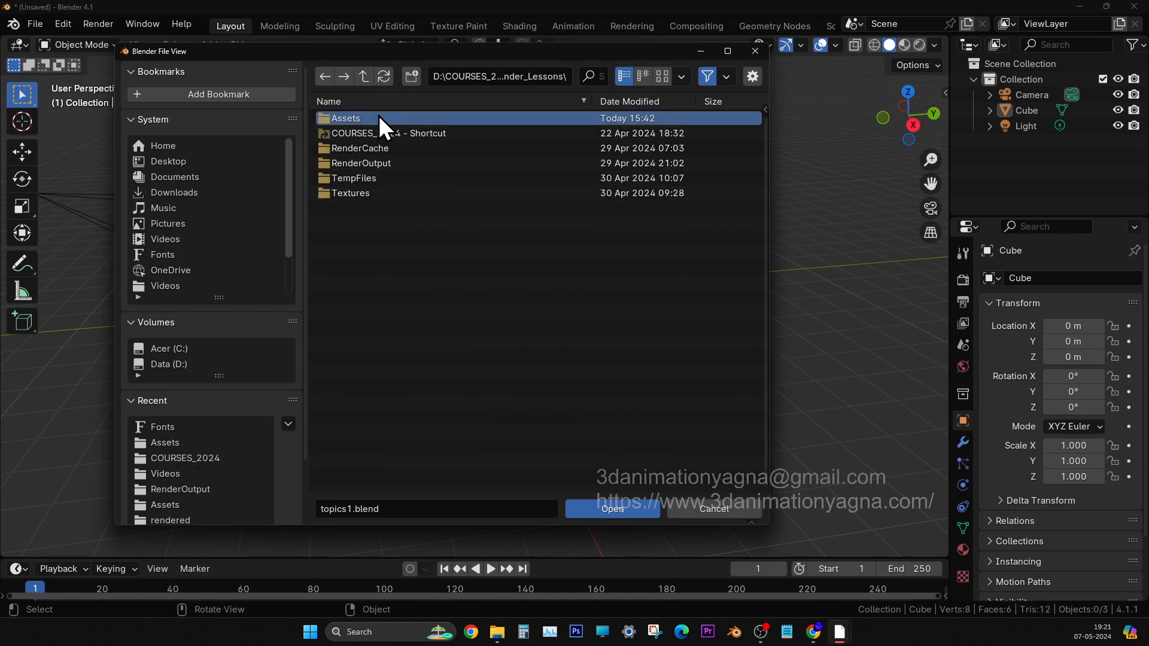
double_click(379, 118)
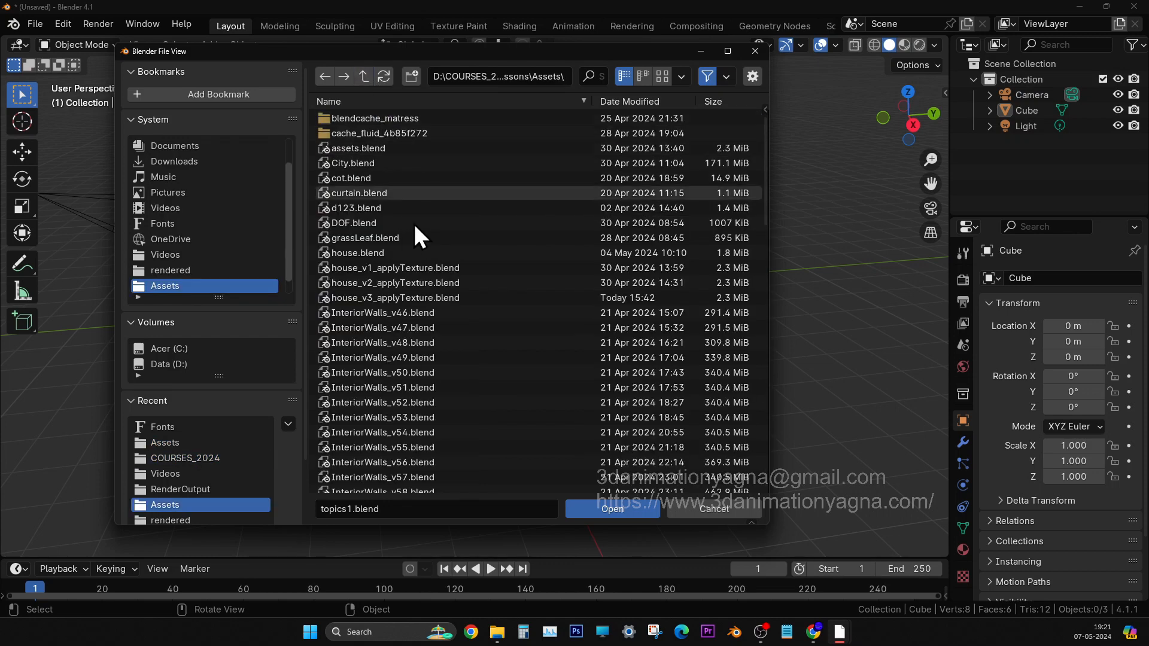
double_click(396, 300)
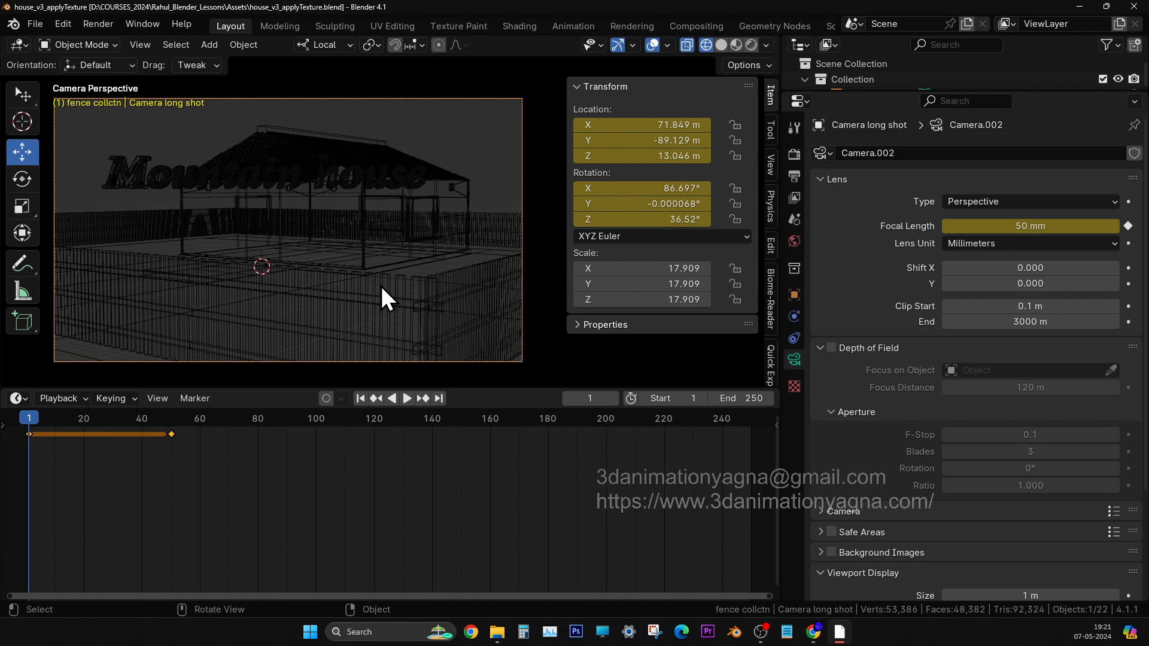
- Play the camera animation to frame 22 in a maximized viewport, and inspect the camera from outside its view
click(402, 208)
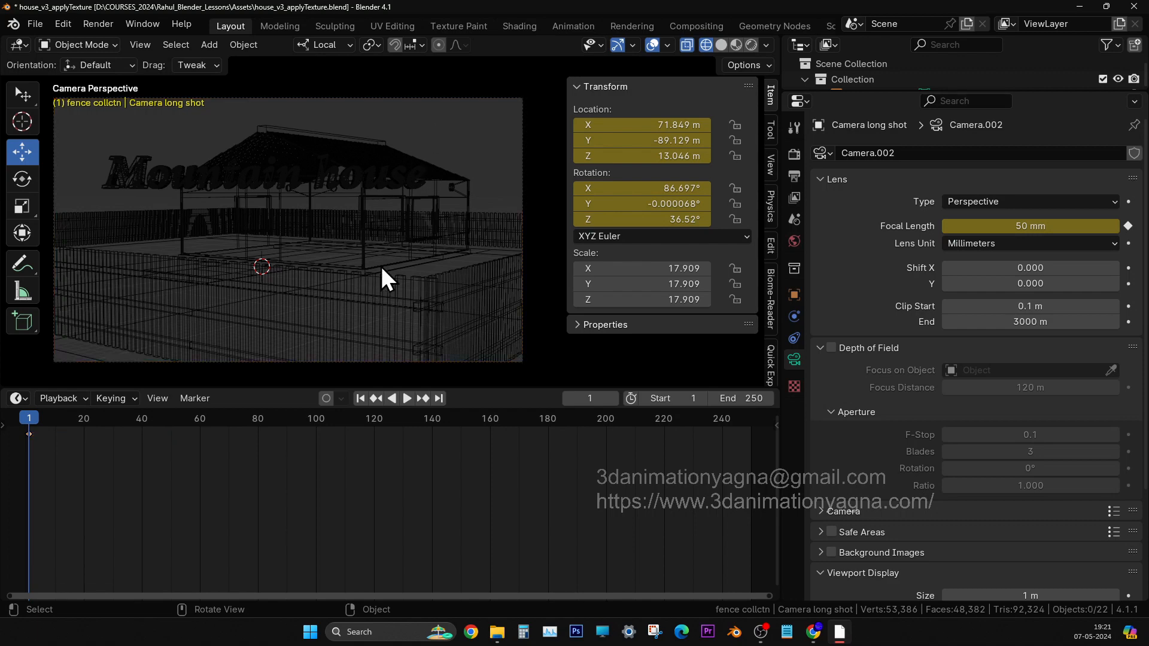
key(ctrl+space)
key(space)
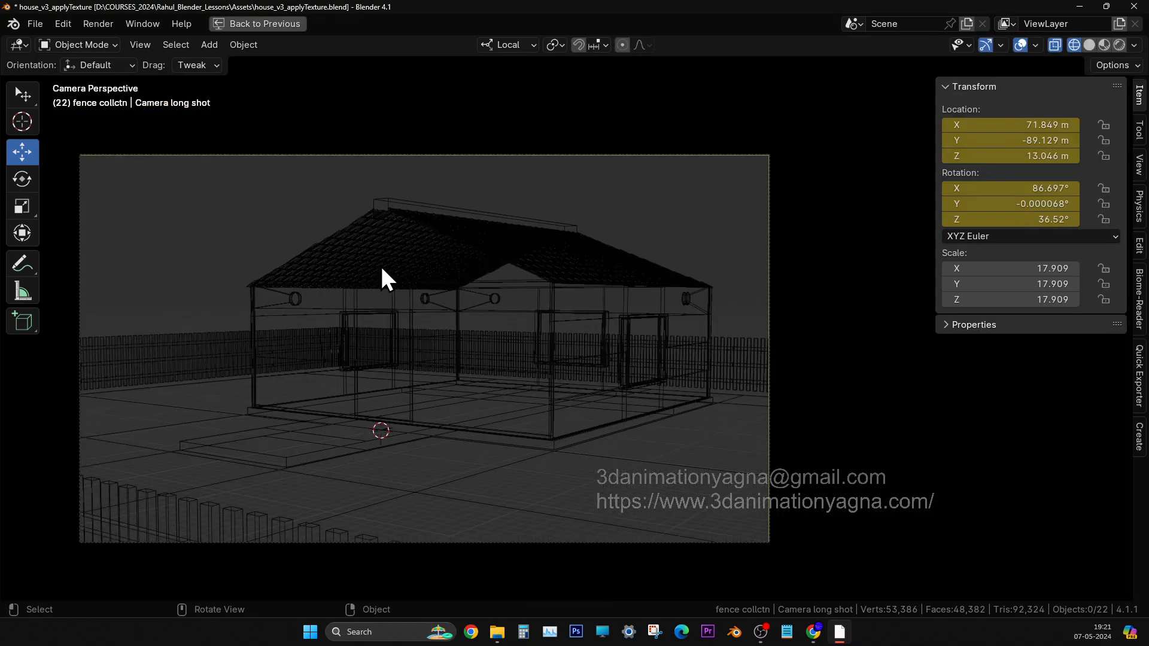
key(KP_0)
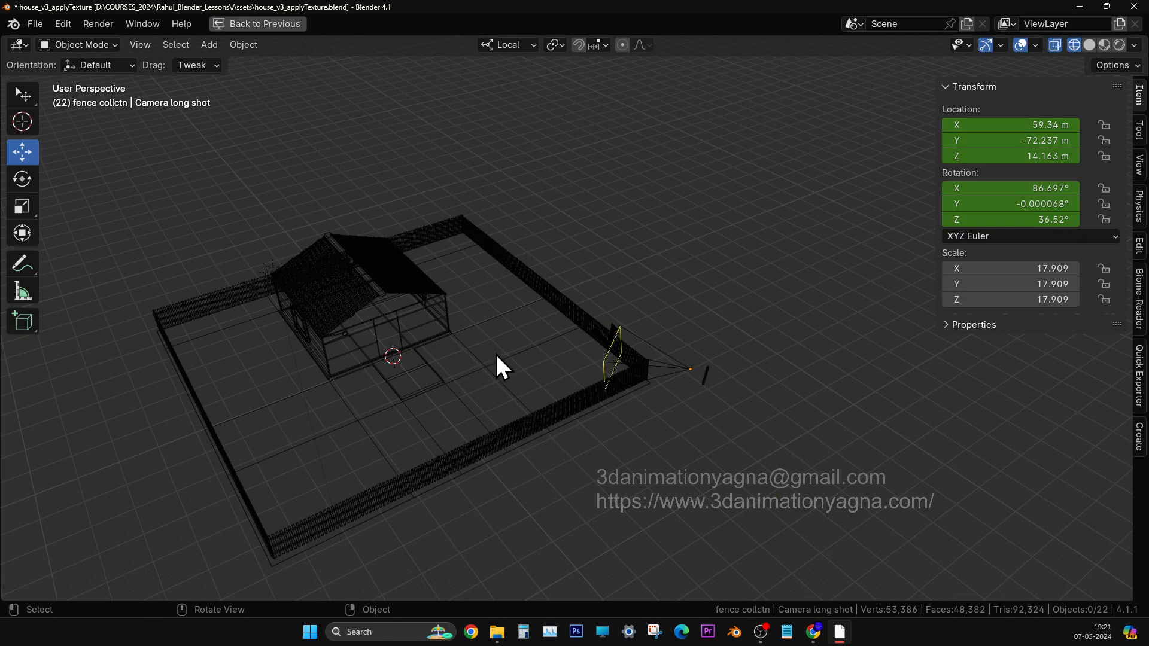
click(691, 370)
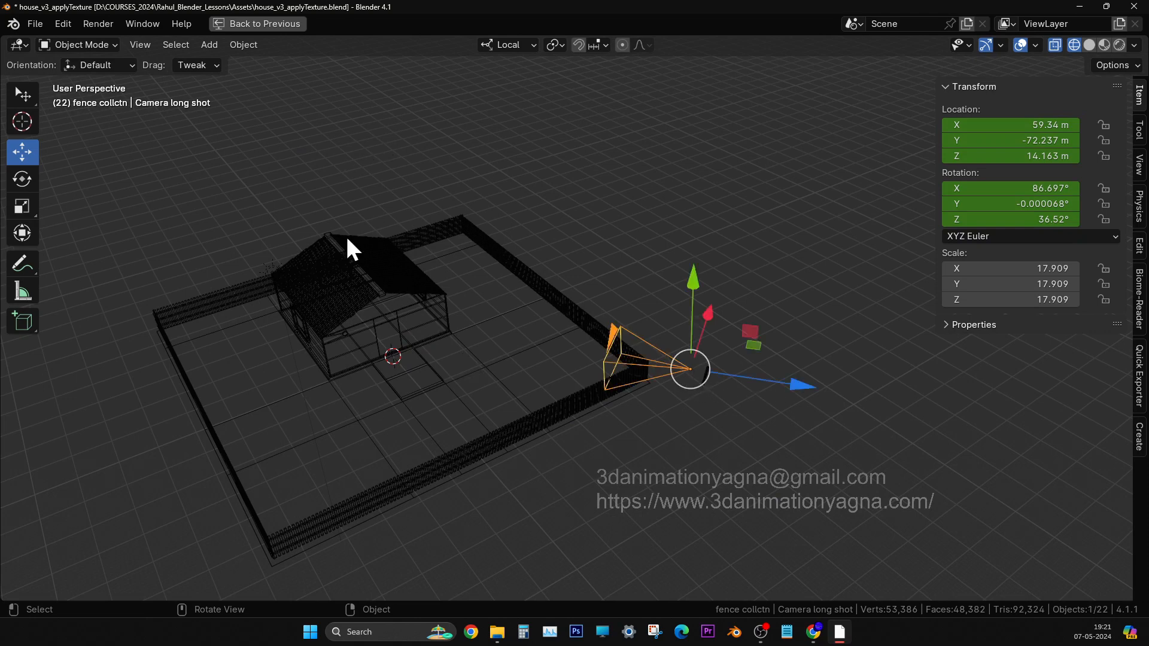
right_click(416, 605)
click(389, 576)
key(ctrl+space)
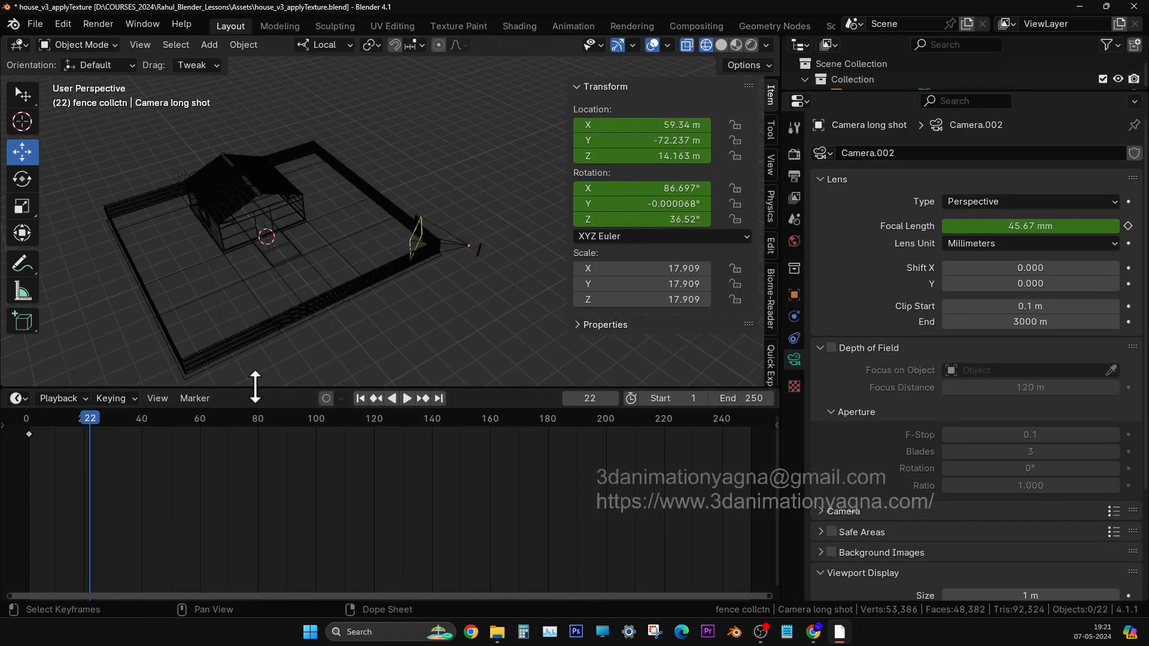
- Enlarge the 3D viewport, select the long shot camera, scrub to frame 32 and hide the sidebar
drag(256, 387, 256, 498)
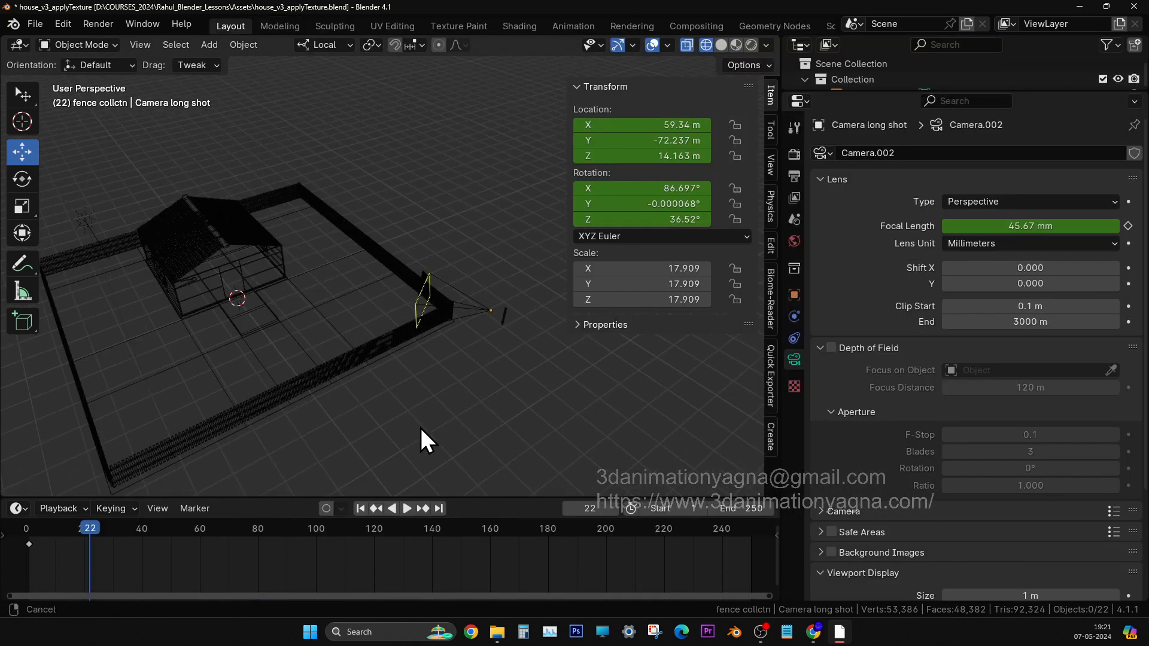
middle_drag(422, 428, 487, 347)
click(542, 241)
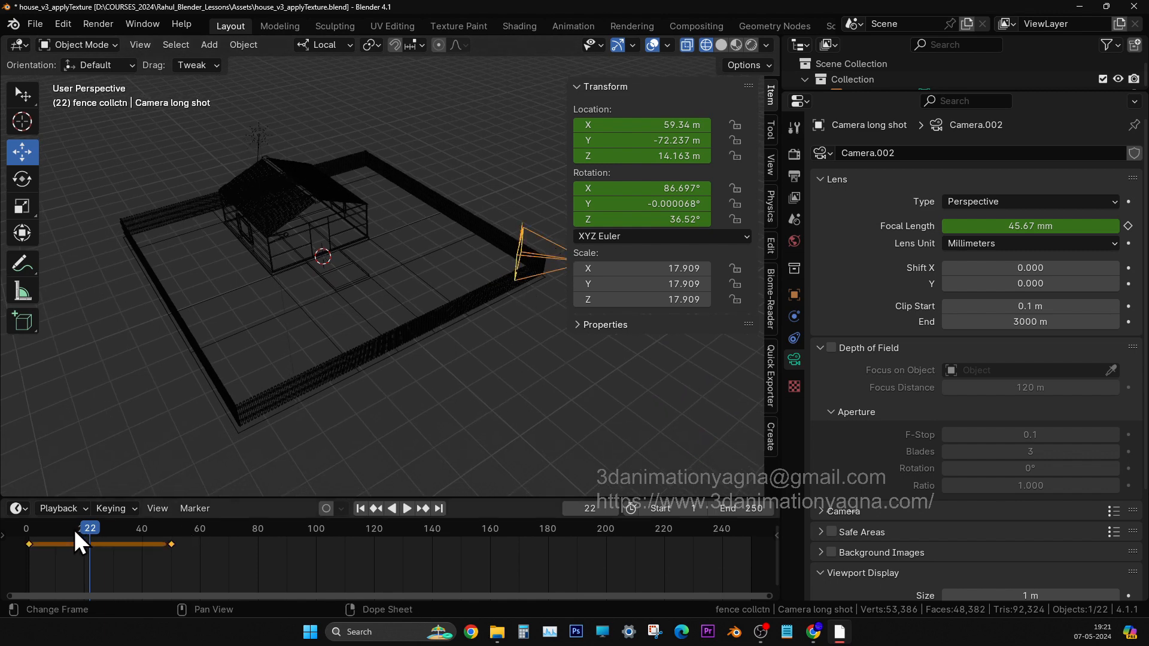
drag(73, 526, 118, 520)
key(n)
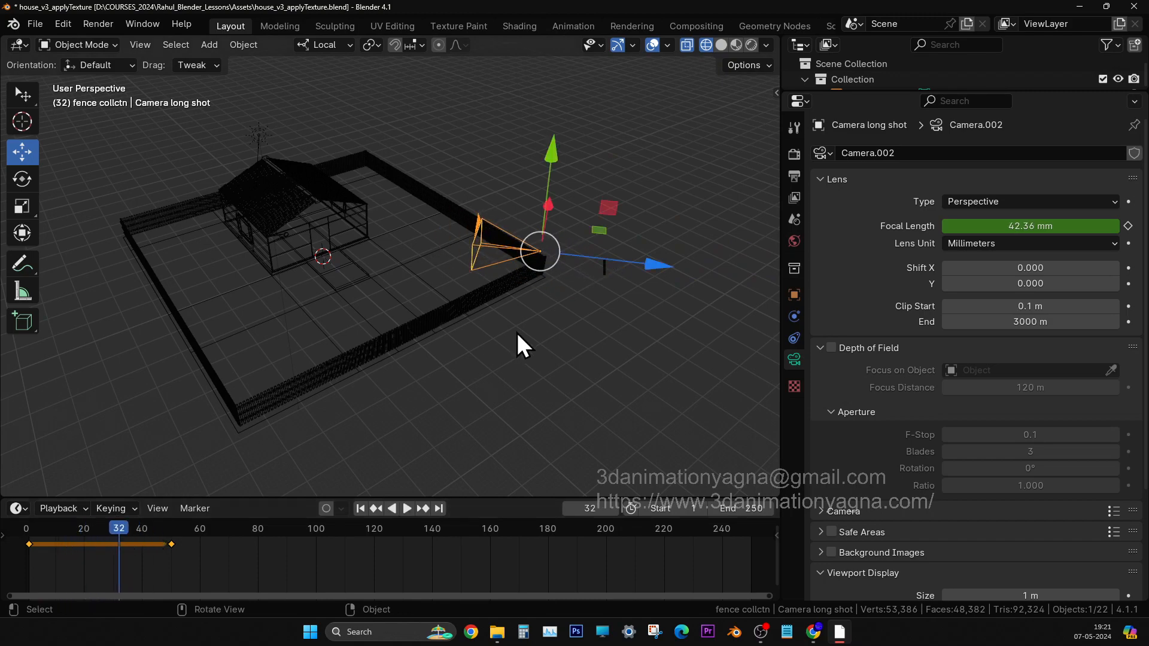
- Select the text object near the camera and scrub back to frame 17 to inspect its movement
click(599, 275)
middle_drag(598, 296, 439, 344)
scroll(514, 341, up, 4)
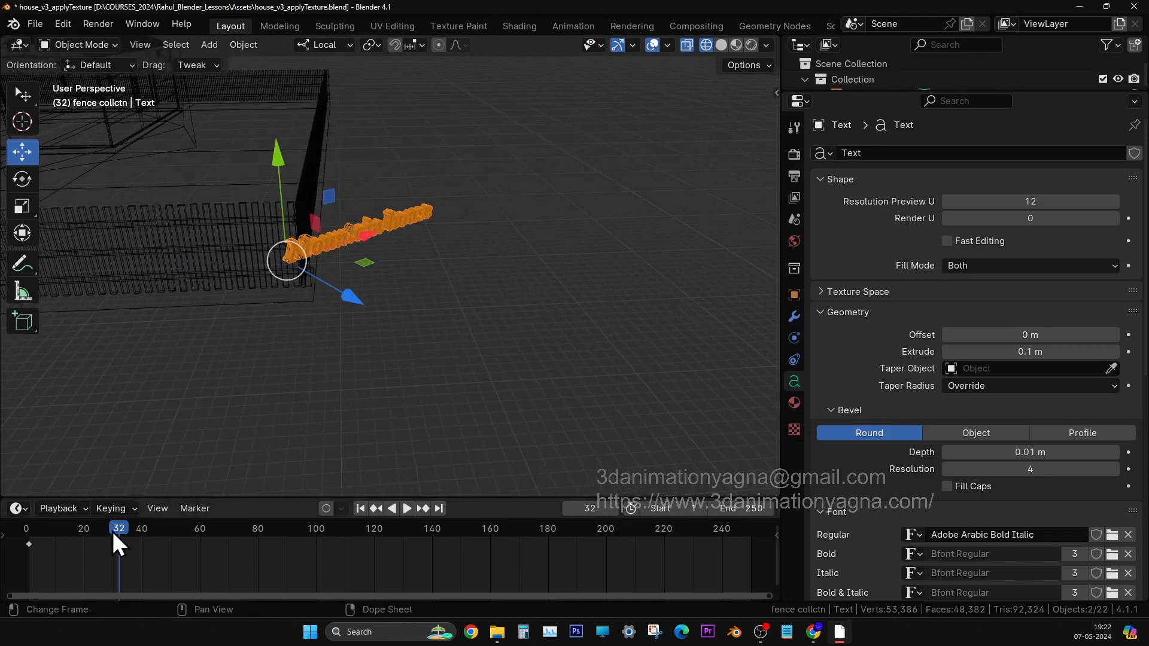
drag(112, 531, 76, 513)
scroll(353, 318, down, 5)
shift+middle_drag(353, 318, 554, 245)
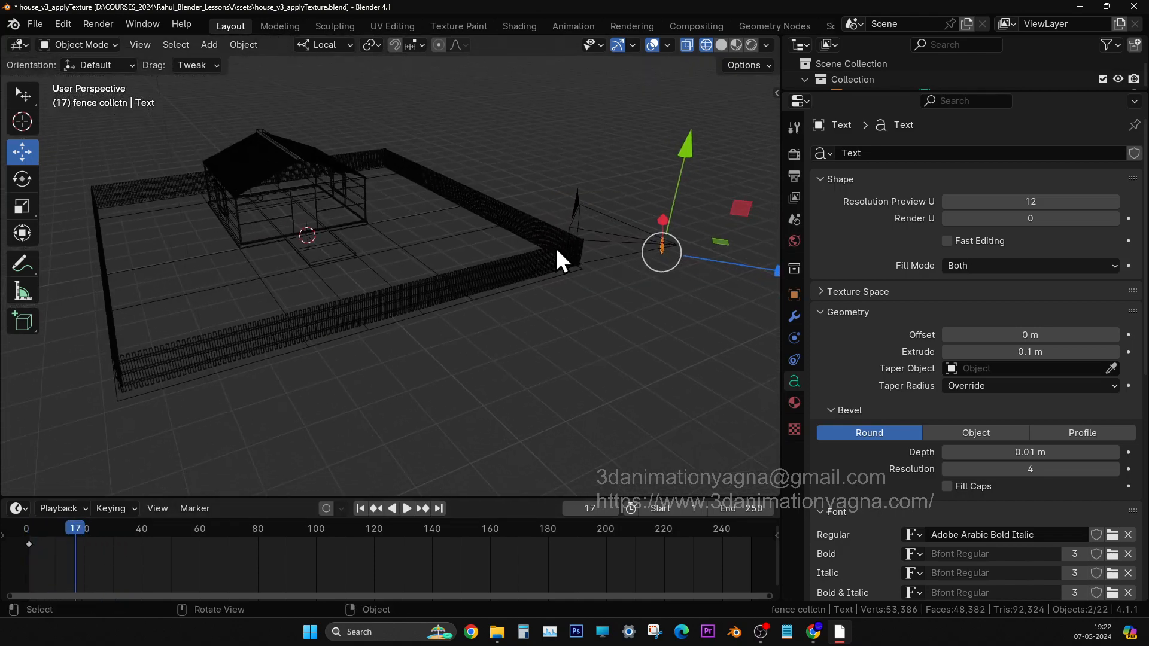
- Clear the location keyframes of the long shot camera at frame 17
click(605, 201)
click(605, 206)
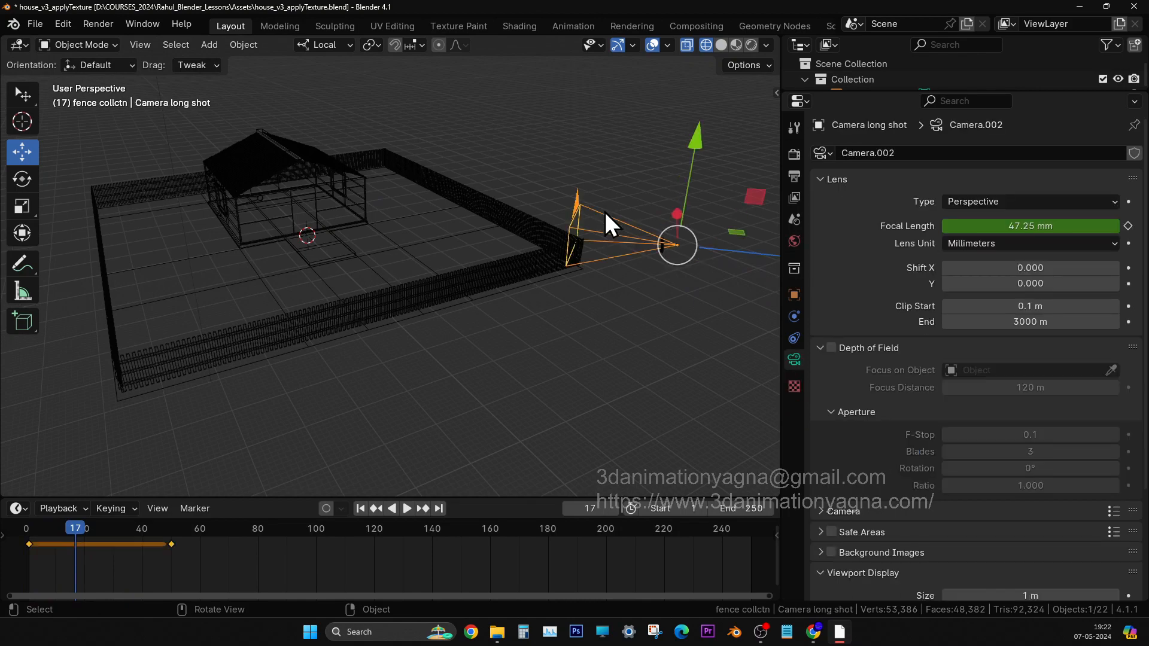
key(n)
middle_drag(532, 227, 526, 299)
right_click(655, 137)
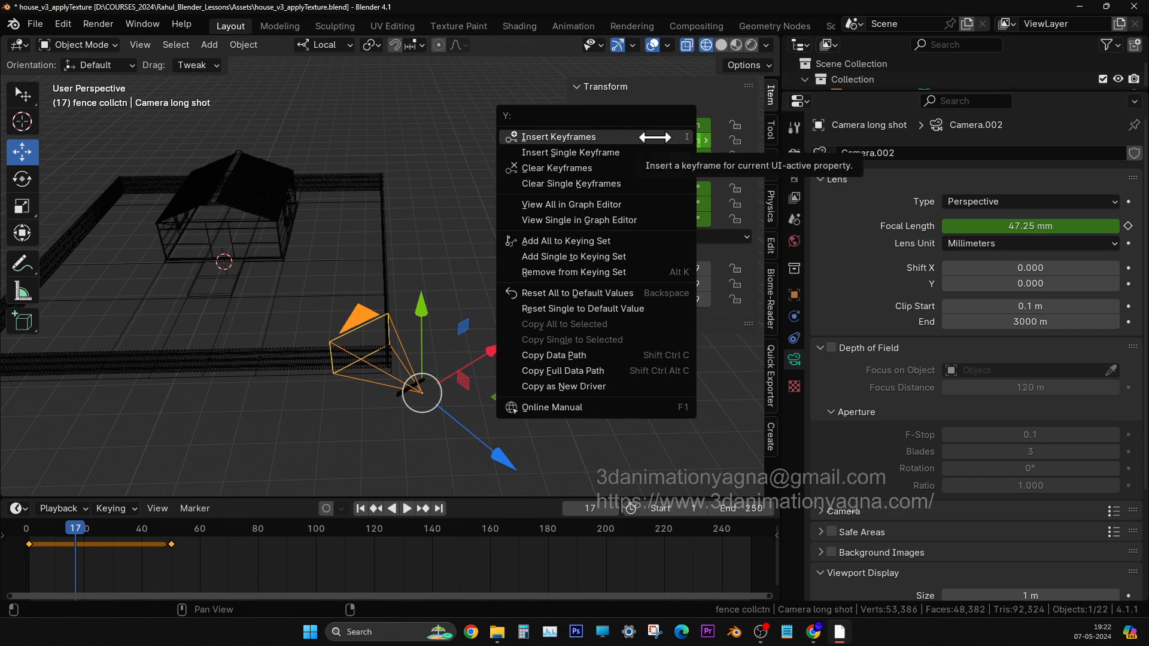
click(598, 168)
- Clear the long shot camera's rotation keyframes and its focal length keyframes
right_click(664, 209)
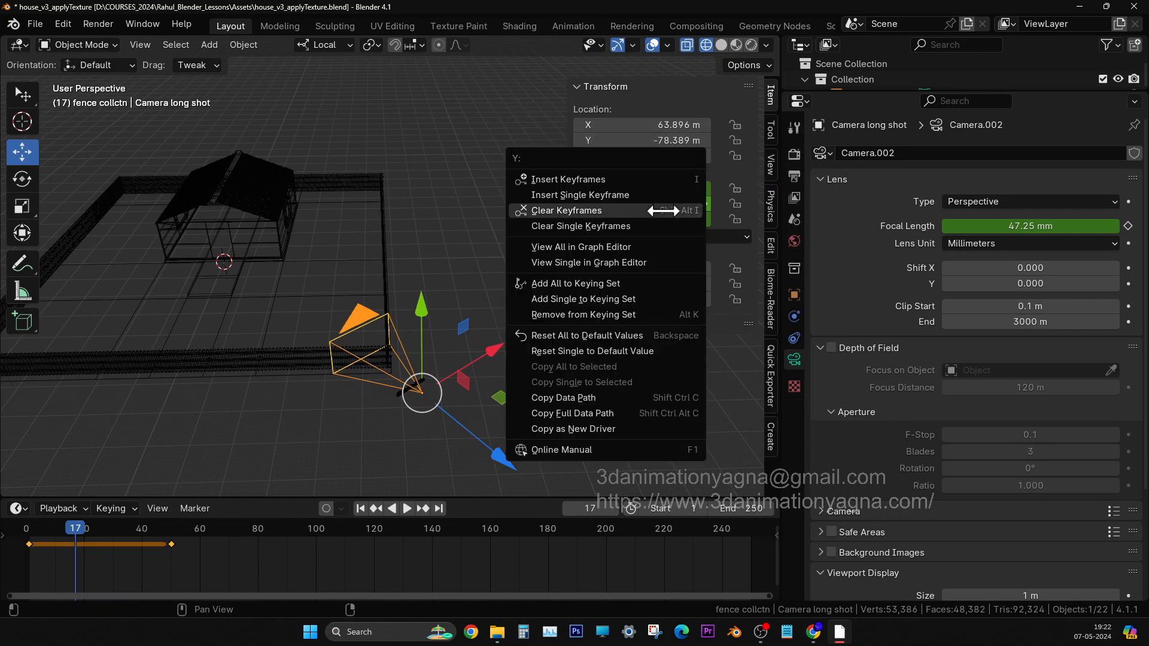
click(665, 141)
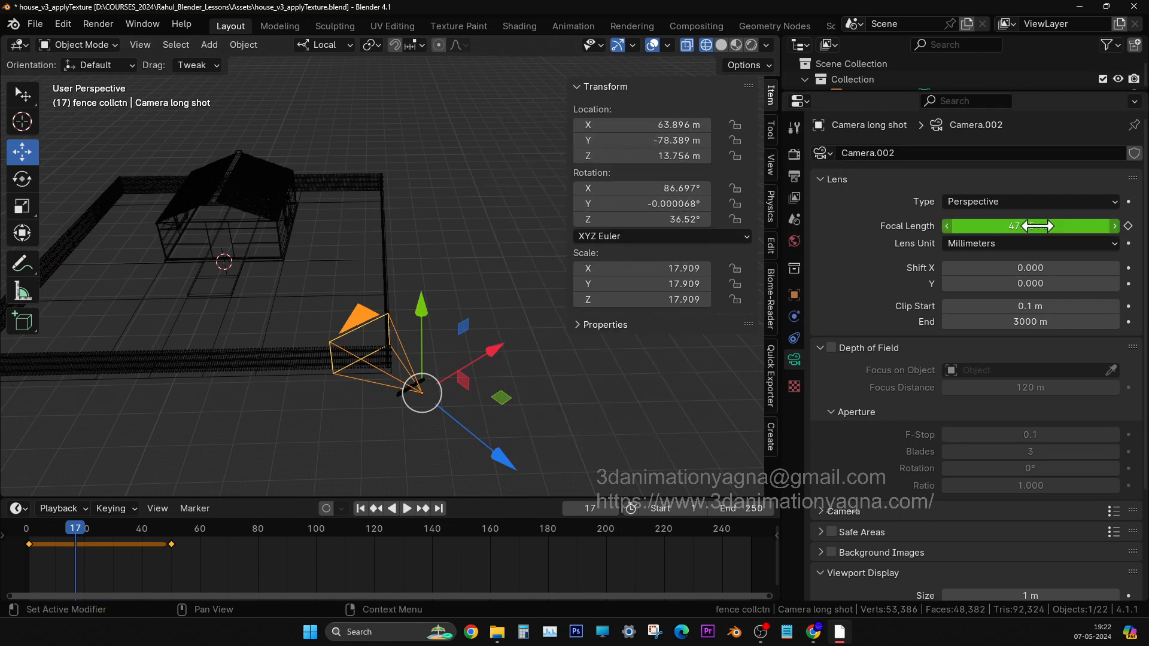
right_click(985, 225)
click(958, 241)
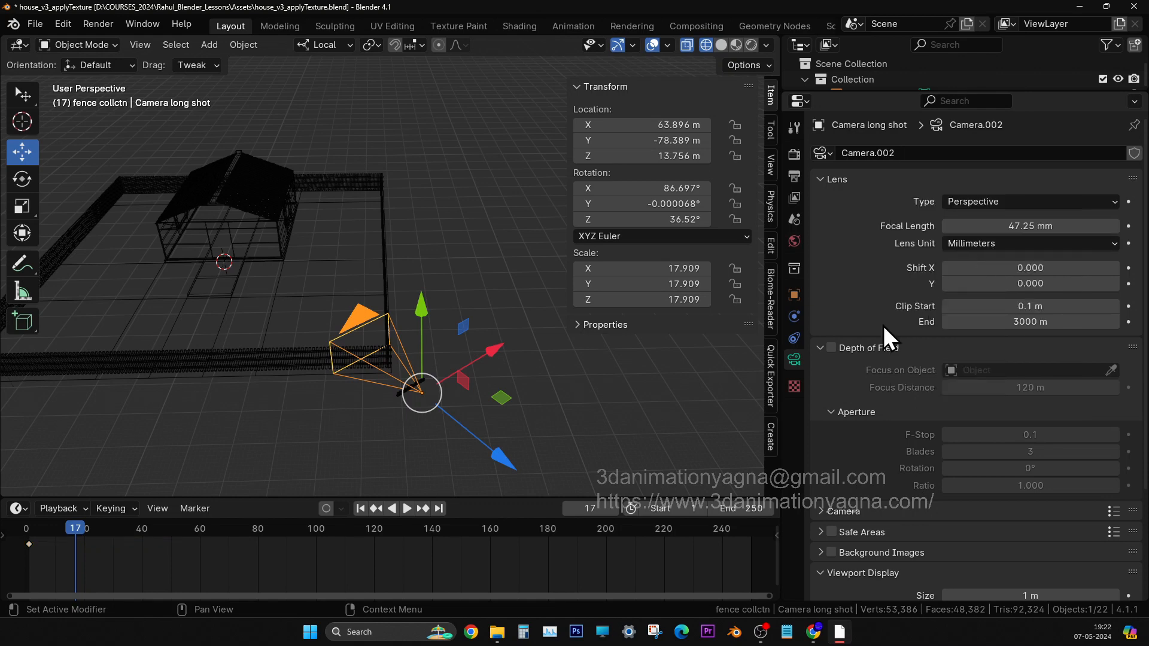
- Return to frame 1, check the playback briefly, and enlarge the Outliner to show the scene's collections
scroll(505, 402, down, 3)
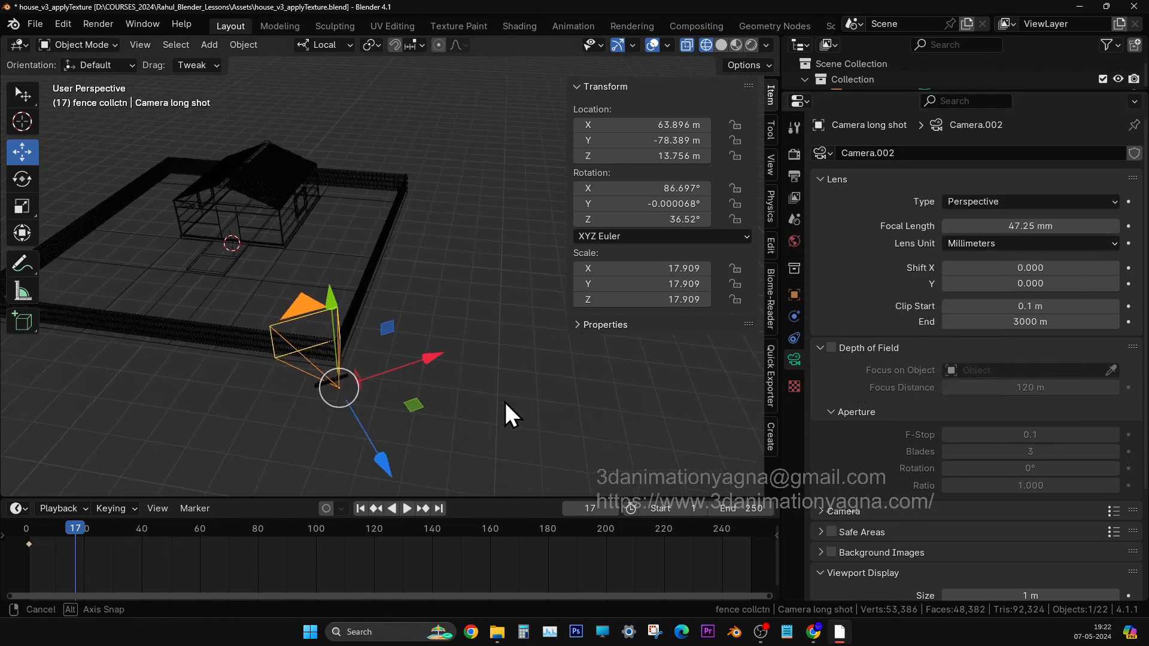
middle_drag(501, 400, 526, 396)
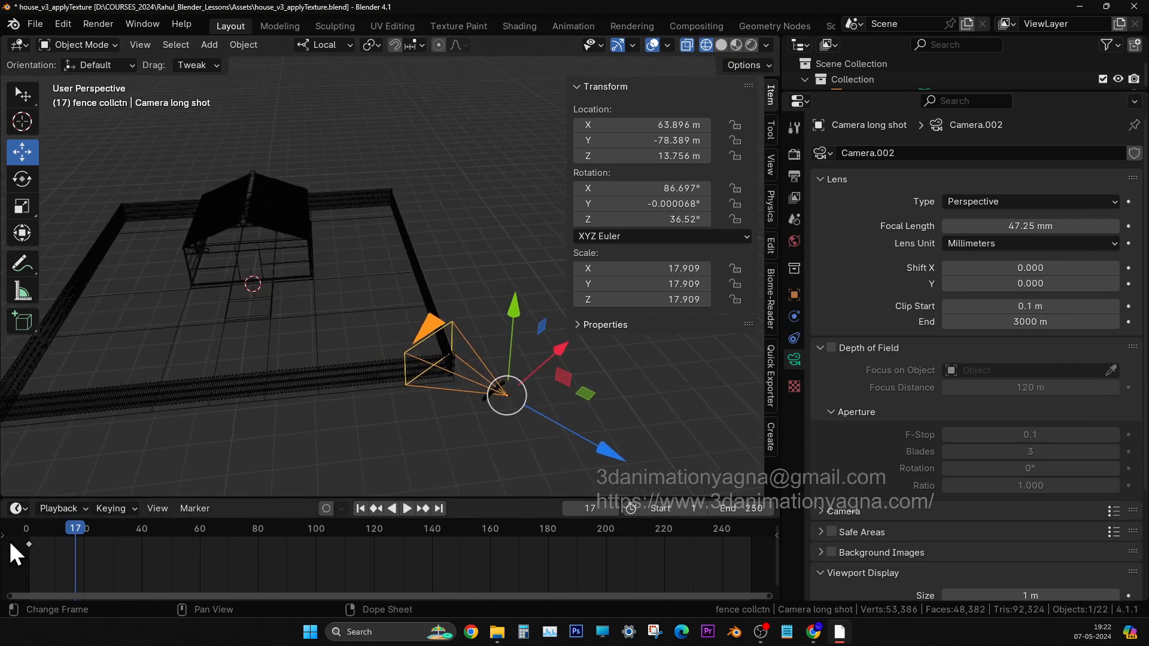
click(30, 531)
key(space)
key(Escape)
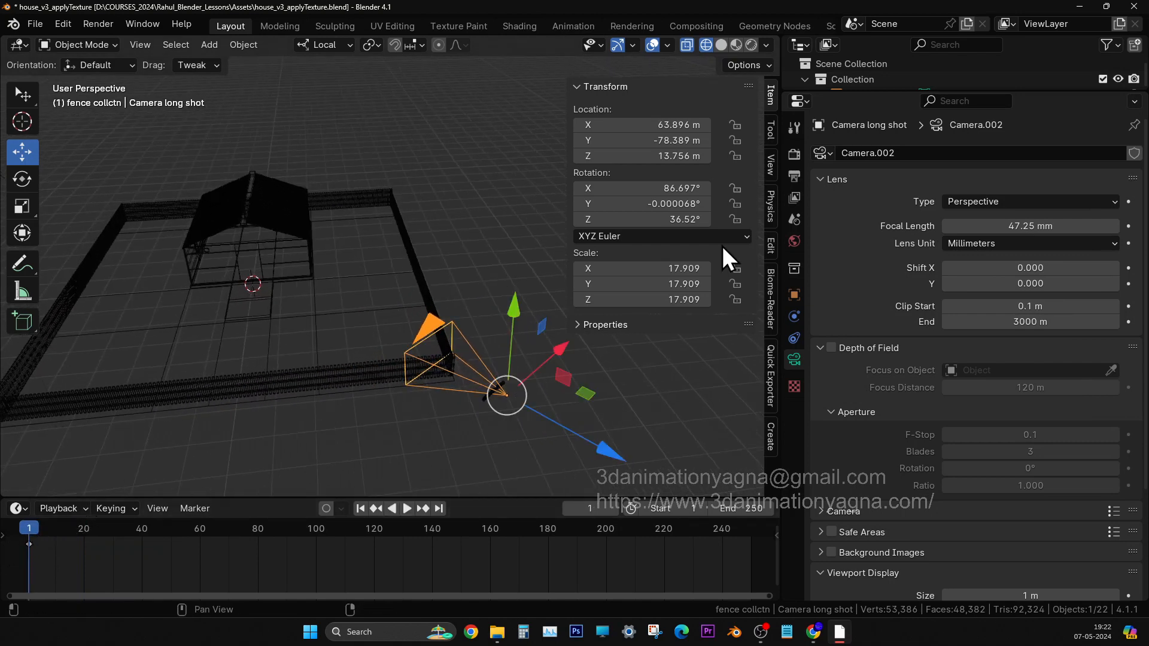
drag(898, 90, 899, 267)
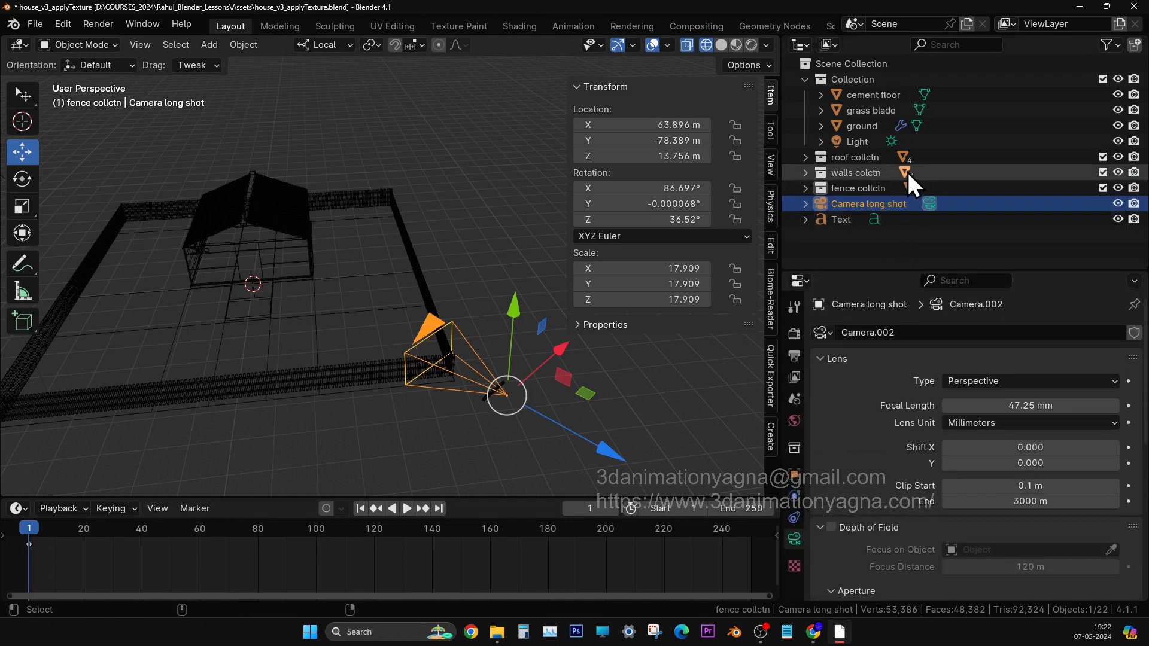
- Rename the long shot camera as Shot01_cam_fr001_100 in the Outliner
shift+middle_drag(390, 396, 459, 392)
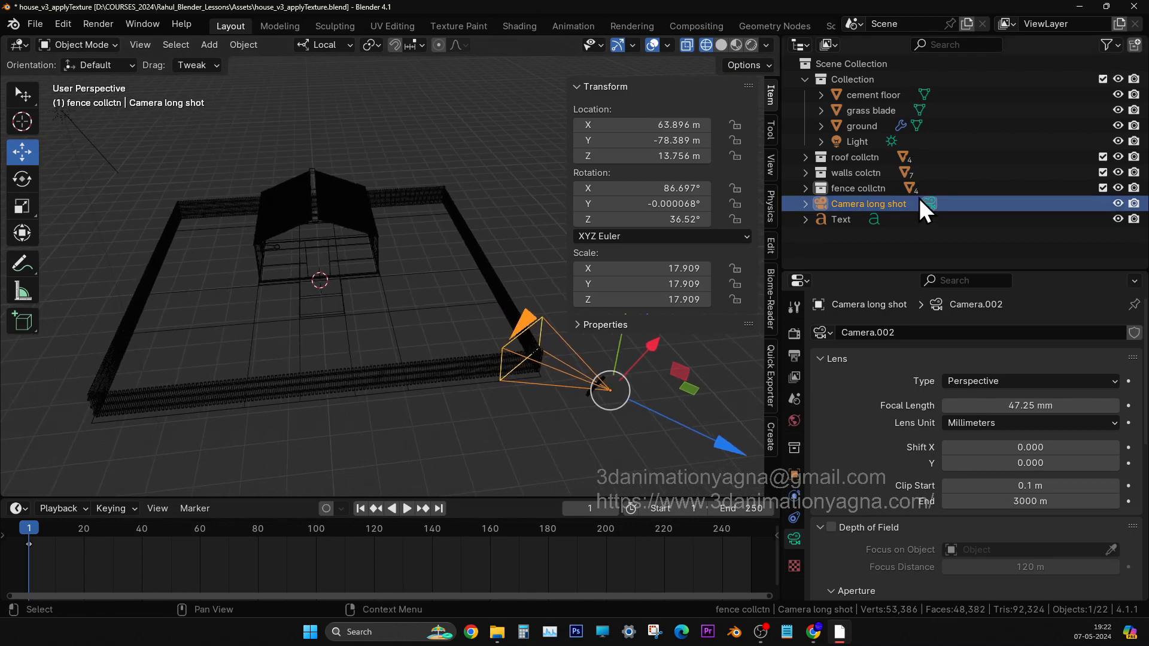
double_click(881, 202)
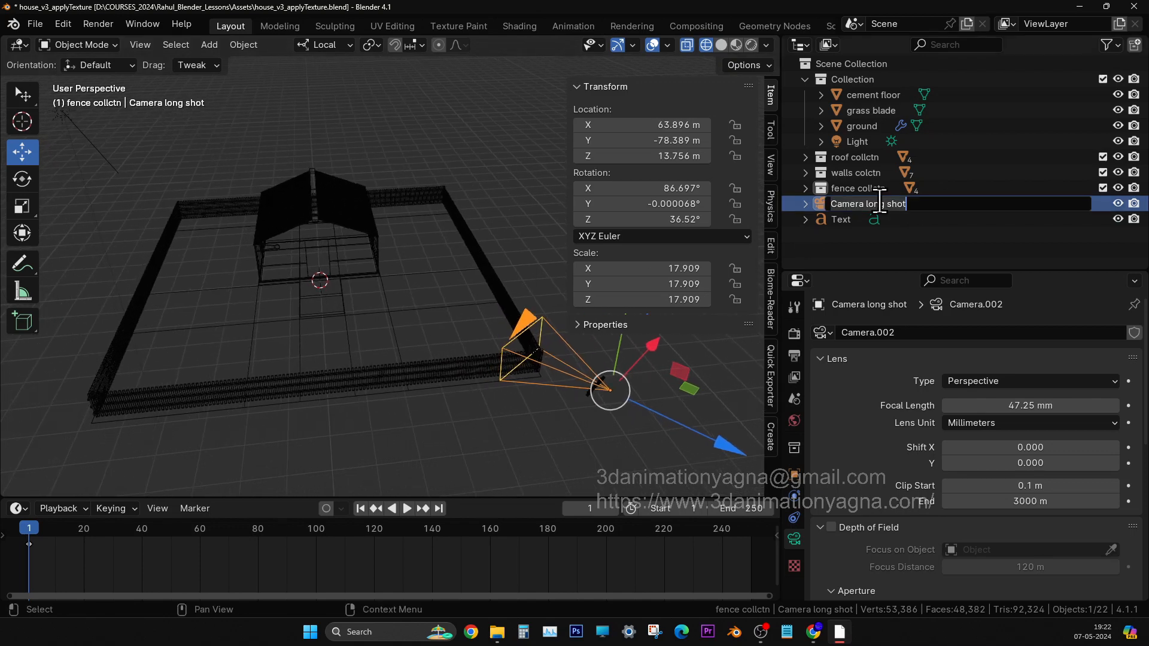
text(Shot01_camera)
key(BackSpace)
key(BackSpace)
key(BackSpace)
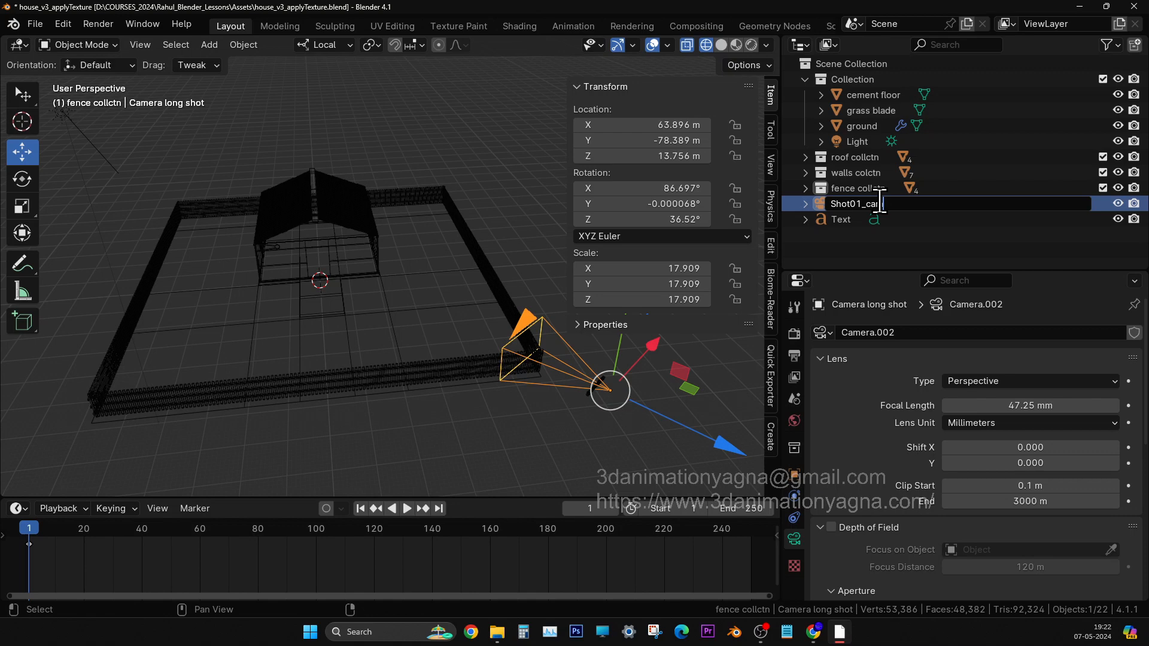
text(_fr001_100)
key(Return)
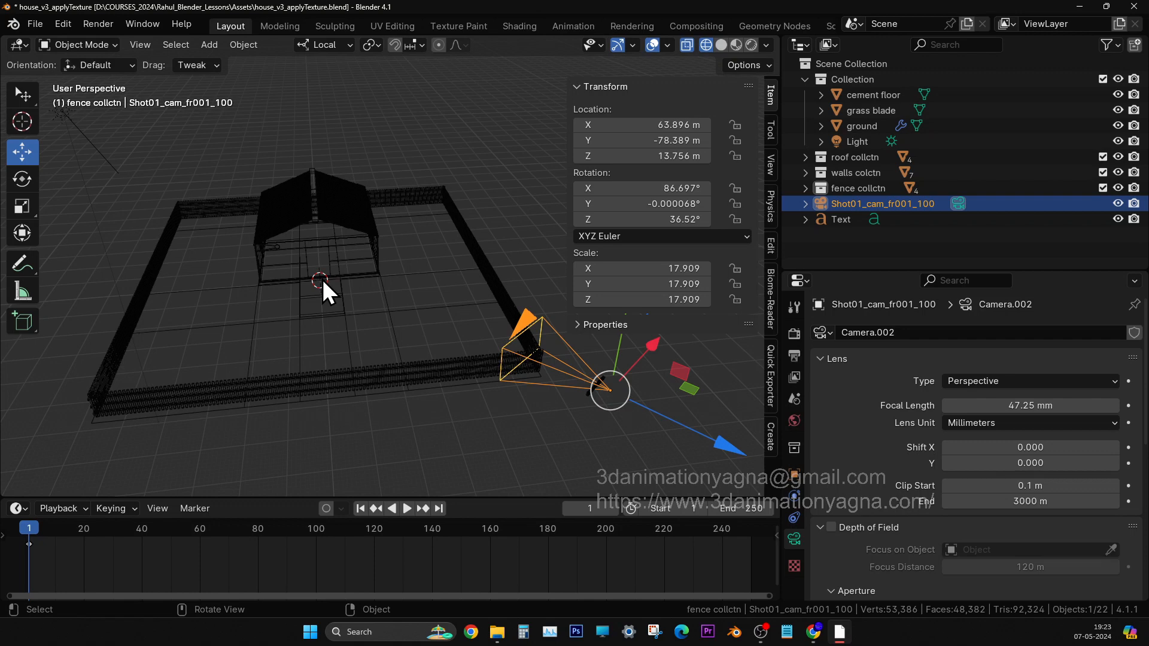
- Shorten the camera's name to Shot01_fr001_100 by removing the "cam" part
double_click(879, 202)
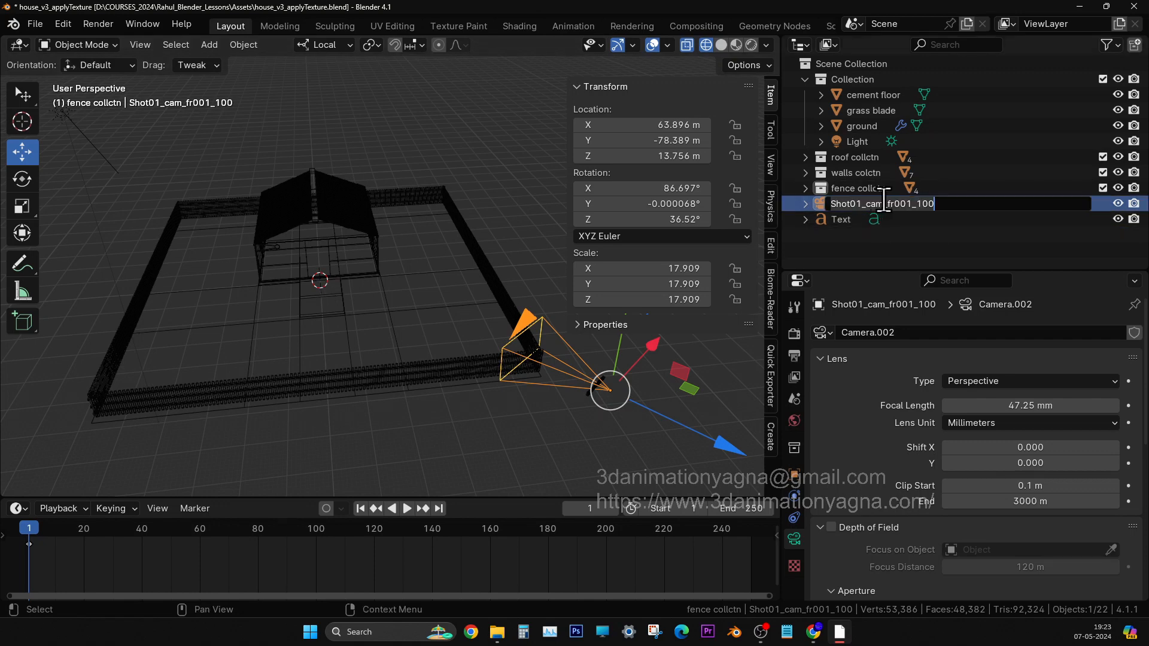
click(883, 203)
key(BackSpace)
key(BackSpace)
key(BackSpace)
key(BackSpace)
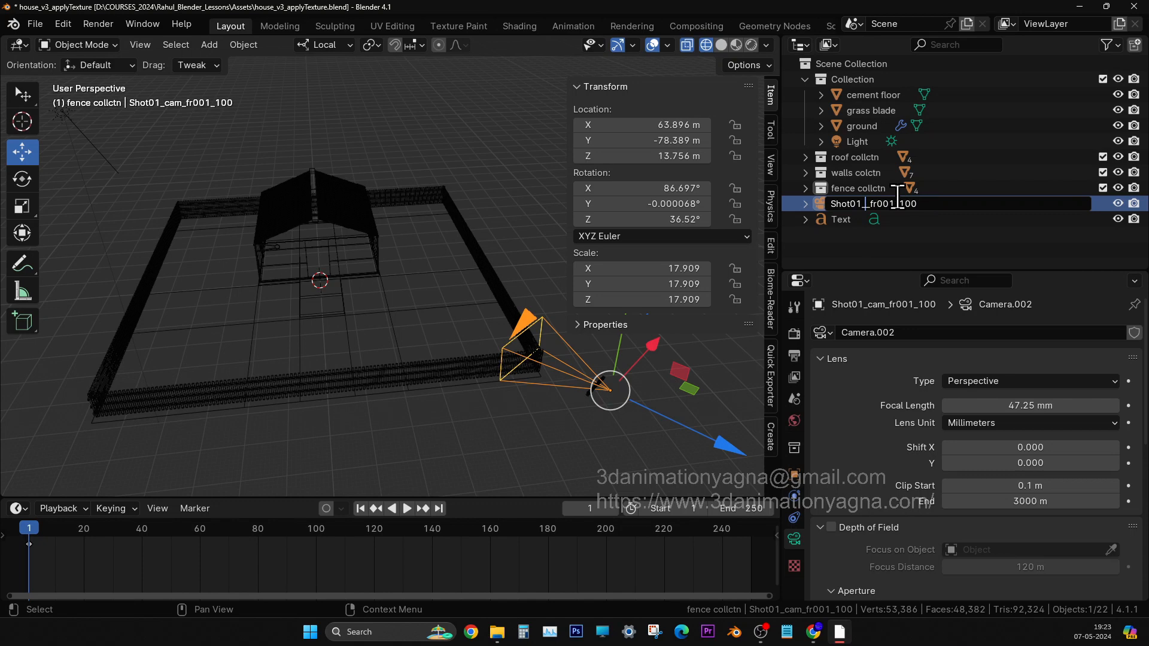
key(Return)
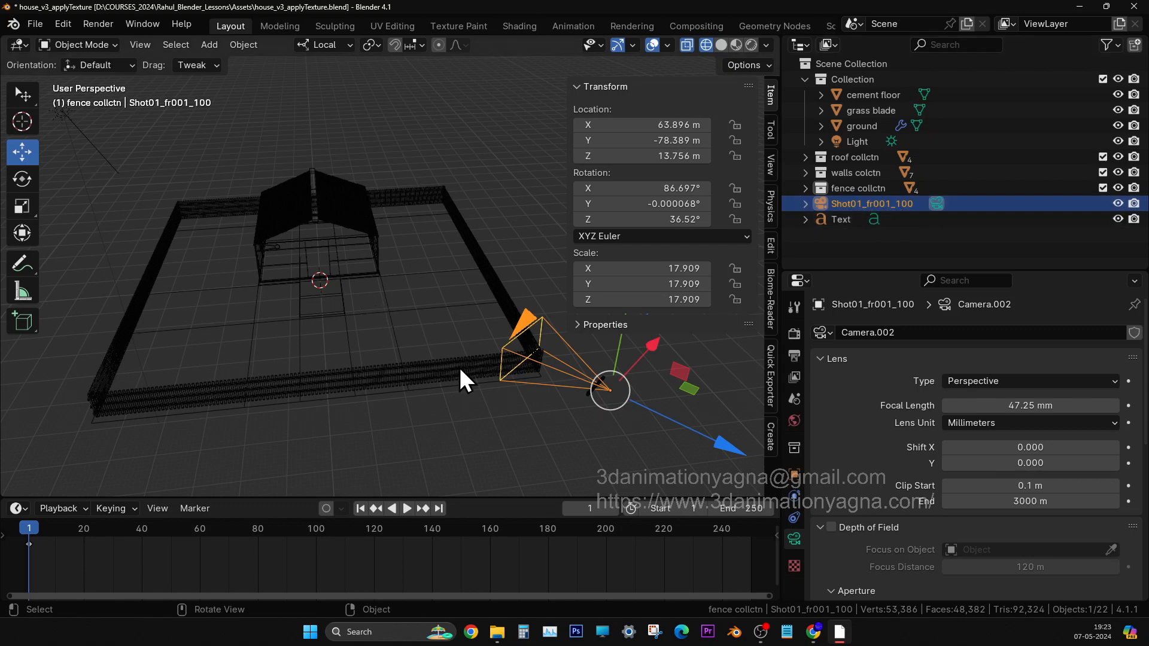
- Switch the viewport to look through the Shot01_fr001_100 camera
middle_drag(460, 367, 419, 356)
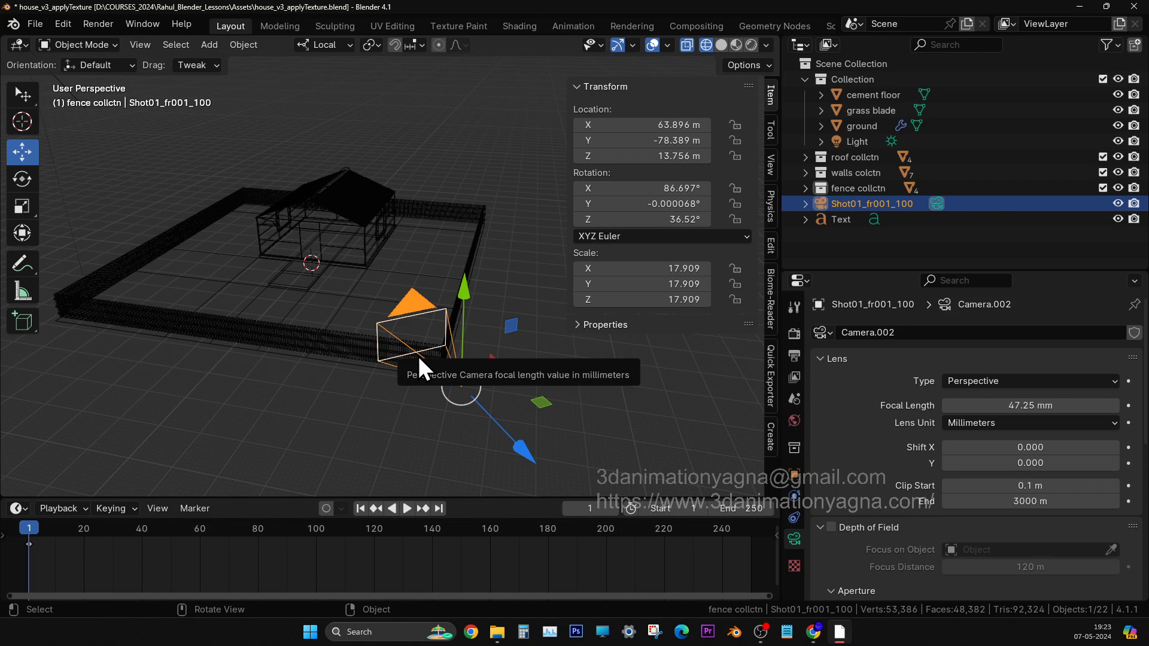
key(KP_0)
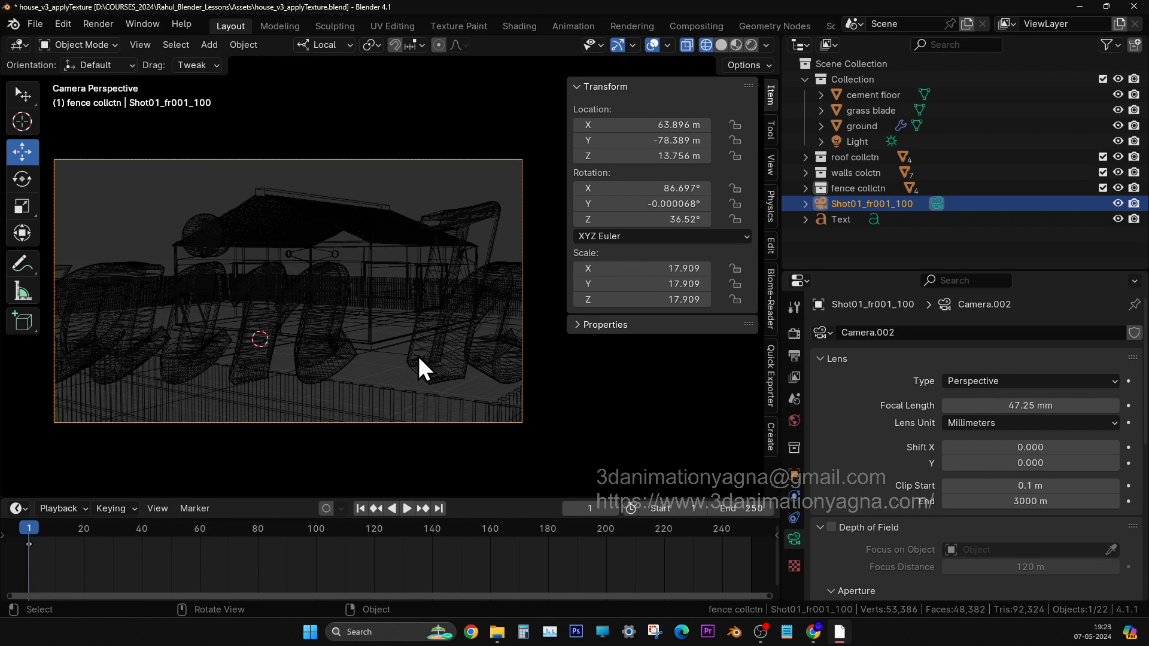
key(KP_0)
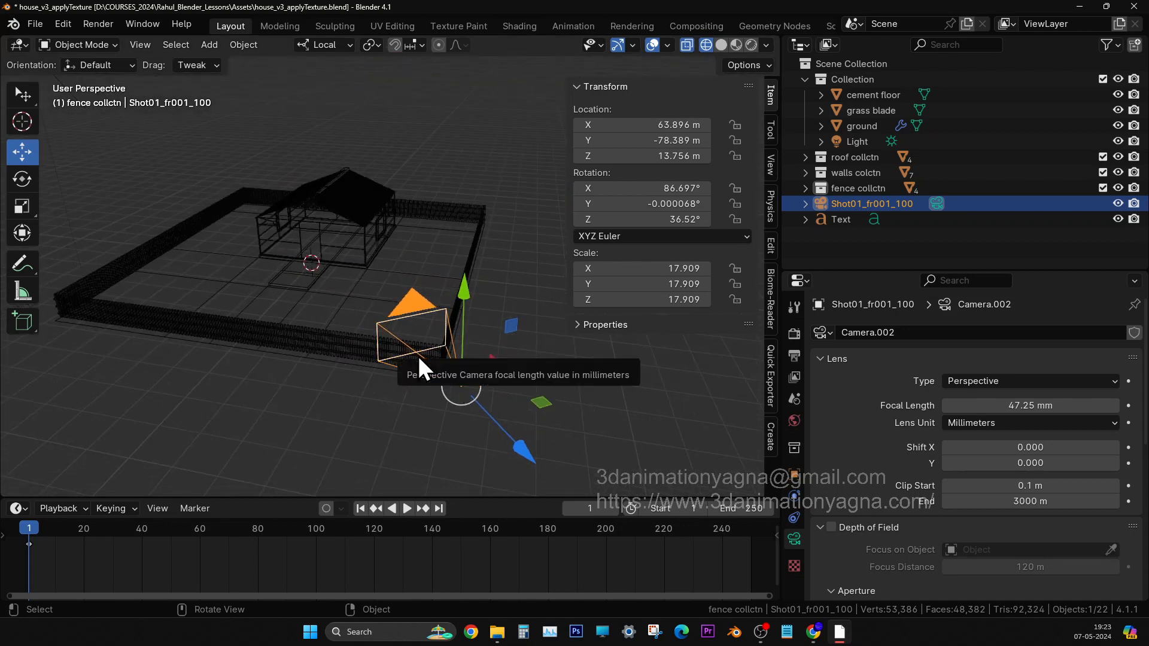
key(KP_0)
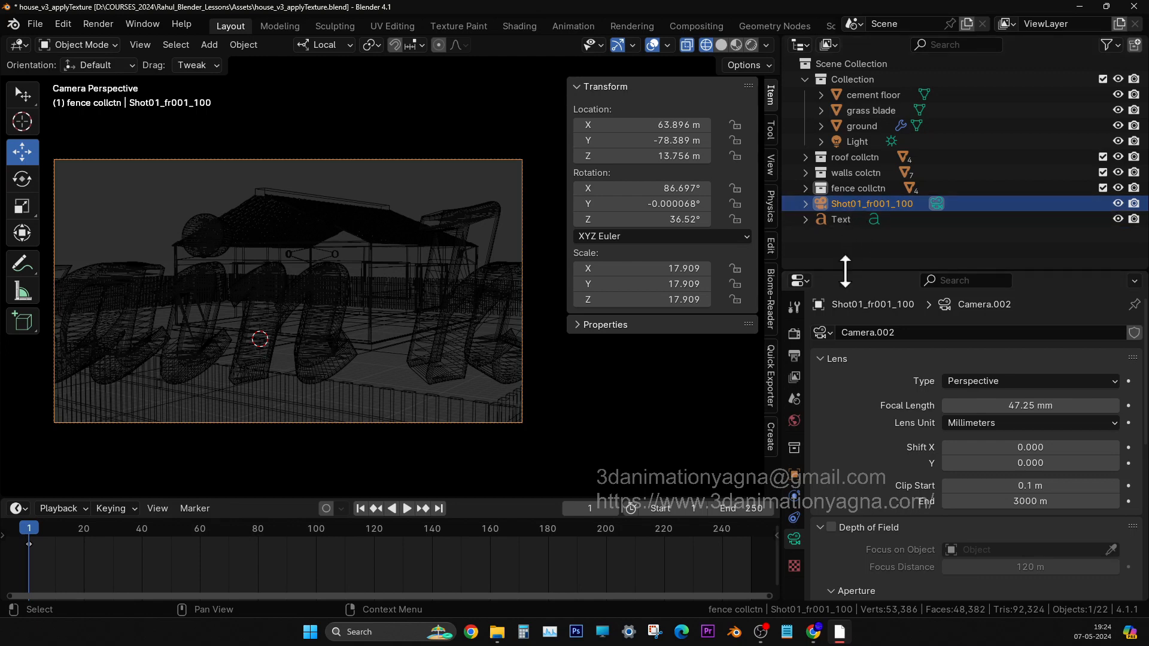
- Enlarge the Properties editor over the Outliner and turn on the camera's name in its viewport display
drag(845, 271, 858, 66)
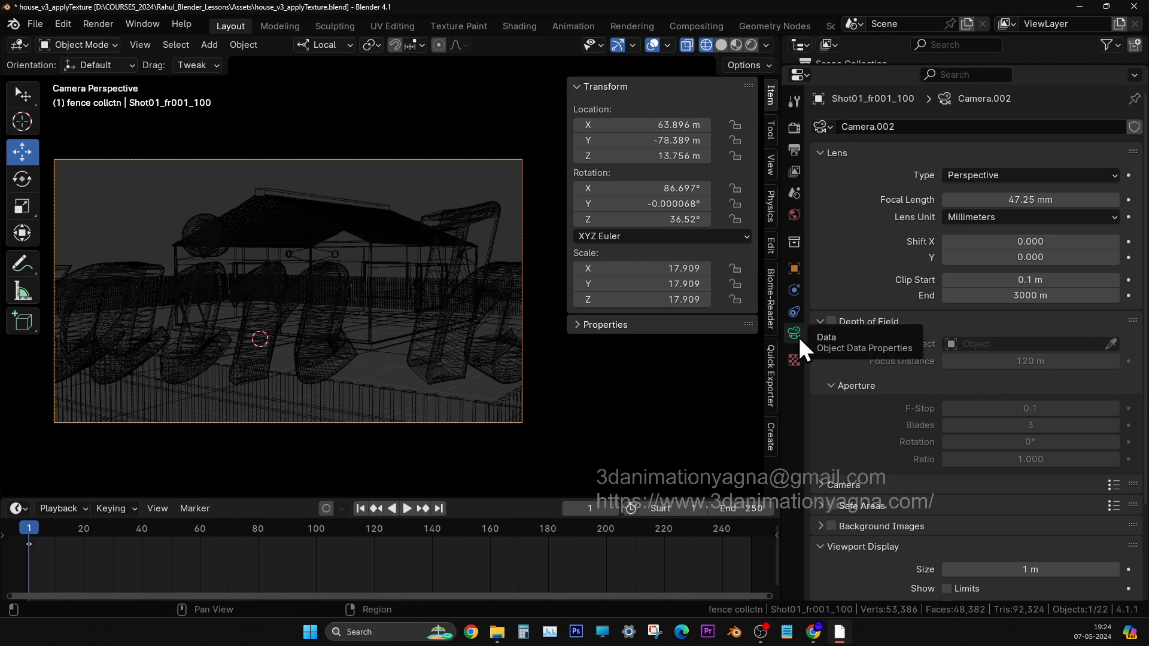
scroll(955, 333, down, 5)
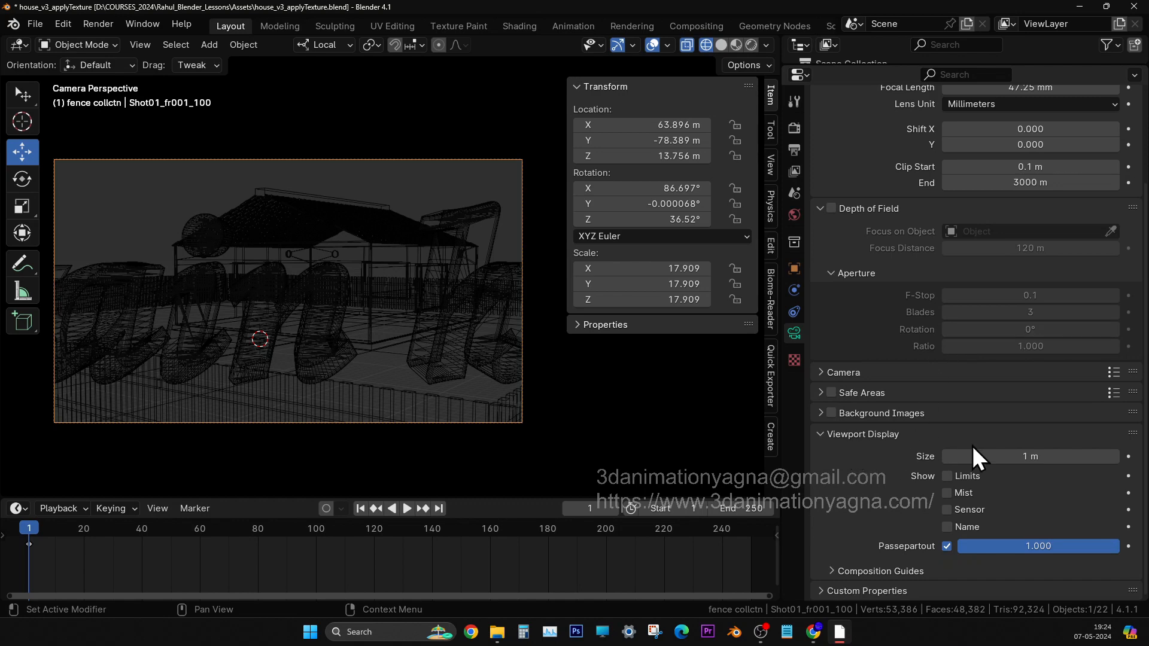
click(961, 528)
- Toggle the camera's passepartout off and on to compare the area outside the frame
mouse_move(995, 547)
mouse_down()
mouse_move(978, 547)
mouse_move(996, 547)
mouse_up()
click(949, 548)
click(949, 548)
click(949, 548)
click(949, 548)
click(947, 546)
click(948, 546)
- Enable the camera's safe areas with their settings expanded and review the guides in the camera view
click(823, 392)
click(832, 393)
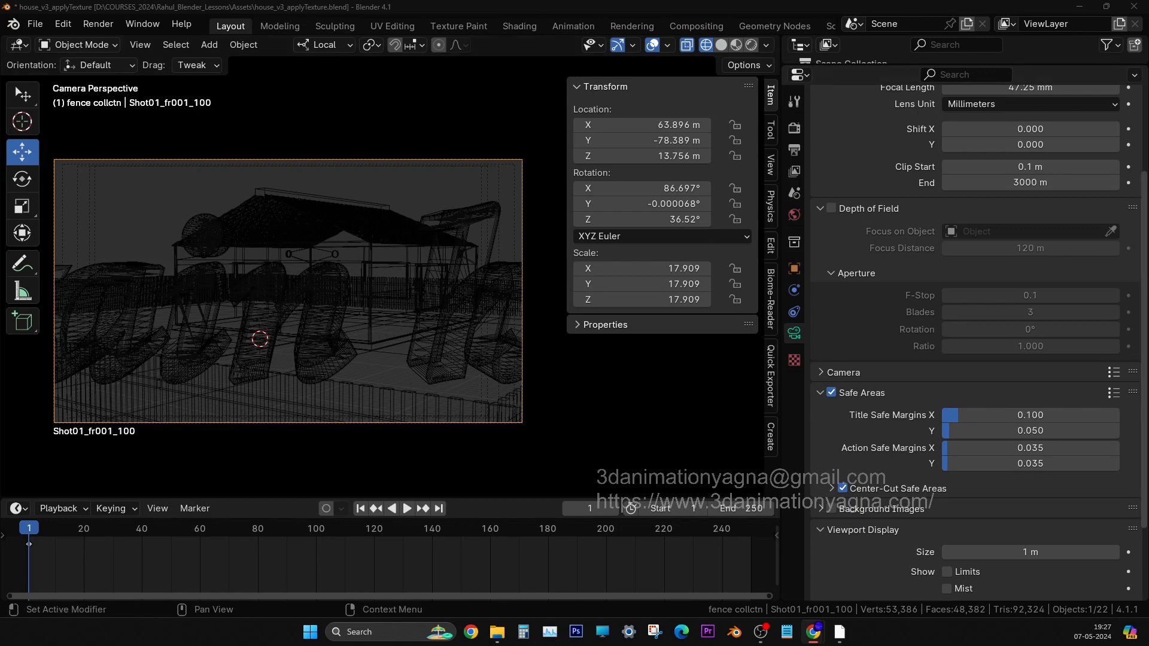
scroll(956, 453, up, 2)
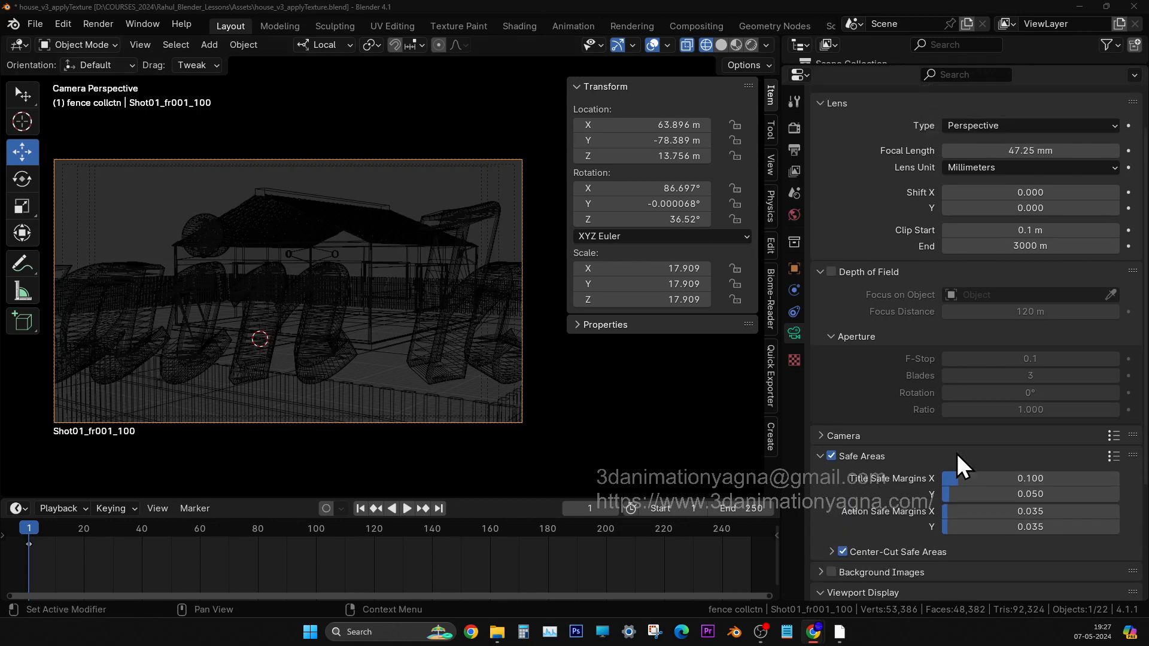
scroll(956, 452, down, 4)
scroll(1000, 492, up, 2)
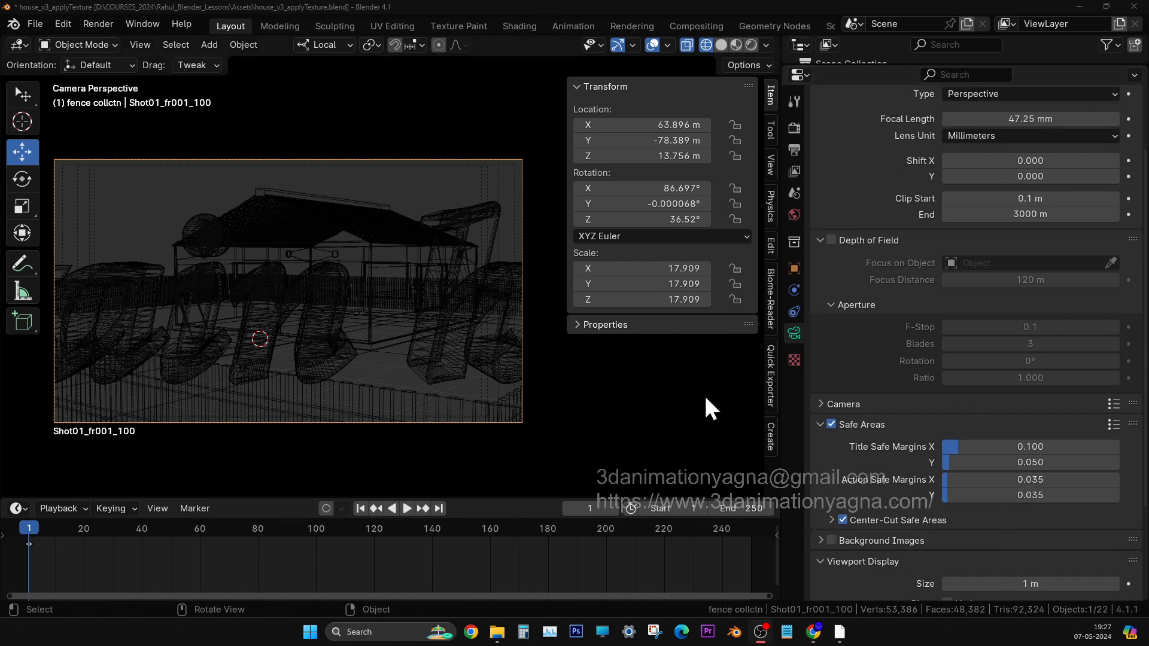
scroll(944, 389, up, 3)
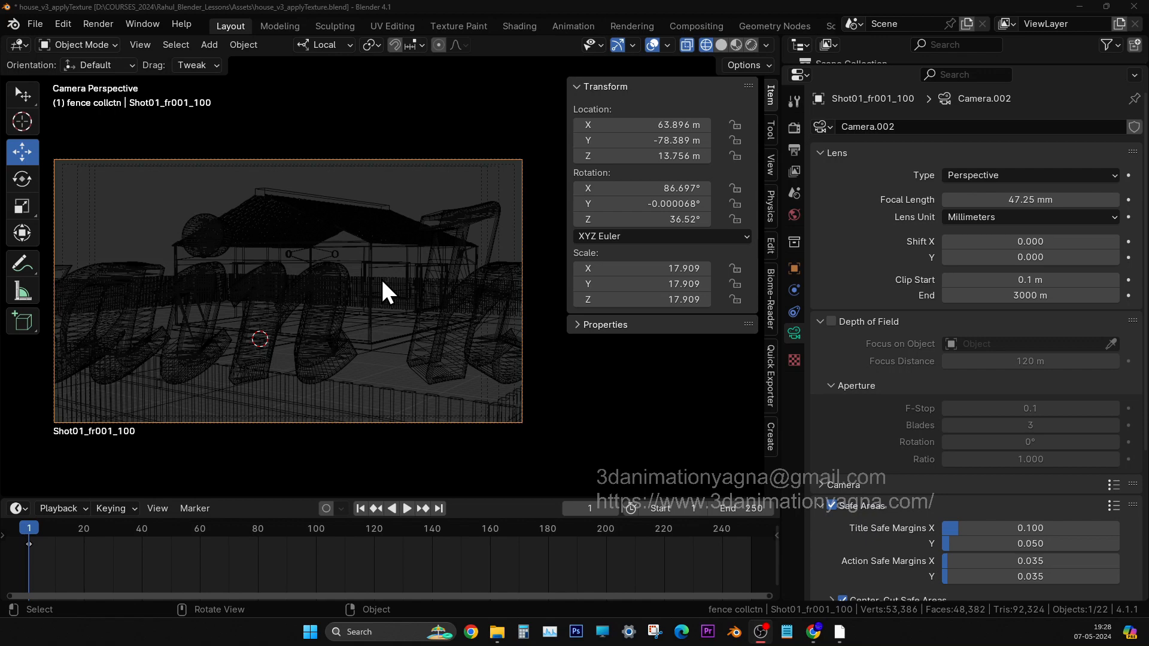
middle_drag(382, 281, 359, 292)
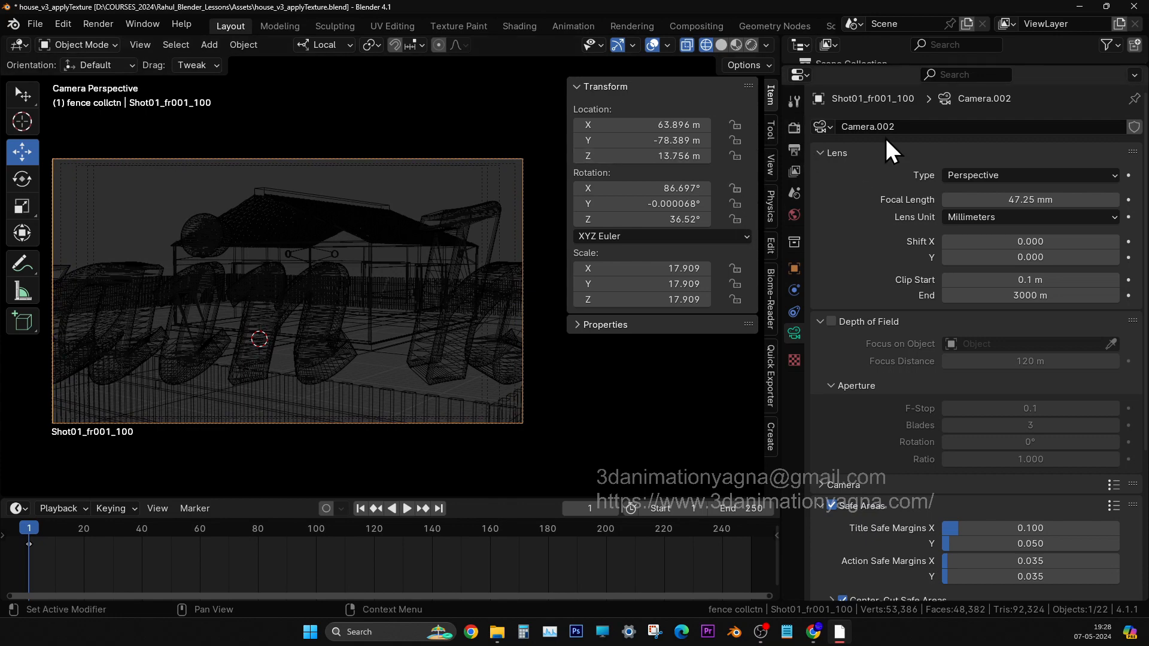
- Lock the camera to the view and zoom in and out to test how the shot's framing responds
click(772, 168)
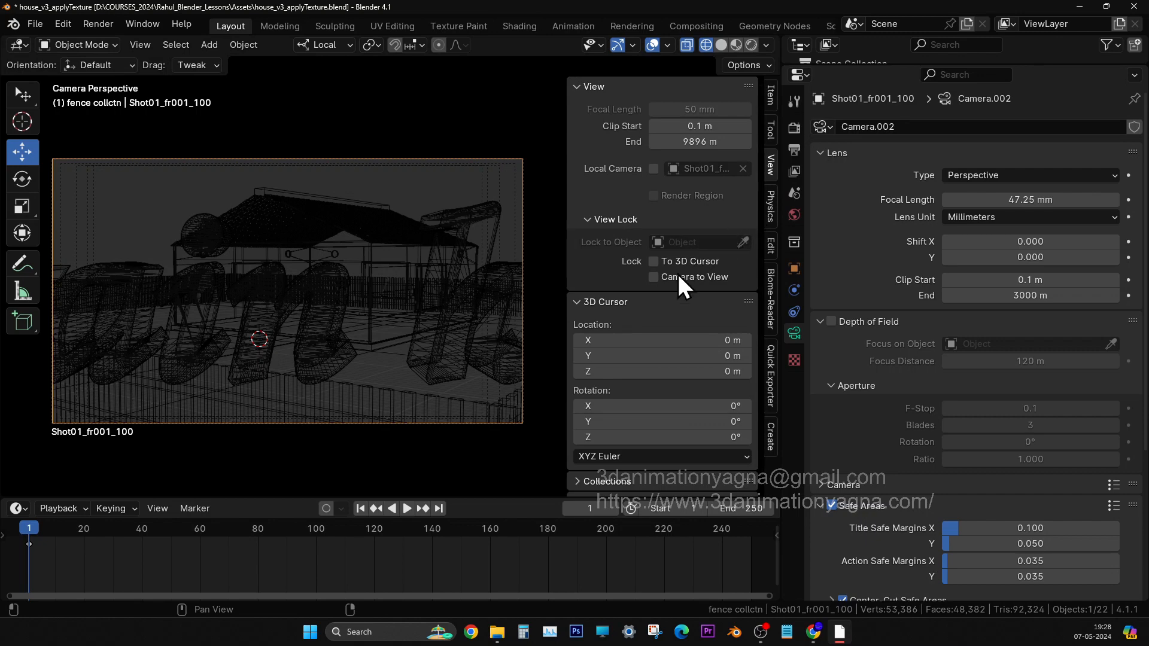
click(654, 277)
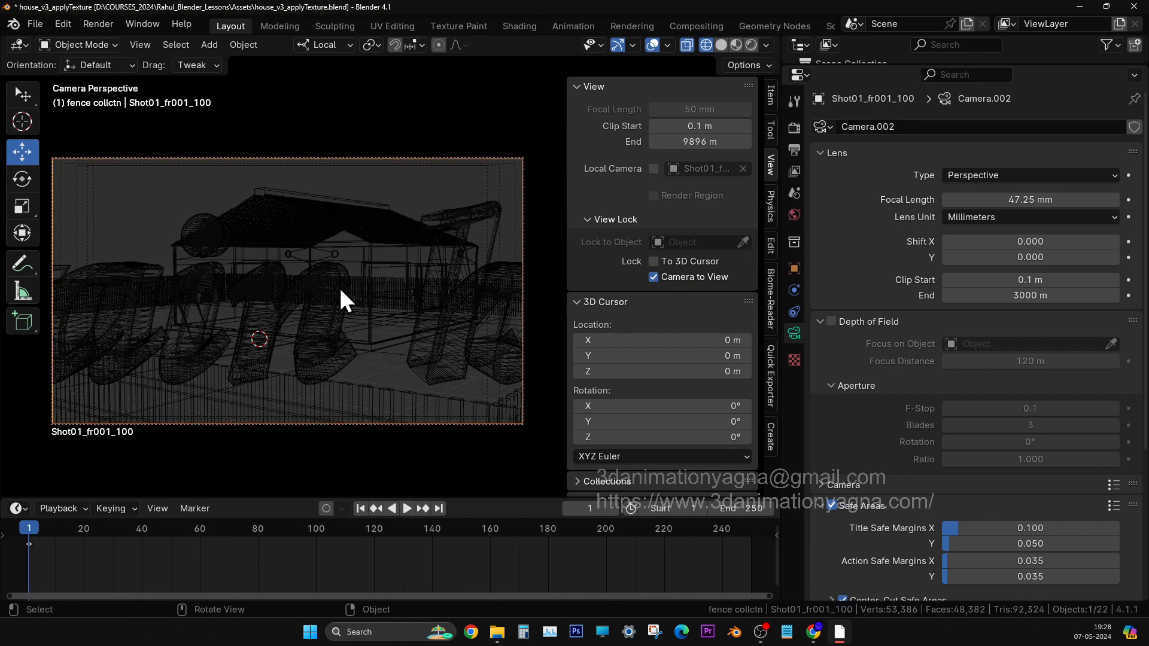
scroll(340, 290, down, 2)
scroll(340, 290, up, 2)
scroll(340, 290, down, 1)
scroll(341, 291, up, 1)
- Unlock the camera from the view and zoom in and out to compare the navigation
click(676, 277)
scroll(330, 311, down, 2)
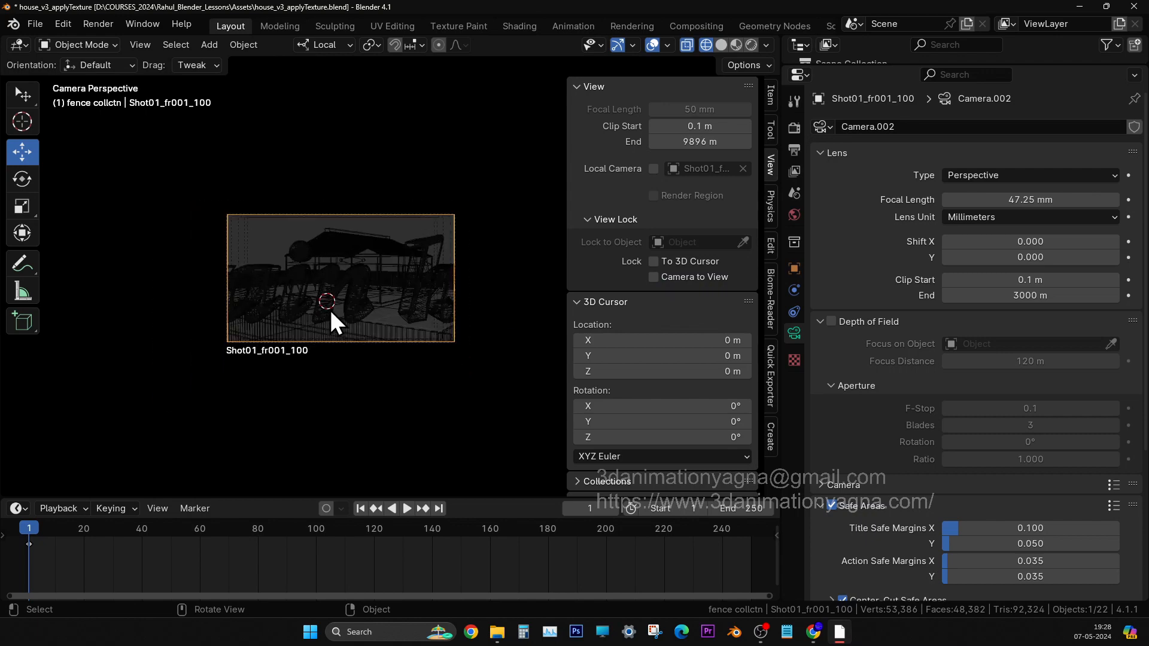
scroll(329, 310, up, 3)
scroll(326, 313, down, 3)
scroll(328, 313, up, 3)
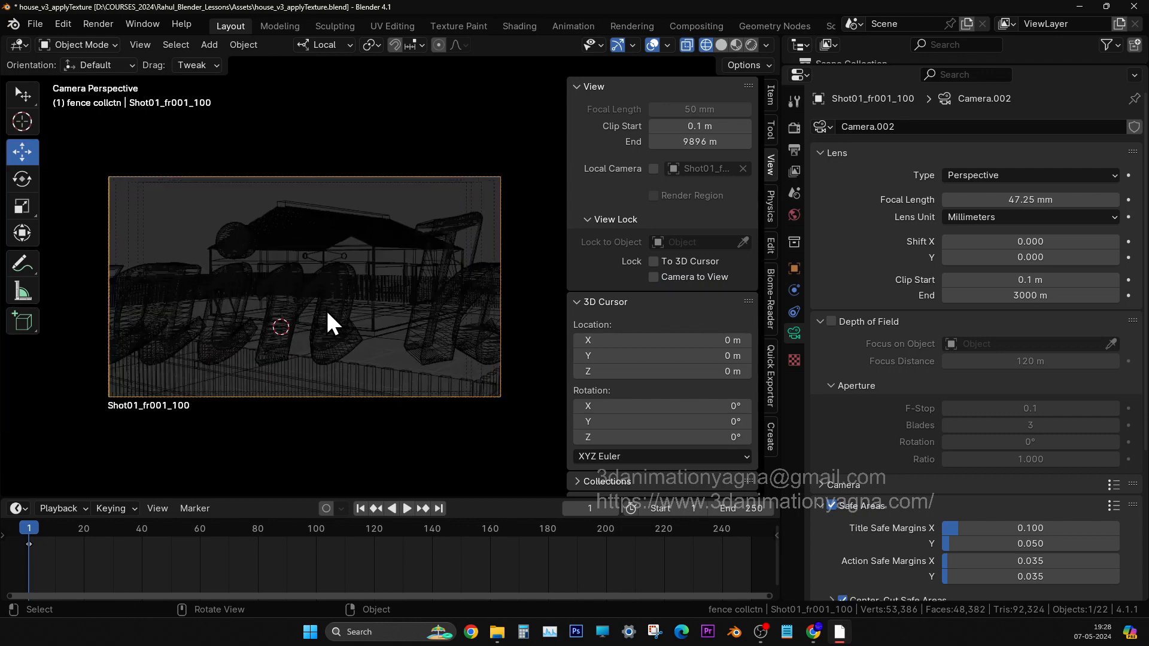
- Lock the camera to the view again and reframe the shot to show the whole house behind its front fence
click(681, 276)
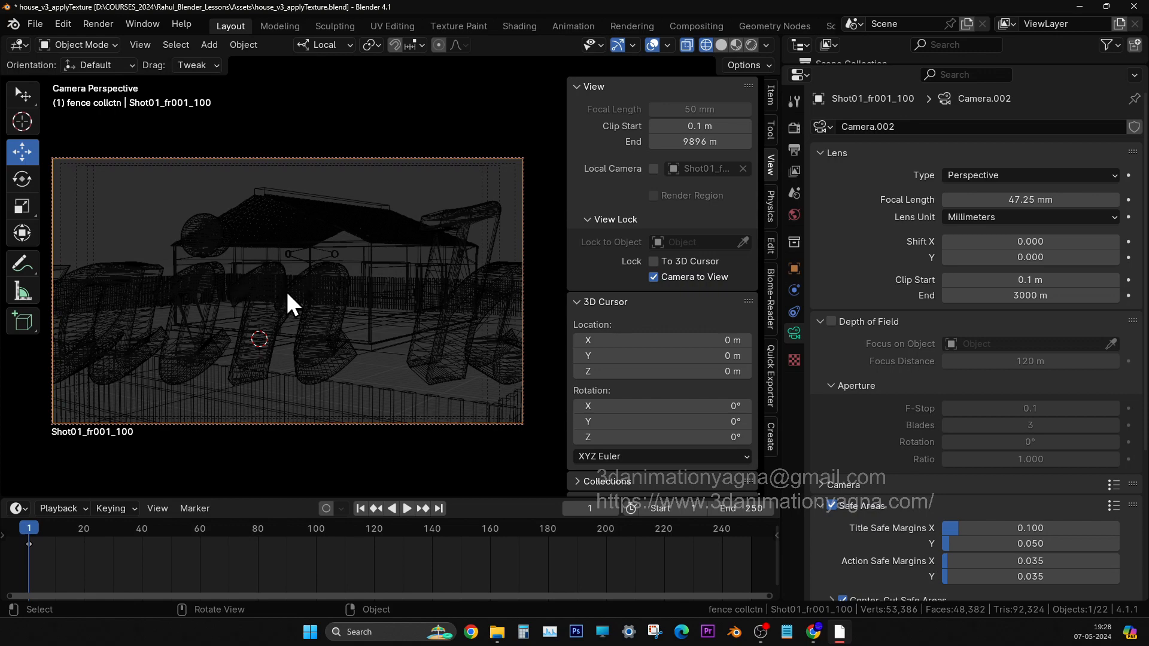
scroll(295, 296, up, 2)
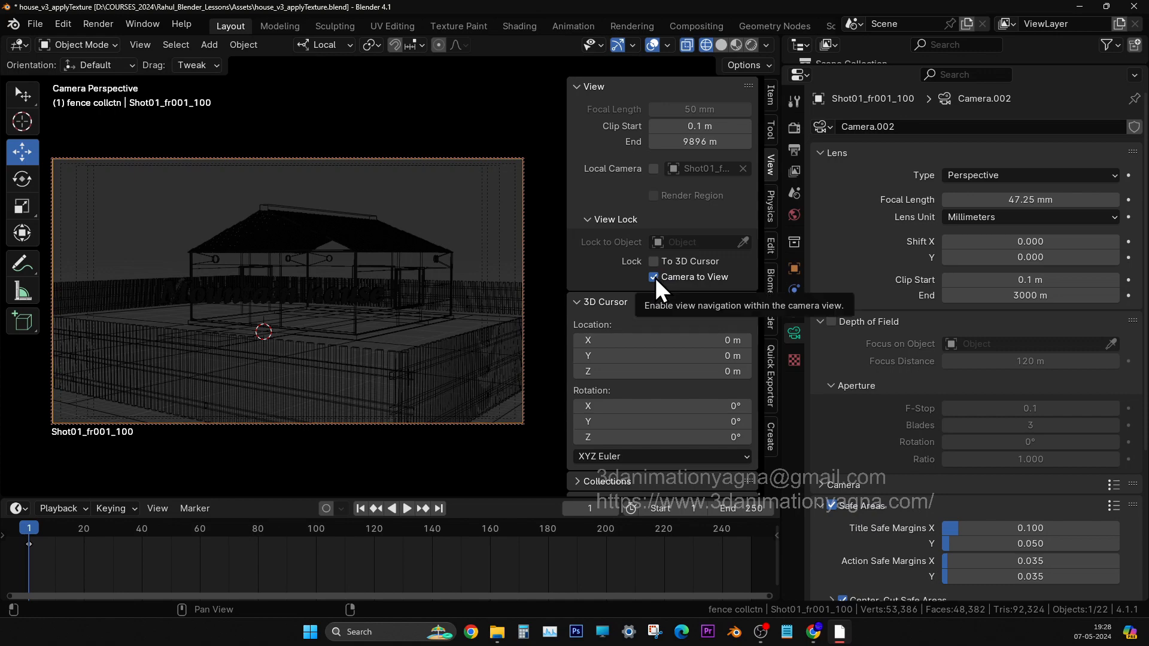
scroll(254, 293, up, 3)
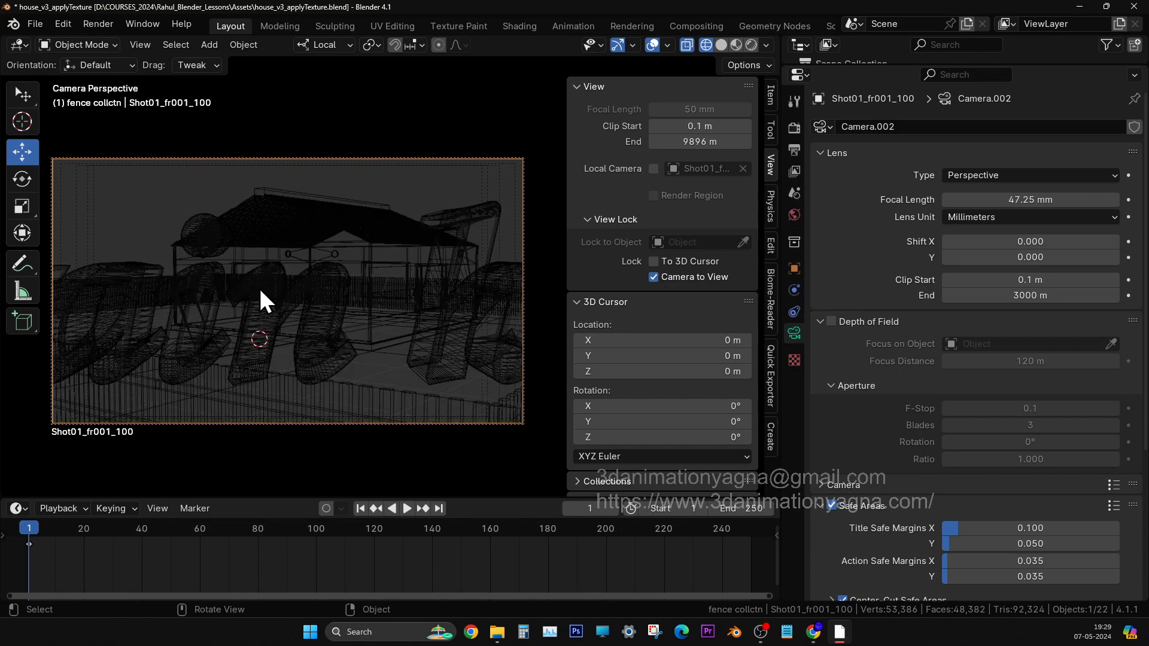
middle_drag(272, 278, 302, 278)
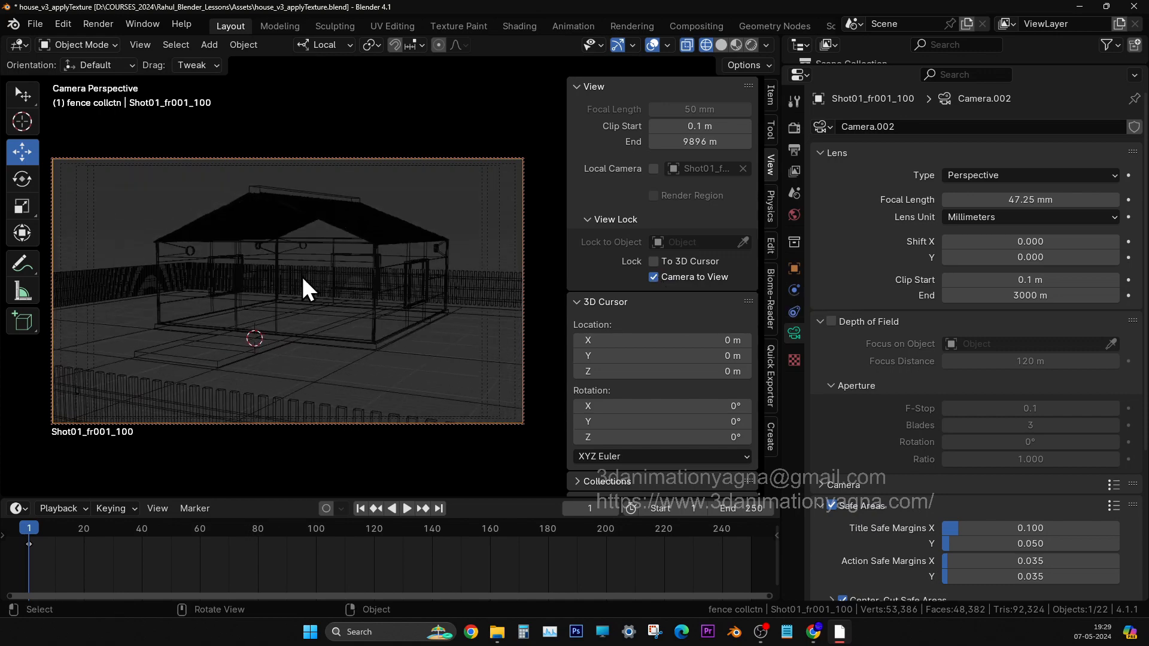
scroll(304, 274, down, 3)
scroll(306, 272, down, 4)
scroll(316, 271, up, 4)
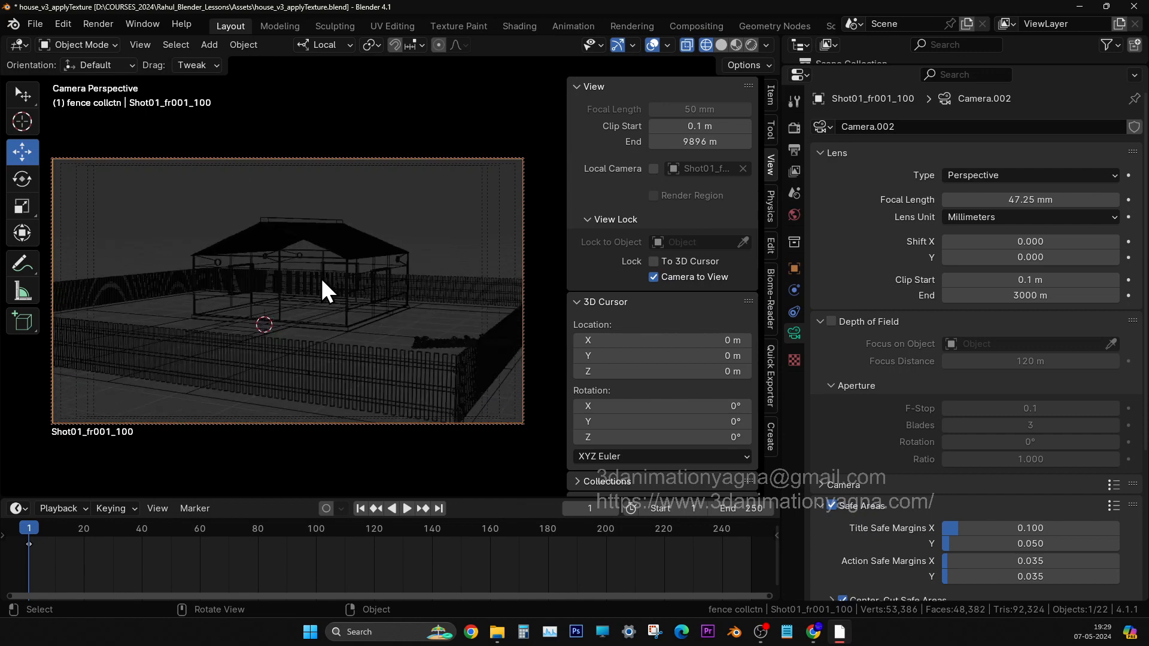
- Centre the camera's shot on the Mountain house text, adjust its angle and distance, and deselect everything
click(434, 343)
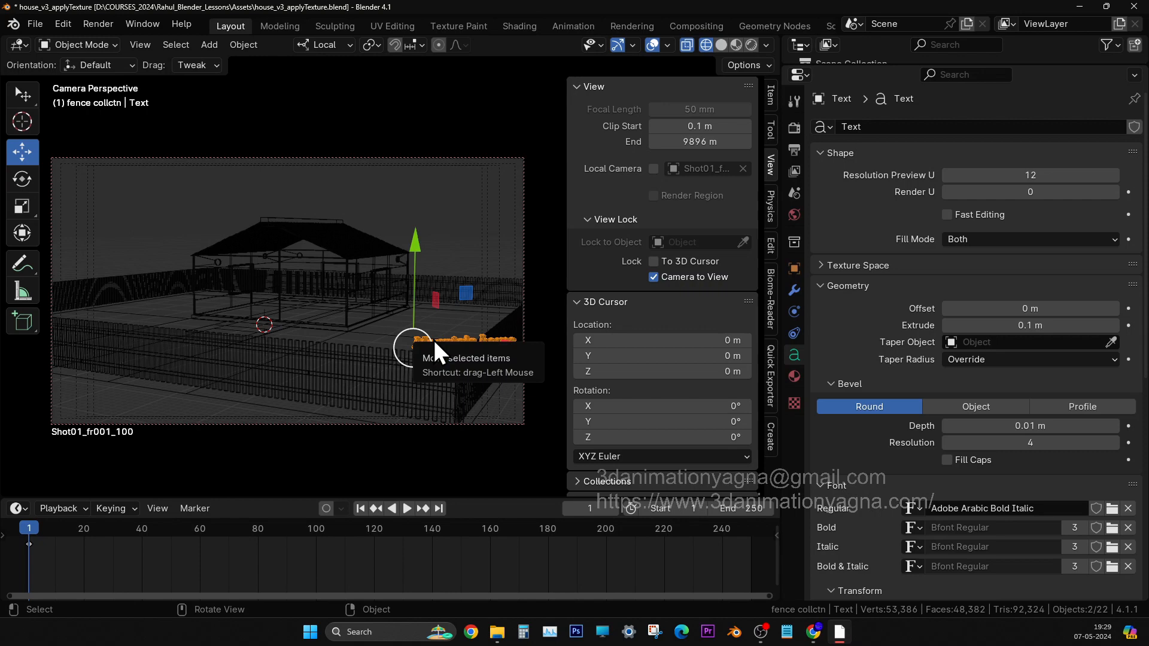
key(KP_Decimal)
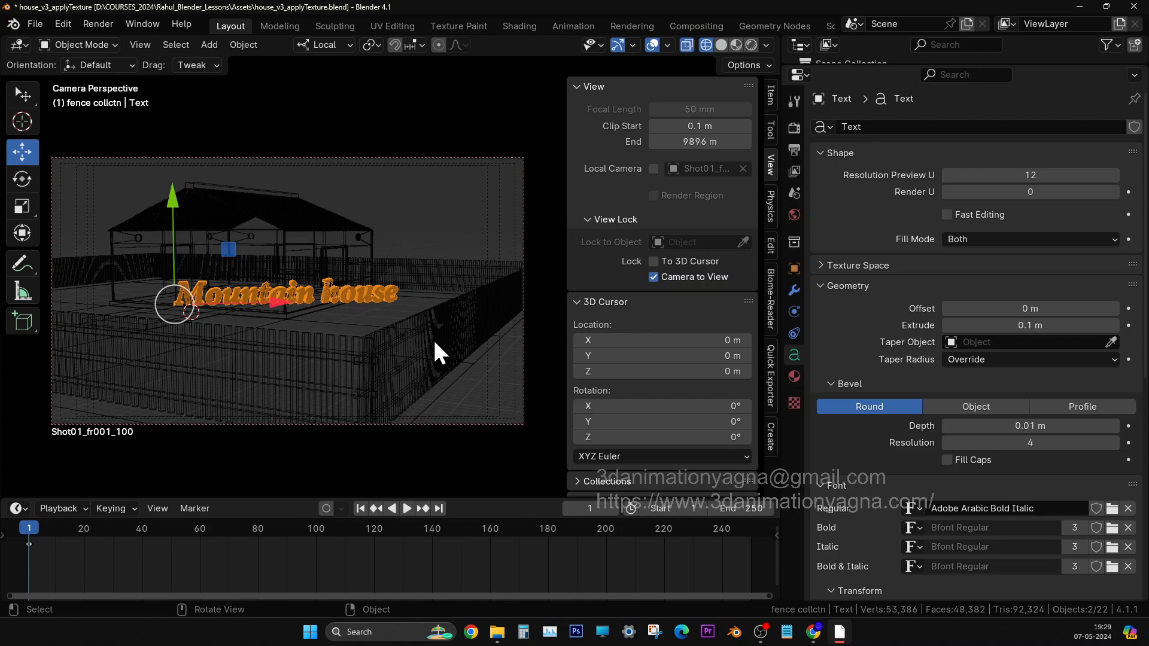
scroll(438, 330, up, 2)
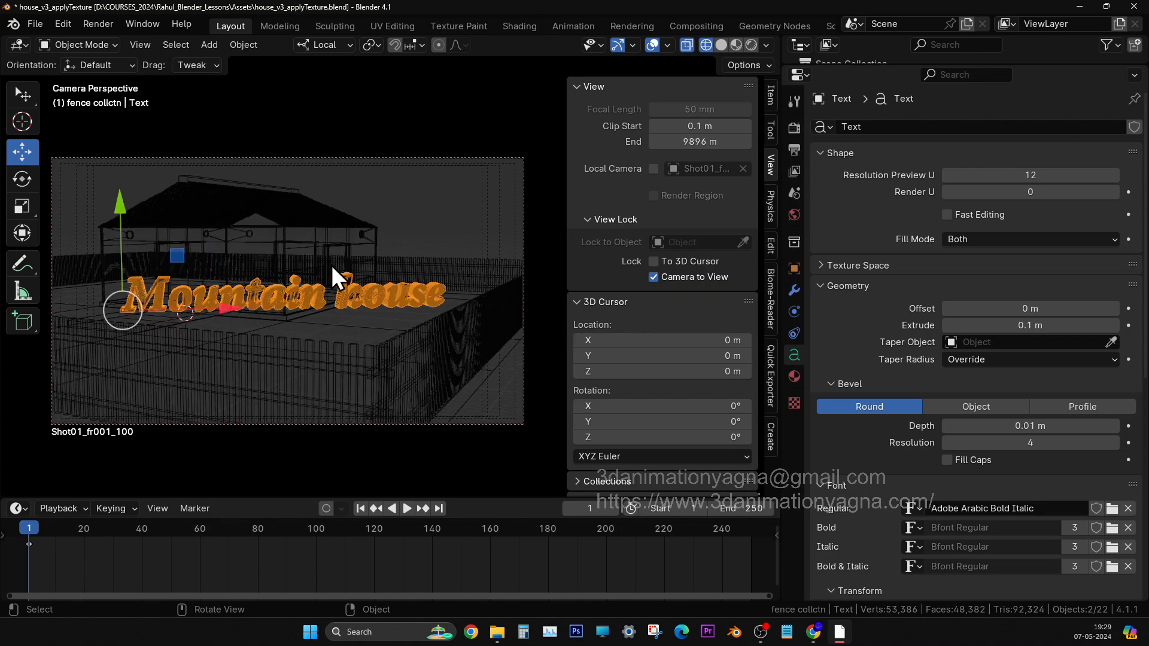
key(w)
middle_drag(333, 261, 310, 269)
key(alt+a)
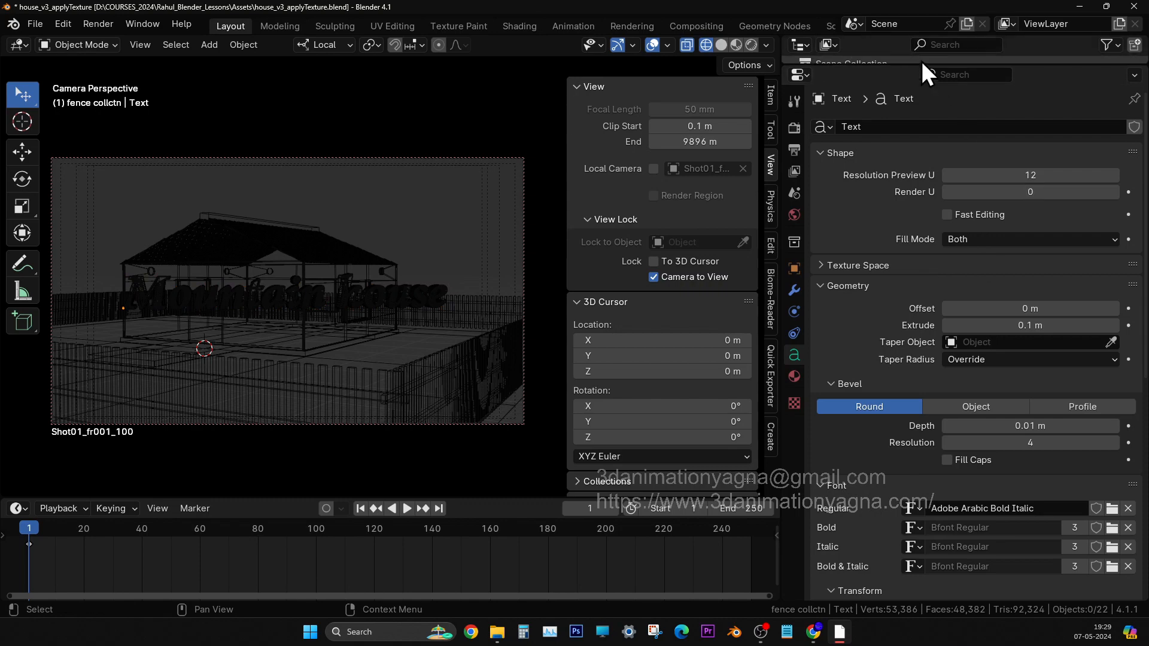
- Select the shot camera in top view, activate the Move tool and show the camera's transform values
mouse_move(920, 65)
mouse_down()
mouse_move(892, 326)
mouse_move(920, 70)
mouse_up()
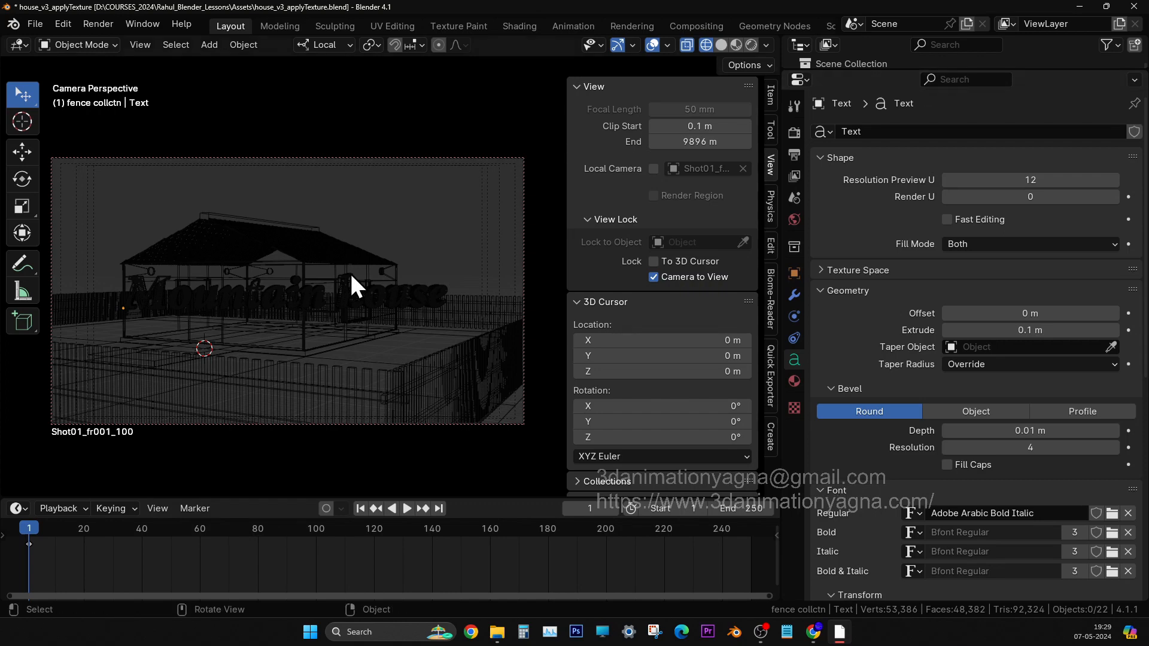
key(KP_7)
scroll(346, 269, down, 5)
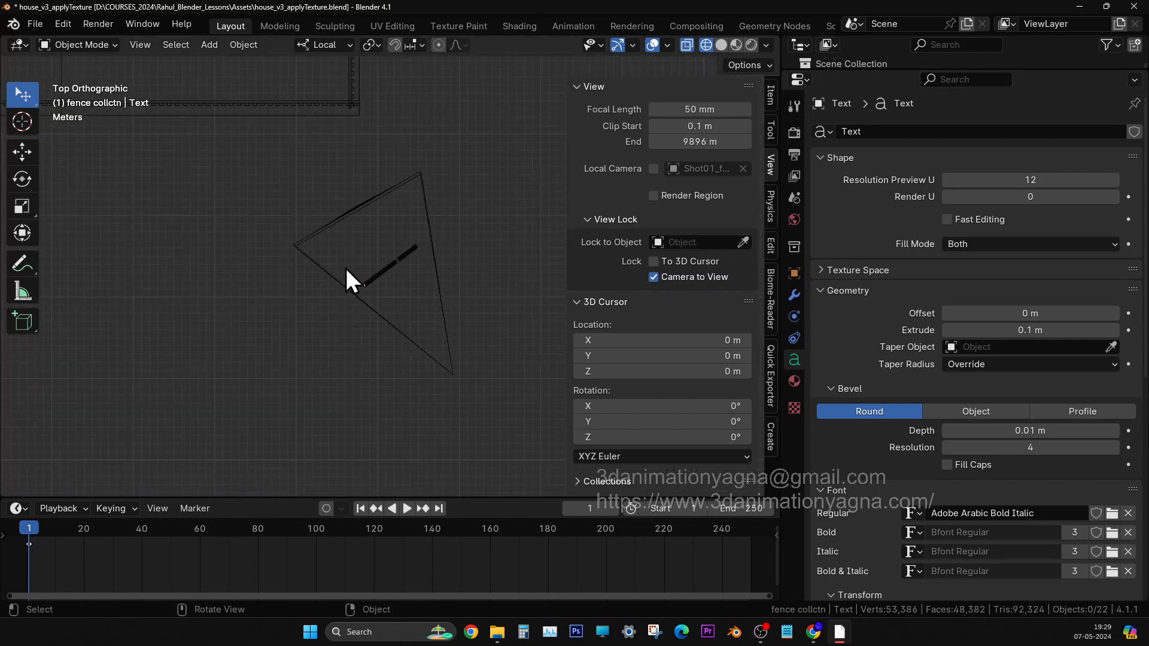
click(436, 363)
scroll(347, 330, down, 2)
shift+middle_drag(360, 336, 389, 390)
click(24, 152)
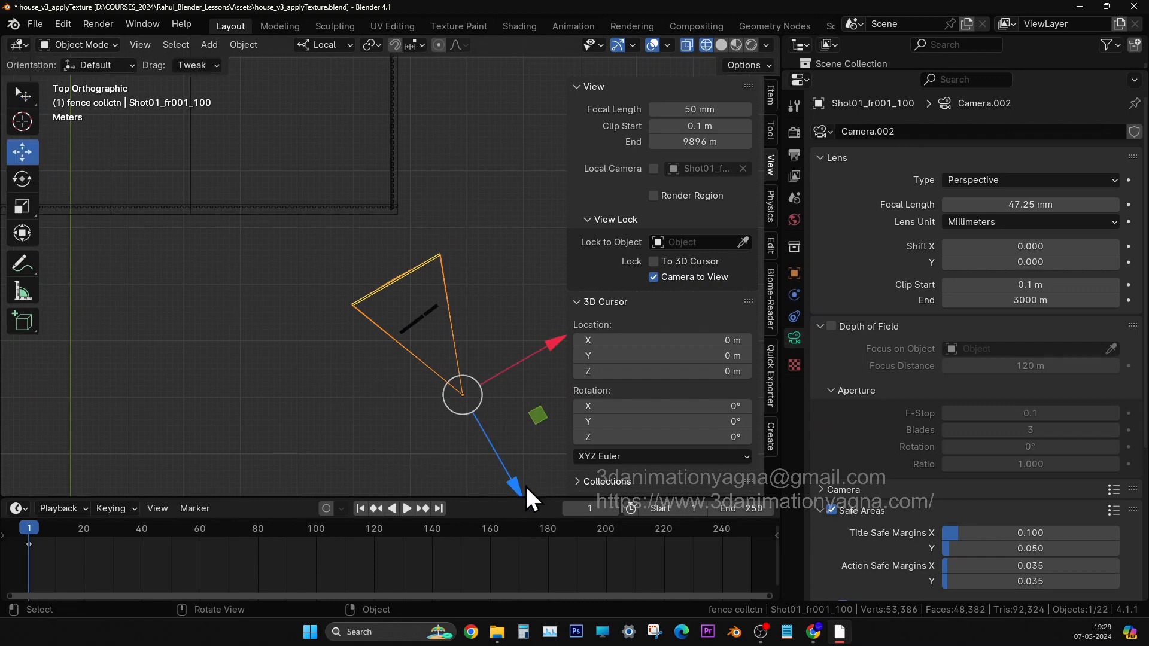
click(771, 95)
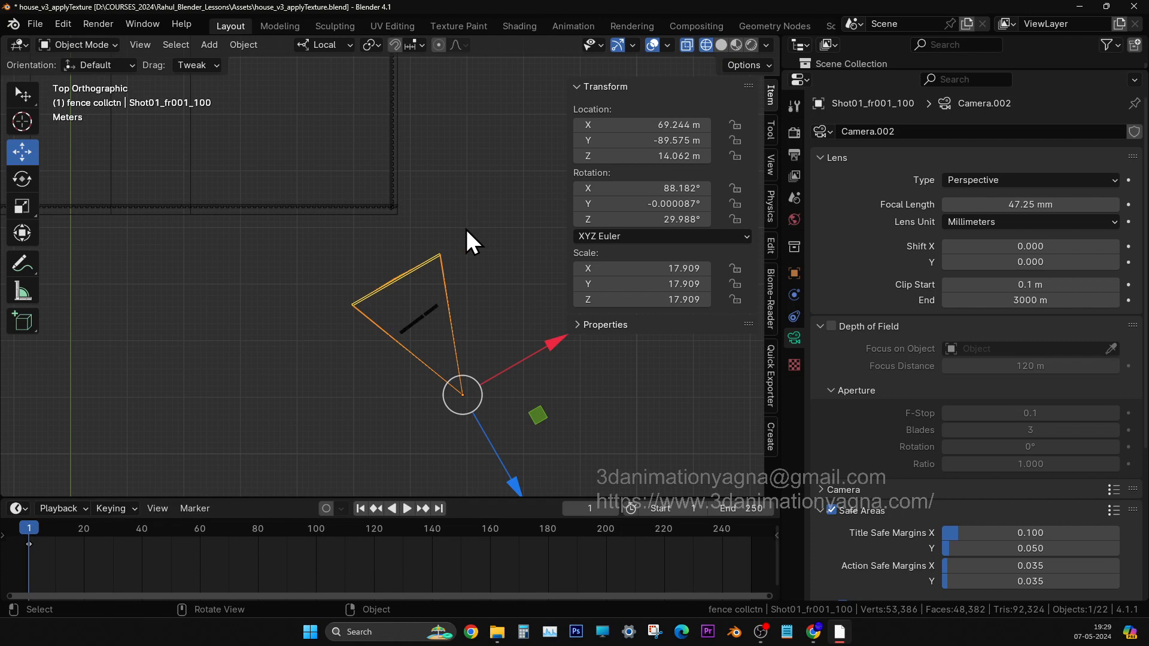
- Try keyframing all of the shot camera's transforms at frame 1 and remove those keyframes again
key(i)
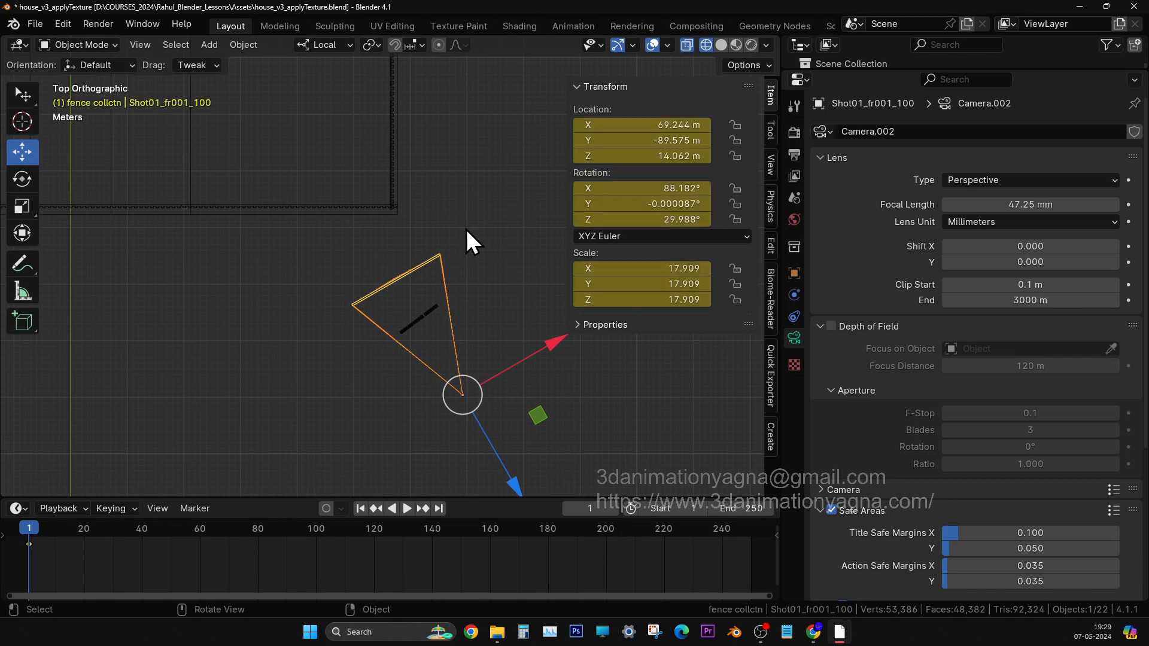
key(alt+i)
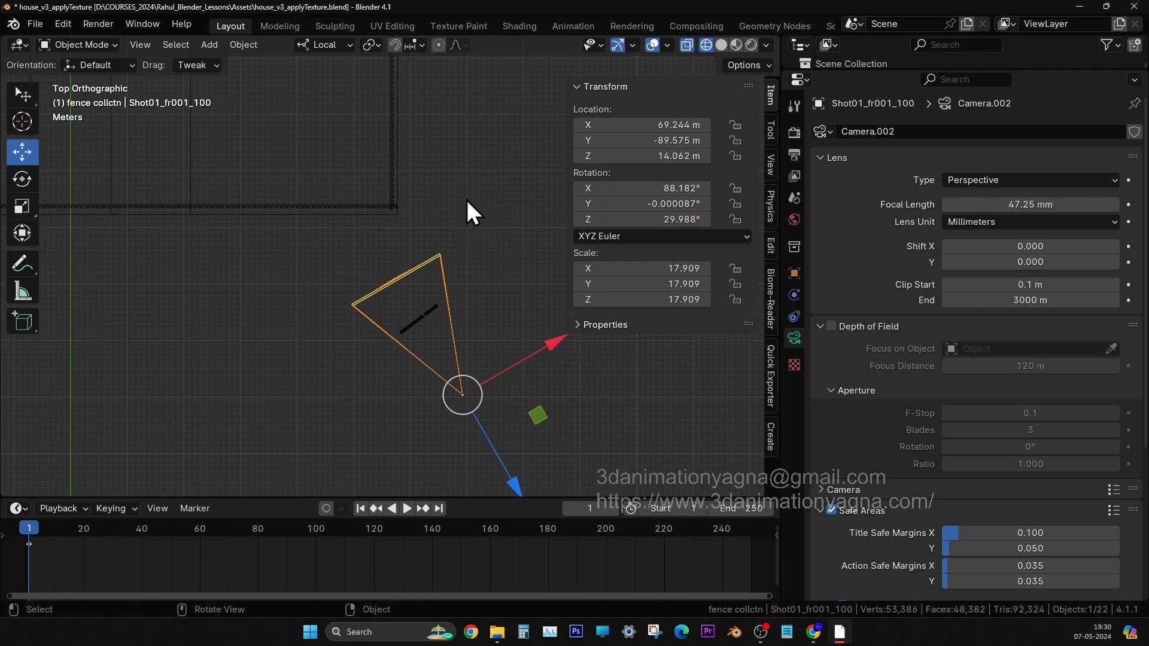
key(KP_0)
key(i)
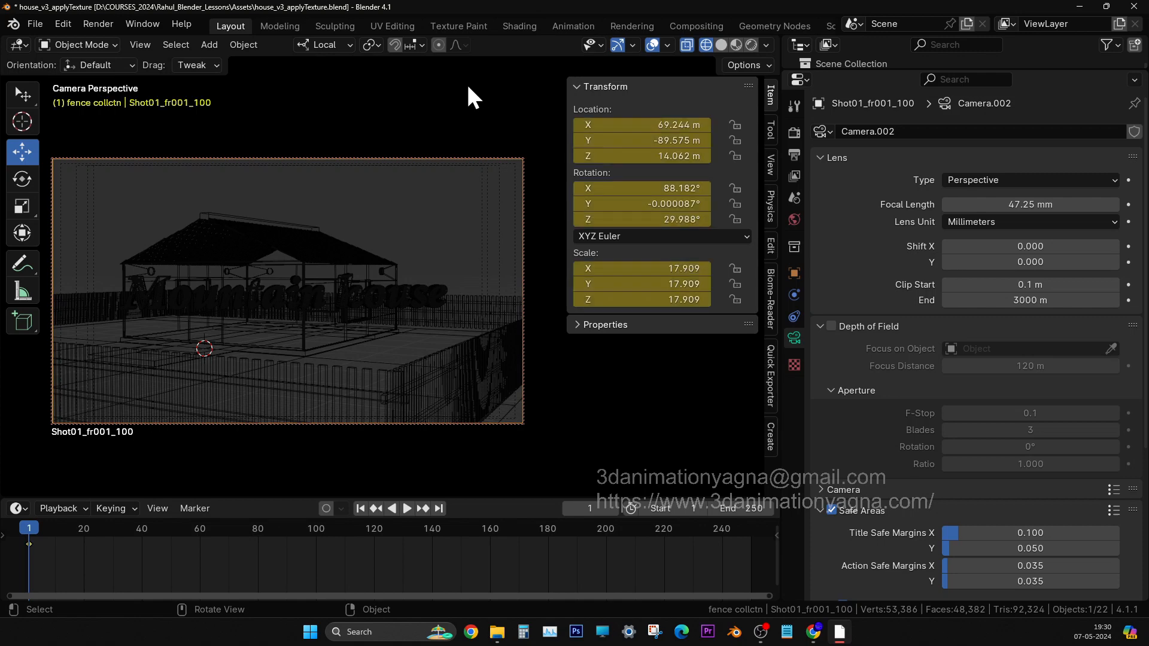
key(alt+i)
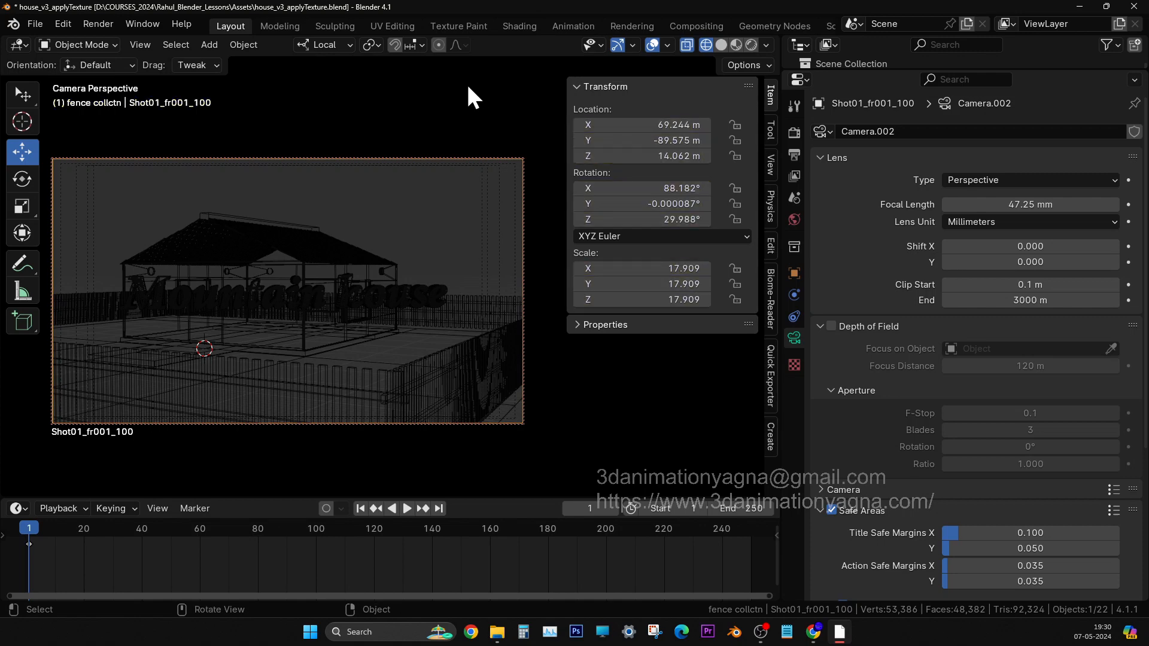
- Insert a Location & Rotation keyframe for the shot camera at frame 1 and start playback
key(k)
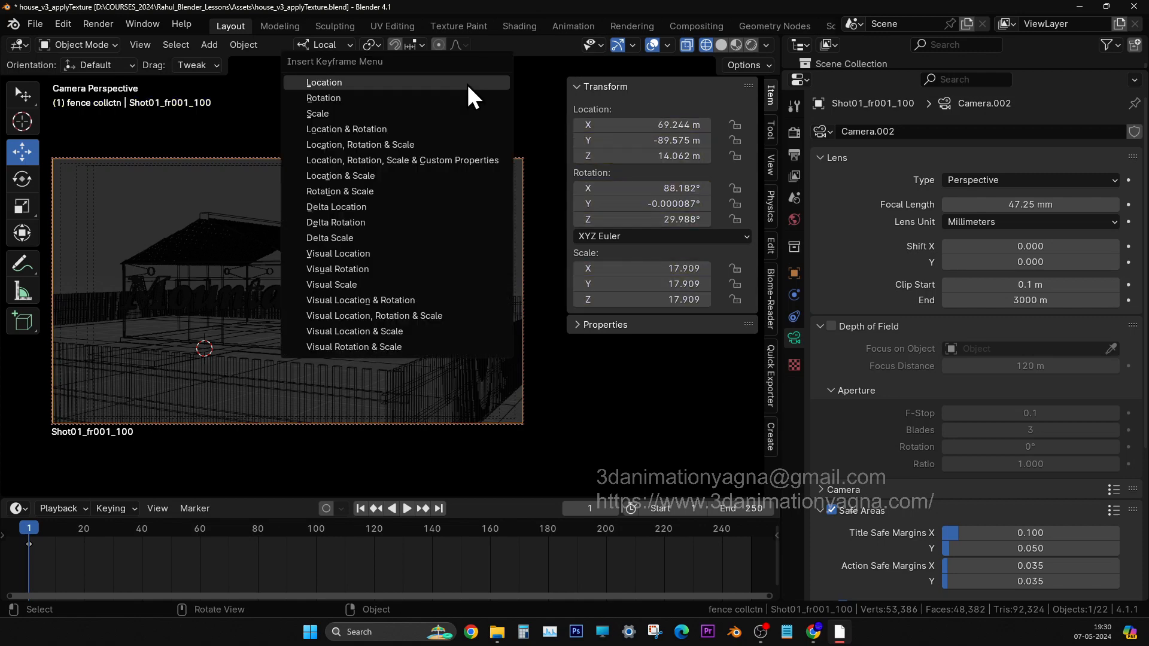
click(404, 129)
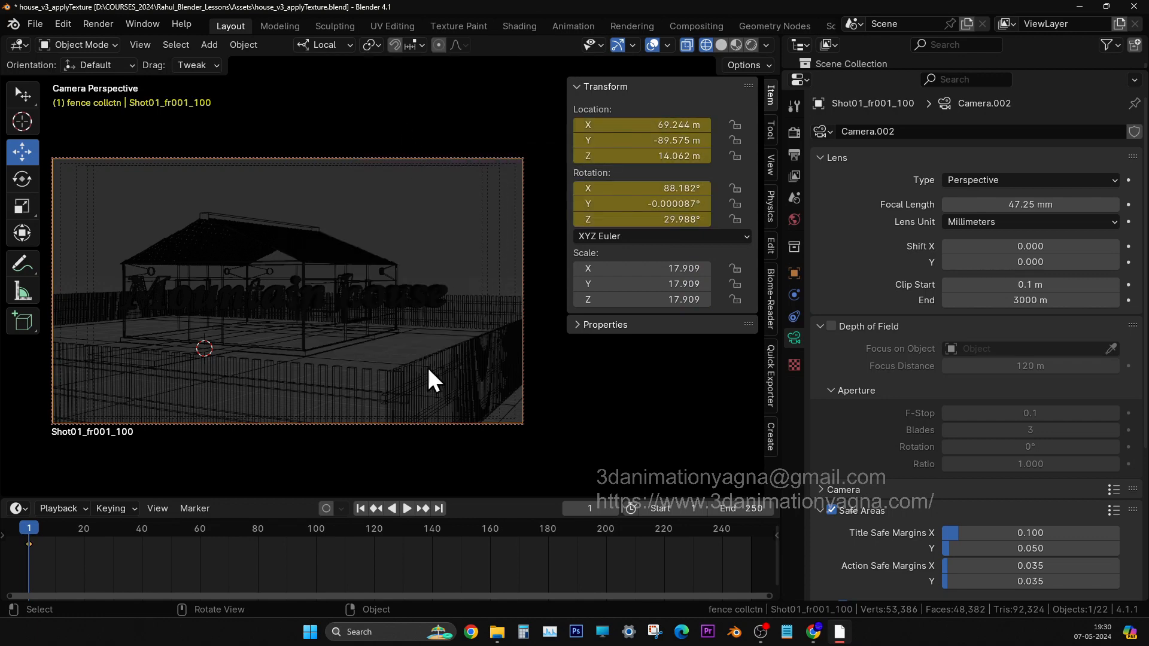
key(space)
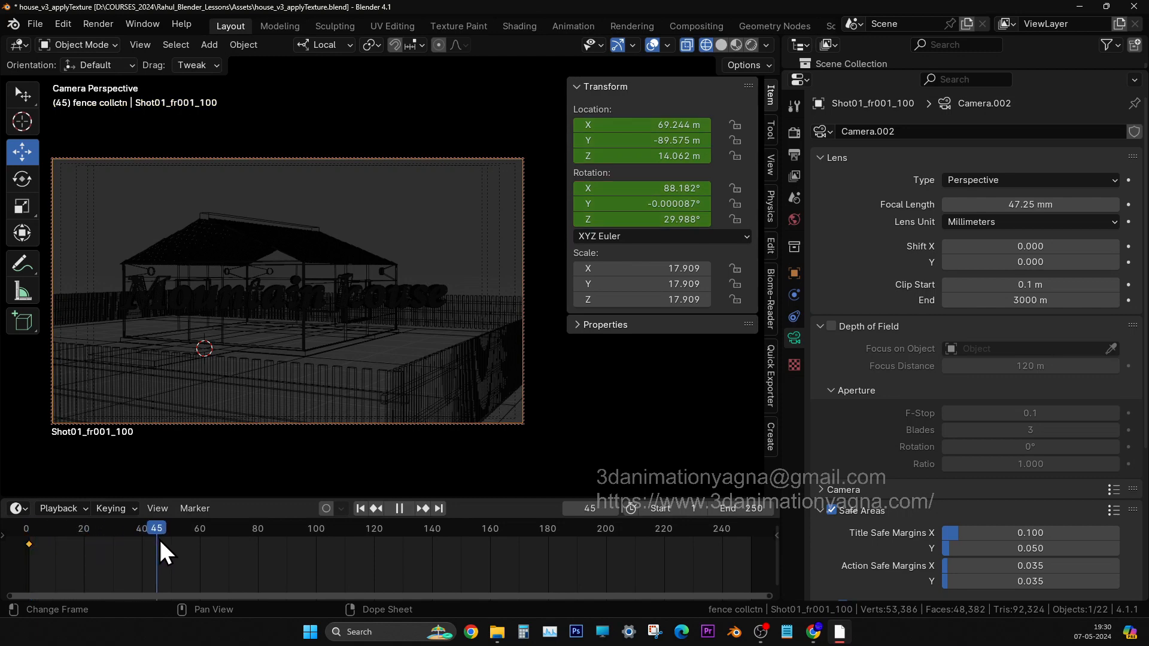
- At frame 100 in top view, move the camera forward along its local Z axis to about X 55.1 m, Y -65.1 m
click(315, 541)
key(space)
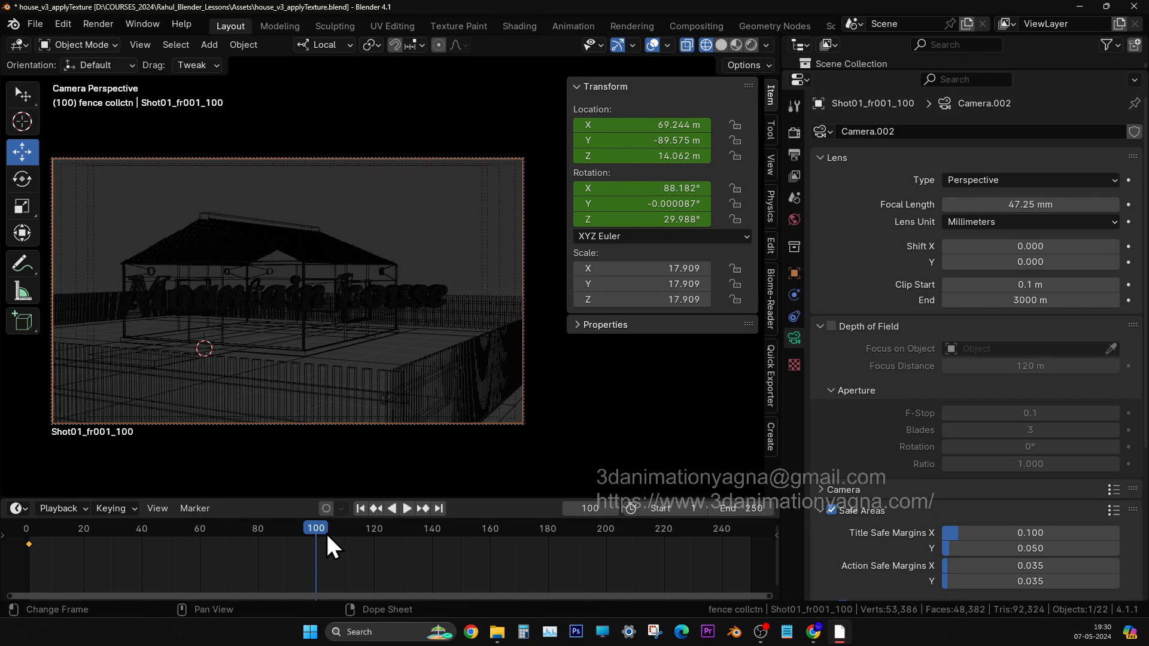
key(KP_0)
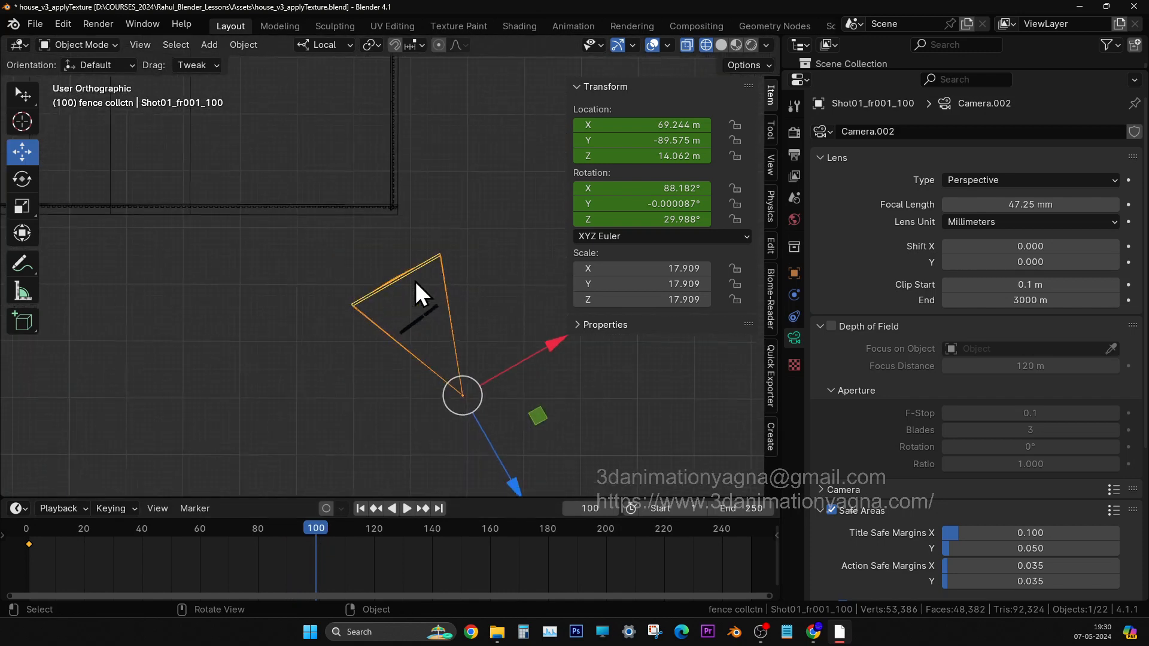
key(KP_7)
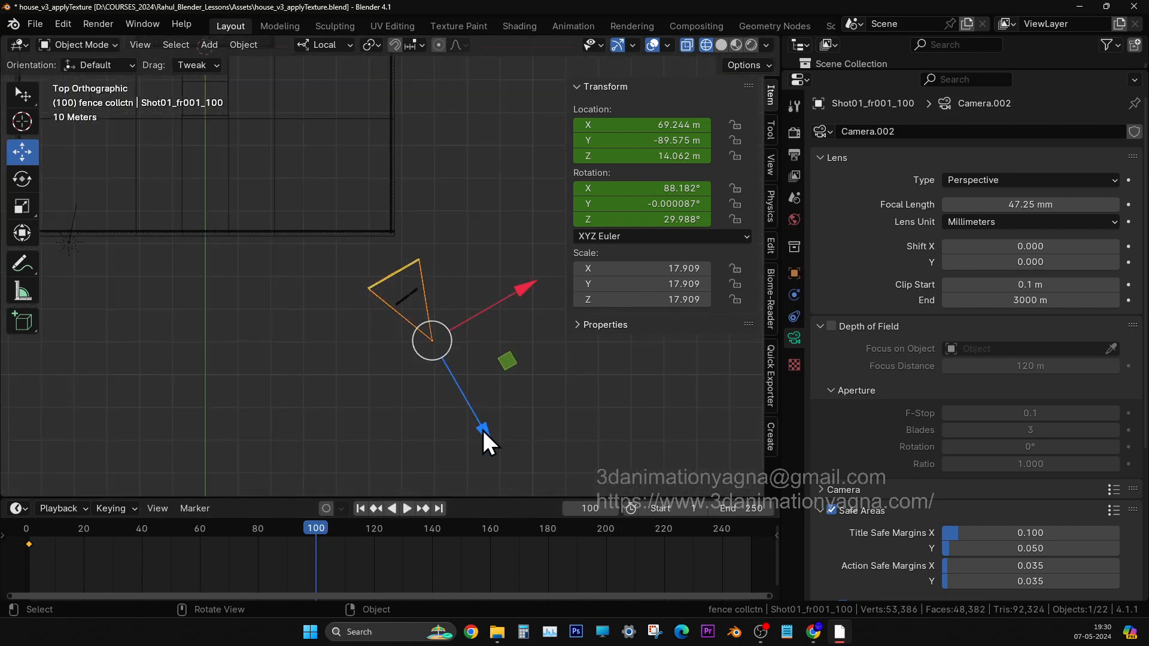
drag(483, 429, 401, 253)
- Switch the transform orientation to Global, hide the transform sidebar and show the Navigate viewport gizmo
click(331, 43)
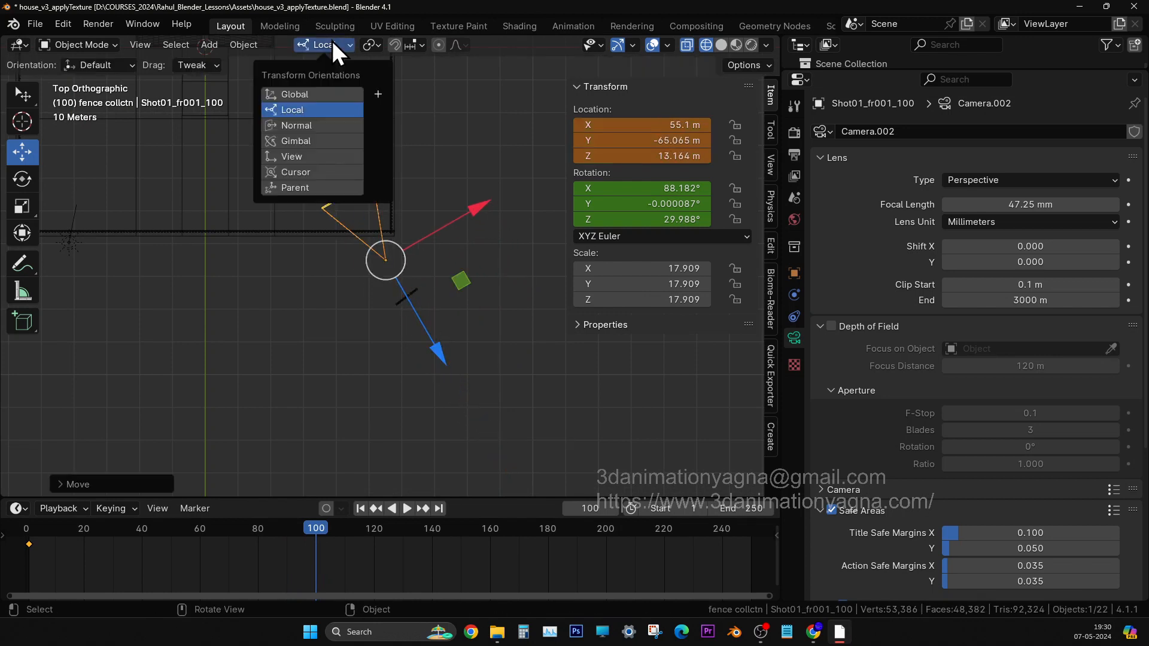
click(304, 95)
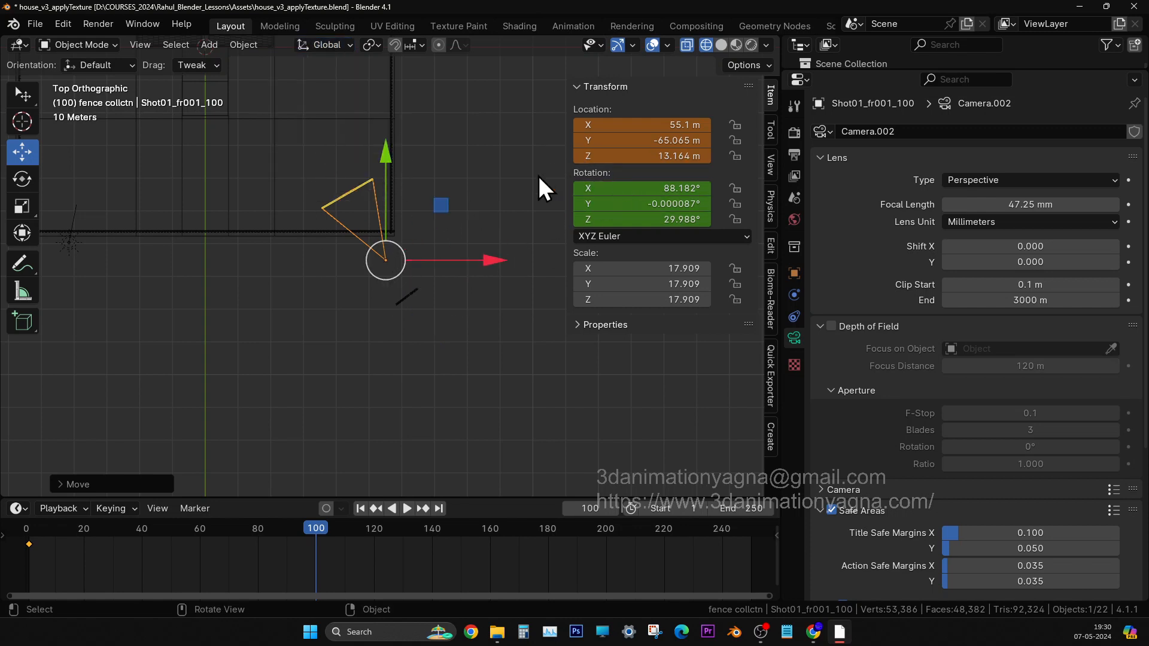
key(n)
click(633, 47)
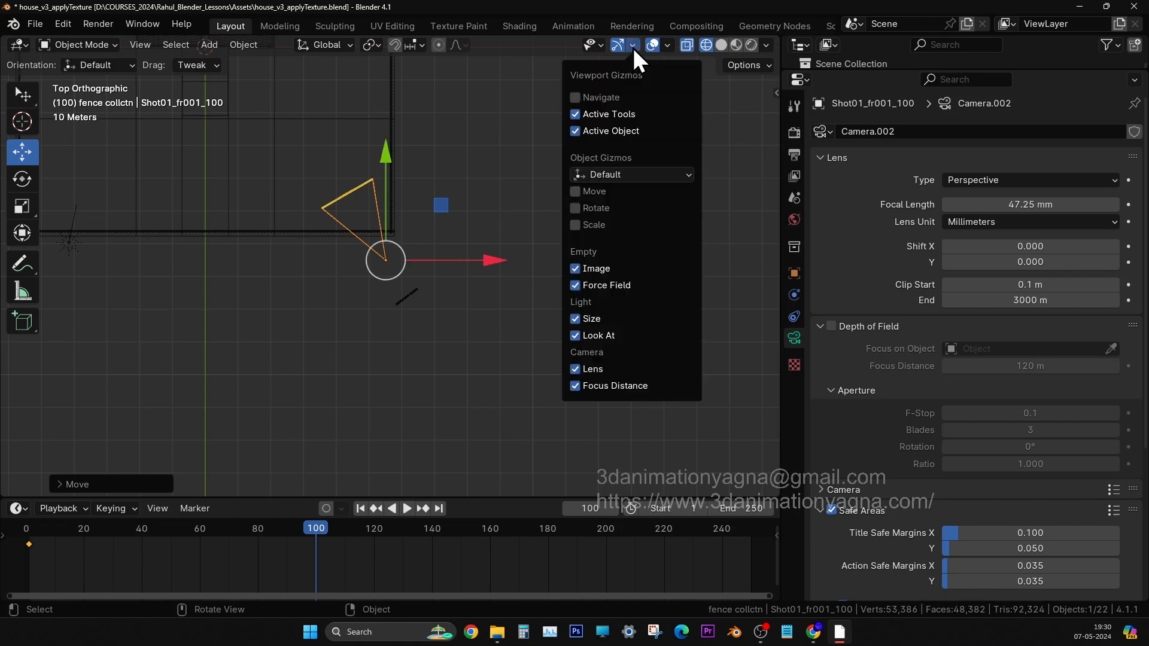
click(577, 97)
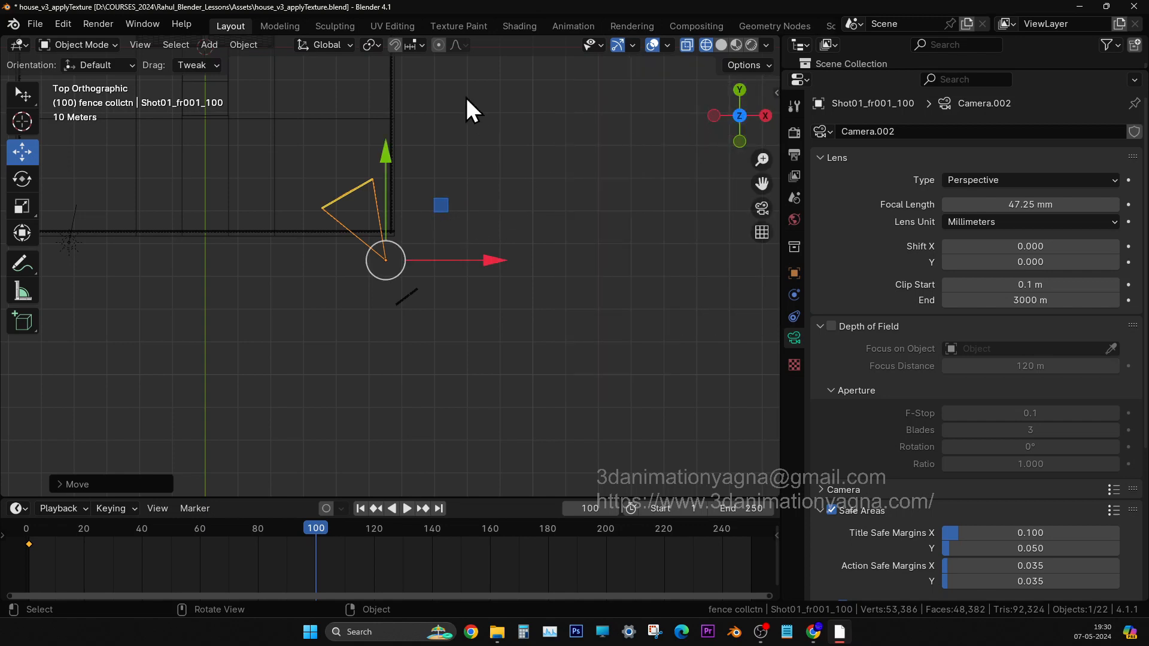
- Set the orientation to Local and move the camera along its own axes to just inside the lot's front edge
click(334, 47)
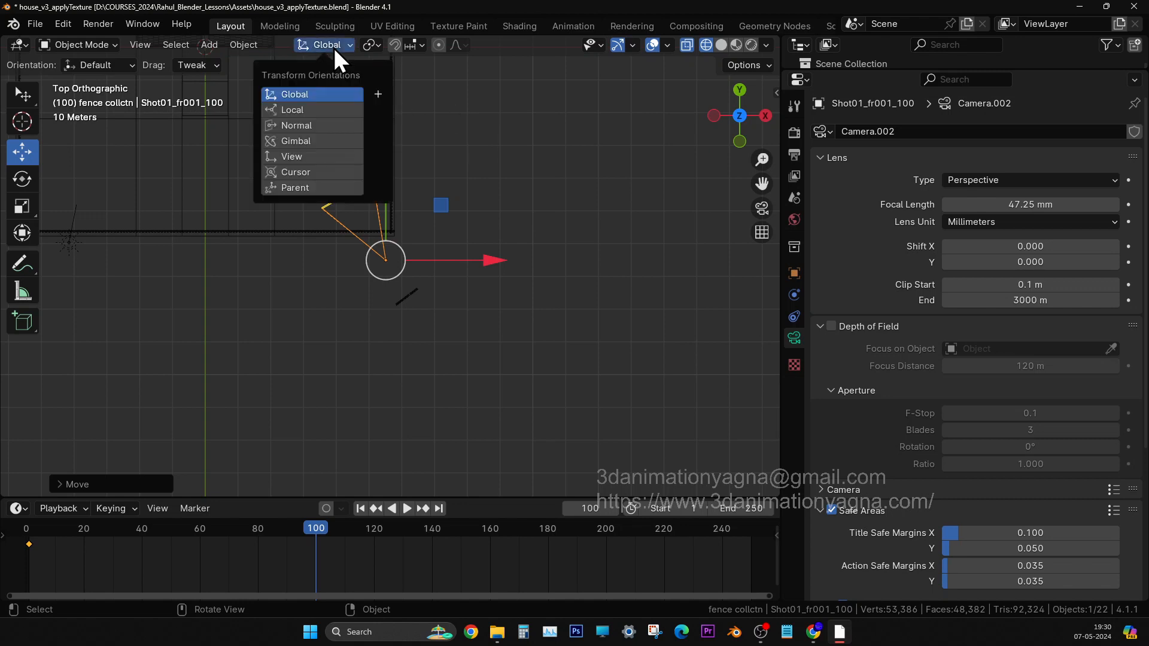
click(304, 113)
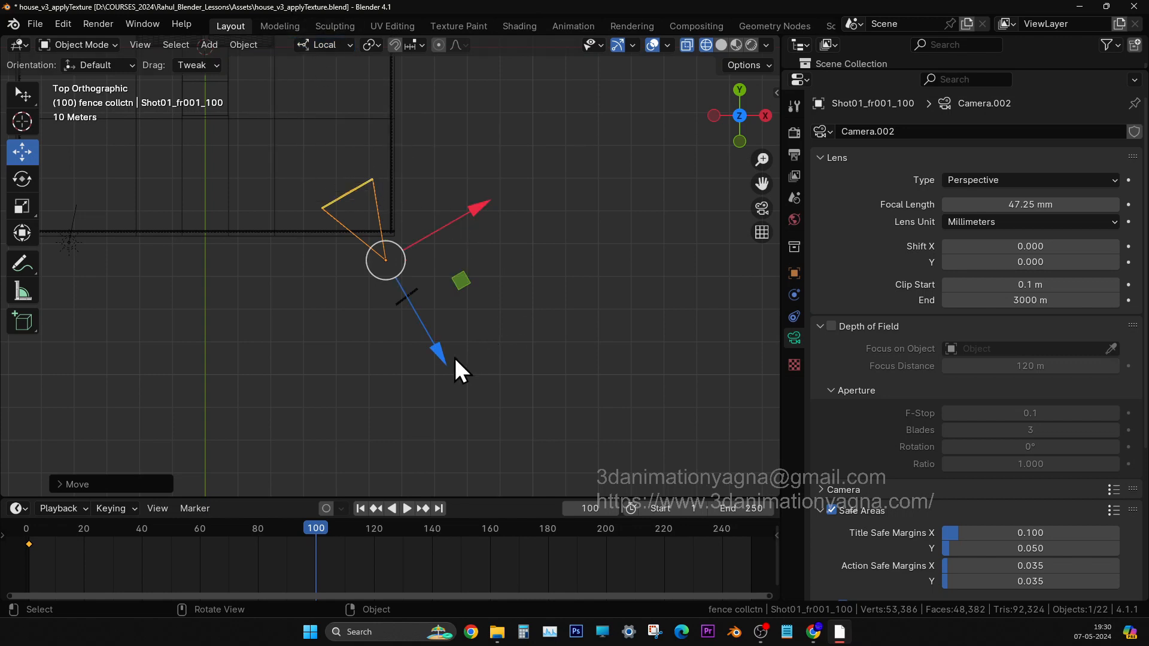
scroll(466, 440, down, 3)
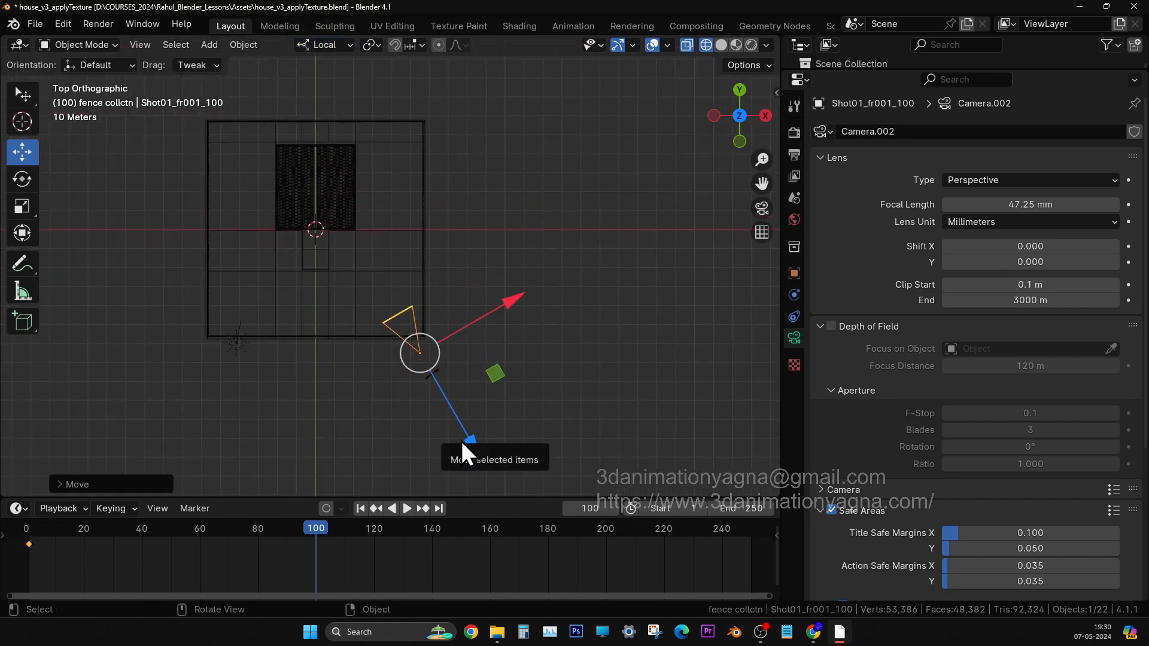
drag(476, 449, 457, 422)
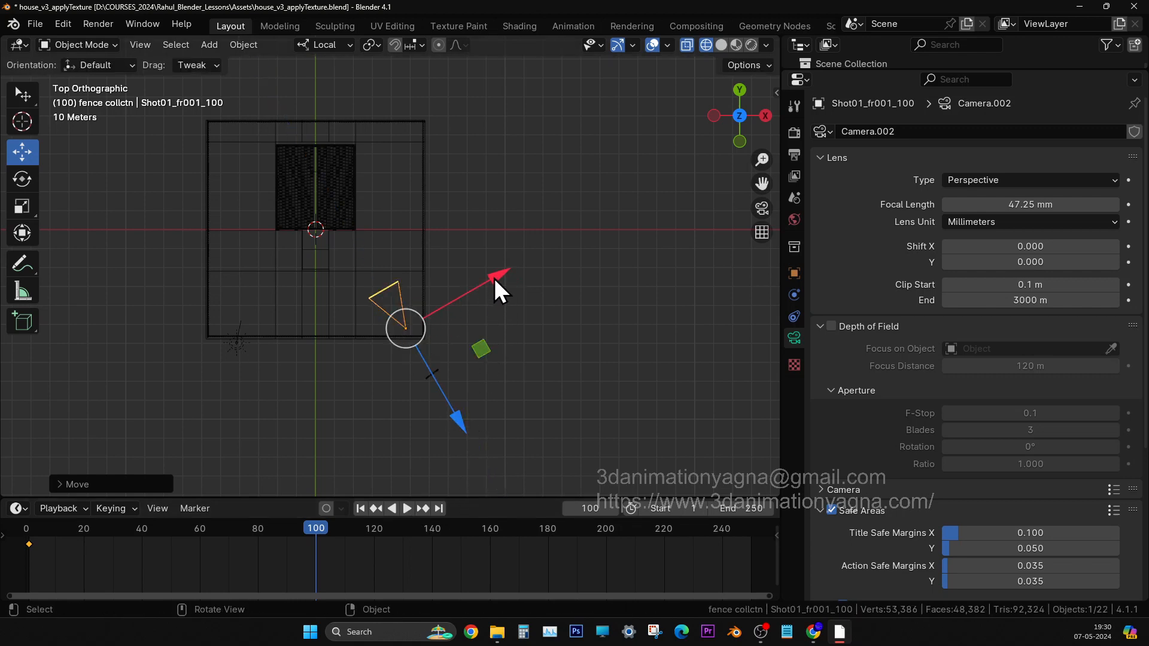
drag(495, 278, 468, 317)
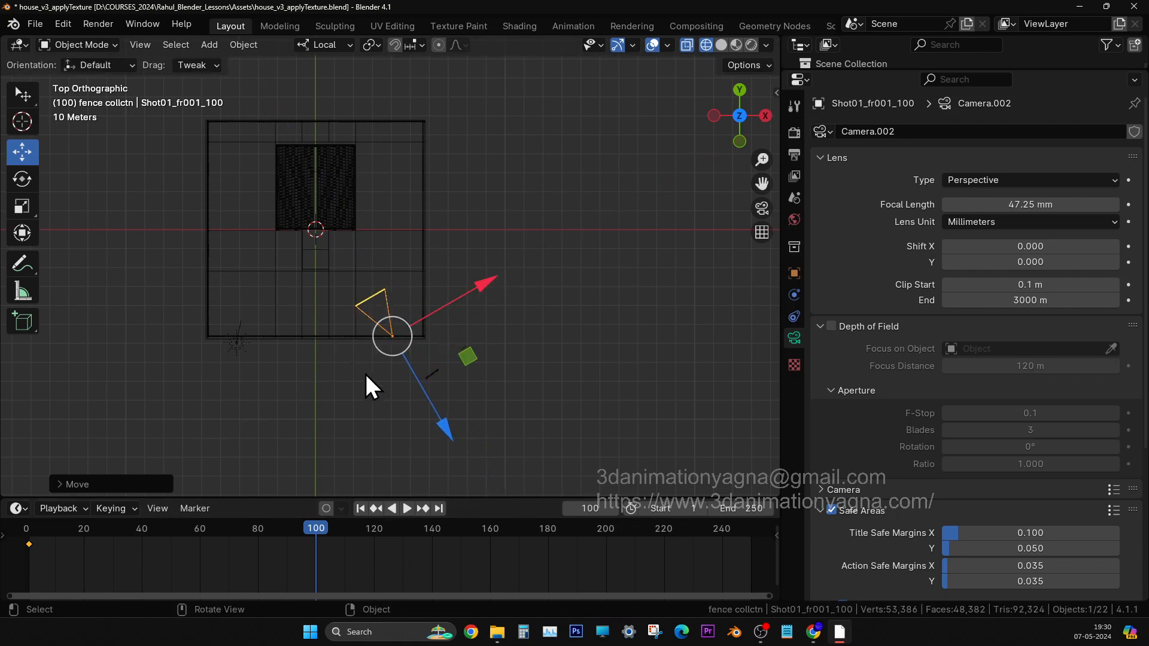
drag(449, 422, 439, 421)
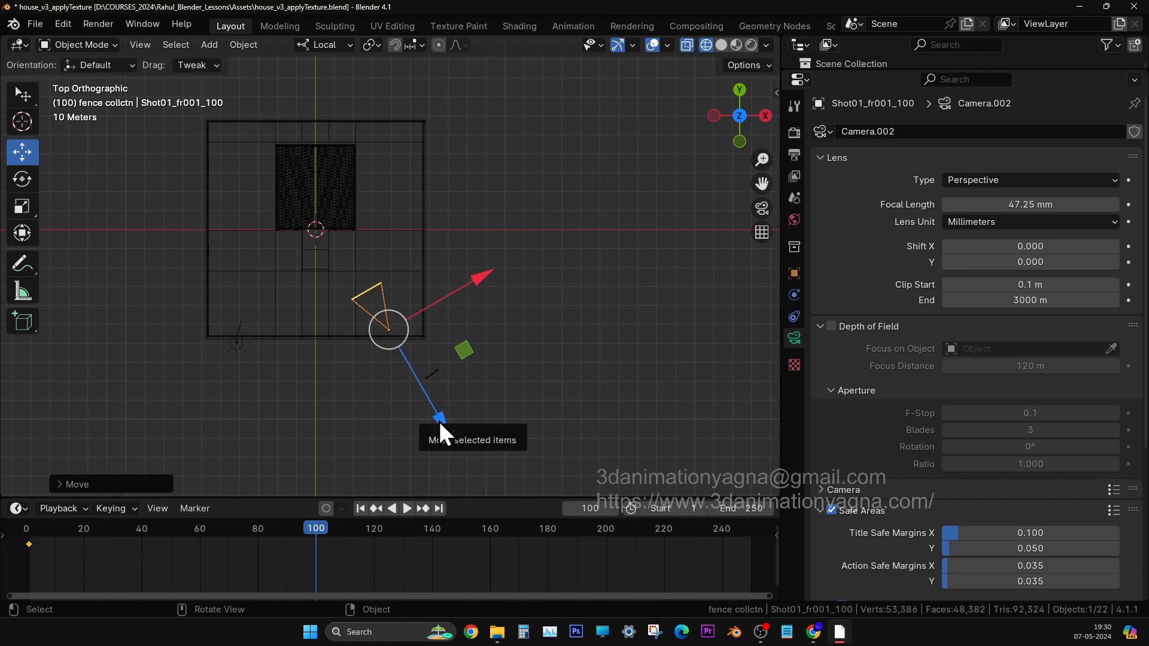
- Insert a keyframe for the camera's new position at frame 100 and look through the shot camera
key(k)
click(482, 380)
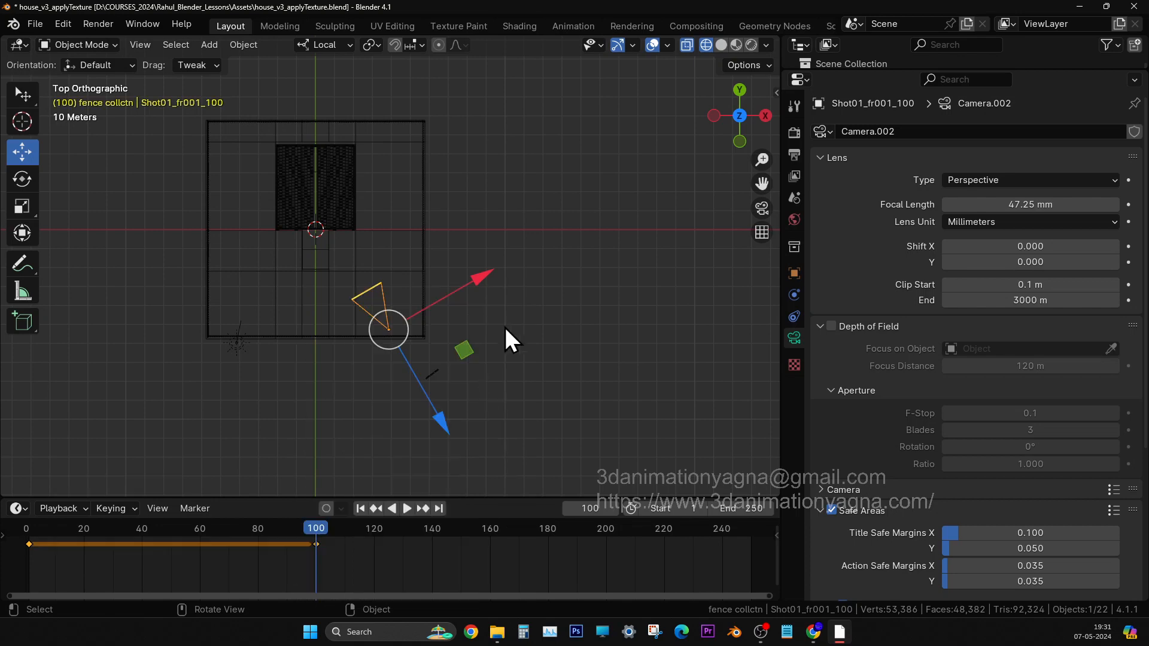
key(KP_0)
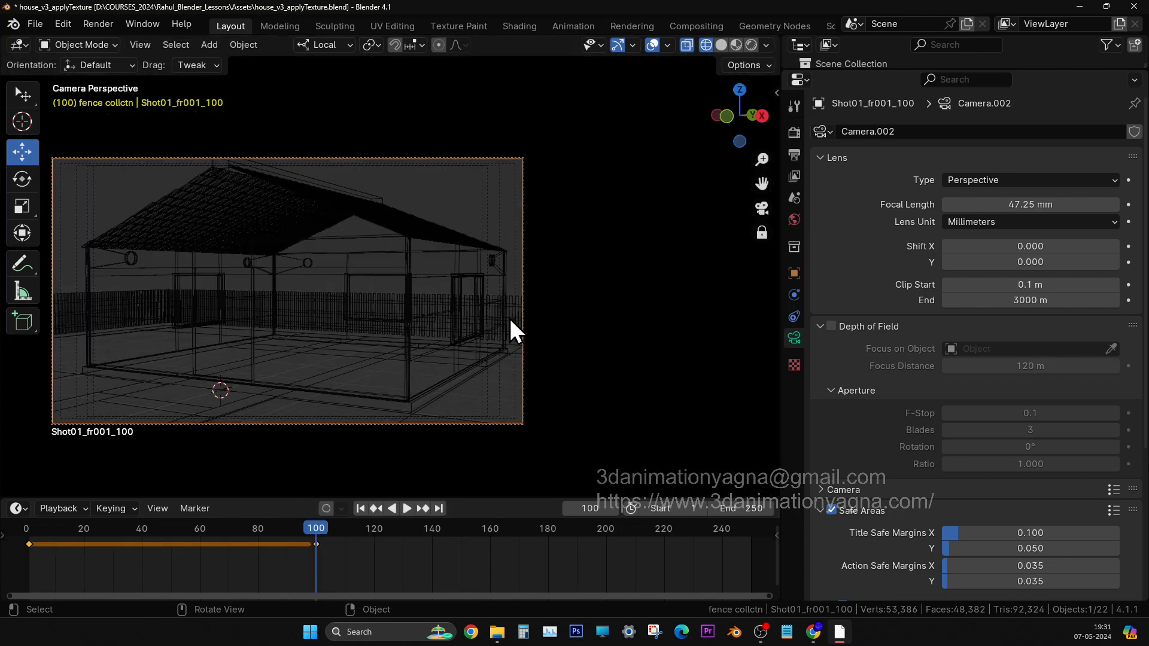
- Go to frame 37, enable Auto Keying and slightly reposition the camera so a keyframe is recorded there
drag(290, 523, 135, 544)
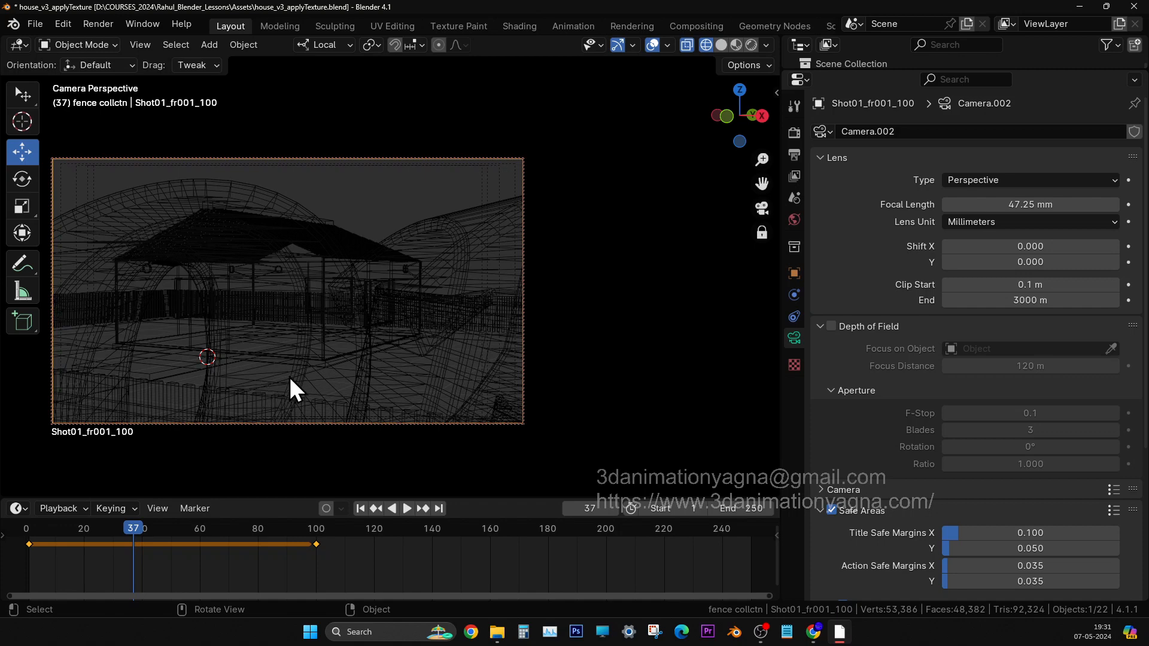
click(324, 508)
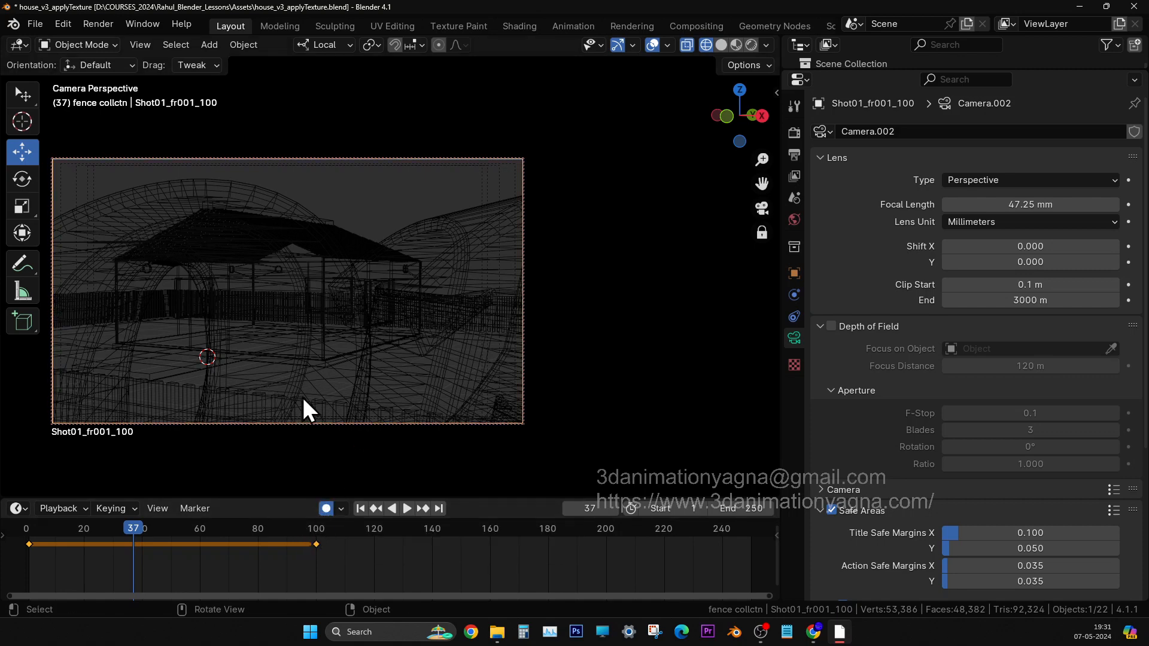
shift+middle_drag(310, 377, 293, 337)
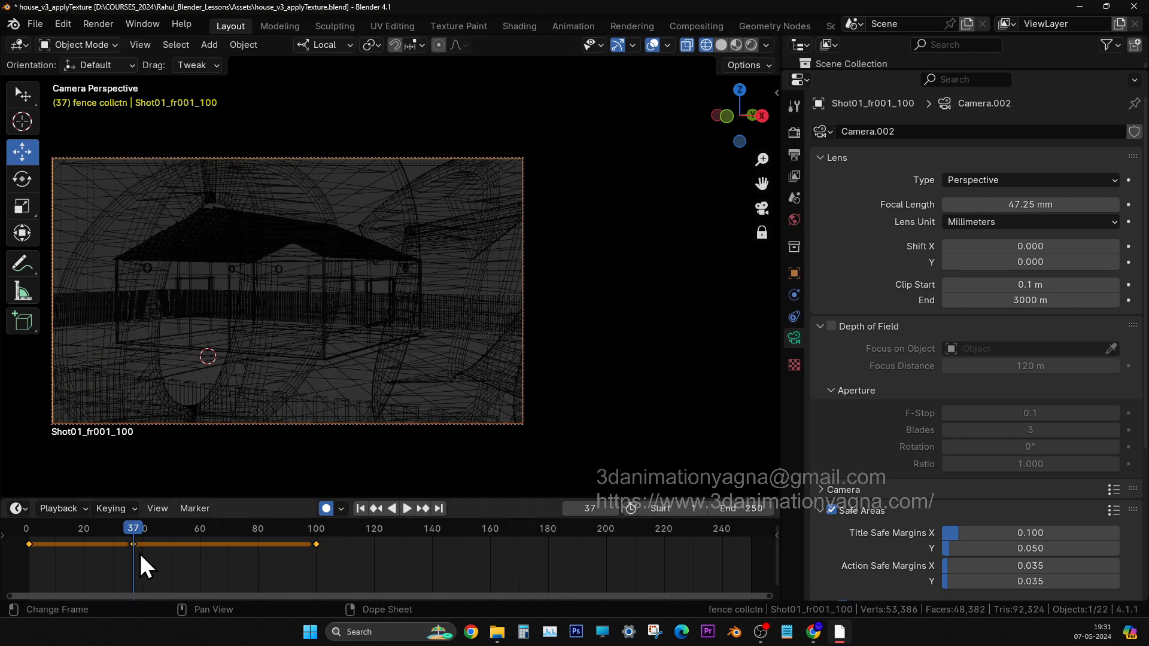
- Review the camera move frame by frame just after frame 37, and scrub through the shot, returning to frame 1
drag(131, 527, 135, 527)
key(Right)
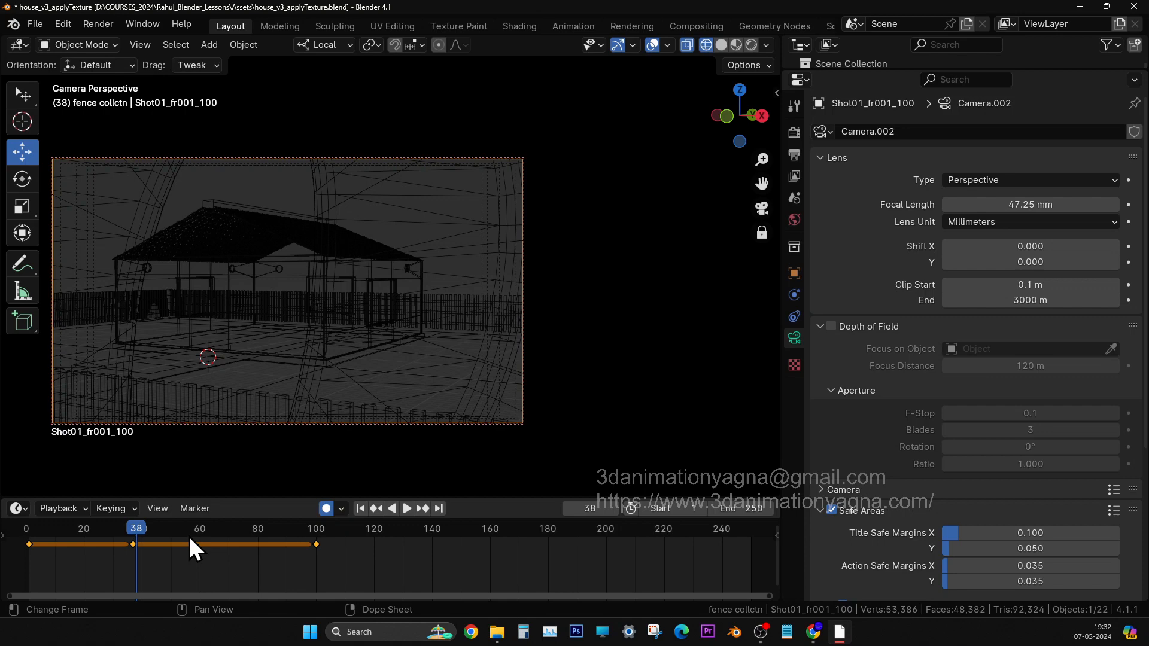
key(Right)
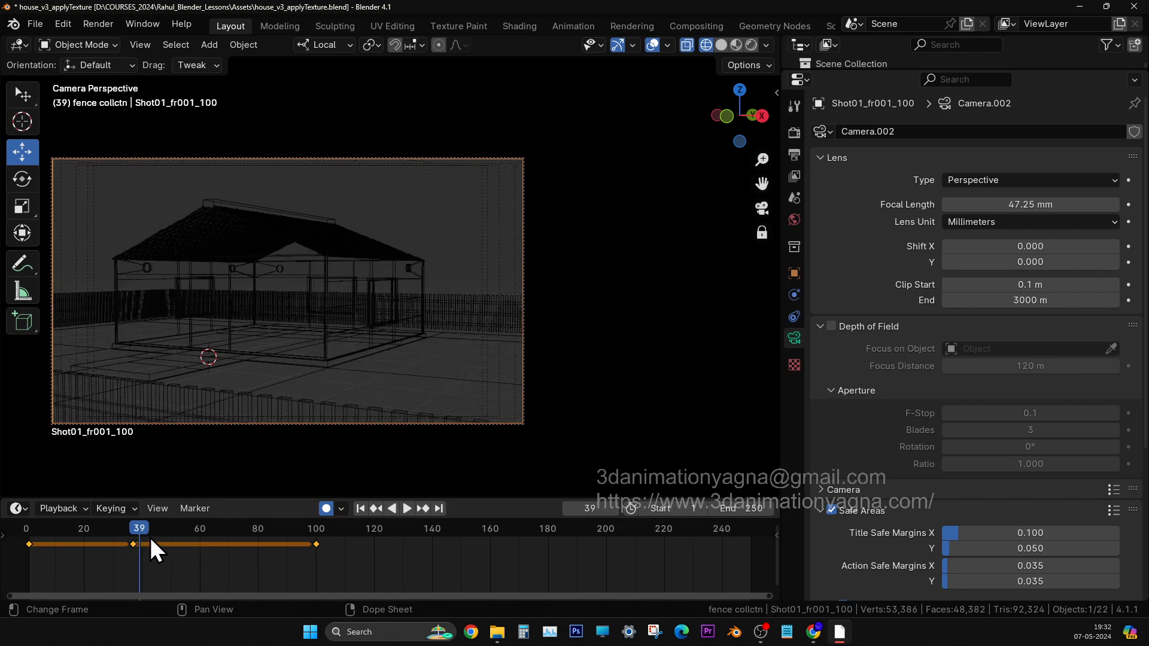
drag(148, 533, 31, 544)
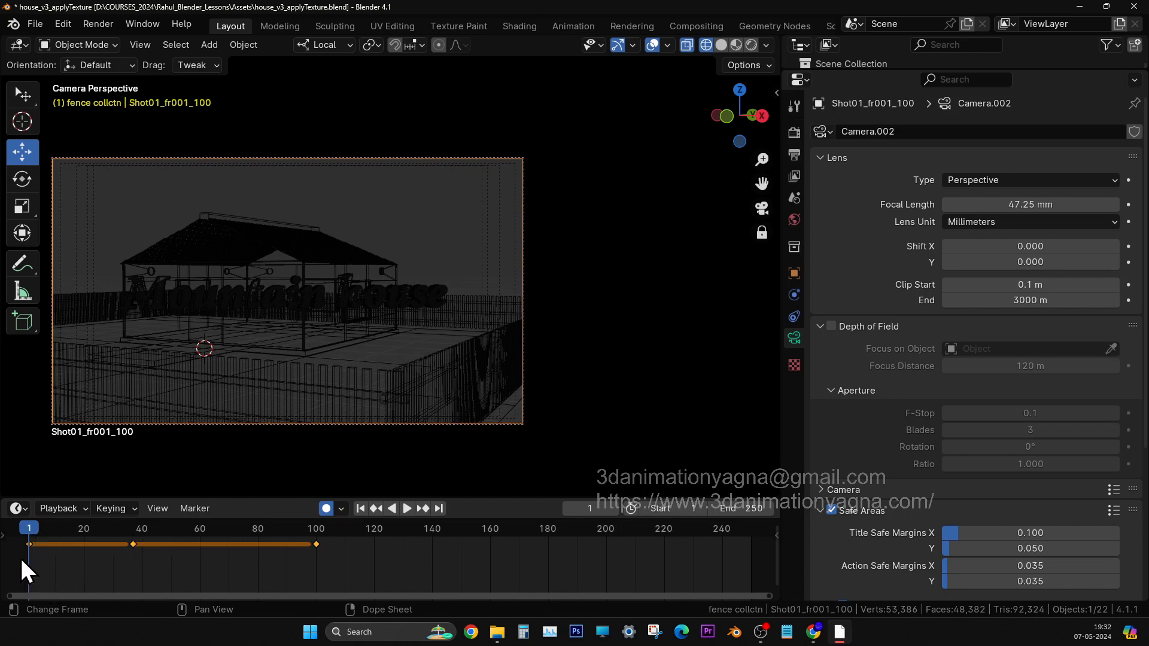
drag(20, 555, 374, 533)
- Change the Timeline to the Dope Sheet editor and enlarge its area
click(21, 506)
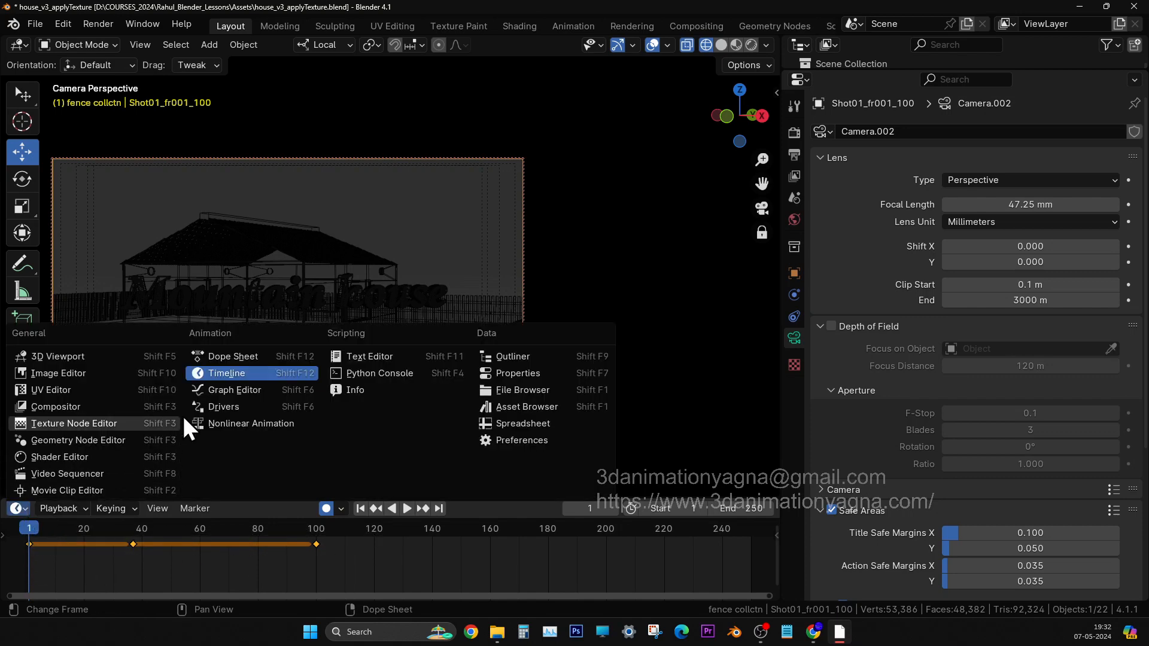
click(233, 358)
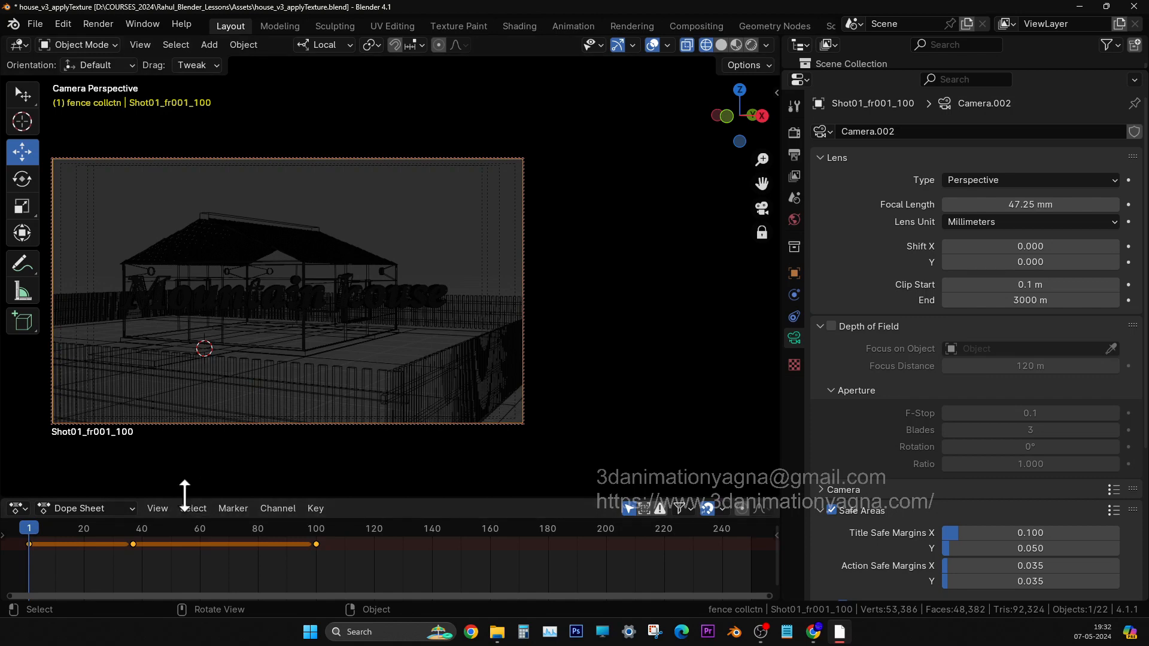
drag(184, 495, 192, 446)
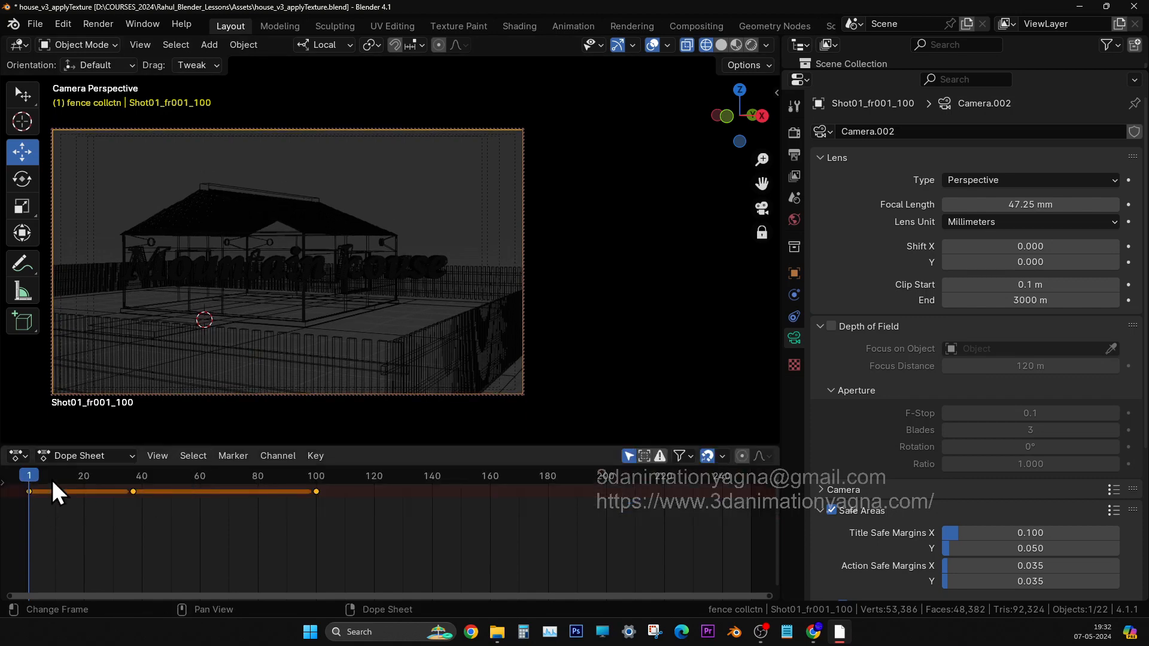
- Go to frame 51 and shift all the camera's keyframes together so that the first one sits at frame 51
drag(52, 480, 178, 487)
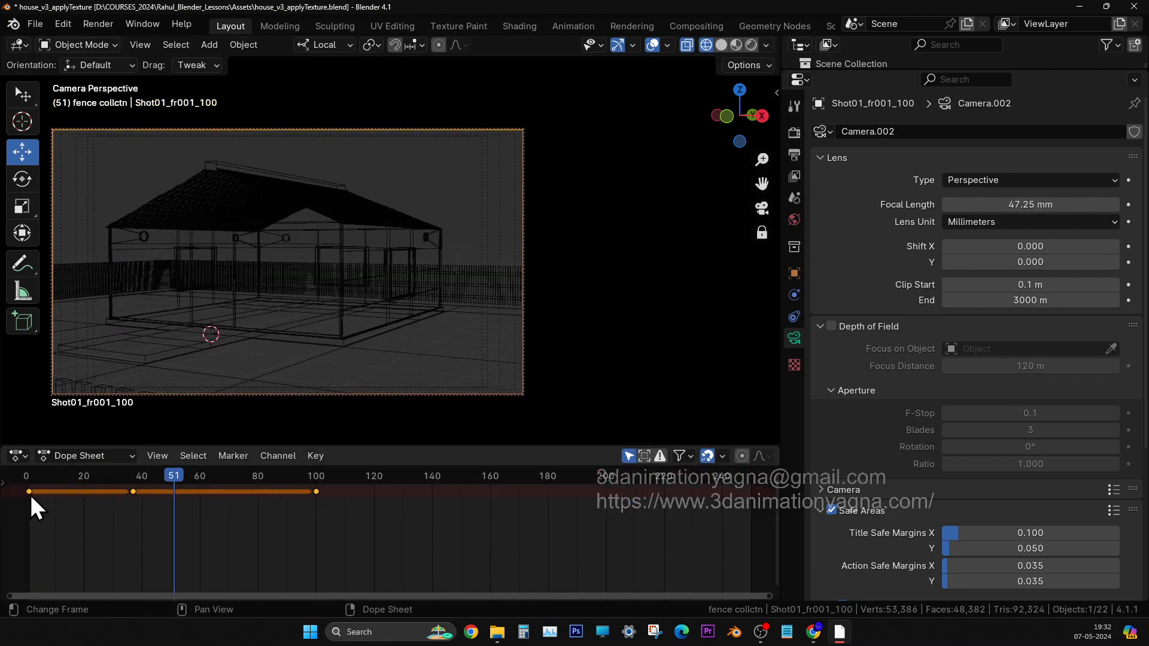
drag(29, 491, 178, 513)
click(189, 526)
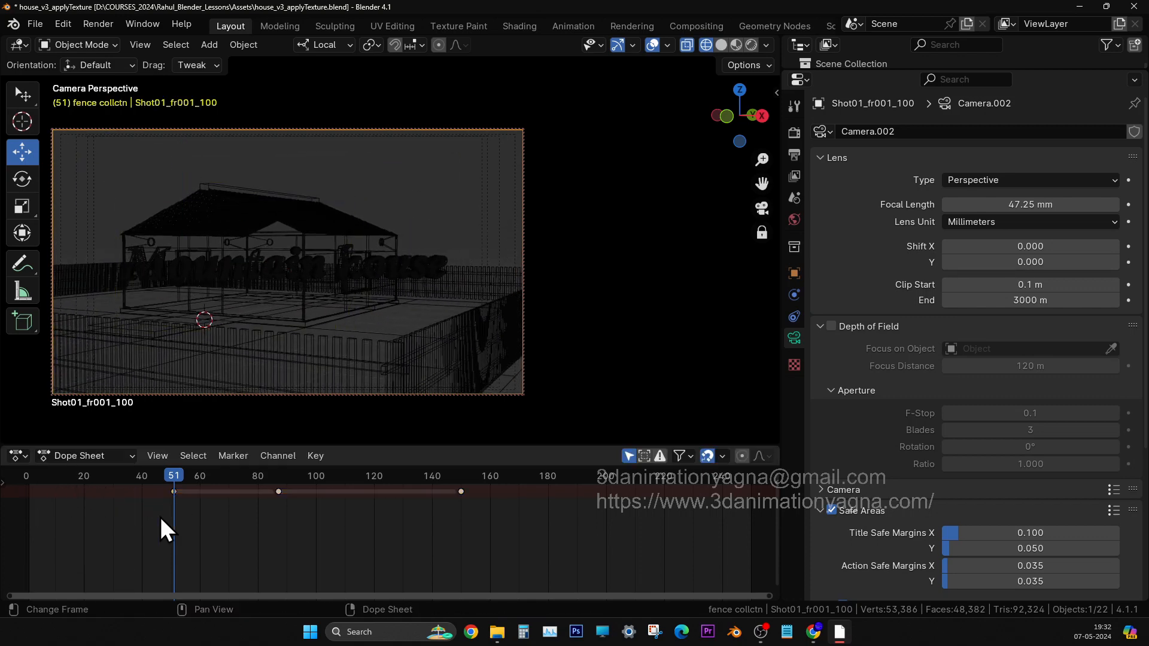
- Switch the Dope Sheet back to the Timeline, return to frame 1 and play the shifted camera animation
click(13, 456)
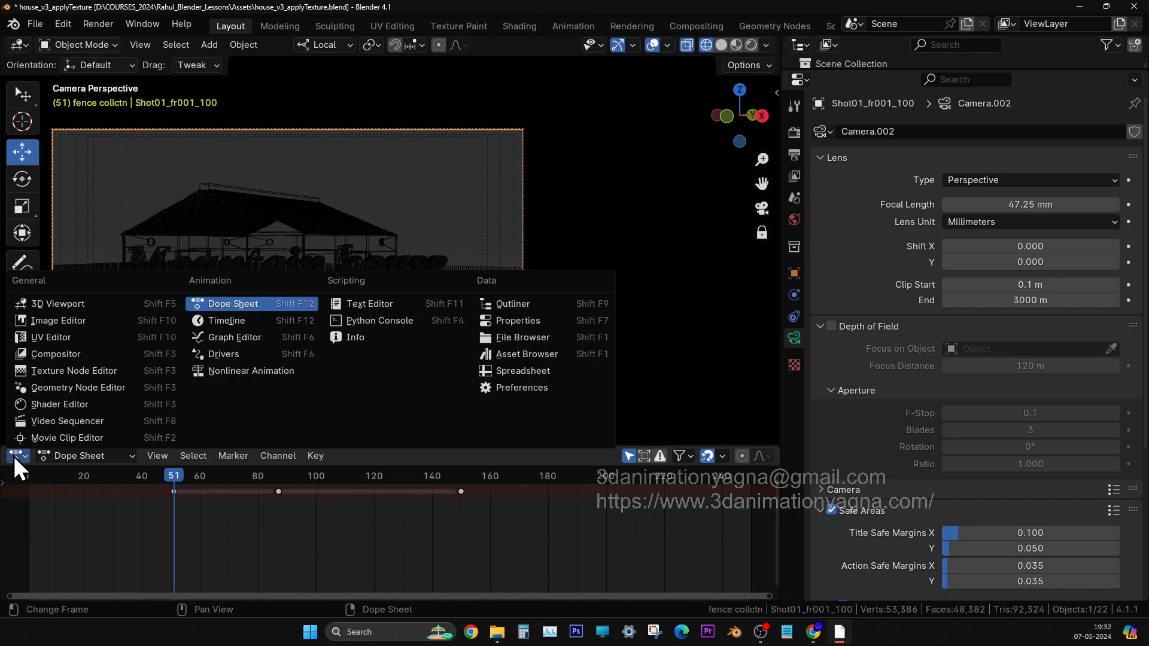
click(228, 325)
drag(58, 489, 31, 514)
key(space)
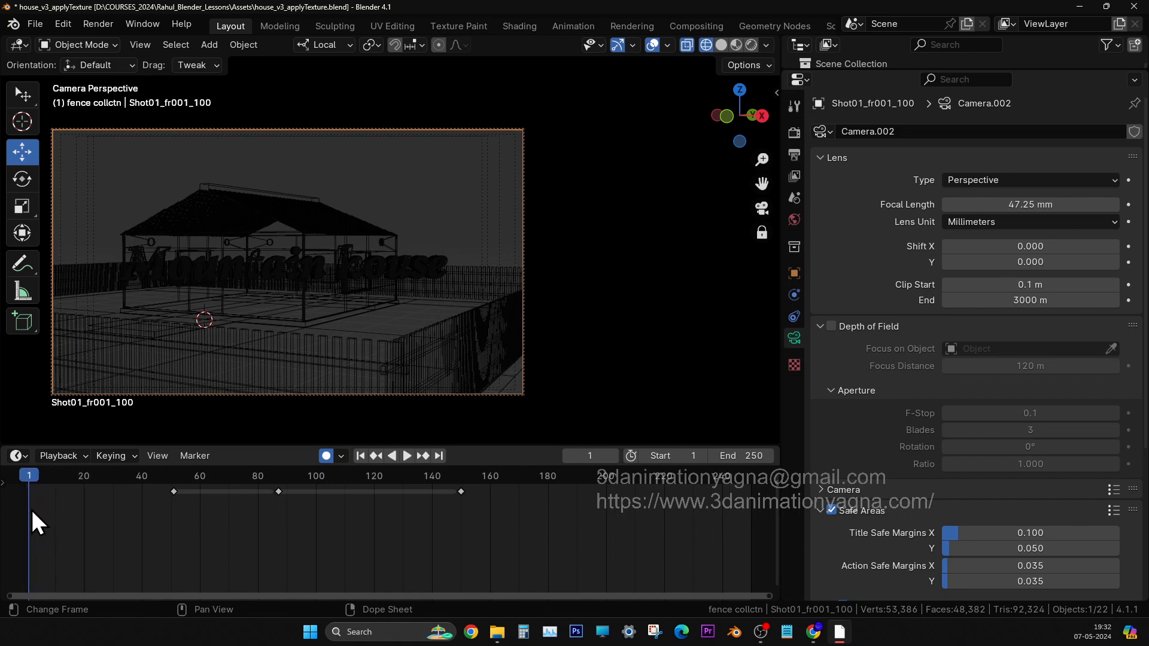
- Play the opening of the shot and stop with the current frame at 50
key(space)
click(170, 476)
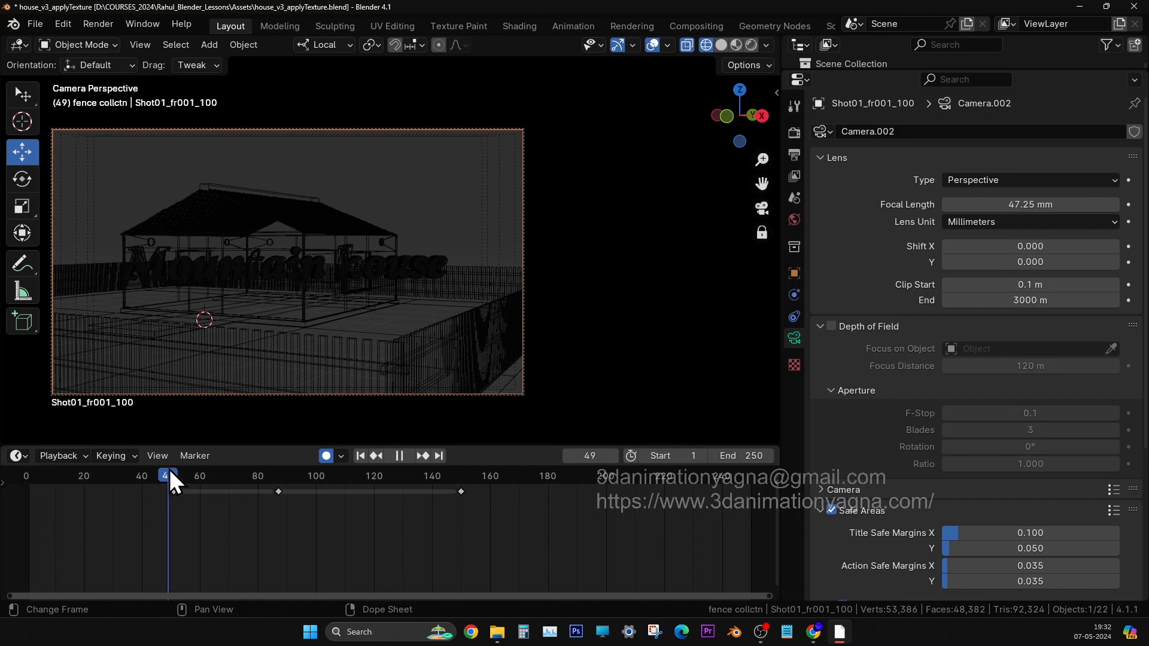
drag(170, 476, 173, 477)
key(space)
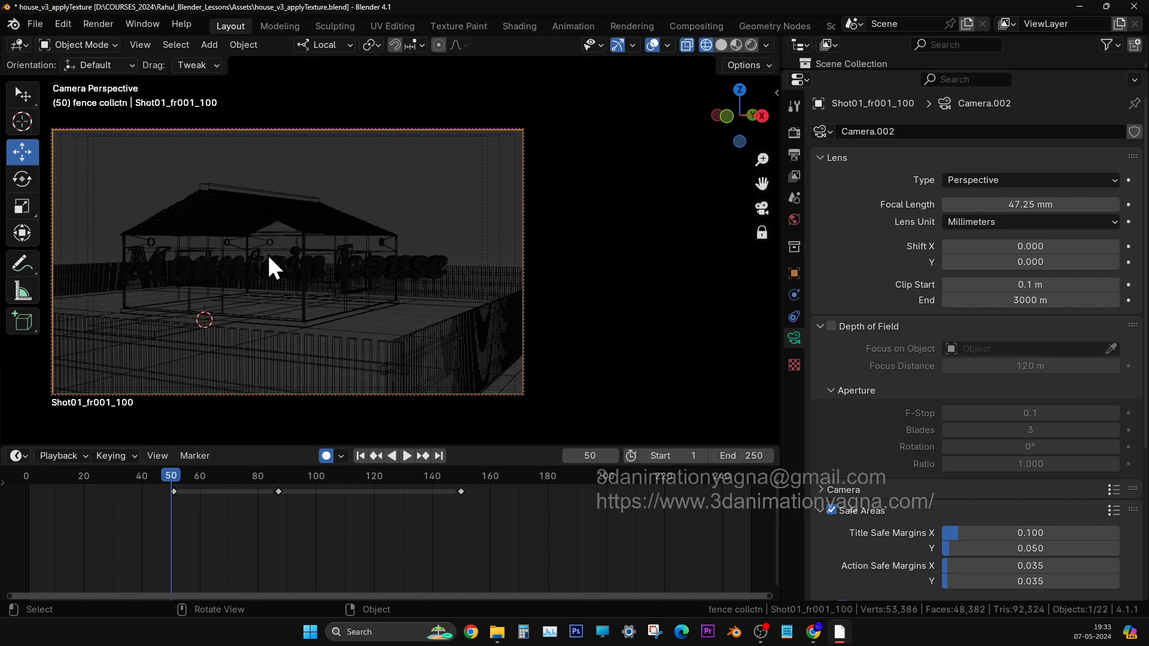
- Select the Mountain house text to check it, deselect it and return to frame 1
click(439, 274)
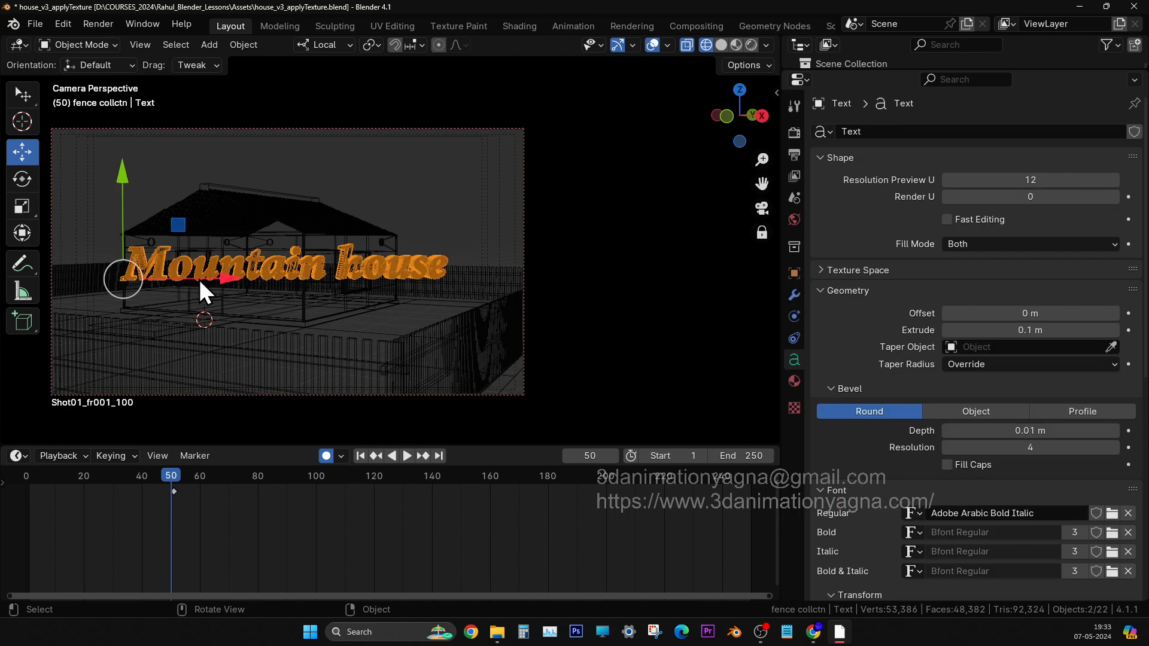
click(397, 167)
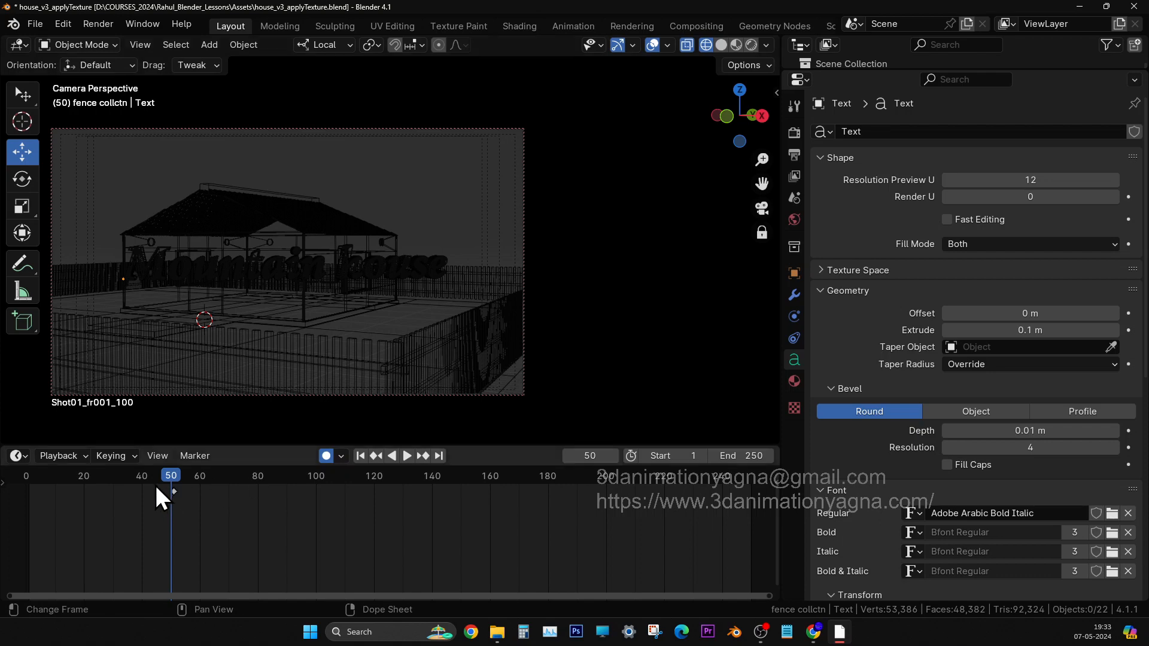
drag(137, 482, 30, 493)
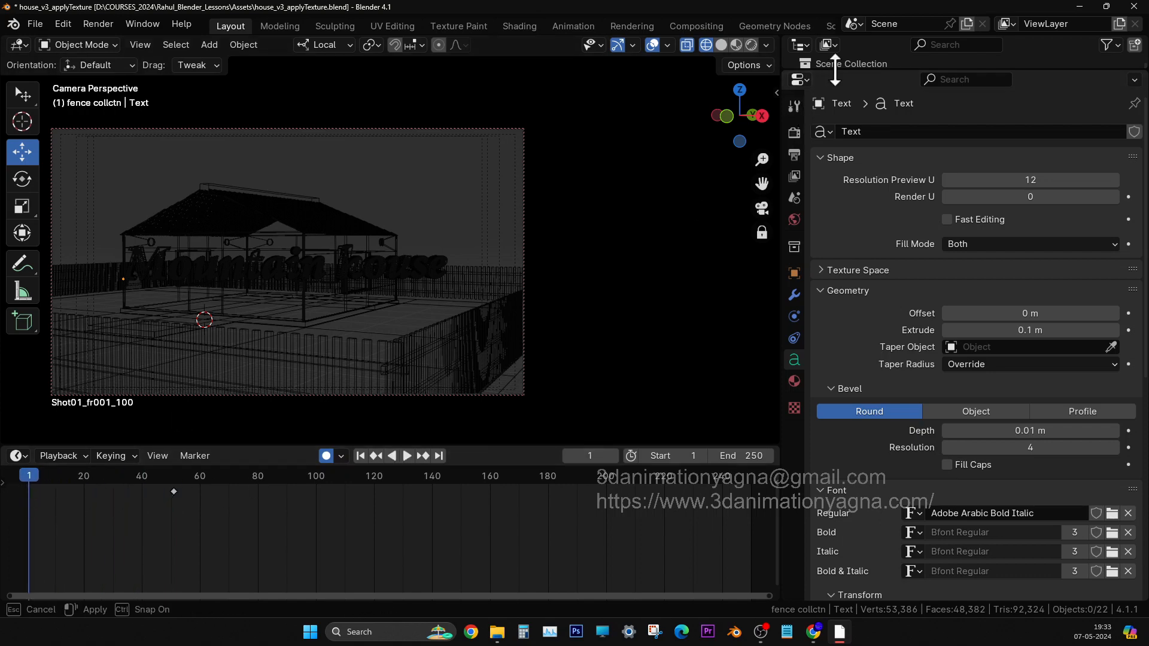
- Reveal the scene's object list and select the Shot01_fr001_100 camera to show its lens settings
drag(833, 72, 833, 260)
click(855, 203)
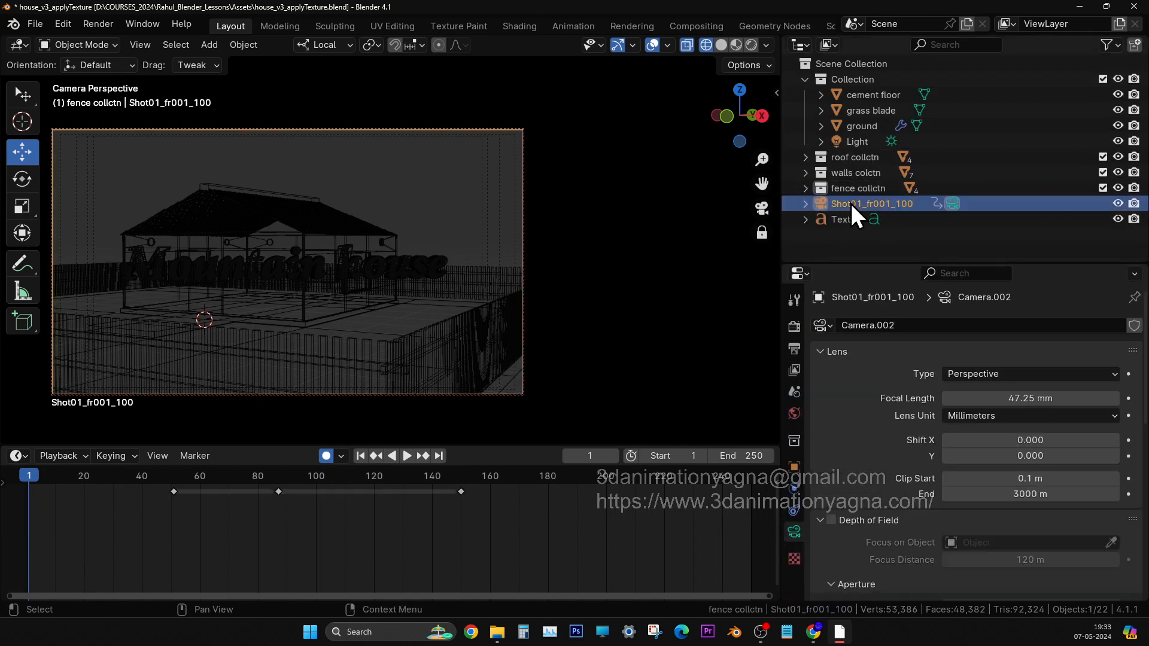
drag(855, 262, 890, 66)
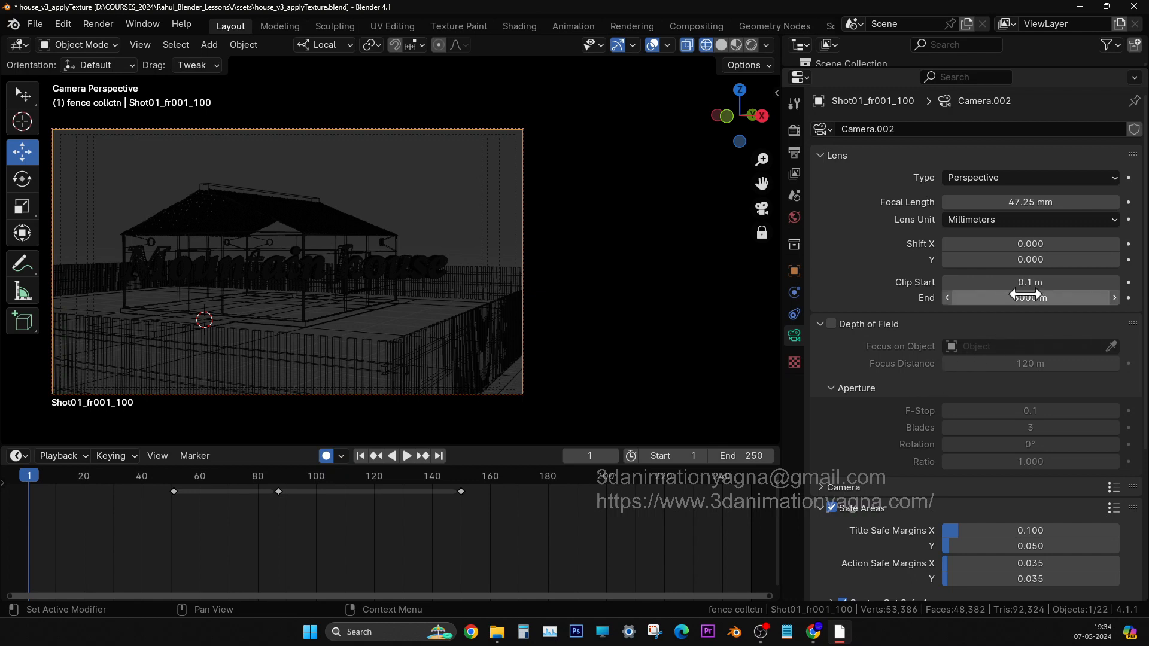
- Set the Shot01_fr001_100 camera's Clip End to 100 m and deselect the camera
drag(1028, 296, 1025, 295)
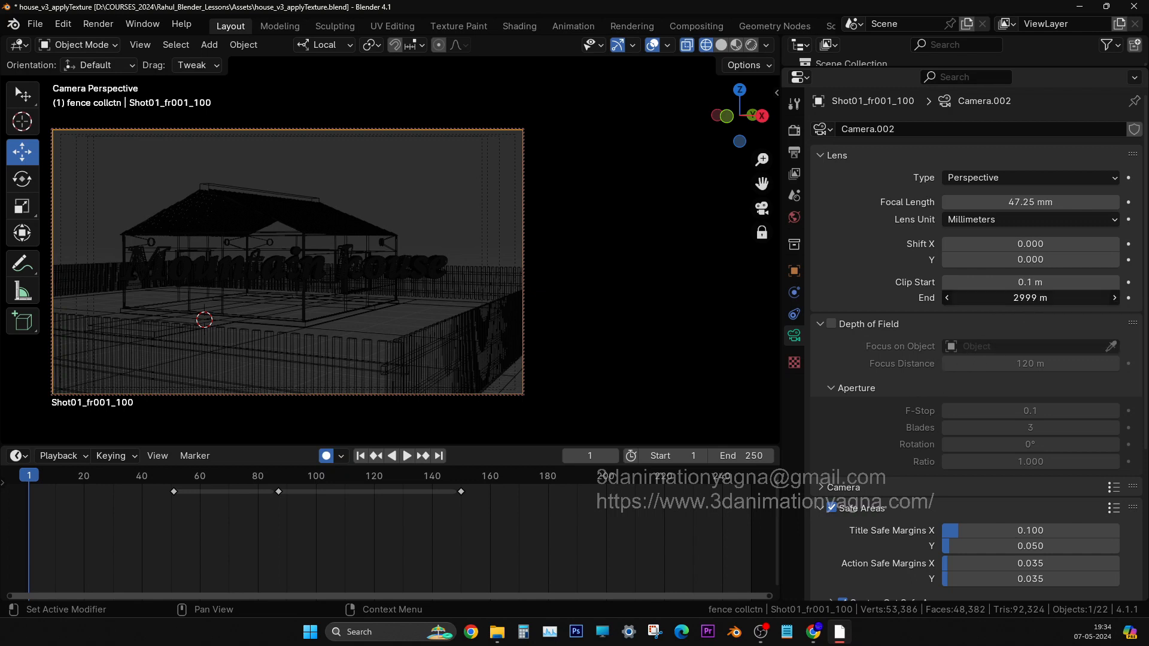
click(1028, 298)
text(100)
key(Return)
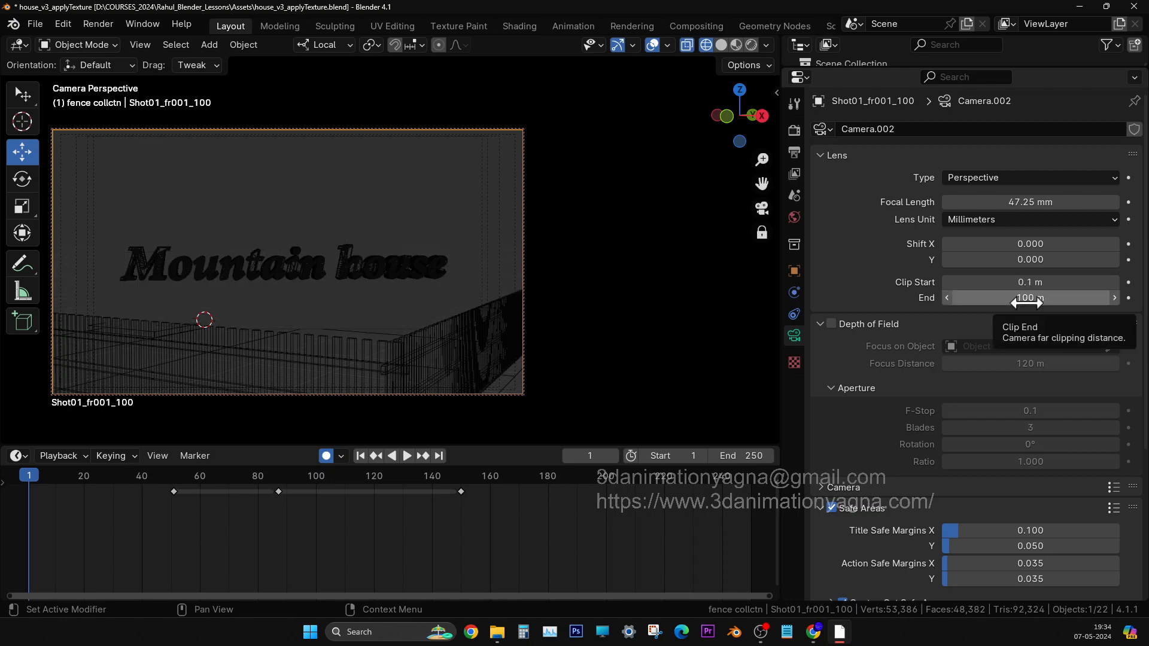
click(490, 145)
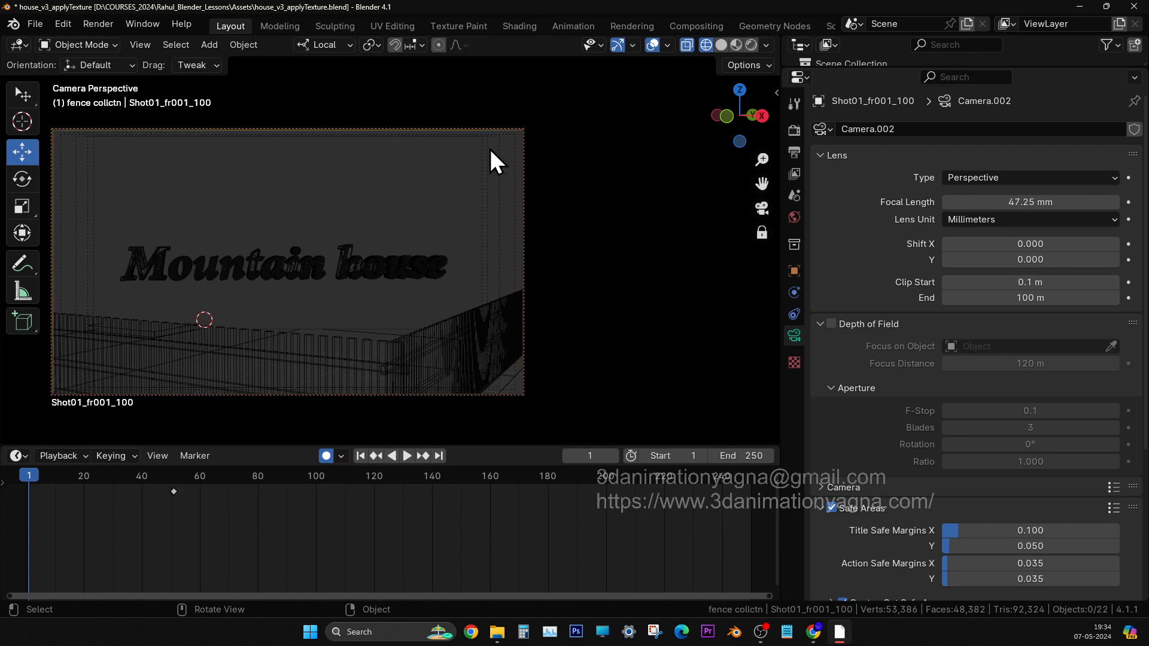
- Measure the depth of the scene in top view, from beside the camera to beyond the far fence
key(KP_7)
scroll(421, 167, down, 4)
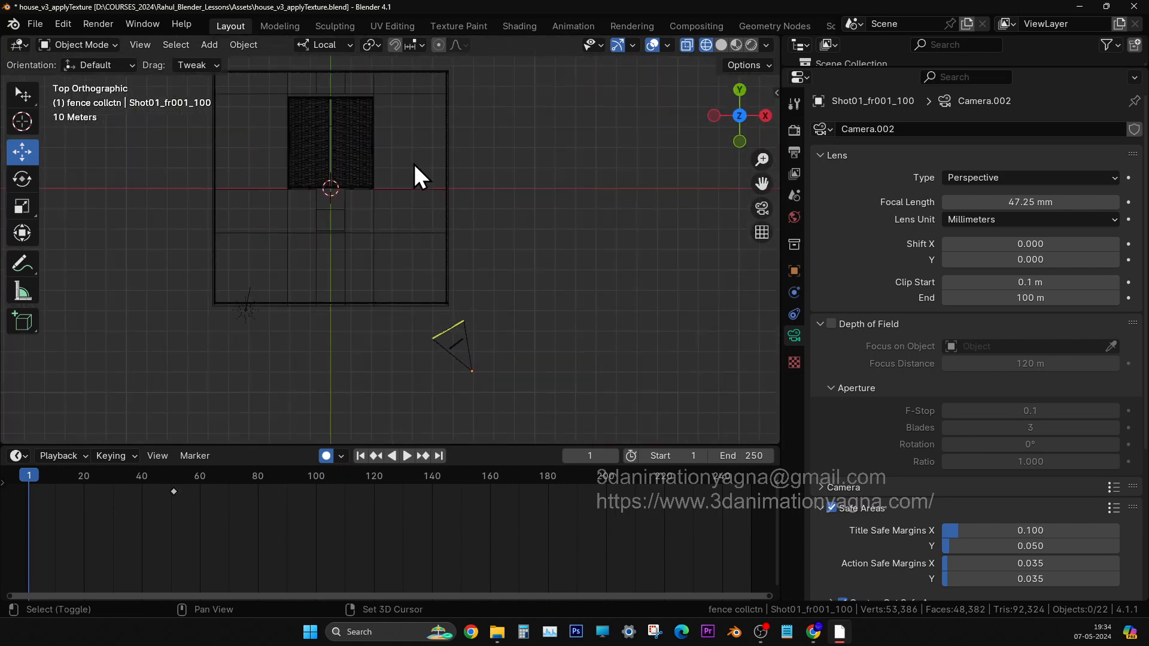
shift+middle_drag(414, 164, 435, 214)
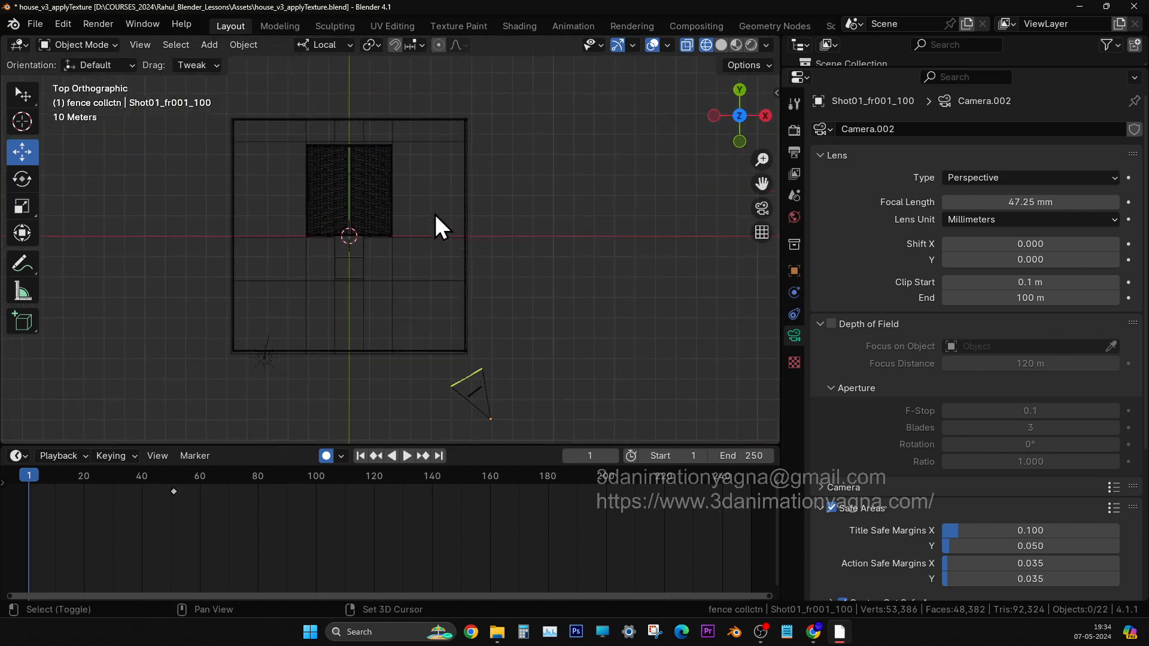
click(21, 289)
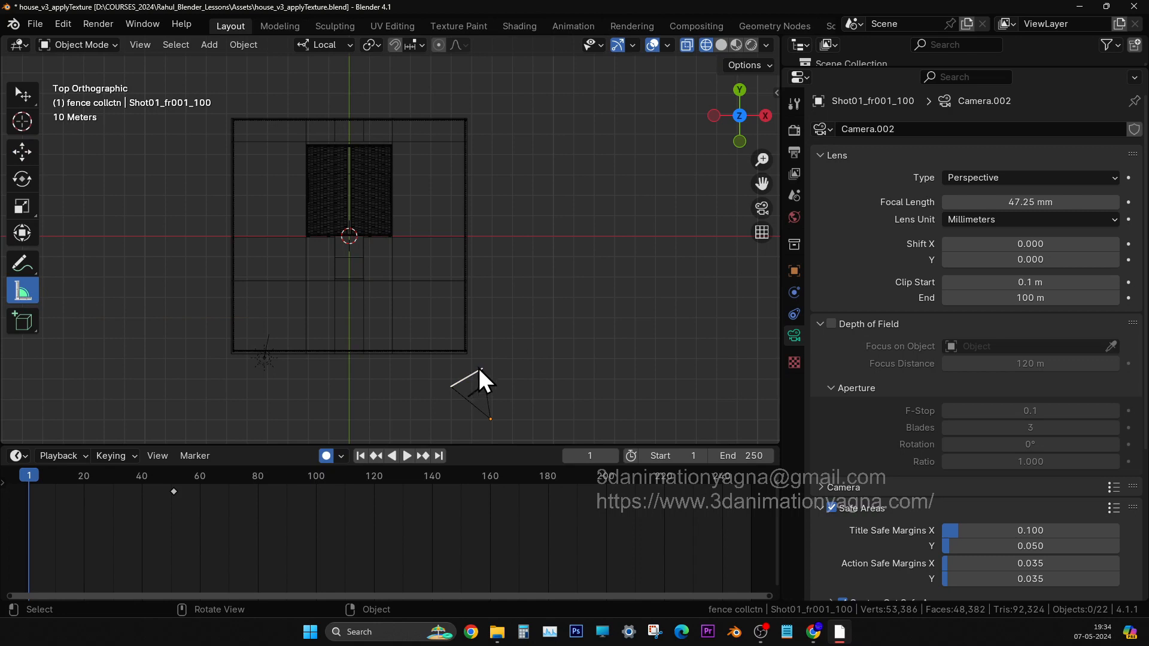
click(501, 415)
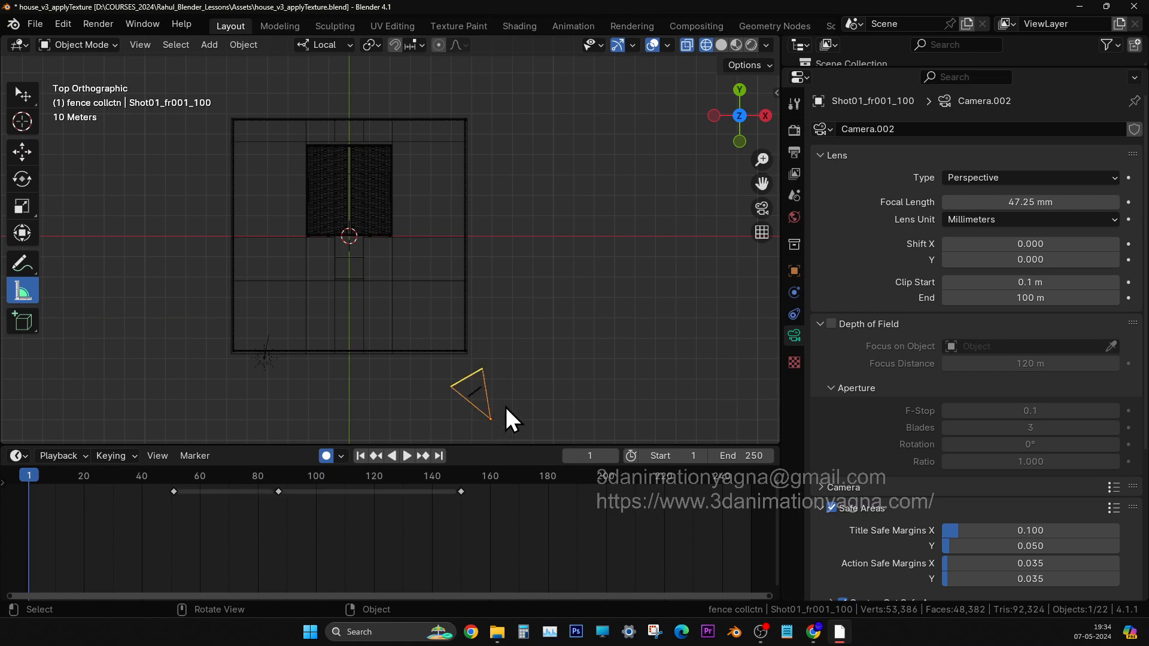
click(448, 430)
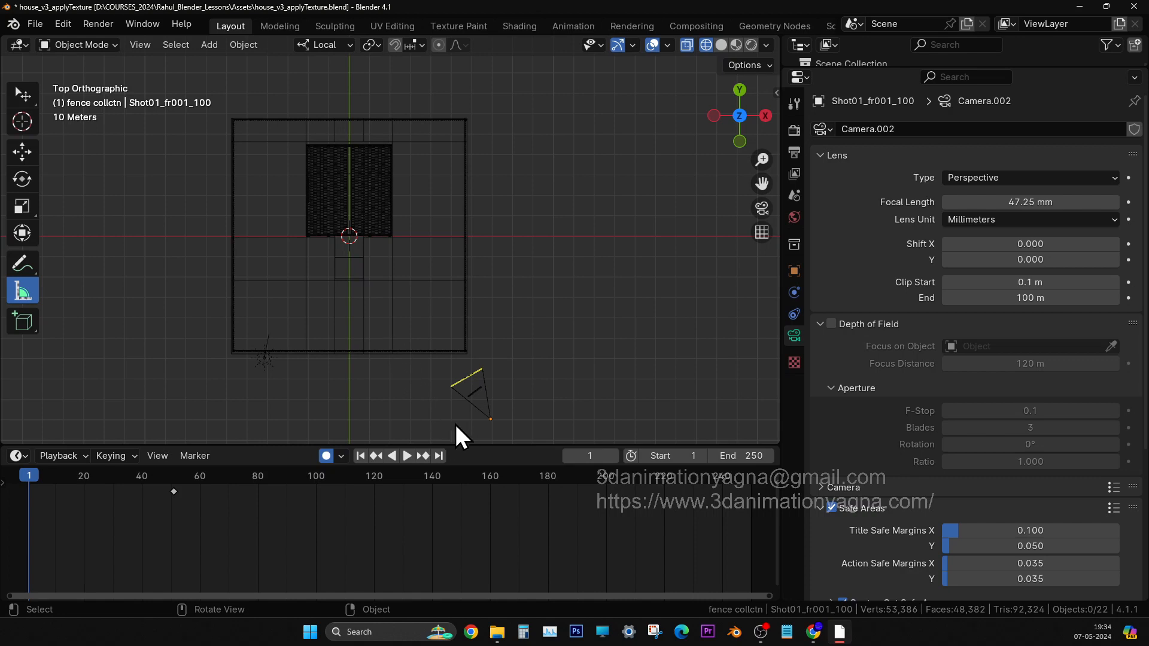
drag(442, 427, 442, 88)
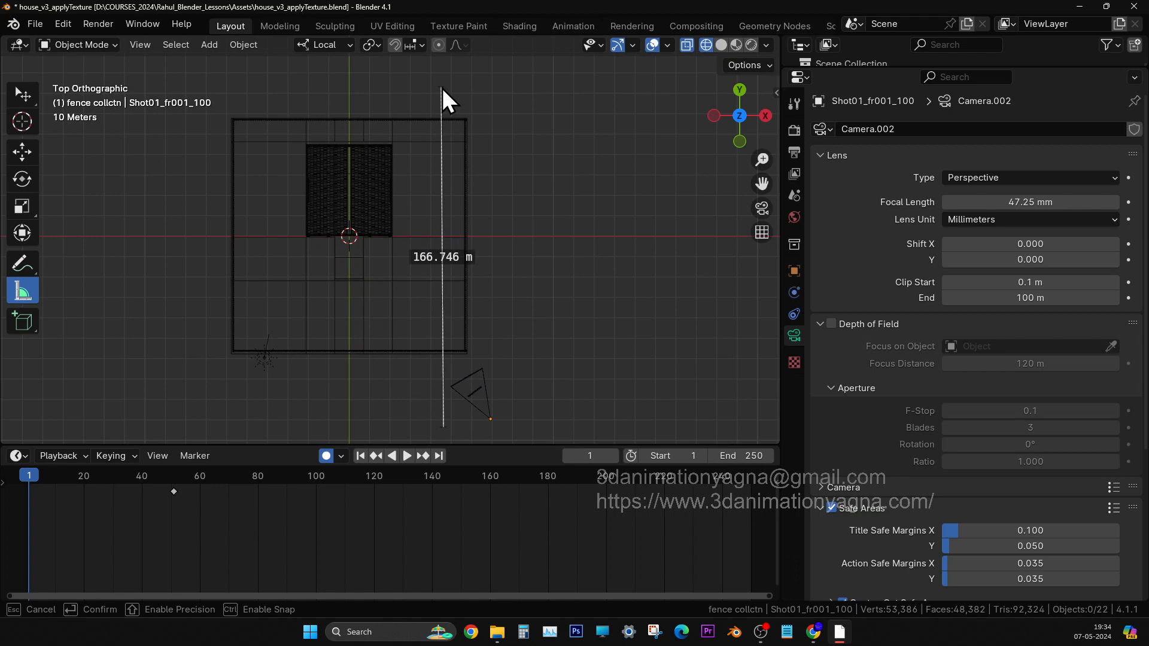
drag(442, 88, 443, 88)
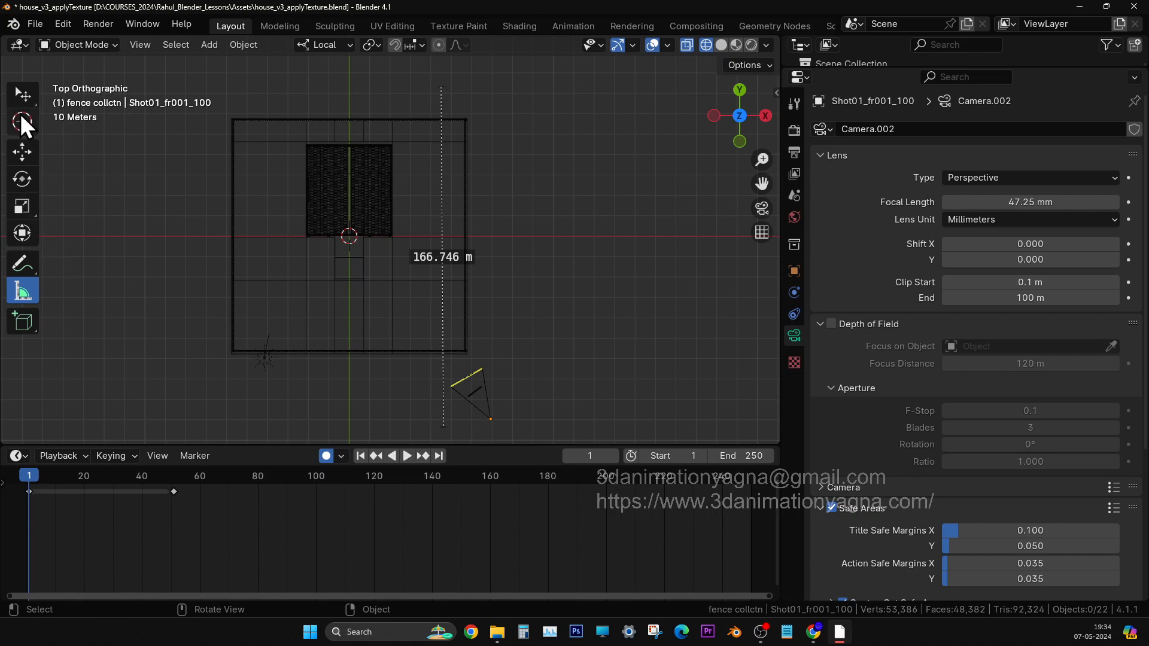
click(26, 96)
- Set the camera's Clip End to 500 m and look through the camera again
click(1065, 297)
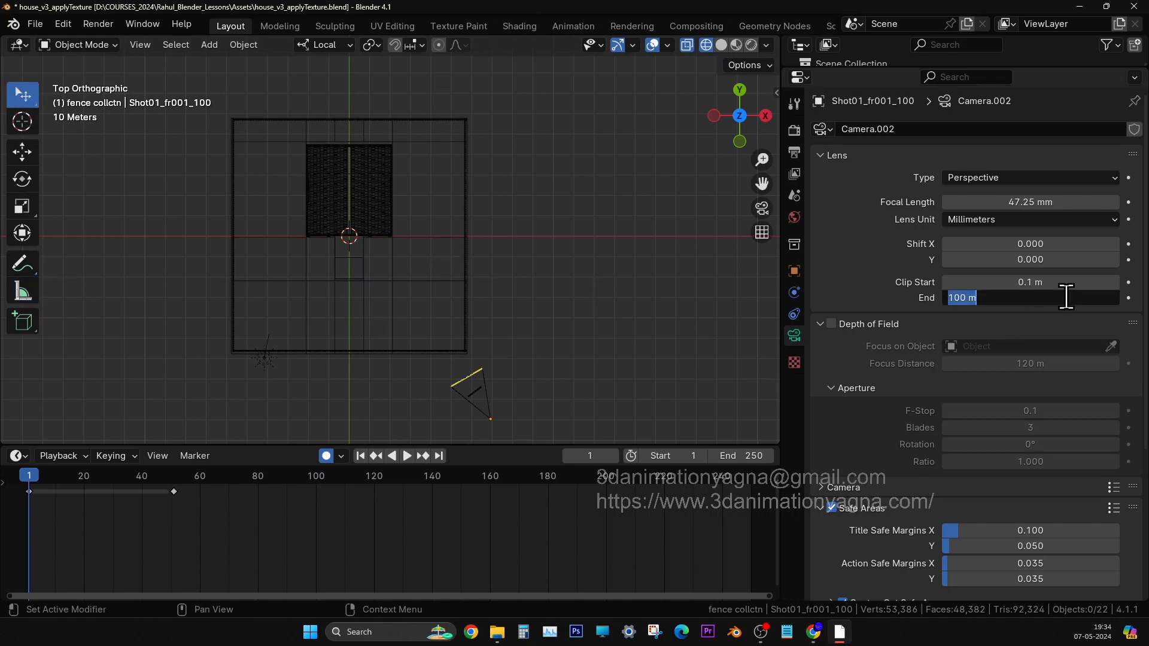
text(500)
key(Return)
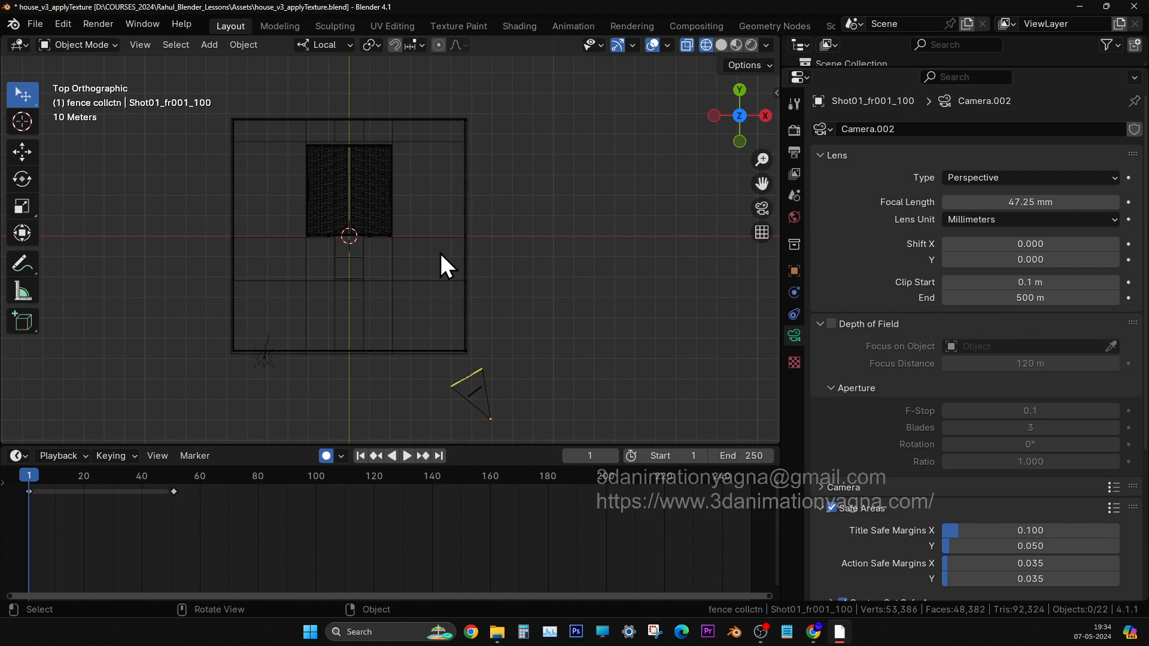
key(KP_0)
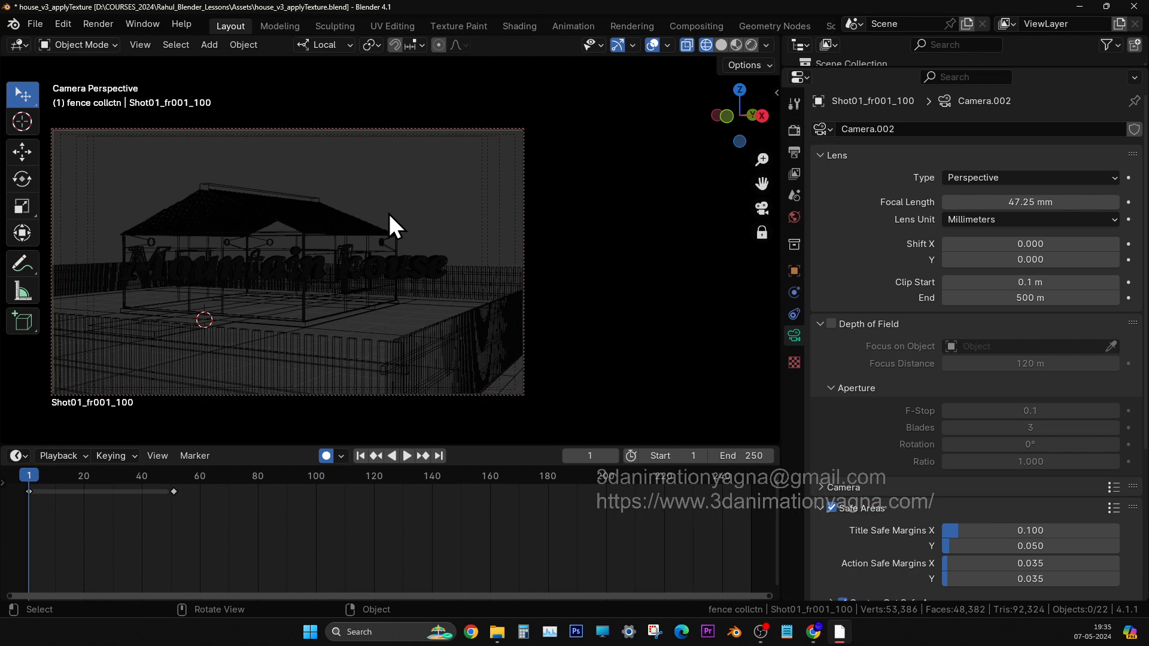
click(1017, 297)
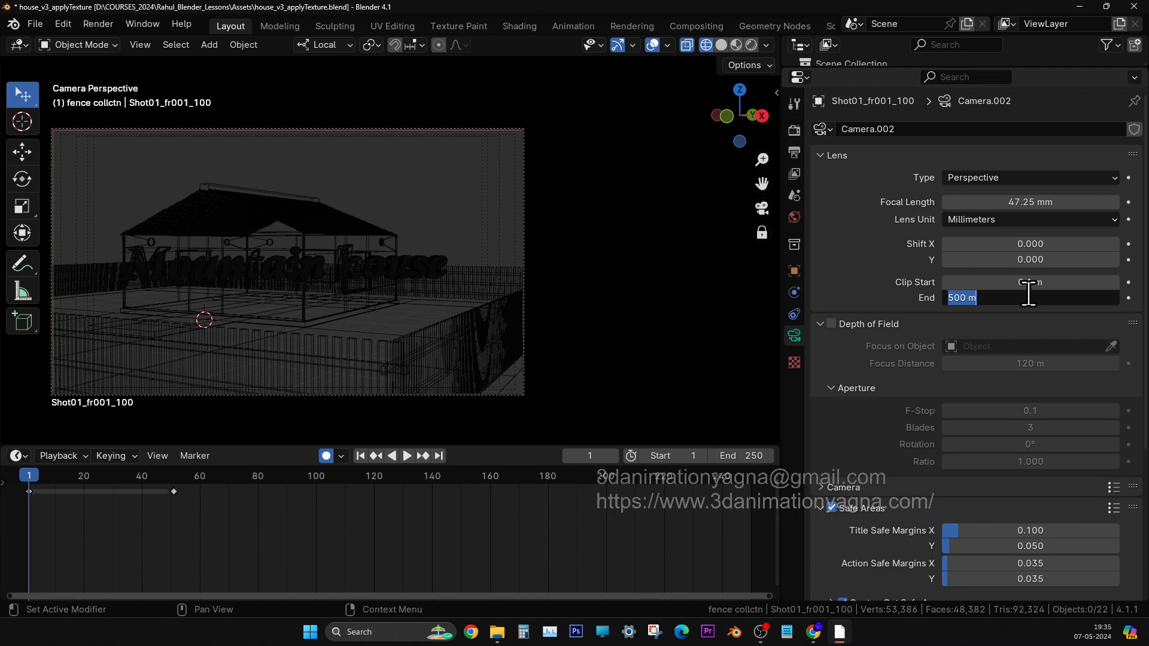
click(876, 239)
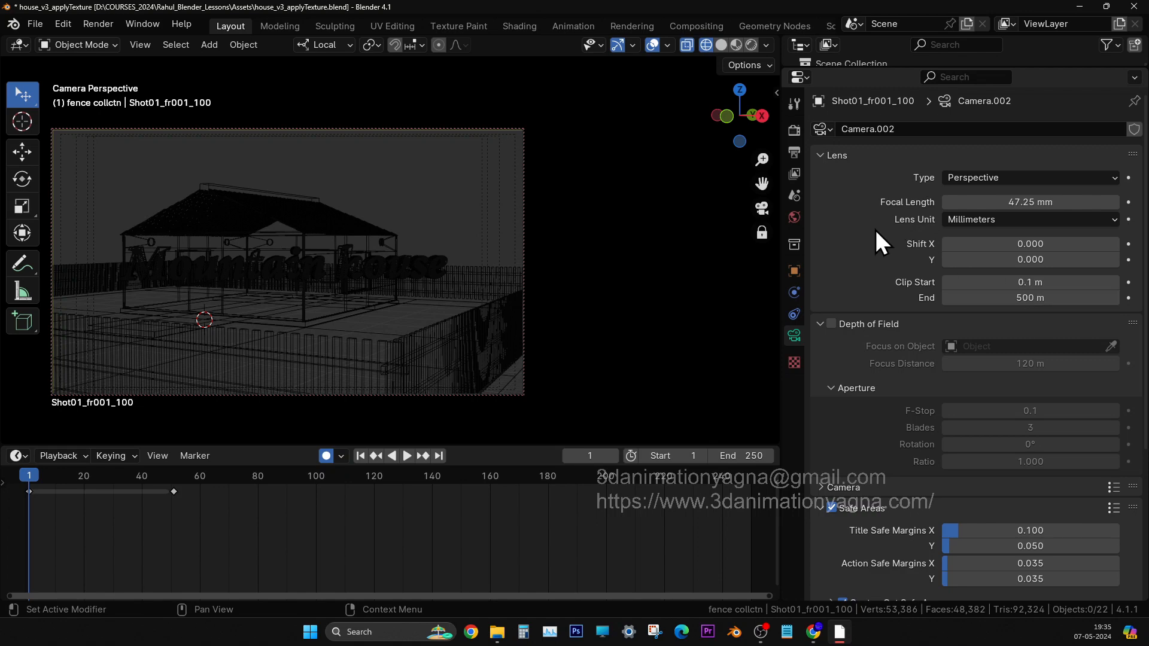
- Enable Depth of Field for the camera and view the available focus objects without choosing one
scroll(922, 386, down, 3)
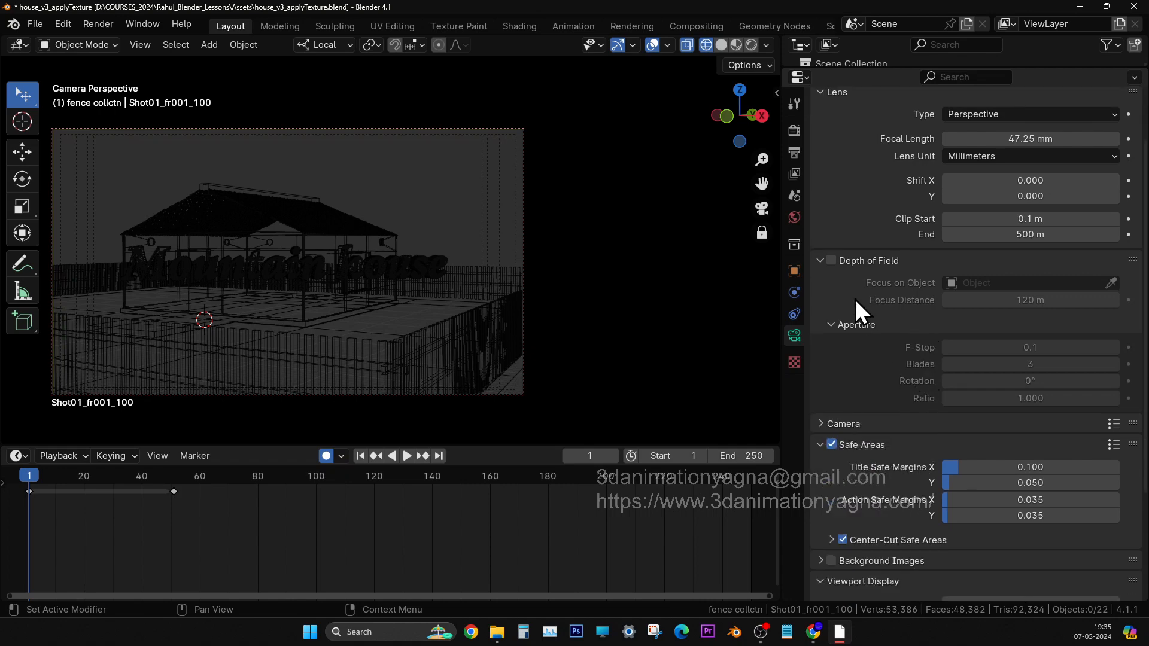
scroll(848, 281, up, 2)
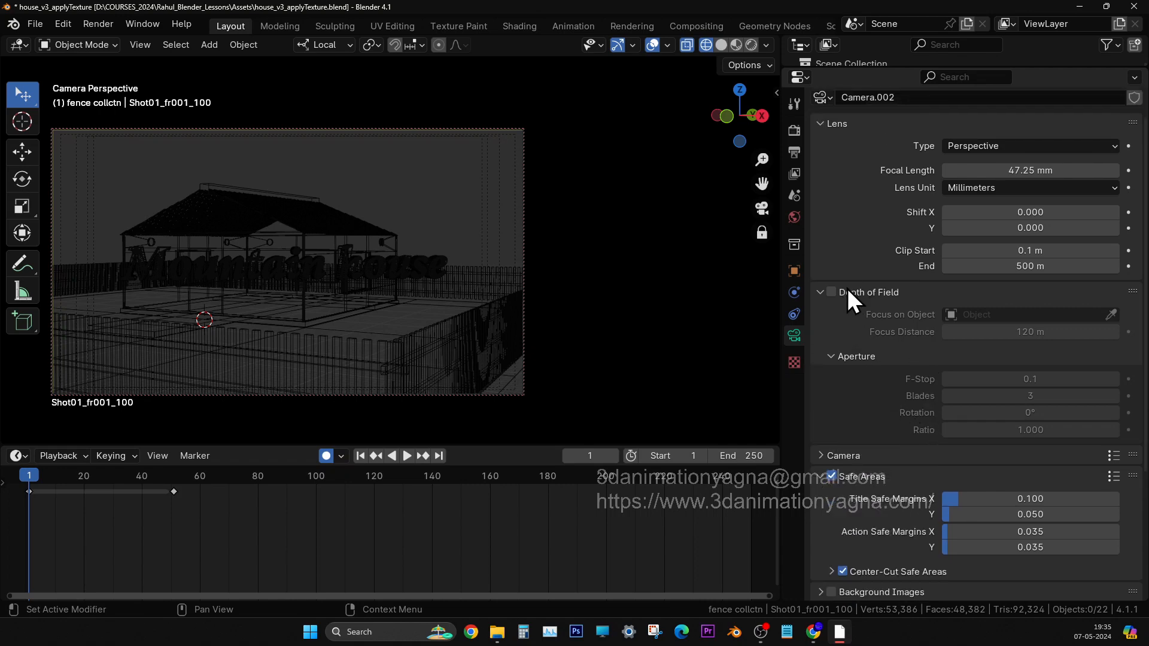
click(833, 295)
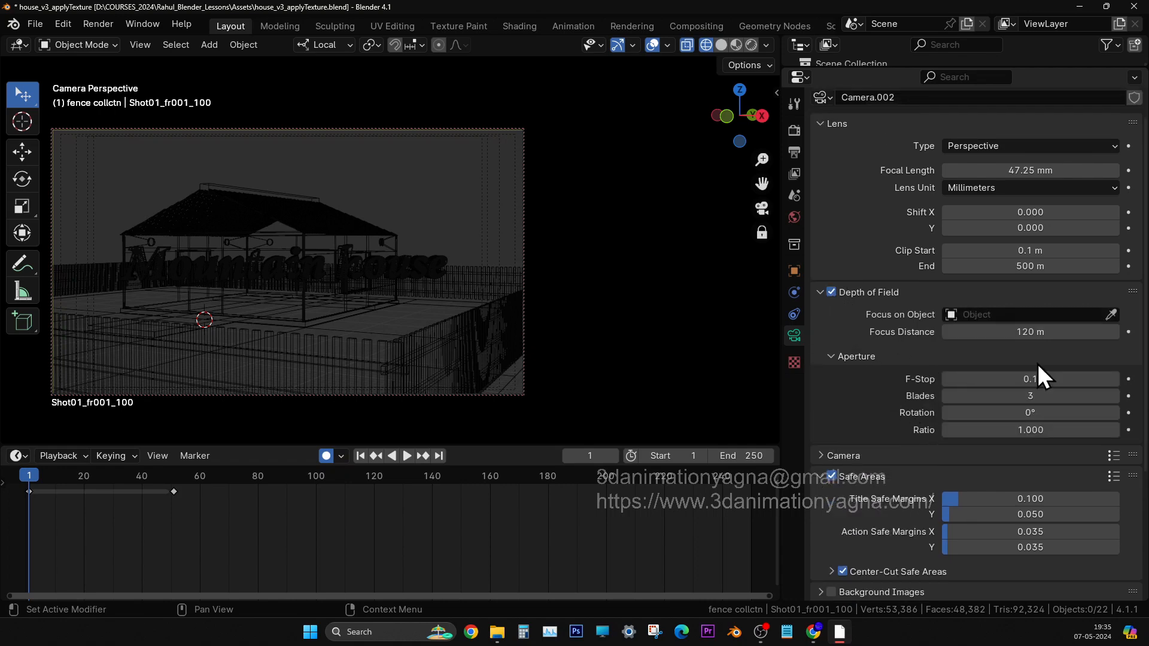
click(1027, 315)
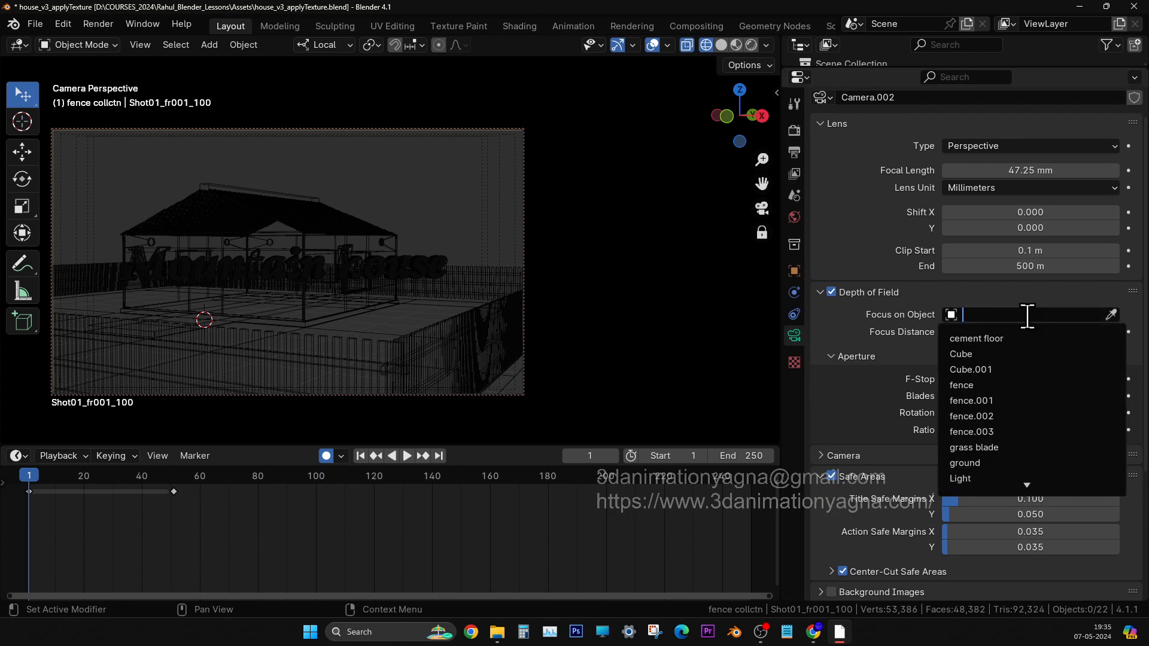
click(1036, 303)
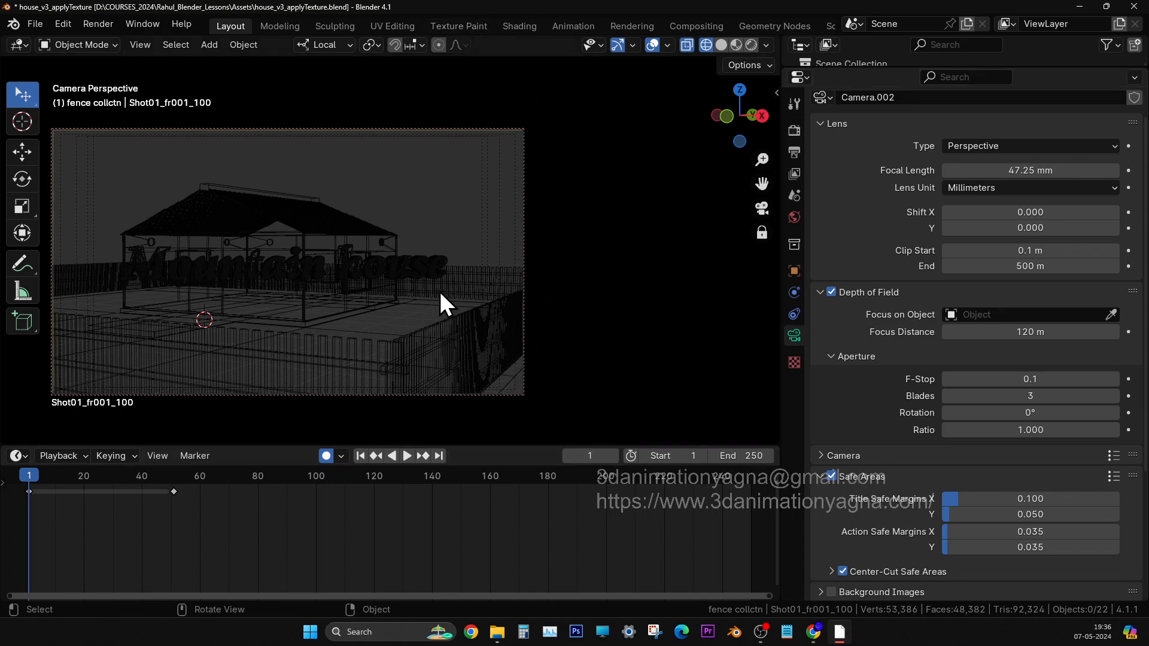
- Enlarge the Timeline area slightly and show the camera and house side-on in the right orthographic view
drag(441, 446, 445, 422)
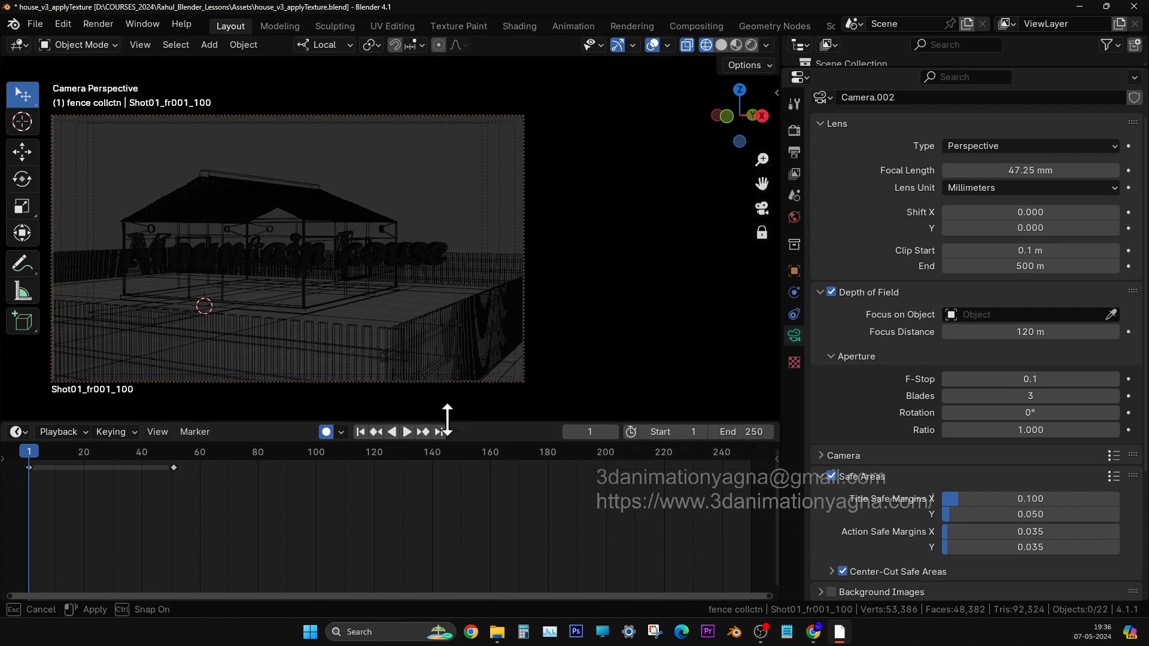
key(space)
key(Escape)
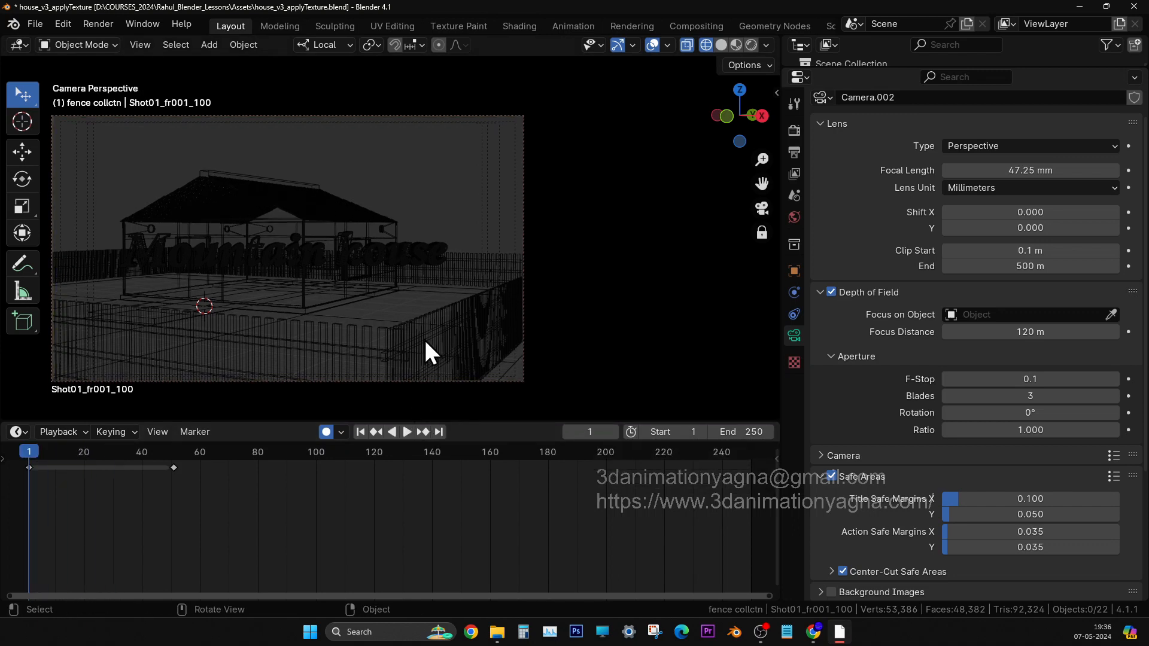
key(KP_7)
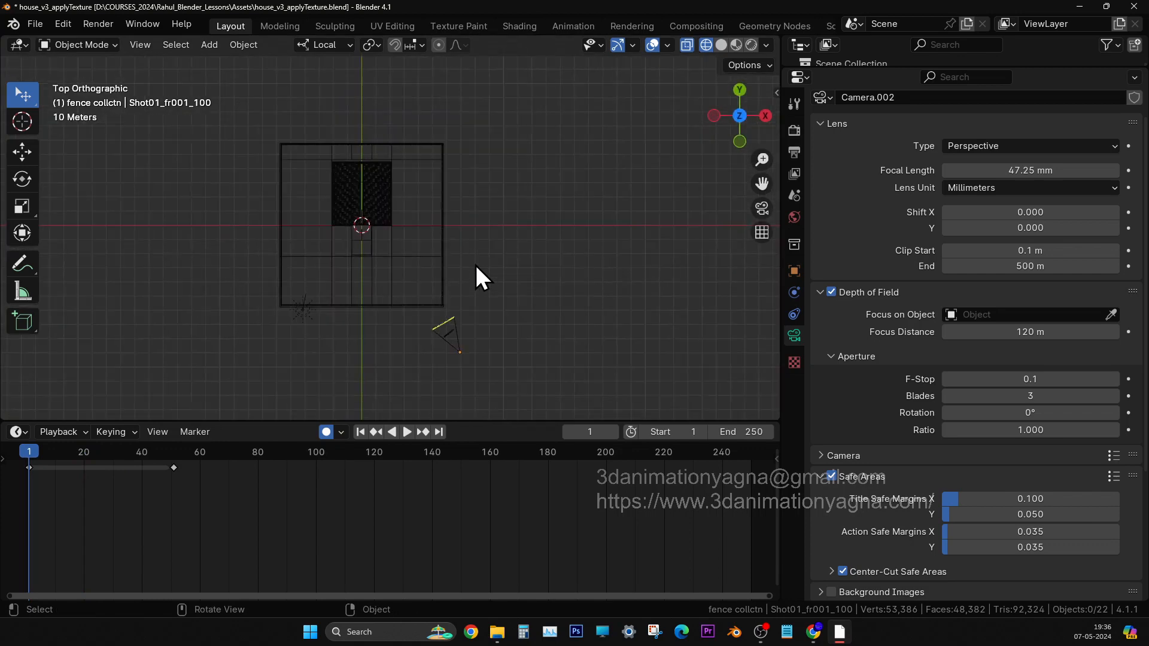
key(KP_3)
scroll(476, 263, up, 5)
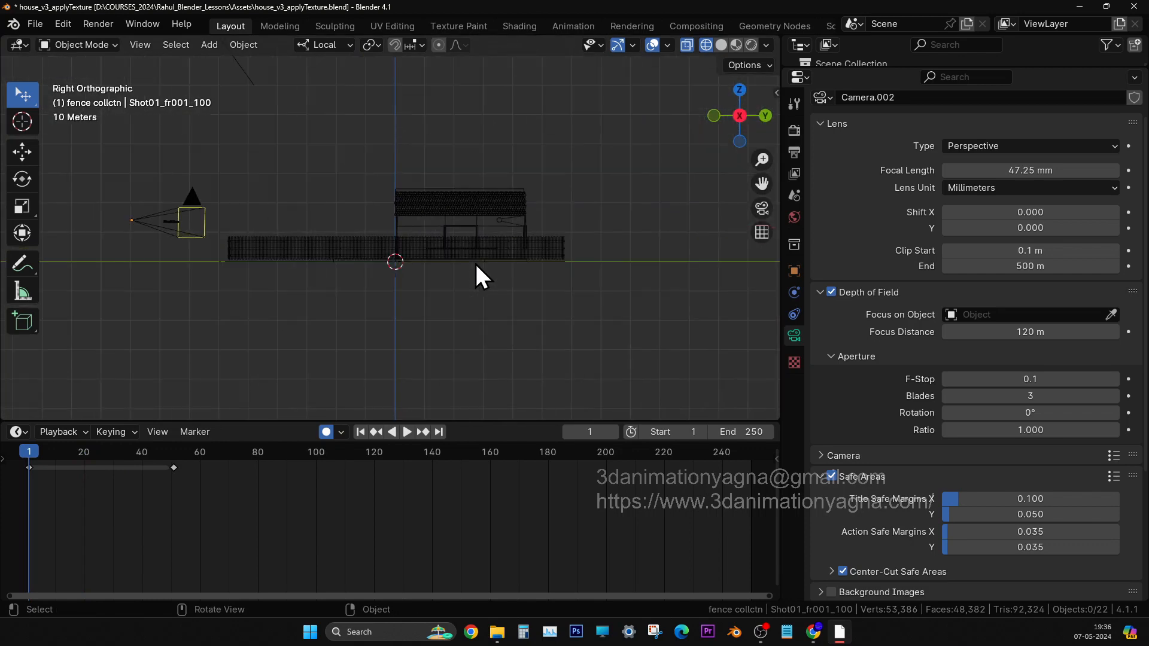
shift+middle_drag(475, 264, 491, 311)
scroll(490, 312, up, 1)
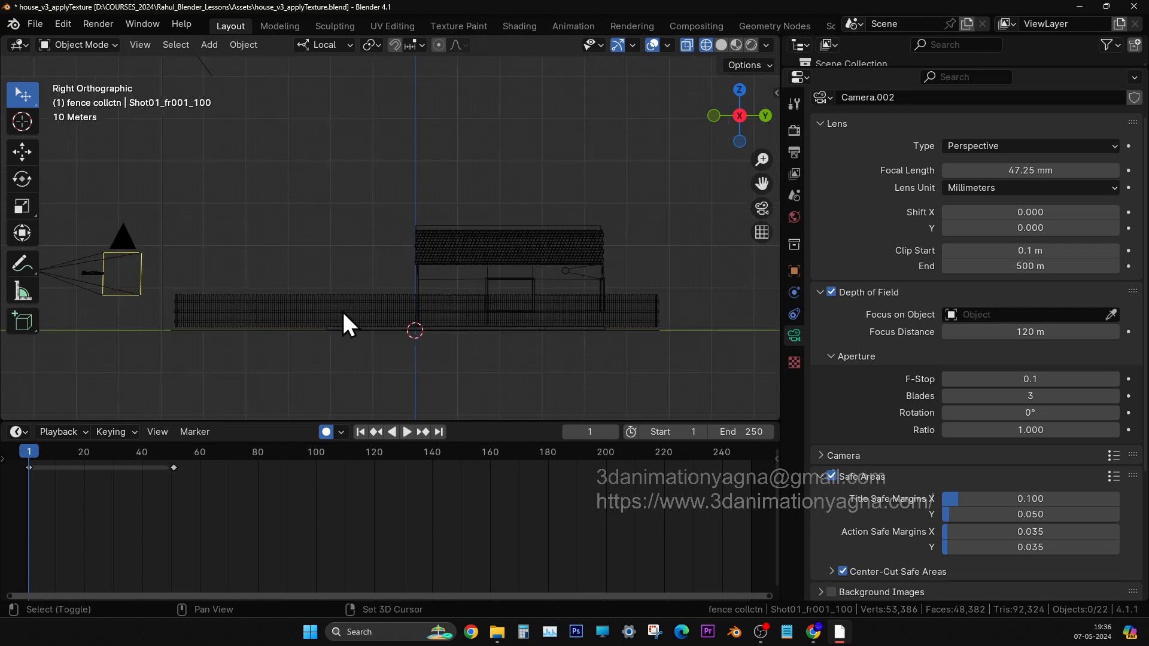
shift+middle_drag(422, 316, 467, 313)
- Select the Shot01_fr001_100 camera and switch the viewport shading to Solid
click(127, 258)
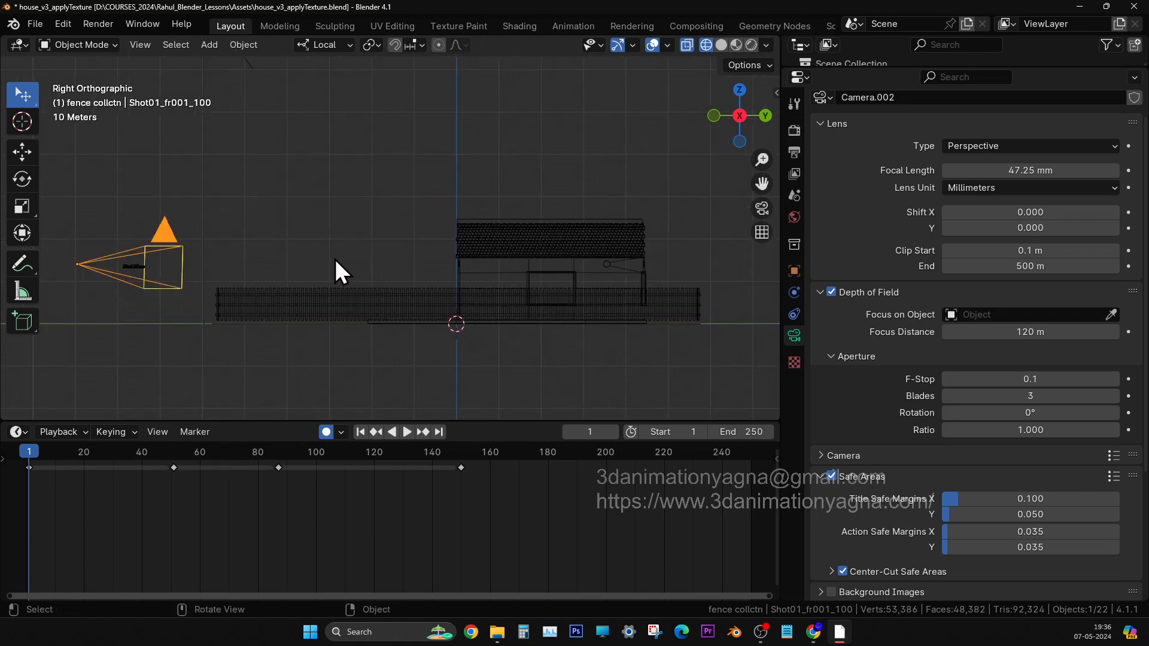
shift+middle_drag(339, 270, 351, 270)
key(z)
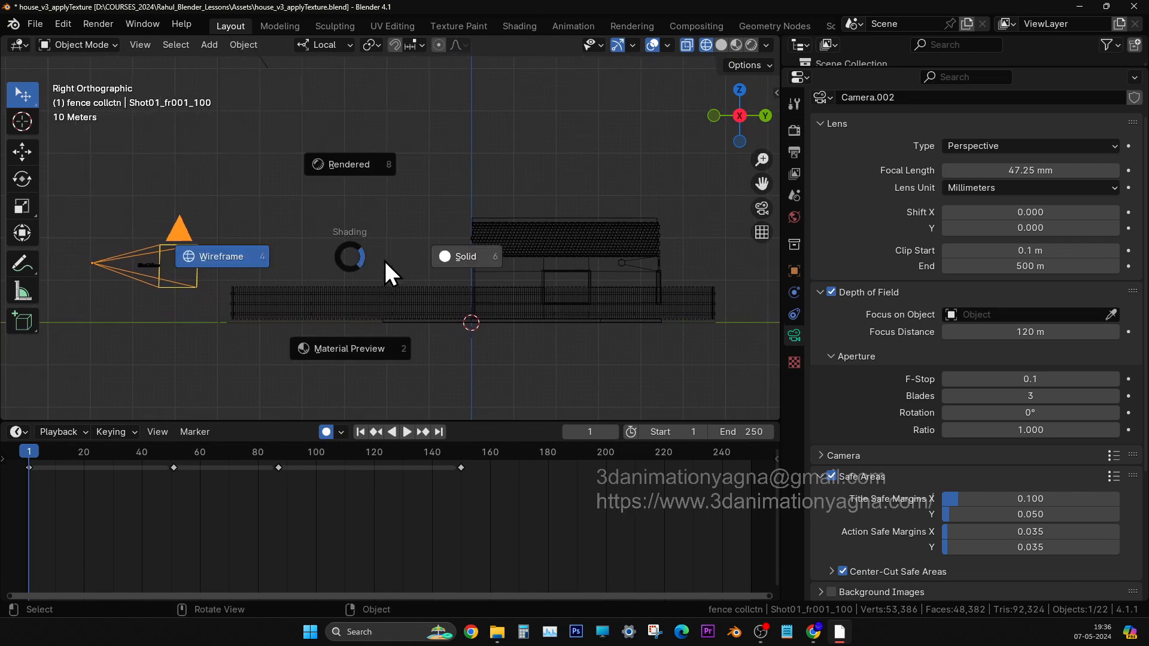
click(450, 265)
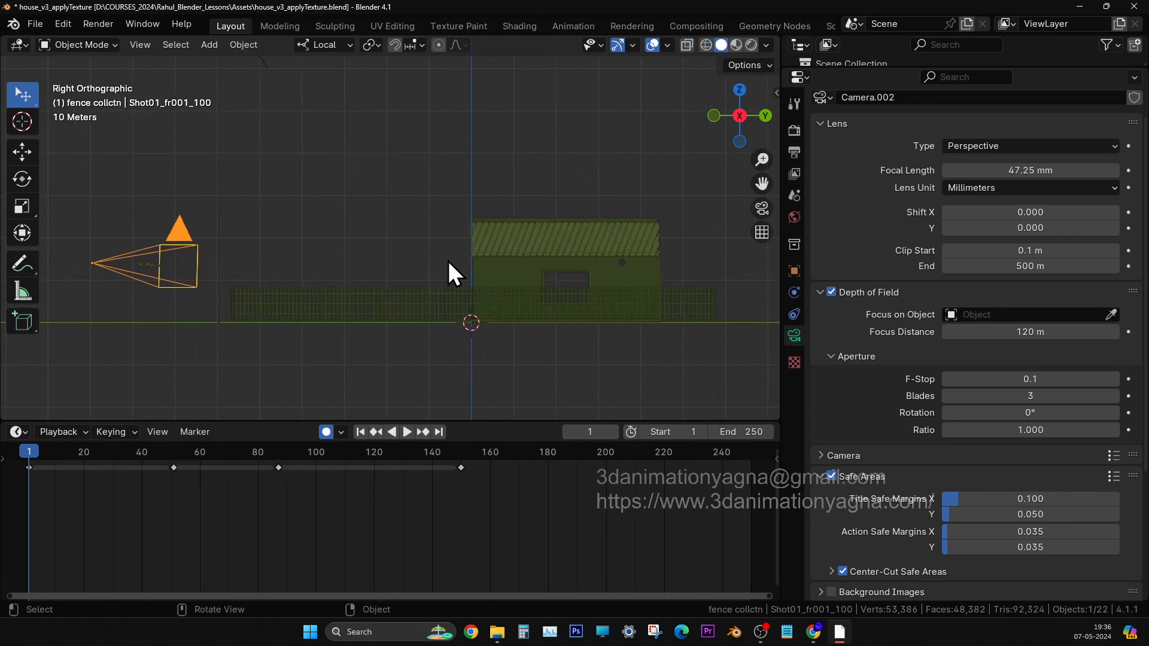
- Change the Solid shading MatCap to the light grey sphere and maximize the 3D viewport around the camera and house
click(767, 46)
click(749, 149)
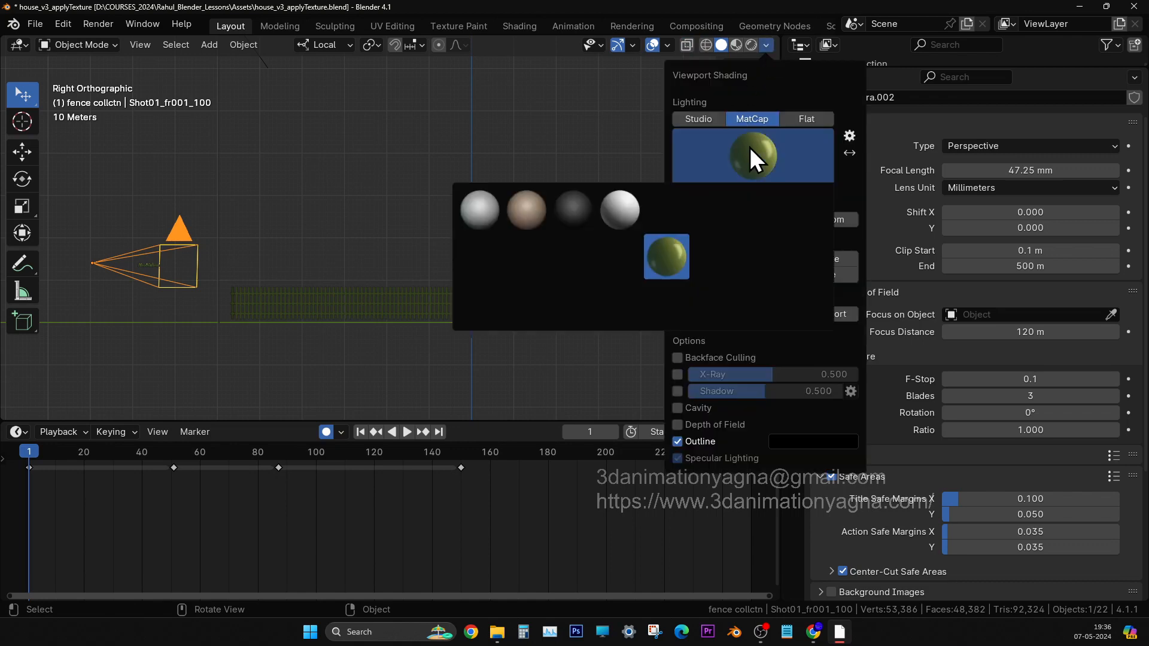
click(494, 210)
click(389, 168)
shift+middle_drag(428, 188, 446, 186)
click(140, 252)
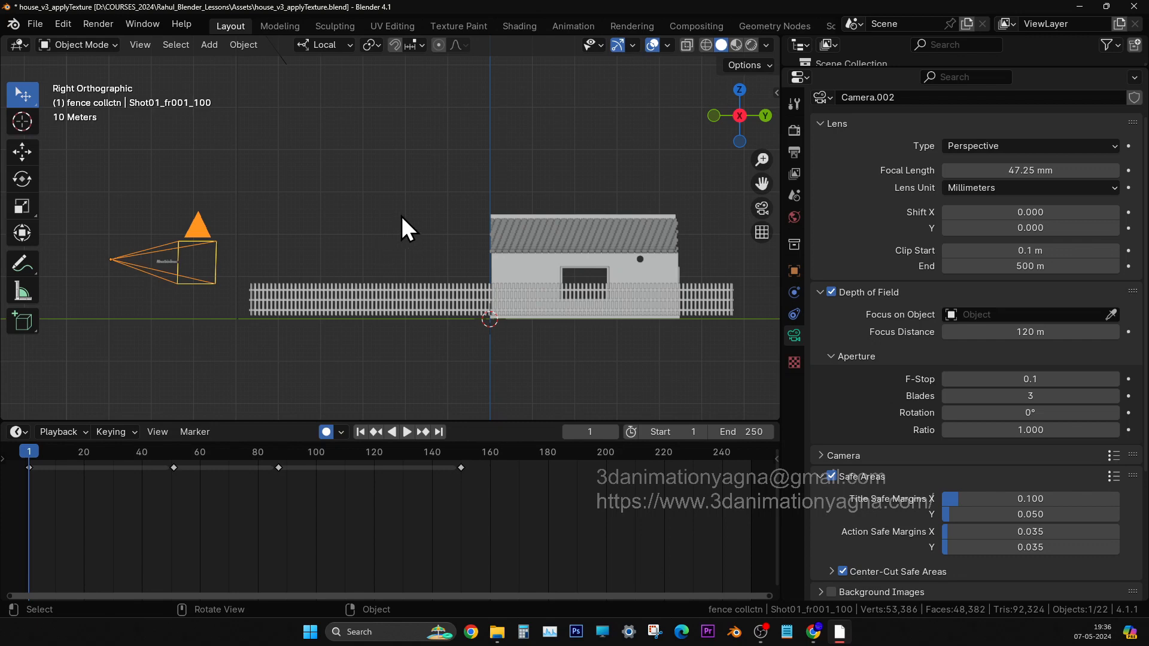
key(ctrl+space)
shift+middle_drag(407, 221, 423, 249)
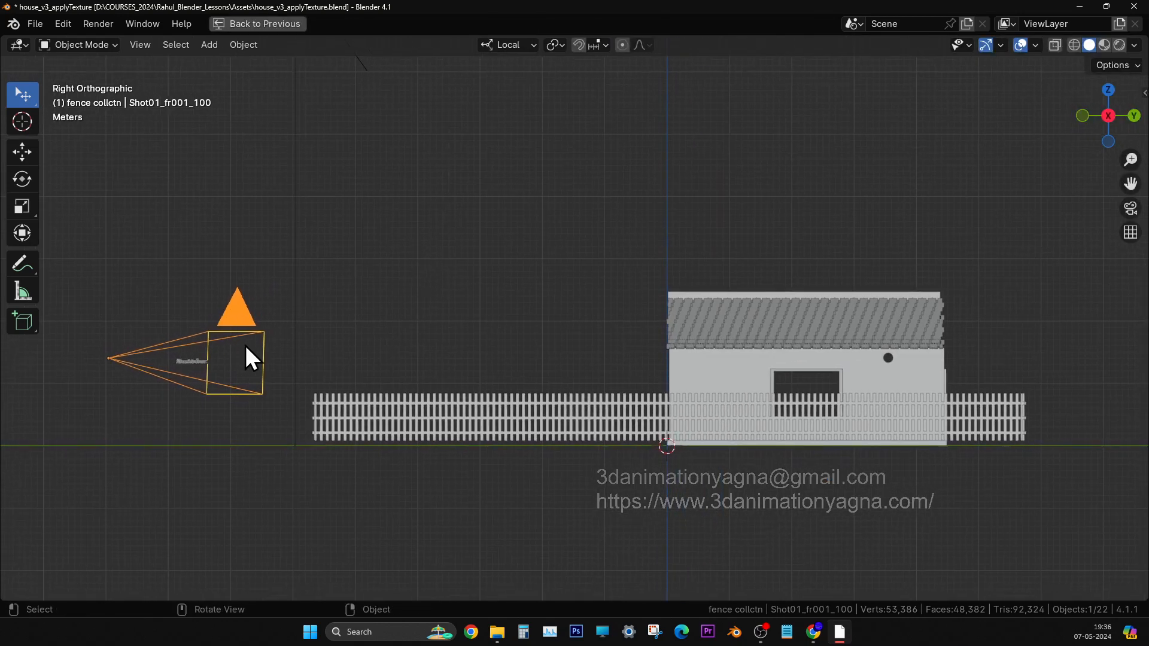
- Try to enlarge the text in front of the camera to a scale of about 7.5 and undo it
click(180, 361)
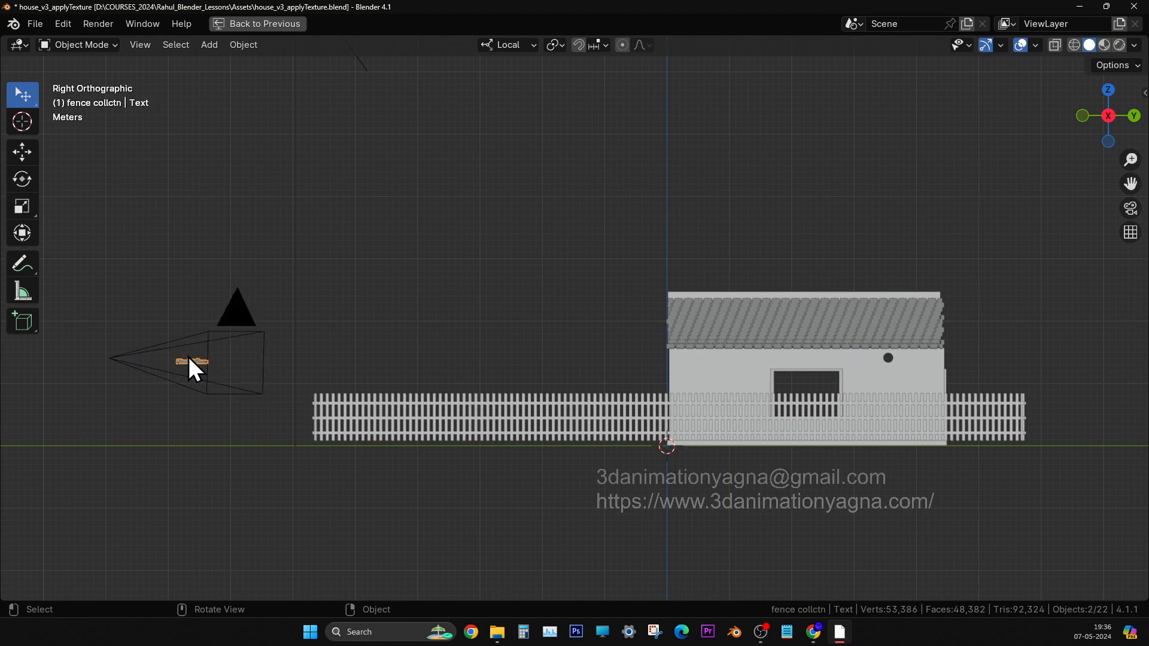
key(s)
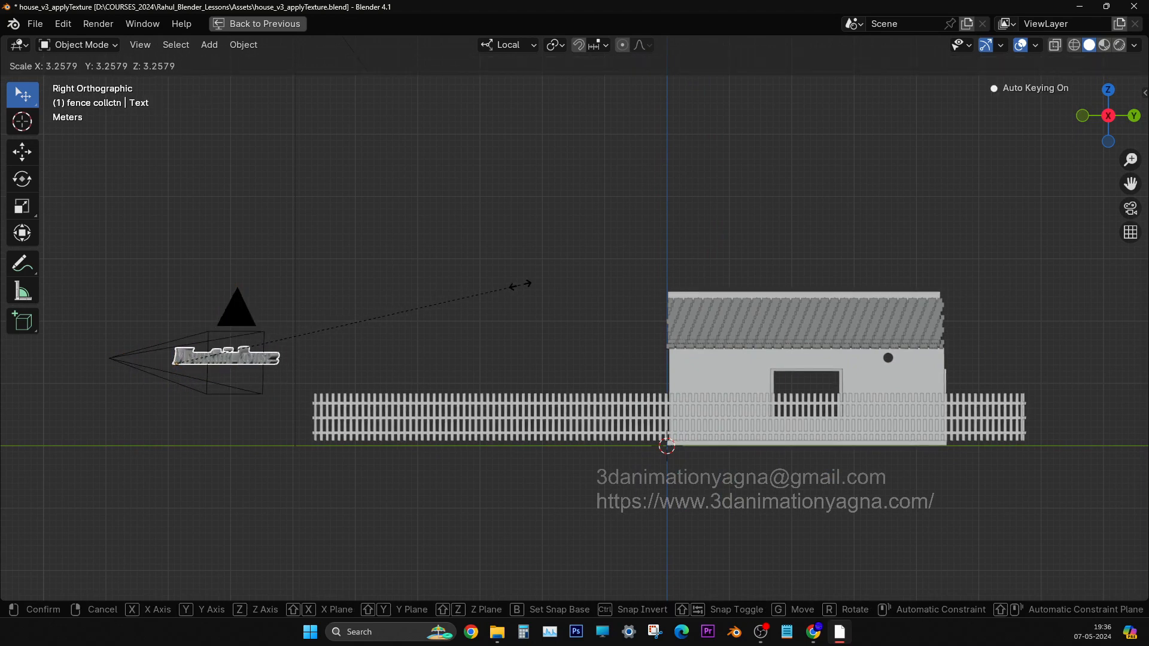
click(522, 286)
key(n)
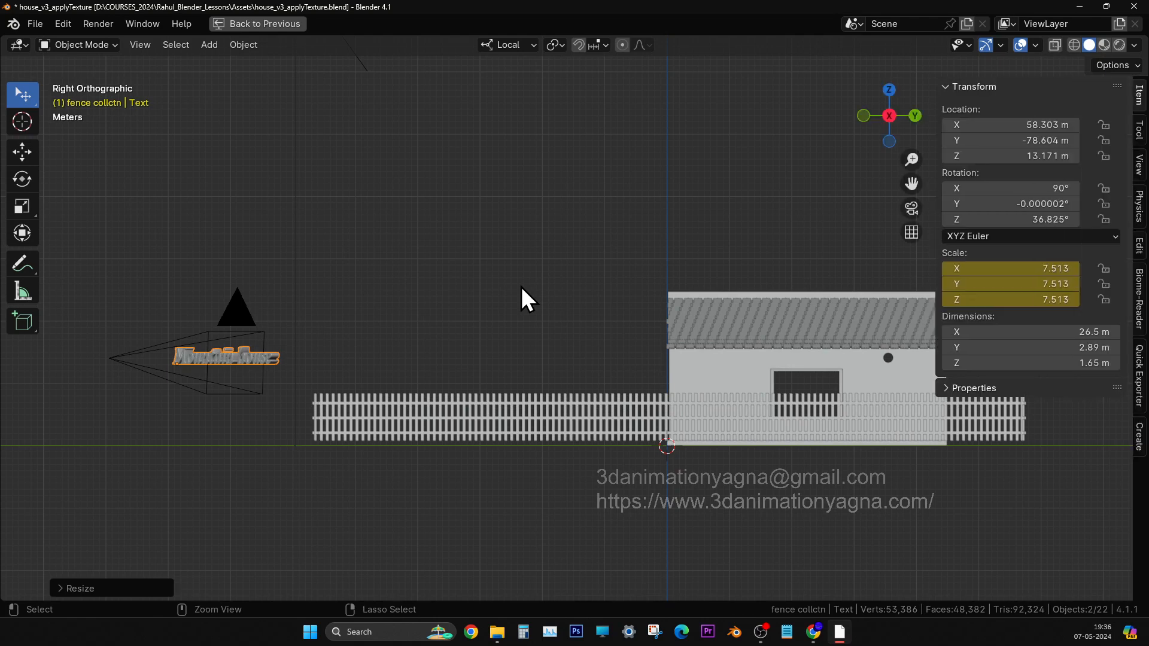
key(ctrl+z)
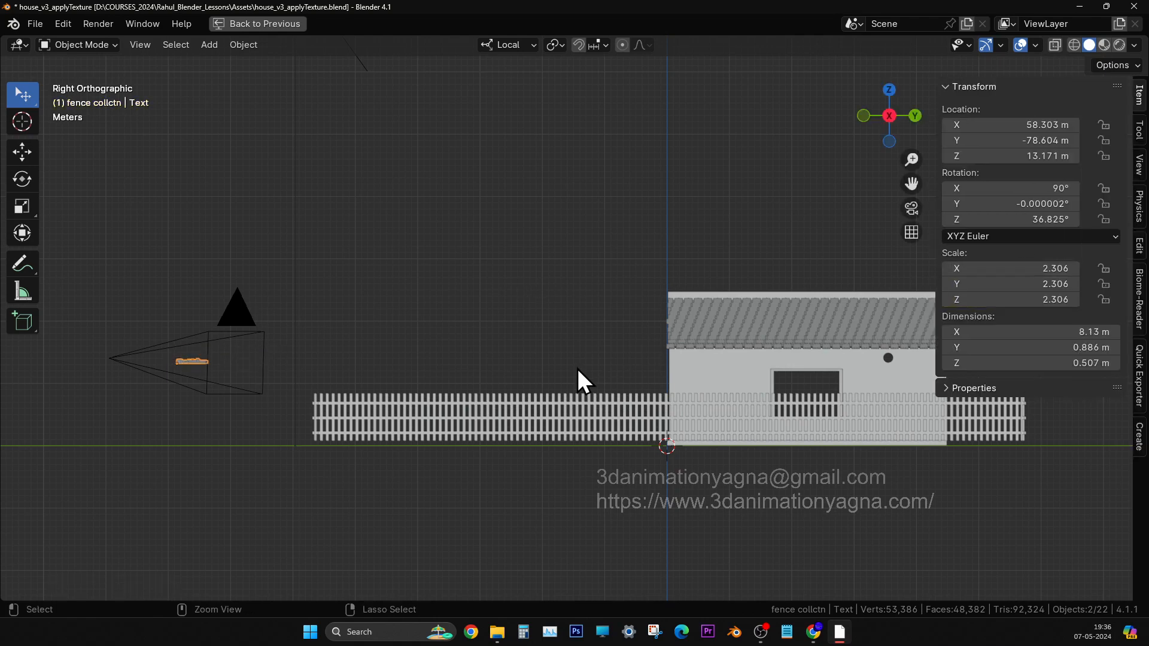
key(ctrl+space)
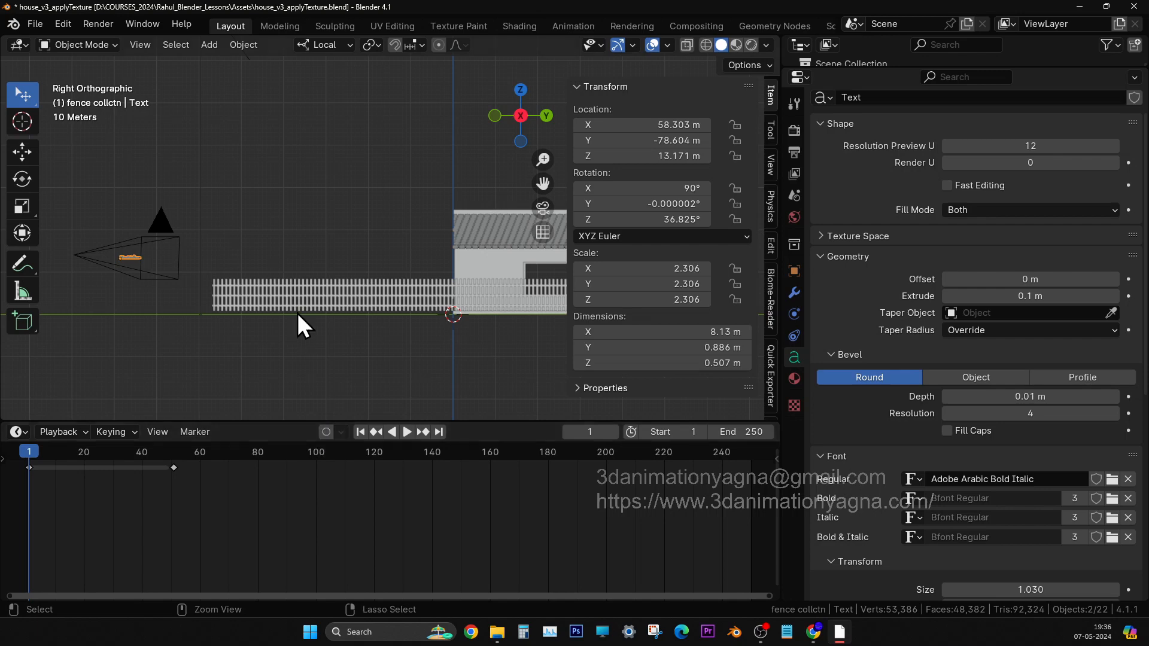
key(ctrl+space)
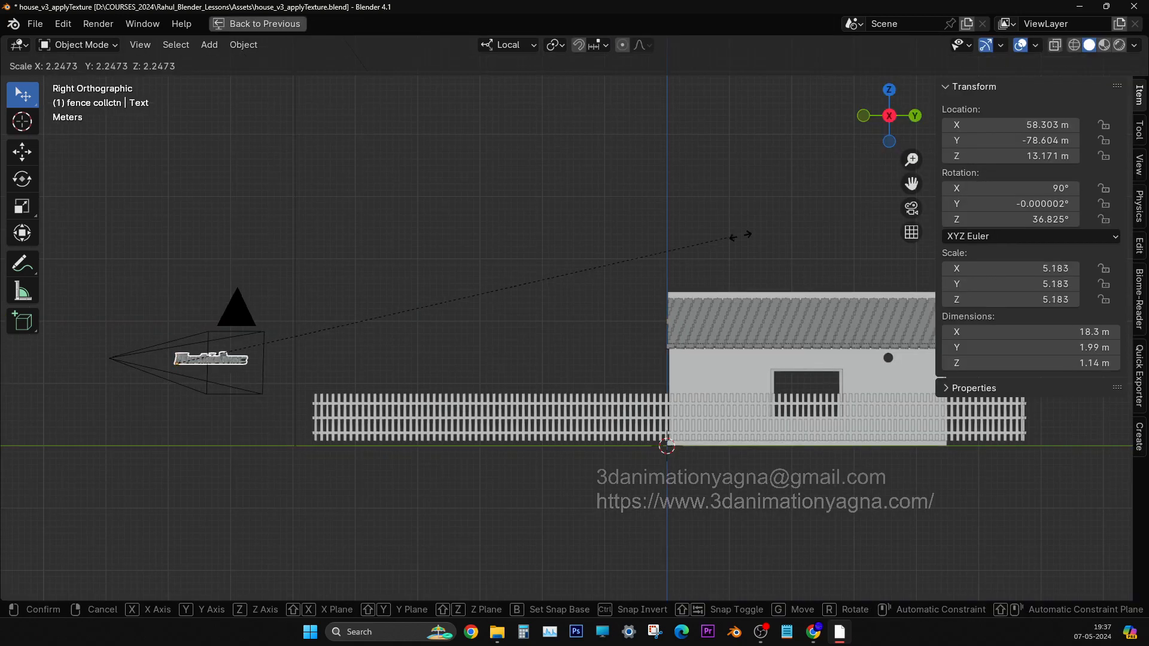
click(715, 261)
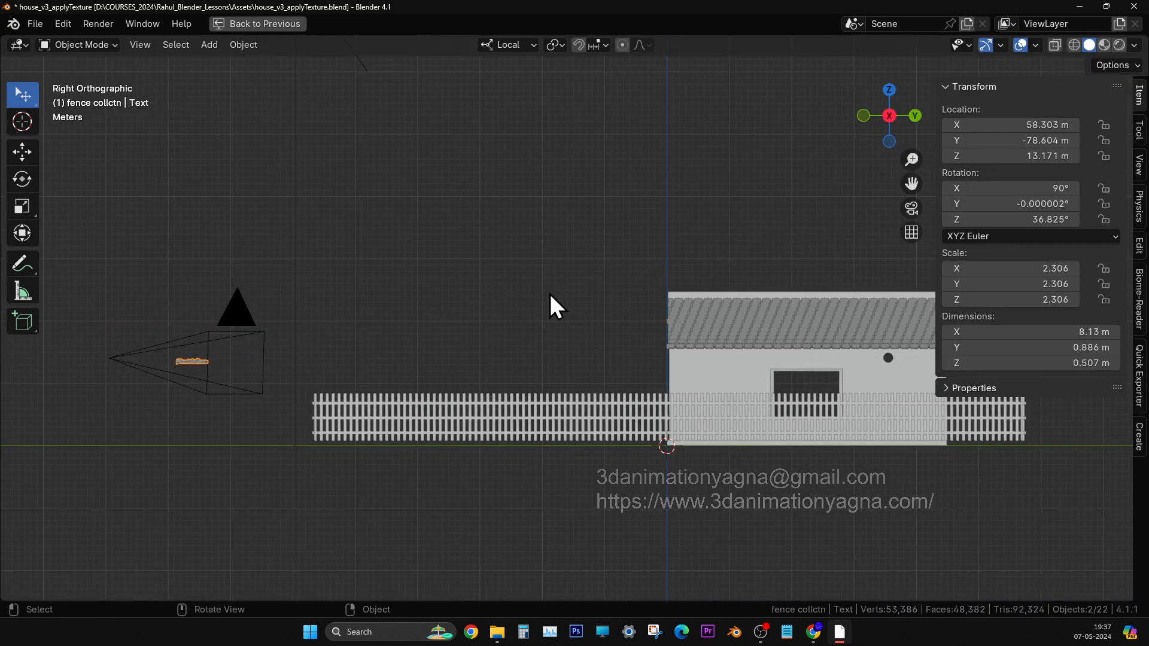
- Scale the text in front of the camera uniformly to about 5.8 and deselect it
key(s)
click(618, 216)
click(544, 217)
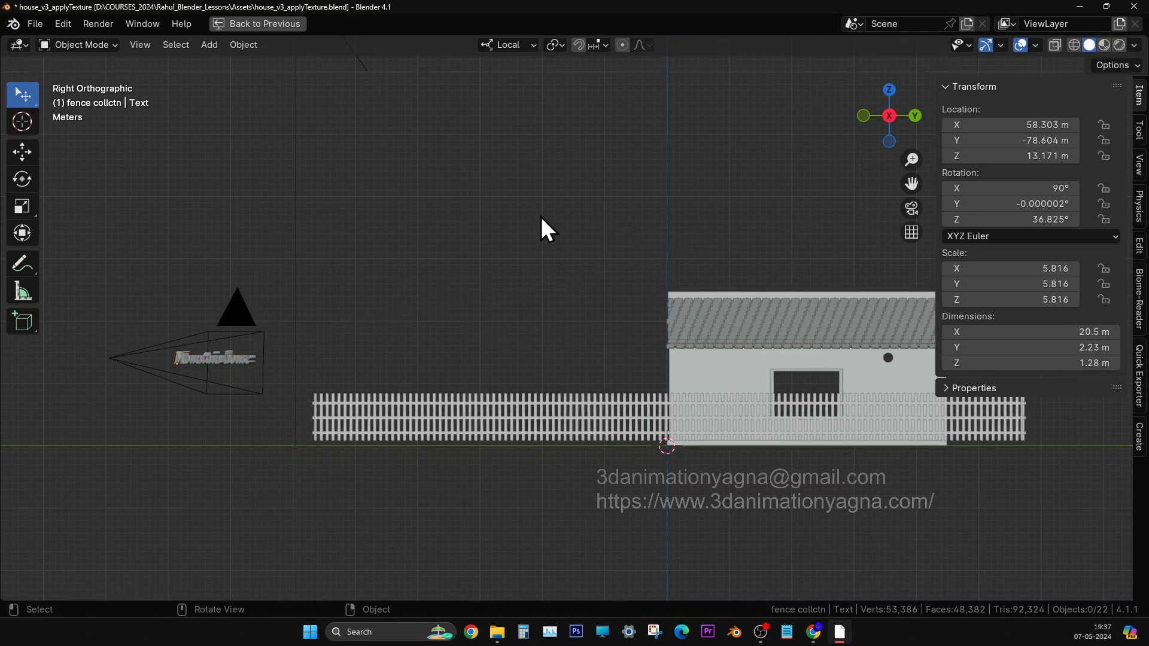
- Select the Shot01_fr001_100 camera and use Annotate to outline its origin, the text and the front part of the house
click(111, 359)
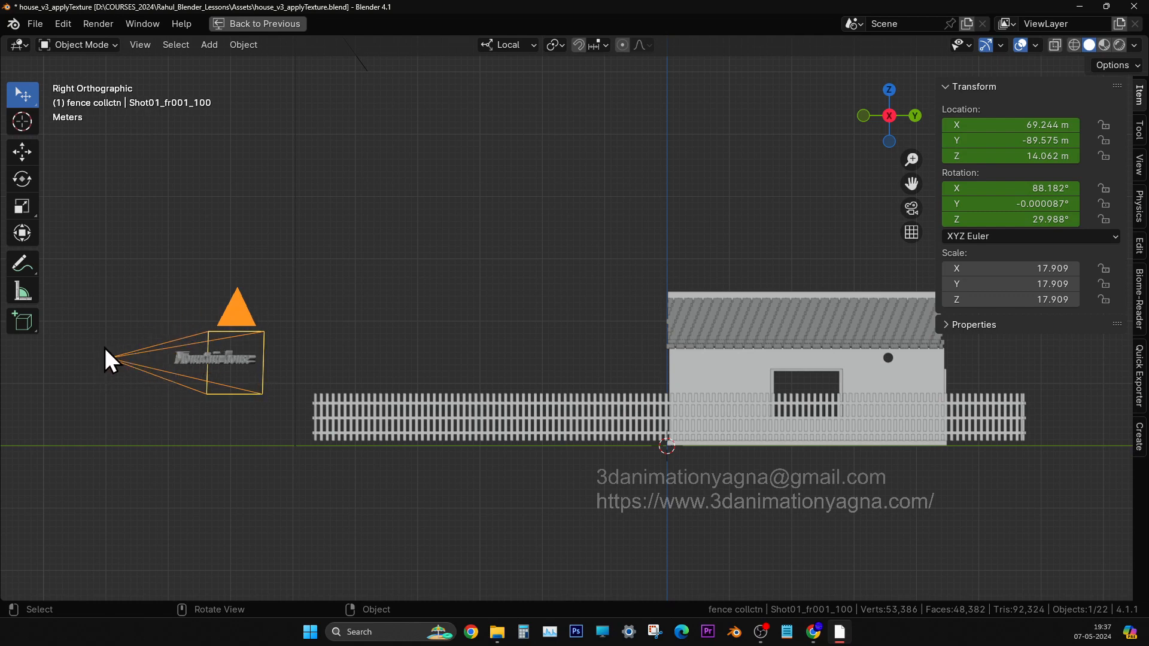
click(23, 263)
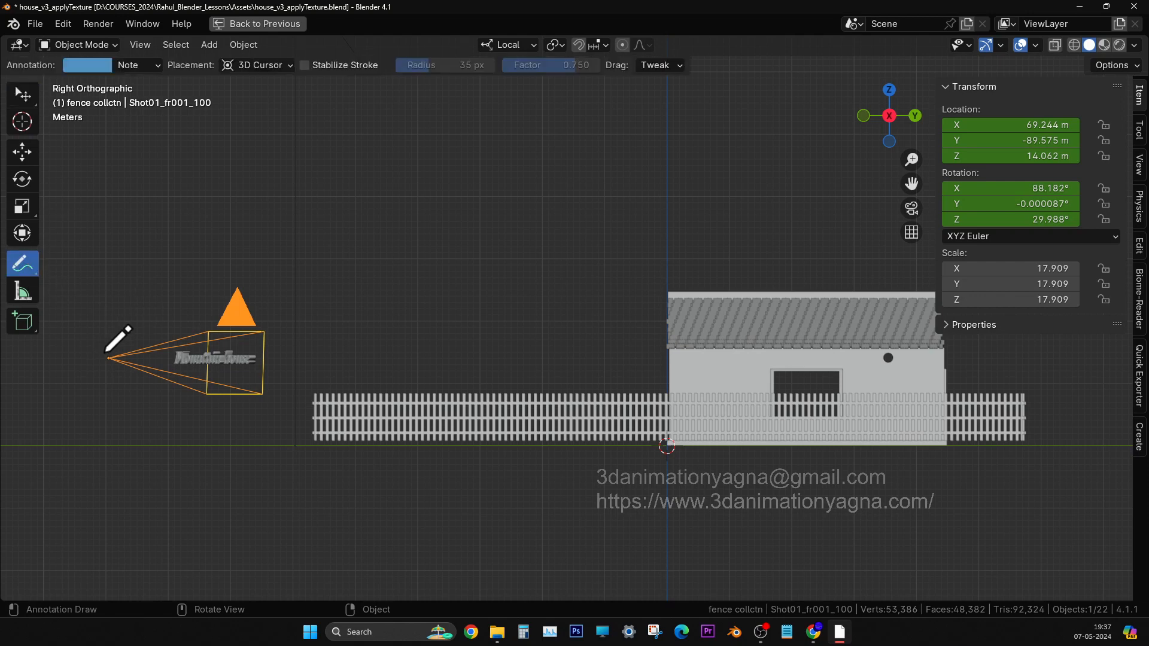
drag(112, 371, 108, 353)
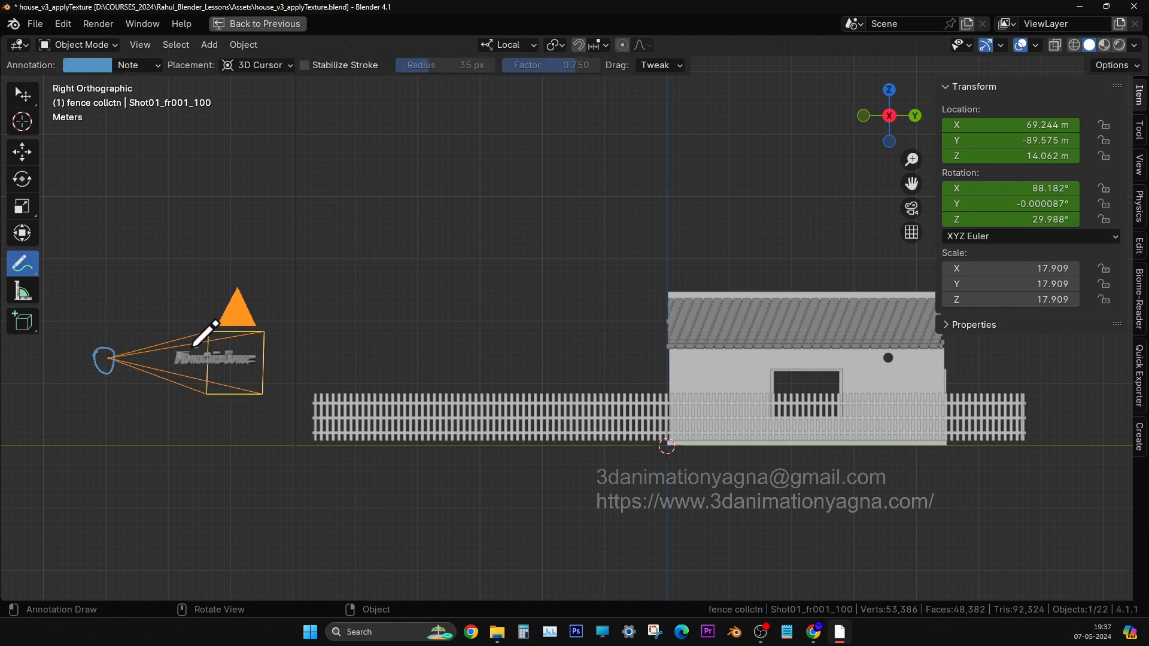
mouse_move(180, 349)
mouse_down()
mouse_move(169, 372)
mouse_move(259, 359)
mouse_move(264, 336)
mouse_move(177, 347)
mouse_up()
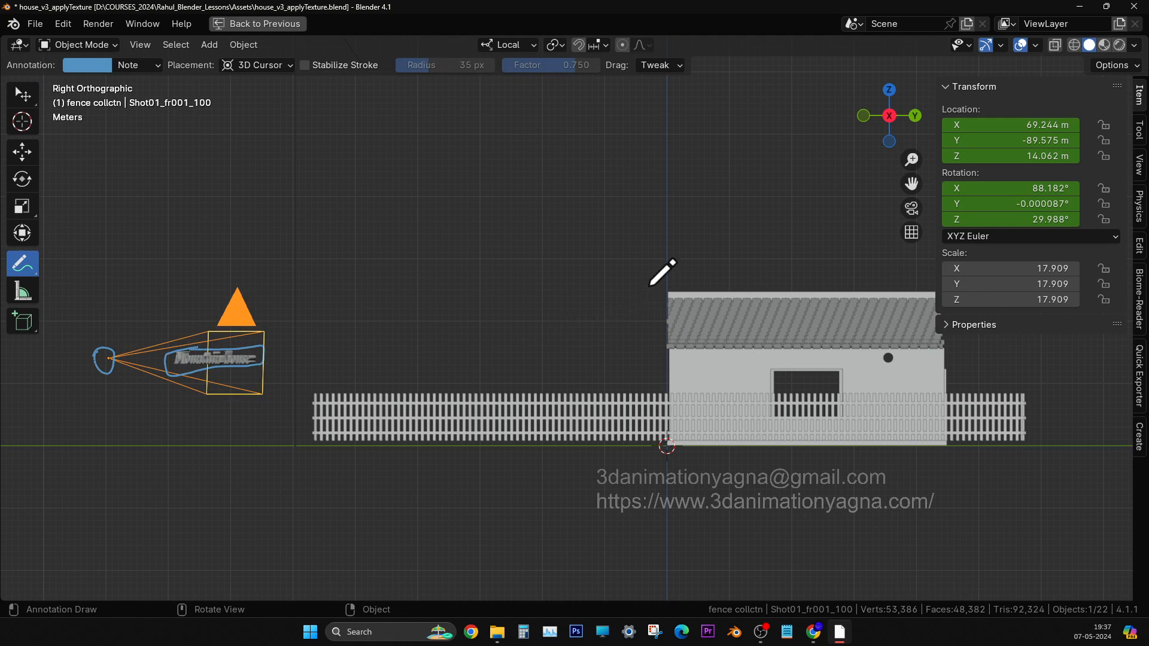
mouse_move(657, 279)
mouse_down()
mouse_move(661, 471)
mouse_move(863, 458)
mouse_move(875, 413)
mouse_move(856, 281)
mouse_move(654, 287)
mouse_up()
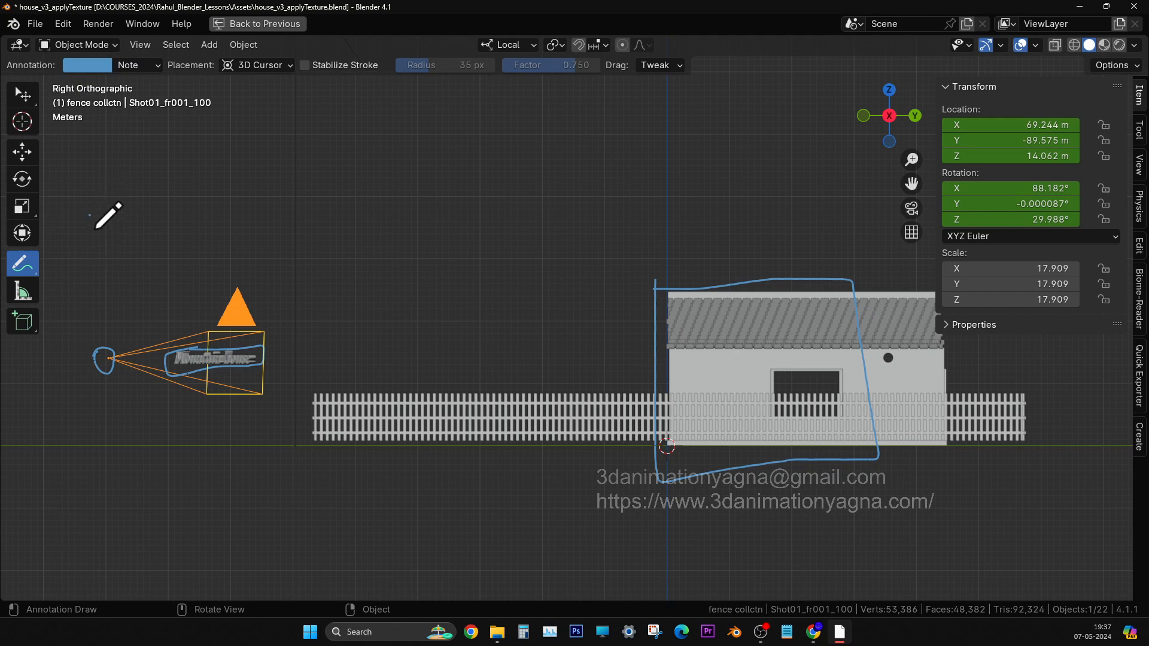
- Annotate "POV" with an arrow down to the camera's origin, and an upward arrow from the text labelled "FP"
drag(95, 235, 121, 199)
mouse_move(101, 243)
mouse_down()
mouse_move(105, 329)
mouse_move(127, 321)
mouse_up()
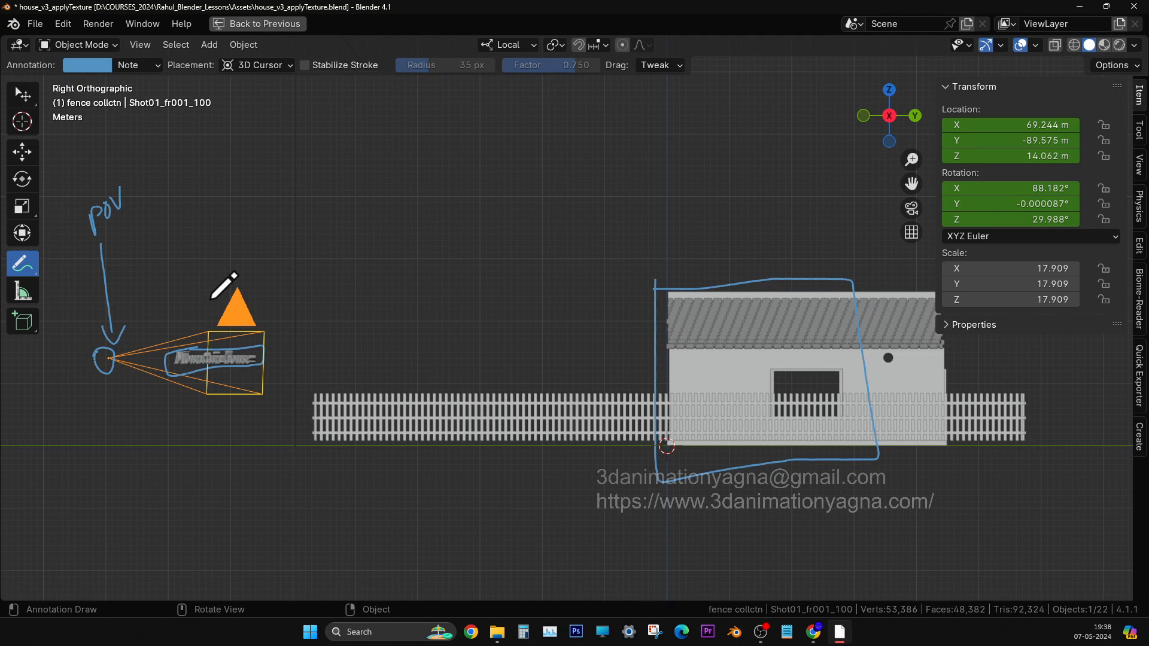
drag(213, 307, 221, 257)
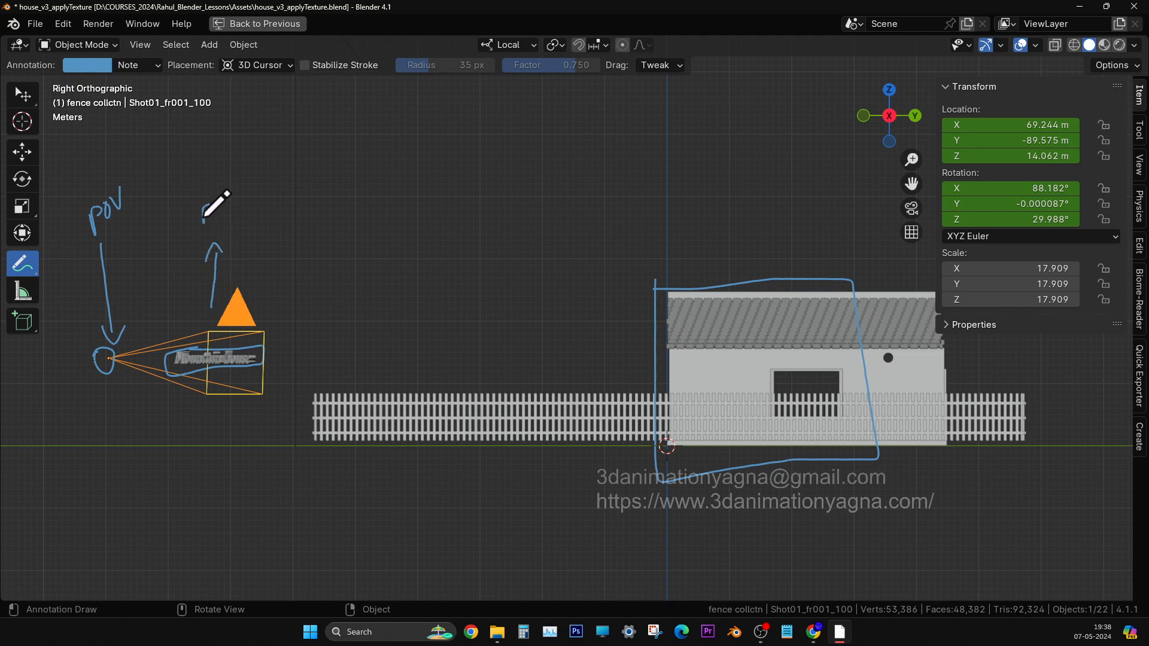
drag(216, 205, 220, 213)
- Annotate a boxed, bracketed span beneath the text with a downward arrow to the label "DOF"
drag(177, 420, 238, 422)
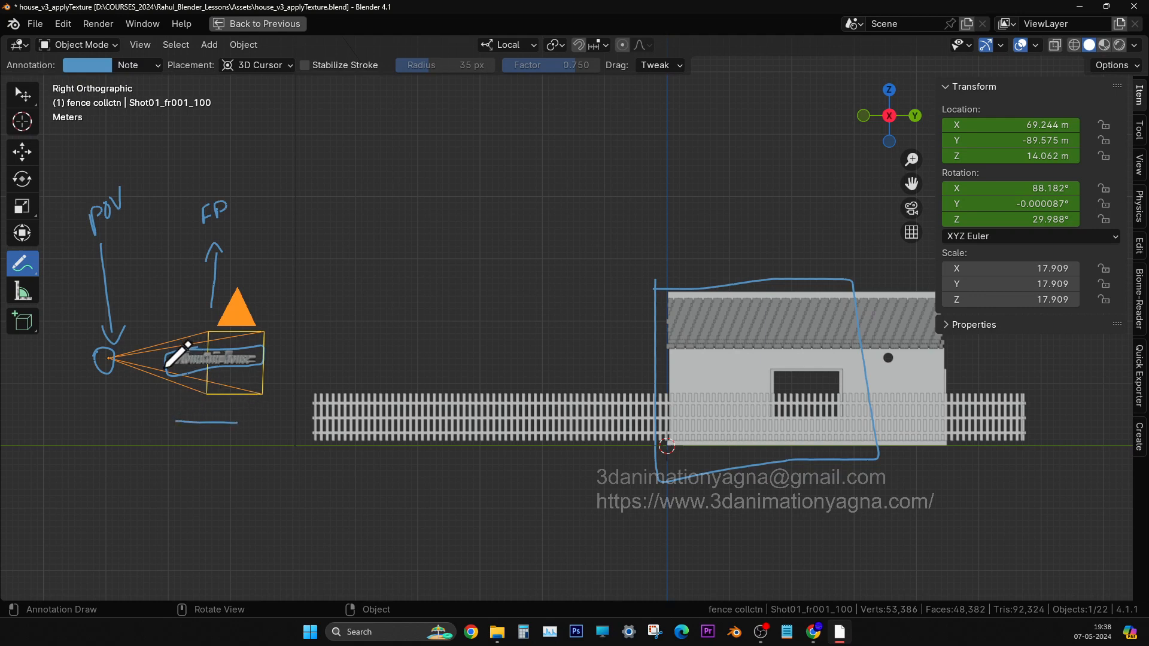
drag(174, 420, 251, 425)
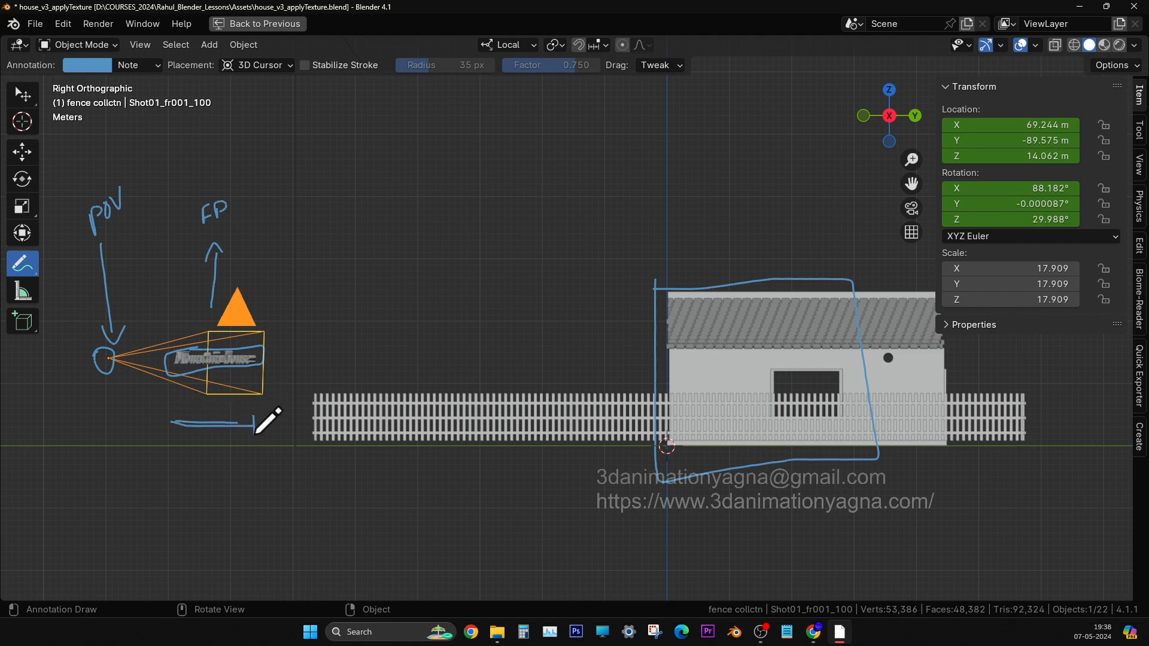
mouse_move(167, 416)
mouse_down()
mouse_move(208, 514)
mouse_move(218, 502)
mouse_up()
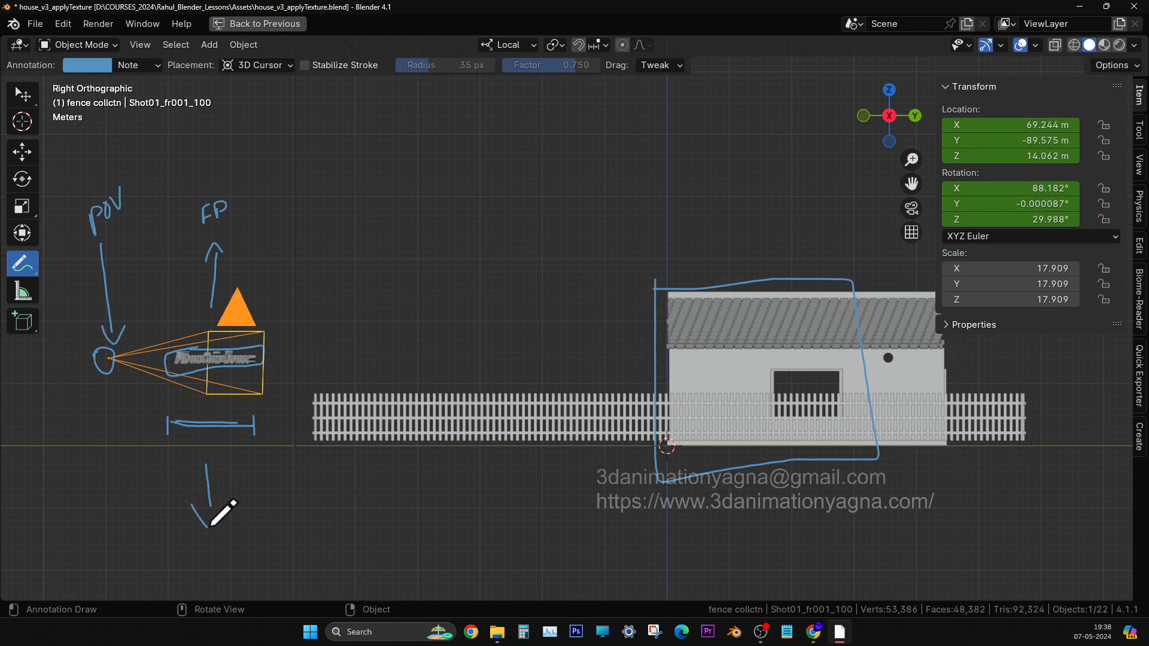
mouse_move(185, 547)
mouse_down()
mouse_move(191, 569)
mouse_move(217, 545)
mouse_move(182, 578)
mouse_up()
mouse_move(206, 541)
mouse_down()
mouse_move(227, 546)
mouse_move(235, 523)
mouse_up()
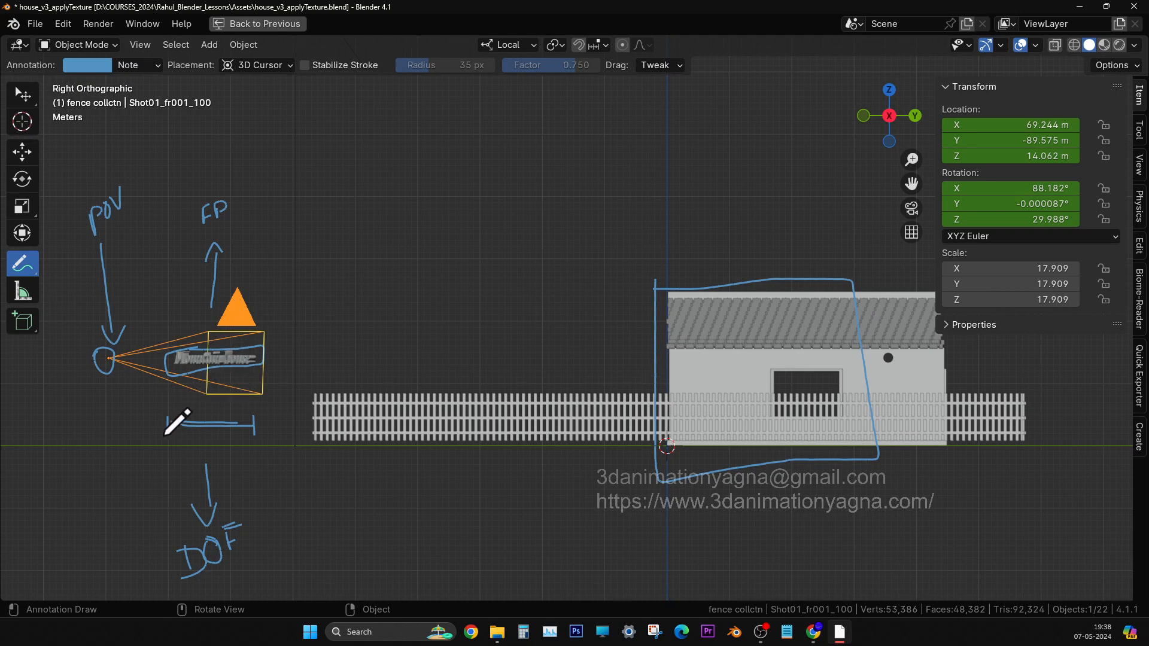
mouse_move(154, 408)
mouse_down()
mouse_move(265, 405)
mouse_move(265, 440)
mouse_move(140, 438)
mouse_up()
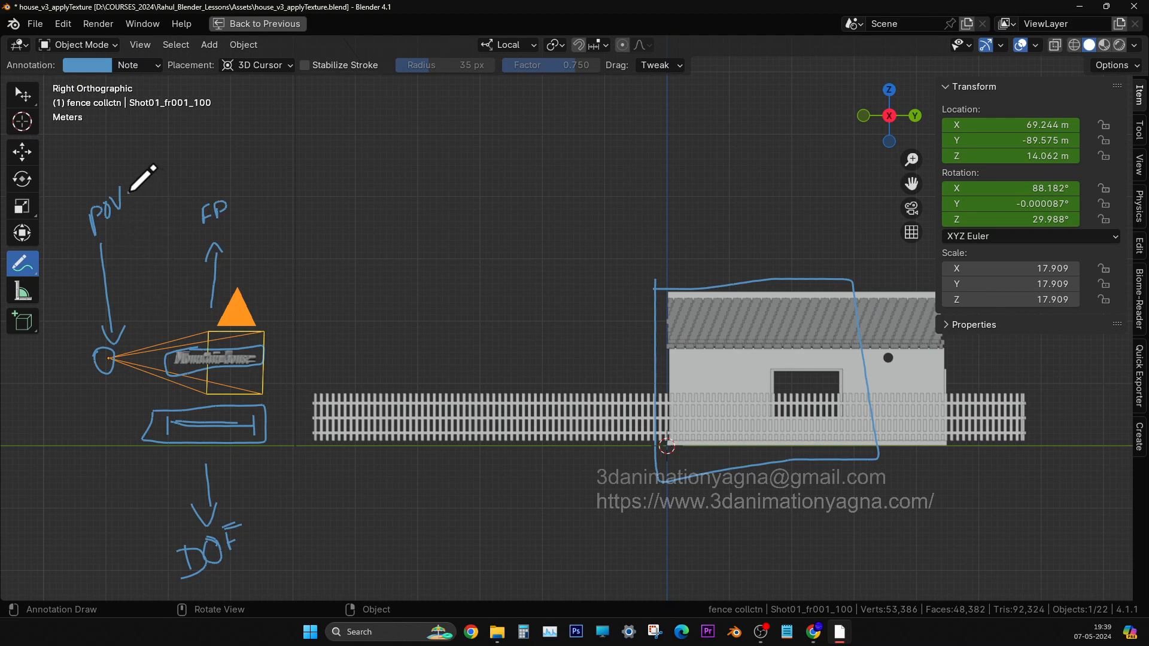
- Annotate a long bracketed line from POV to above the house, and a bracketed span beneath the house labelled "DOF"
mouse_move(130, 191)
mouse_down()
mouse_move(819, 179)
mouse_move(818, 199)
mouse_up()
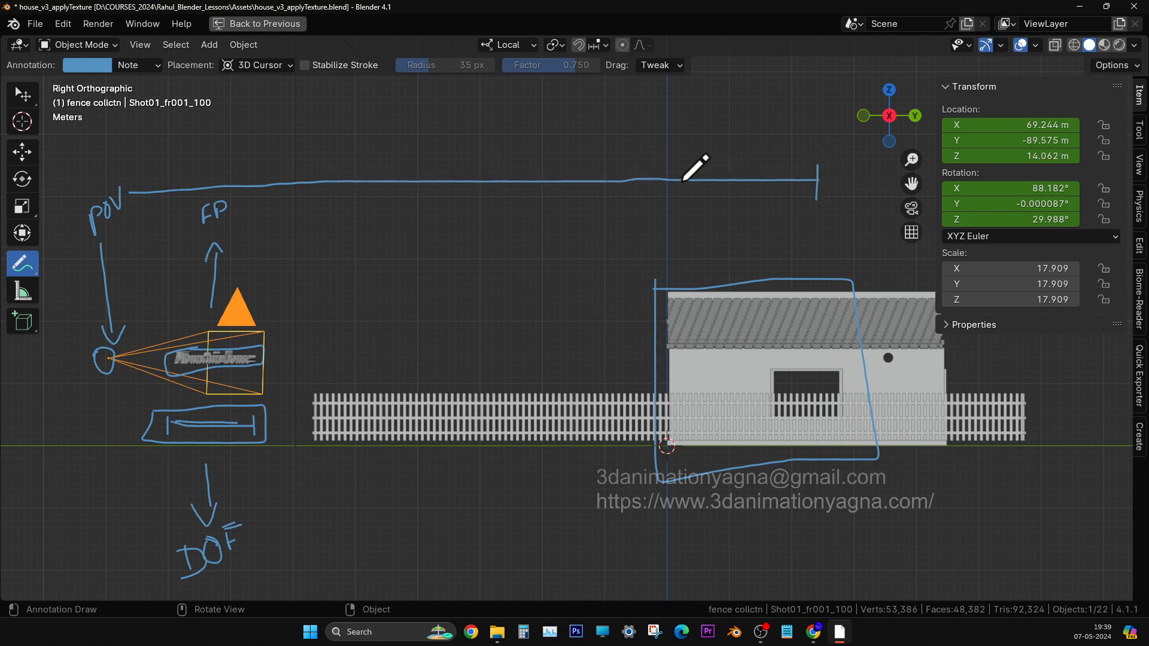
drag(122, 185, 130, 227)
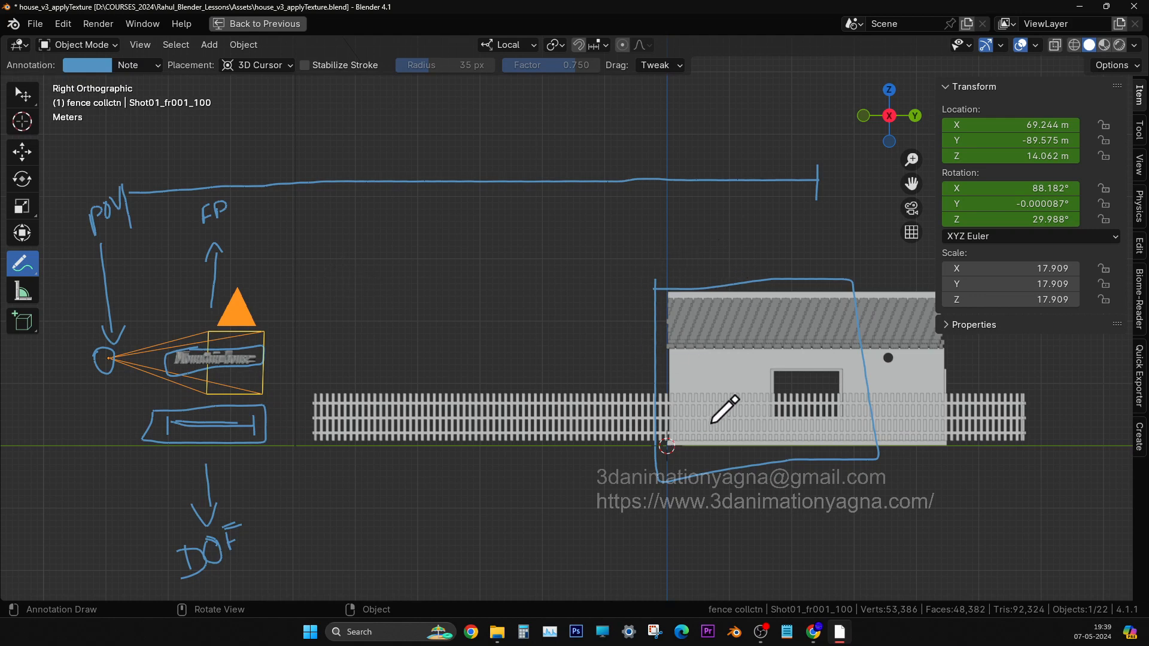
shift+middle_drag(712, 419, 651, 353)
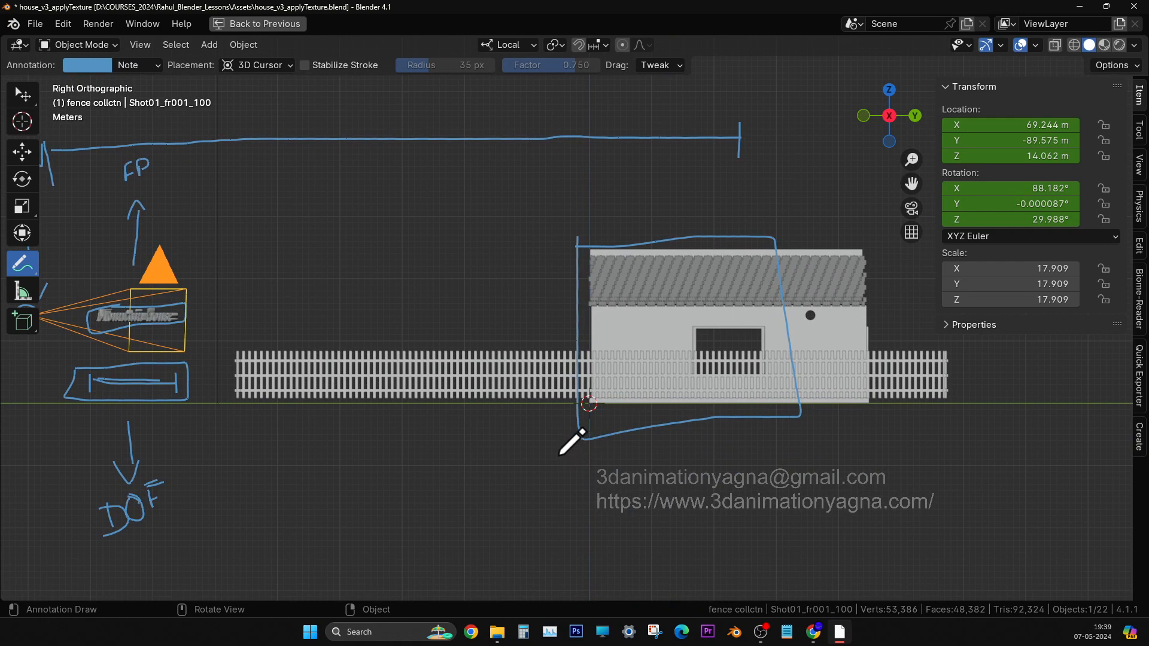
mouse_move(508, 449)
mouse_down()
mouse_move(819, 444)
mouse_move(815, 477)
mouse_up()
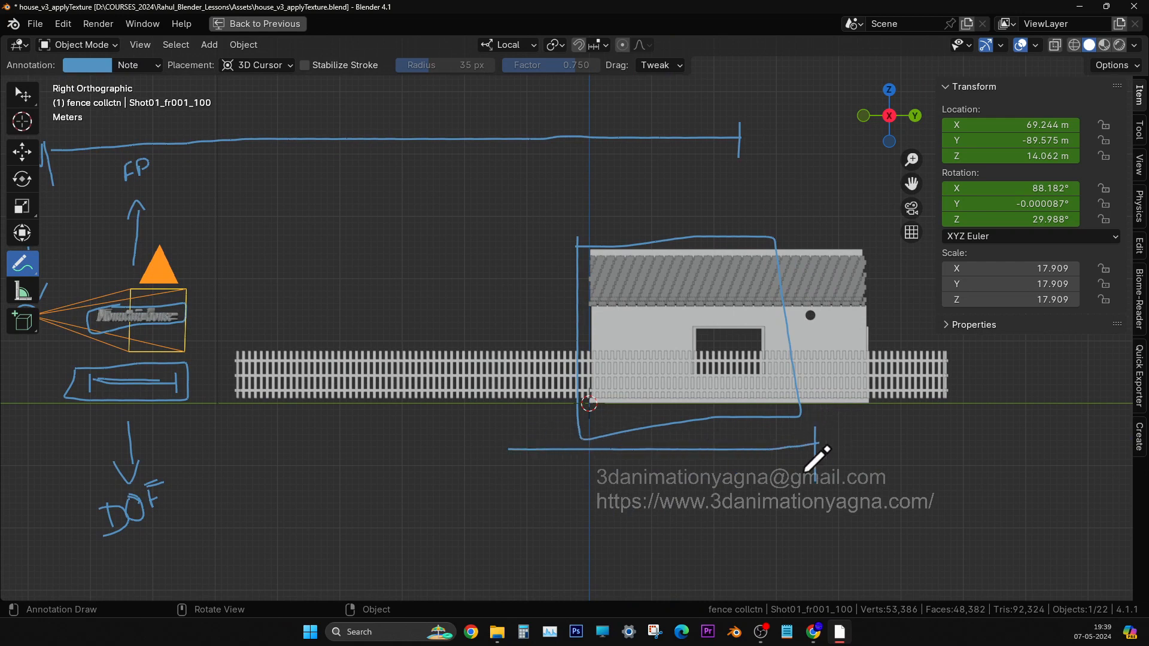
drag(498, 441, 498, 477)
mouse_move(585, 487)
mouse_down()
mouse_move(584, 512)
mouse_move(611, 497)
mouse_move(583, 515)
mouse_up()
mouse_move(623, 483)
mouse_down()
mouse_move(659, 504)
mouse_move(664, 475)
mouse_up()
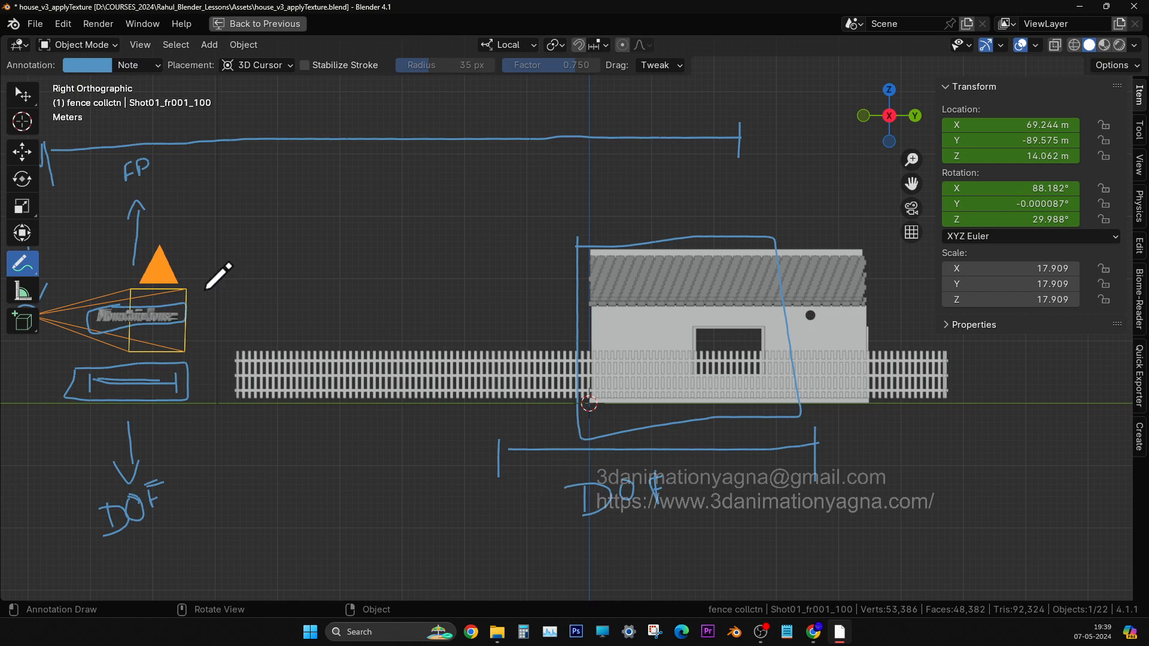
- Erase all the annotation strokes around the camera, text and house
shift+middle_drag(239, 299, 358, 295)
shift+middle_drag(408, 327, 360, 344)
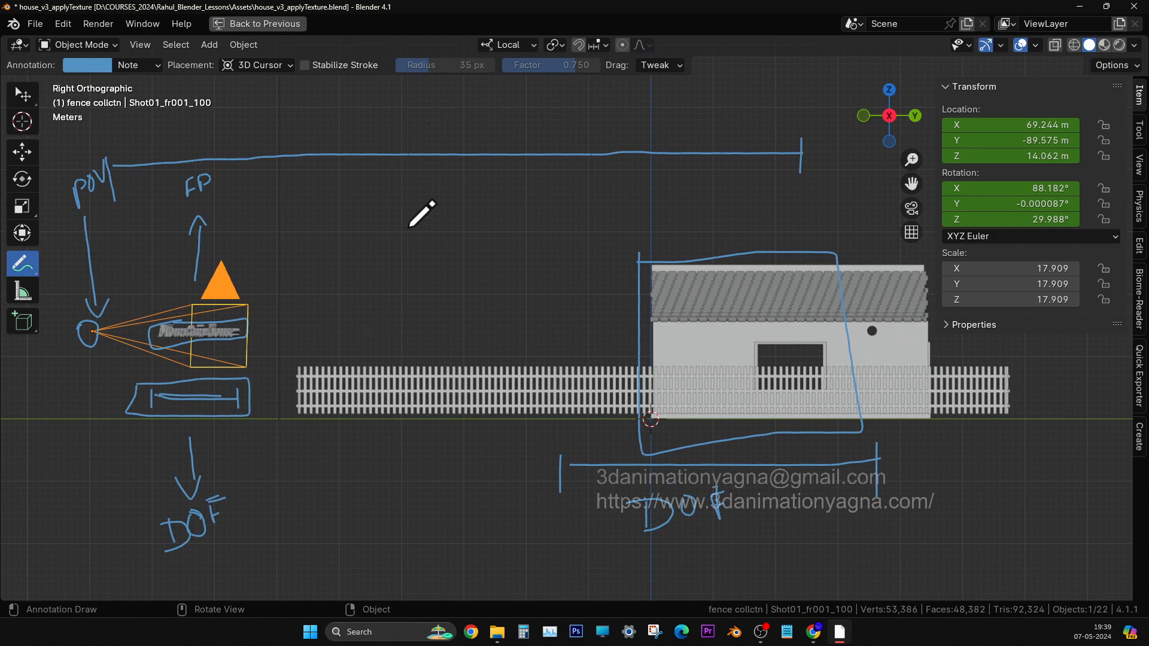
drag(23, 272, 75, 369)
mouse_move(88, 185)
mouse_down()
mouse_move(67, 383)
mouse_move(120, 398)
mouse_move(112, 339)
mouse_move(177, 556)
mouse_move(204, 539)
mouse_move(151, 485)
mouse_move(91, 94)
mouse_move(153, 90)
mouse_move(126, 111)
mouse_move(386, 142)
mouse_move(279, 179)
mouse_move(178, 277)
mouse_move(336, 156)
mouse_move(849, 139)
mouse_move(759, 108)
mouse_move(639, 396)
mouse_move(641, 210)
mouse_move(643, 477)
mouse_move(472, 462)
mouse_move(568, 516)
mouse_move(701, 516)
mouse_move(947, 431)
mouse_move(874, 488)
mouse_move(825, 324)
mouse_move(751, 264)
mouse_move(785, 241)
mouse_up()
mouse_move(291, 420)
mouse_down()
mouse_move(131, 293)
mouse_move(90, 320)
mouse_move(276, 358)
mouse_move(231, 393)
mouse_move(282, 417)
mouse_move(250, 397)
mouse_move(224, 463)
mouse_up()
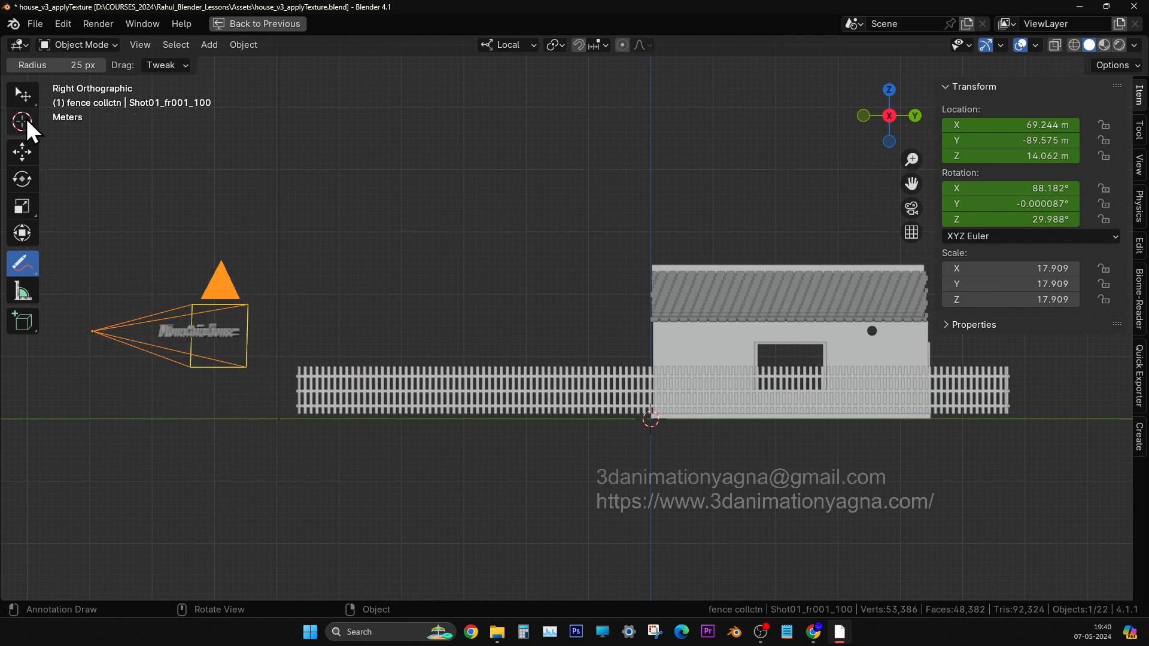
- Look through the camera with the Move tool active and set the Mountain house text's scale to 2 on all axes
click(27, 153)
key(KP_0)
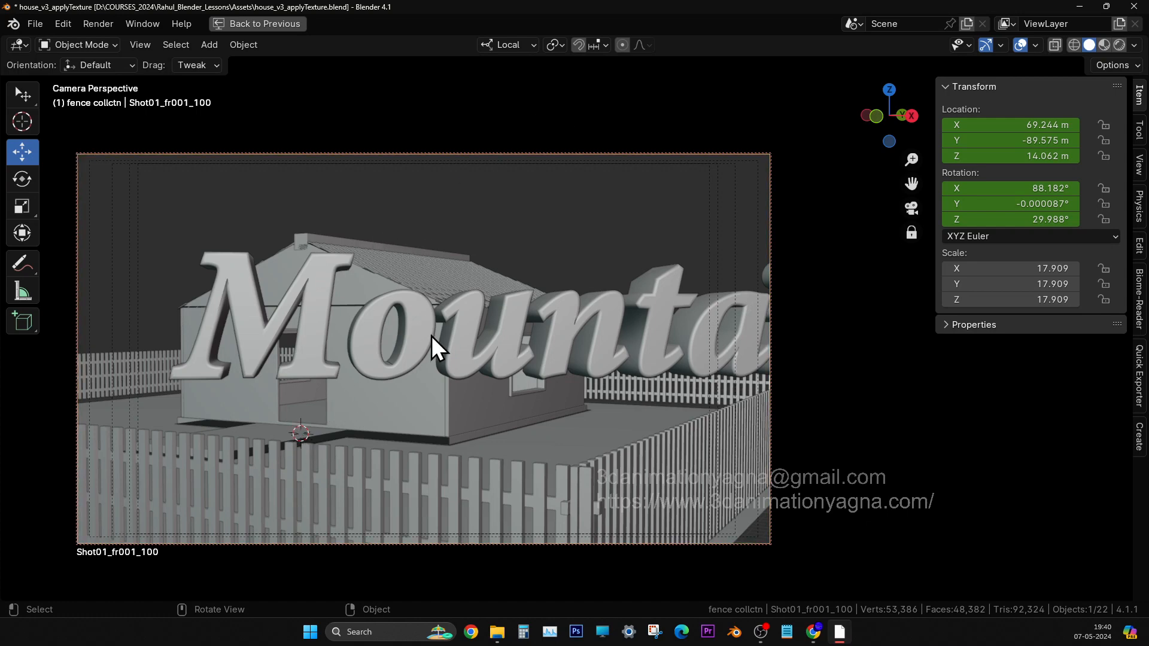
click(448, 325)
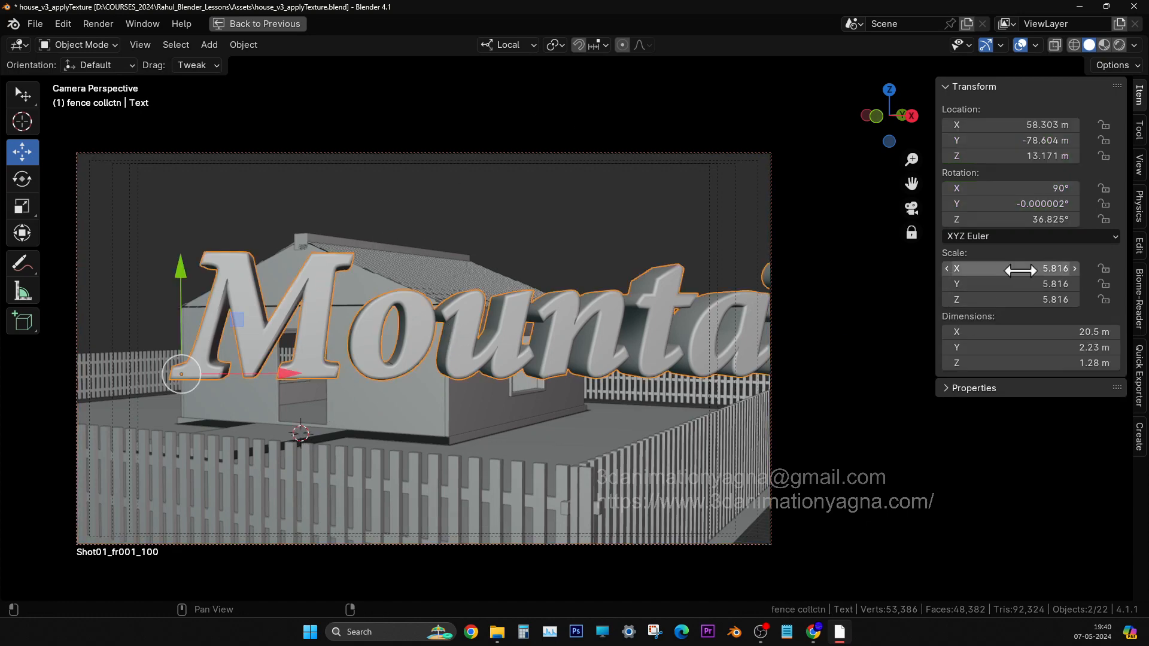
drag(1020, 271, 1020, 299)
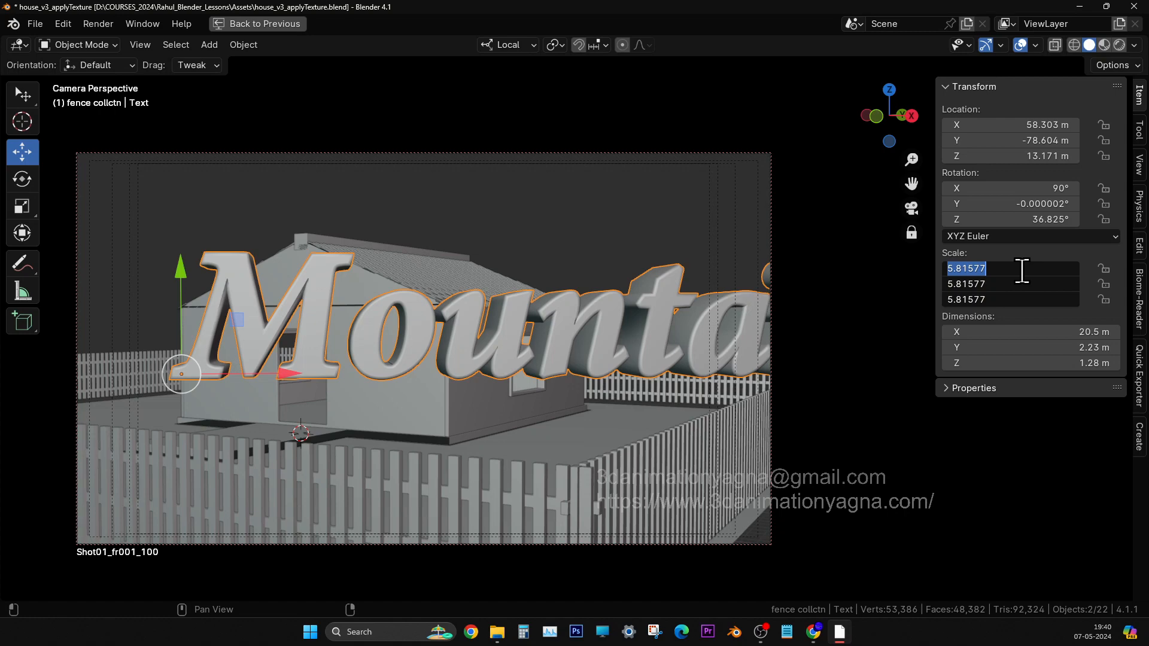
text(2)
key(Return)
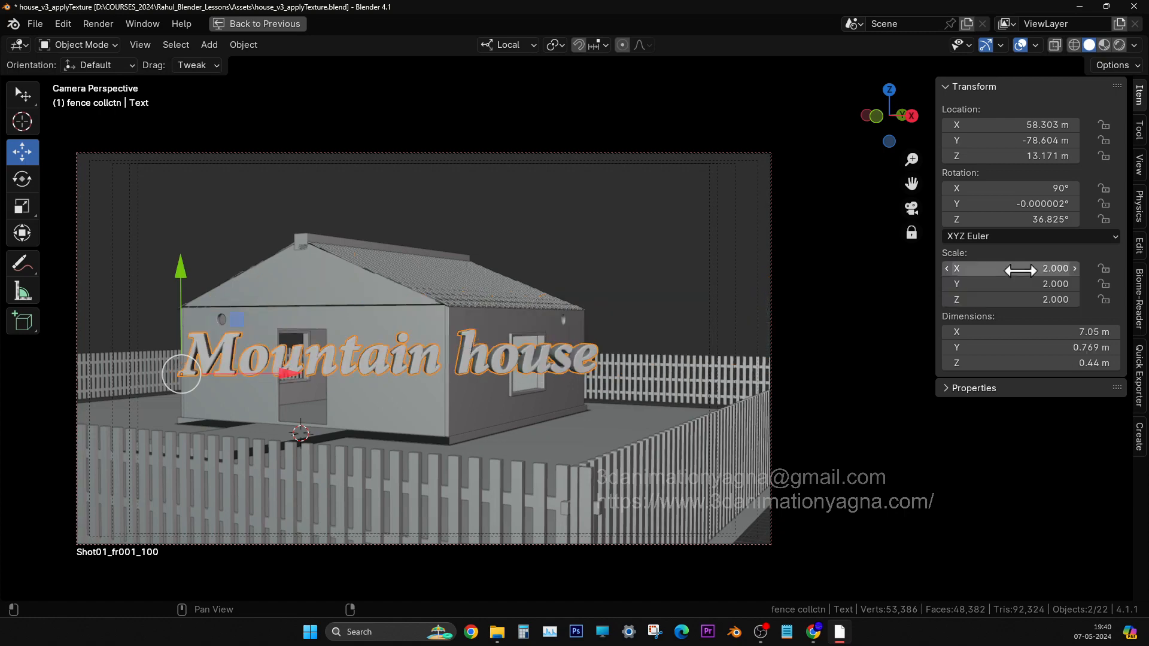
- Set the Mountain house text's scale to 2.5 on all axes, deselect it and restore the full editor layout
mouse_move(1020, 270)
mouse_down()
mouse_move(1021, 299)
mouse_move(1022, 270)
mouse_up()
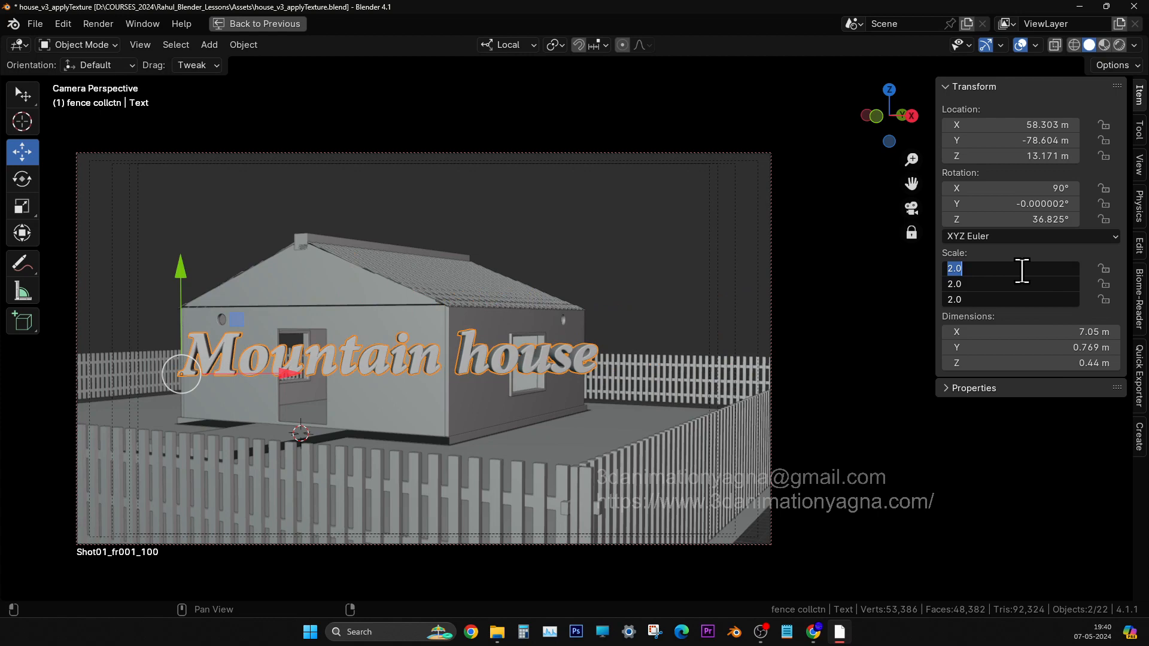
text(2.5)
key(Return)
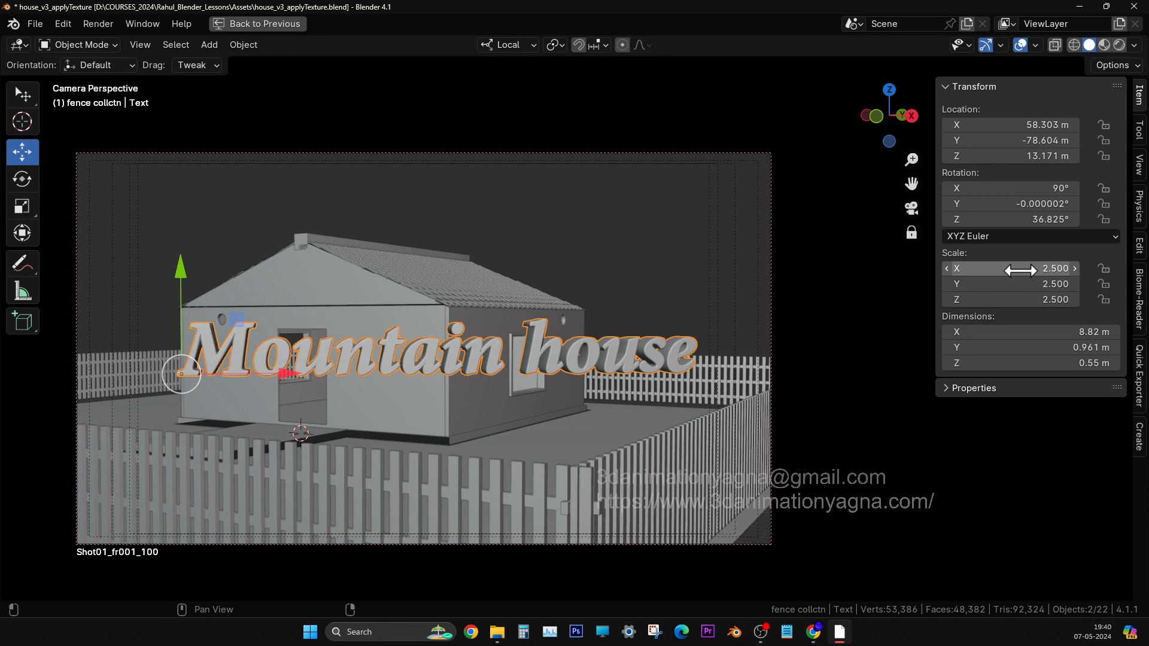
click(605, 201)
key(ctrl+space)
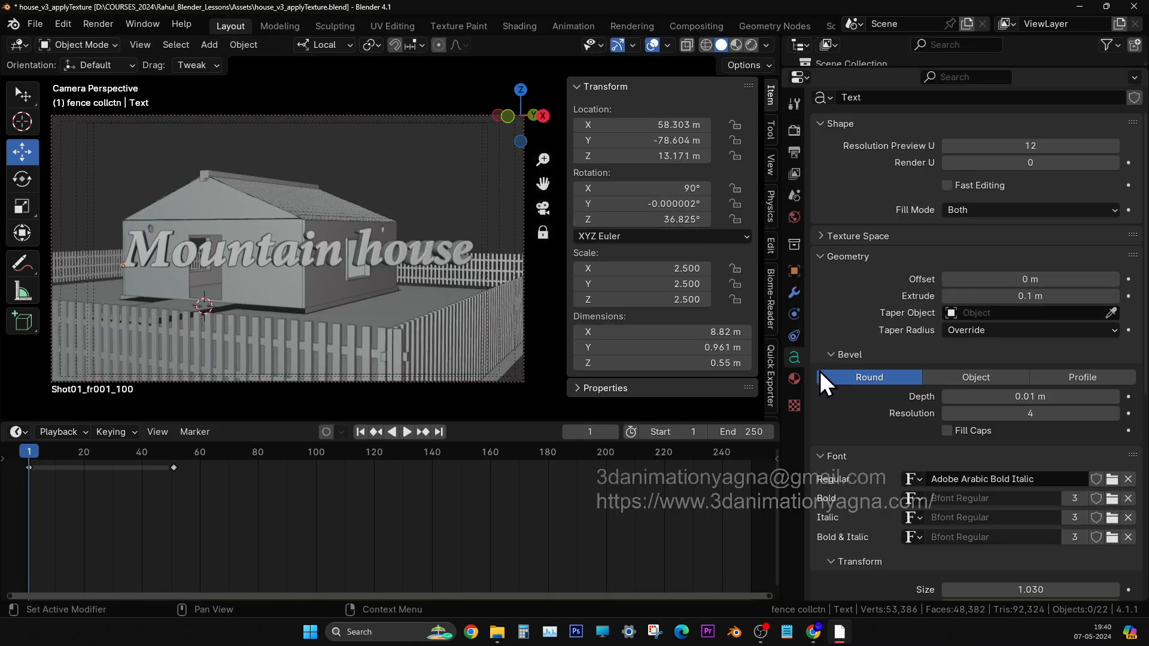
- Select the Shot01_fr001_100 camera from the scene collection and make room for its lens and depth of field settings
drag(868, 69, 869, 194)
scroll(865, 113, down, 3)
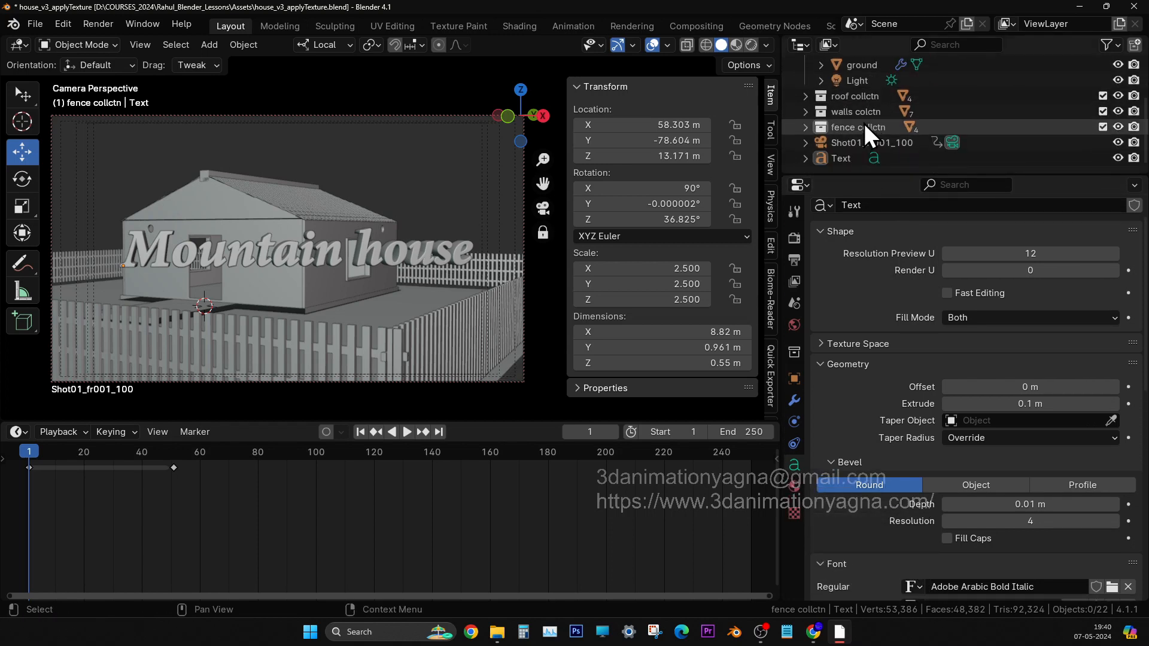
click(860, 142)
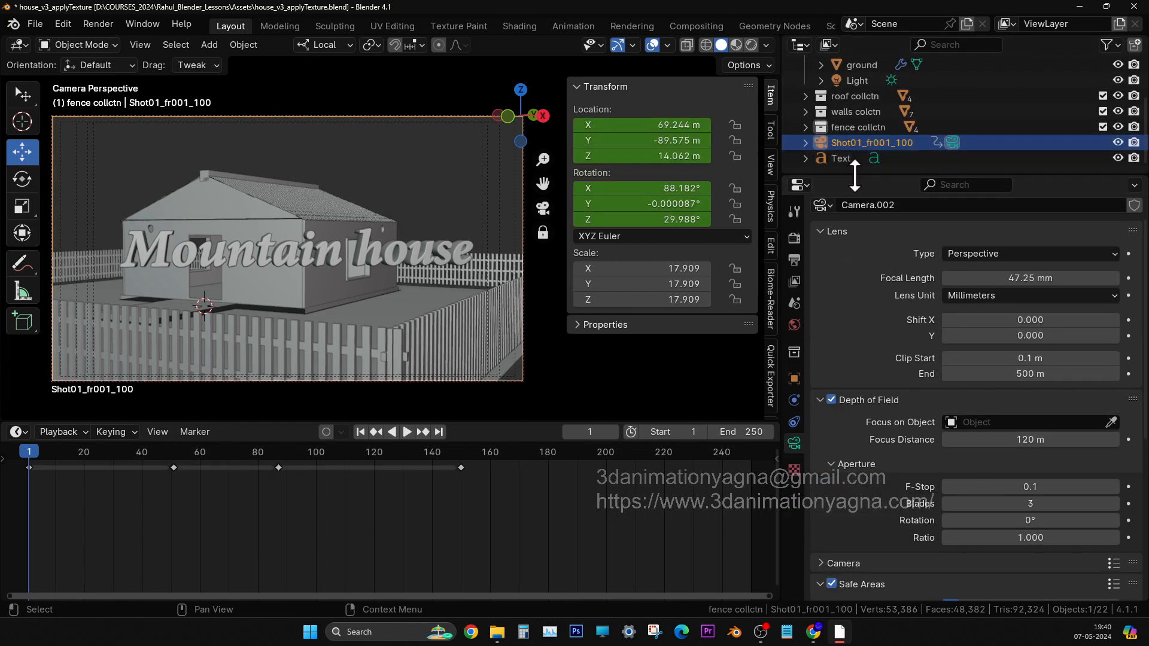
drag(855, 176, 854, 59)
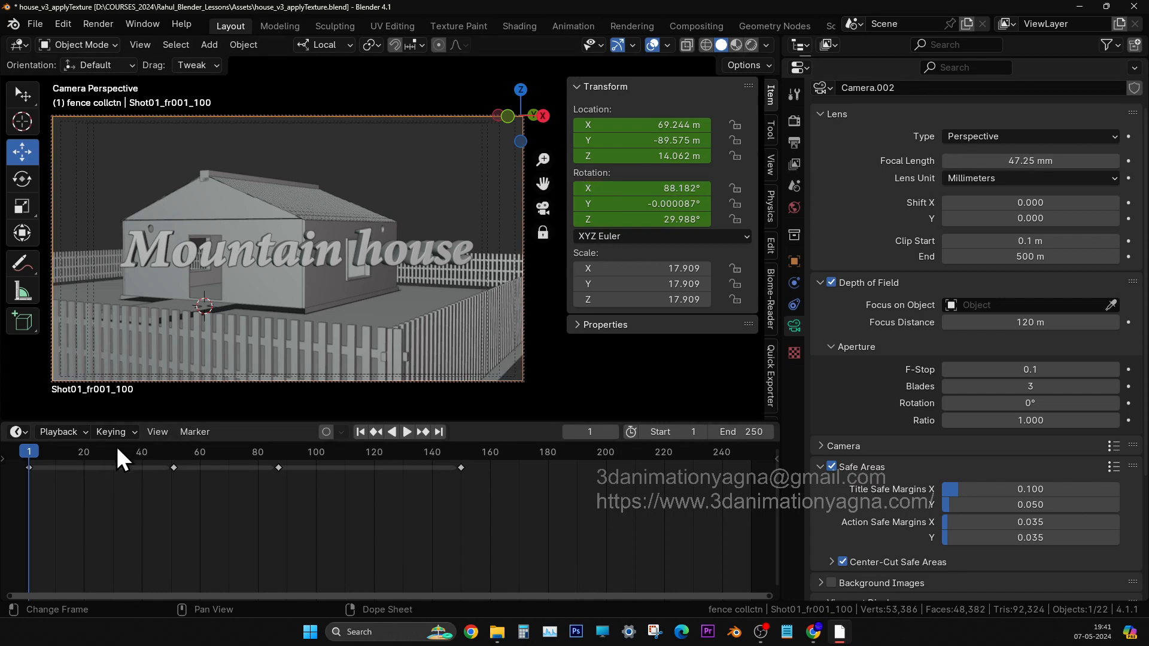
drag(874, 57, 829, 106)
- Scrub the timeline back to the start and play the shot camera's animation, finishing at frame 1
drag(174, 455, 23, 465)
key(space)
key(a)
key(alt+a)
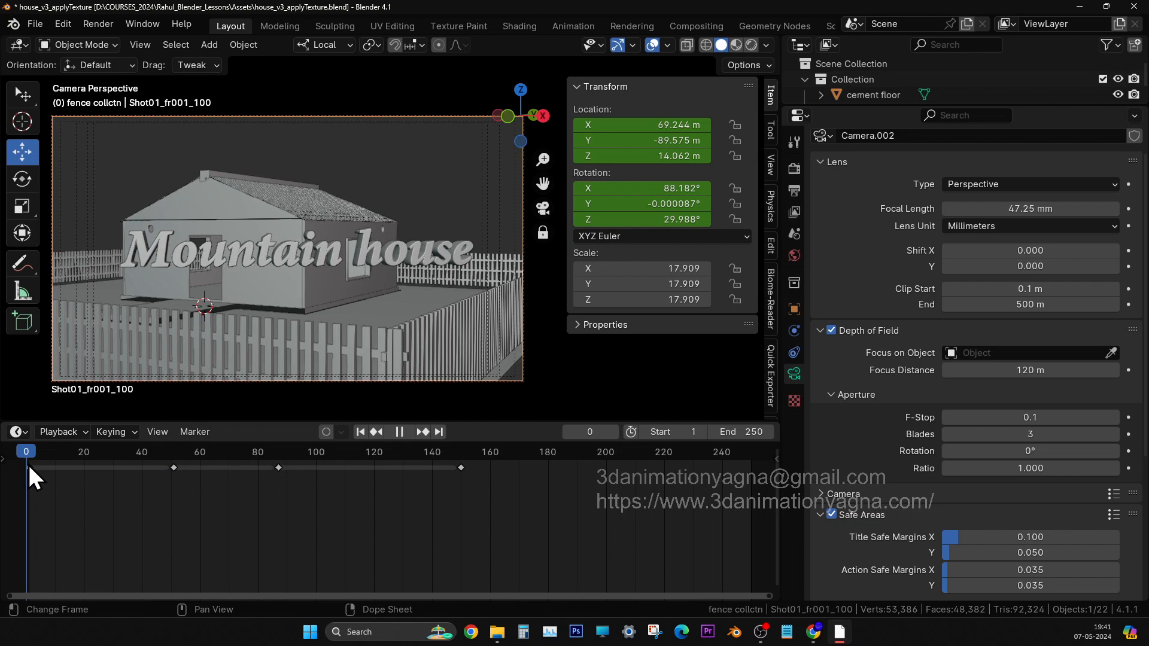
key(space)
key(Escape)
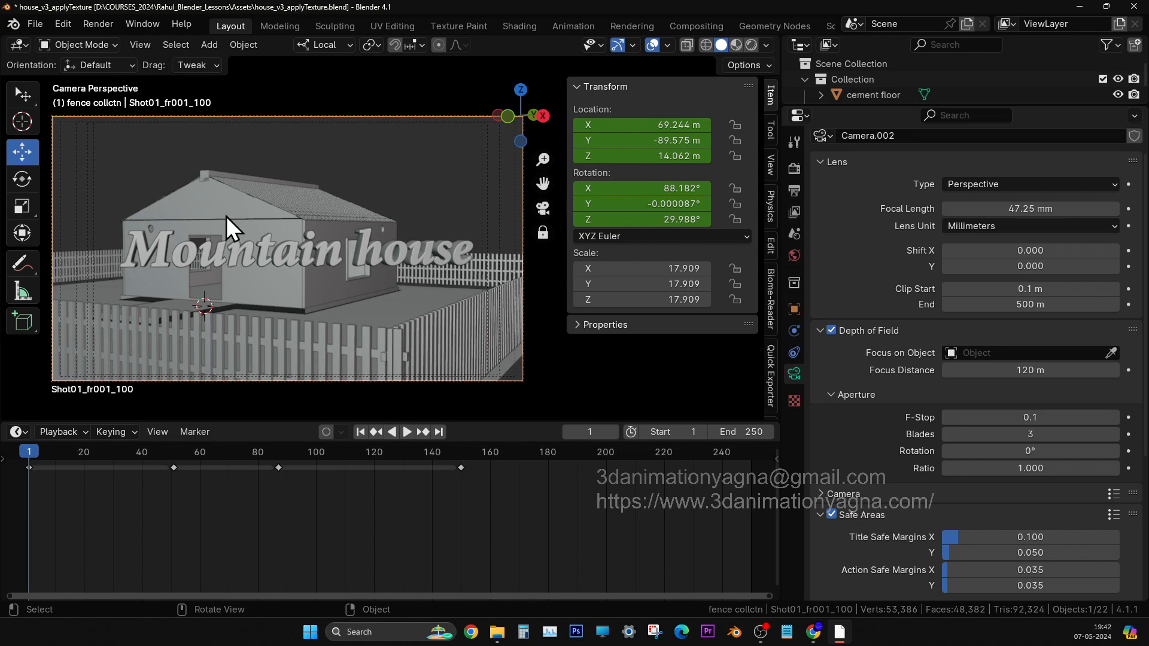
- Switch to the top view and turn on the Limits display for the shot camera
key(KP_7)
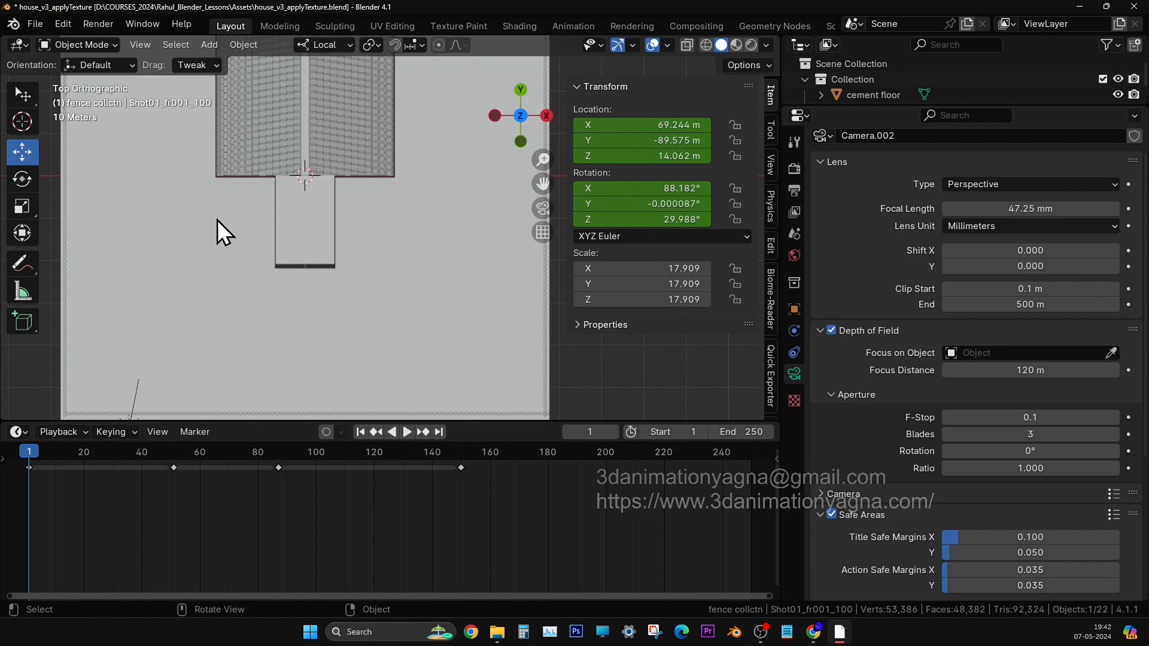
scroll(231, 209, down, 3)
scroll(231, 210, down, 3)
shift+middle_drag(350, 267, 339, 288)
scroll(339, 289, up, 2)
key(ctrl+space)
scroll(517, 328, down, 1)
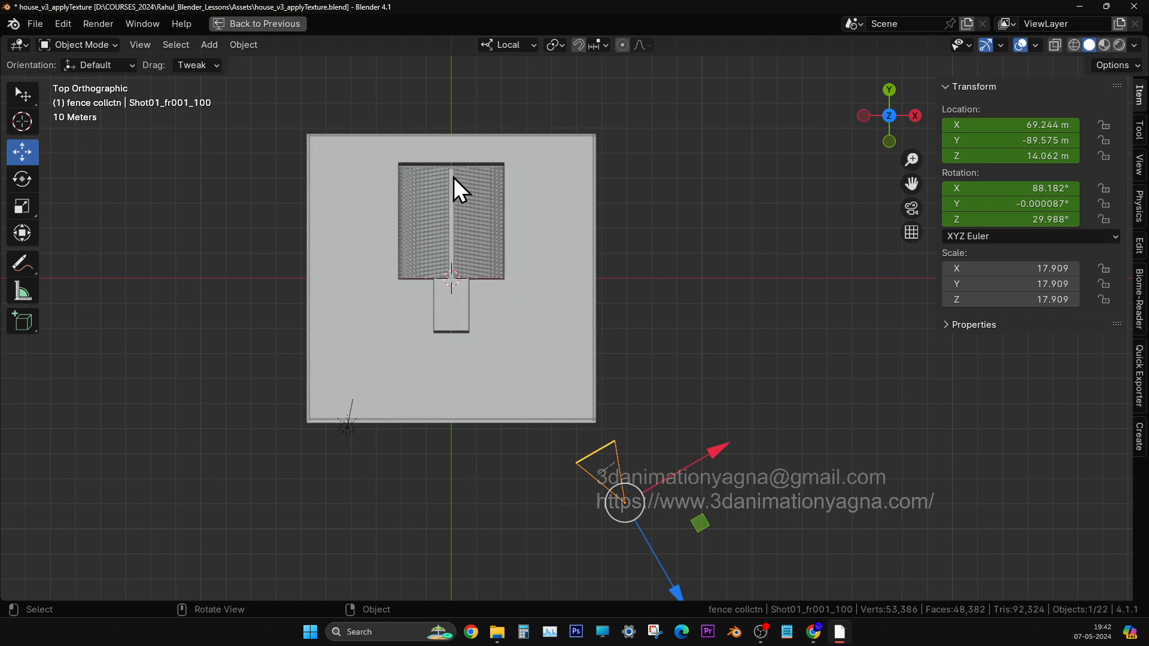
key(ctrl+space)
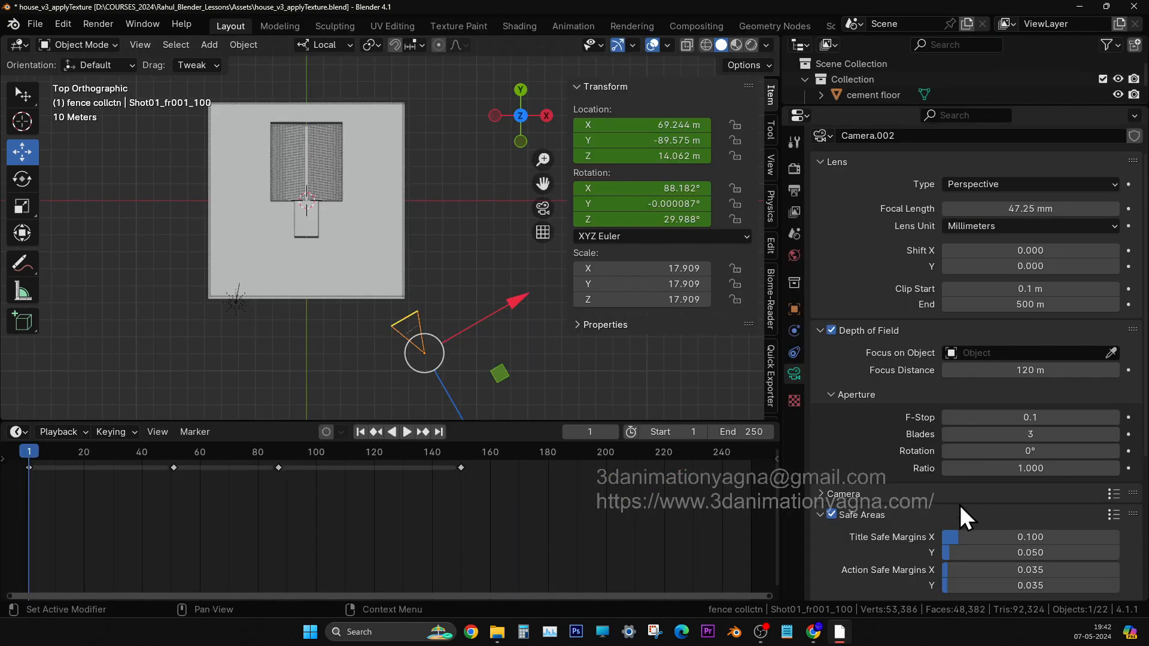
scroll(928, 411, down, 5)
scroll(929, 411, down, 4)
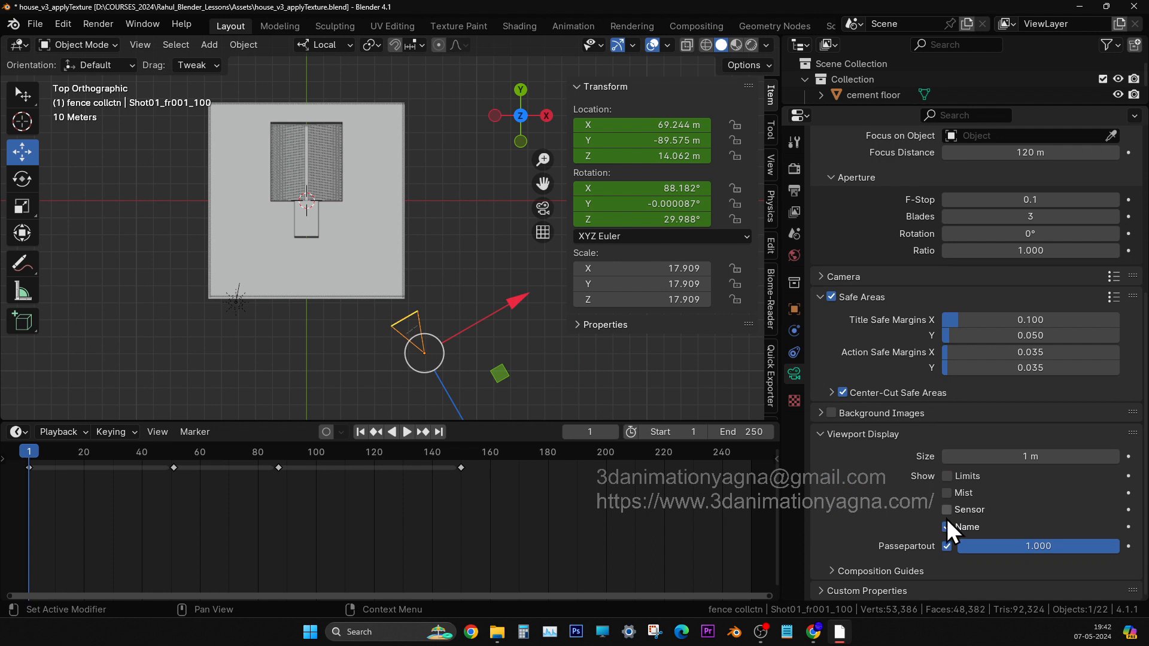
click(958, 479)
- Review the camera's clipping and depth of field settings and examine its limit line from above, out to the far end
scroll(970, 359, up, 11)
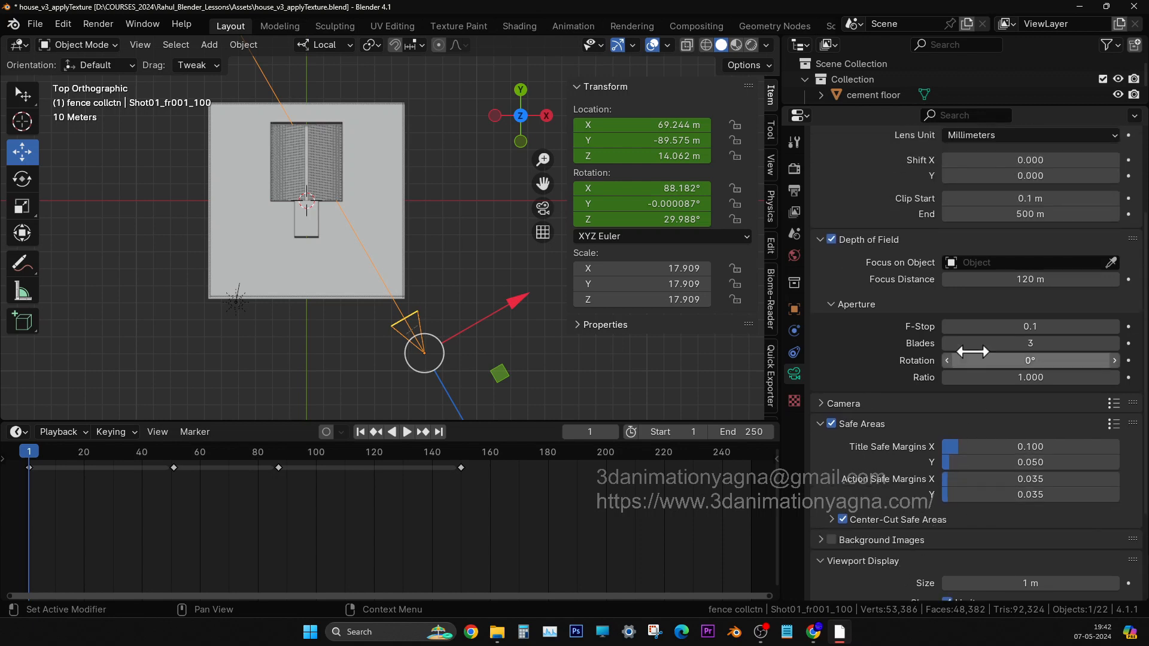
scroll(910, 358, down, 1)
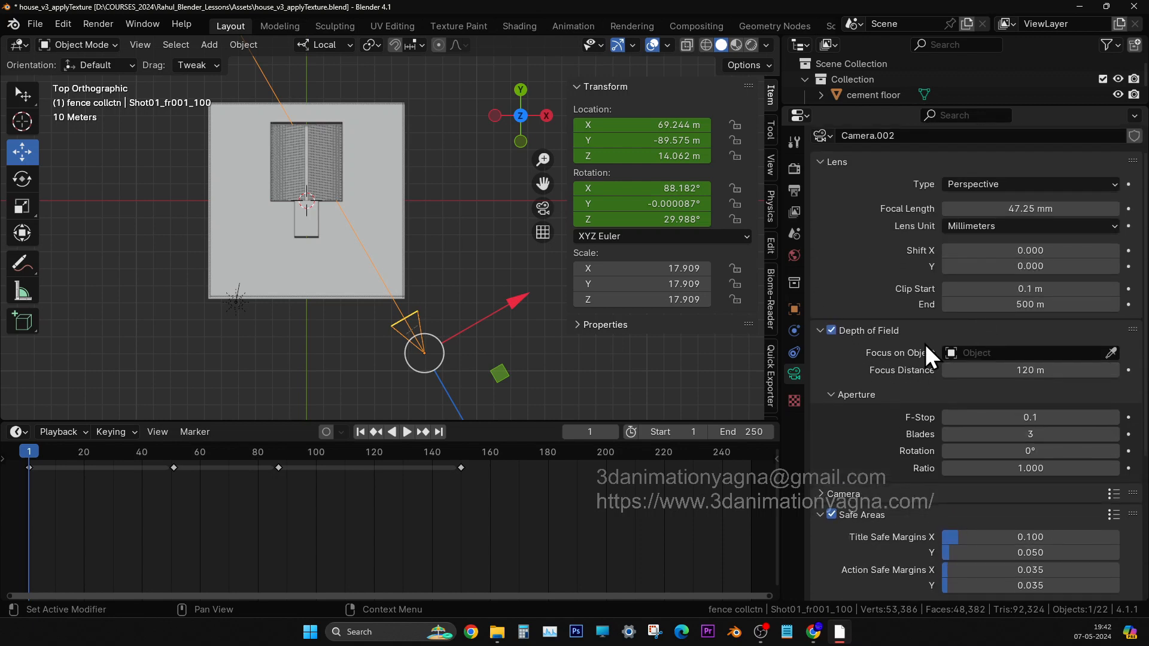
scroll(939, 356, down, 2)
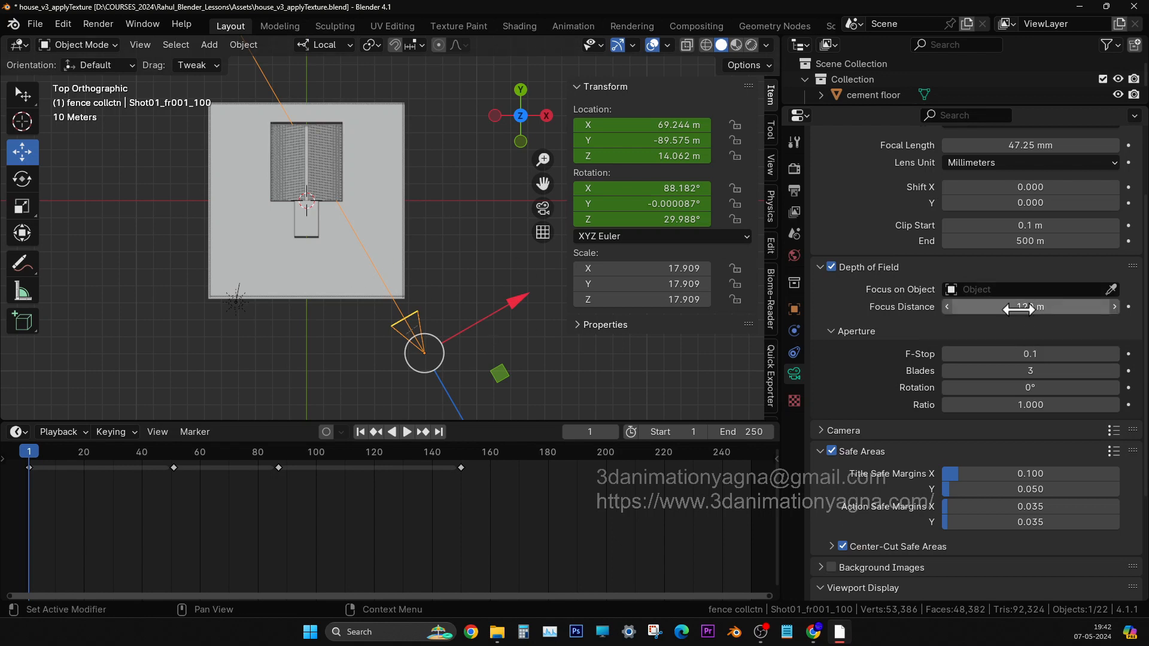
shift+middle_drag(445, 241, 475, 373)
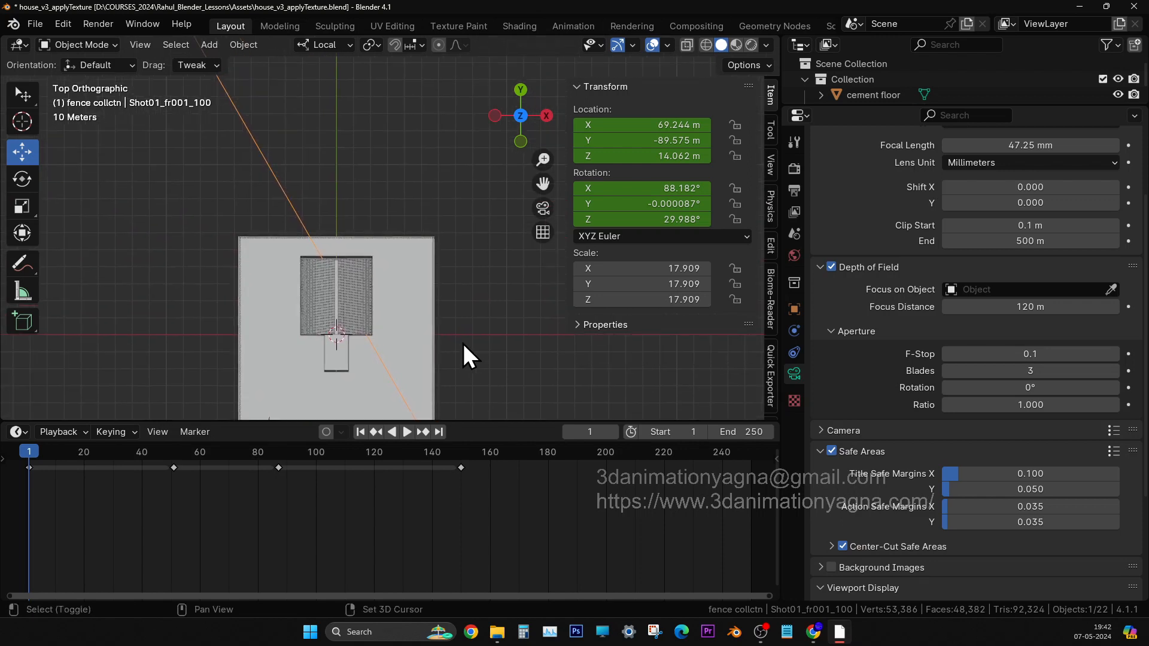
scroll(456, 315, down, 7)
shift+middle_drag(381, 235, 397, 291)
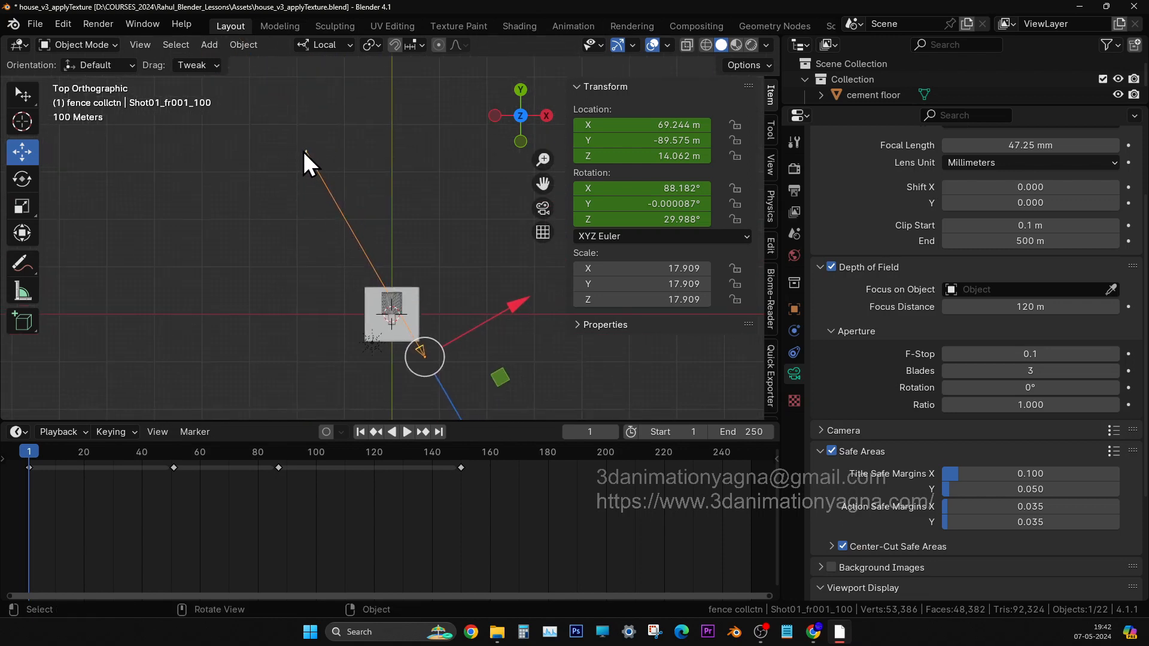
scroll(304, 151, up, 4)
shift+middle_drag(284, 141, 394, 298)
scroll(354, 228, up, 3)
scroll(354, 227, up, 1)
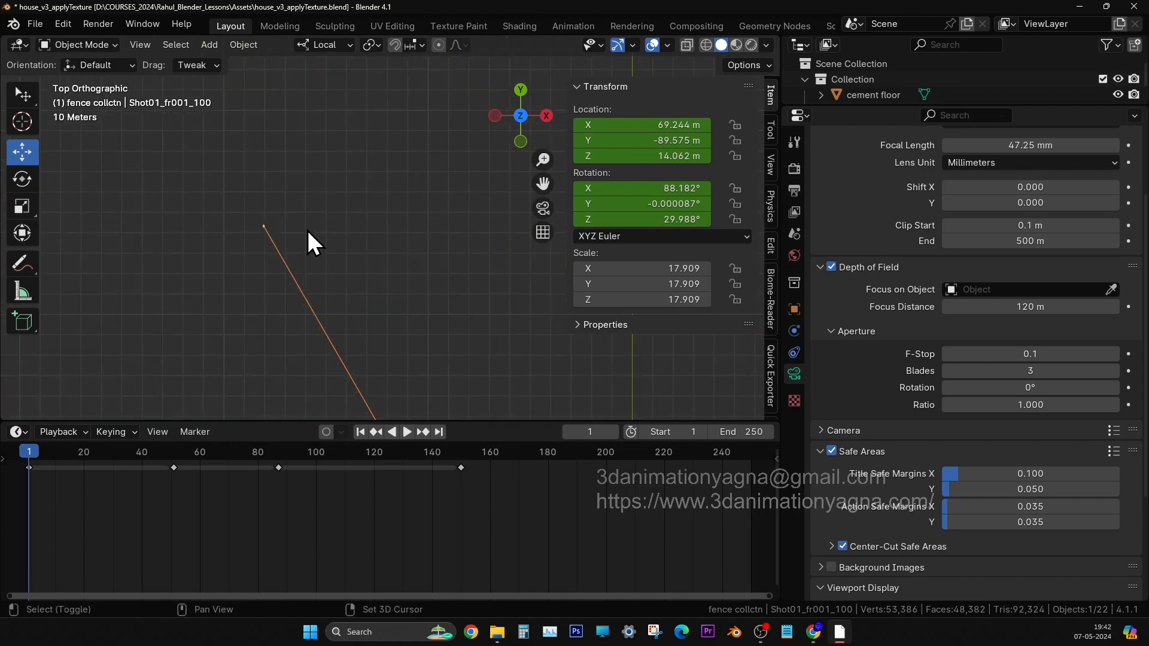
shift+middle_drag(297, 240, 407, 254)
scroll(402, 256, up, 11)
scroll(322, 314, up, 2)
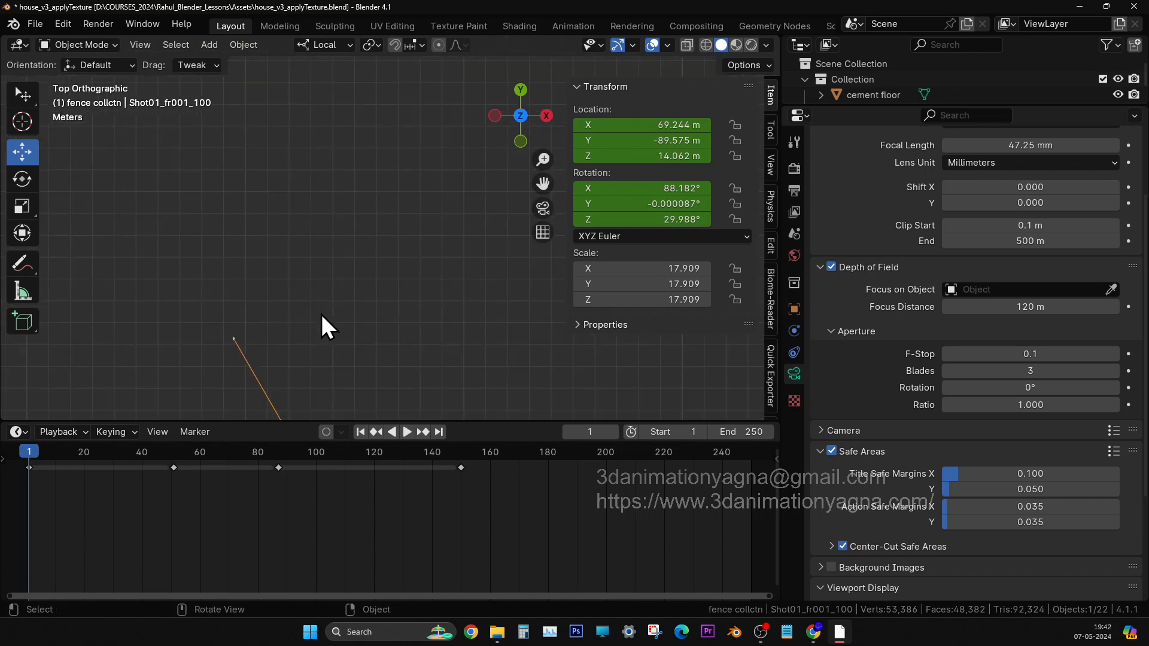
shift+middle_drag(308, 311, 418, 216)
scroll(373, 265, down, 7)
scroll(375, 265, down, 3)
shift+middle_drag(478, 357, 382, 173)
scroll(411, 256, down, 3)
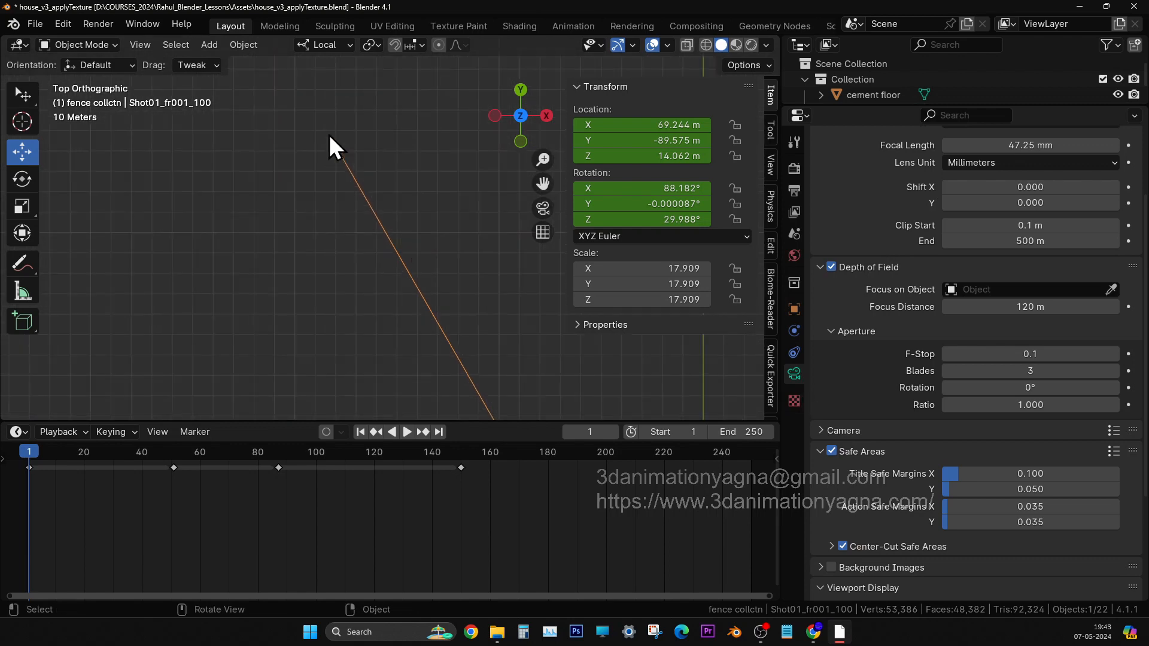
- Annotate the far end of the camera's limit line with a small dot
click(21, 263)
mouse_move(320, 144)
mouse_down()
mouse_move(326, 163)
mouse_move(341, 133)
mouse_move(323, 141)
mouse_up()
scroll(385, 180, down, 4)
shift+middle_drag(452, 302, 265, 172)
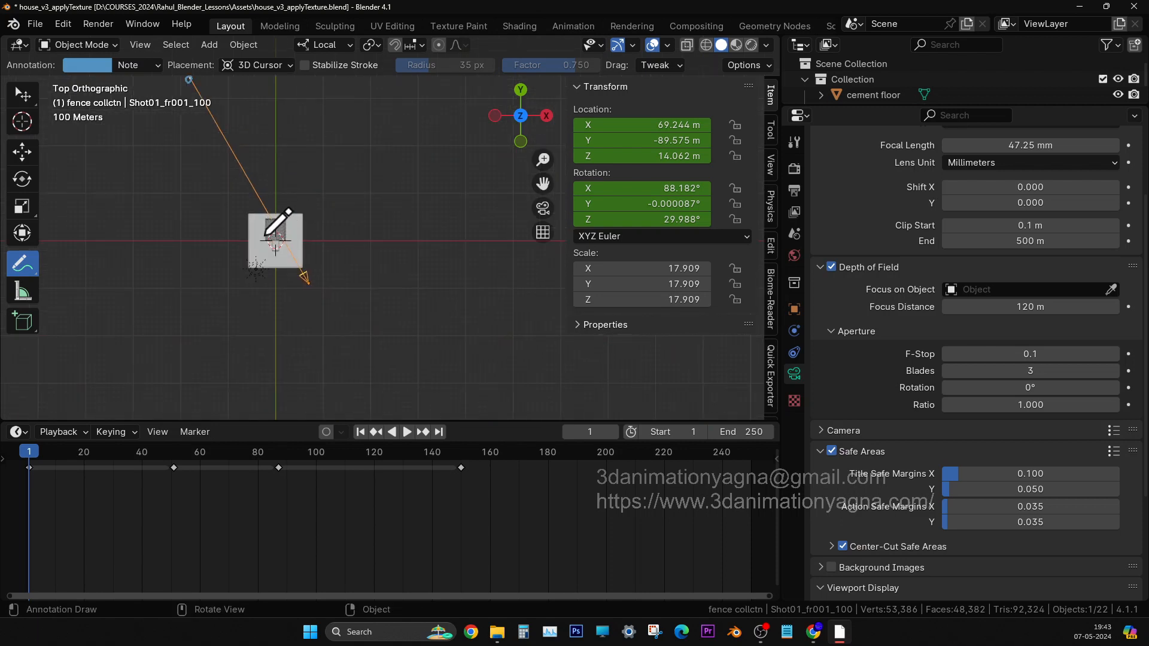
- Compare the camera with the marked end of its limit line and set the depth of field focus distance to 10 m
scroll(306, 266, up, 1)
scroll(306, 273, up, 6)
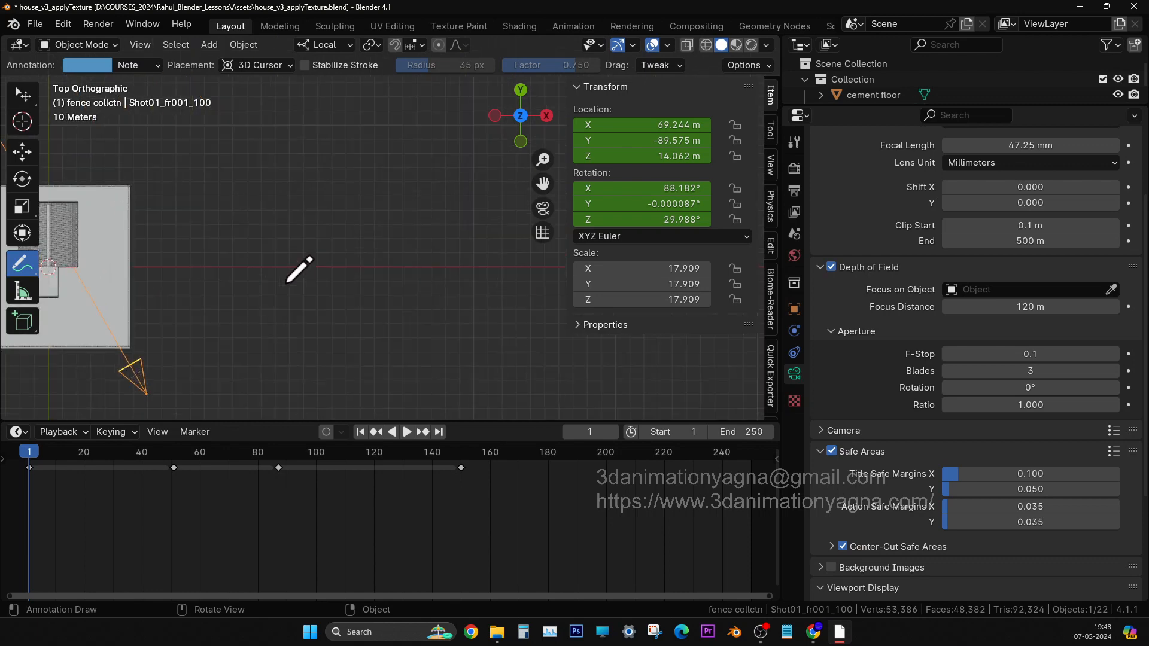
shift+middle_drag(194, 305, 460, 190)
scroll(365, 270, down, 6)
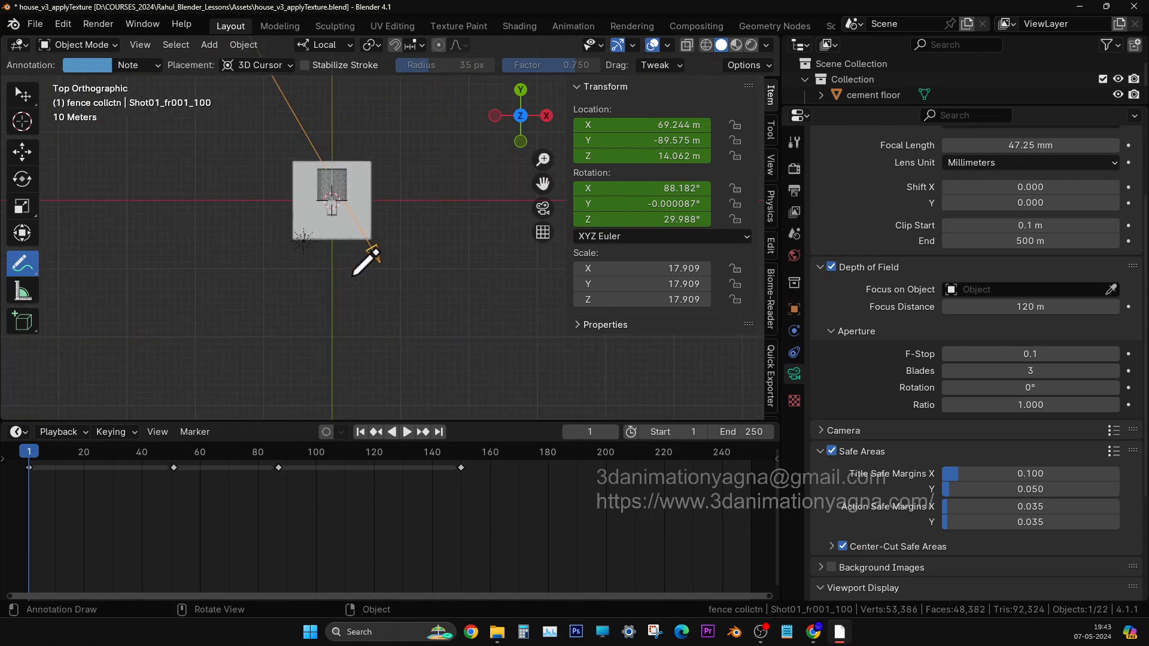
shift+middle_drag(365, 267, 366, 337)
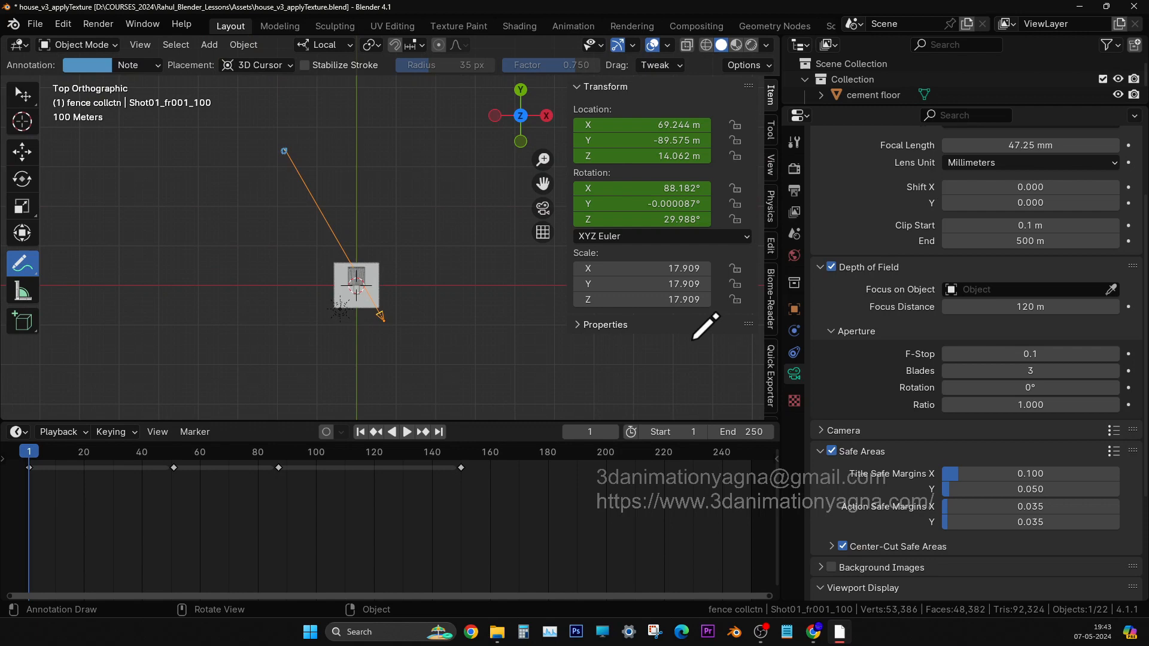
drag(1030, 306, 1014, 307)
click(1049, 307)
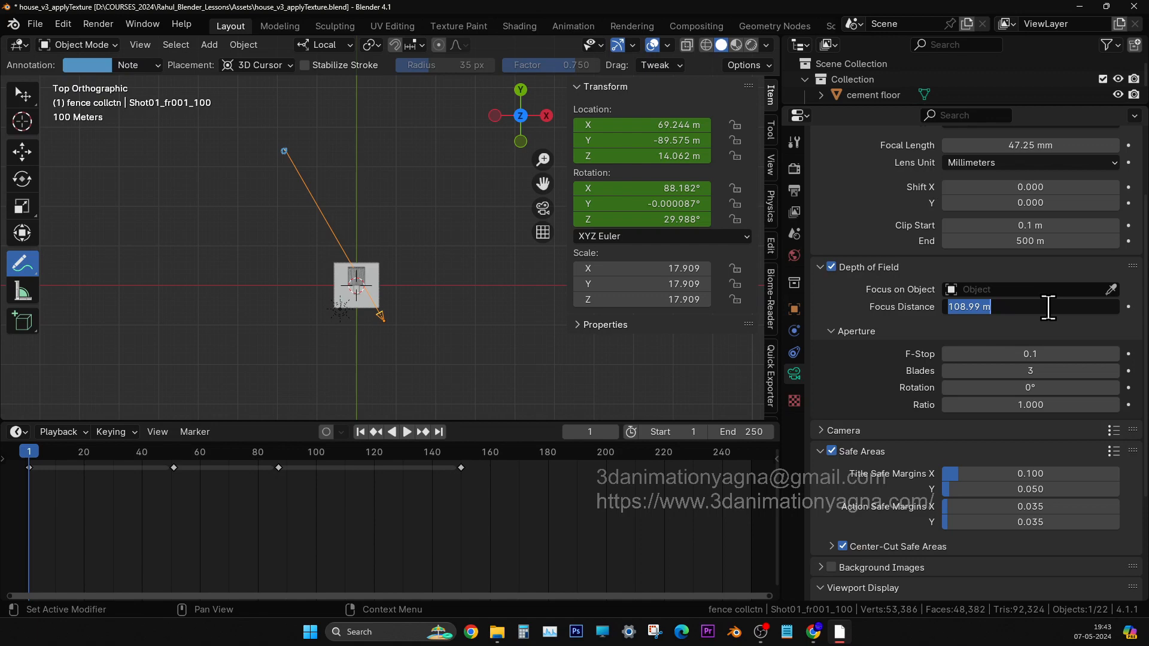
text(100)
key(Return)
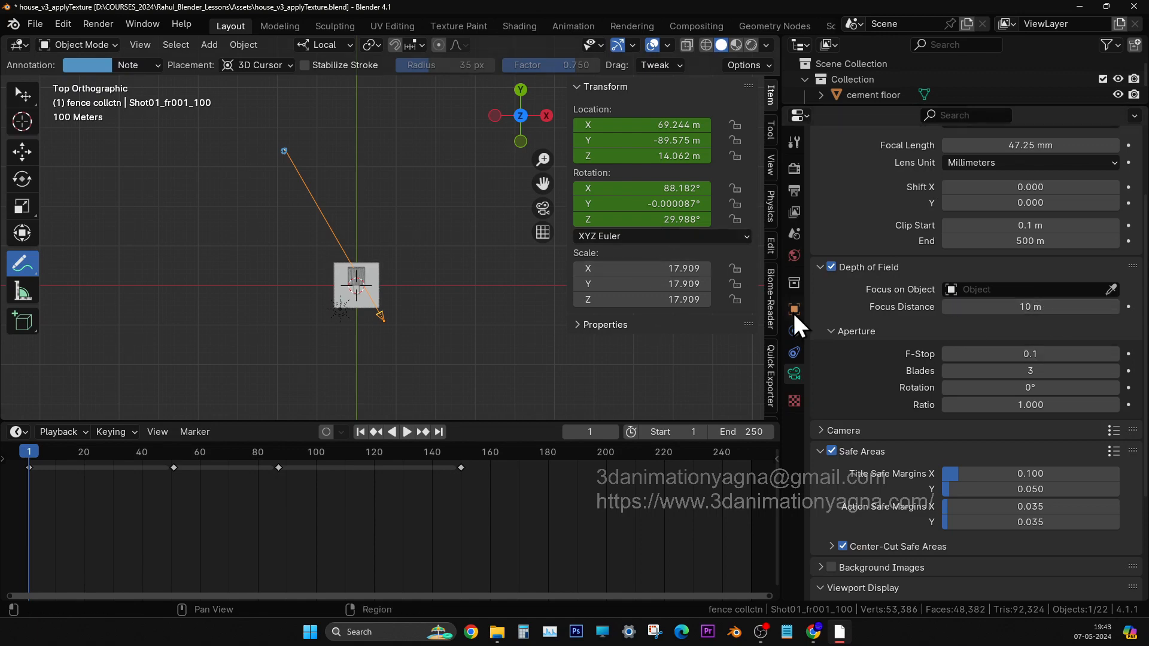
- Turn on X-ray shading in the top view around the house
scroll(358, 228, up, 3)
scroll(370, 240, up, 5)
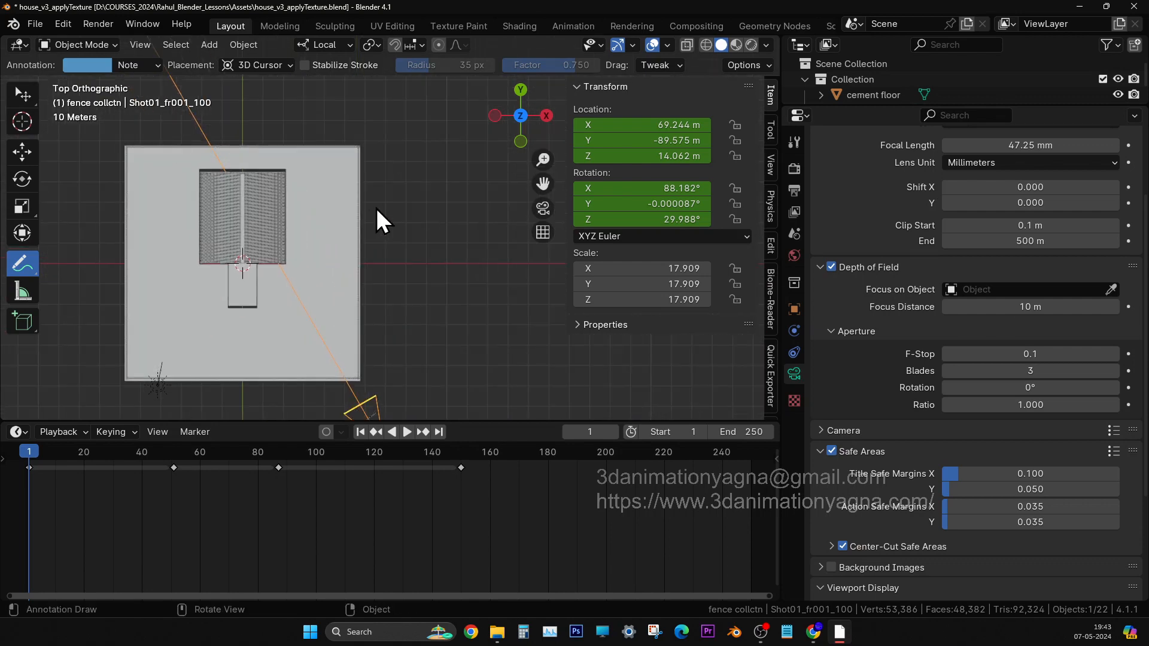
click(686, 45)
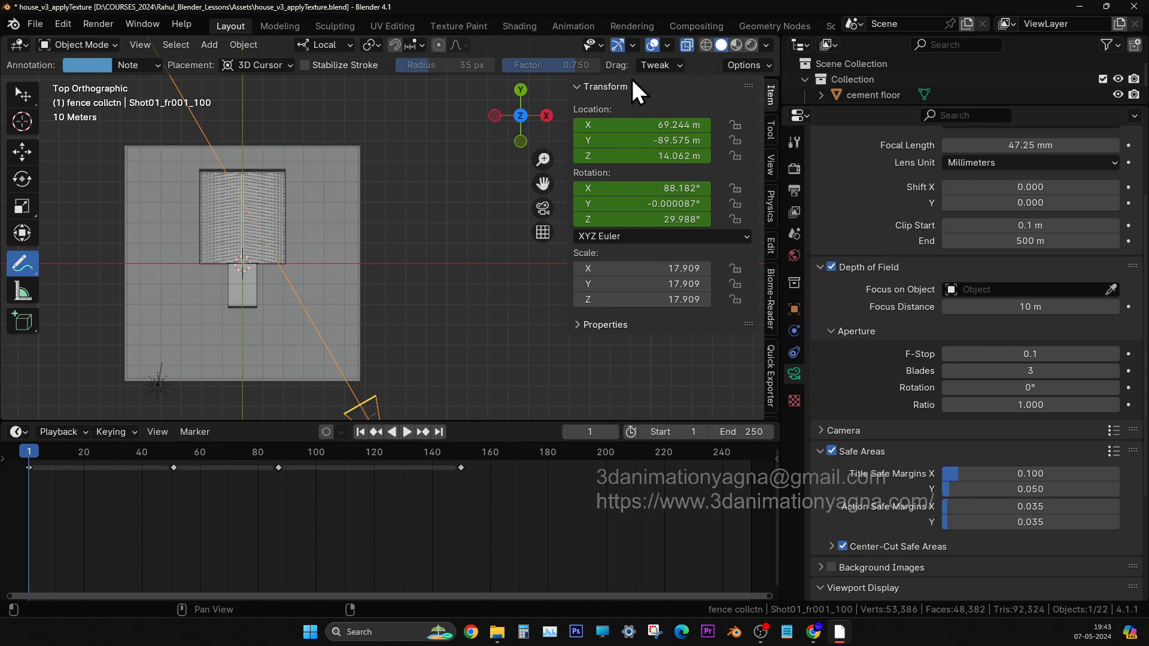
scroll(454, 202, down, 2)
scroll(443, 215, up, 3)
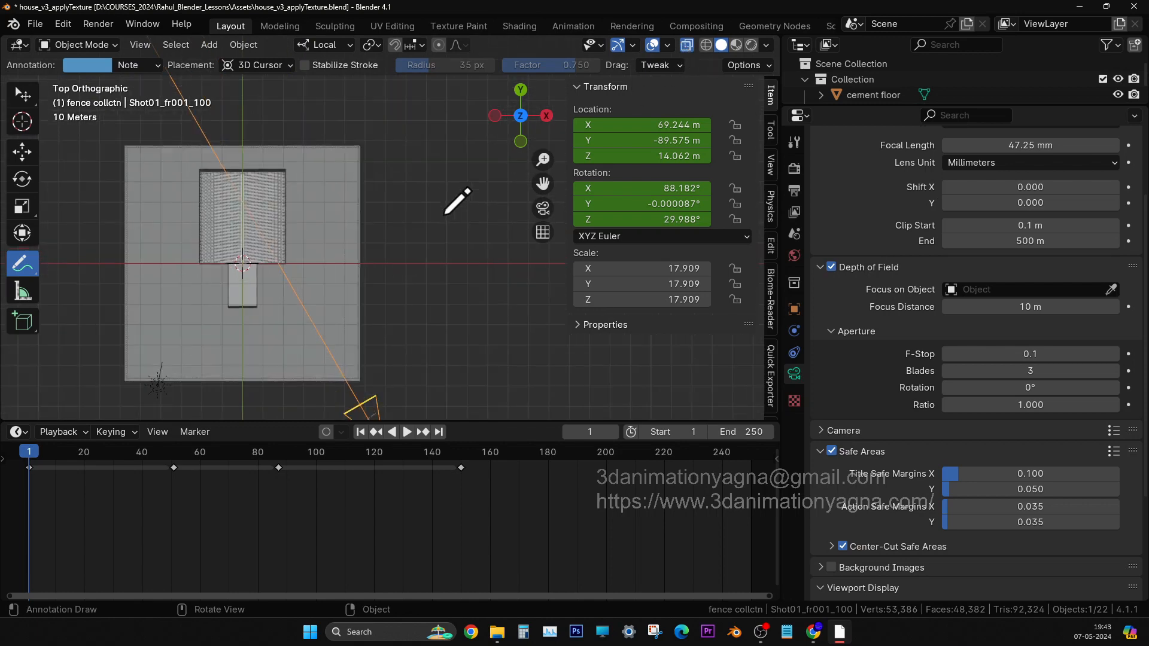
- Examine the text and focus mark inside the camera's cone, and follow the limit line past the house
shift+middle_drag(411, 277, 398, 149)
scroll(365, 243, up, 3)
shift+middle_drag(366, 240, 381, 195)
scroll(357, 296, up, 3)
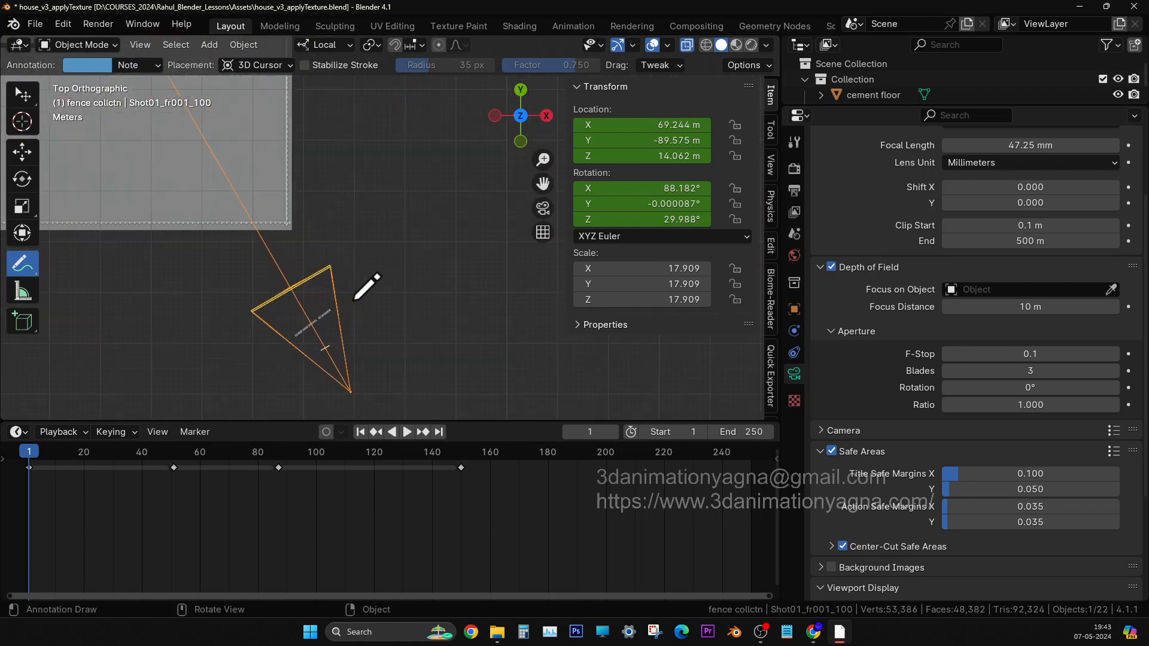
shift+middle_drag(357, 296, 377, 206)
scroll(346, 295, up, 3)
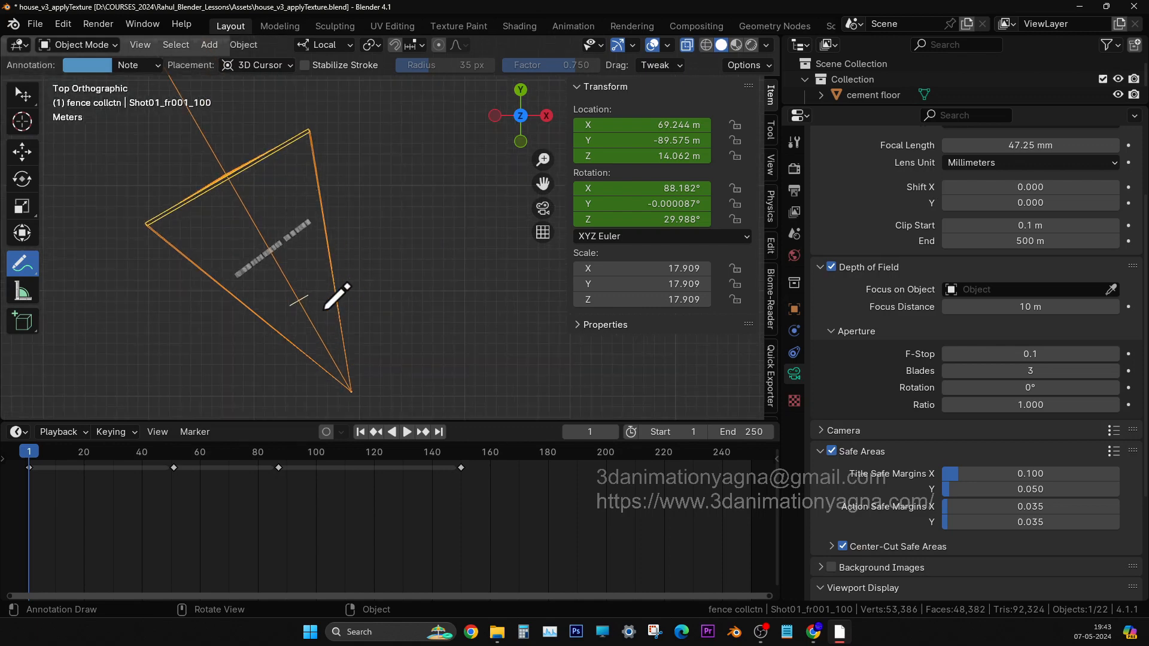
scroll(320, 246, down, 5)
shift+middle_drag(336, 238, 412, 380)
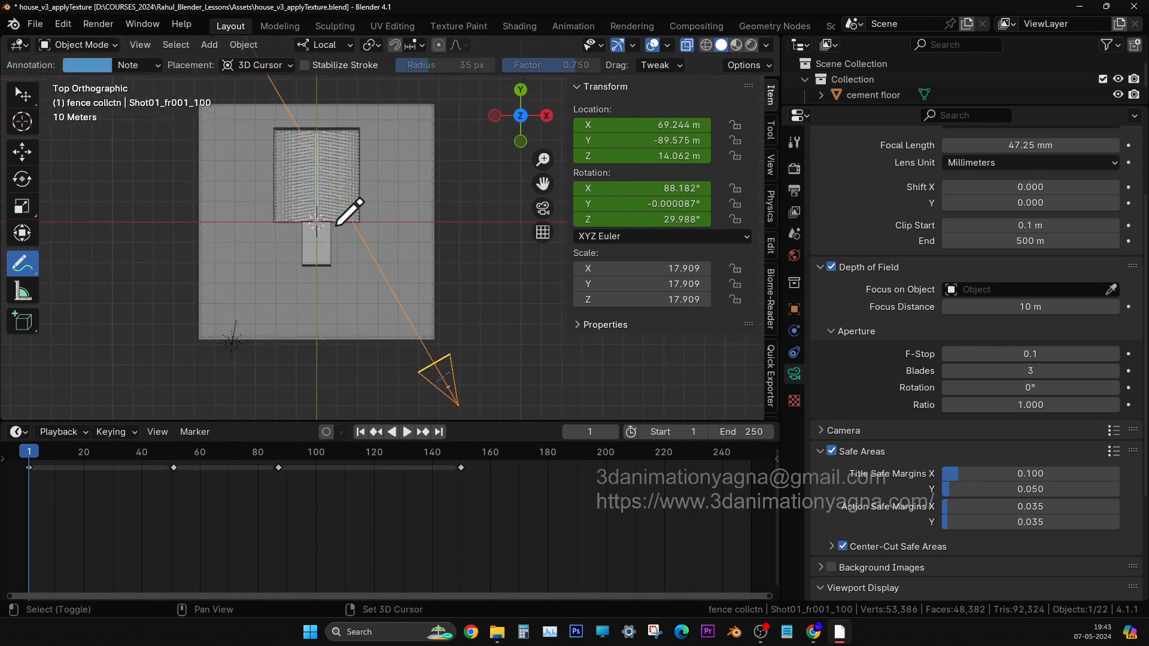
shift+middle_drag(327, 199, 374, 368)
shift+middle_drag(323, 221, 398, 401)
scroll(323, 240, up, 2)
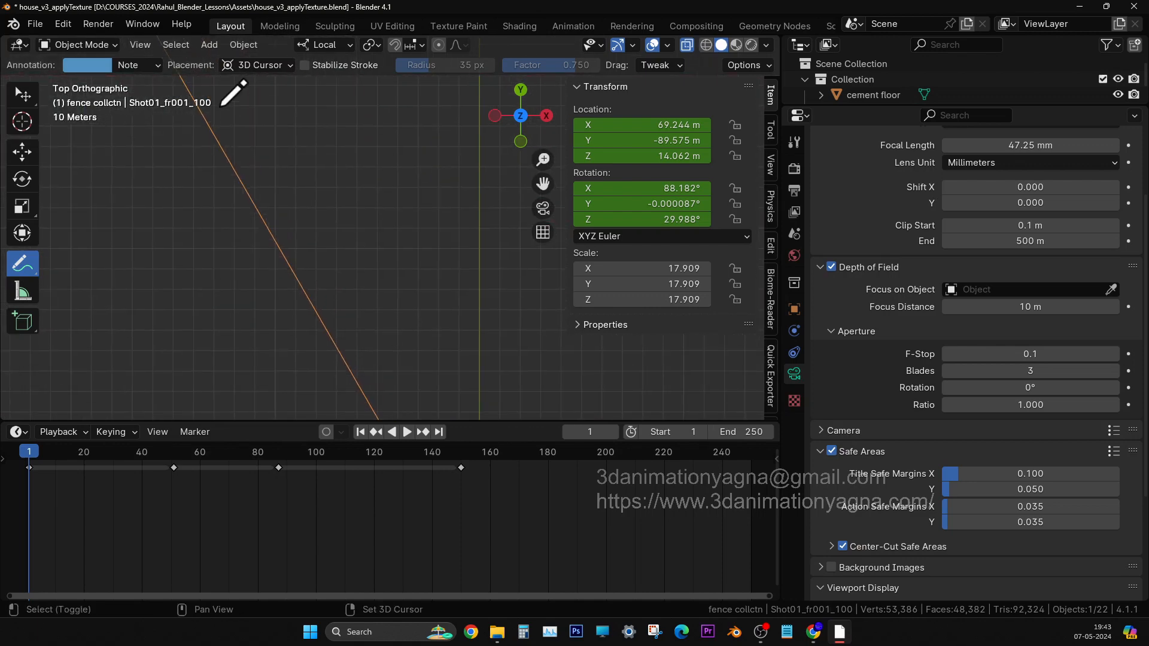
click(207, 43)
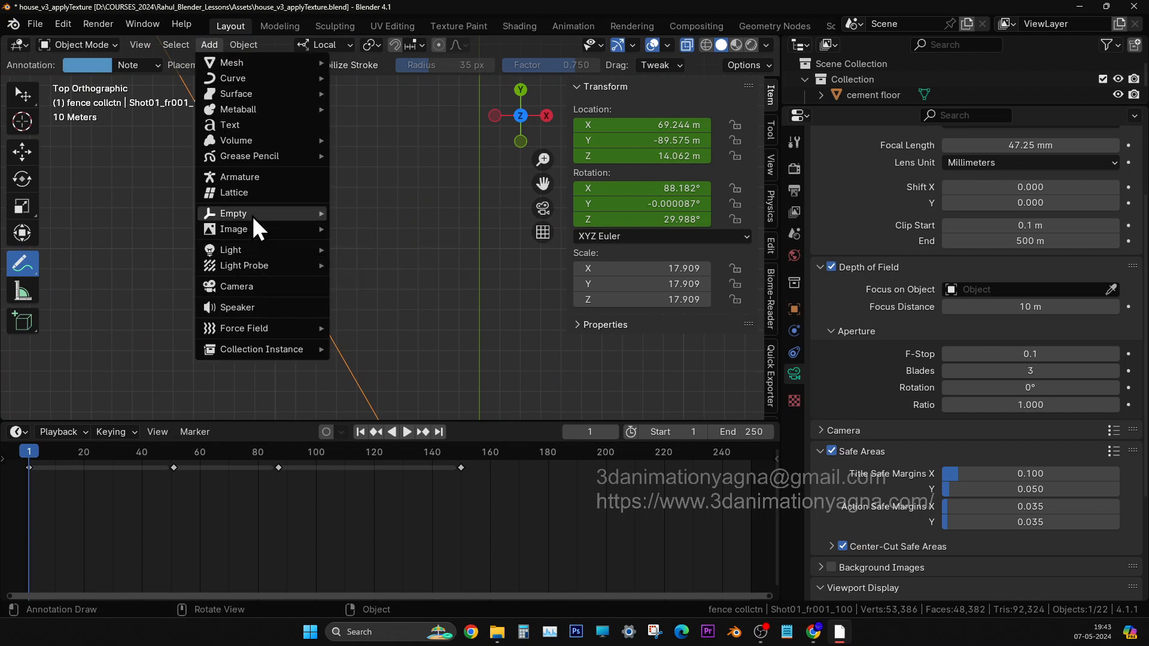
mouse_move(251, 214)
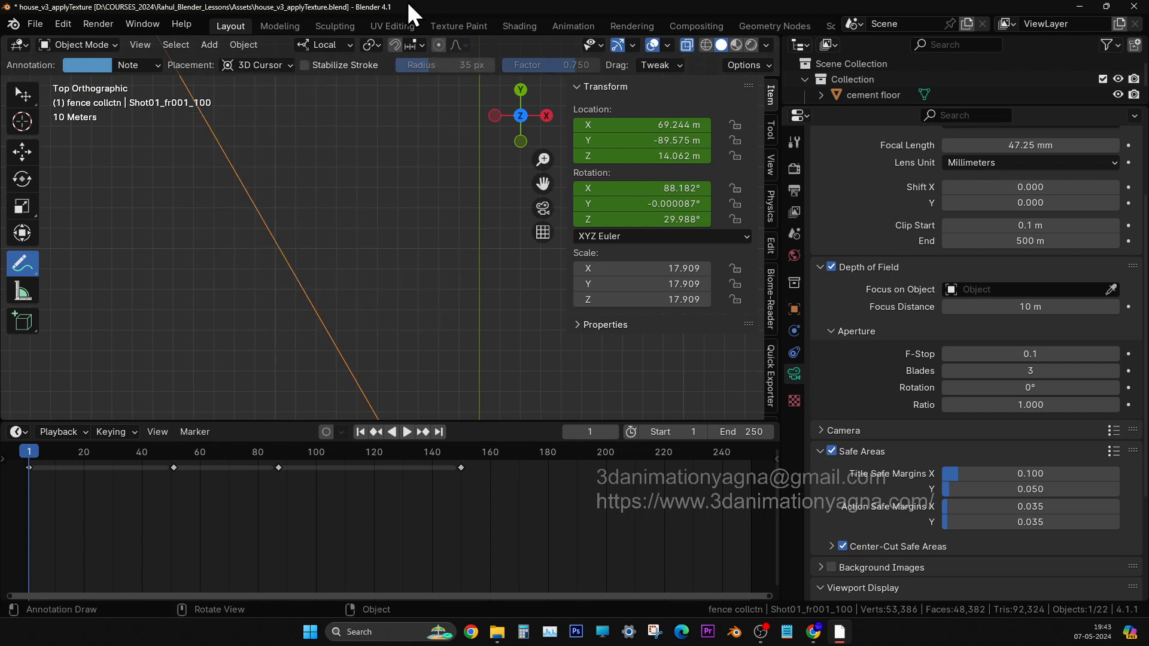
- Annotate the camera's cone with circles around the title text and the focus mark, plus an arrow pointing from the mark toward the text
scroll(380, 261, down, 3)
shift+middle_drag(435, 370, 349, 205)
scroll(364, 322, up, 3)
shift+middle_drag(399, 361, 387, 209)
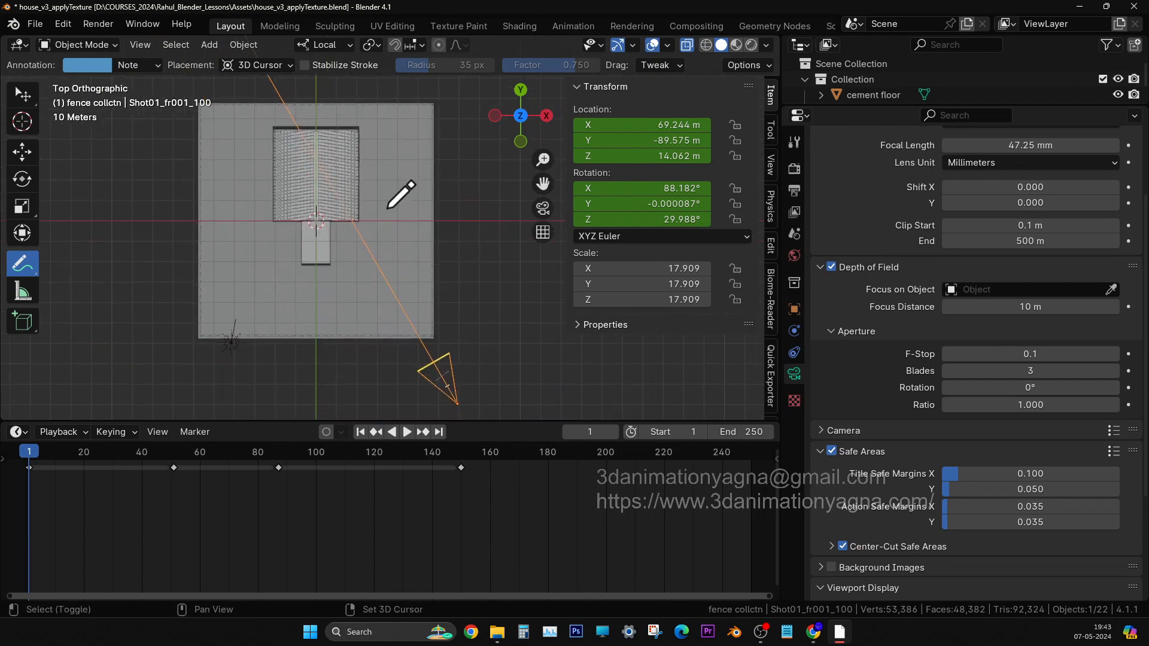
scroll(400, 302, up, 2)
shift+middle_drag(401, 304, 377, 220)
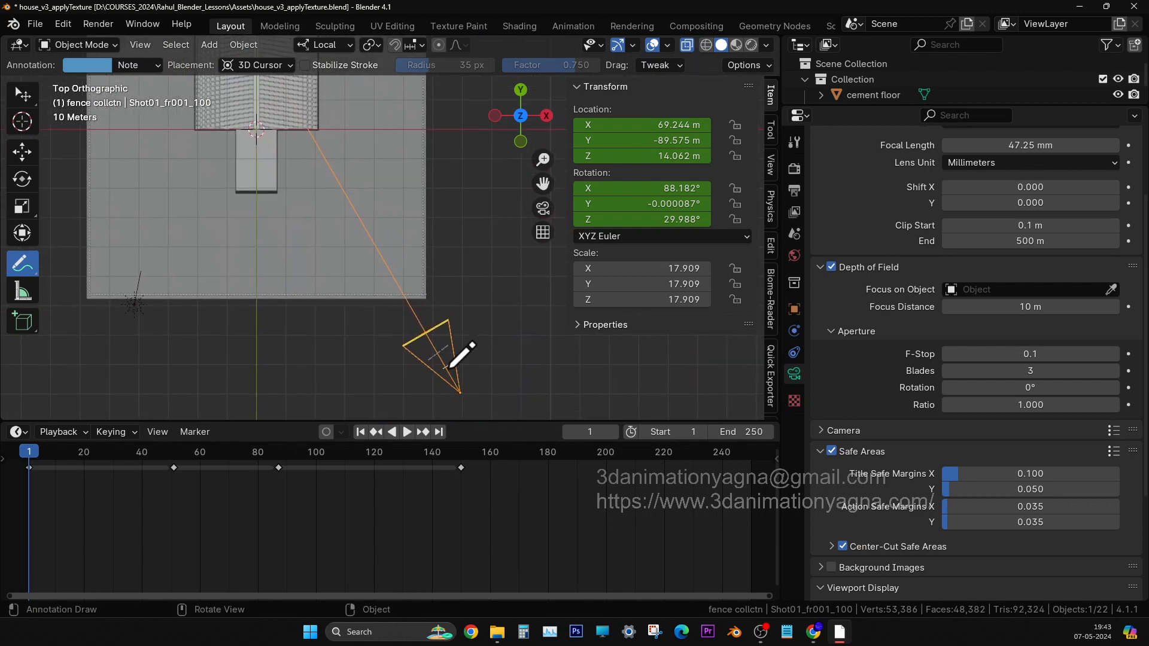
shift+middle_drag(461, 351, 386, 263)
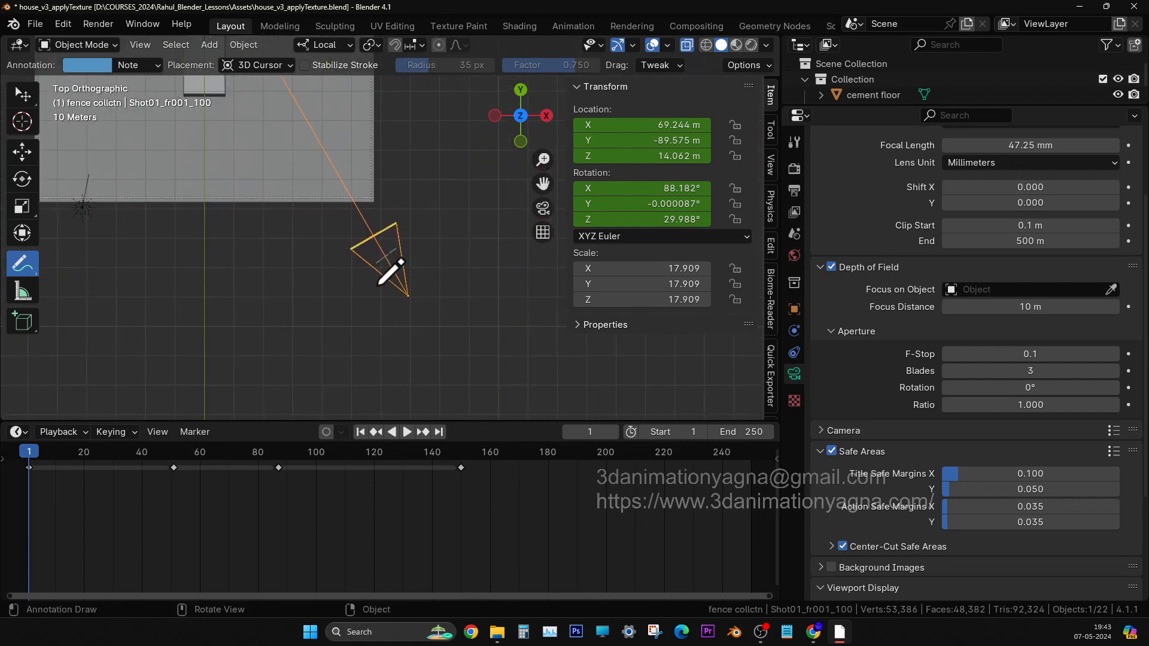
scroll(395, 281, up, 4)
shift+middle_drag(417, 349, 404, 269)
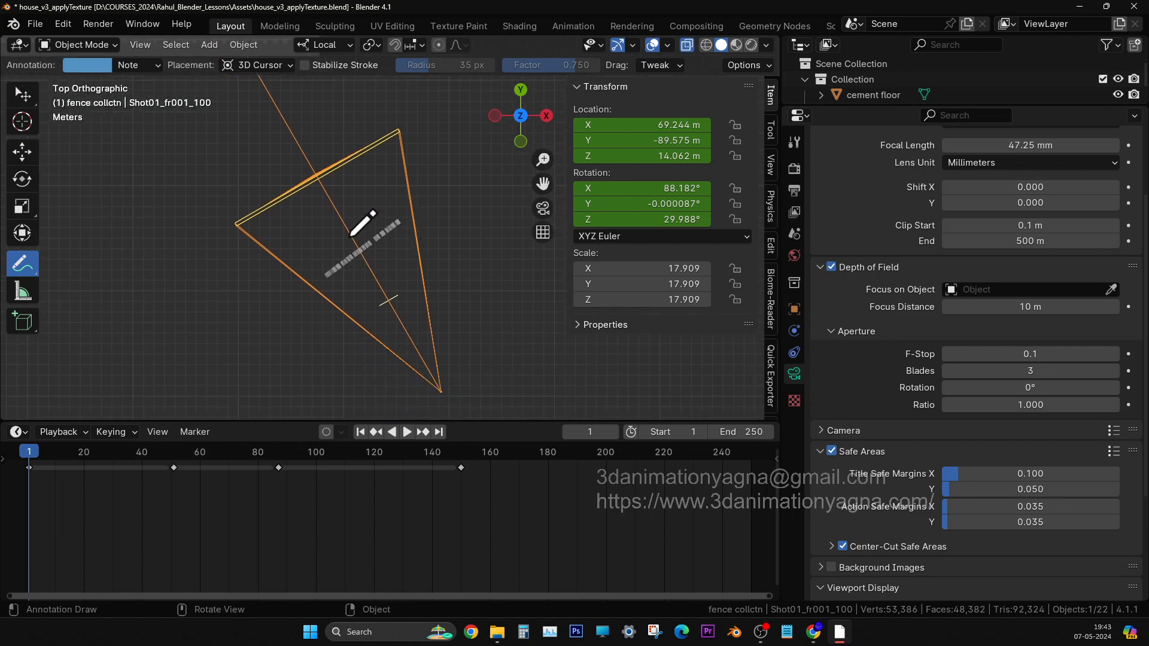
mouse_move(342, 237)
mouse_down()
mouse_move(316, 274)
mouse_move(372, 259)
mouse_move(409, 217)
mouse_move(347, 238)
mouse_up()
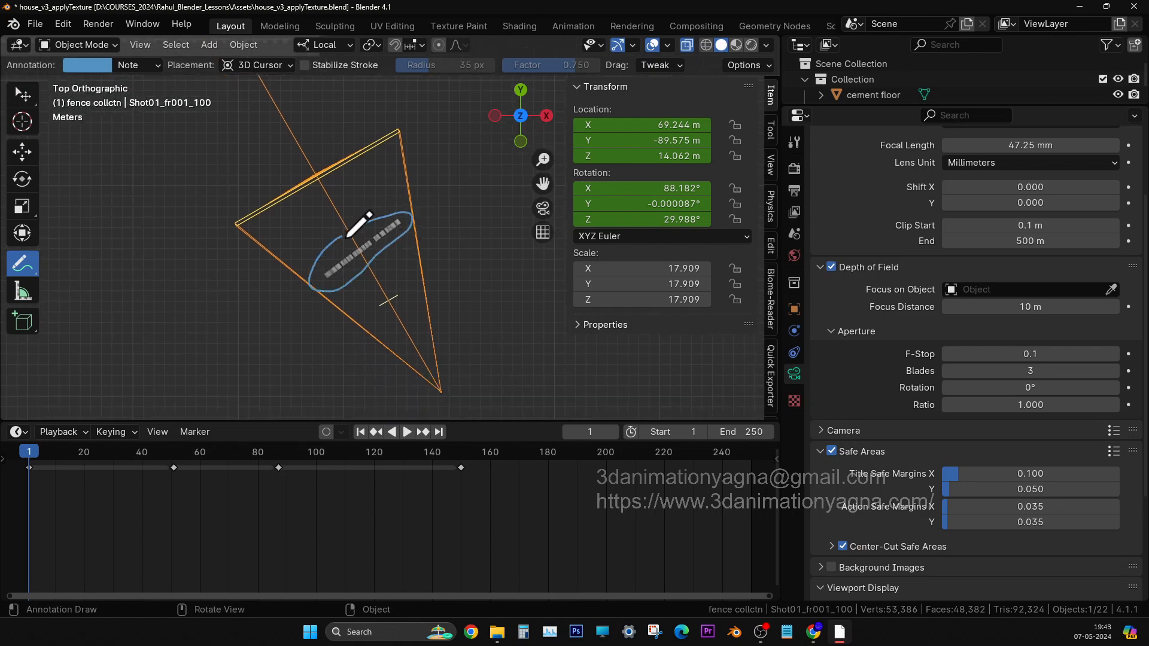
mouse_move(377, 292)
mouse_down()
mouse_move(405, 286)
mouse_move(390, 263)
mouse_up()
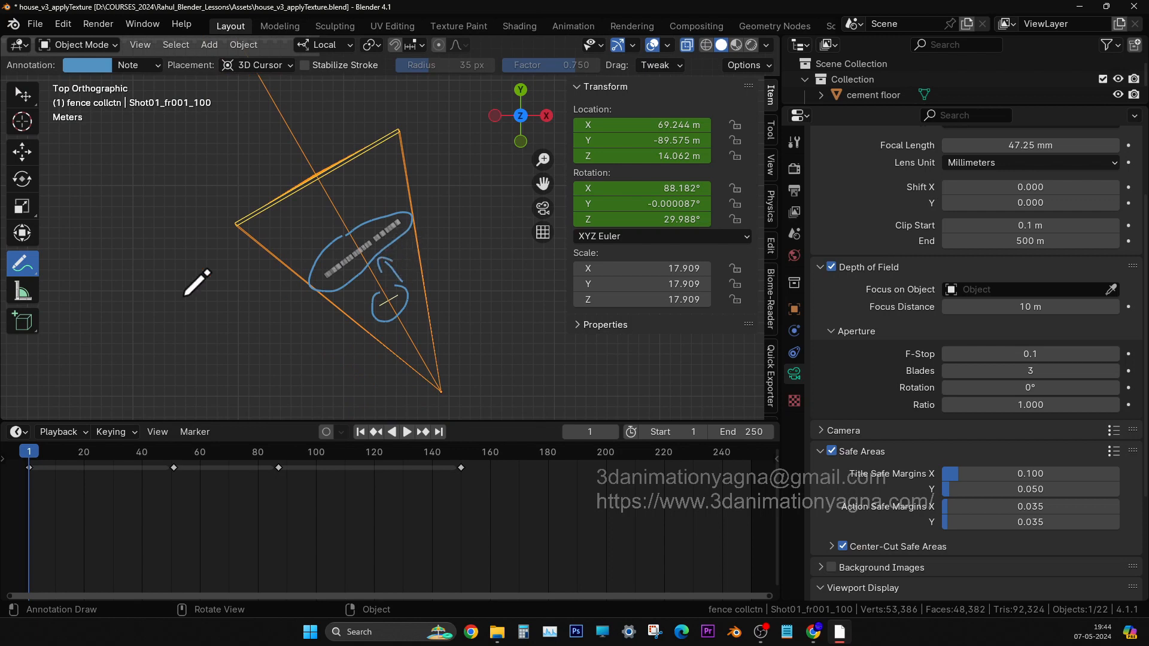
- Erase the annotations around the title text and focus mark and switch to the Move tool
mouse_move(27, 282)
mouse_down()
mouse_move(102, 333)
mouse_move(105, 361)
mouse_up()
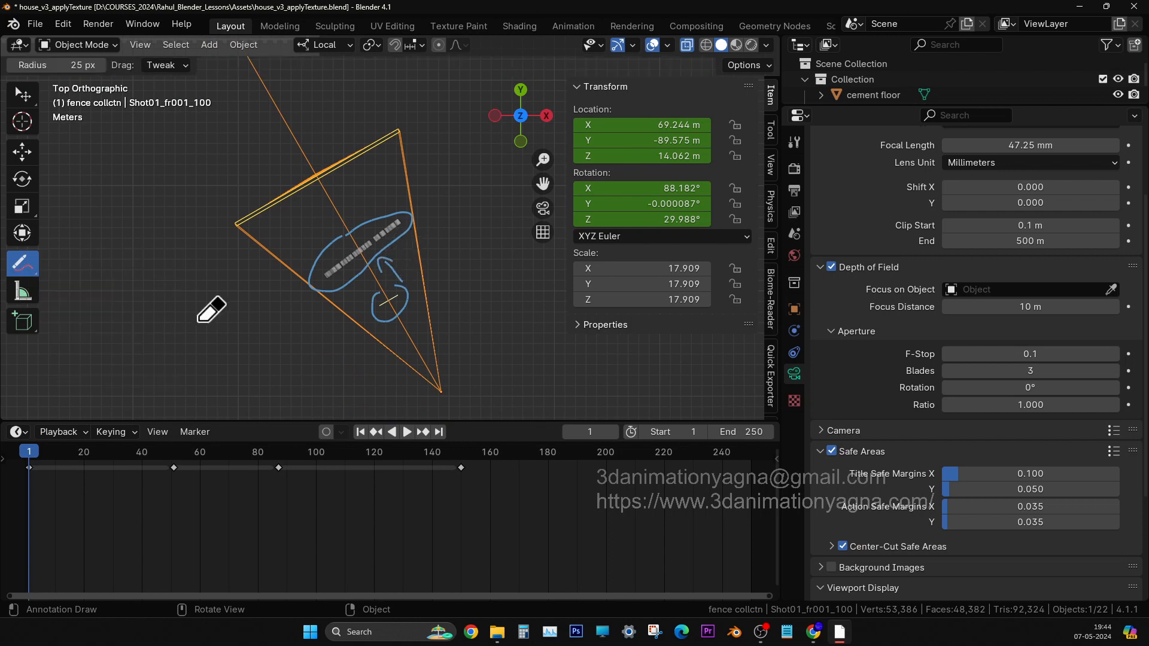
mouse_move(210, 323)
mouse_down()
mouse_move(375, 198)
mouse_move(344, 276)
mouse_move(372, 326)
mouse_move(438, 276)
mouse_move(326, 320)
mouse_up()
click(22, 152)
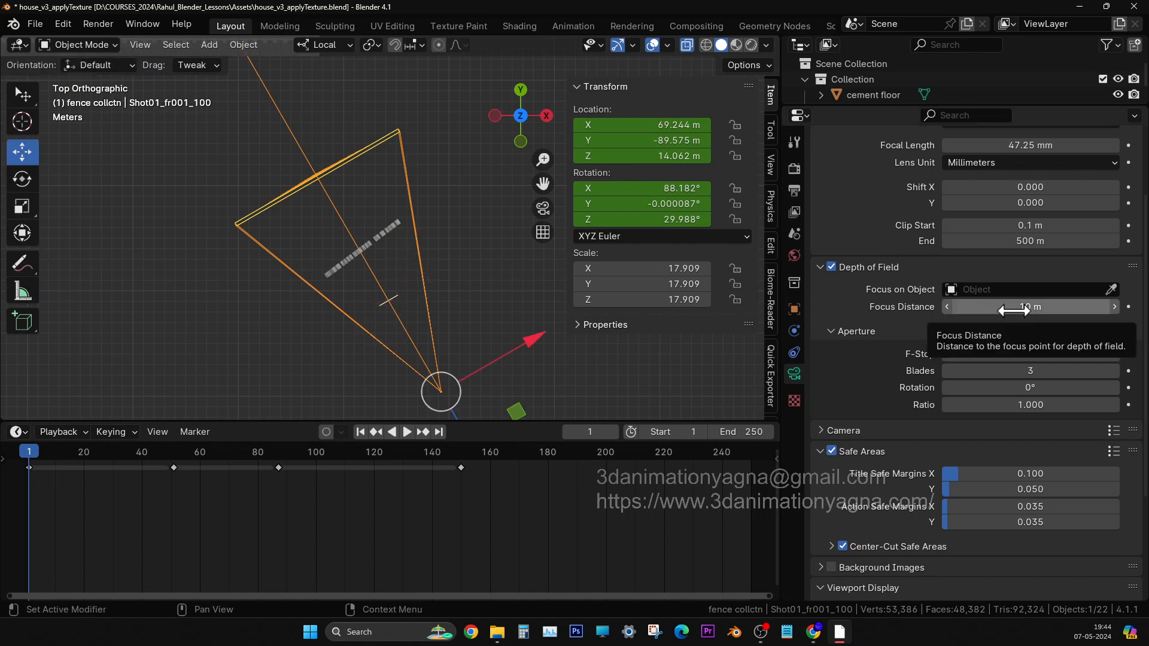
- Set the depth of field focus distance to 11 m and compare the focus mark with the title text in a maximized viewport
drag(1013, 310, 1034, 309)
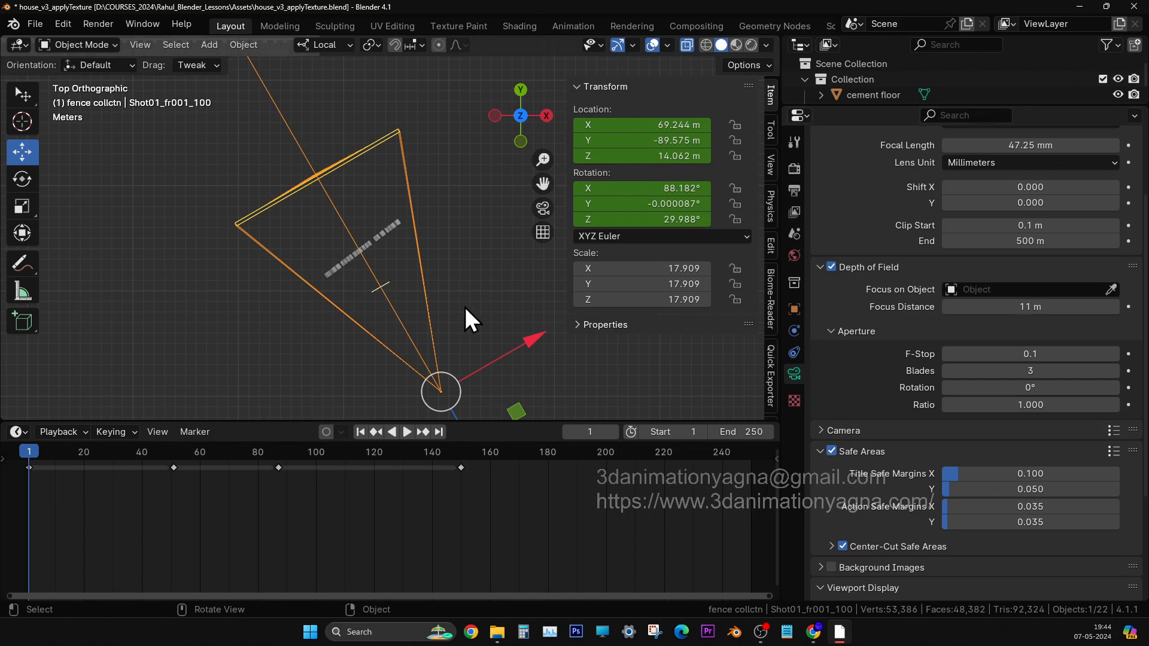
key(ctrl+space)
shift+middle_drag(691, 383, 551, 300)
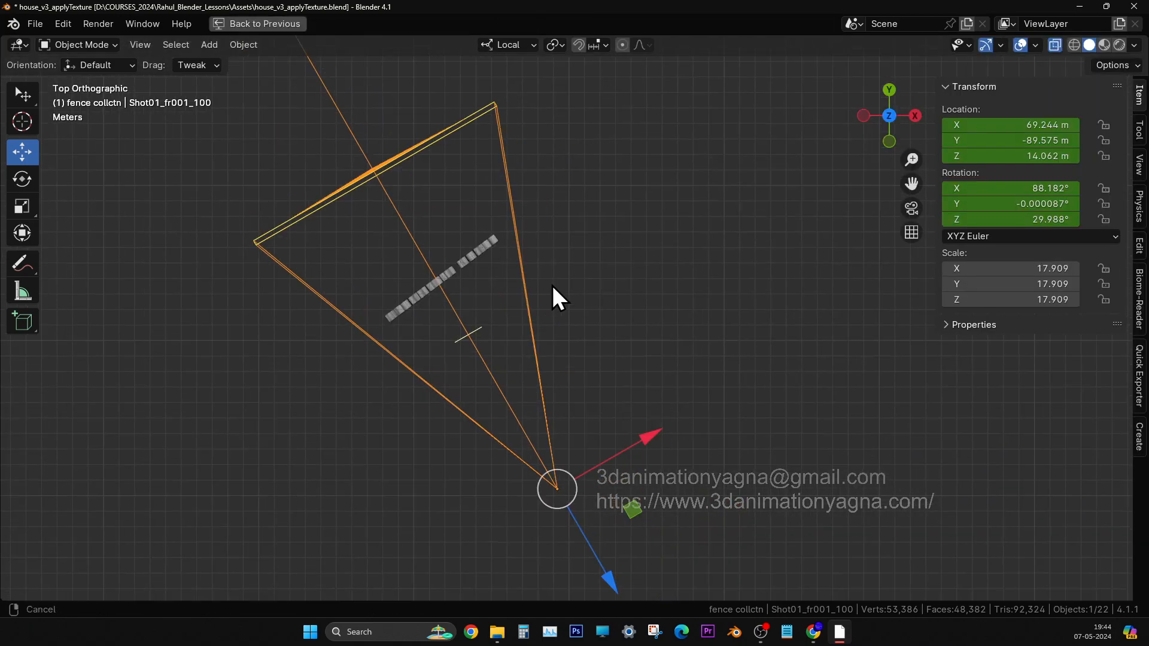
key(ctrl+space)
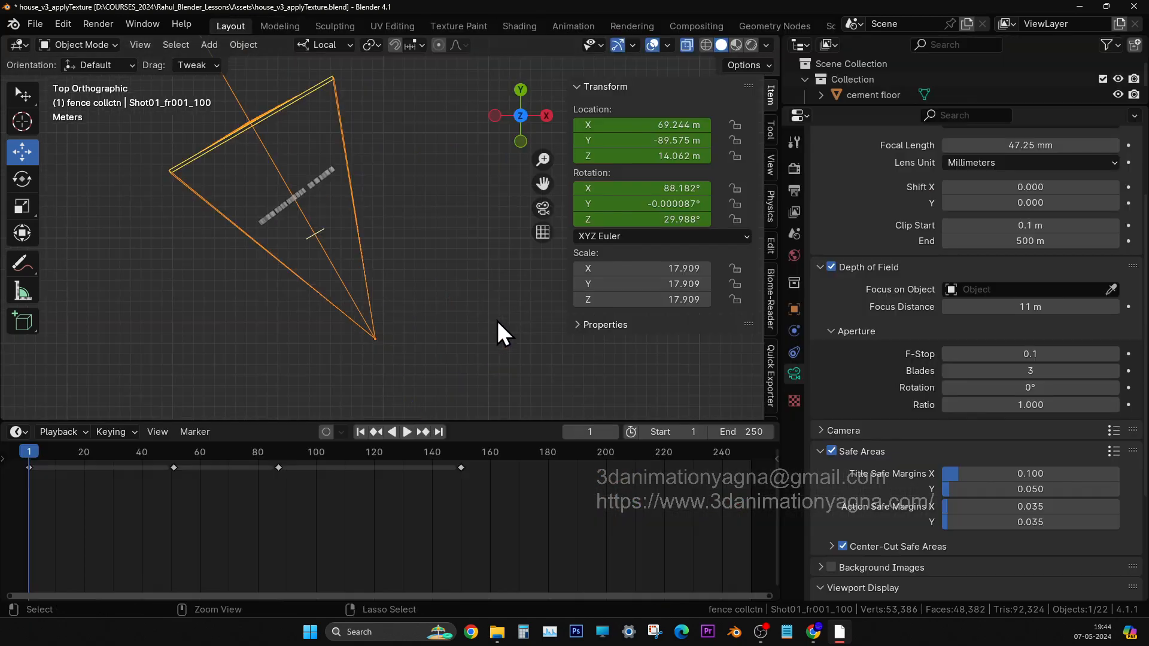
- Enlarge the 3D viewport over the timeline and set the depth of field focus distance to 15 m
drag(529, 414, 574, 545)
scroll(454, 324, up, 1)
scroll(454, 325, up, 2)
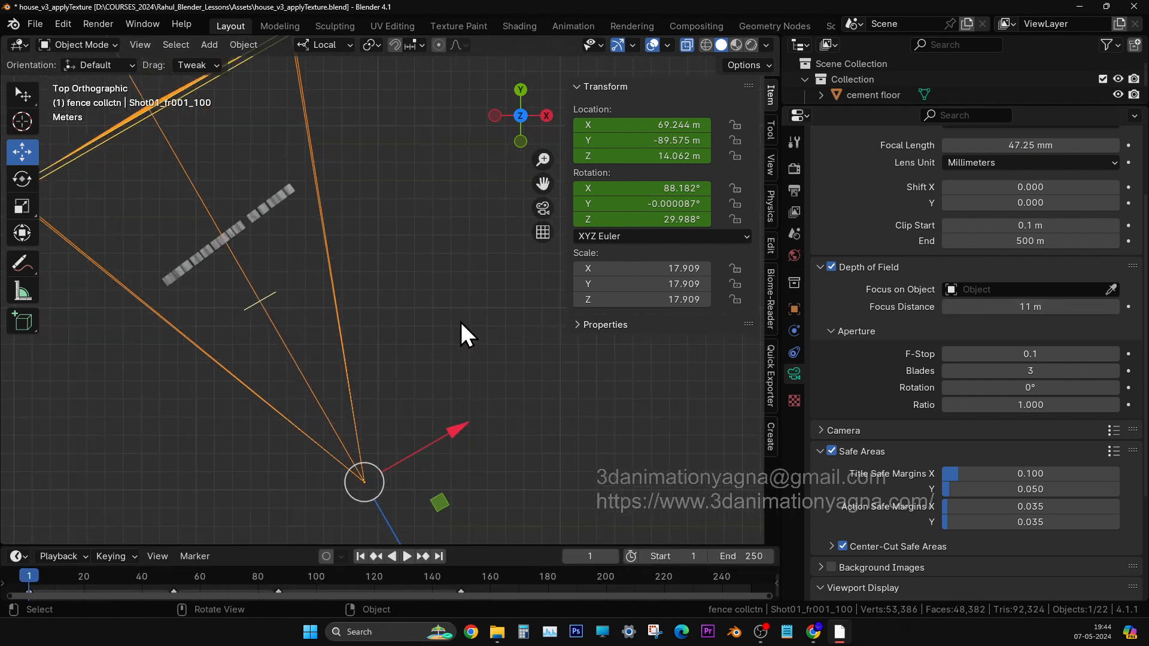
drag(1045, 308, 1084, 308)
- Look through the shot camera, turn off X-ray, and switch the viewport to Rendered shading
key(KP_0)
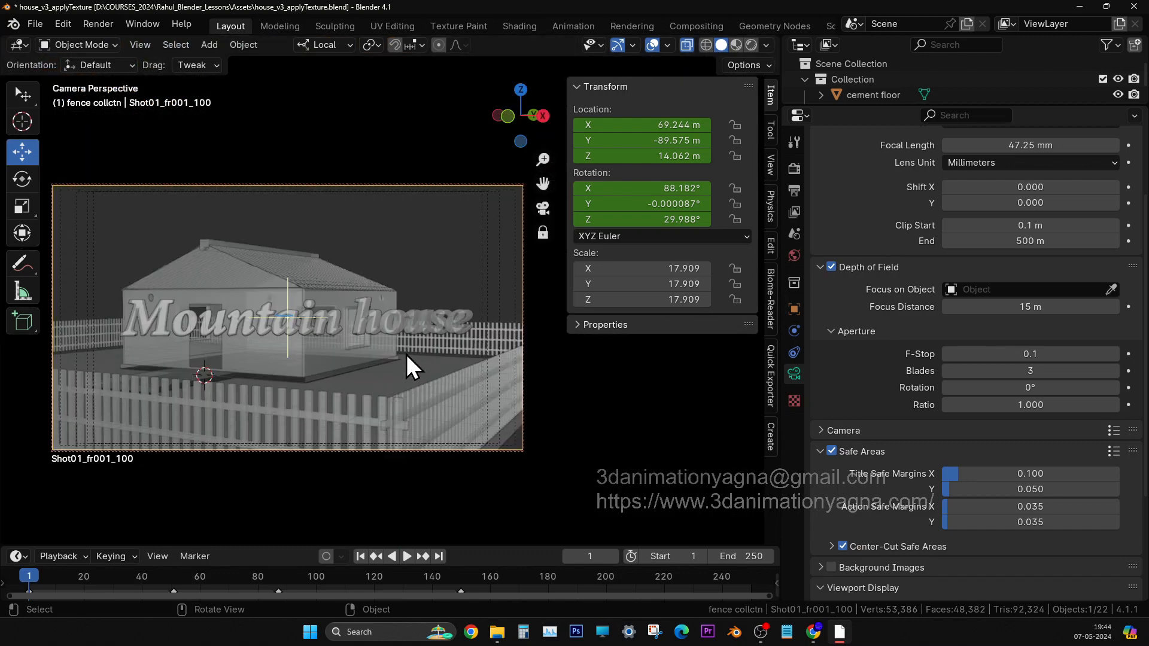
click(688, 46)
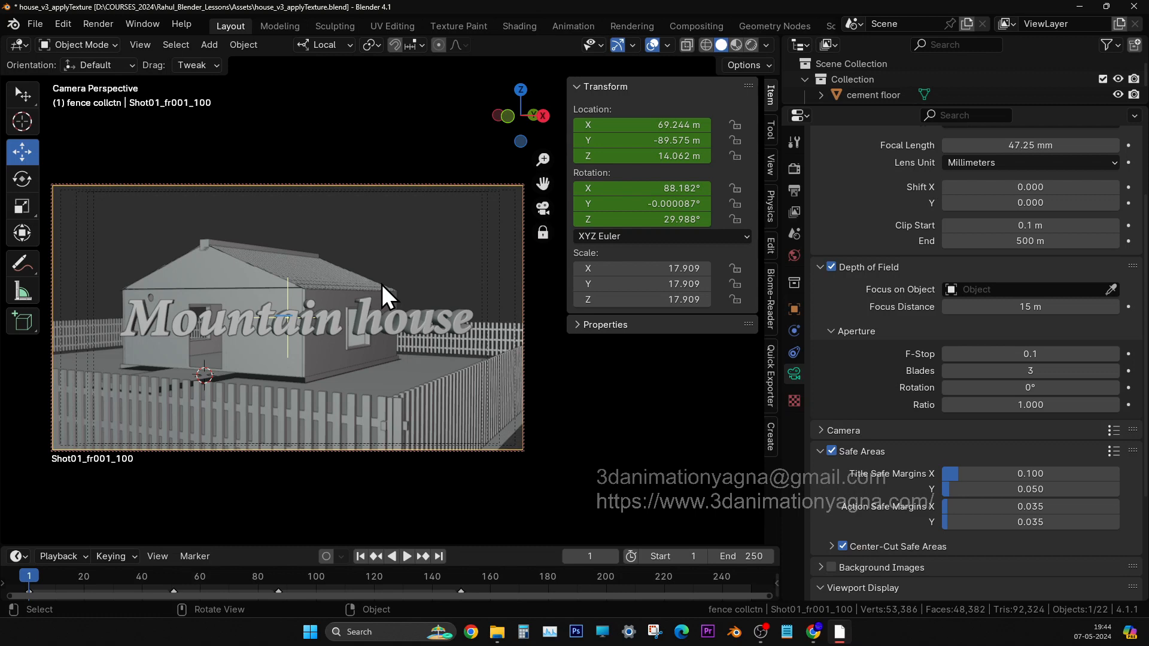
key(z)
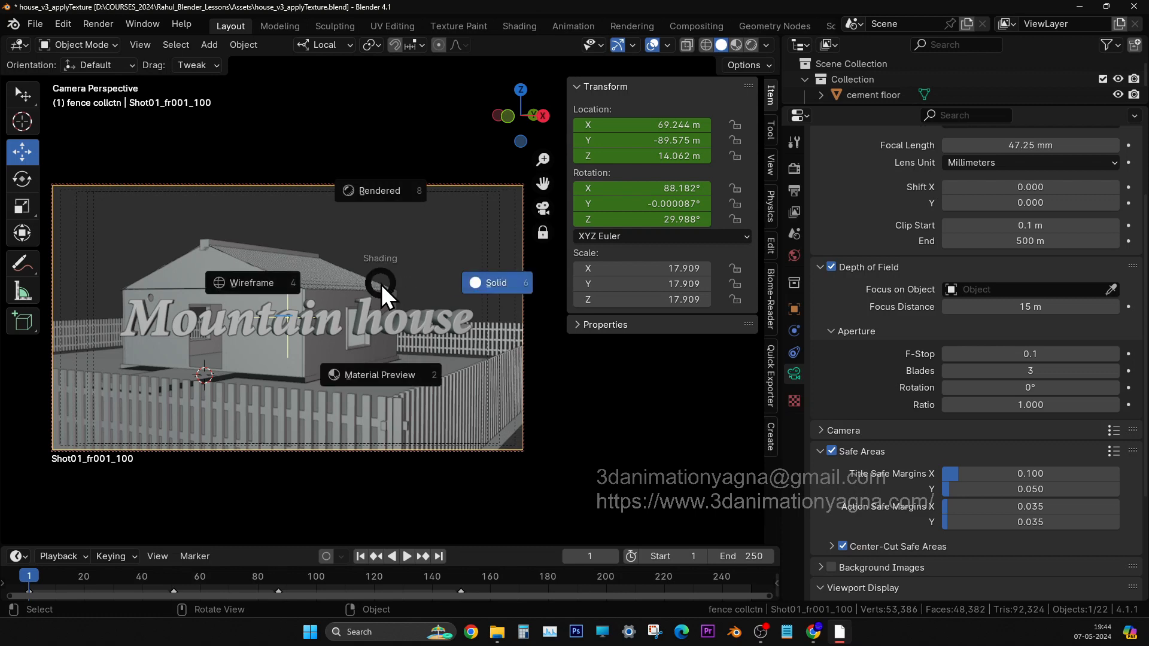
click(365, 191)
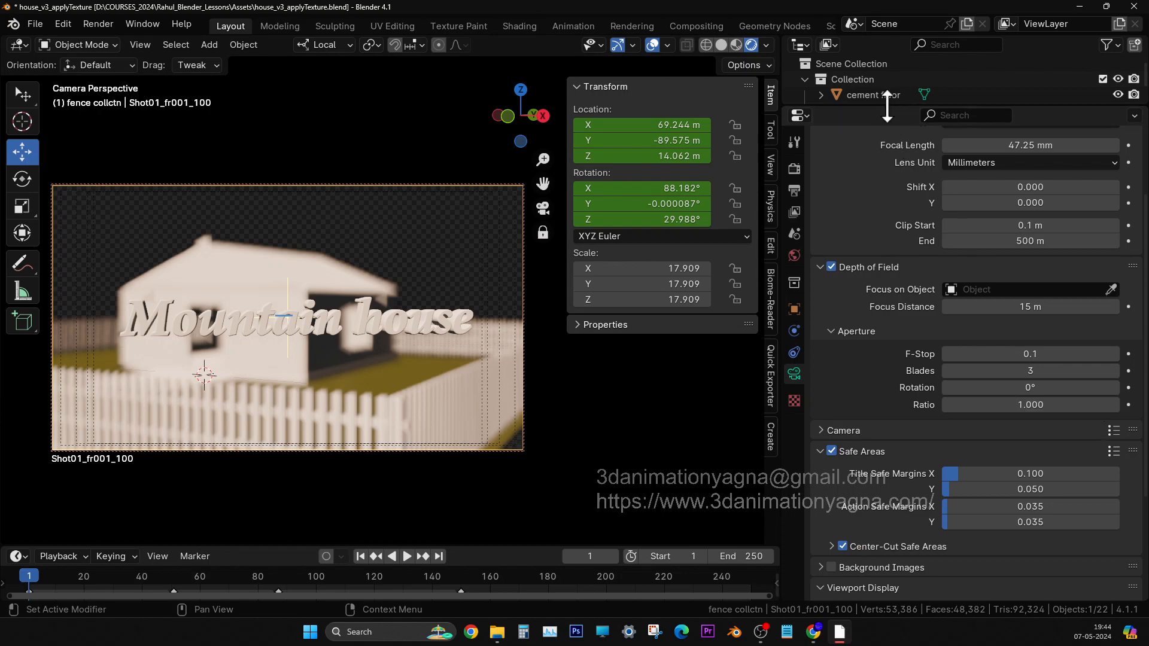
- Widen the properties editor and refit the camera frame in the narrower viewport with the camera unlocked, re-enabling Camera to View at the end
key(n)
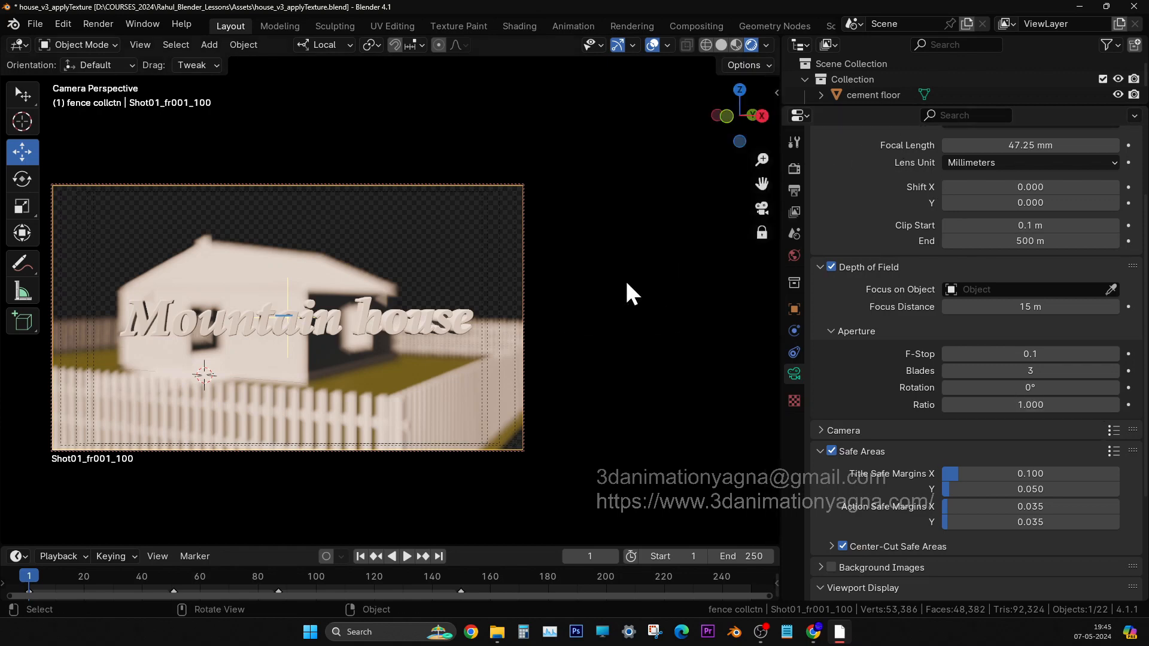
drag(779, 237, 619, 88)
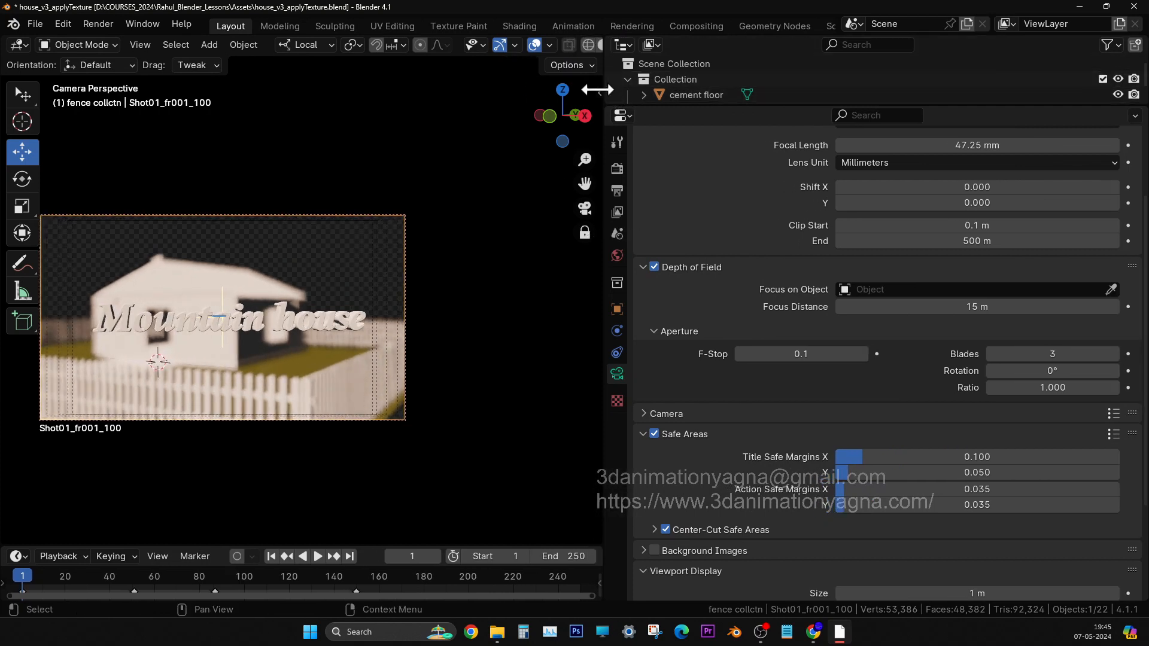
key(n)
click(592, 170)
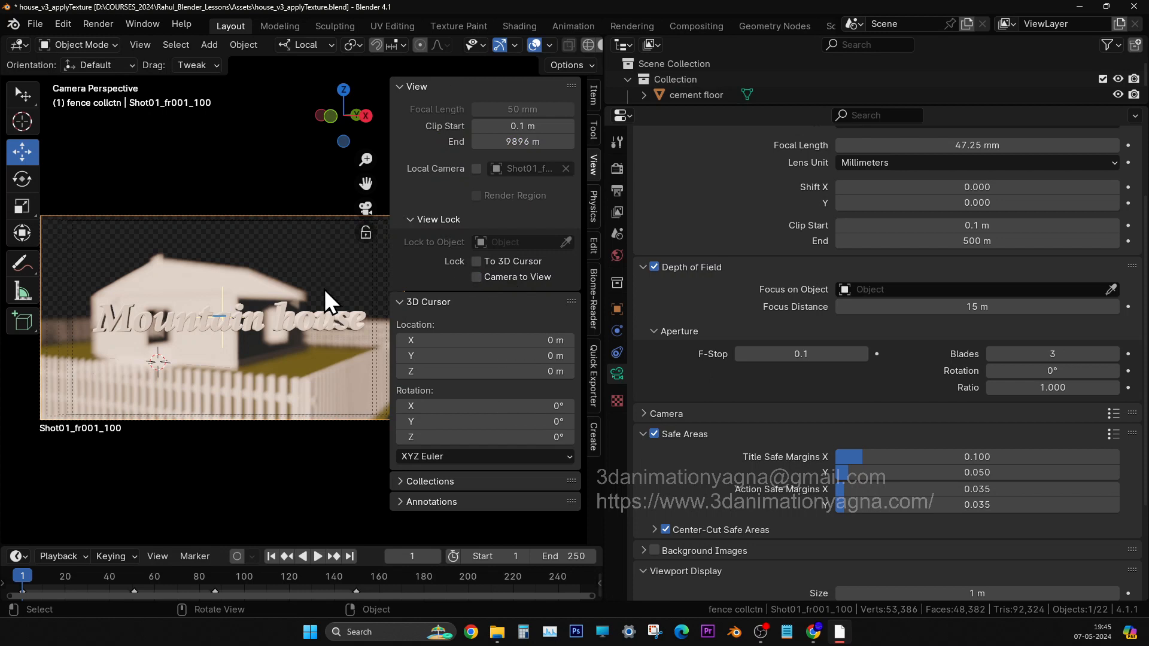
scroll(325, 288, up, 1)
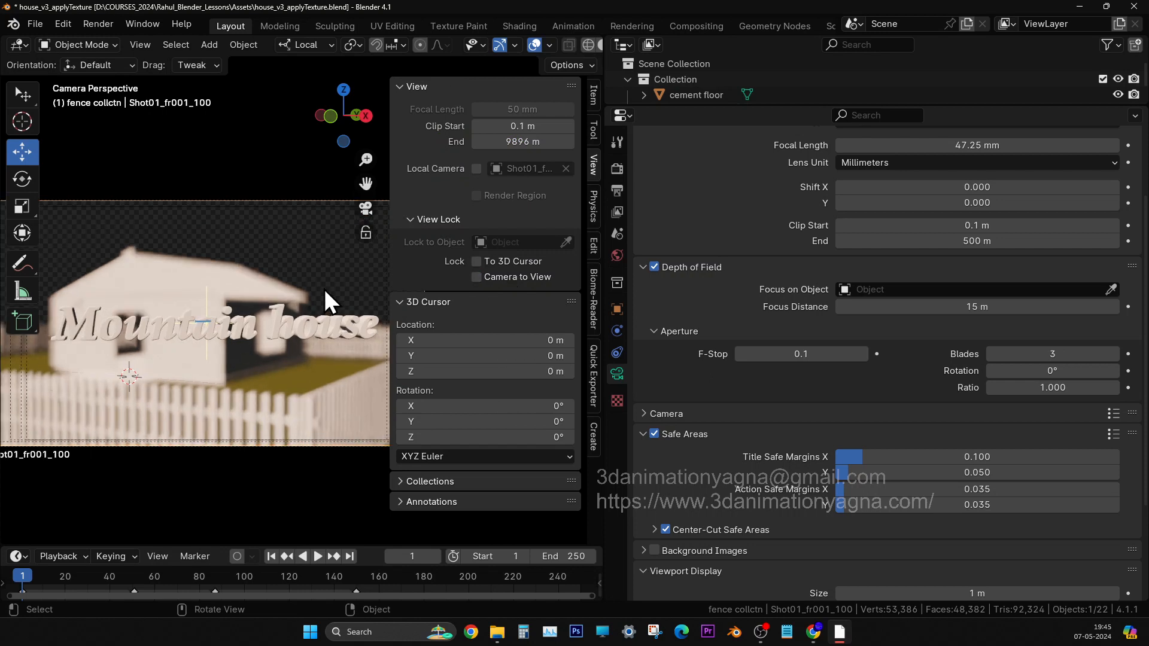
shift+middle_drag(324, 288, 473, 279)
click(498, 275)
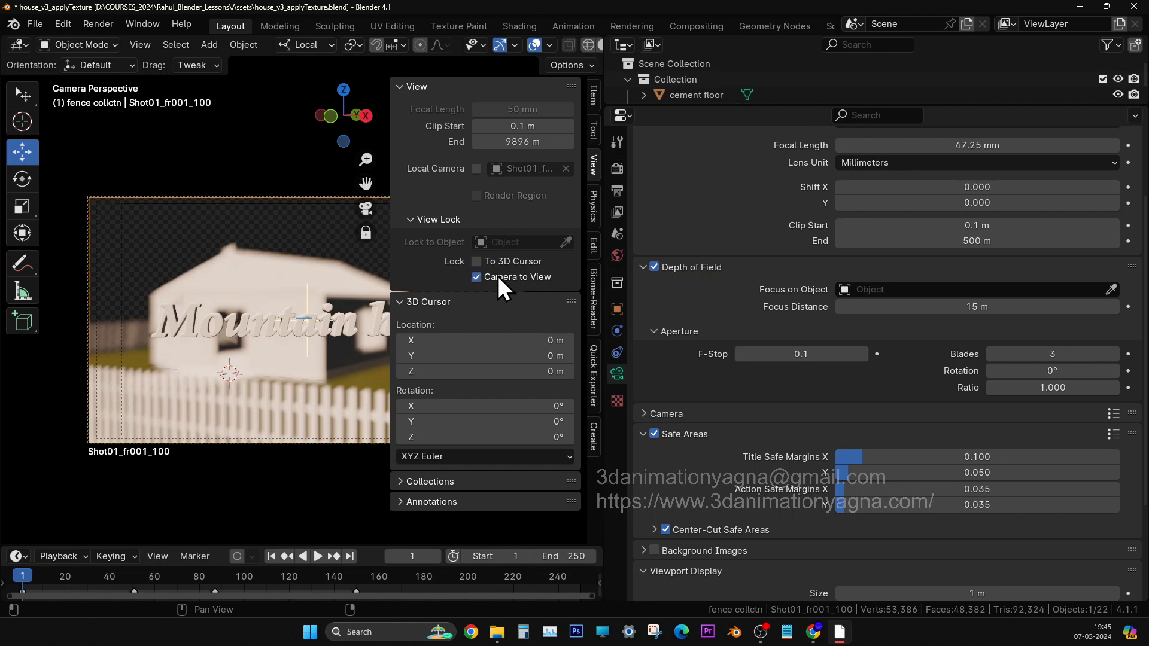
key(n)
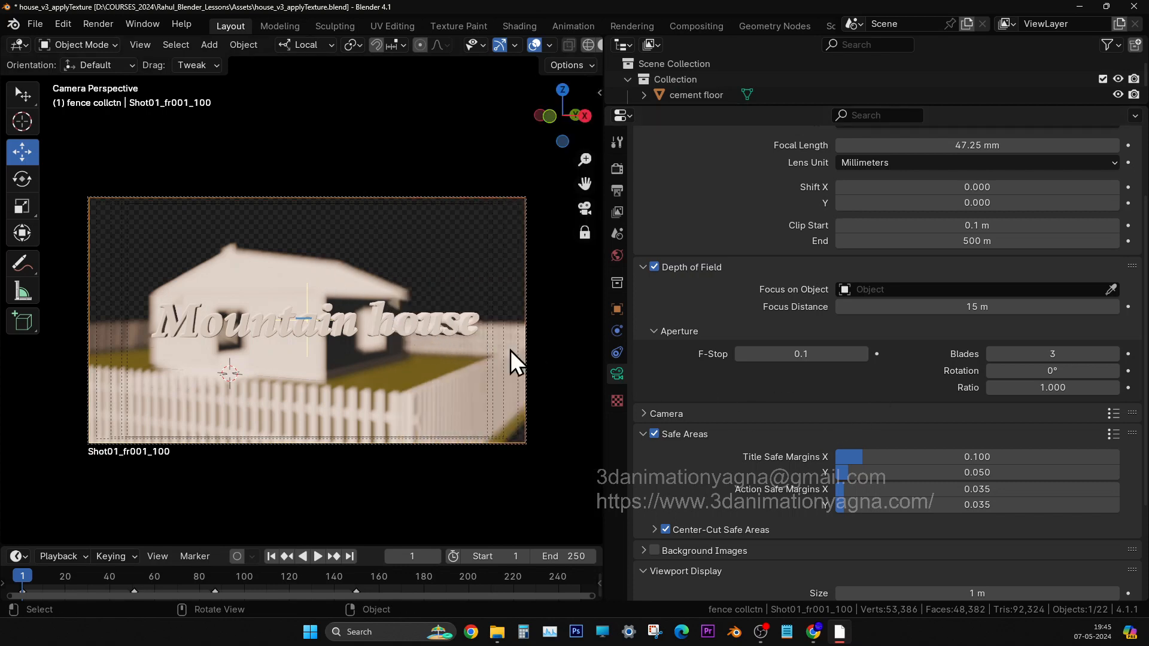
scroll(929, 353, up, 2)
scroll(917, 336, down, 3)
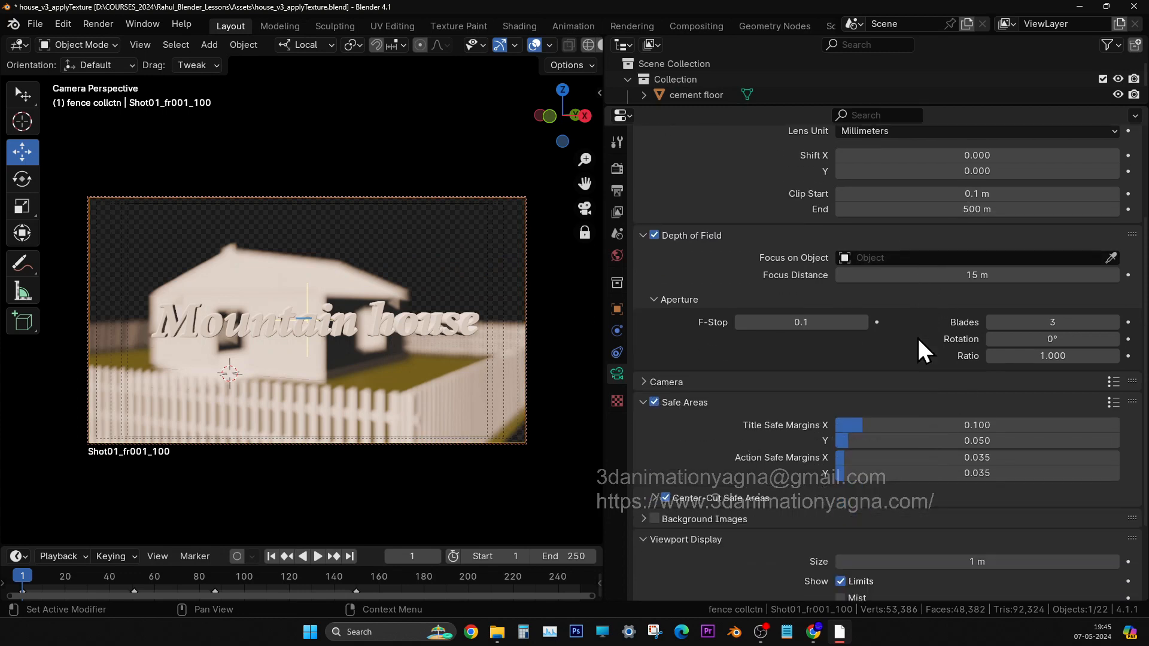
scroll(915, 340, down, 4)
scroll(904, 354, up, 4)
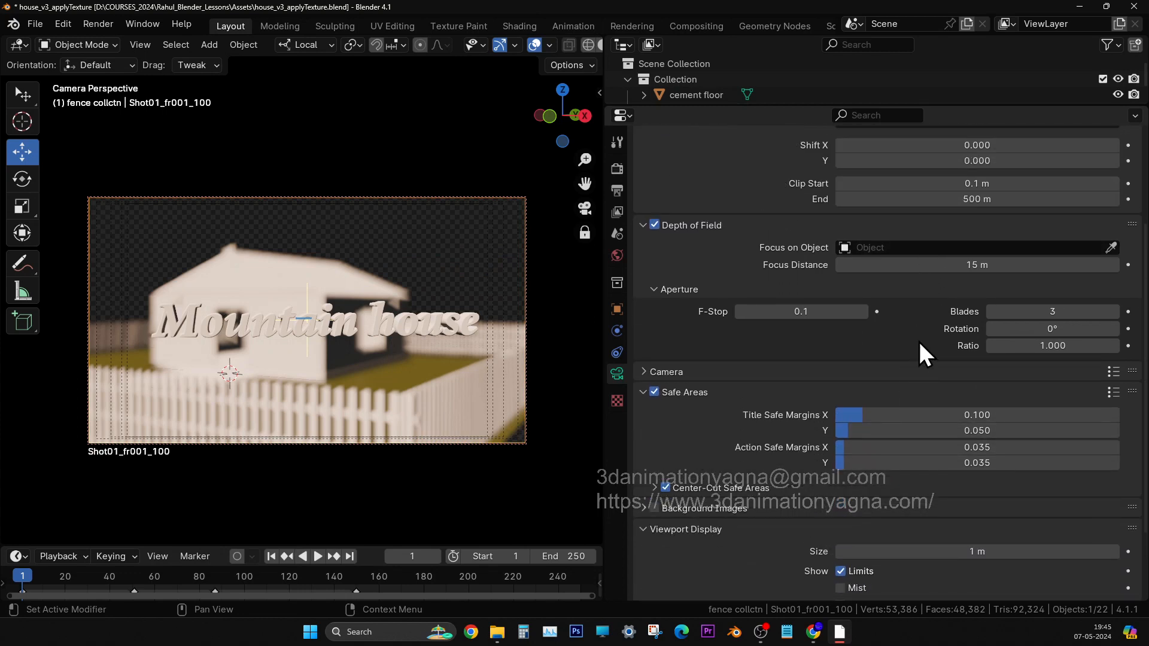
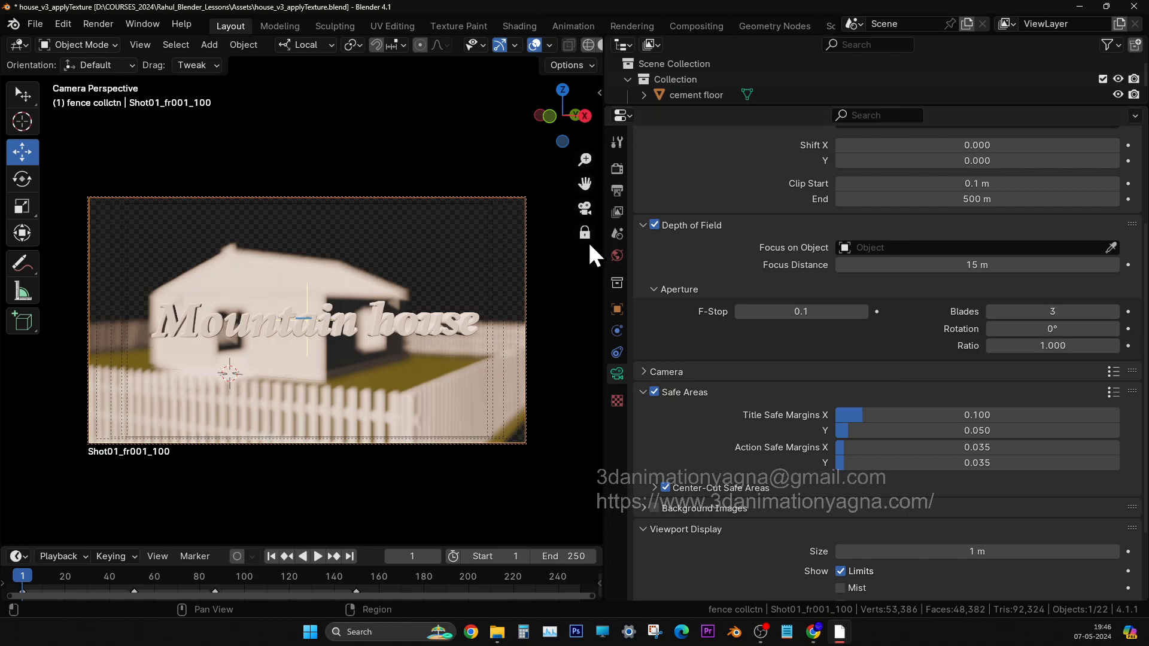
- Activate the Annotate tool and try a short stroke above the camera frame, undoing it
drag(34, 258, 66, 264)
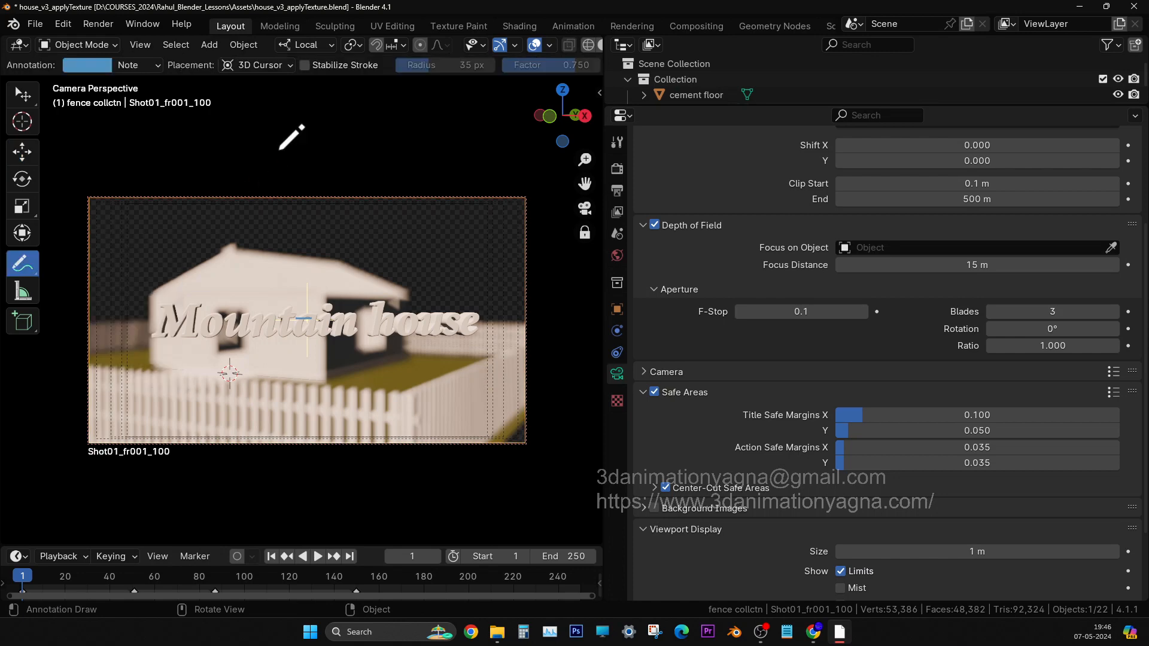
drag(263, 157, 273, 122)
key(ctrl+z)
- Check the viewport overlay and gizmo options and inspect the rendered shot in a maximized viewport
click(548, 45)
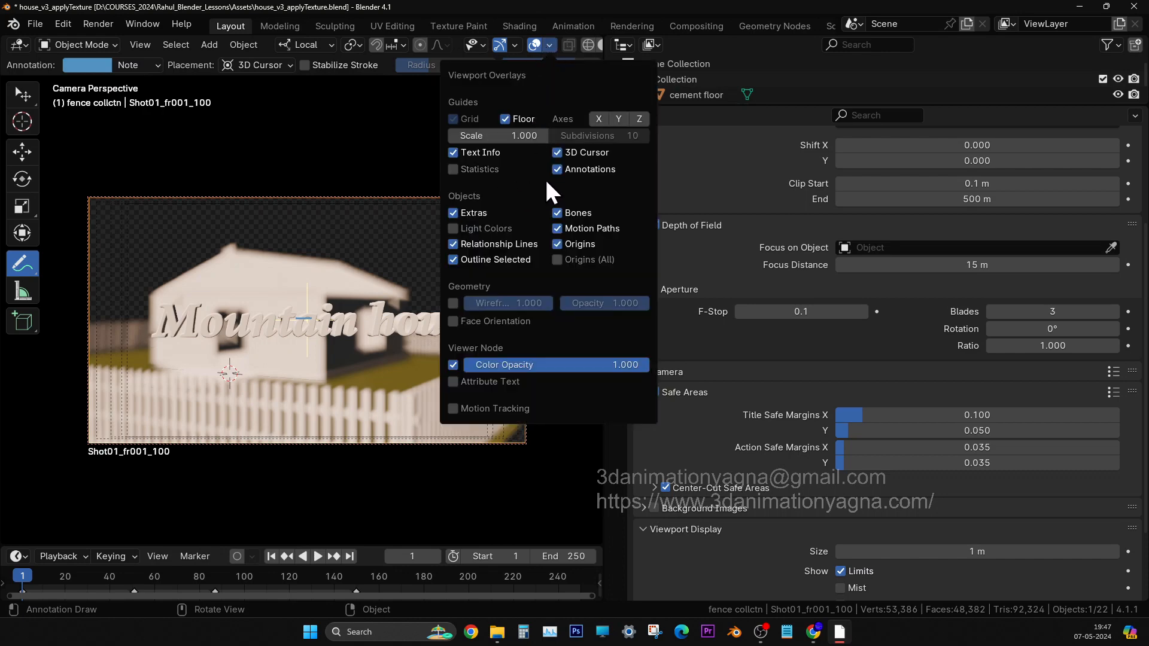
click(513, 45)
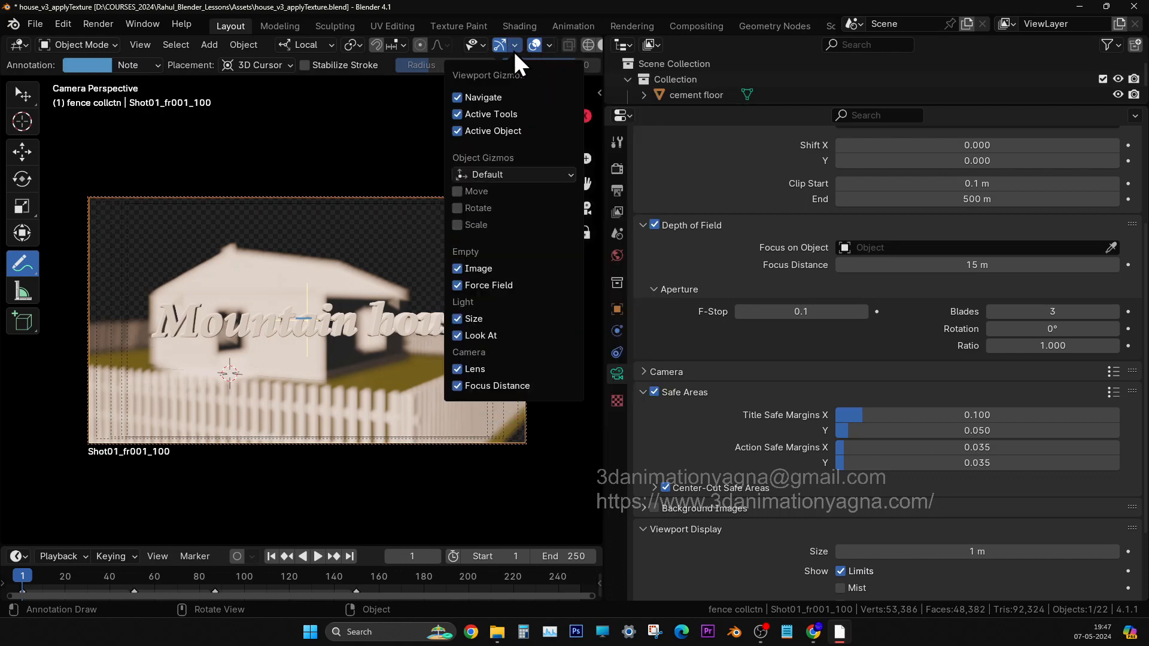
click(549, 46)
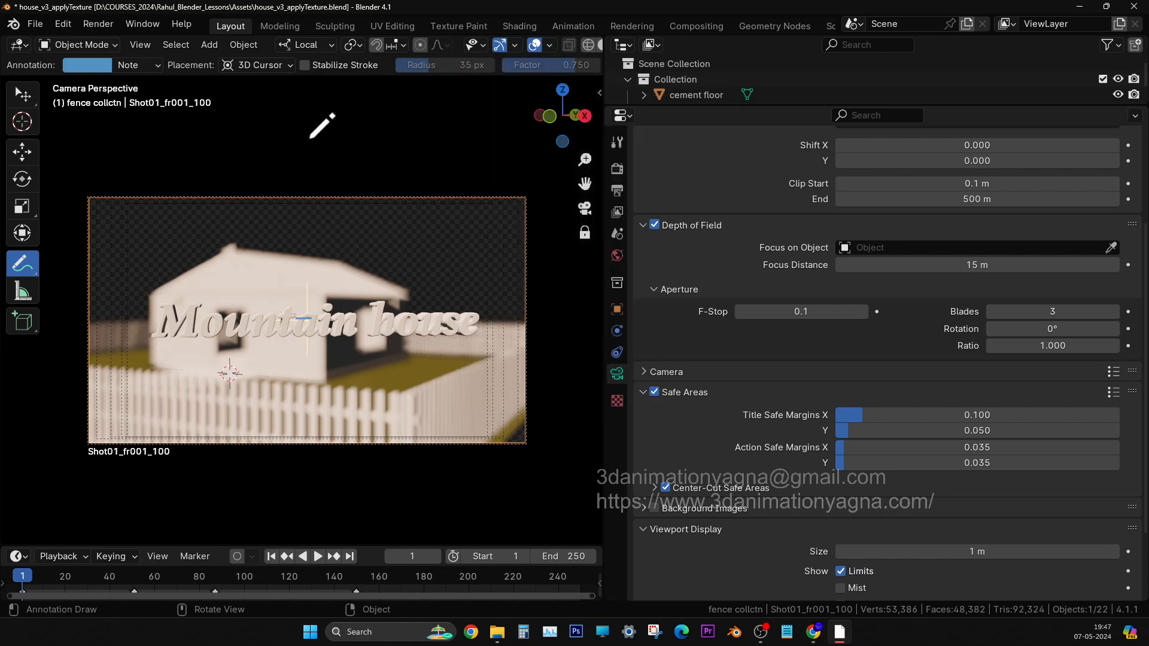
key(ctrl+space)
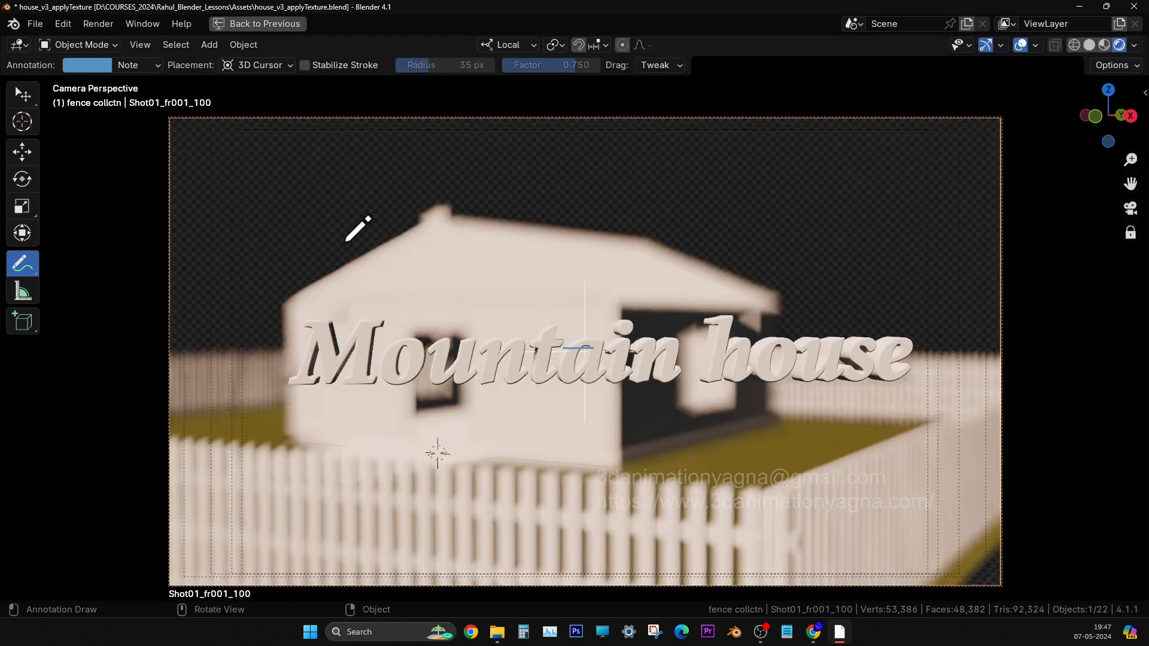
key(ctrl+space)
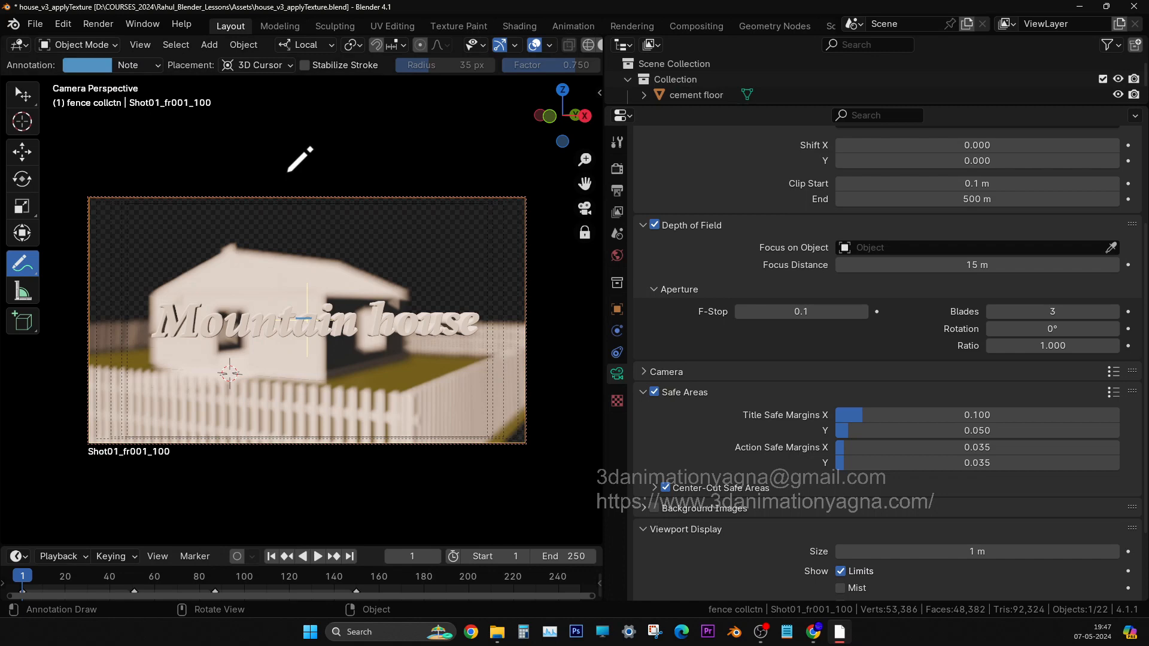
- In the top view, annotate an underlined word "Bokeh" beside the camera and sketch a circle with rays below it
key(KP_0)
key(KP_7)
mouse_move(314, 303)
mouse_down()
mouse_move(323, 241)
mouse_move(341, 272)
mouse_move(321, 288)
mouse_up()
drag(359, 245, 373, 261)
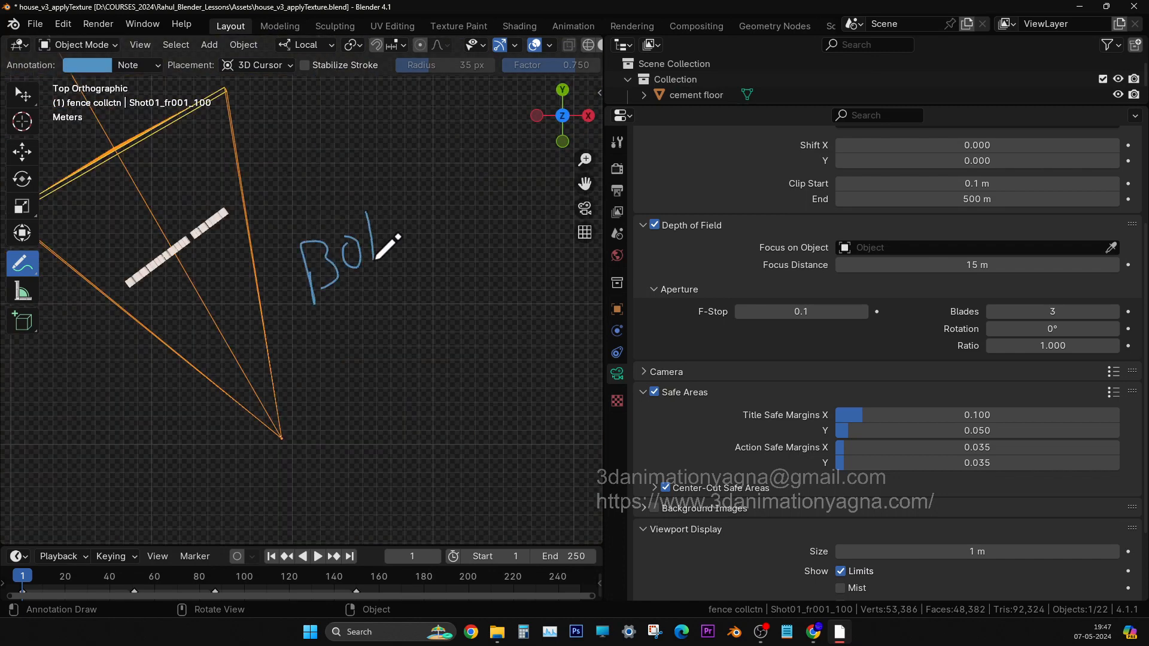
mouse_move(388, 220)
mouse_down()
mouse_move(389, 242)
mouse_move(415, 235)
mouse_up()
mouse_move(402, 184)
mouse_down()
mouse_move(437, 219)
mouse_move(329, 314)
mouse_move(367, 392)
mouse_move(350, 335)
mouse_move(314, 336)
mouse_move(308, 383)
mouse_up()
mouse_move(325, 397)
mouse_down()
mouse_move(328, 430)
mouse_move(357, 419)
mouse_up()
drag(370, 377, 384, 396)
mouse_move(381, 349)
mouse_down()
mouse_move(406, 345)
mouse_move(405, 305)
mouse_up()
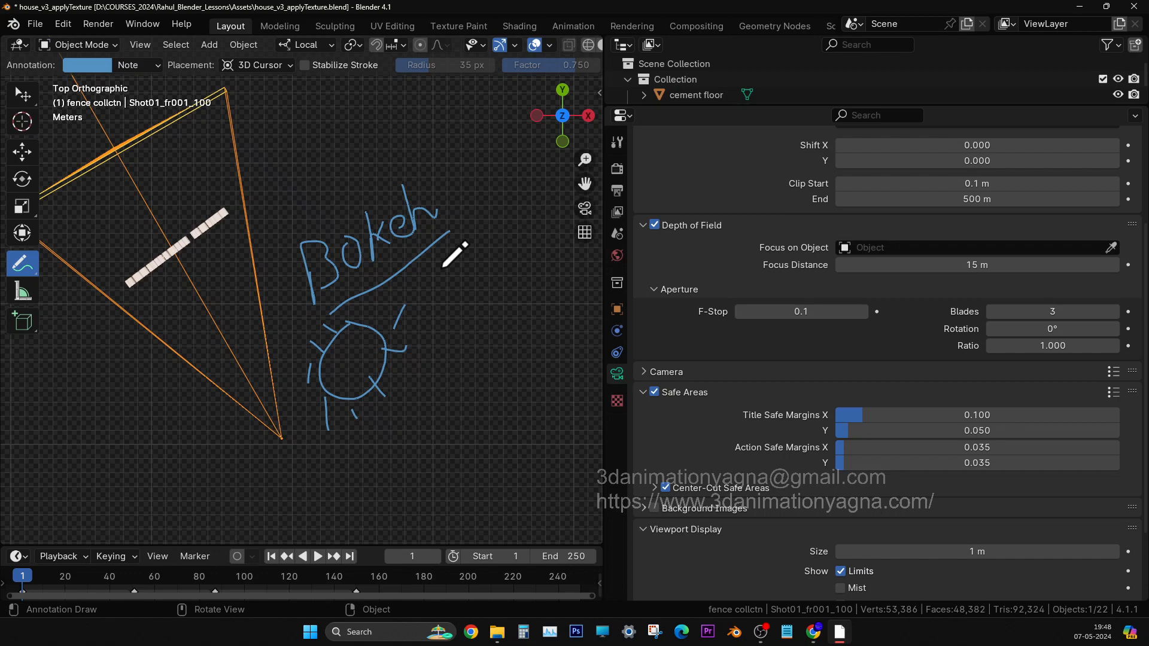
- Erase the "Bokeh" lettering and the rayed circle with the Annotate Eraser
click(23, 266)
click(92, 362)
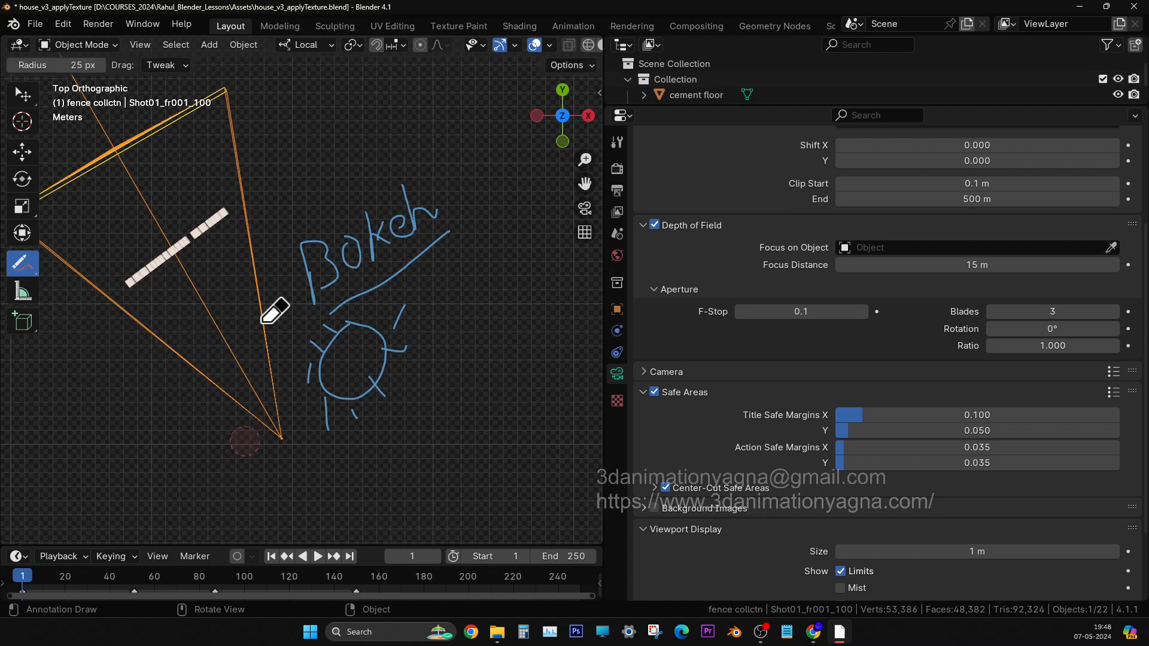
mouse_move(320, 413)
mouse_down()
mouse_move(326, 336)
mouse_move(366, 234)
mouse_move(329, 188)
mouse_move(420, 320)
mouse_move(374, 344)
mouse_move(362, 309)
mouse_move(428, 192)
mouse_move(469, 316)
mouse_up()
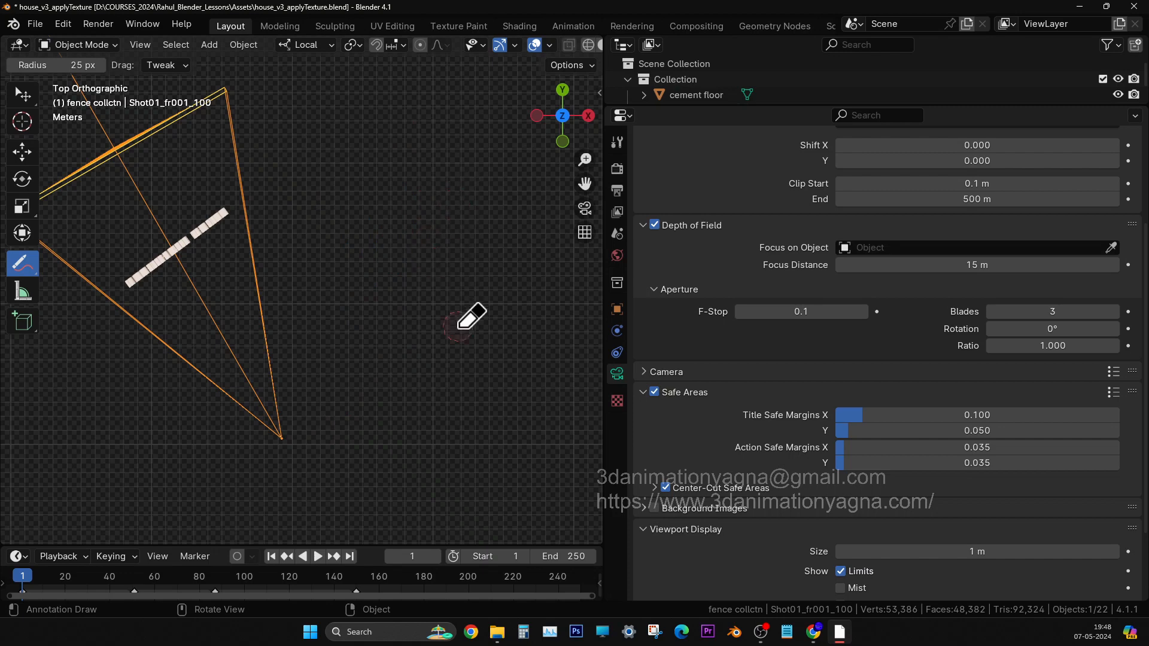
- Try 6 aperture blades for the shot camera and return the blade count to 3
click(1044, 314)
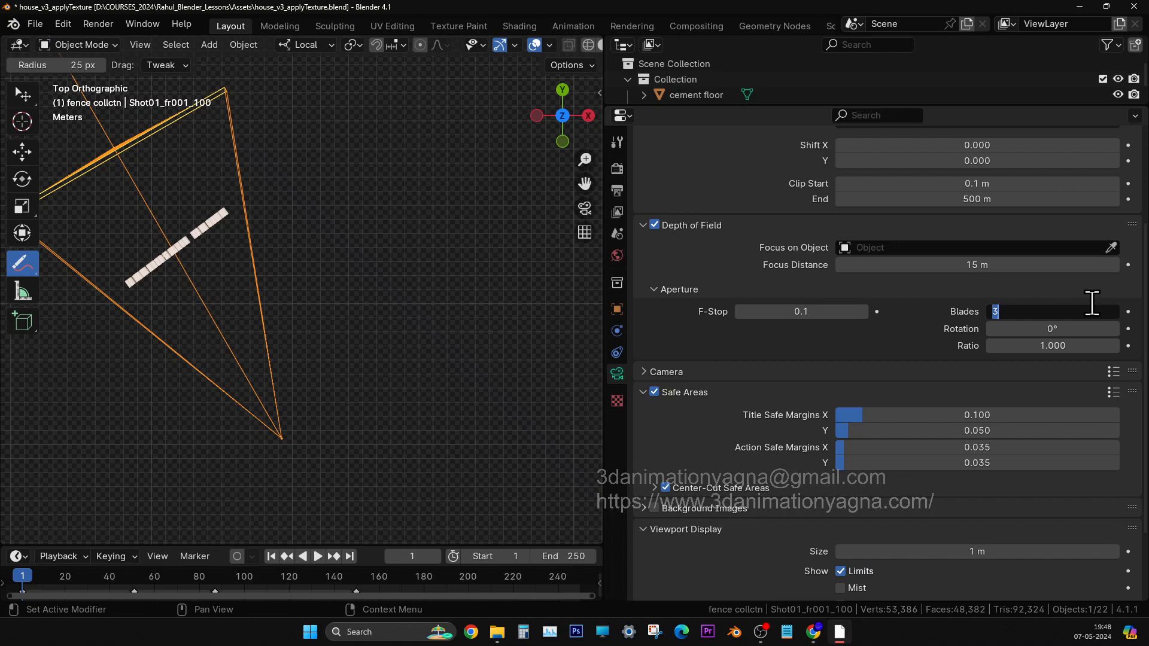
text(6)
key(Return)
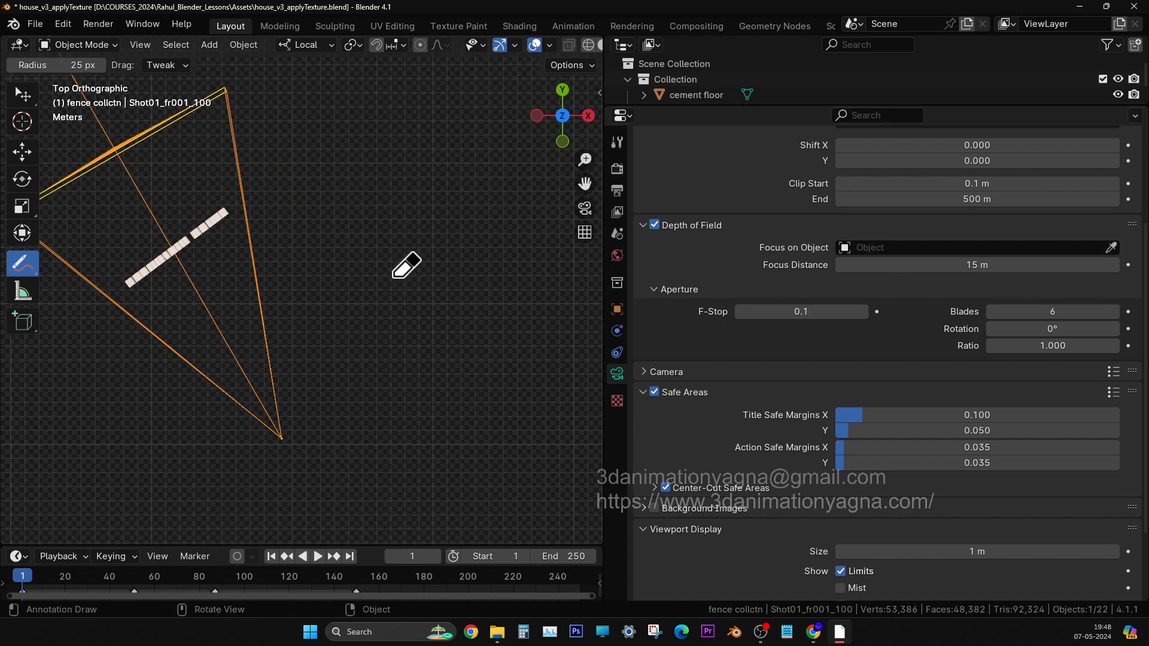
click(1069, 312)
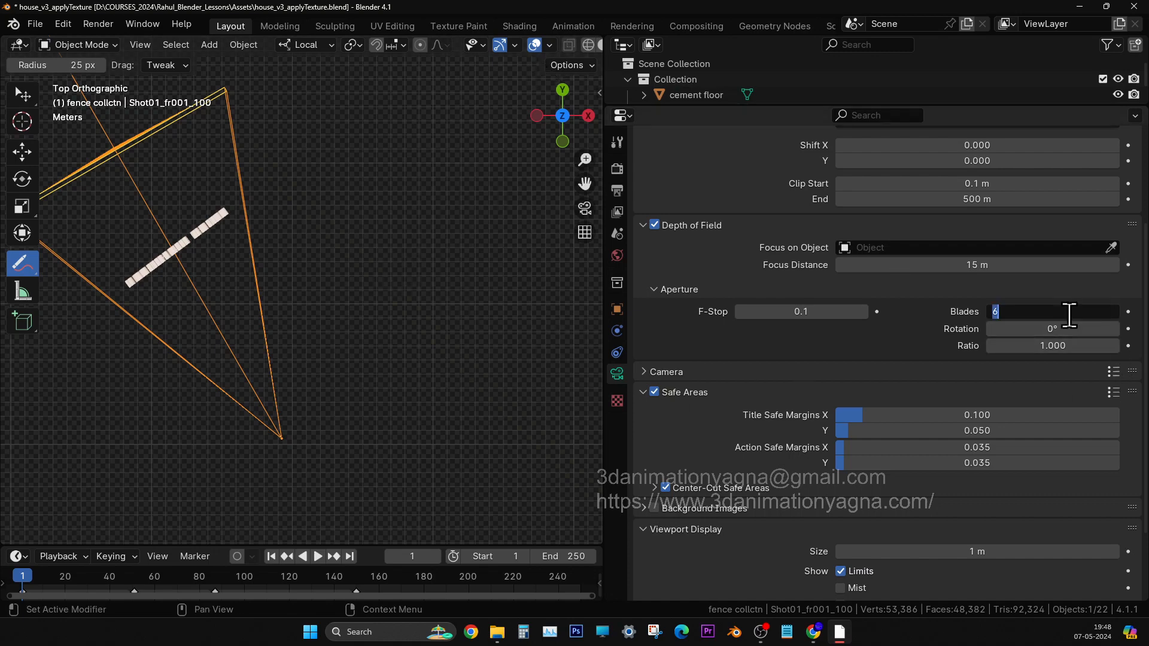
text(3)
key(Return)
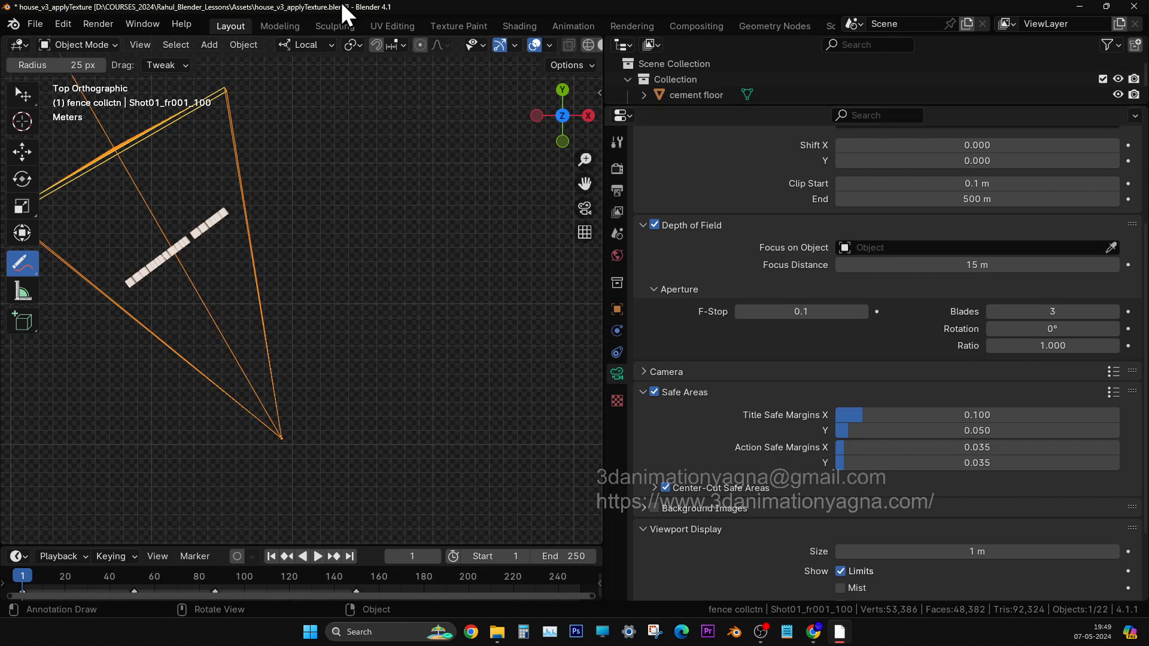
- Look through the shot camera and keyframe its 15 m focus distance at frame 1
middle_drag(331, 269, 331, 274)
key(KP_0)
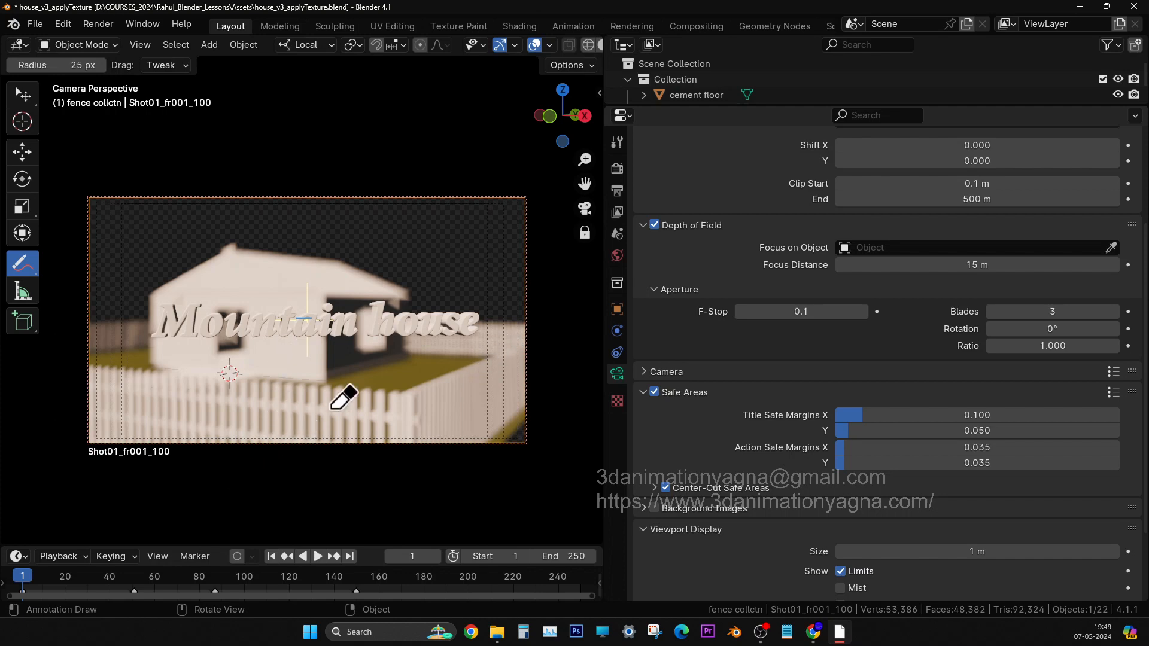
right_click(955, 265)
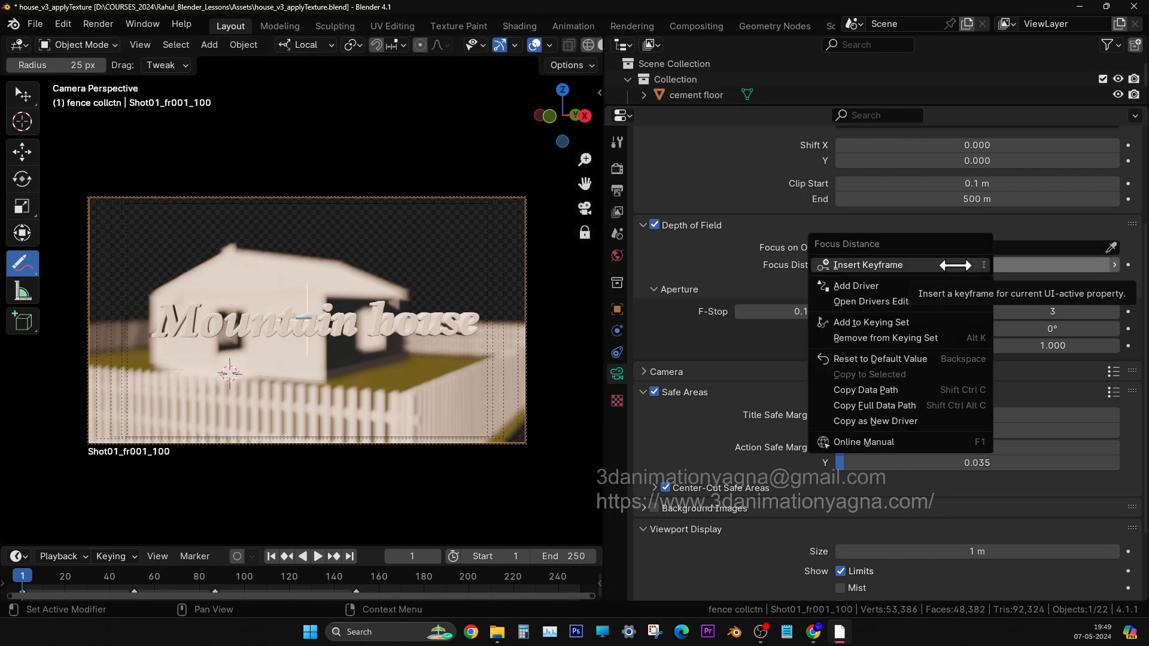
click(954, 265)
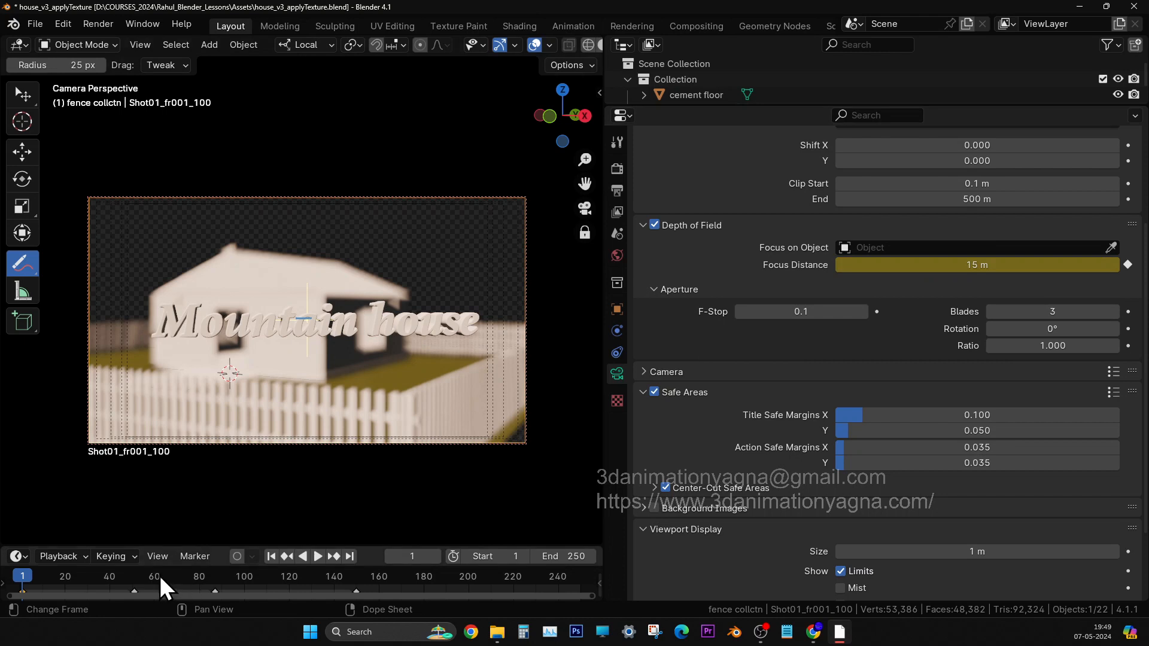
- Move to frame 50 and show the camera and house from above in Wireframe shading
drag(103, 573, 133, 592)
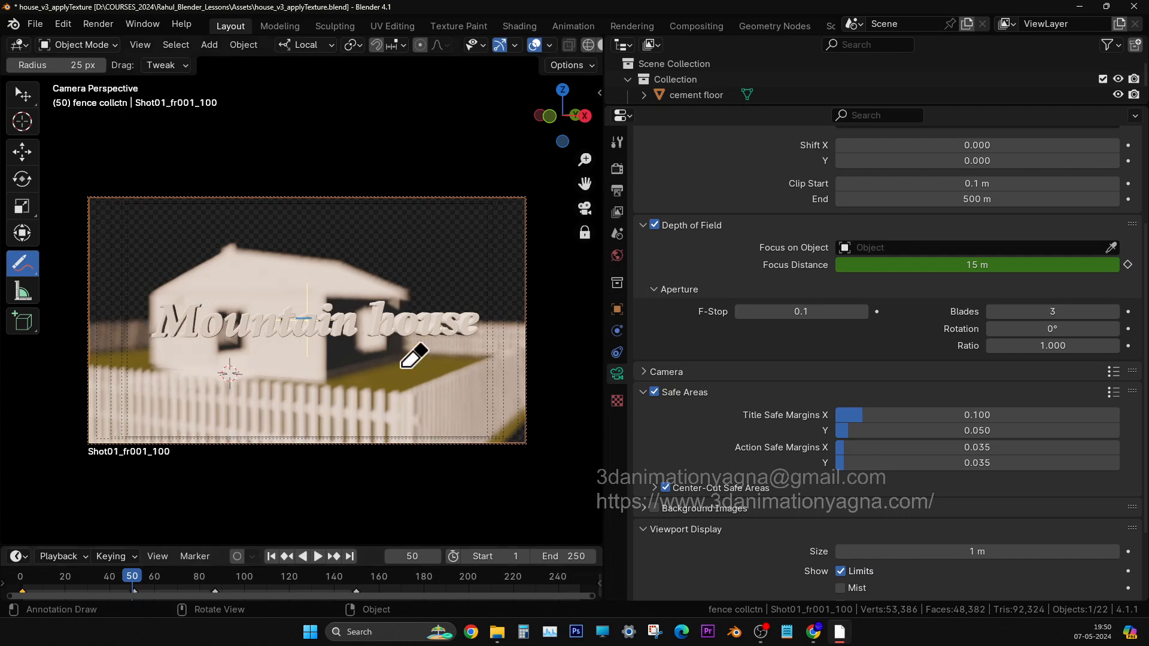
key(KP_7)
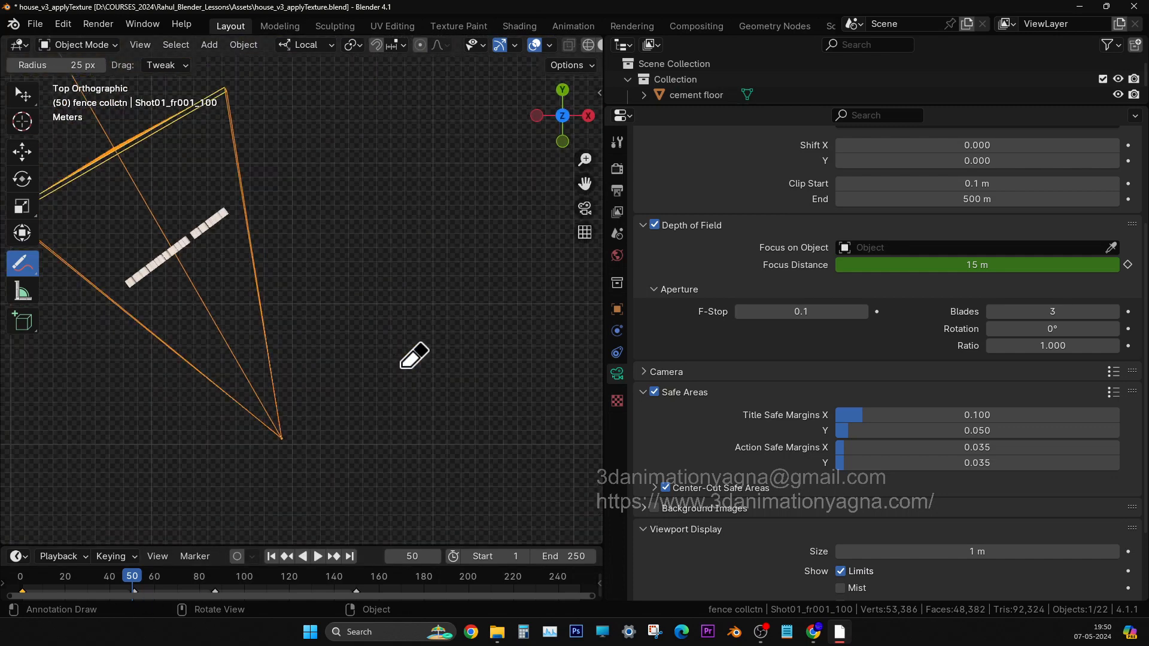
scroll(414, 356, down, 8)
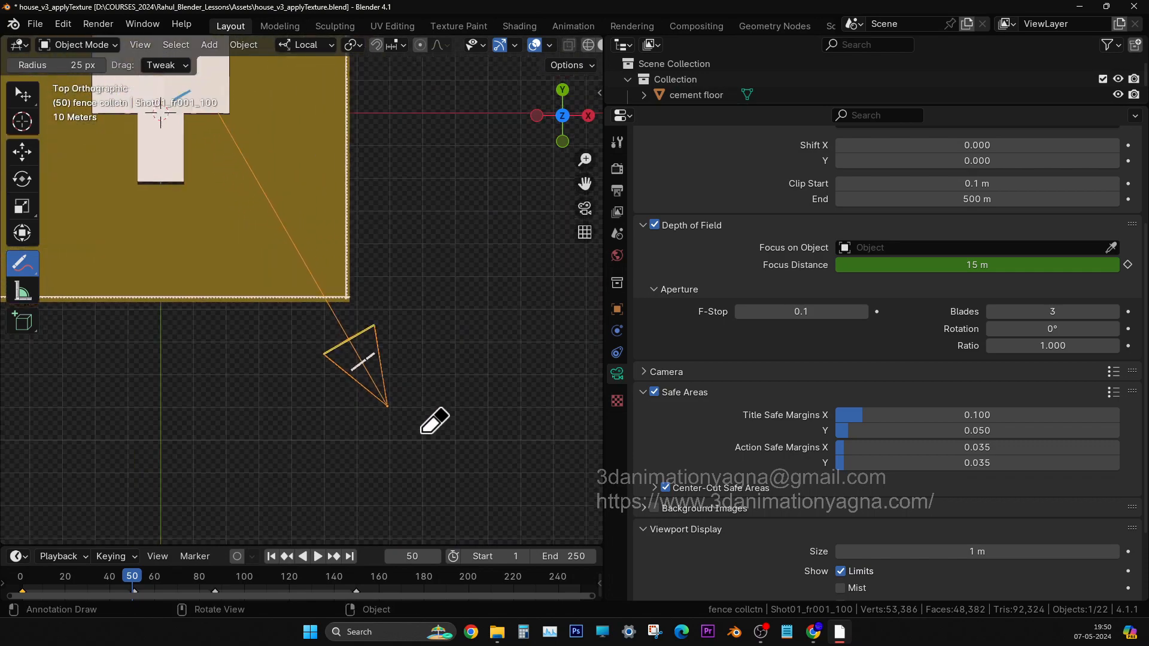
shift+middle_drag(435, 421, 452, 478)
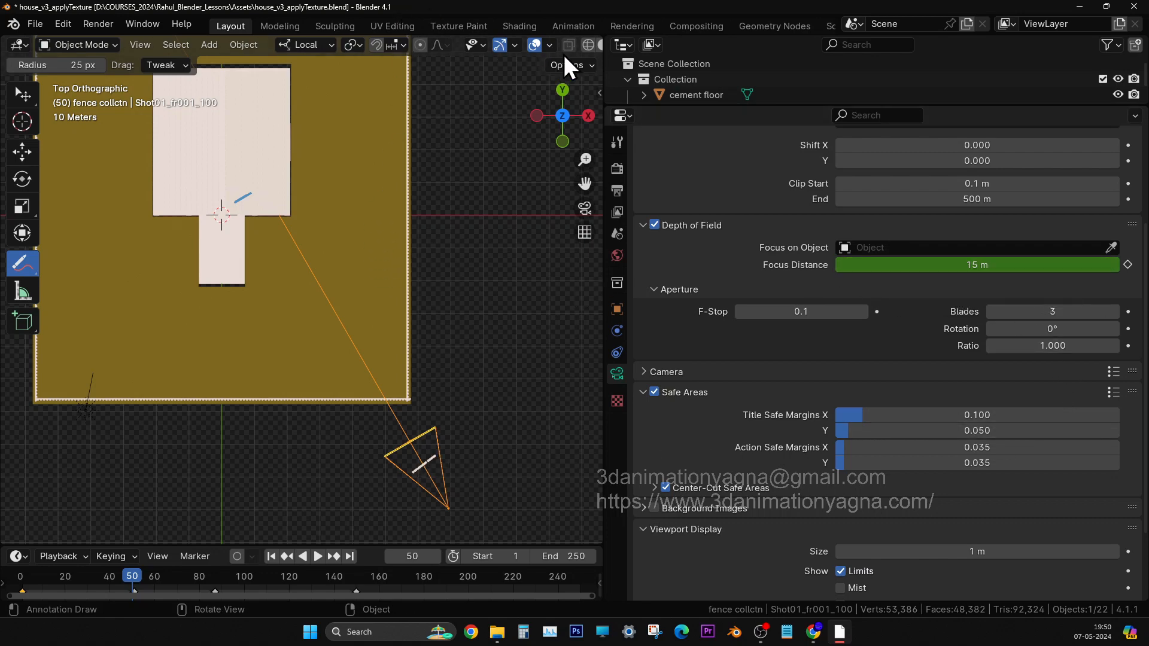
key(z)
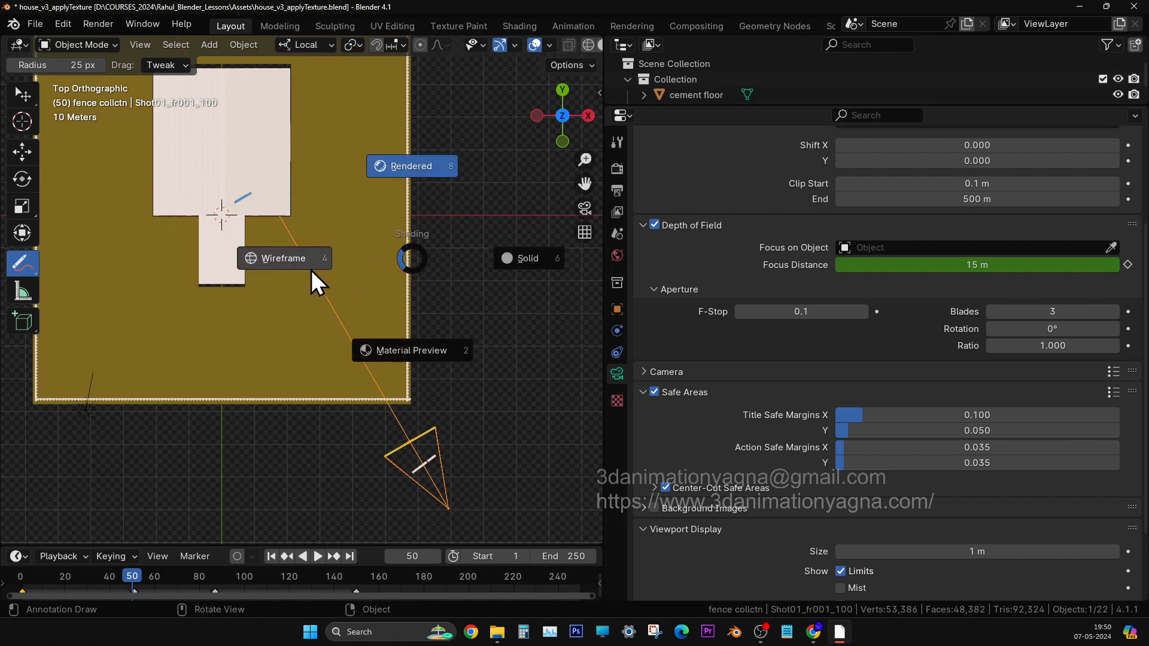
click(311, 270)
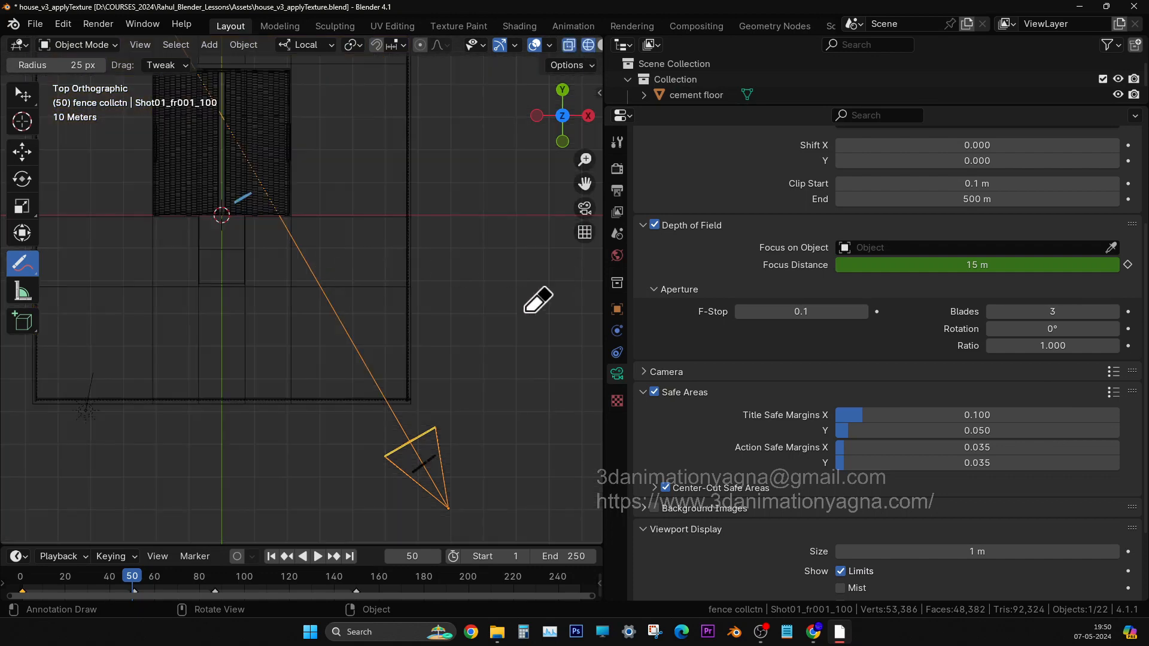
- Examine where the camera's focus mark sits on the title text and how its view line crosses the house
shift+middle_drag(449, 470, 353, 308)
scroll(436, 367, up, 4)
scroll(416, 337, up, 5)
shift+middle_drag(489, 377, 201, 319)
scroll(413, 323, up, 7)
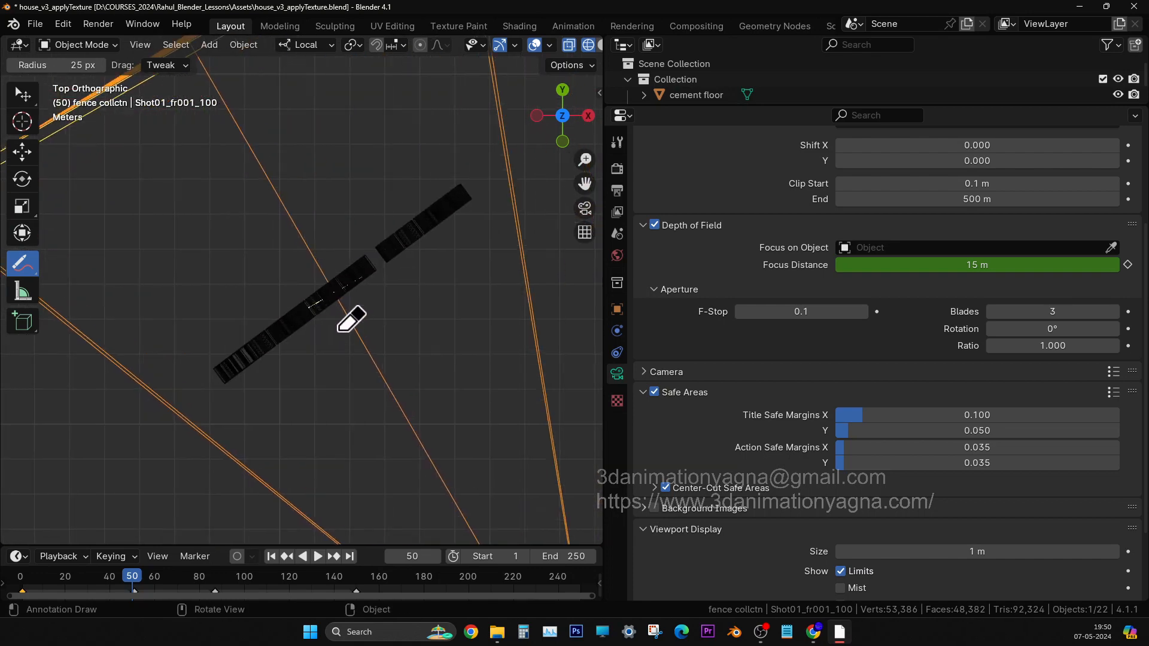
scroll(368, 348, up, 4)
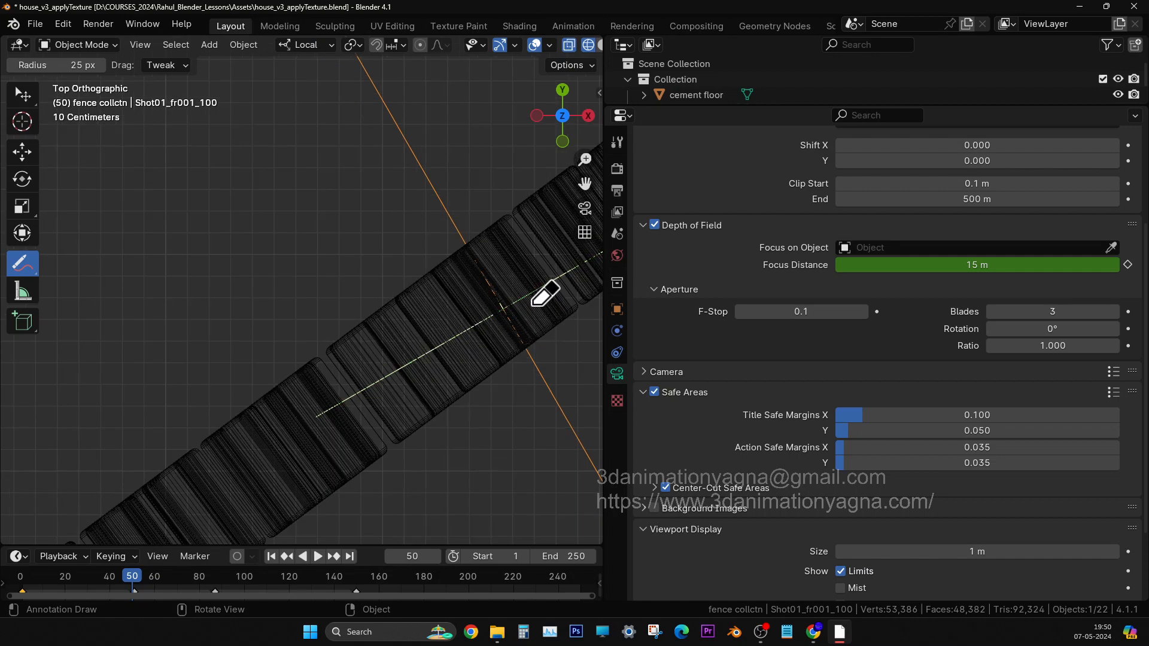
scroll(323, 366, down, 6)
scroll(335, 341, down, 4)
scroll(334, 334, up, 4)
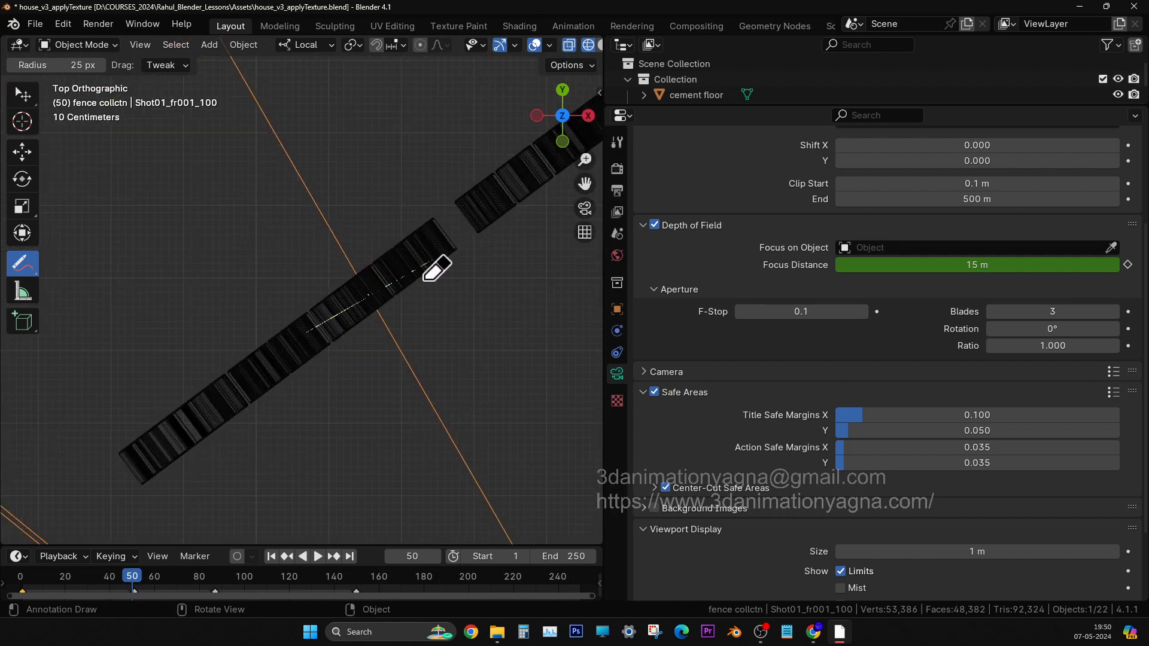
scroll(377, 388, down, 10)
scroll(419, 389, down, 4)
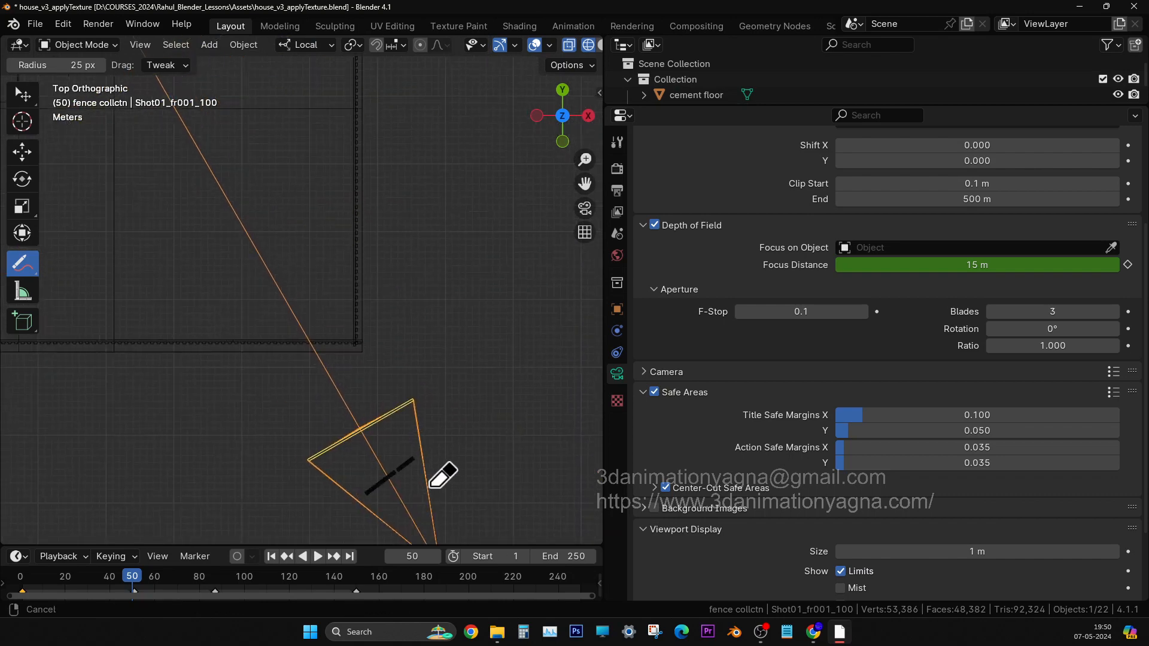
shift+middle_drag(252, 286, 308, 380)
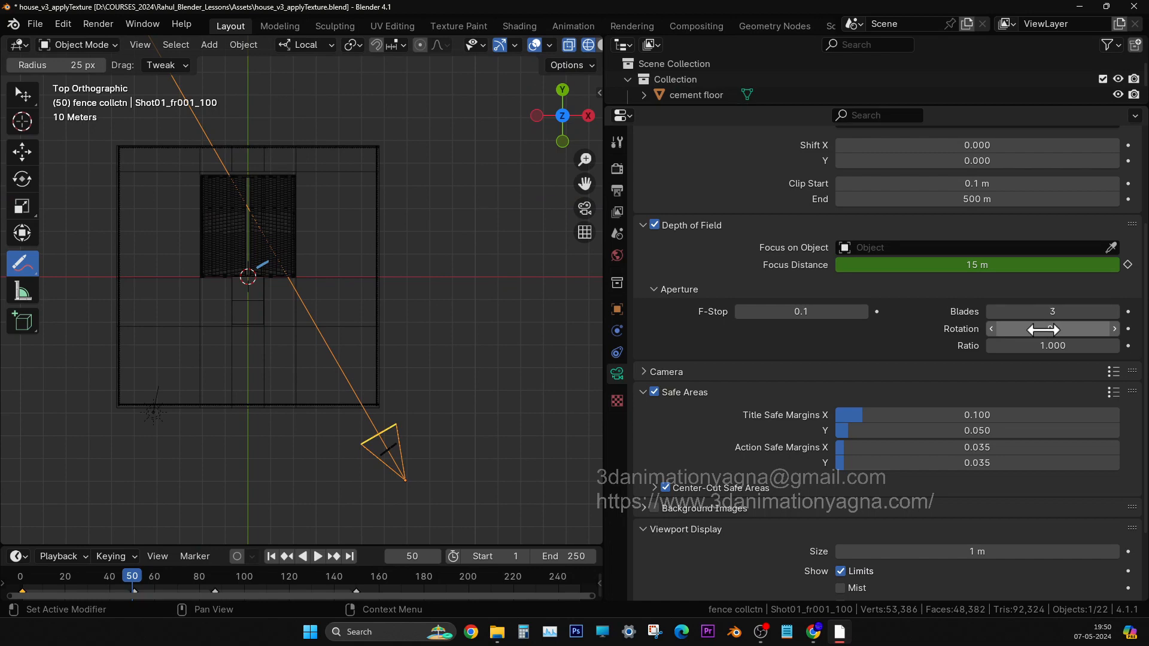
- Try raising the focus distance to 40 m and on to 80 m to bring the focus mark closer to the house
drag(1031, 270, 982, 279)
scroll(485, 472, up, 3)
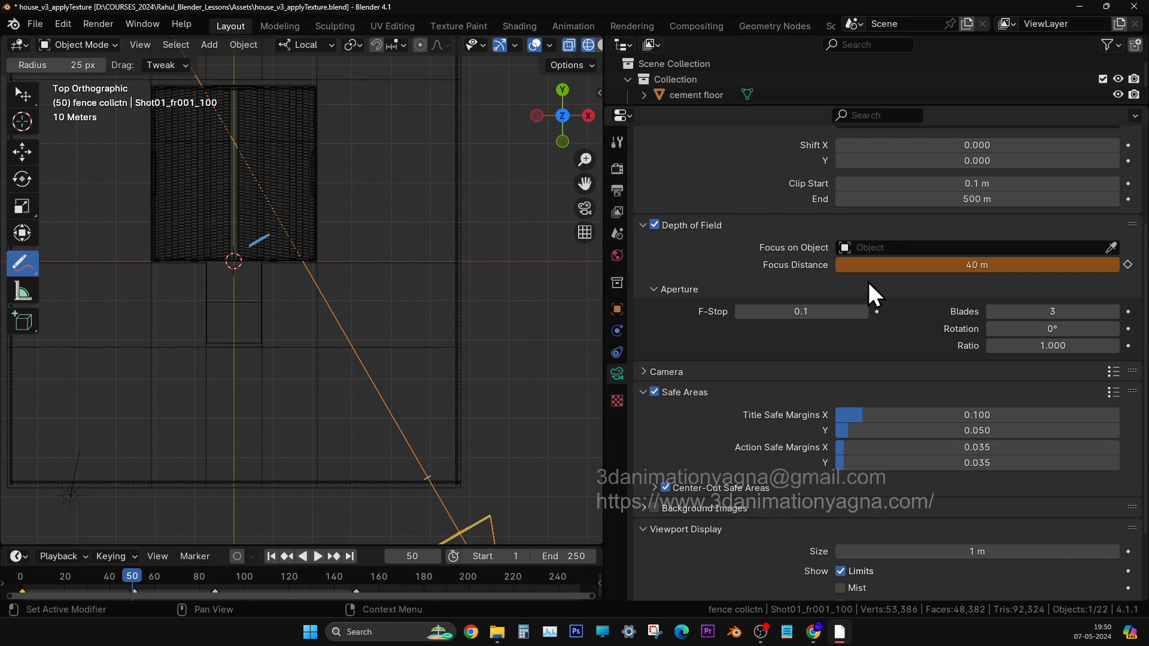
drag(889, 264, 933, 262)
click(921, 266)
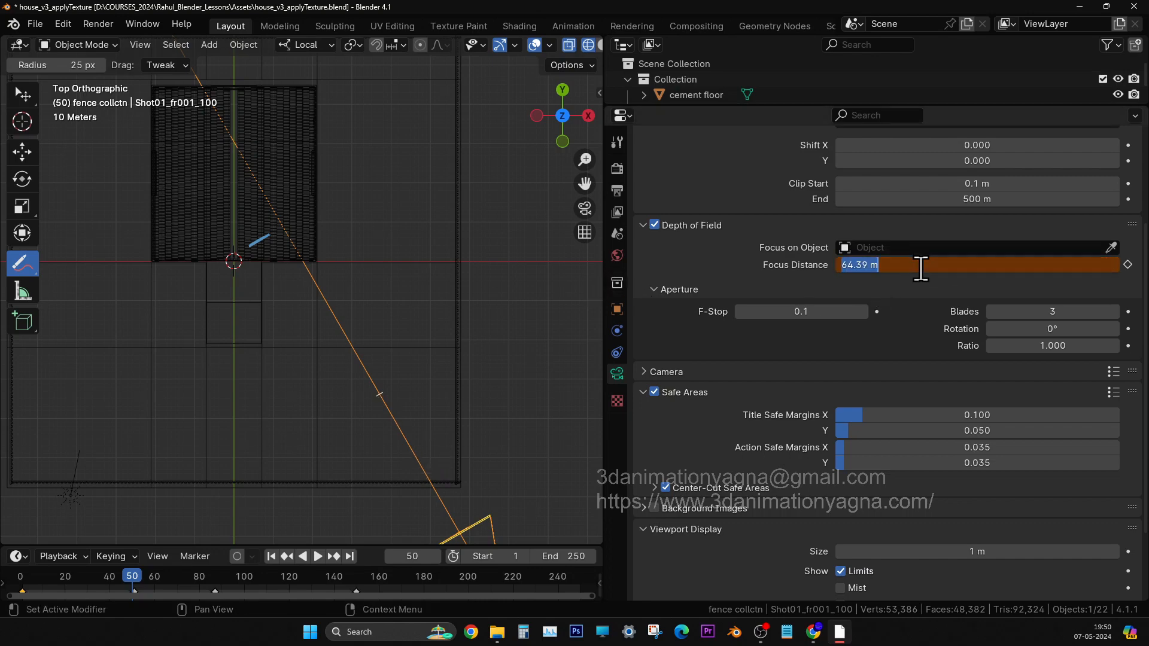
text(80)
key(Return)
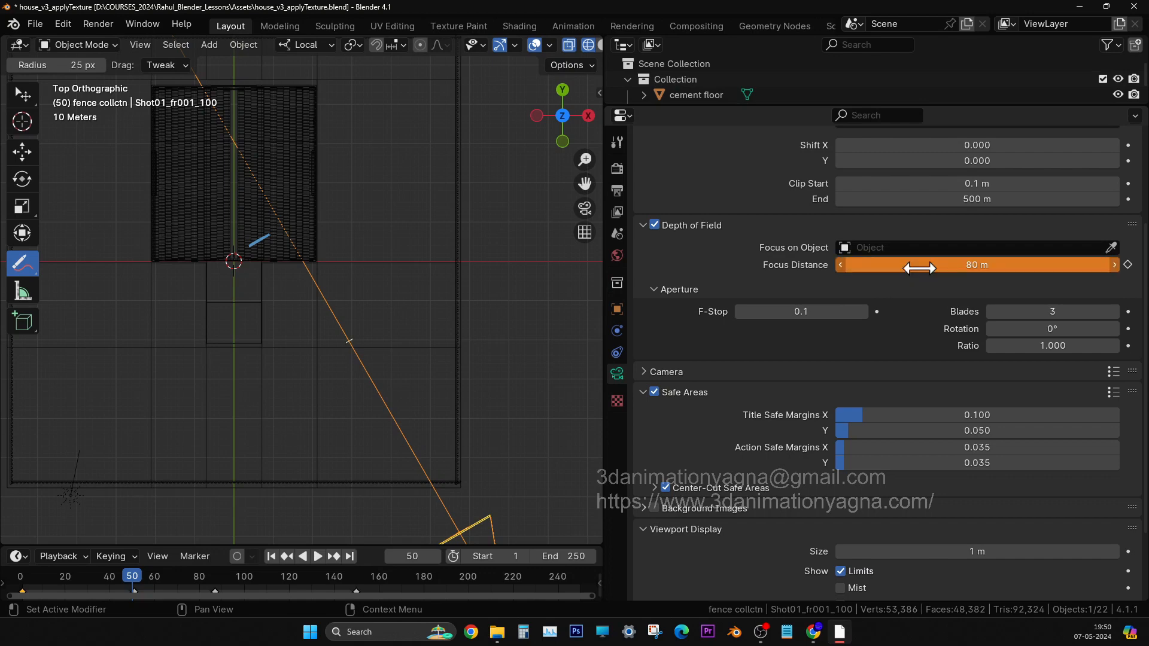
- Try a focus distance of 150 m and check the focus mark's position over the house
click(918, 268)
text(150)
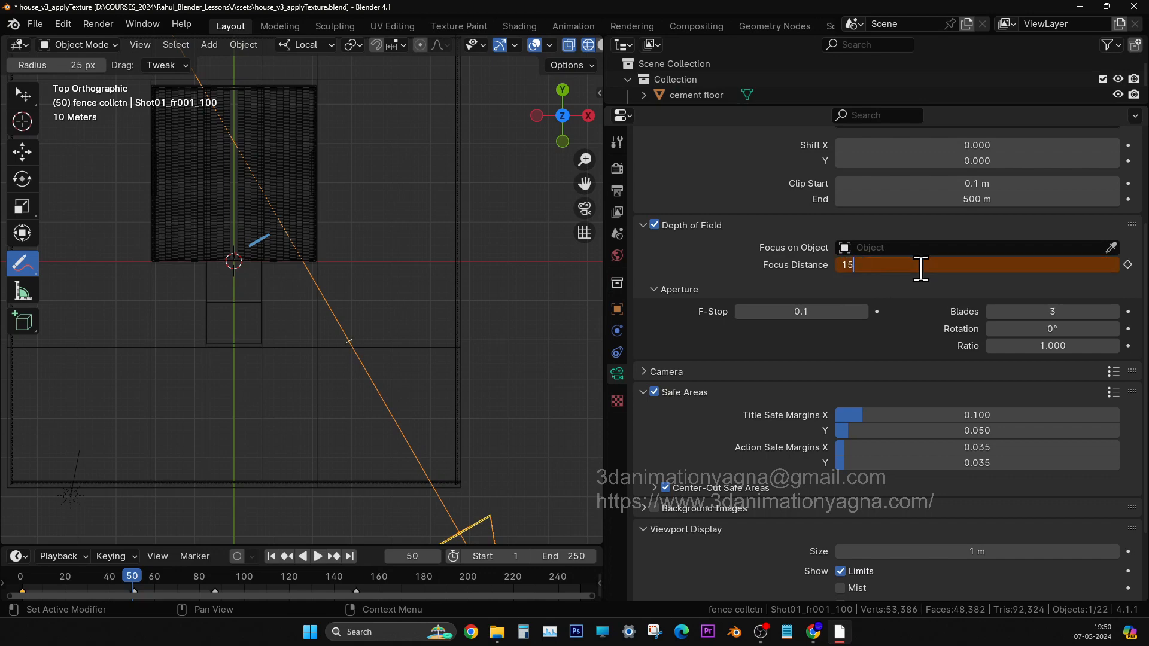
key(Return)
shift+middle_drag(357, 260, 407, 357)
scroll(315, 259, up, 4)
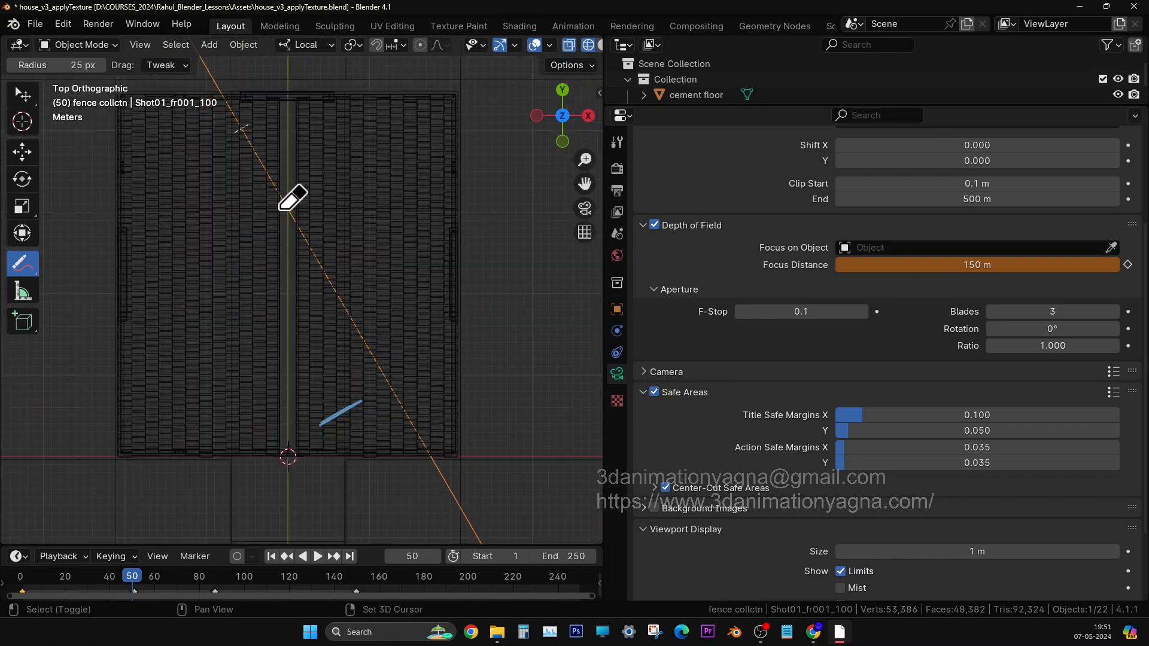
- Set the shot camera's focus distance at frame 50 to 110 m
click(1000, 263)
text(100)
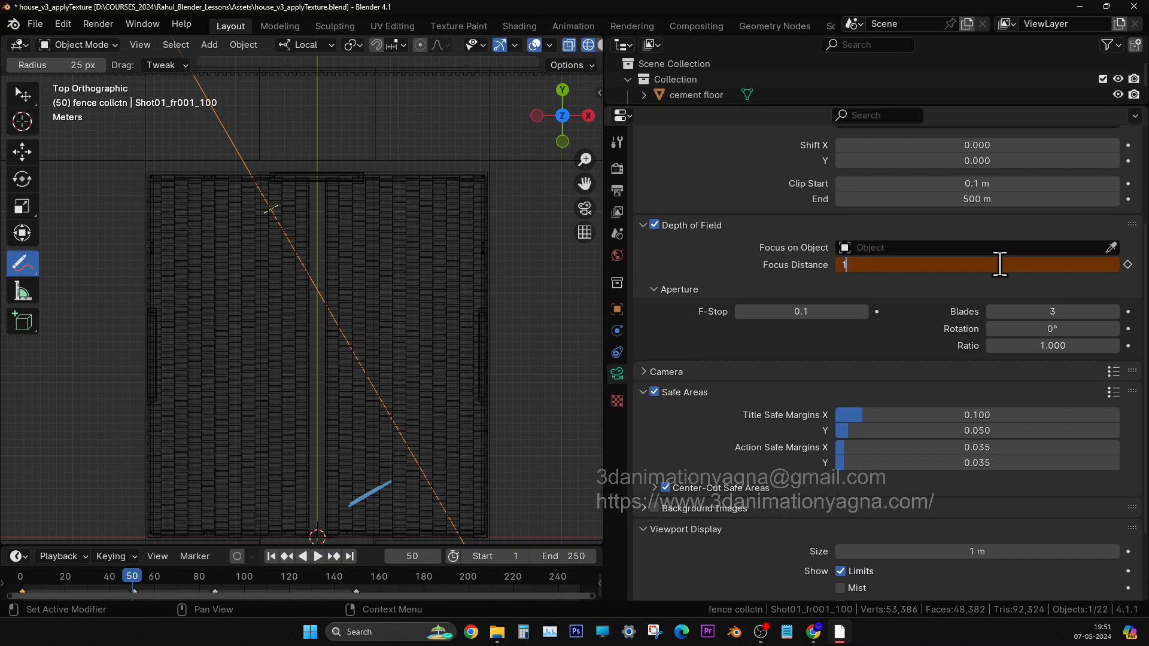
key(BackSpace)
key(BackSpace)
text(10)
key(Return)
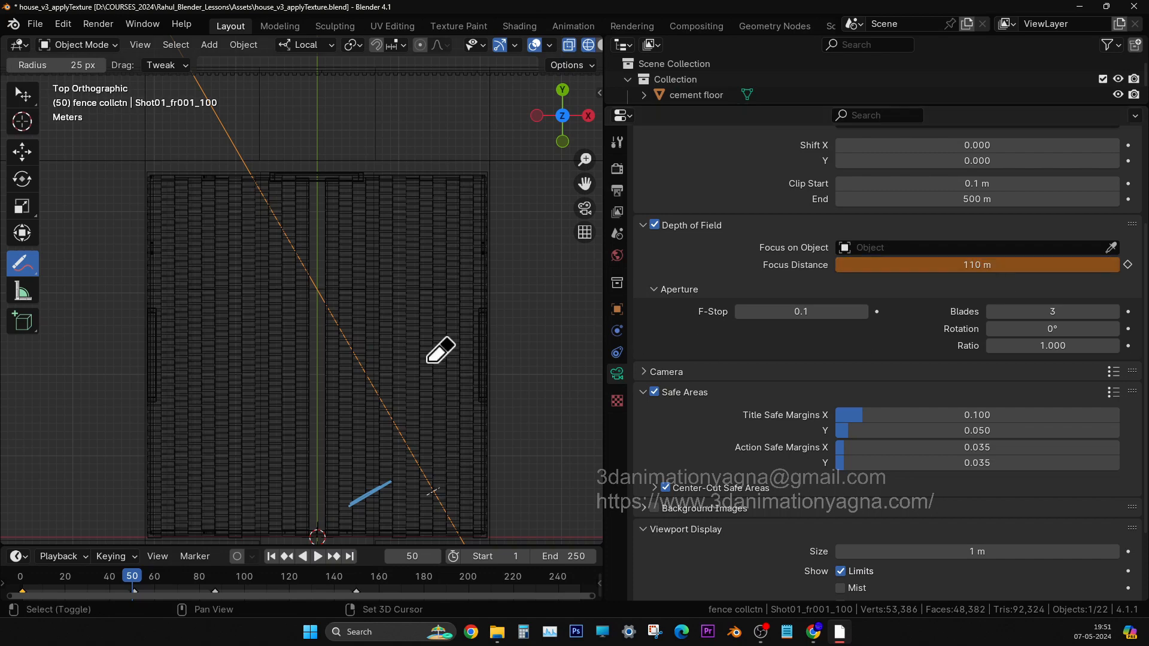
- Circle the focus mark on the camera's view line with an annotation, and erase the annotation strokes
scroll(308, 167, up, 4)
scroll(353, 286, up, 4)
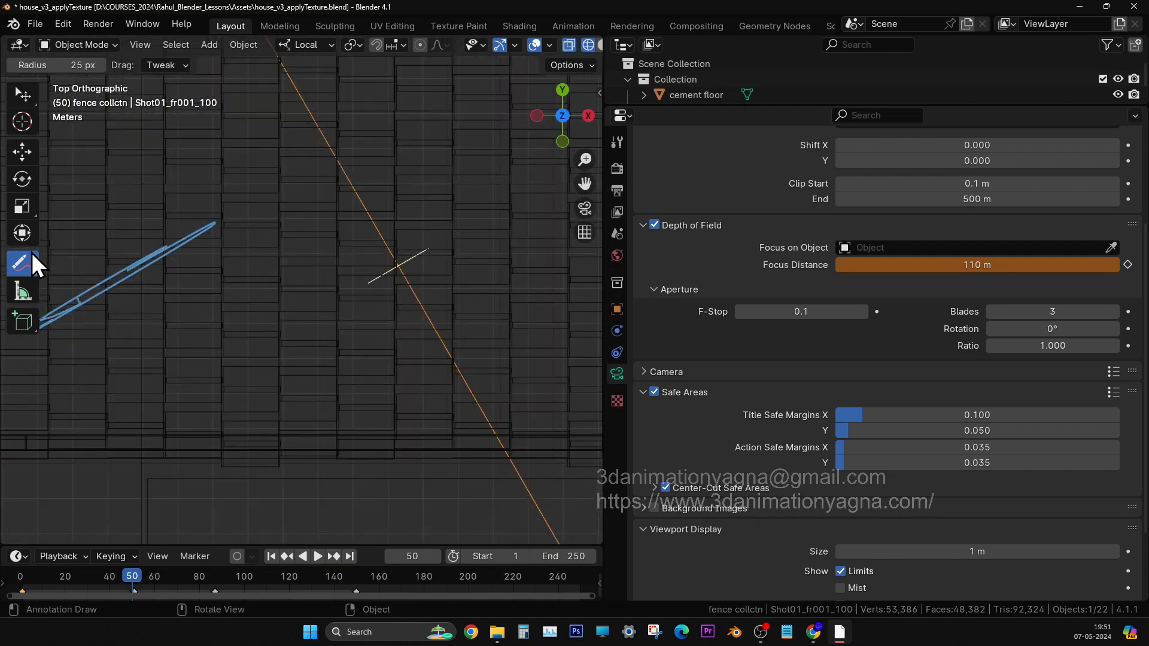
drag(27, 257, 112, 258)
mouse_move(387, 208)
mouse_down()
mouse_move(330, 273)
mouse_move(369, 206)
mouse_up()
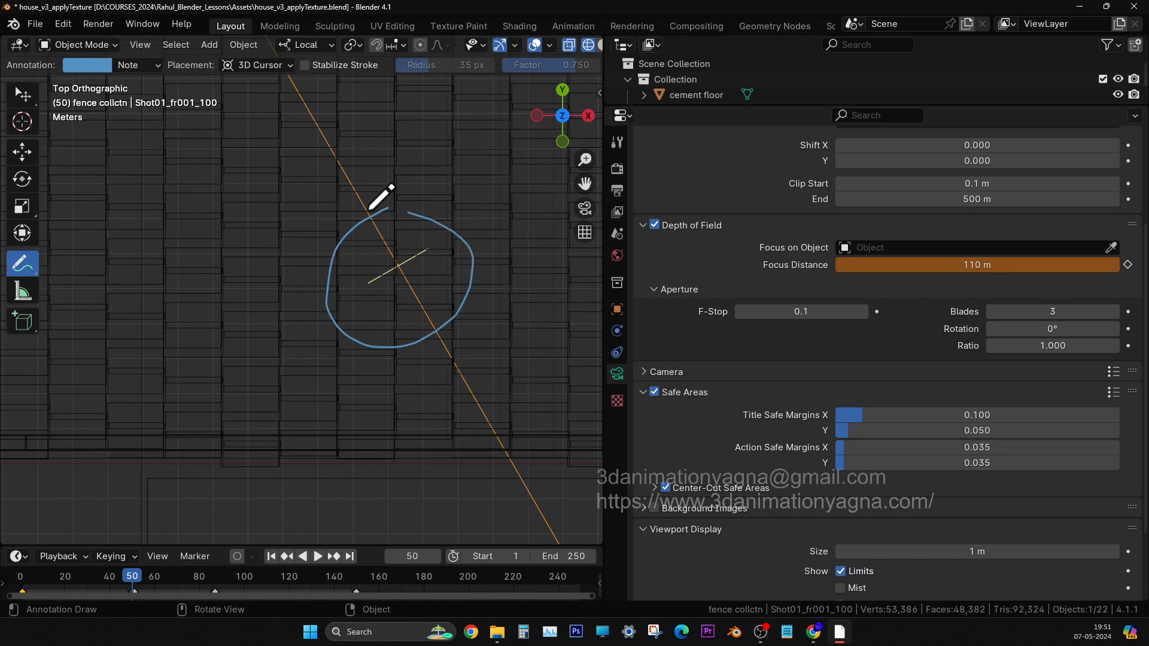
scroll(431, 263, down, 6)
middle_drag(396, 273, 303, 275)
drag(15, 268, 99, 361)
drag(242, 422, 320, 408)
middle_drag(389, 326, 466, 278)
drag(23, 264, 132, 253)
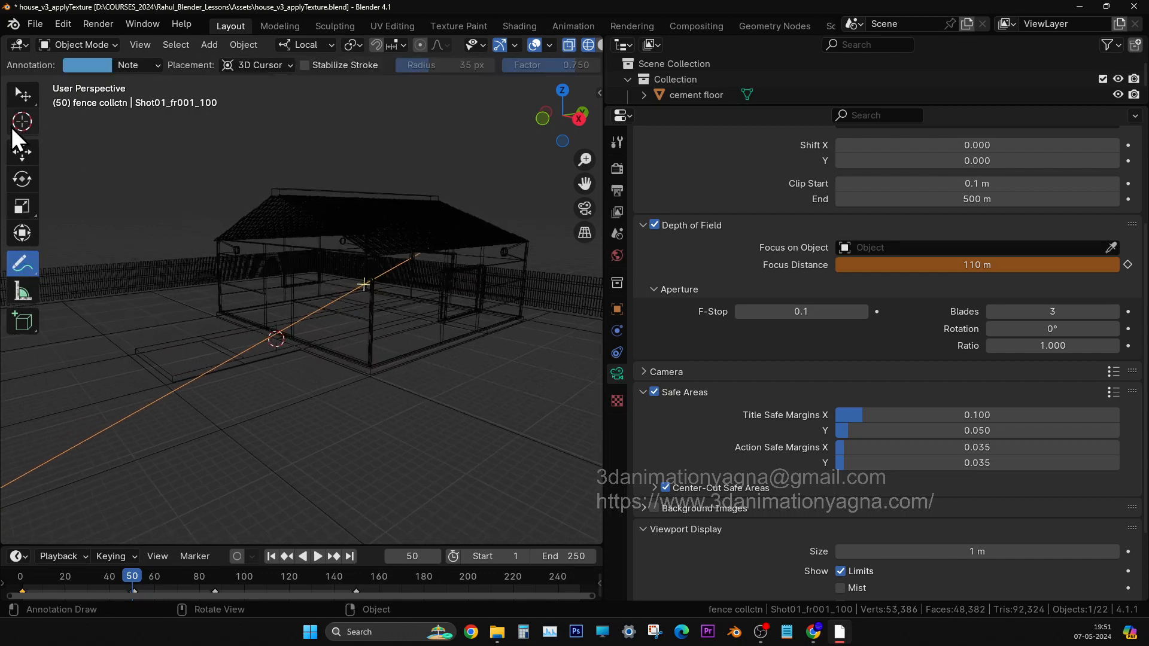
- View the scene through the shot camera in rendered shading to check the focus at frame 50
click(22, 152)
middle_drag(150, 251, 226, 283)
mouse_move(324, 361)
middle_down()
mouse_move(393, 372)
mouse_move(323, 363)
middle_up()
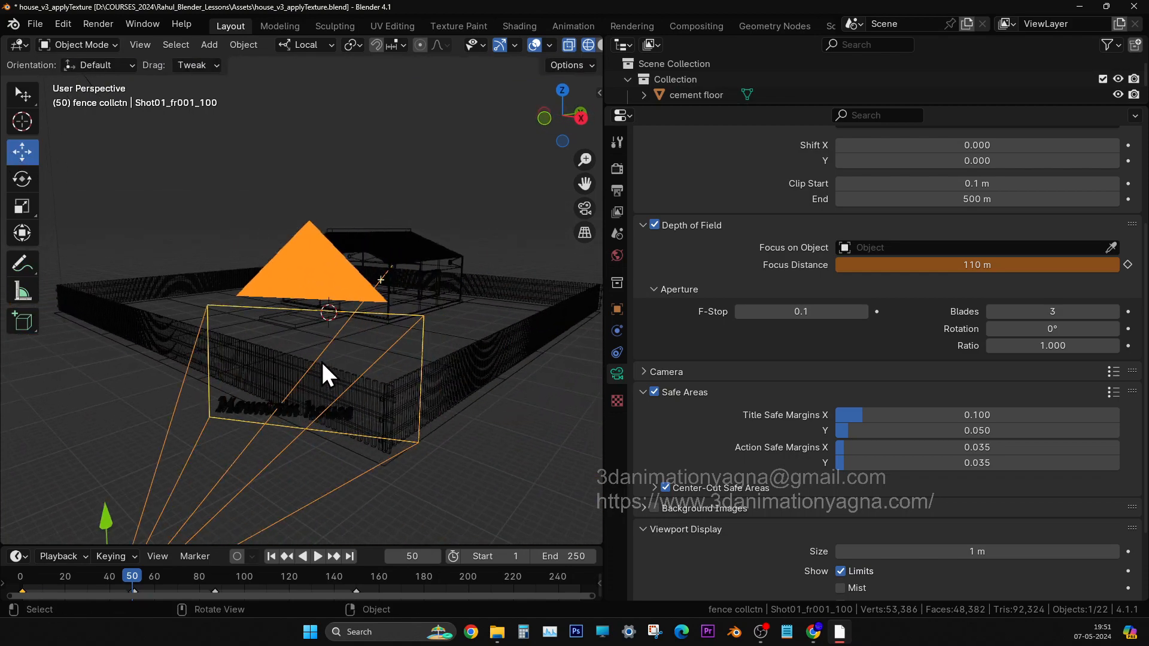
key(KP_0)
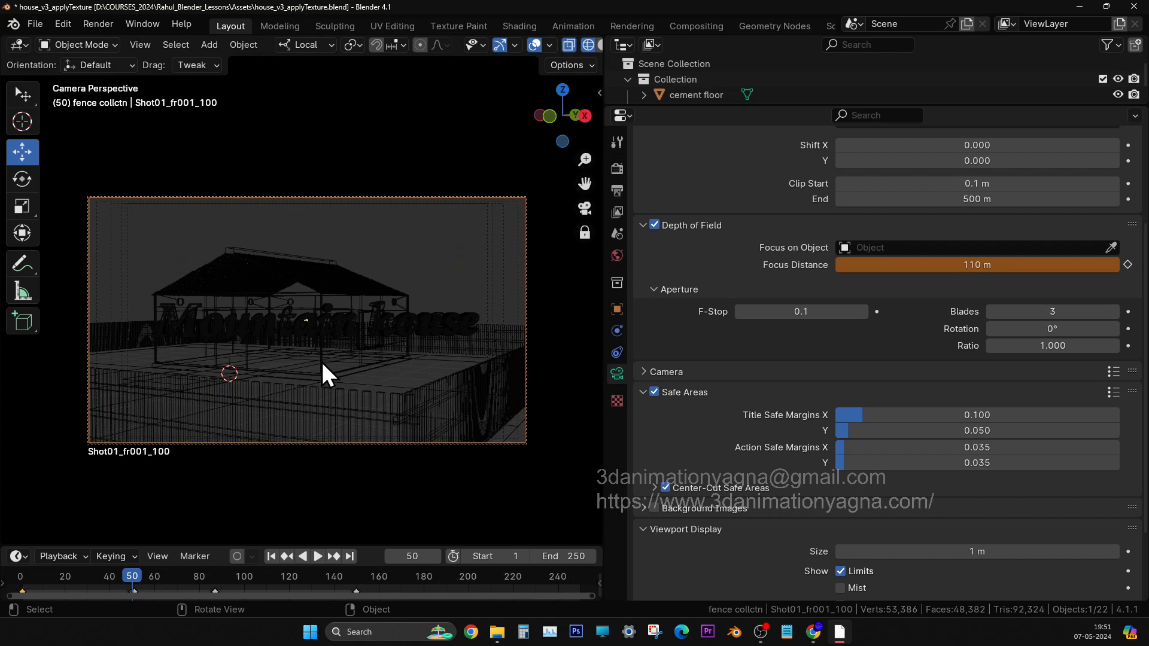
key(z)
click(332, 263)
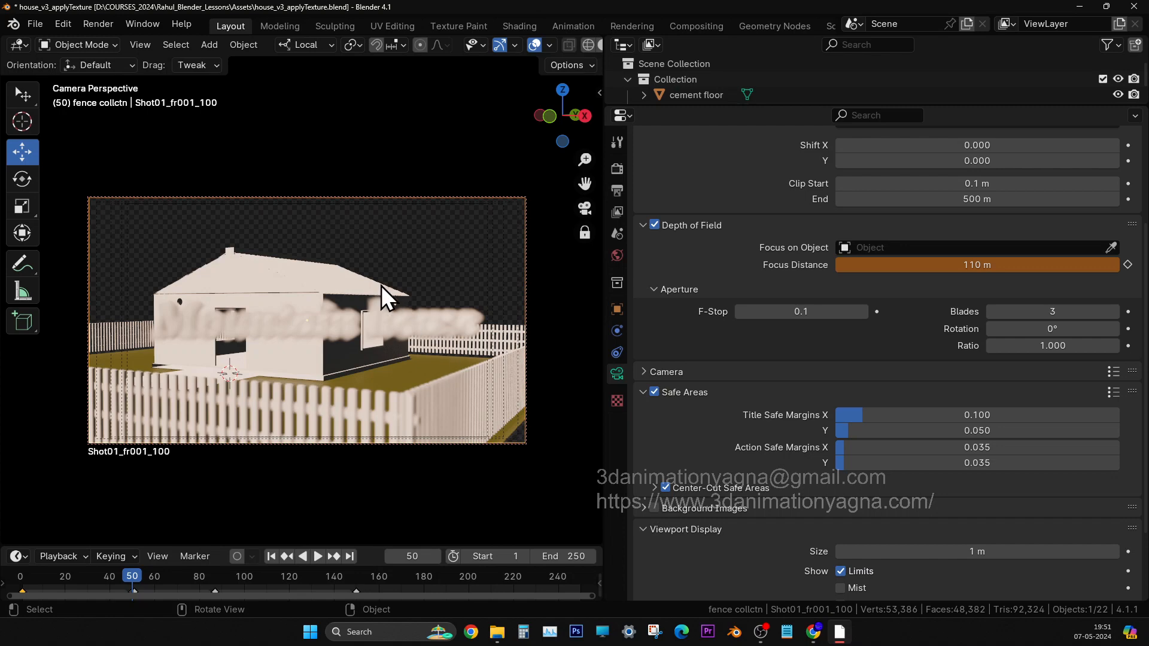
- Keyframe the 110 m focus distance at frame 50 and scrub back to frame 2 to check the focus shift
right_click(973, 266)
click(974, 268)
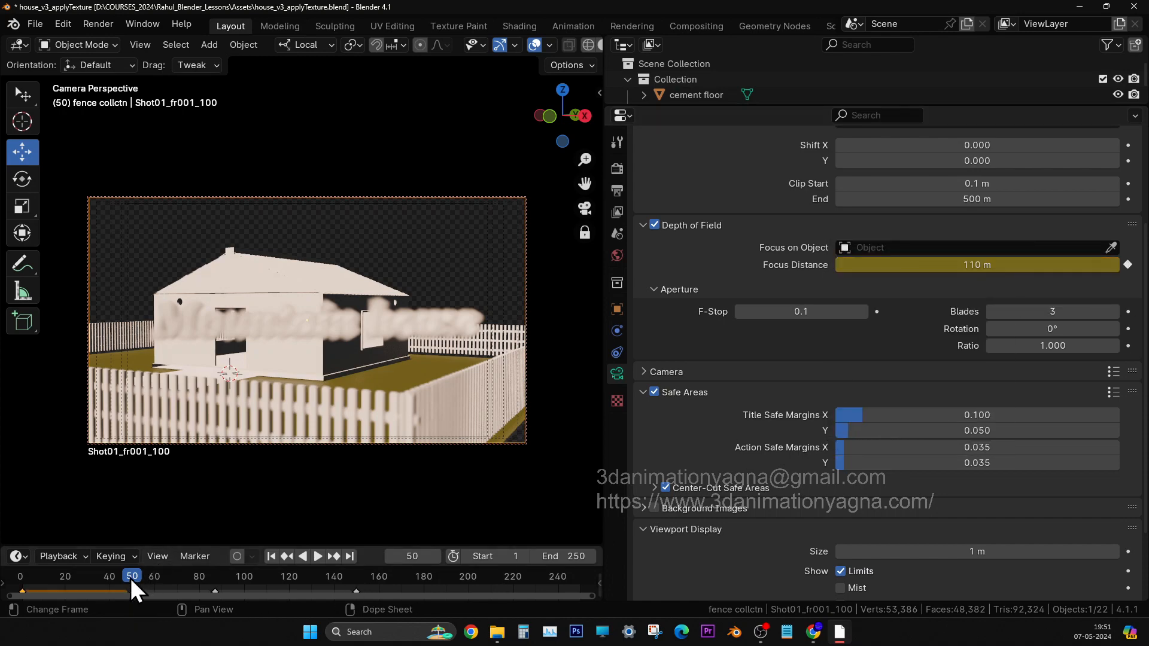
drag(130, 578, 27, 589)
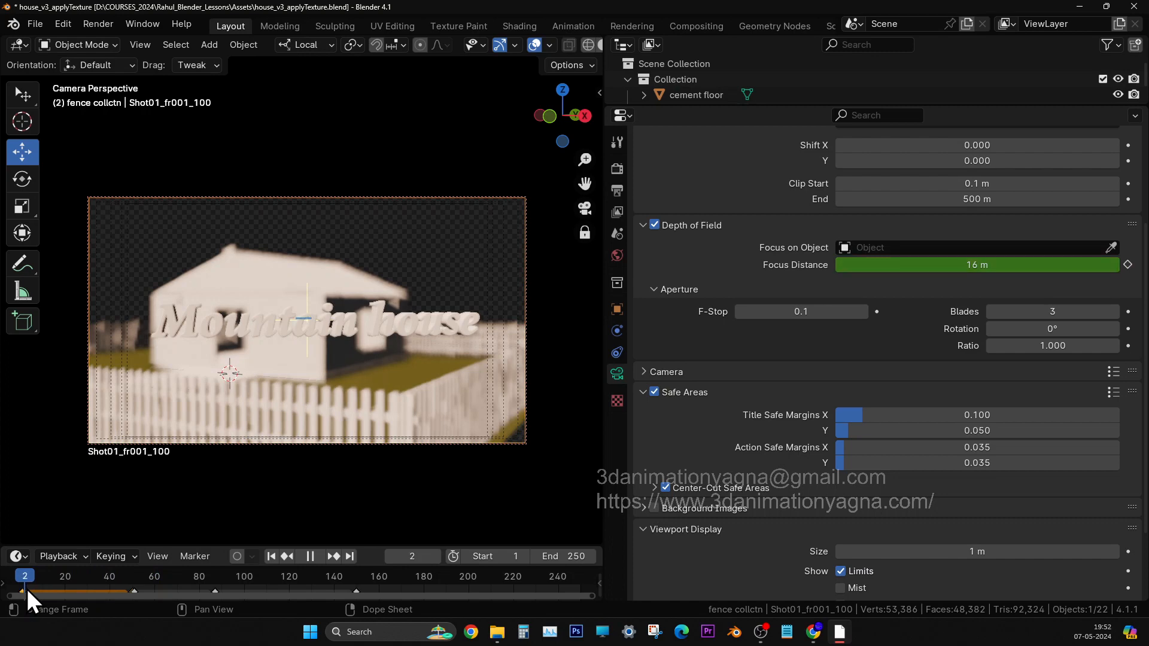
drag(27, 588, 20, 587)
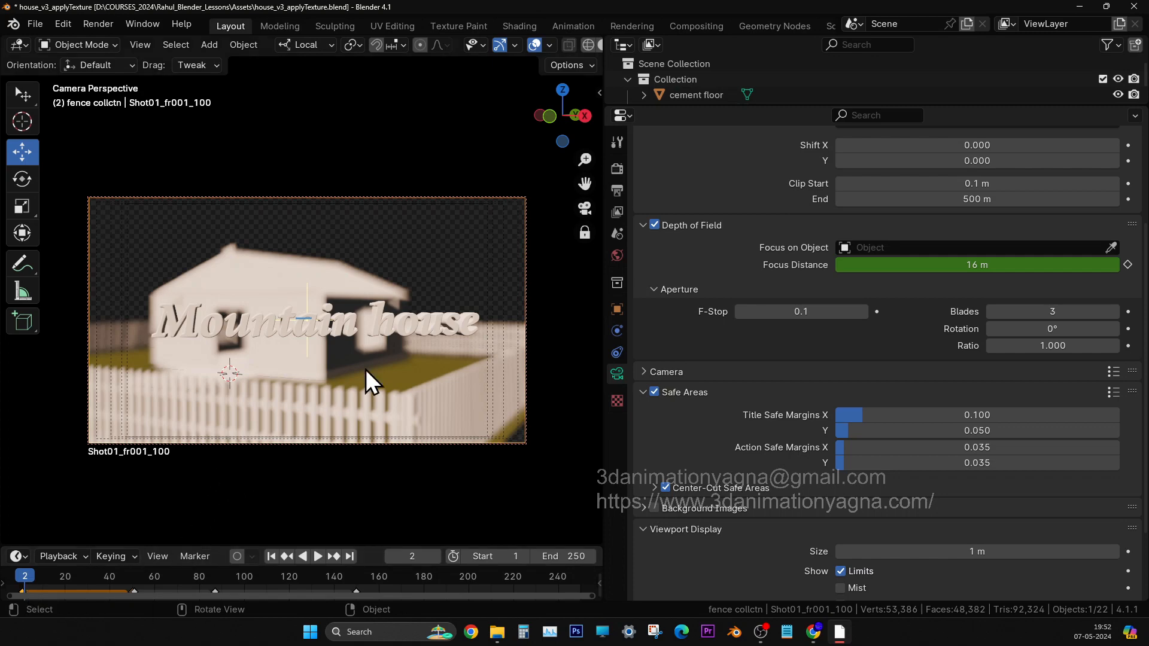
- Set the viewport to wireframe shading, with nothing selected, and save the house file
key(z)
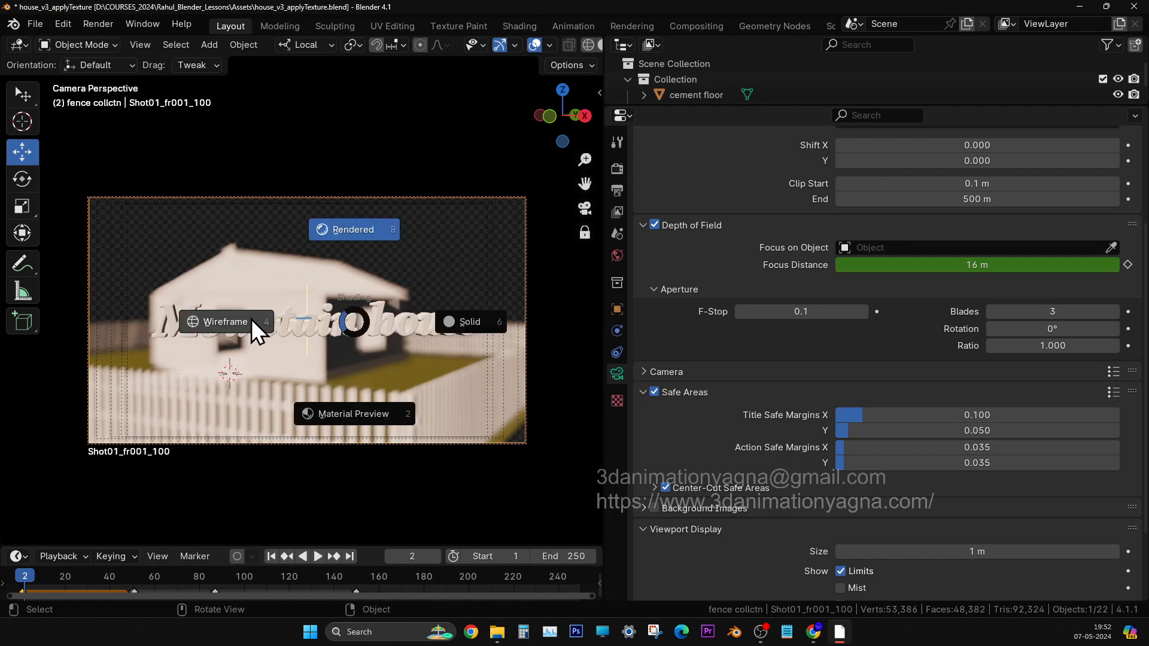
click(426, 229)
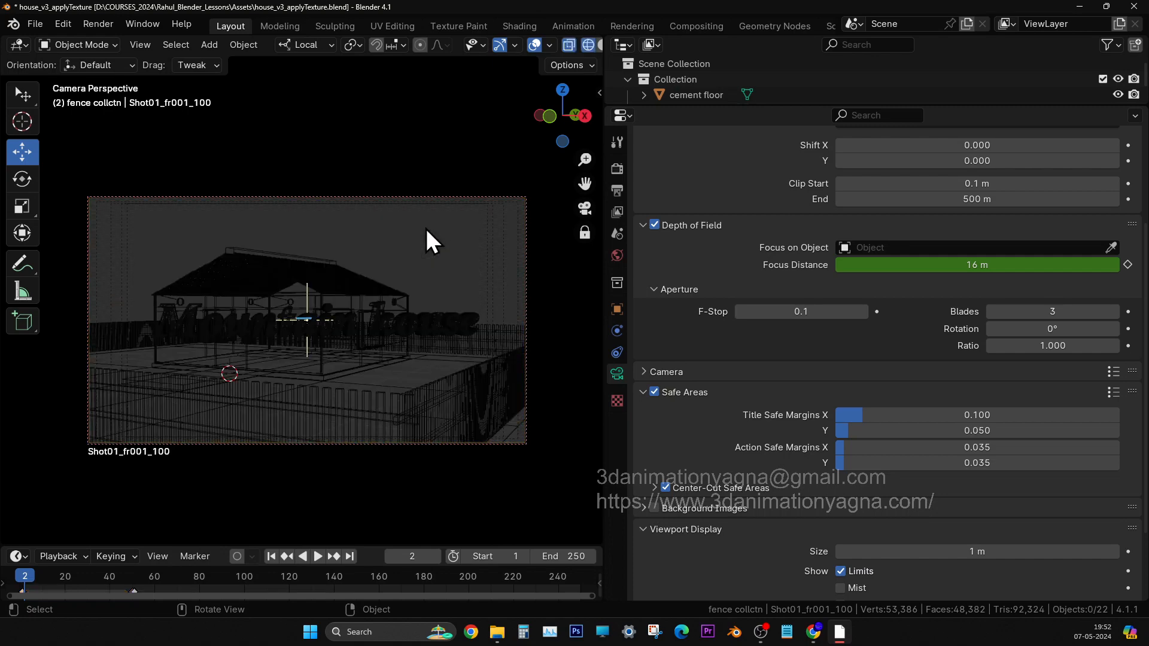
click(34, 24)
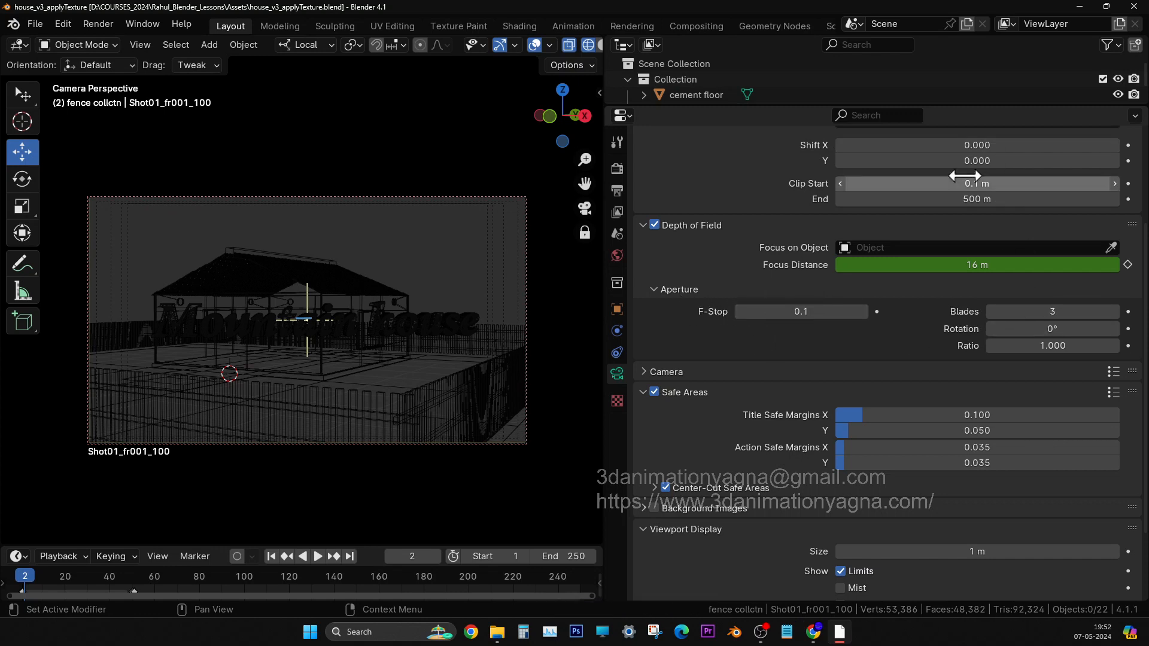
- Switch from the house file to a new, unsaved default Blender scene and maximise its window
click(1080, 8)
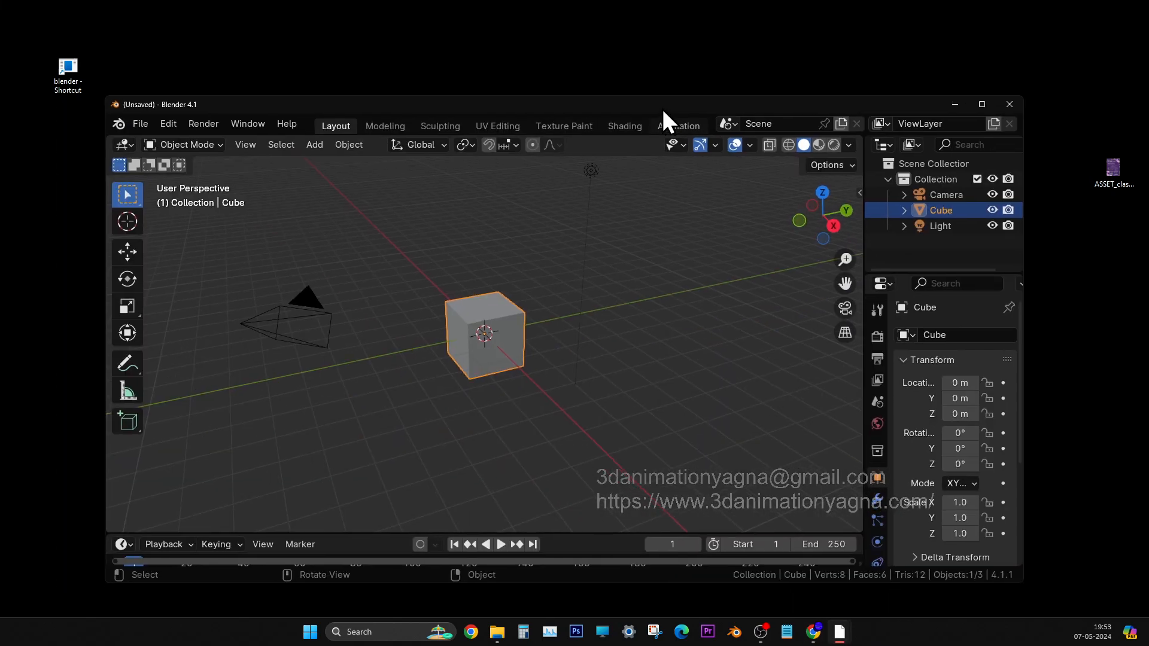
double_click(655, 106)
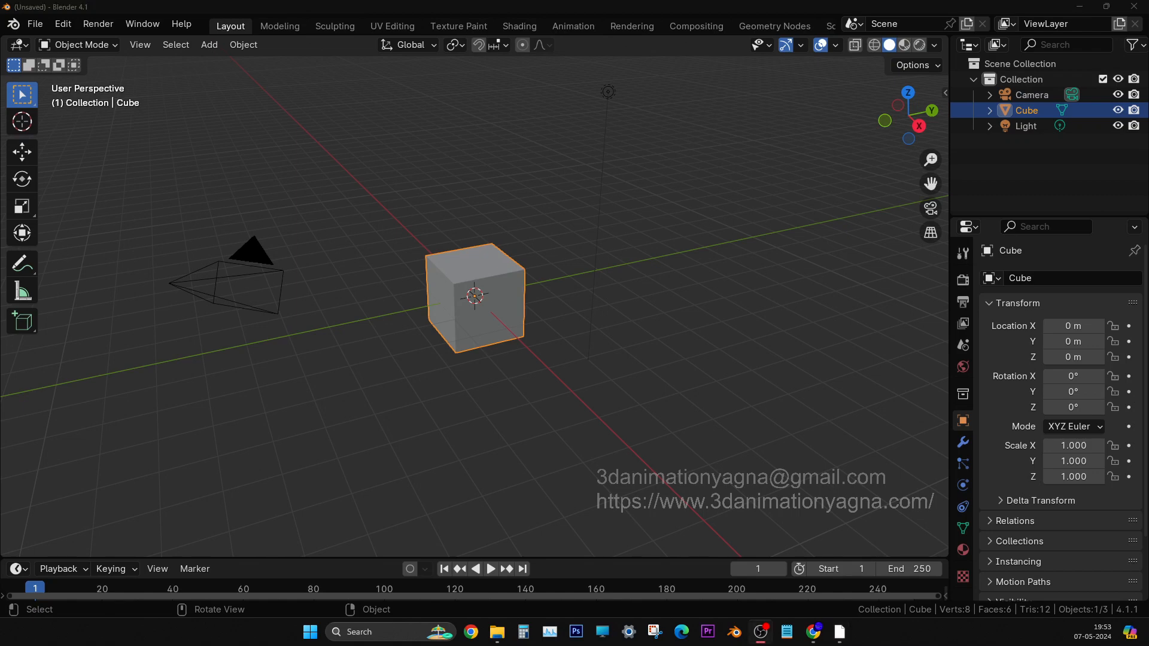
click(284, 2)
middle_drag(231, 166, 265, 260)
middle_drag(403, 274, 313, 285)
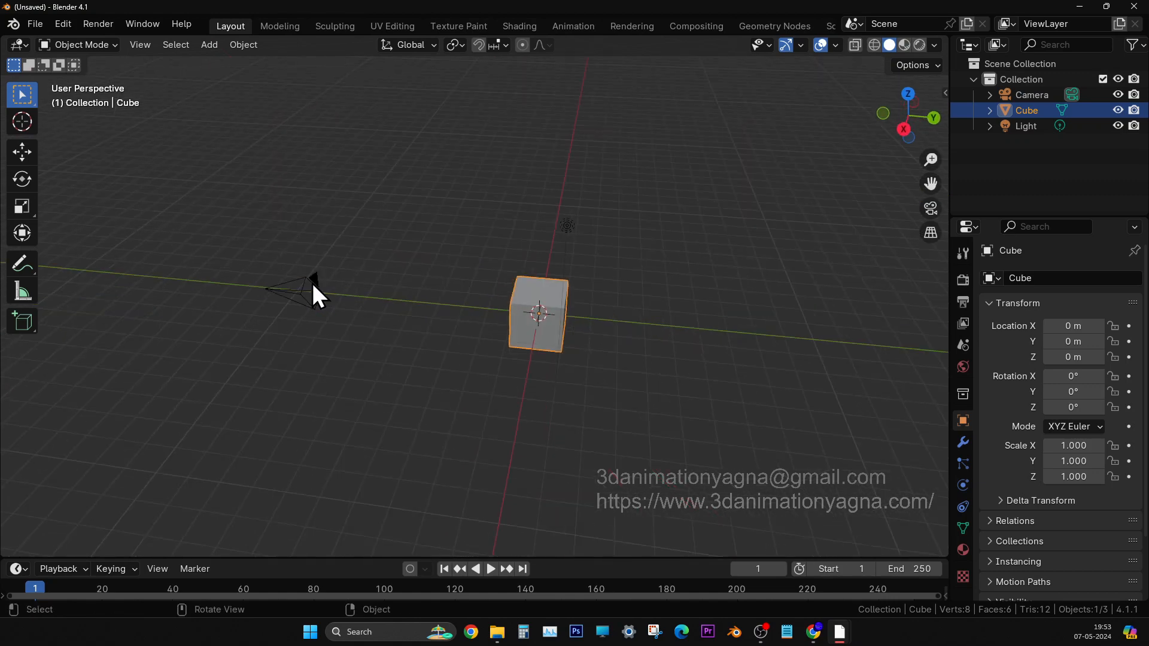
- Set the camera's location and rotation to 0 on all three axes, working in top view
click(313, 282)
middle_drag(407, 298, 390, 293)
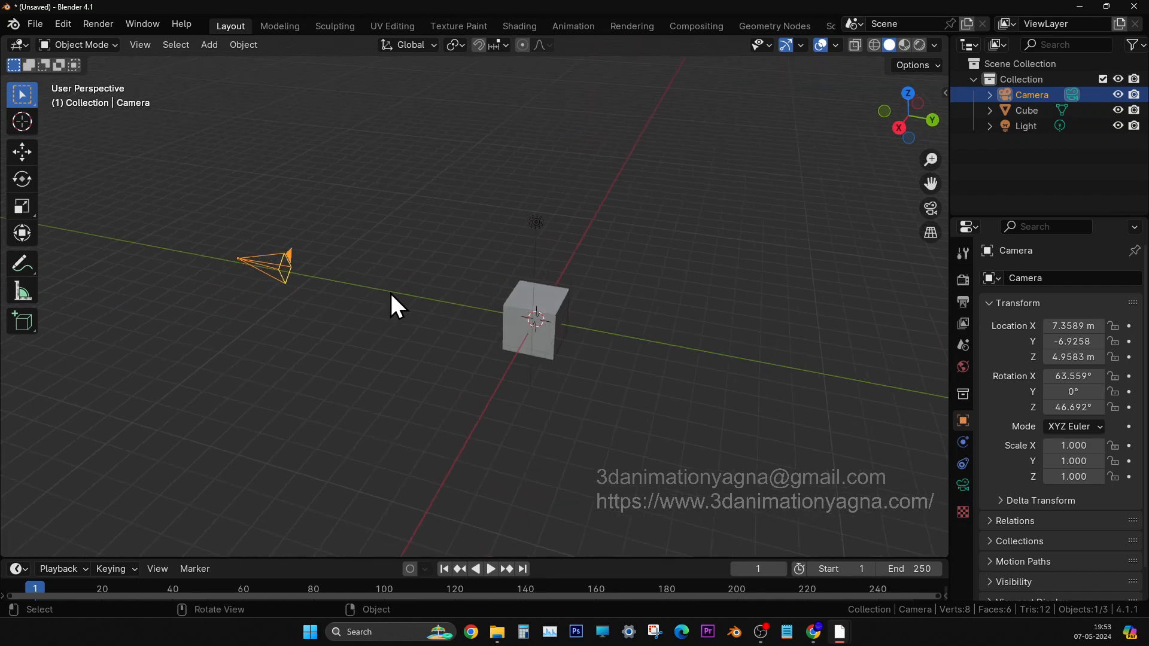
key(KP_7)
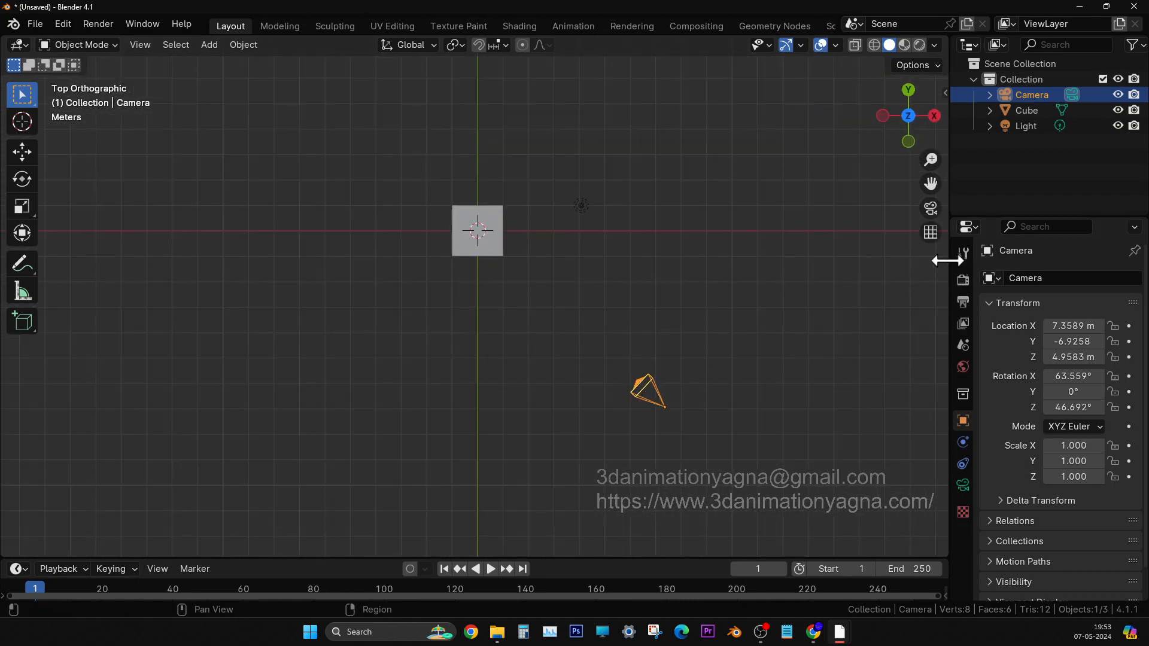
click(23, 156)
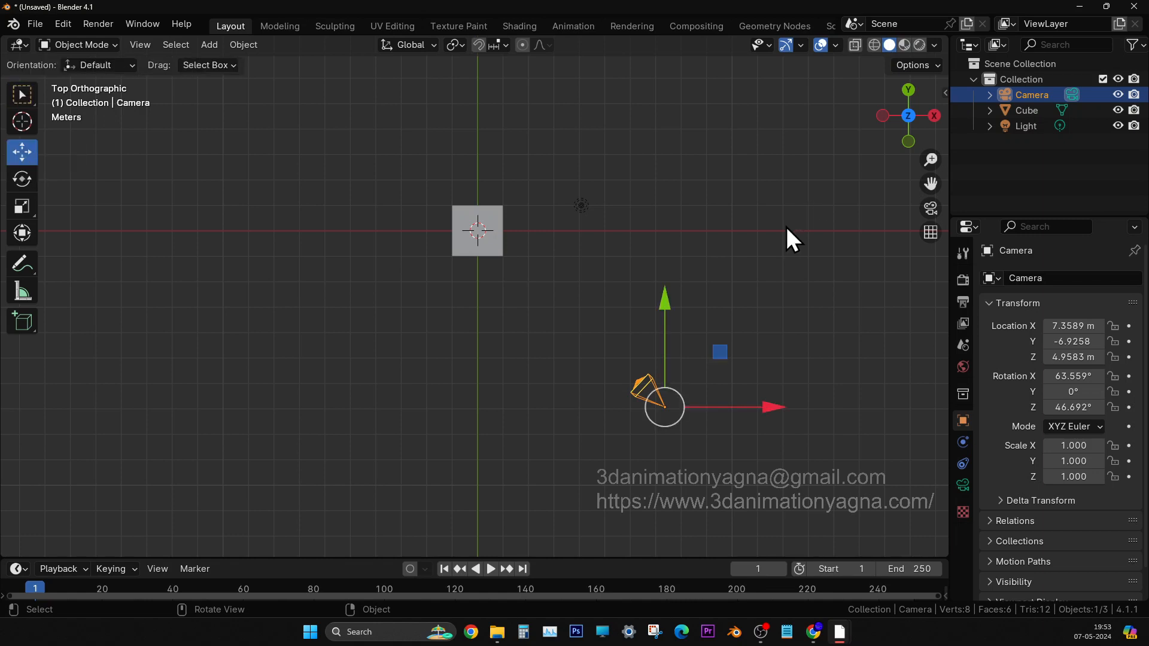
key(n)
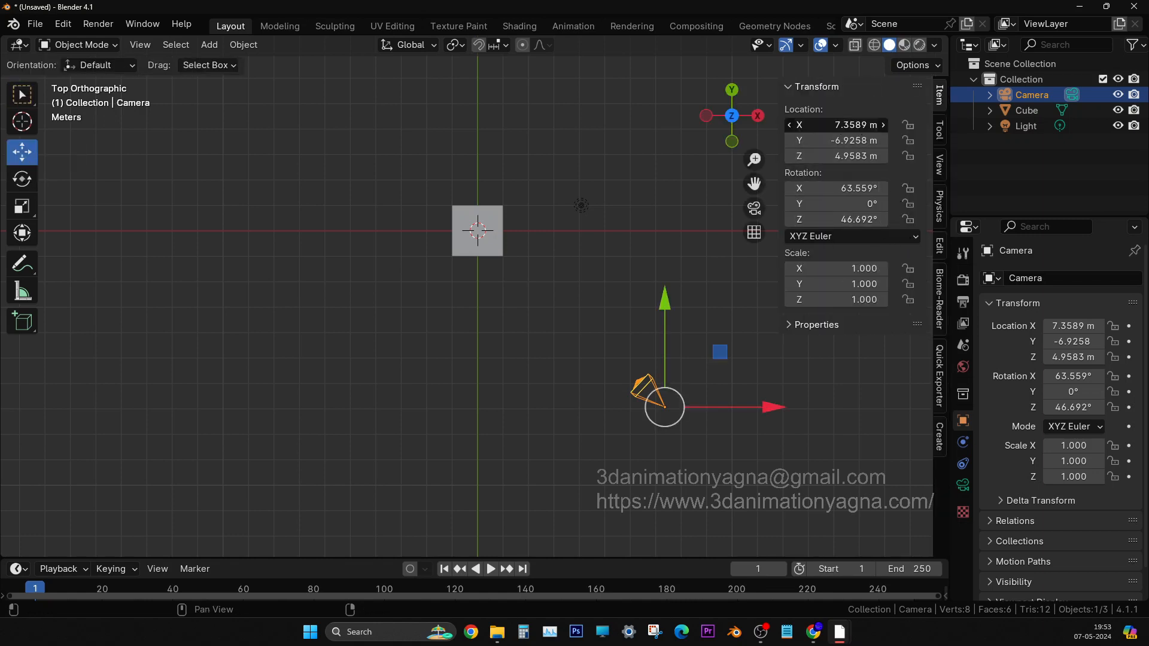
drag(838, 124, 846, 219)
text(0)
key(Return)
text(0)
key(Return)
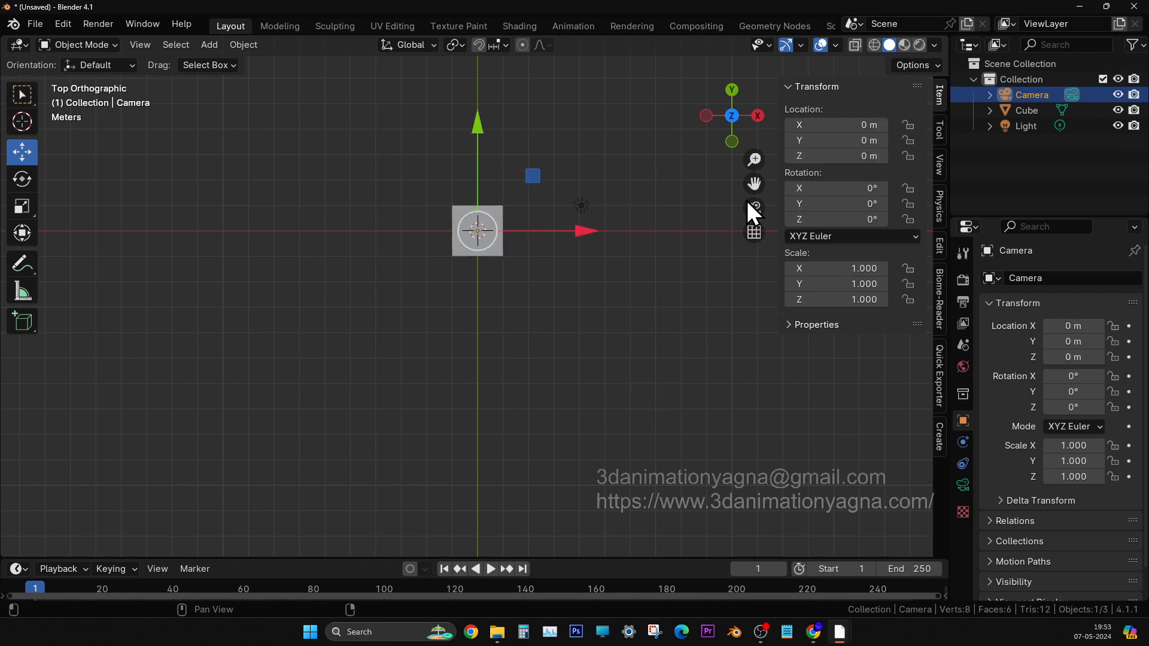
- Move the camera to about -3.53 m on Y and set its X rotation to 90° to face the cube
drag(484, 170, 484, 260)
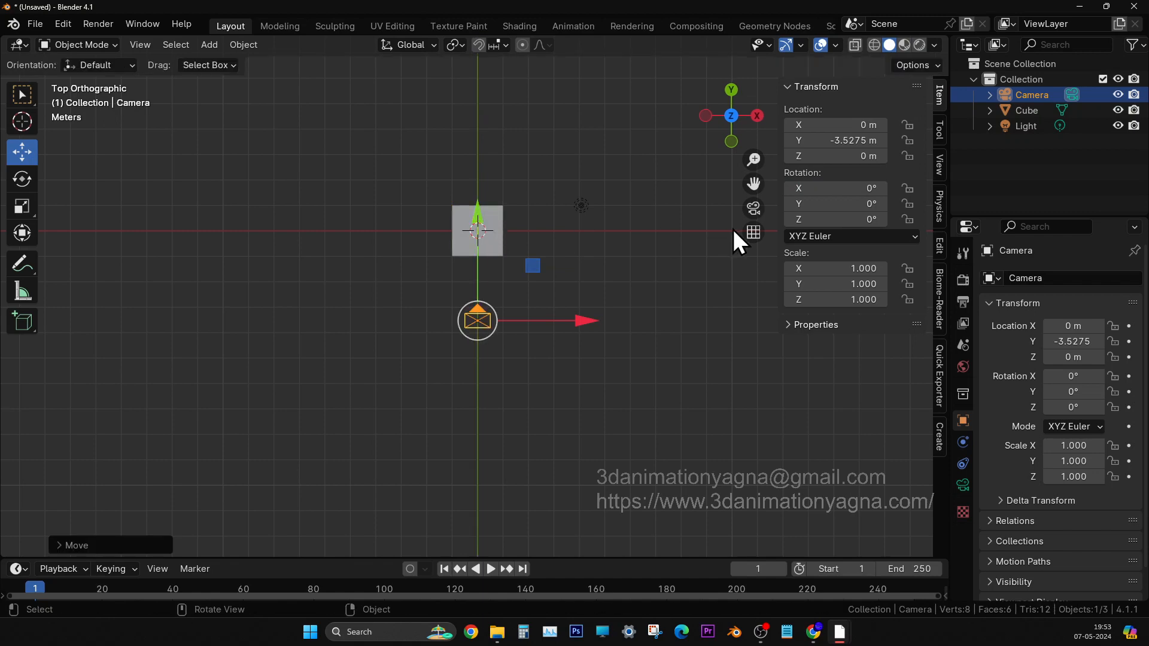
click(801, 188)
text(90)
key(Return)
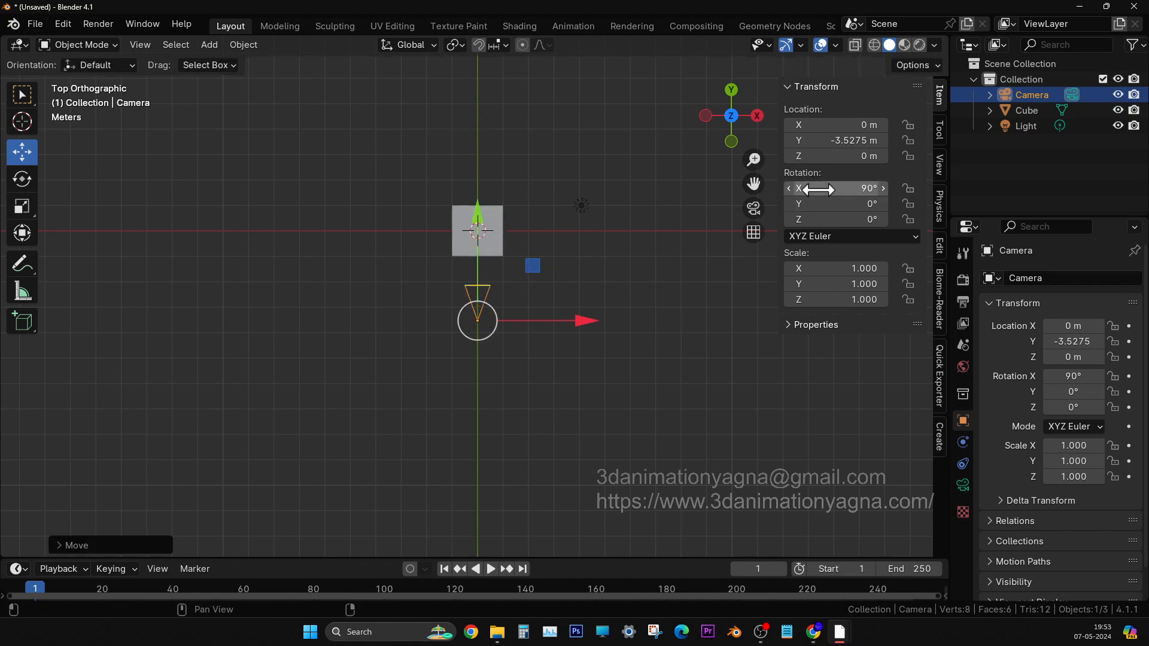
- Move the camera back along Y to about -7.84 m and slightly farther from the cube
mouse_move(568, 304)
middle_down()
mouse_move(537, 332)
mouse_move(446, 236)
mouse_move(454, 210)
mouse_move(494, 263)
mouse_move(559, 293)
middle_up()
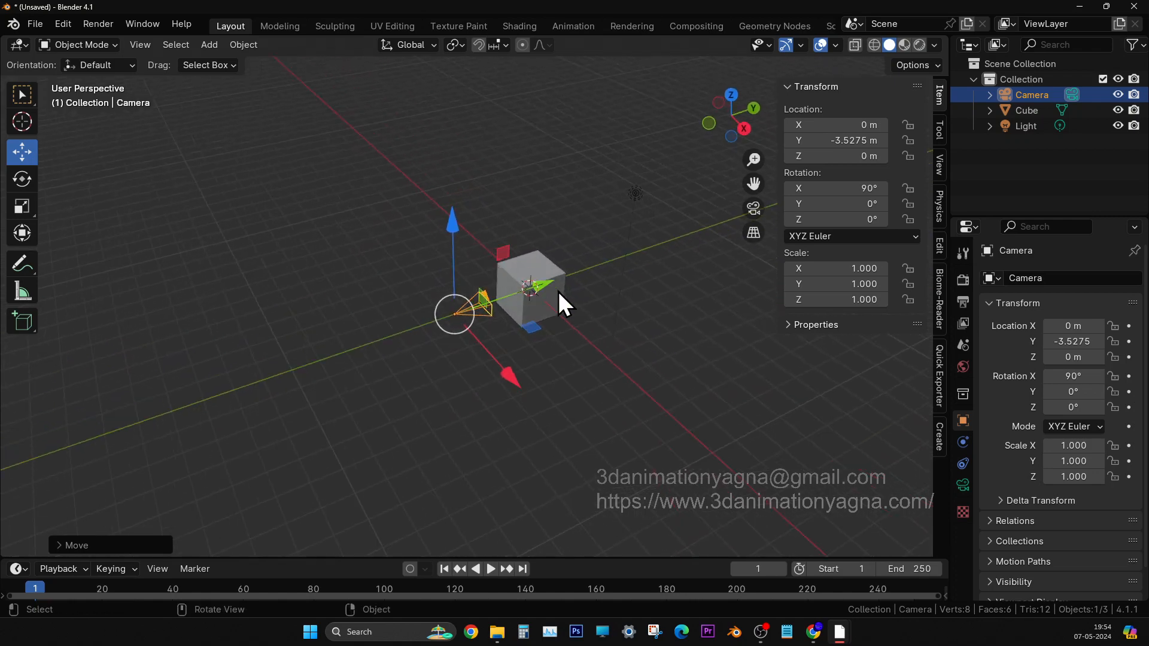
drag(545, 284, 434, 315)
middle_drag(435, 315, 587, 317)
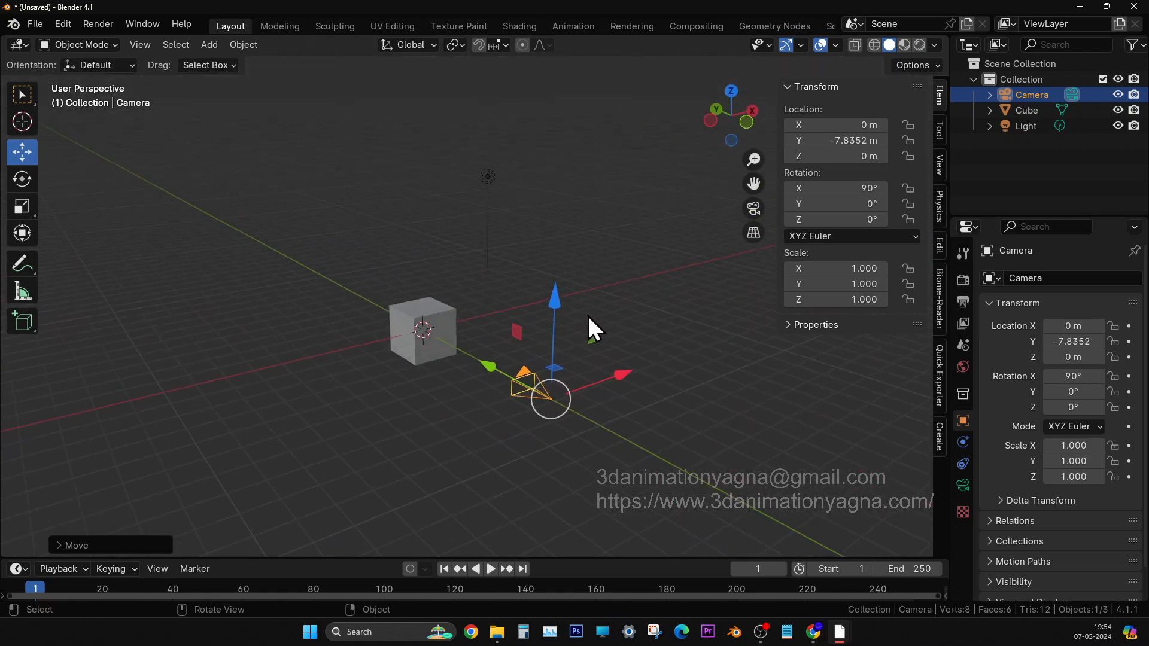
middle_drag(490, 361, 542, 357)
- Scale the cube along Y to about 0.178 to turn it into a thin slab
click(420, 326)
click(31, 206)
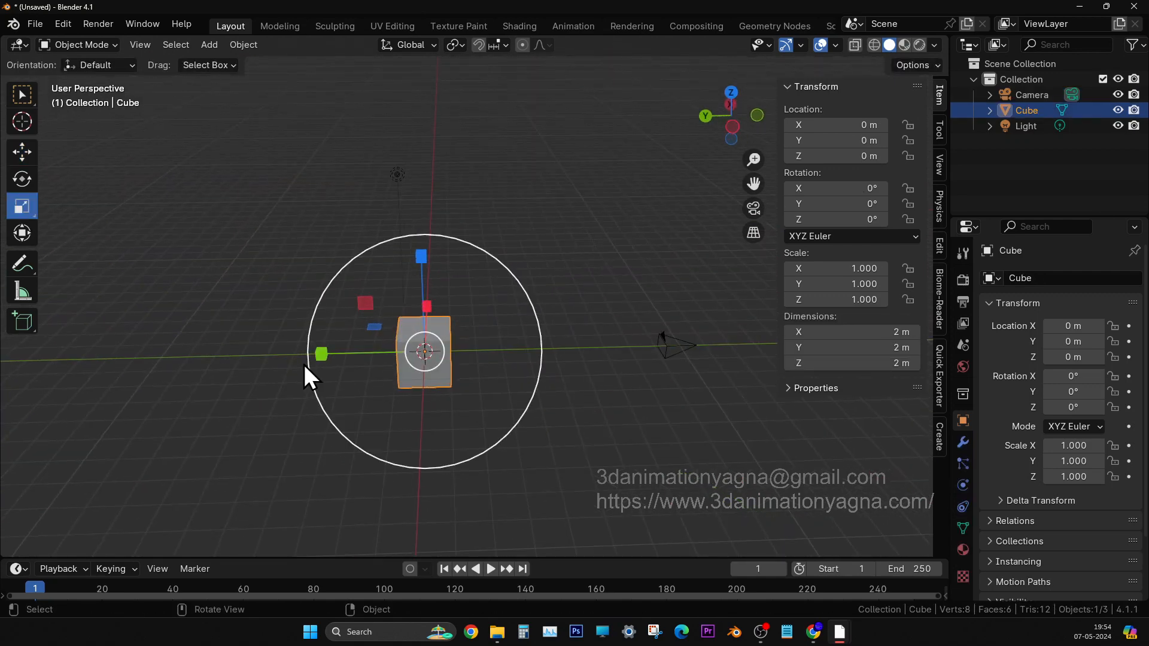
drag(315, 353, 416, 353)
middle_drag(558, 382, 436, 359)
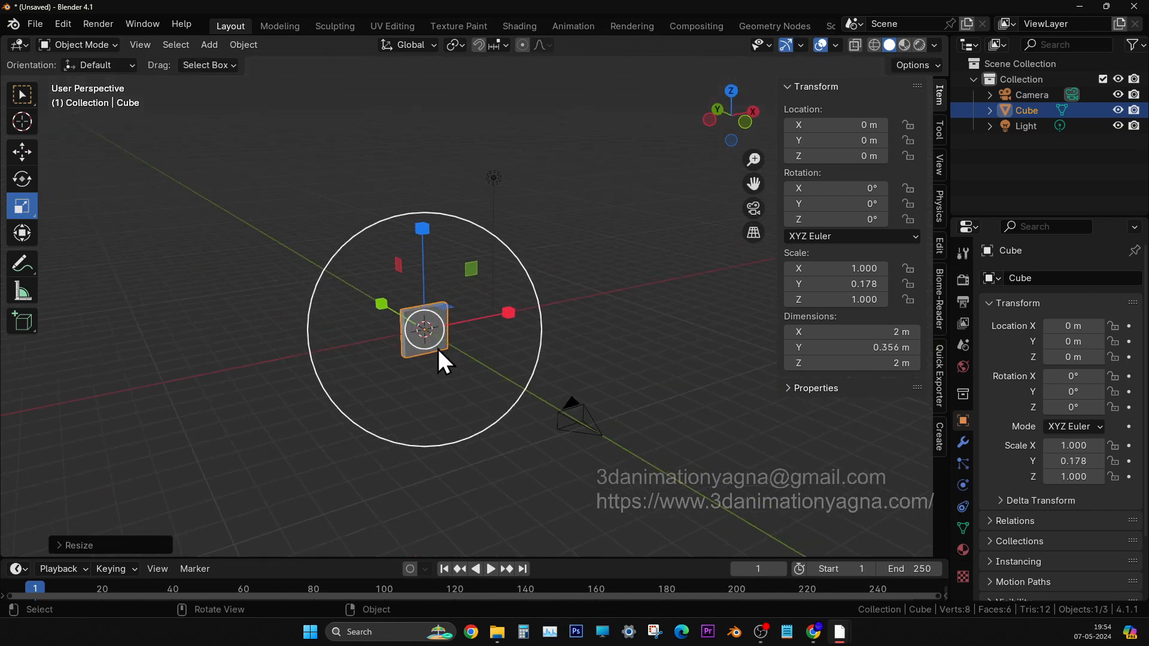
- Raise the slab 1 m along Z in front view and apply all of its transforms
click(25, 154)
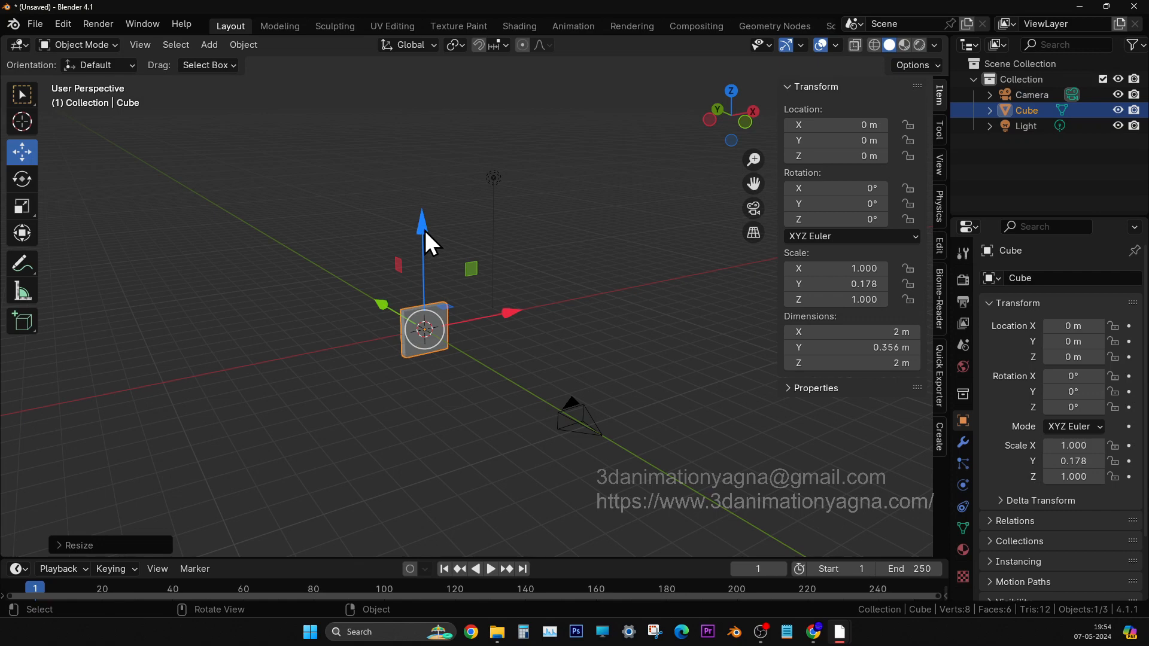
key(KP_1)
scroll(458, 312, up, 5)
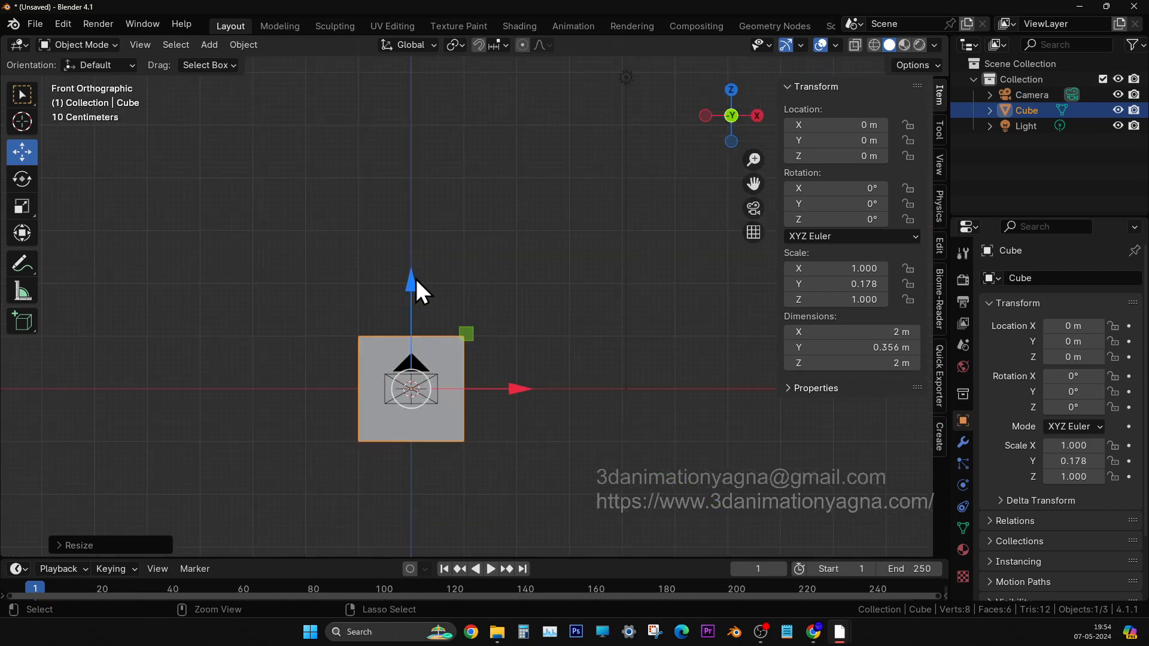
drag(415, 280, 423, 218)
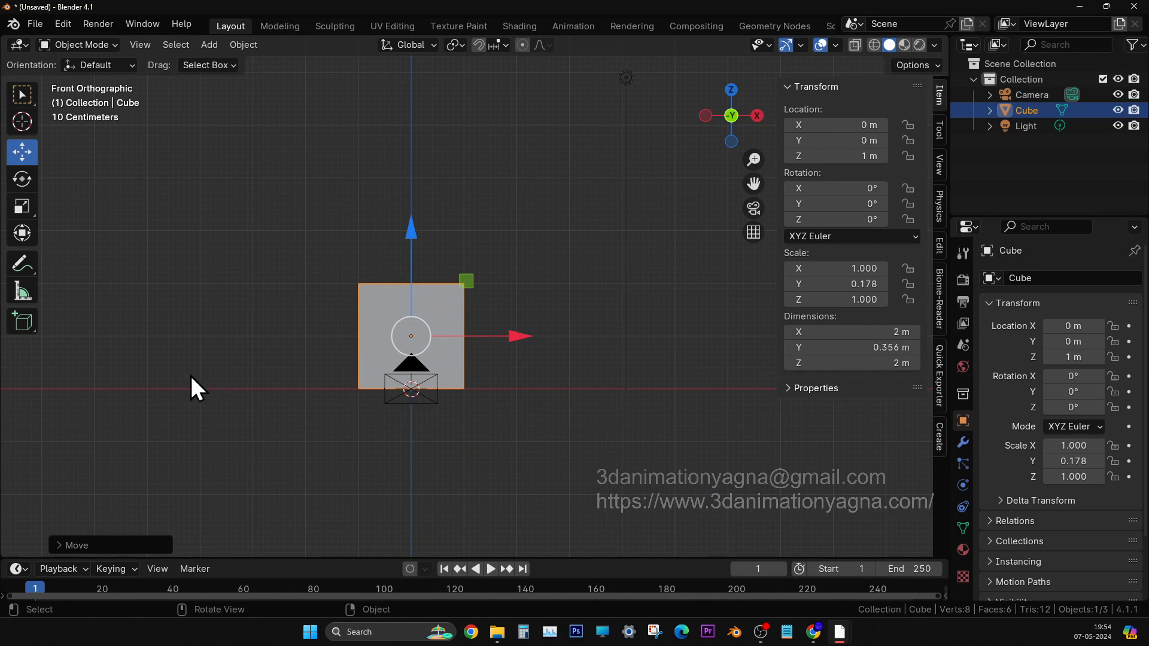
middle_drag(527, 404, 527, 359)
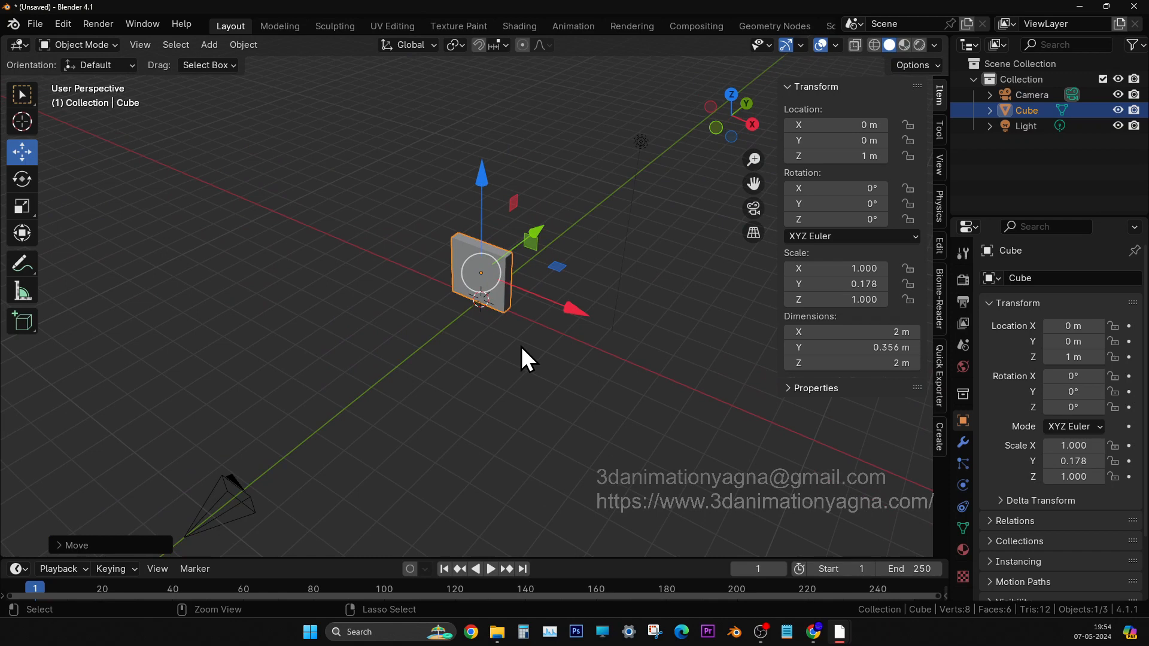
key(ctrl+a)
click(486, 389)
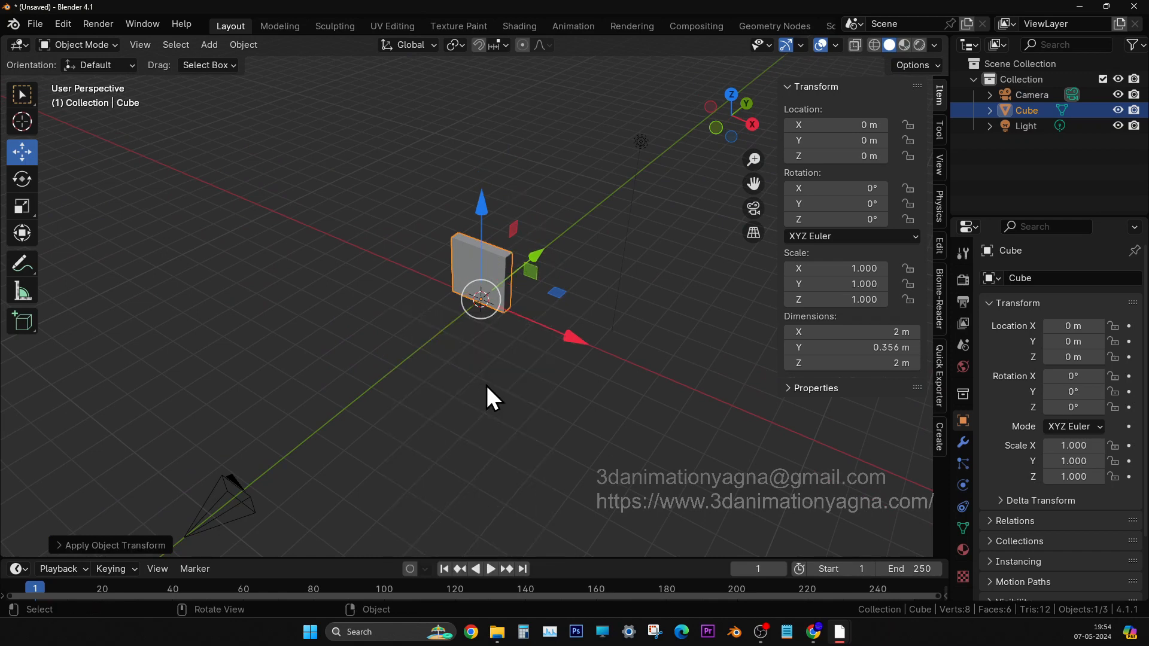
- Enlarge the Properties editor with the Transform section collapsed, and select the light
middle_drag(487, 385, 372, 478)
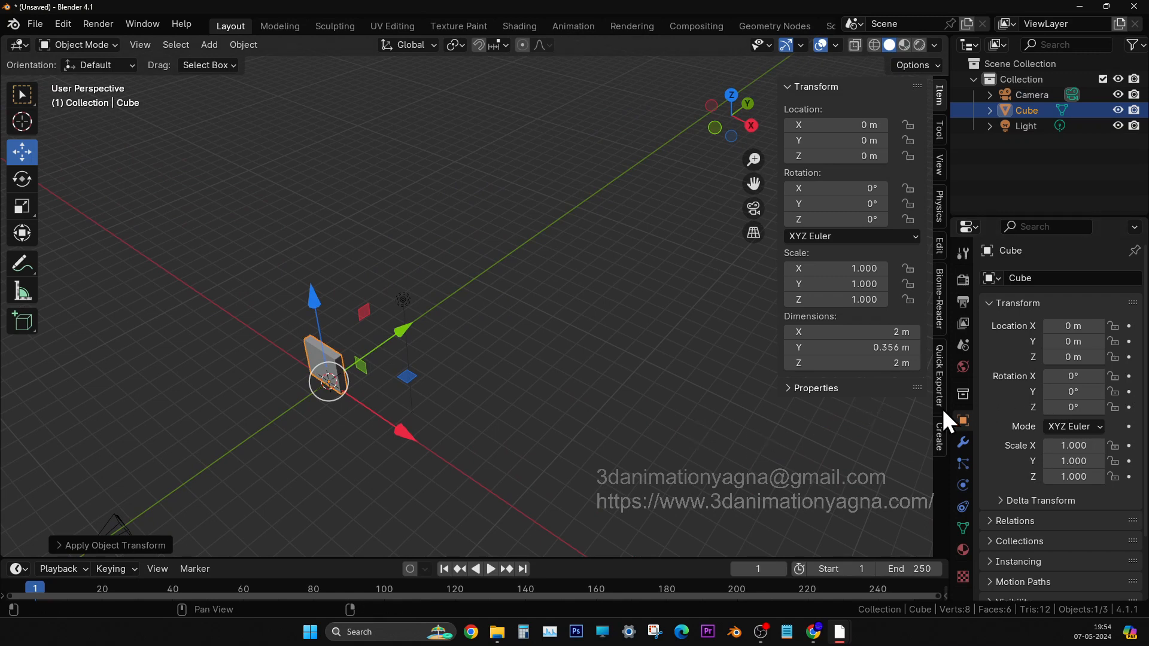
drag(949, 410, 775, 410)
click(854, 305)
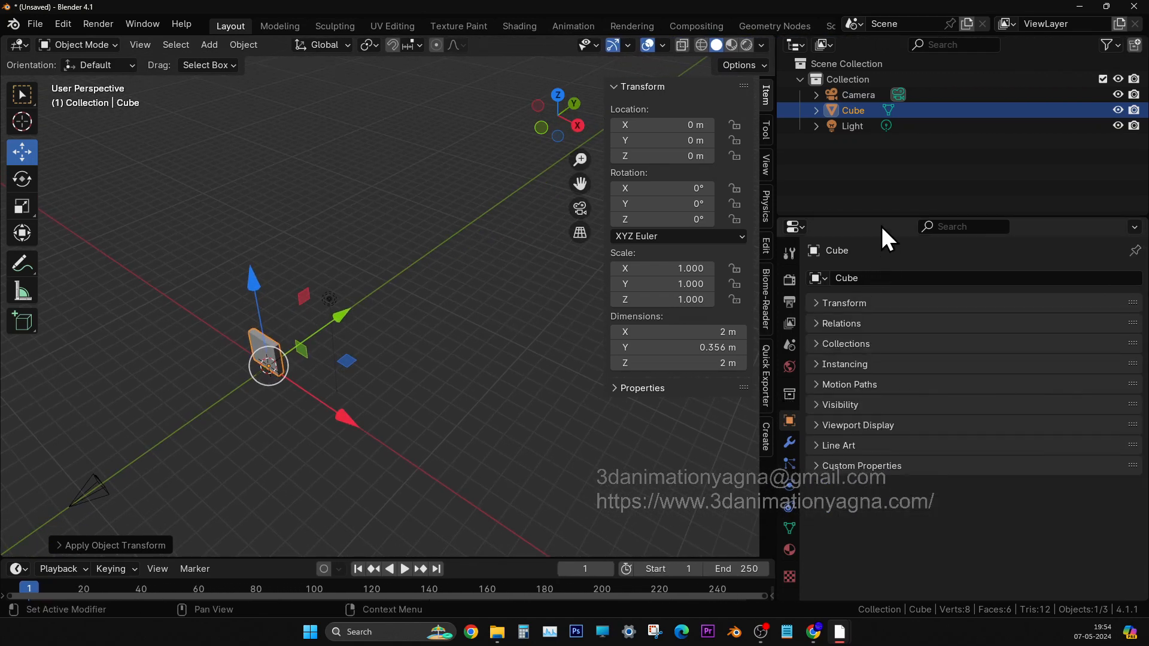
click(913, 126)
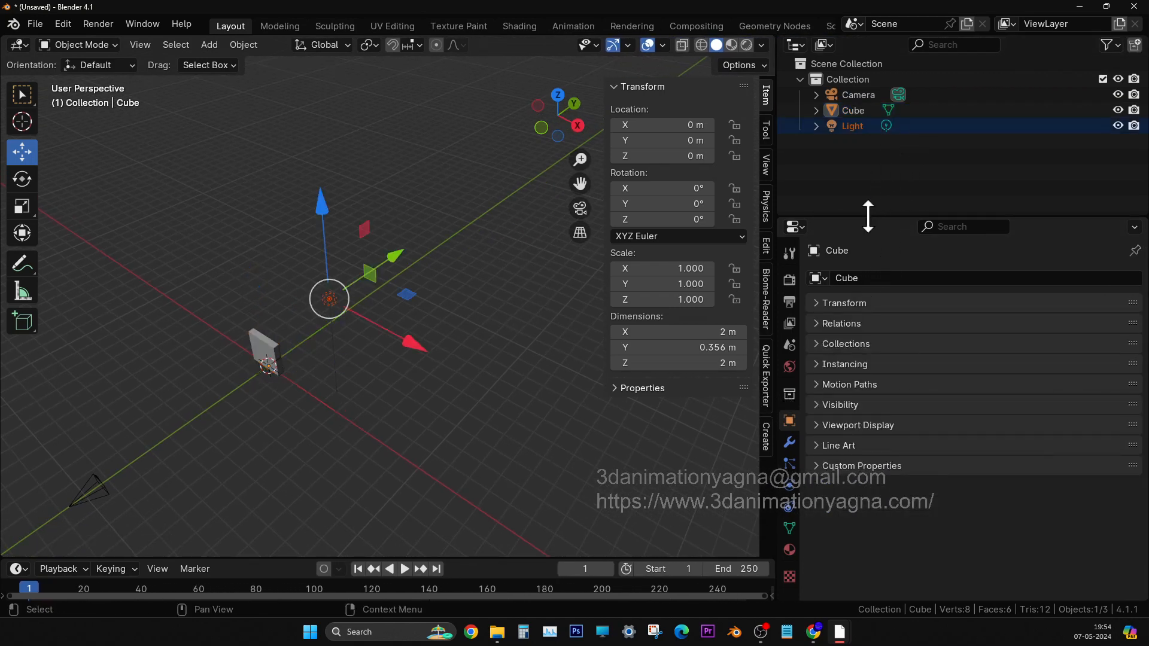
drag(867, 216, 878, 91)
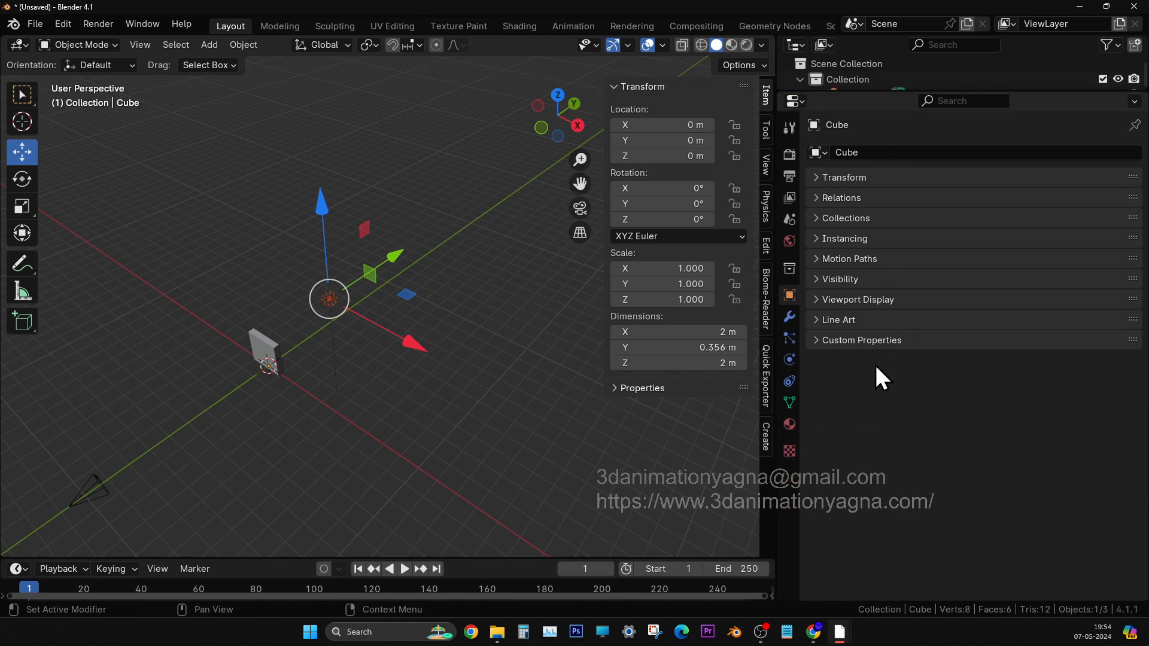
- Select the thin slab and add an Array modifier to it
click(264, 339)
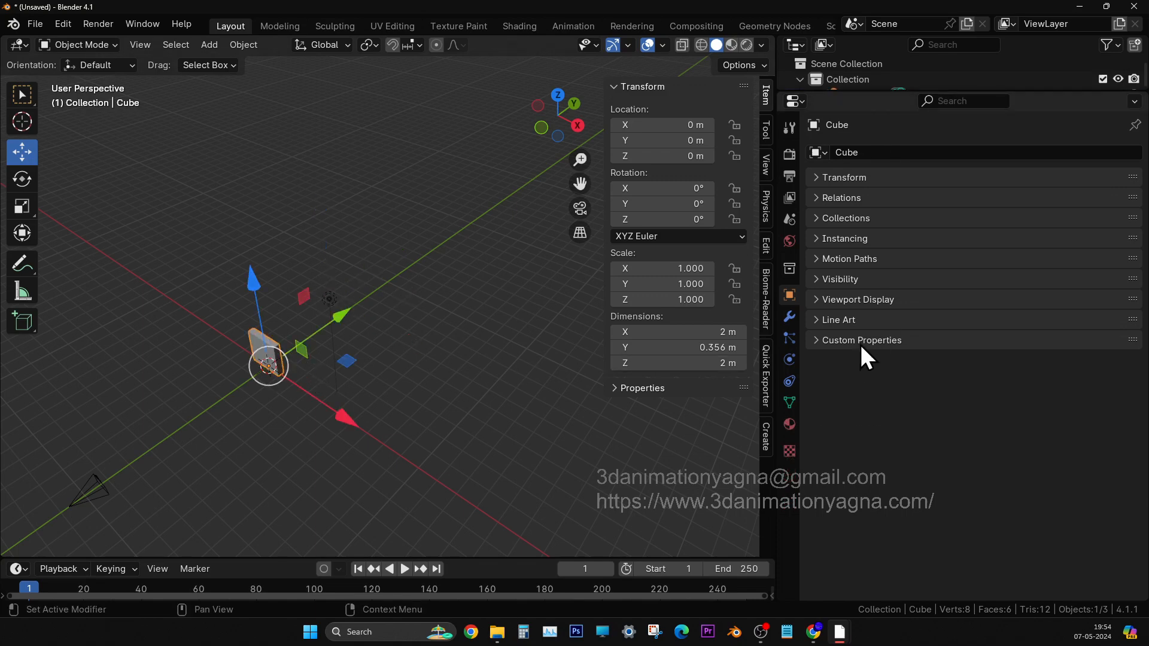
click(790, 317)
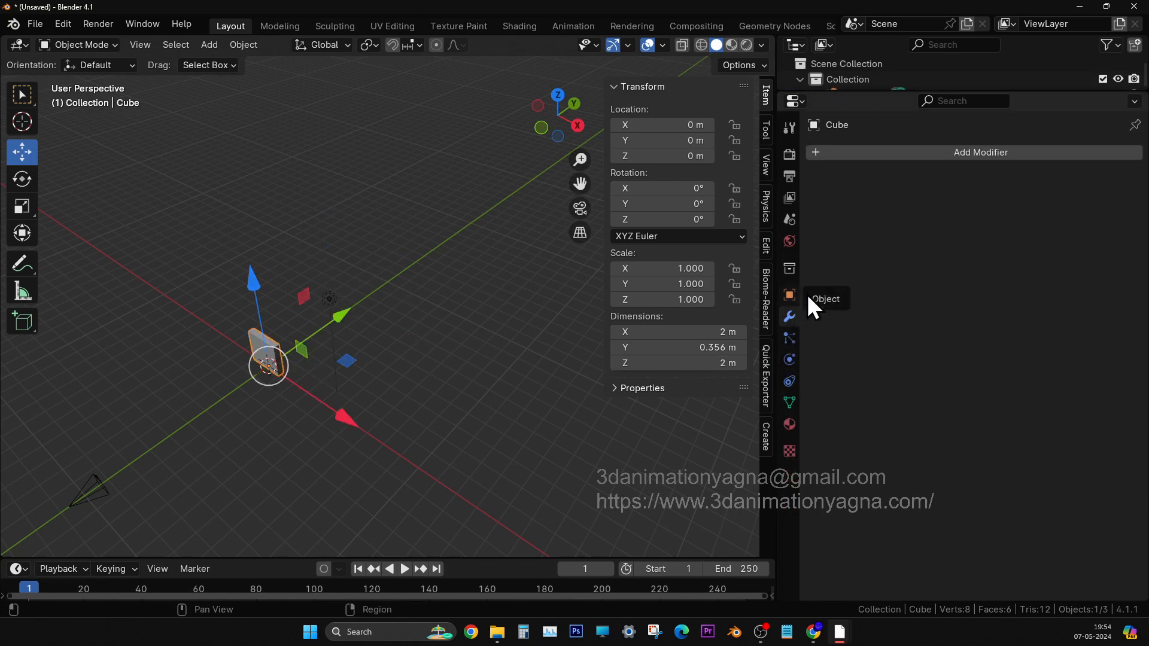
click(927, 153)
mouse_move(888, 207)
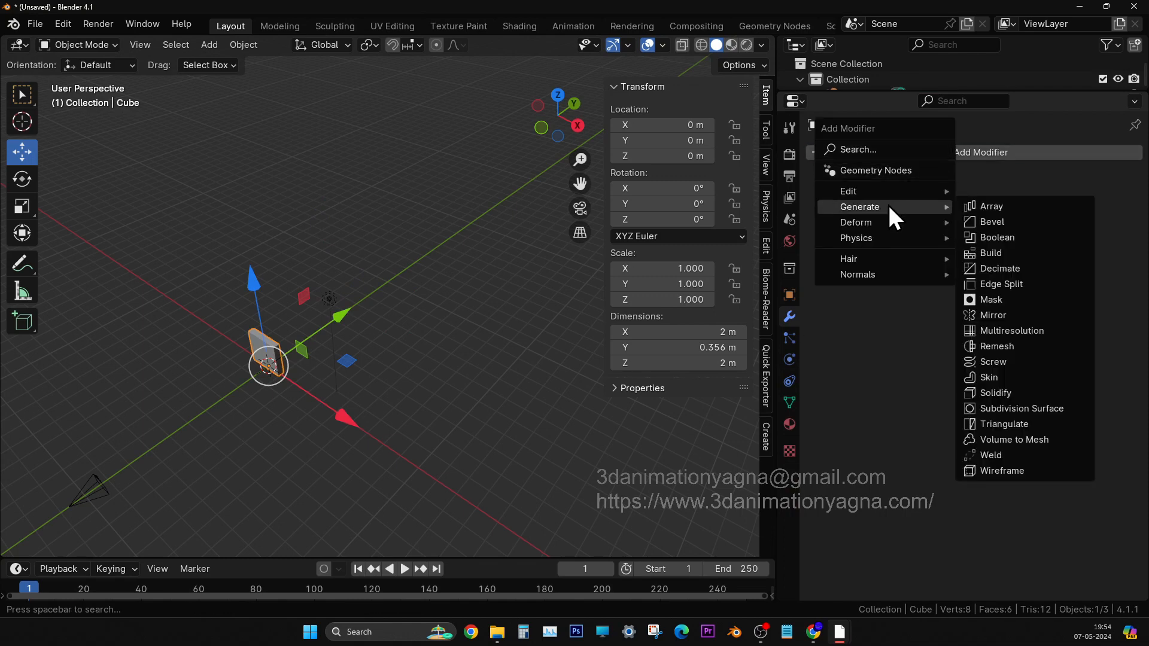
click(1056, 206)
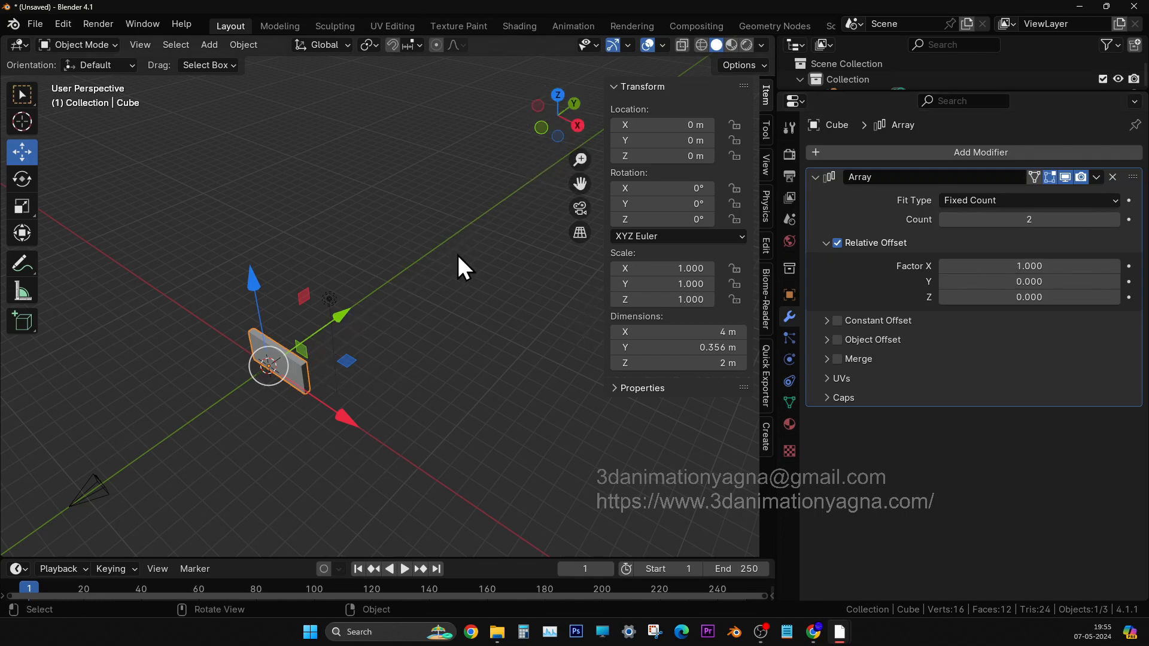
- Set the array's relative offset factor to 0 along X and 7 along Y
click(1026, 268)
text(0)
key(Return)
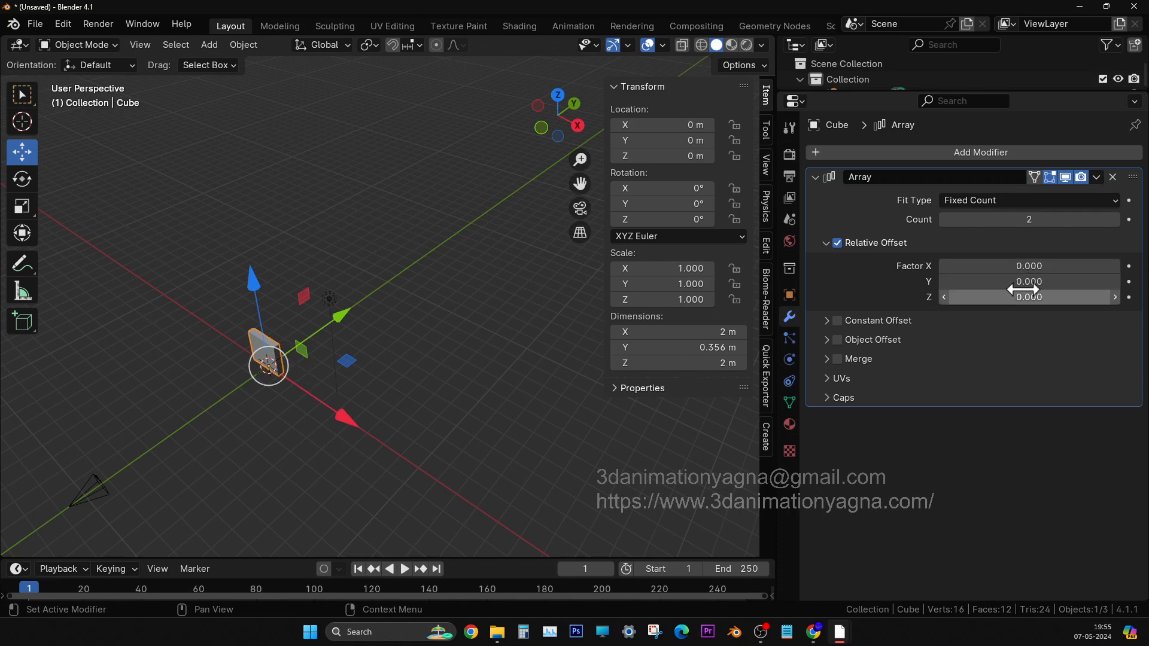
click(1026, 283)
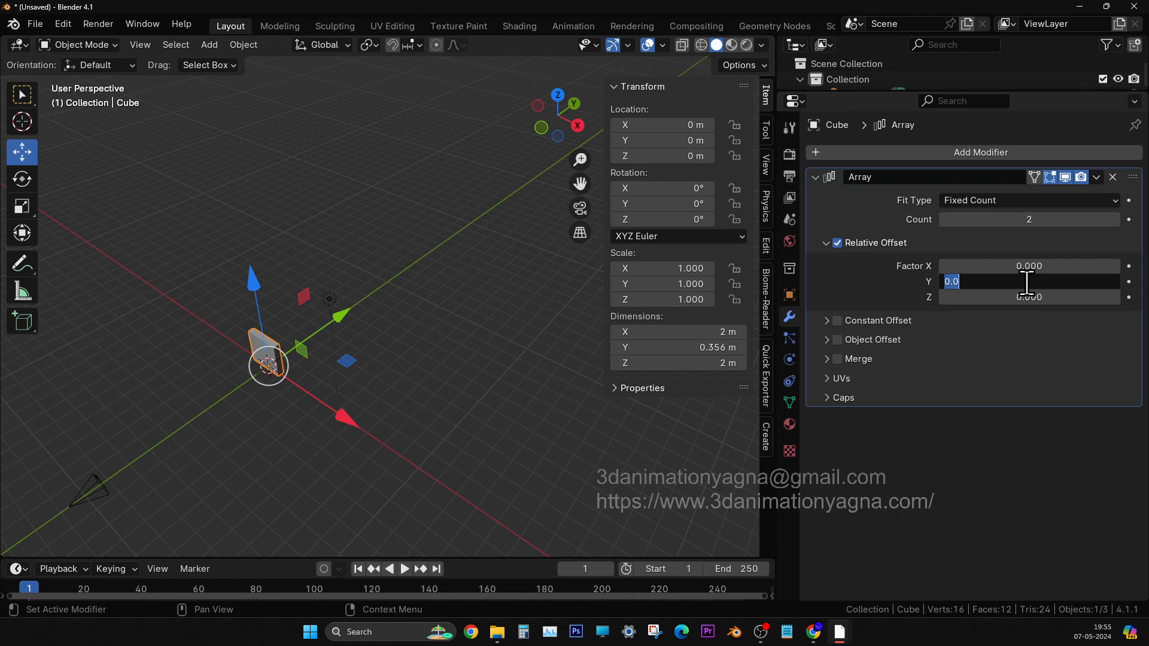
text(3)
key(Return)
click(1025, 283)
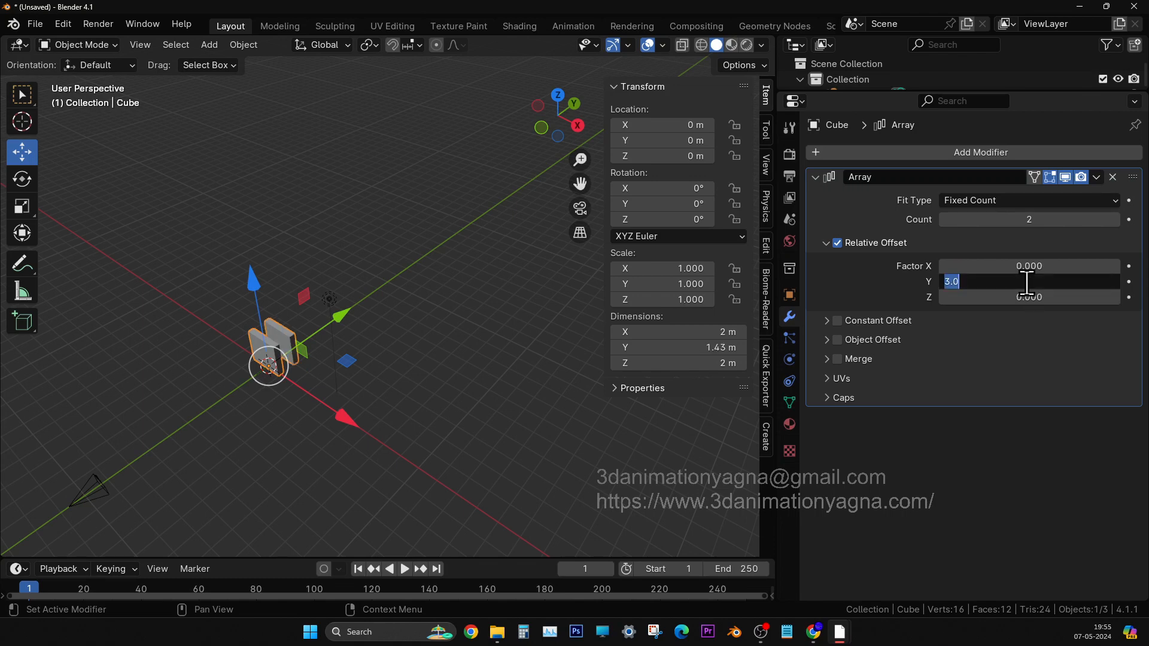
text(7)
key(Return)
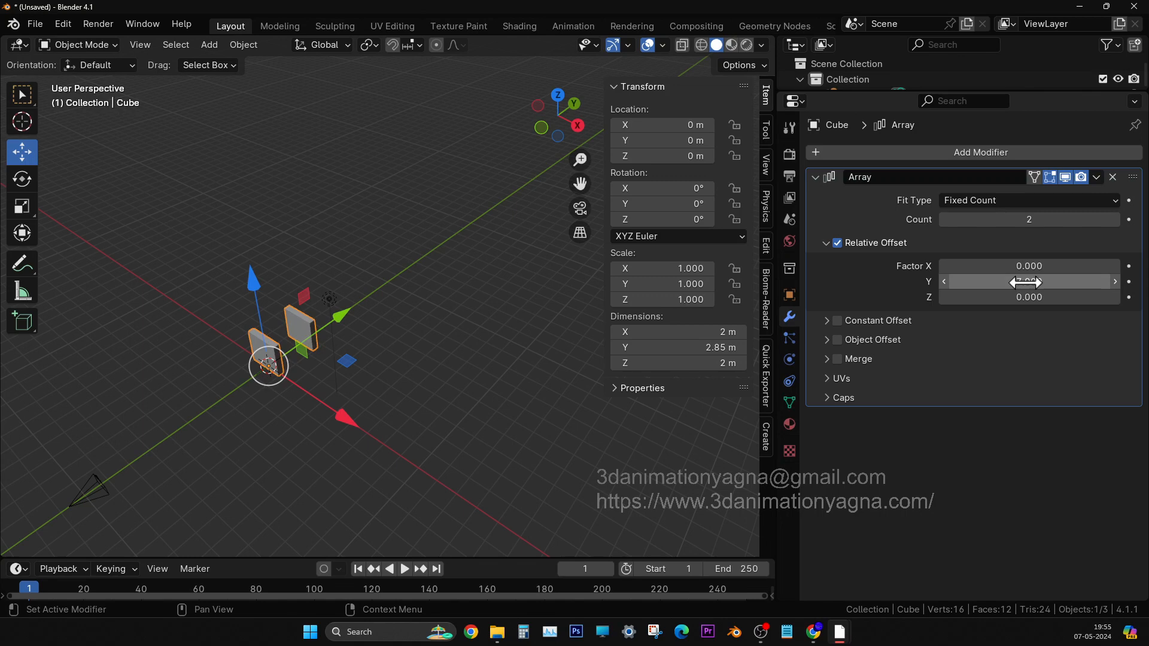
- Set the array count to 9 and check the row of slabs through the camera
click(1029, 218)
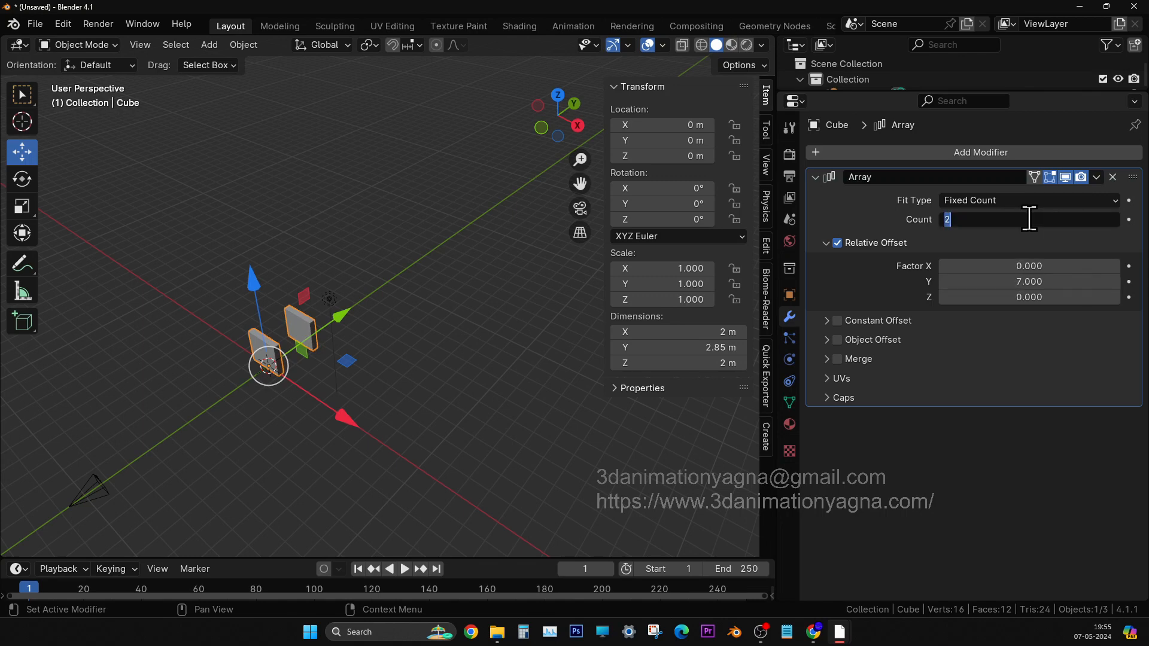
text(9)
key(Return)
middle_drag(462, 359, 496, 335)
scroll(352, 443, up, 4)
shift+middle_drag(350, 442, 516, 328)
middle_drag(474, 388, 496, 381)
key(KP_0)
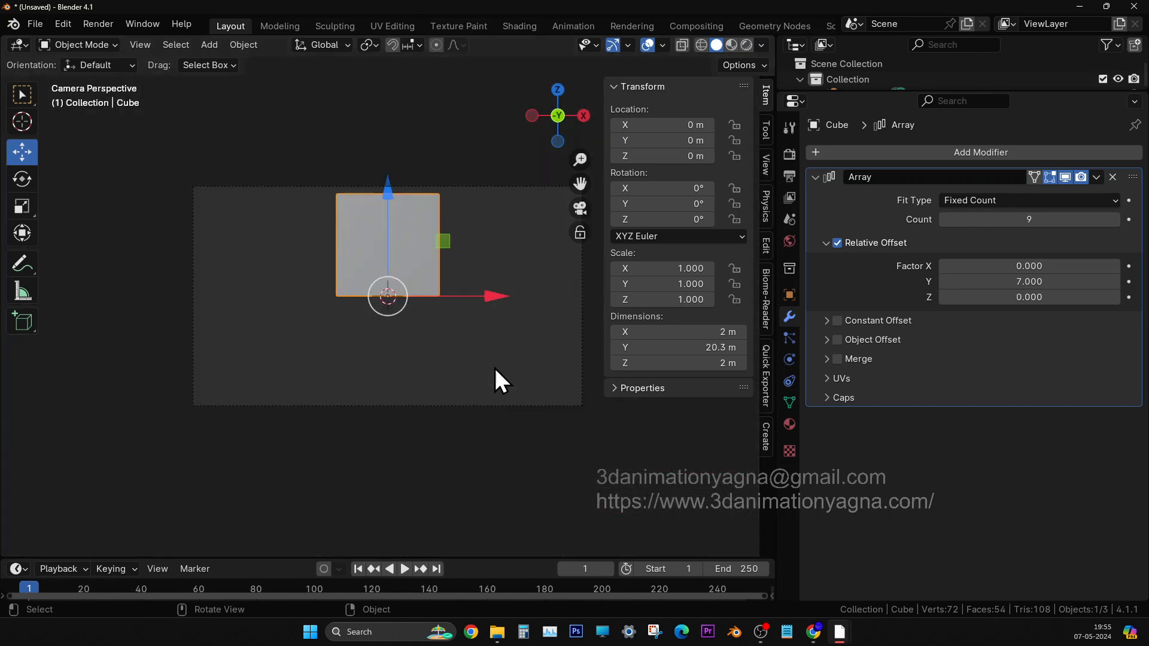
key(KP_0)
scroll(461, 467, down, 4)
middle_drag(461, 466, 421, 464)
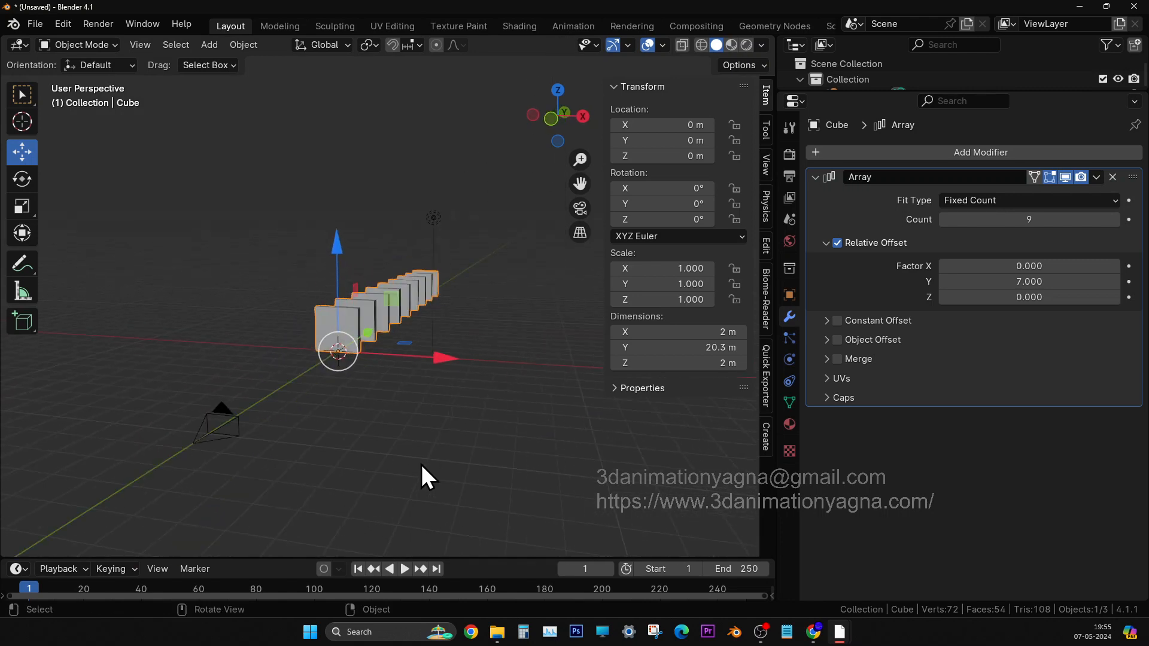
- Lock the camera to the view and reframe it so the row of slabs recedes diagonally into the distance
click(228, 410)
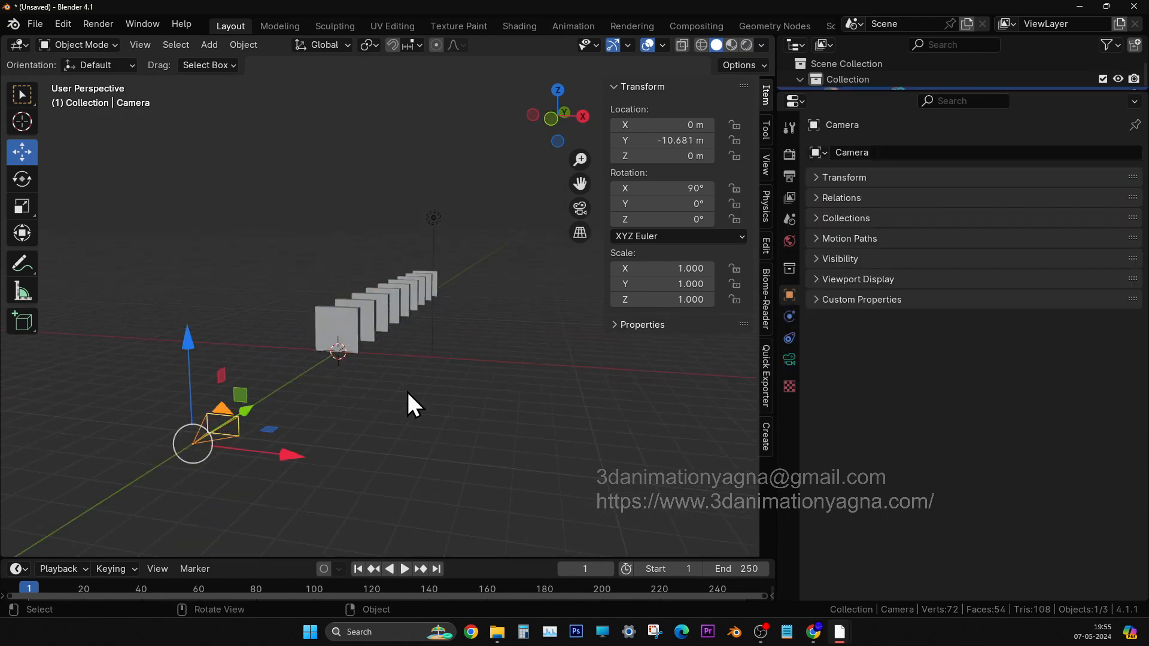
key(KP_0)
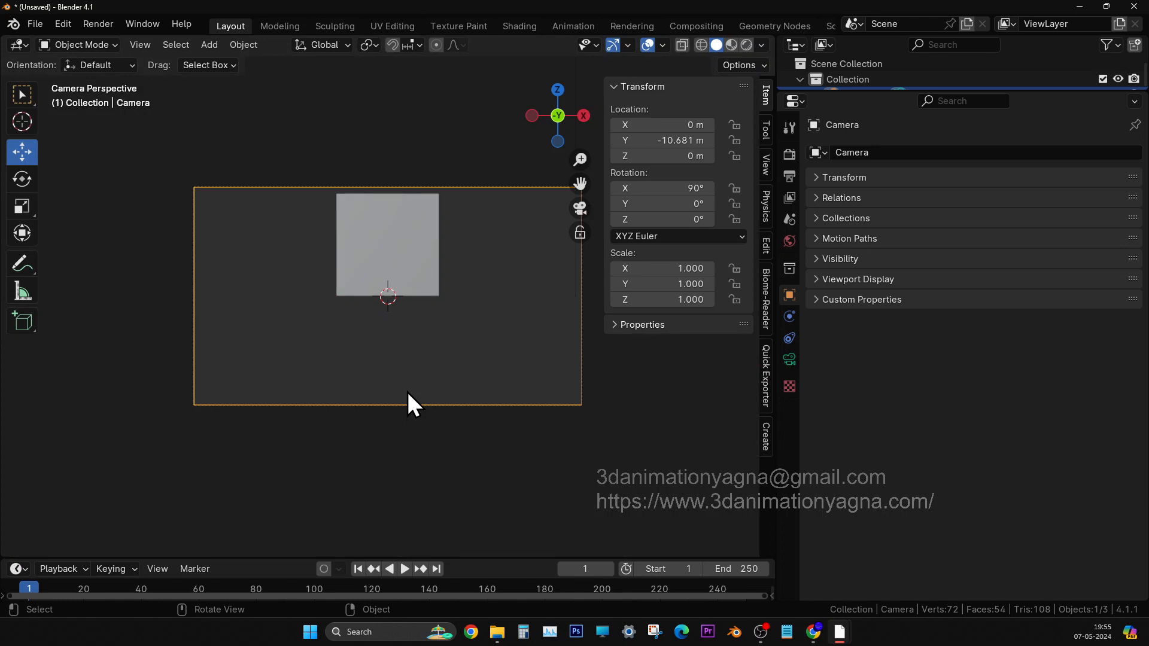
mouse_move(453, 302)
shift+middle_down()
mouse_move(437, 325)
mouse_move(449, 304)
shift+middle_up()
scroll(455, 336, up, 2)
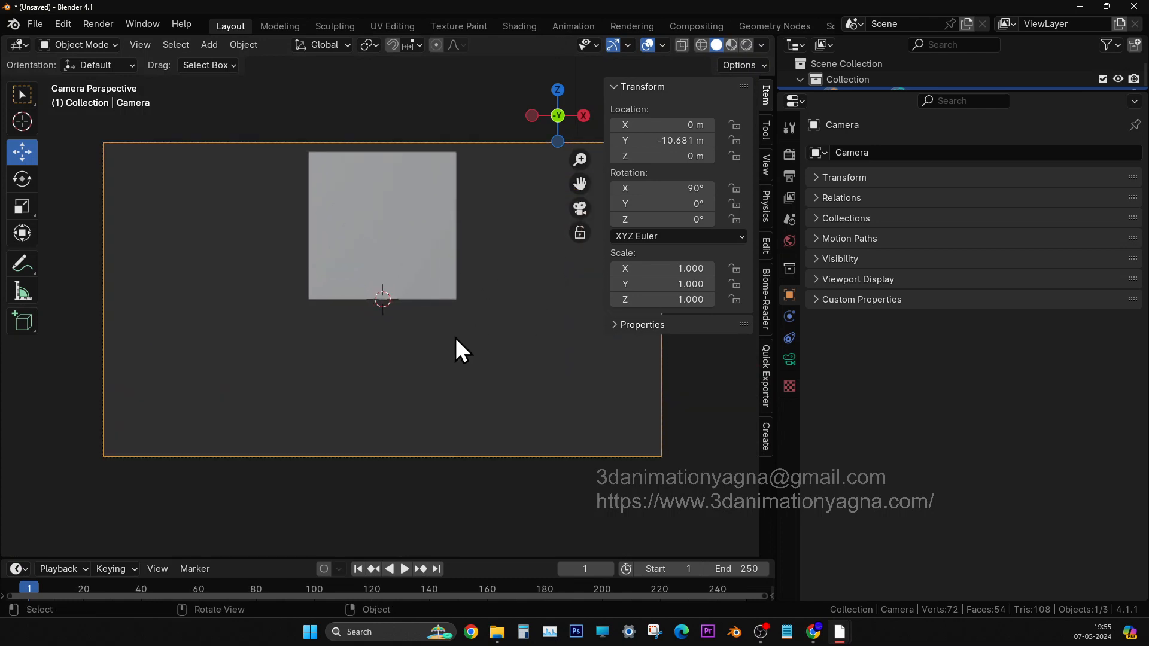
click(765, 166)
click(711, 277)
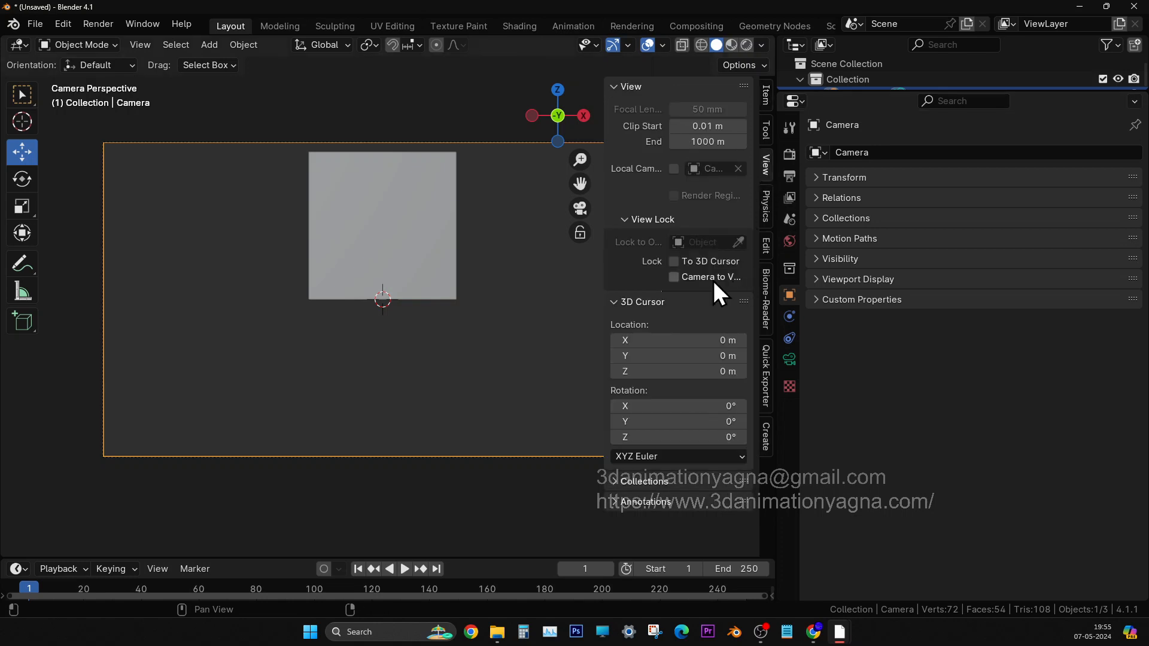
mouse_move(429, 364)
middle_down()
mouse_move(410, 400)
mouse_move(436, 353)
middle_up()
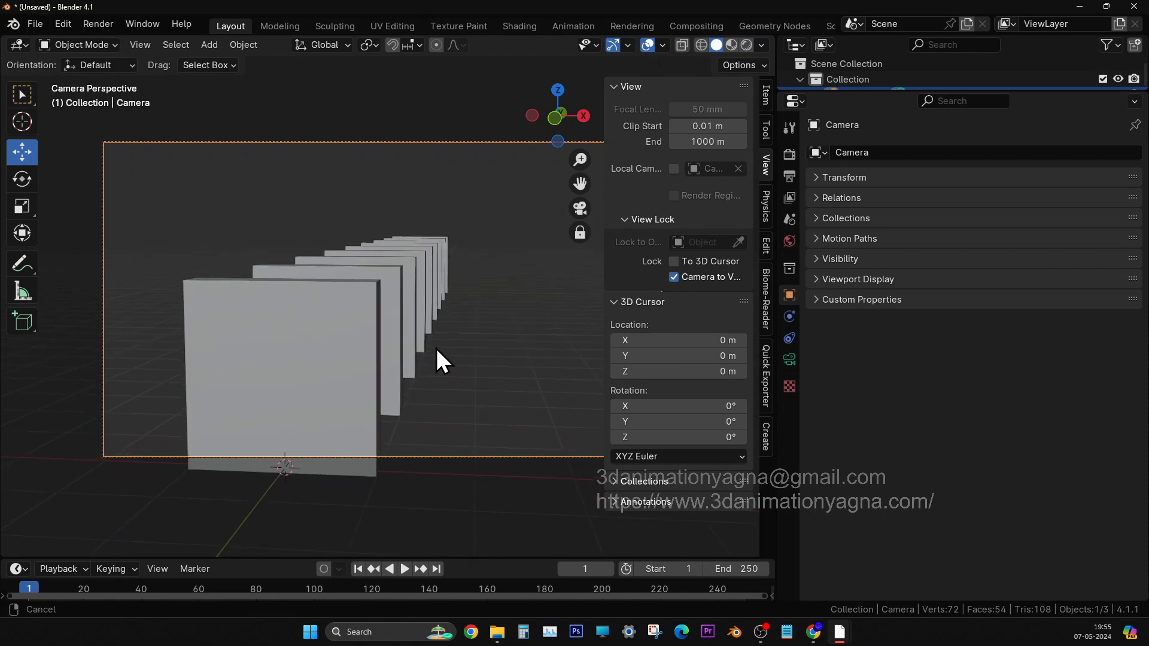
- Widen the slab array's relative Y offset factor to 10 and deselect everything
click(441, 253)
click(1037, 282)
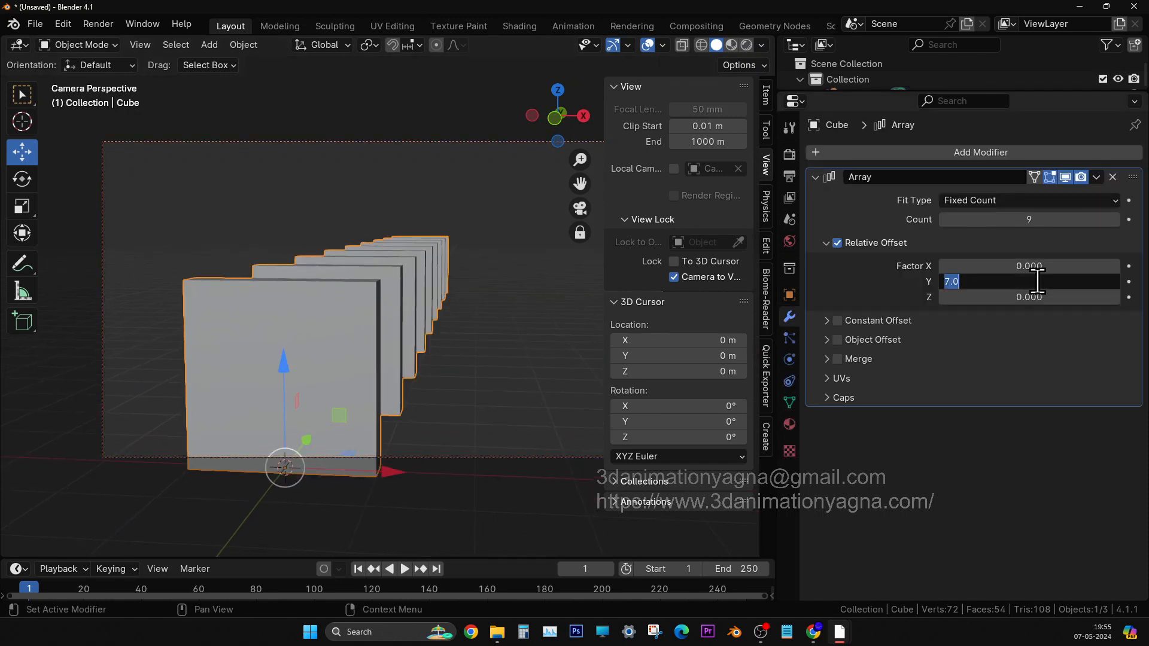
text(10)
key(Return)
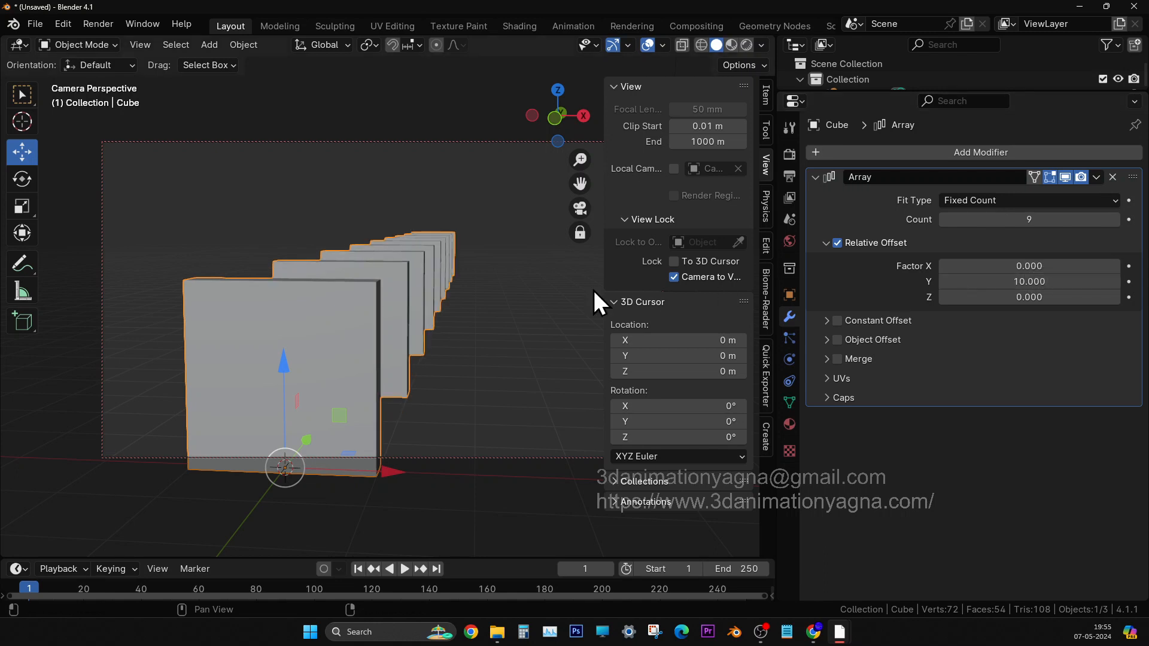
click(500, 296)
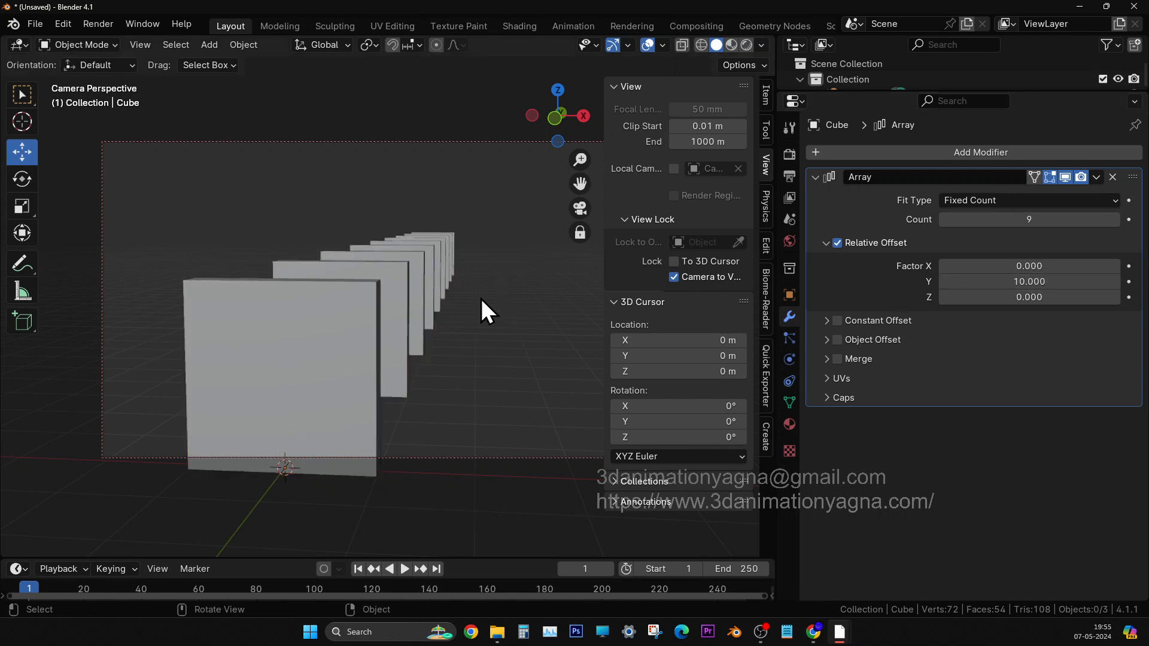
- Add a cube above the front slab and scale it down to a small block
click(209, 45)
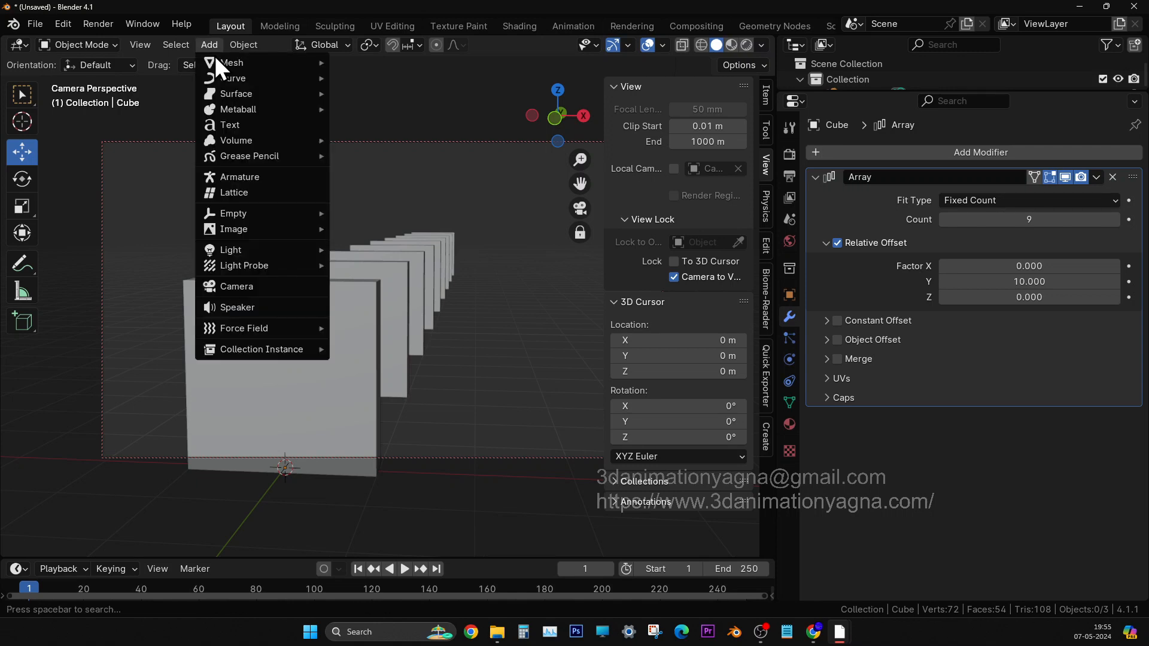
mouse_move(228, 67)
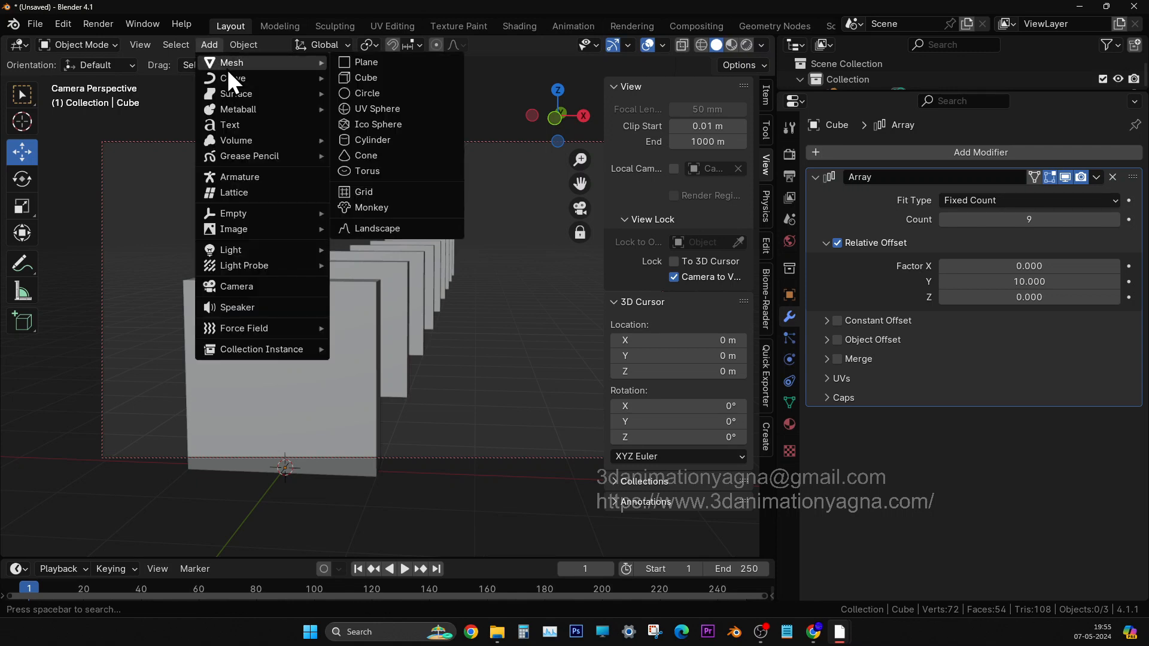
click(376, 77)
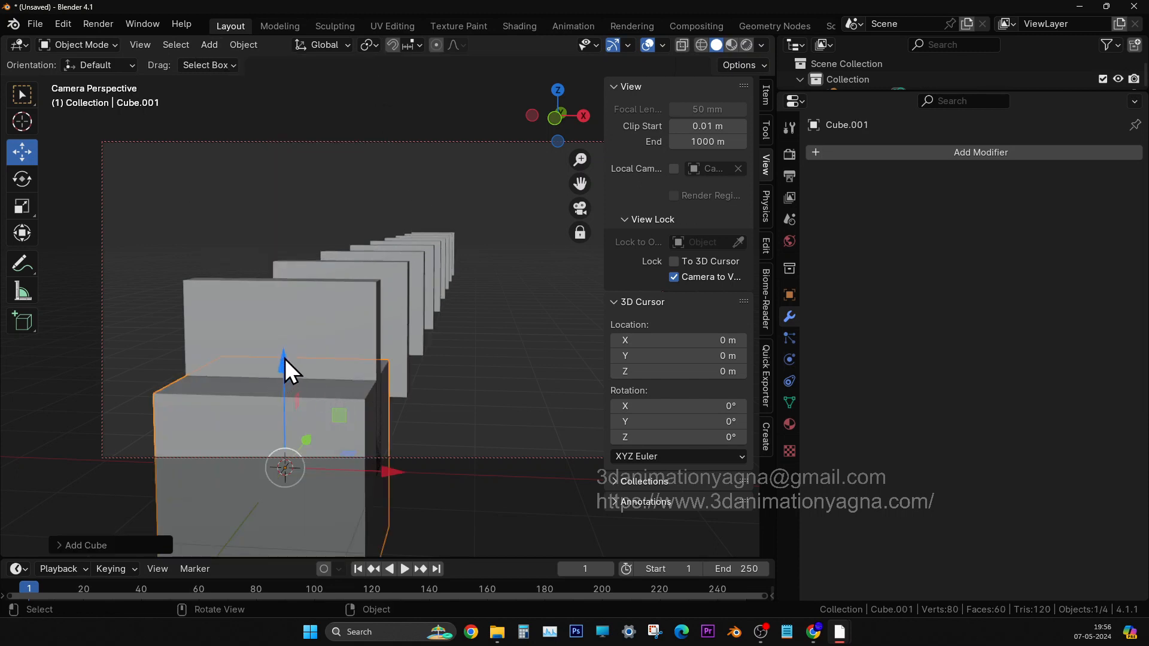
drag(285, 358, 296, 157)
key(s)
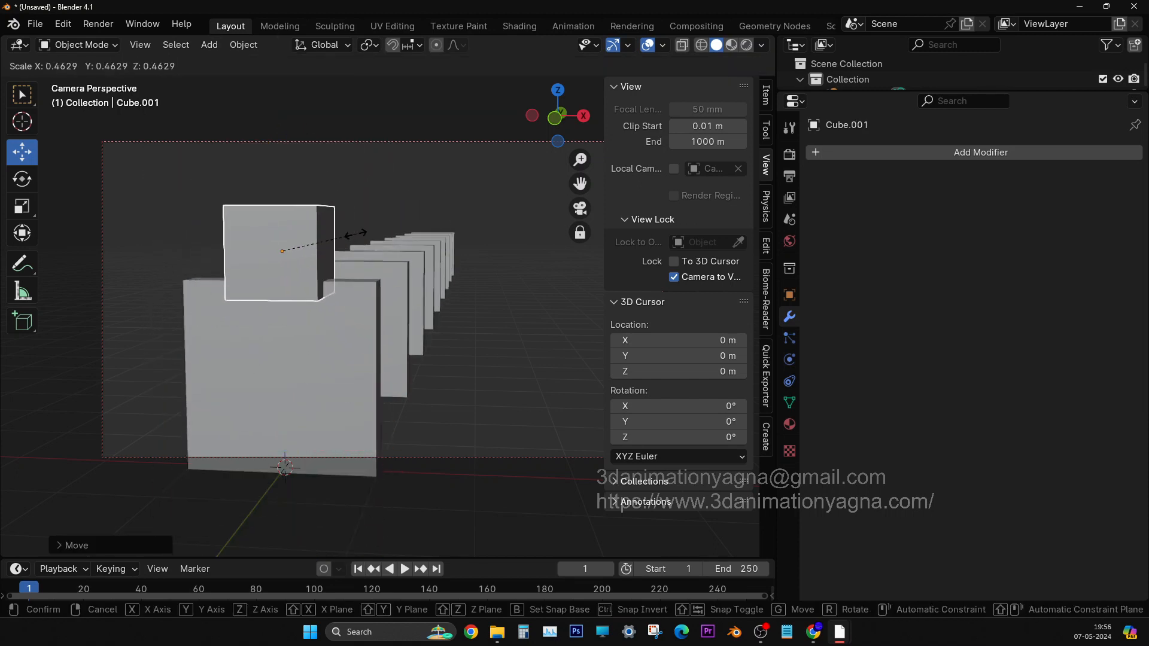
click(314, 250)
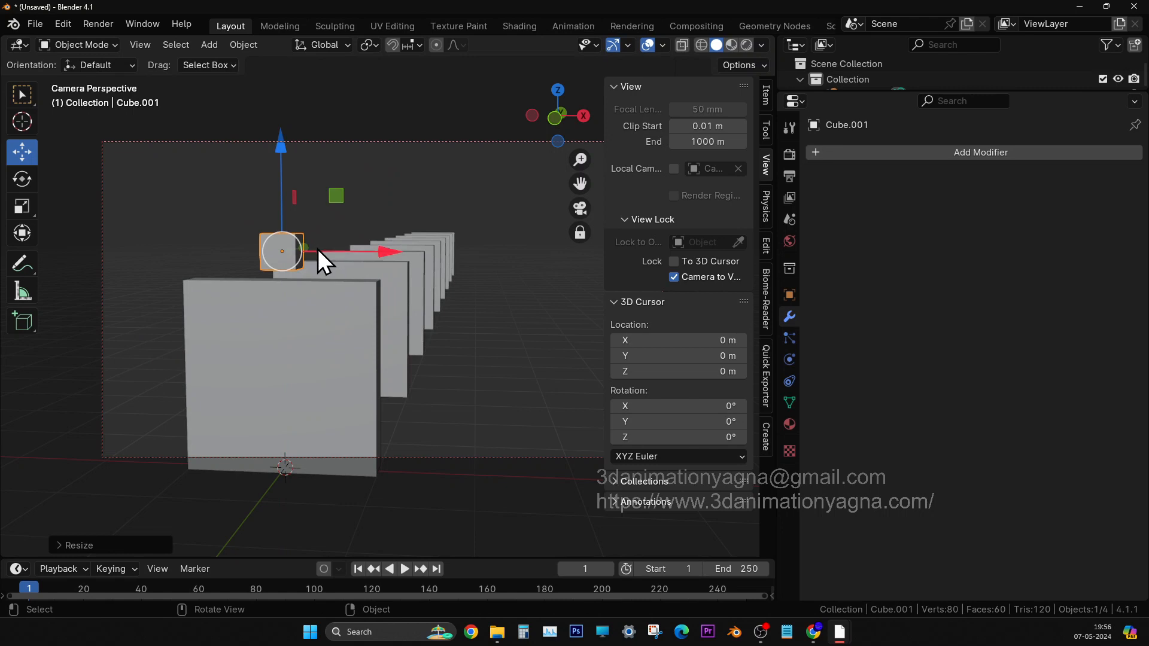
- Move the small cube back along Y to the last slab of the row, checking in top and camera view
drag(306, 247, 448, 208)
key(KP_7)
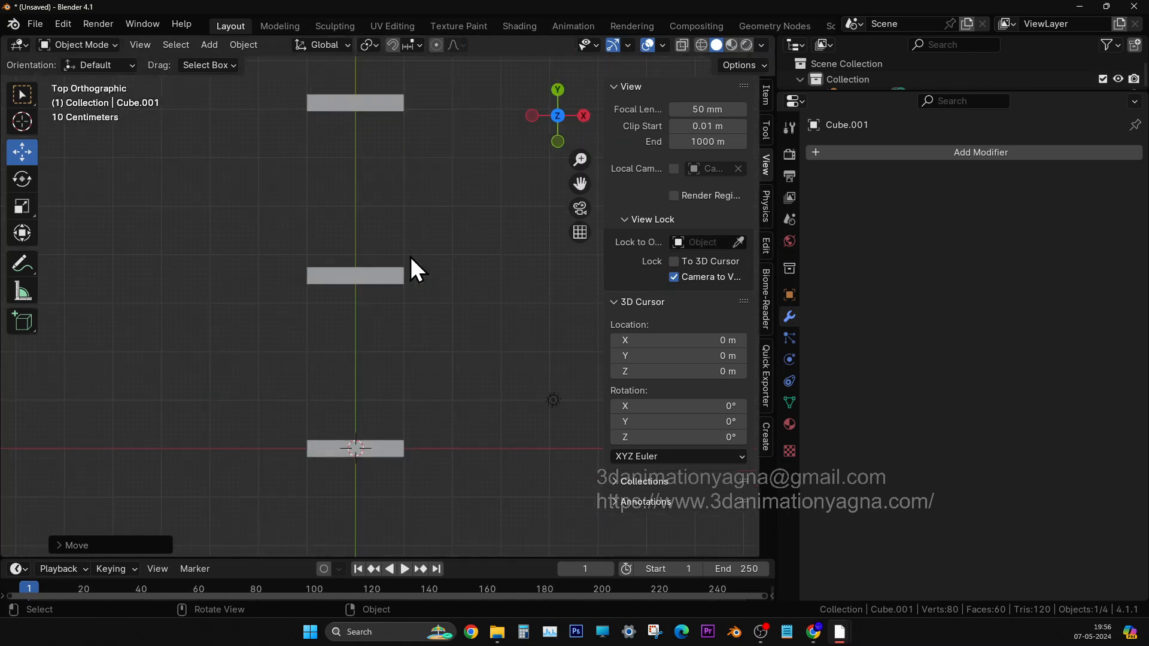
scroll(395, 207, down, 2)
shift+middle_drag(392, 206, 400, 313)
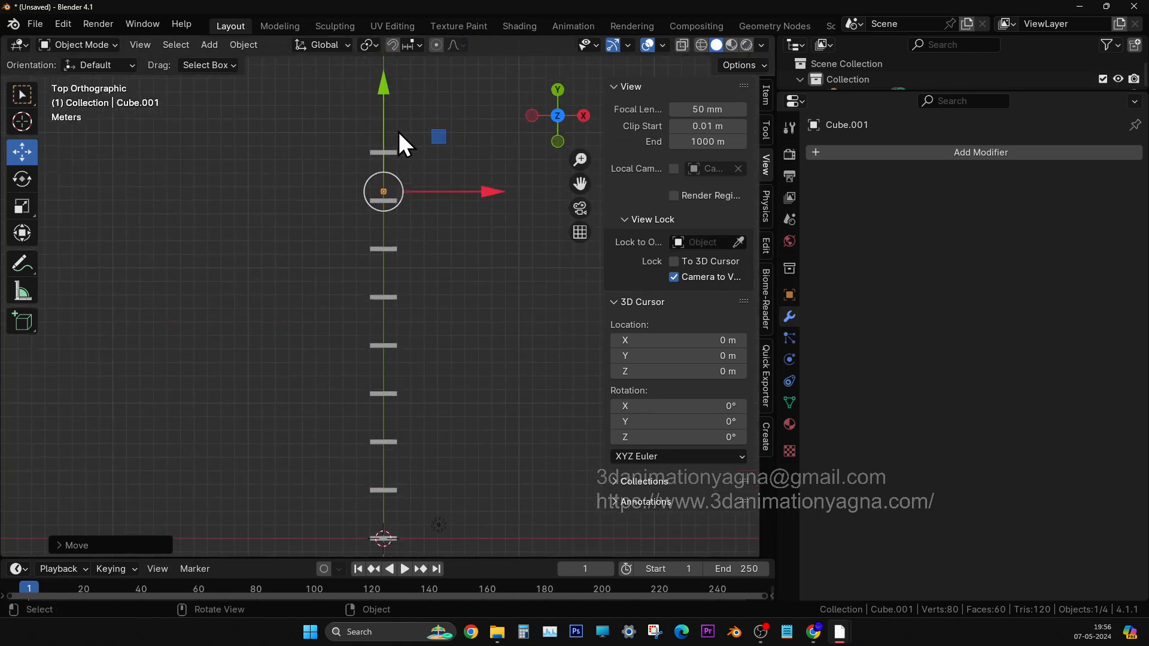
drag(385, 85, 386, 48)
key(KP_0)
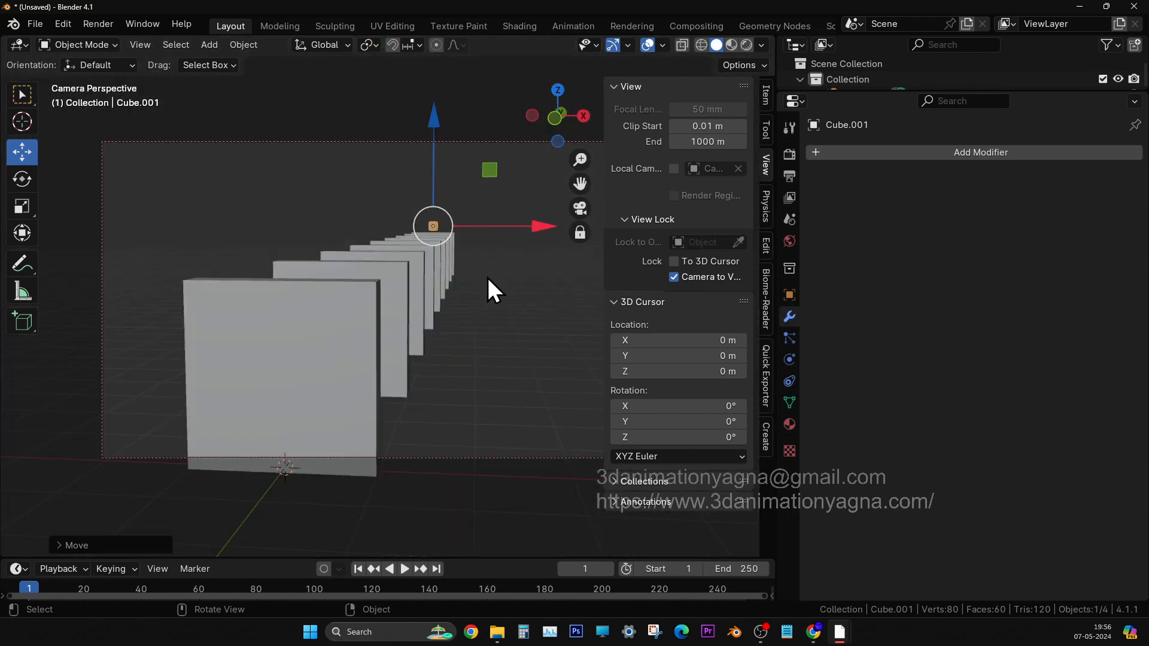
- Give the small cube a new material with a pure green emission color (hue 0.333, saturation 1)
click(789, 422)
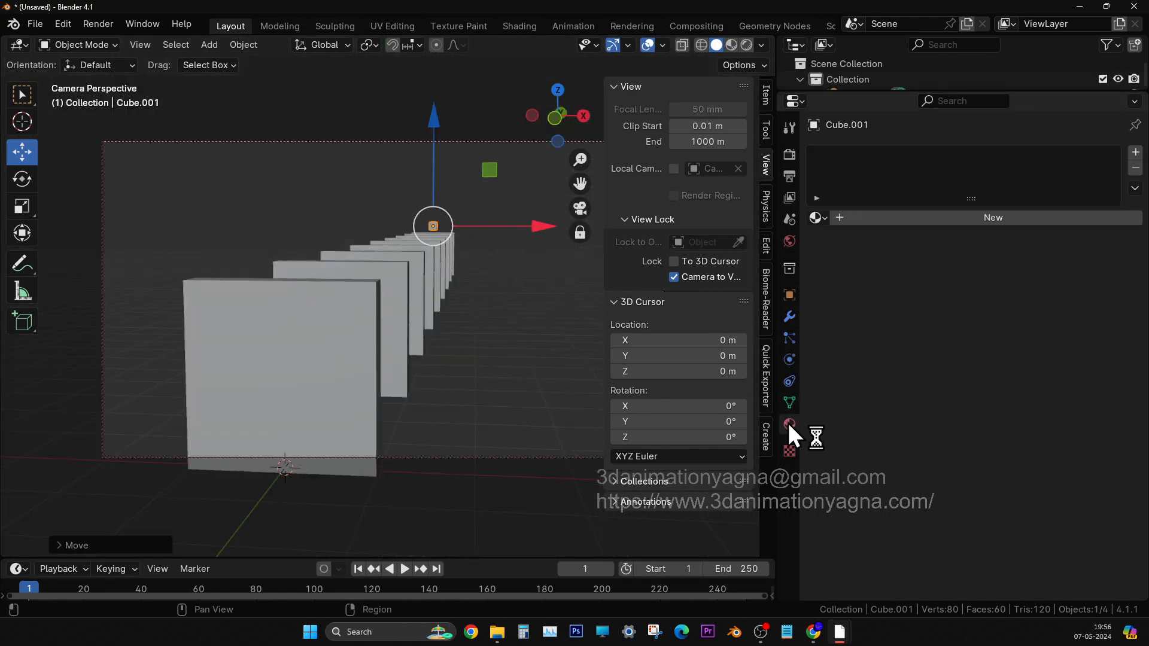
click(898, 217)
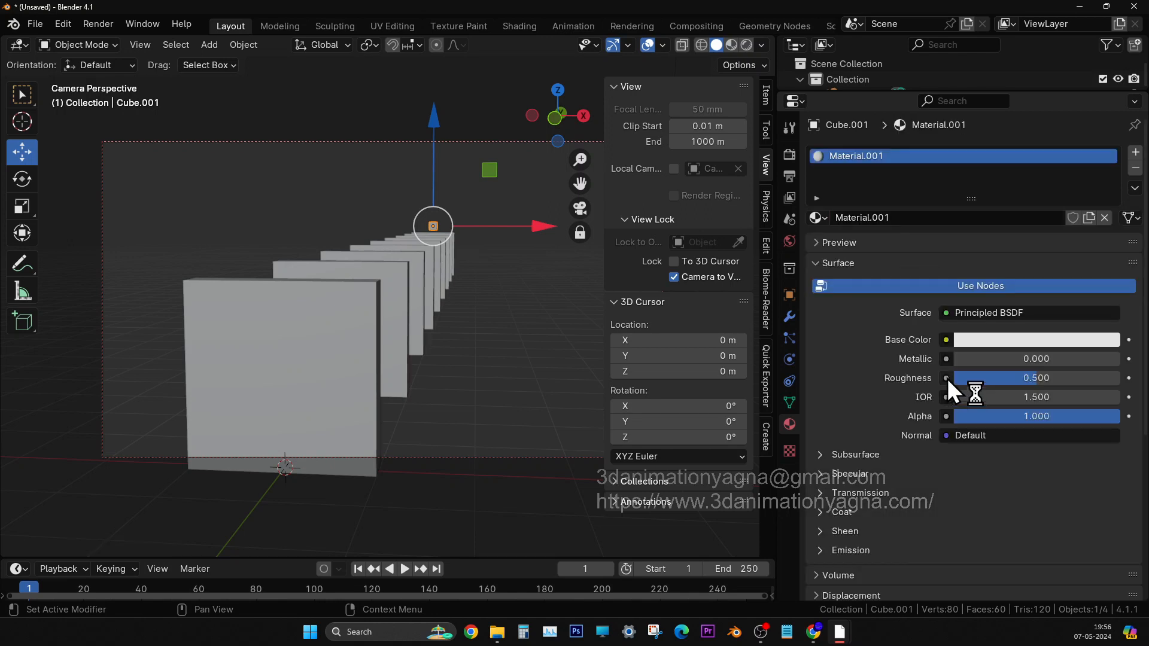
click(867, 548)
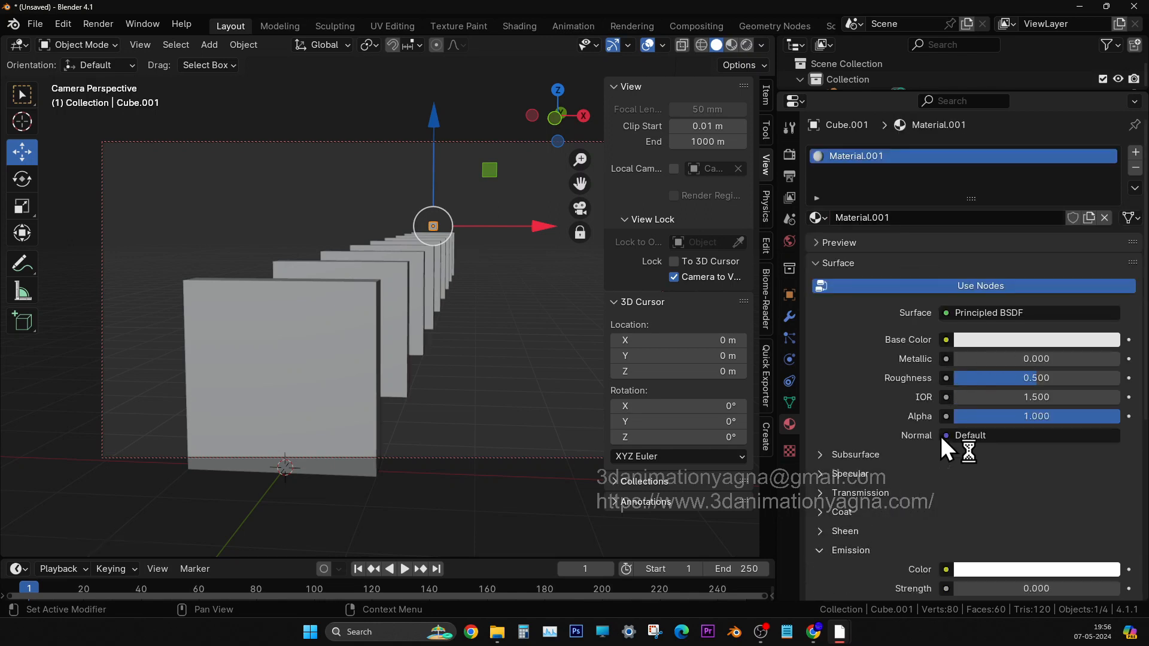
scroll(941, 433, down, 5)
click(1010, 443)
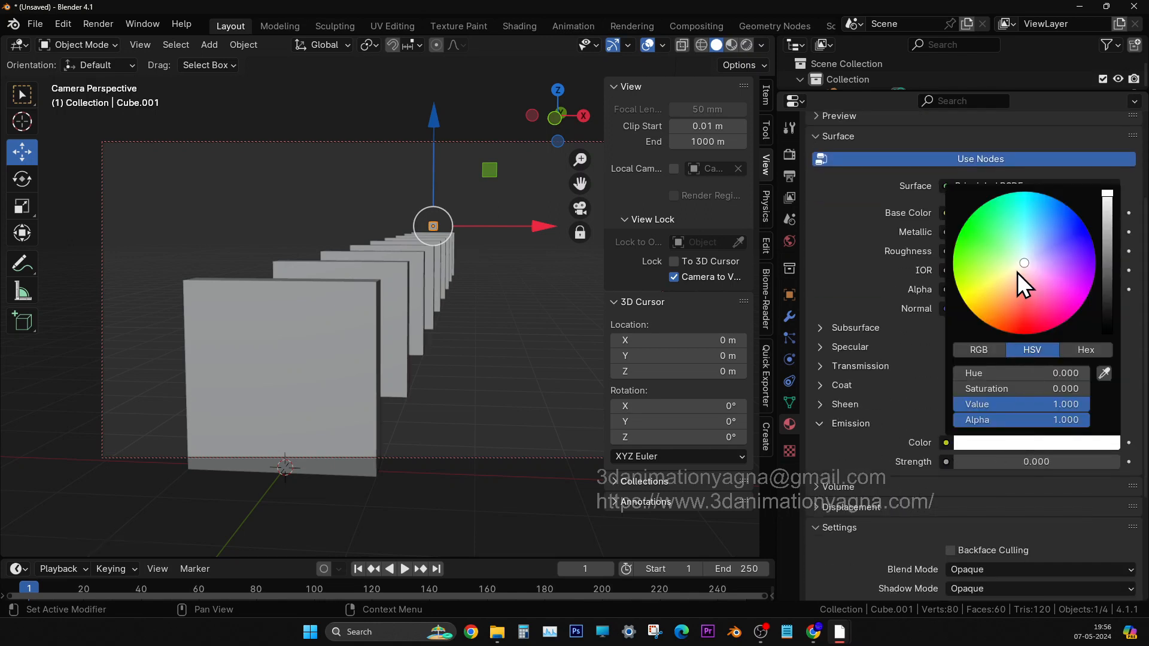
click(961, 228)
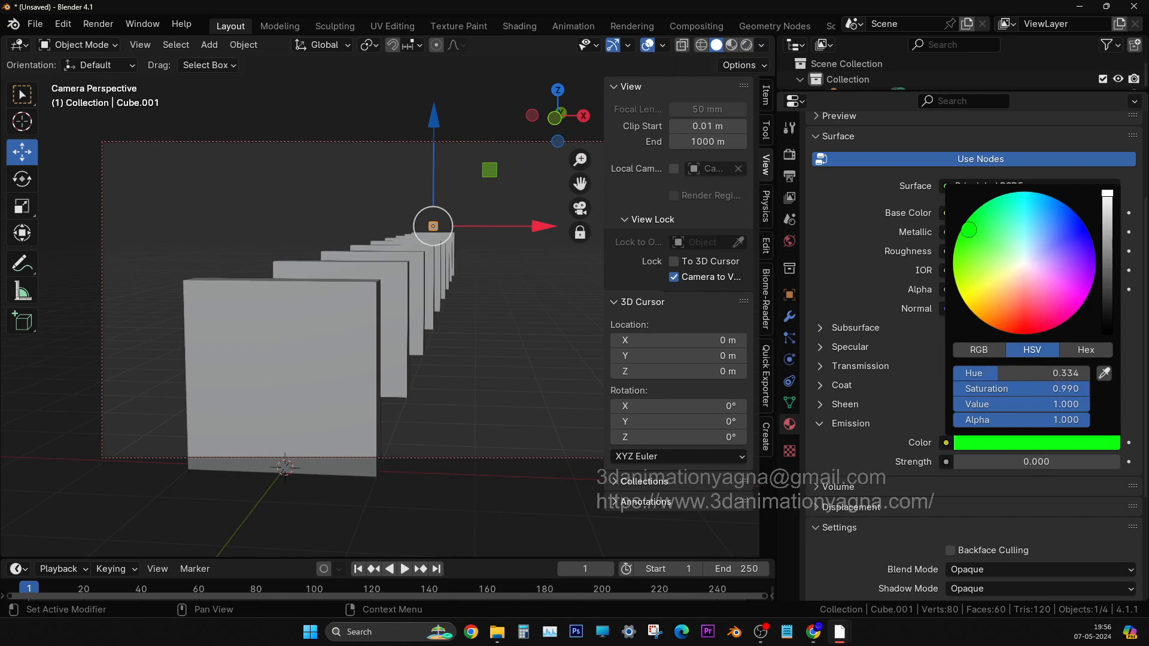
- Set the material's emission strength to 1 and switch the viewport to Material Preview shading
click(994, 463)
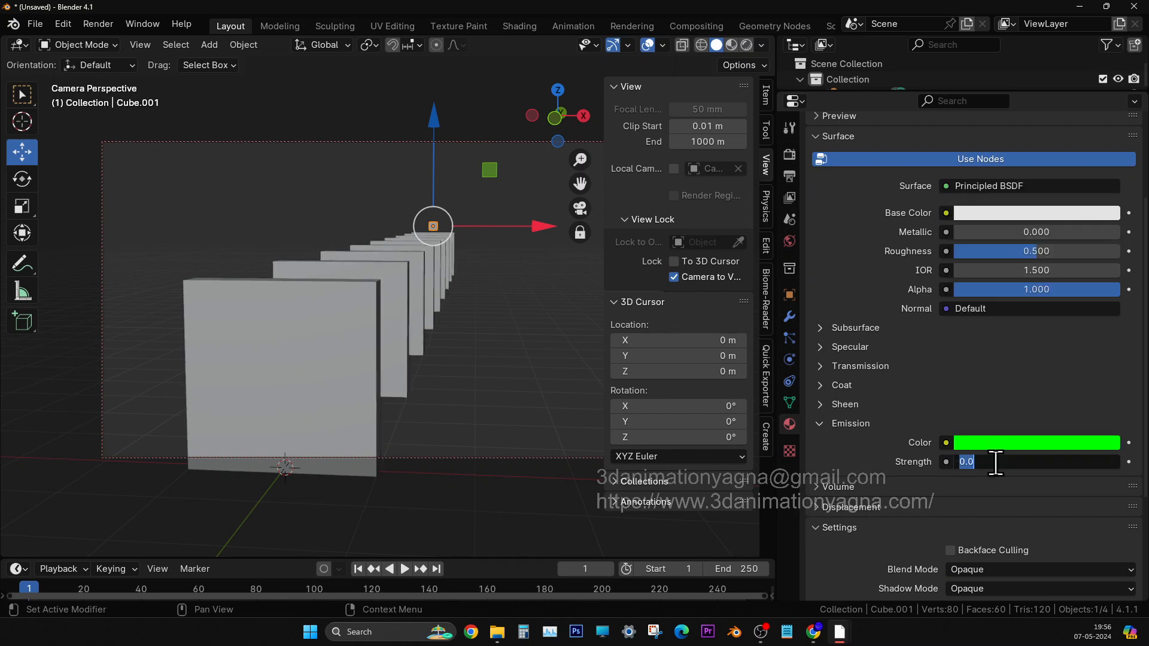
text(1)
key(Return)
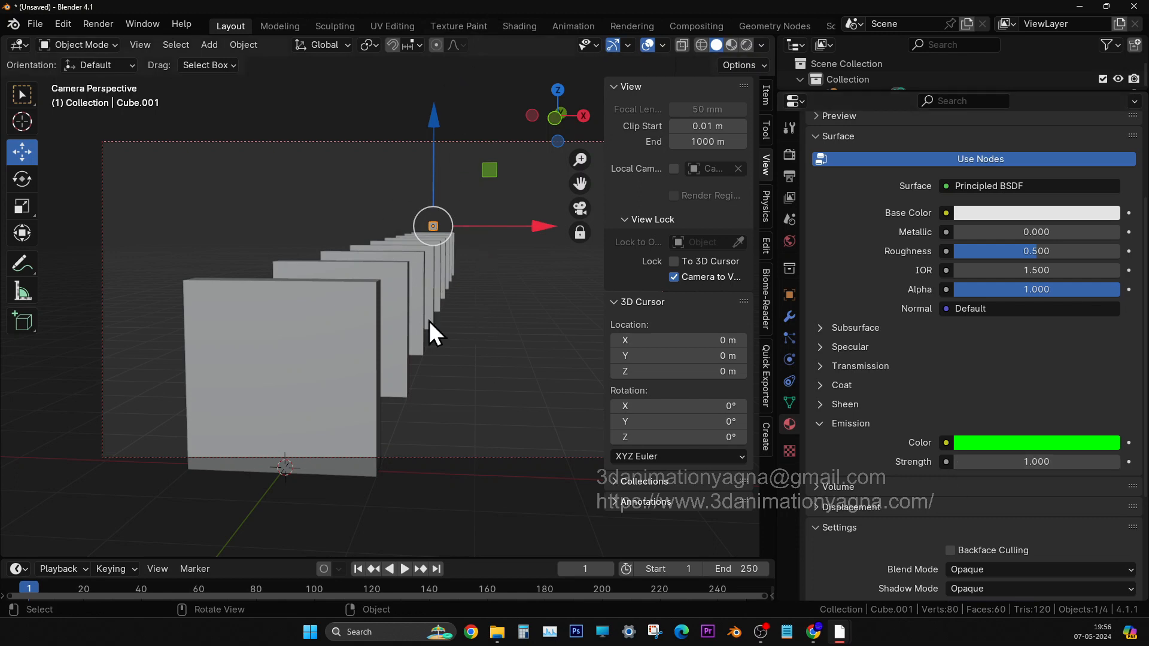
key(z)
click(420, 422)
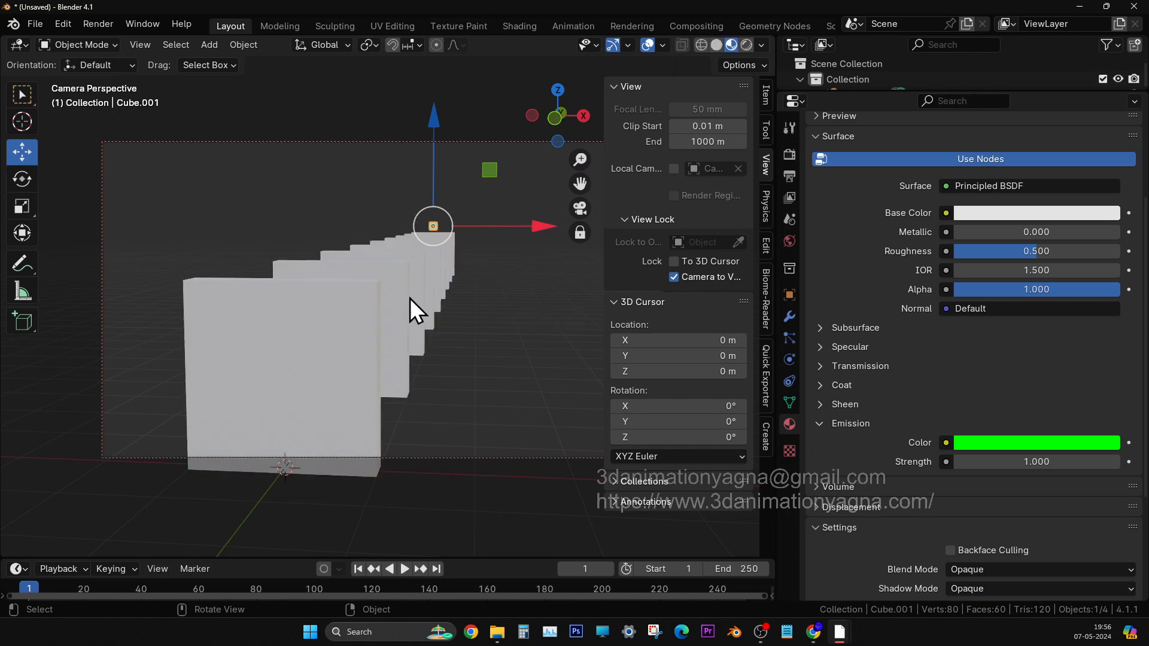
- Select the camera and turn on its safe areas
click(532, 343)
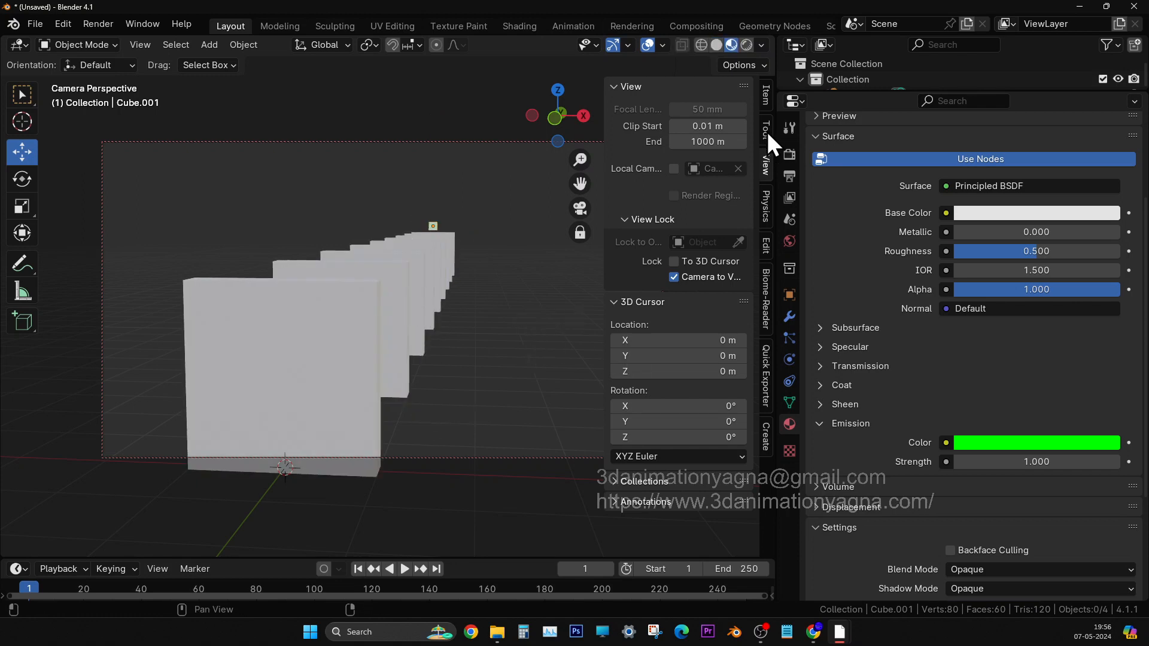
click(766, 96)
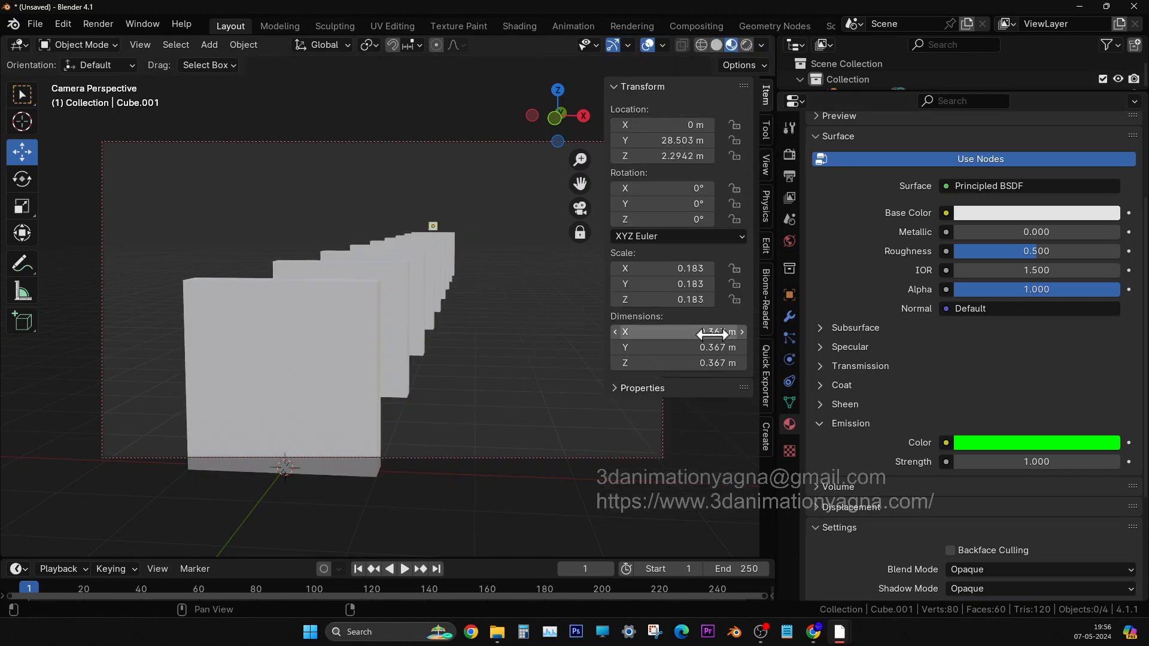
scroll(881, 82, down, 3)
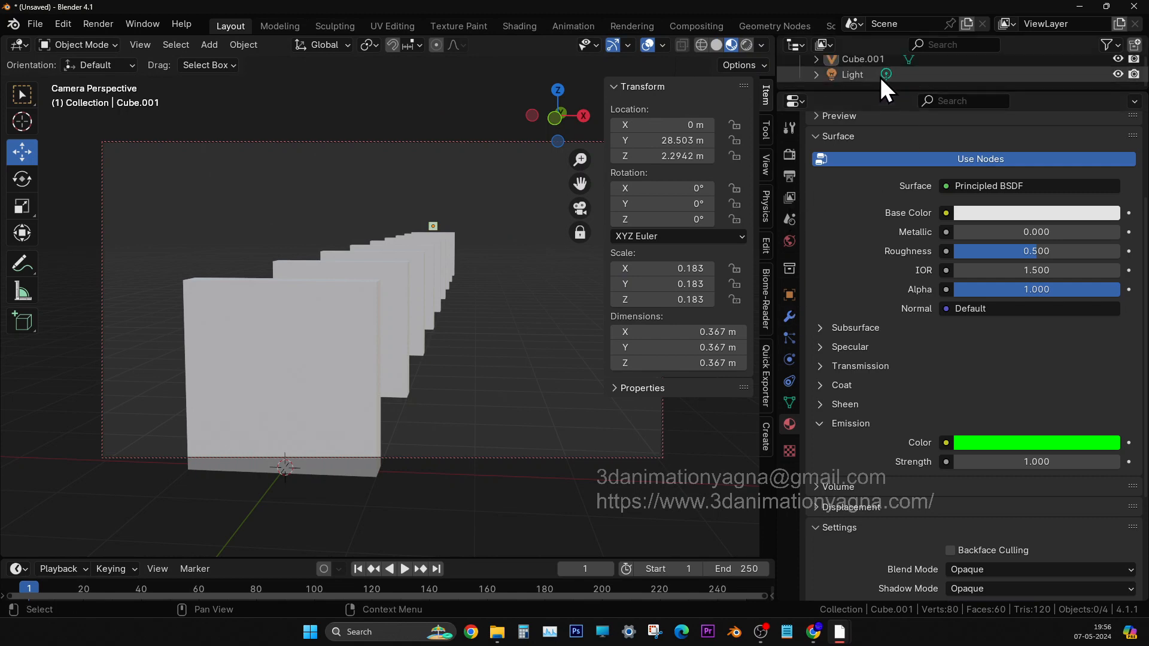
scroll(879, 77, up, 2)
click(874, 63)
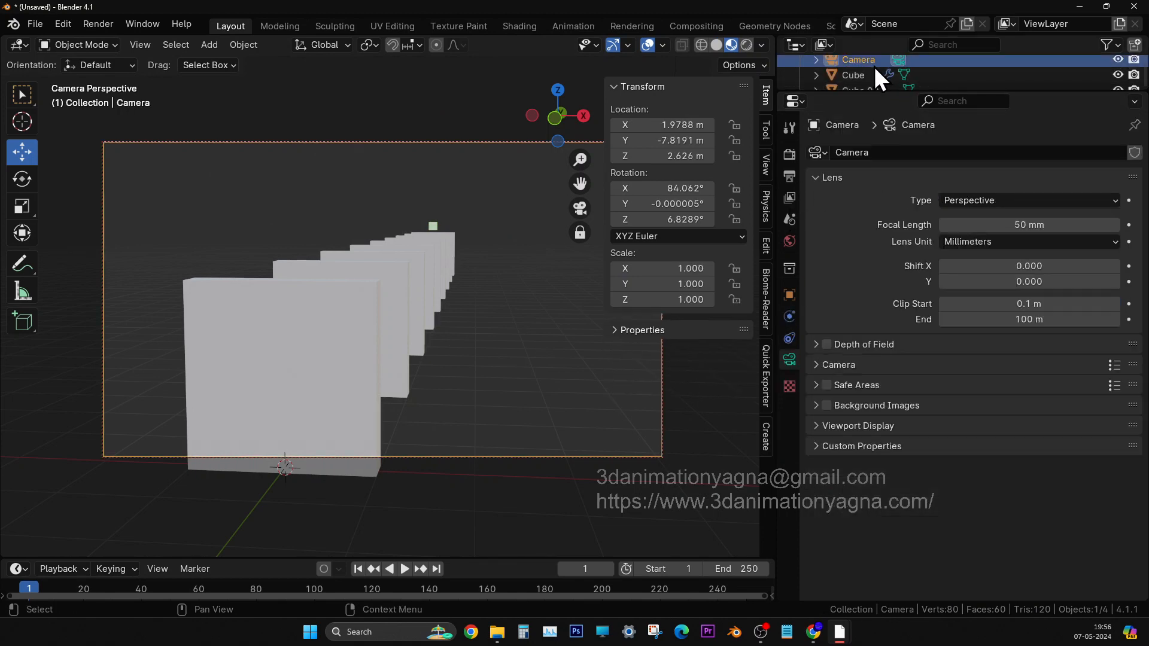
click(821, 366)
click(820, 429)
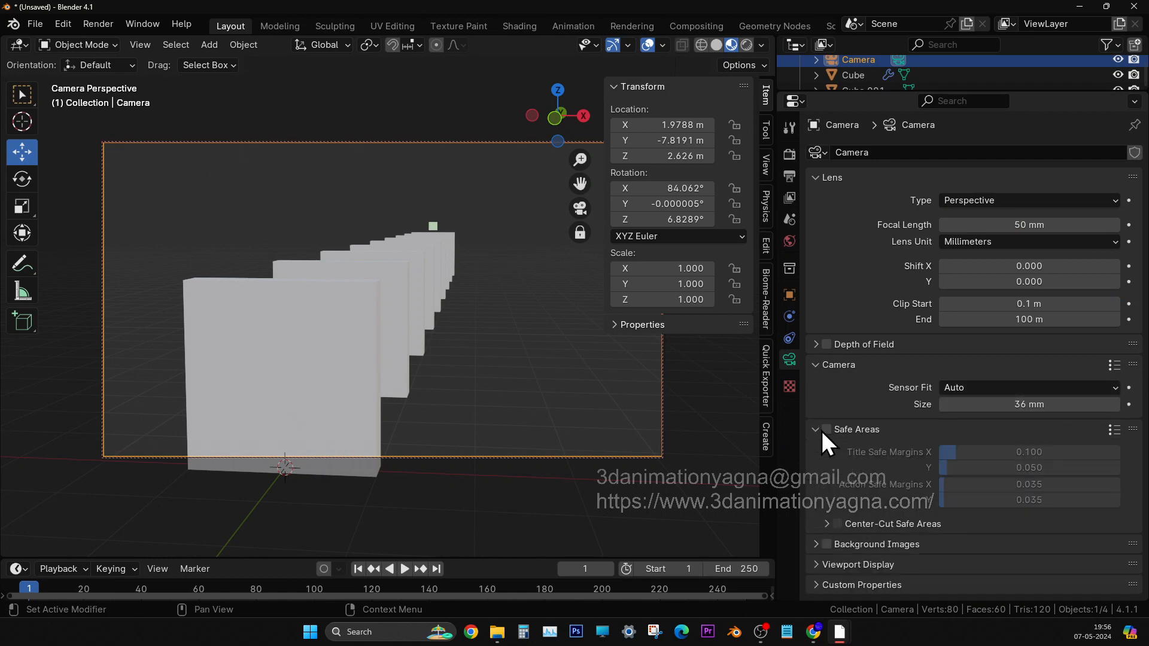
click(826, 430)
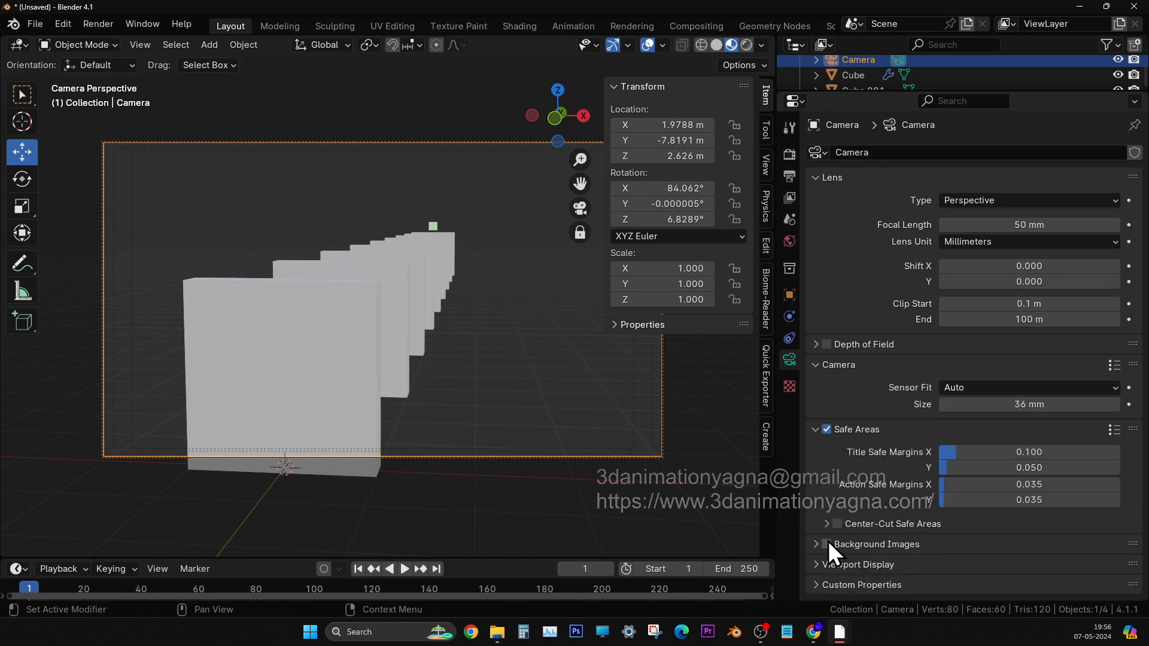
- Raise the passepartout opacity in the camera's viewport display to 1.000
click(853, 564)
scroll(878, 519, down, 5)
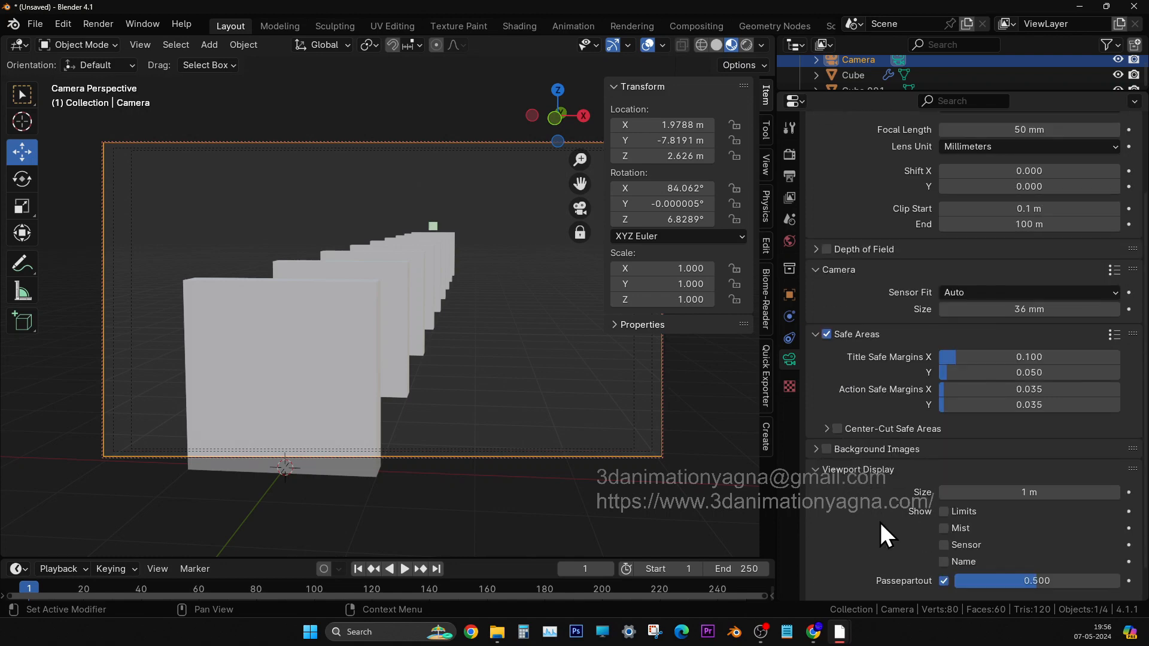
drag(1024, 547, 1112, 546)
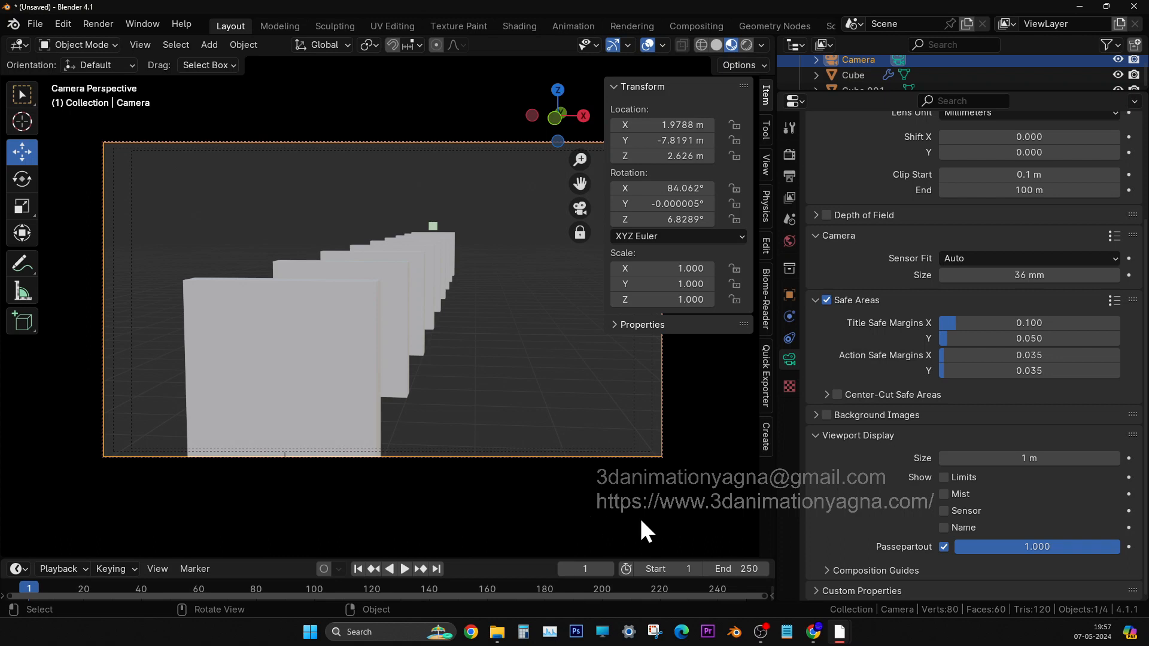
- Show the camera's name and limits in the viewport
click(944, 528)
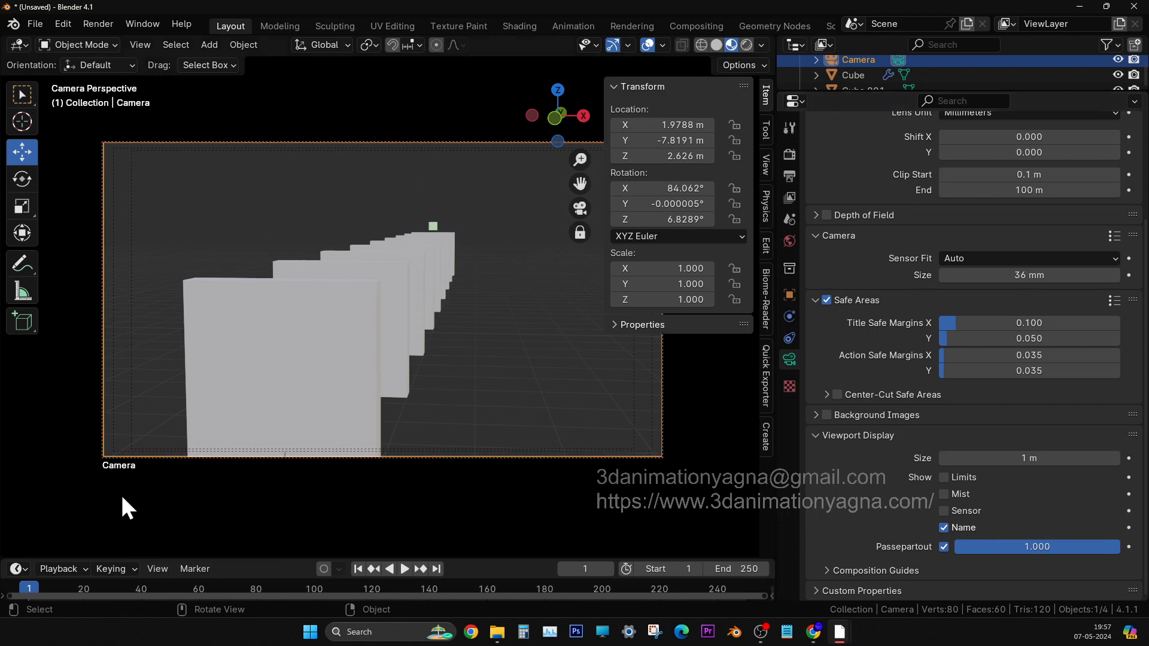
click(958, 478)
scroll(989, 314, up, 4)
scroll(891, 246, down, 4)
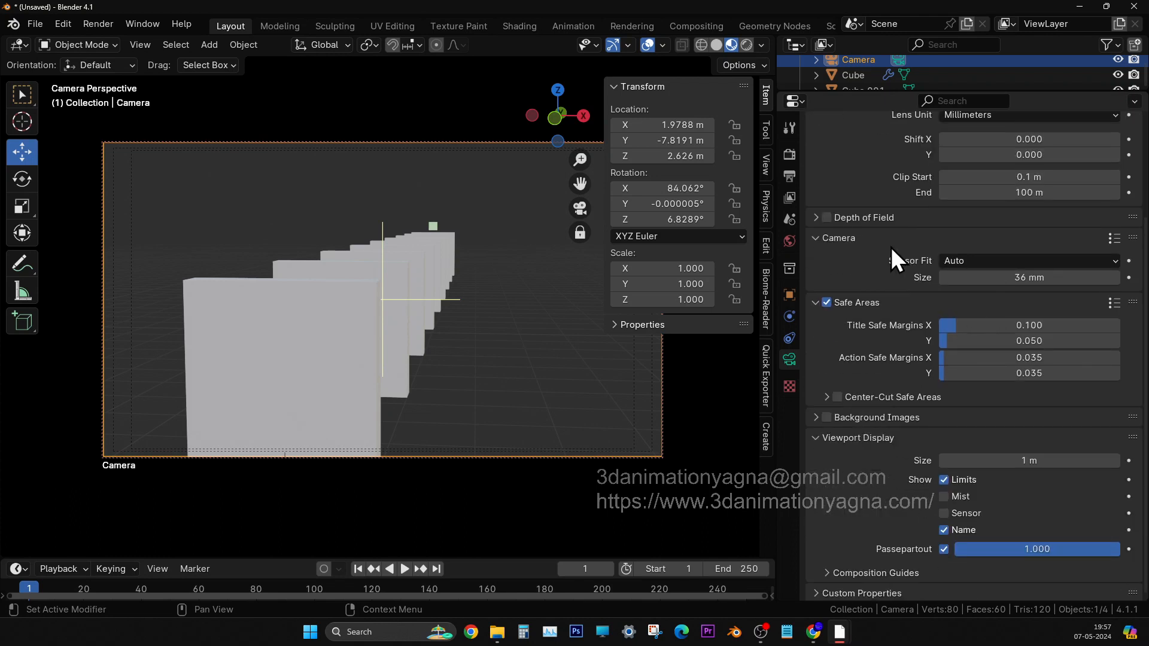
- Enable depth of field on the camera and reveal its focus and aperture settings
click(827, 218)
click(814, 218)
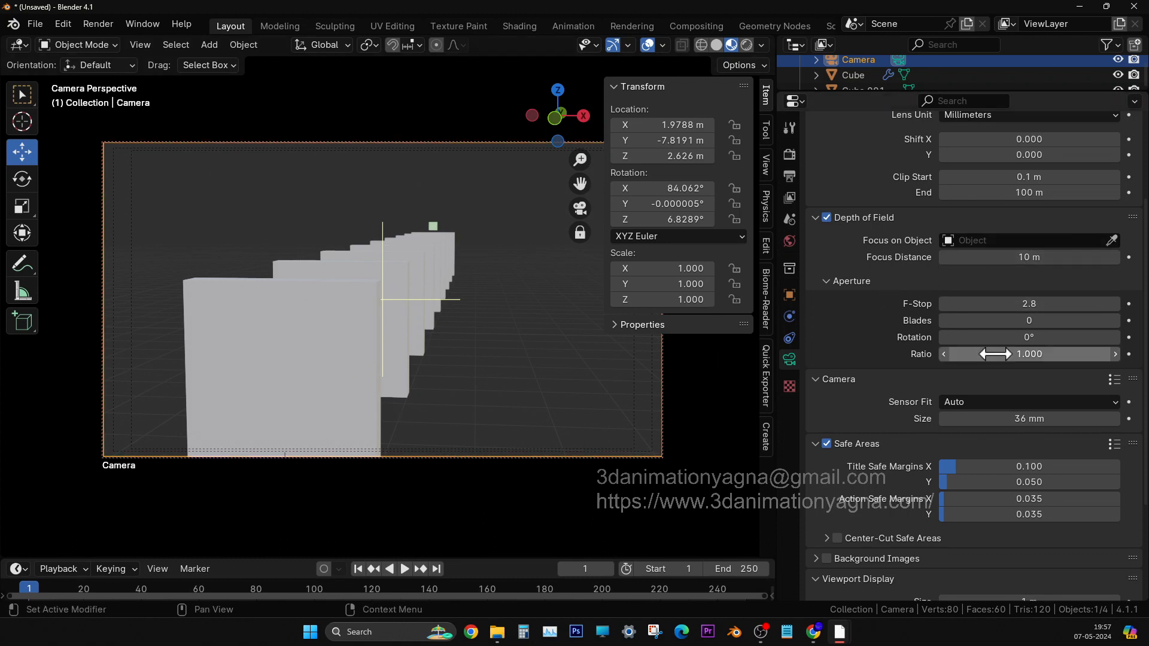
scroll(1001, 439, down, 5)
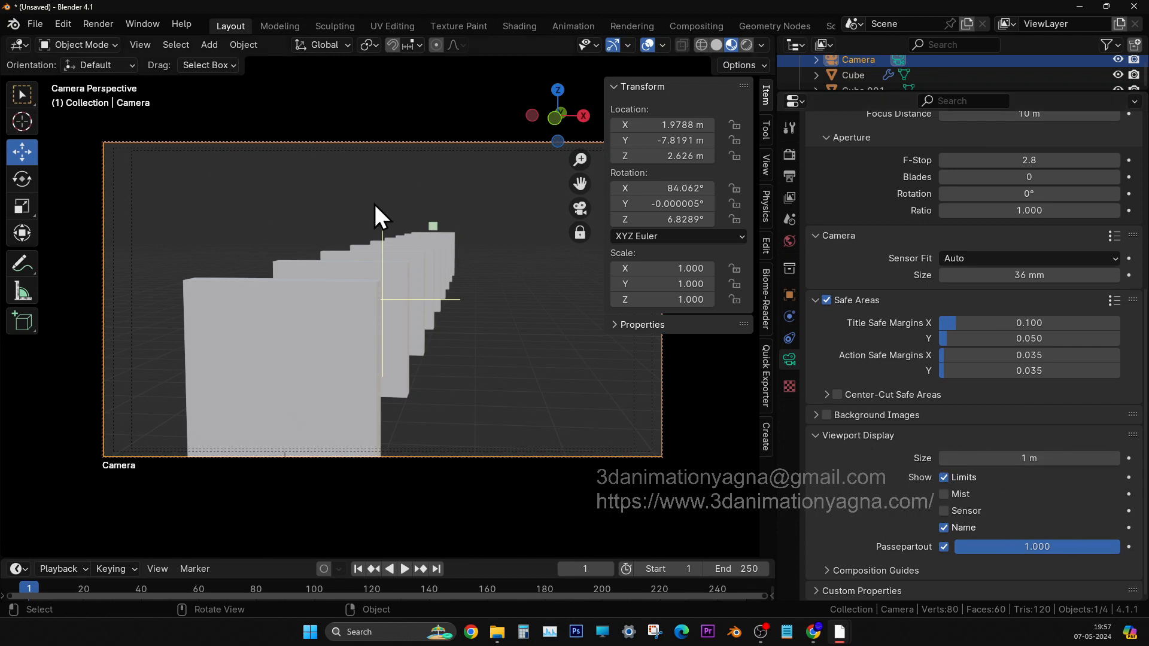
- Change the slab row's material base color to orange (hue 0.053, saturation 0.904, value 0.800)
click(287, 273)
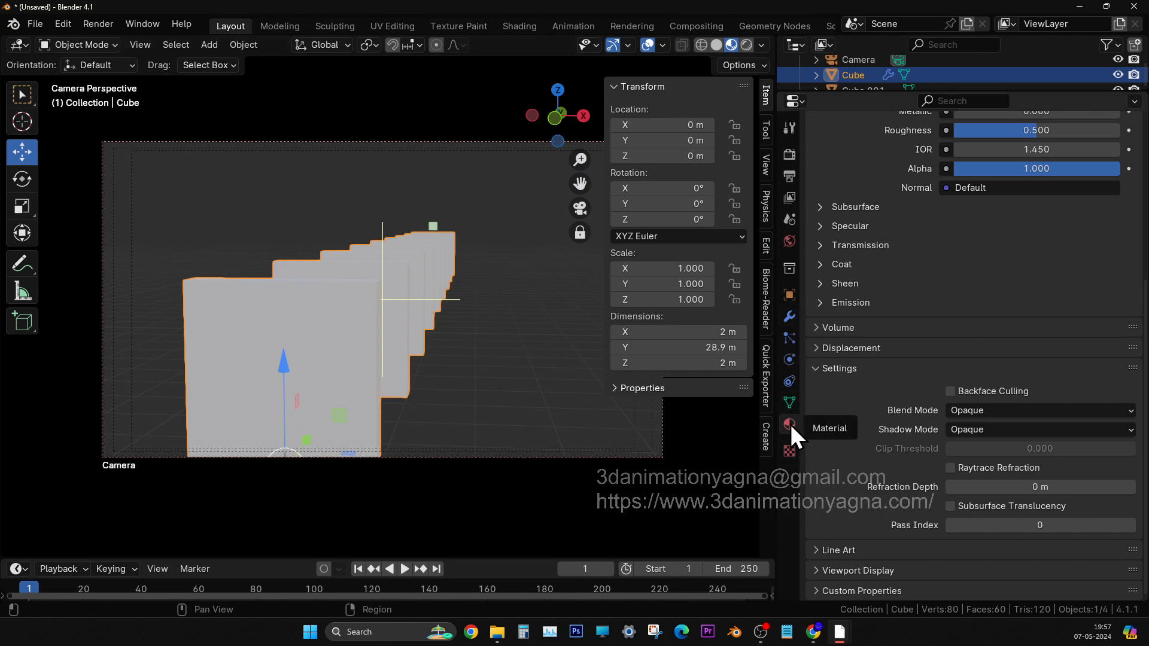
scroll(971, 327, up, 5)
scroll(968, 323, up, 5)
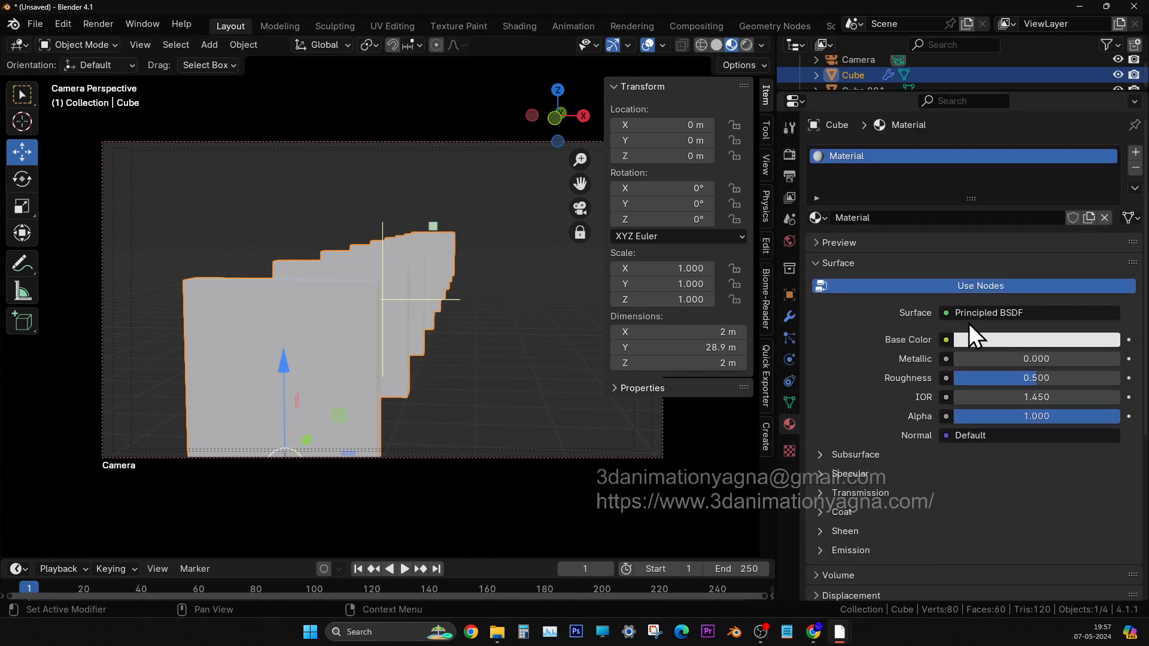
scroll(968, 322, down, 9)
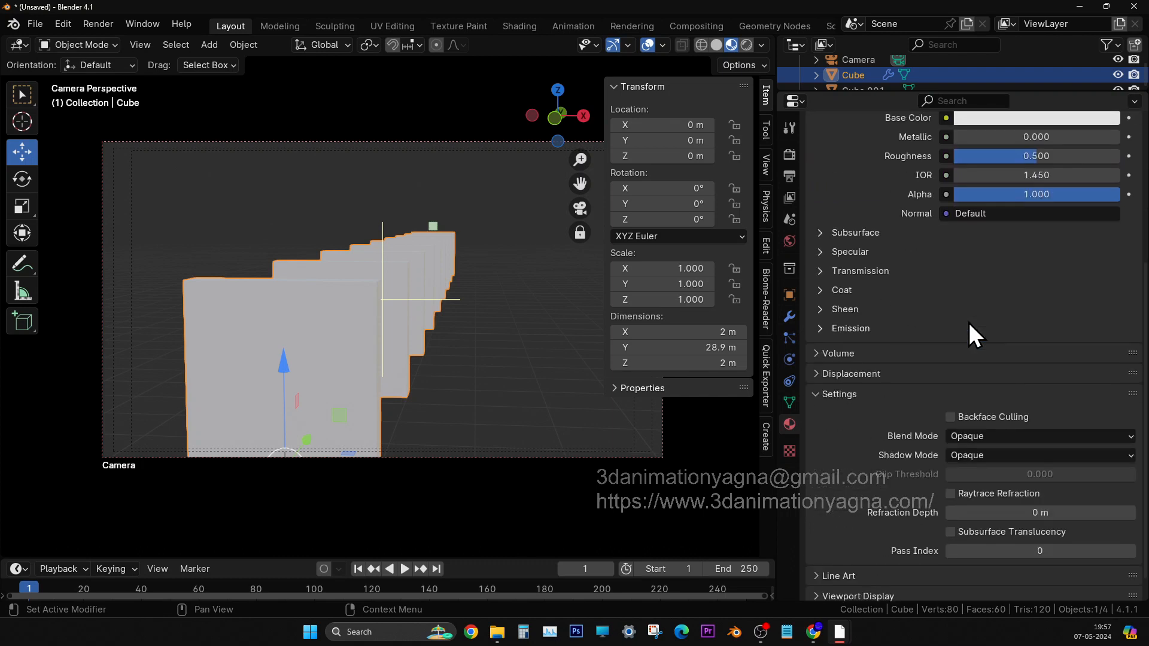
scroll(992, 207, up, 5)
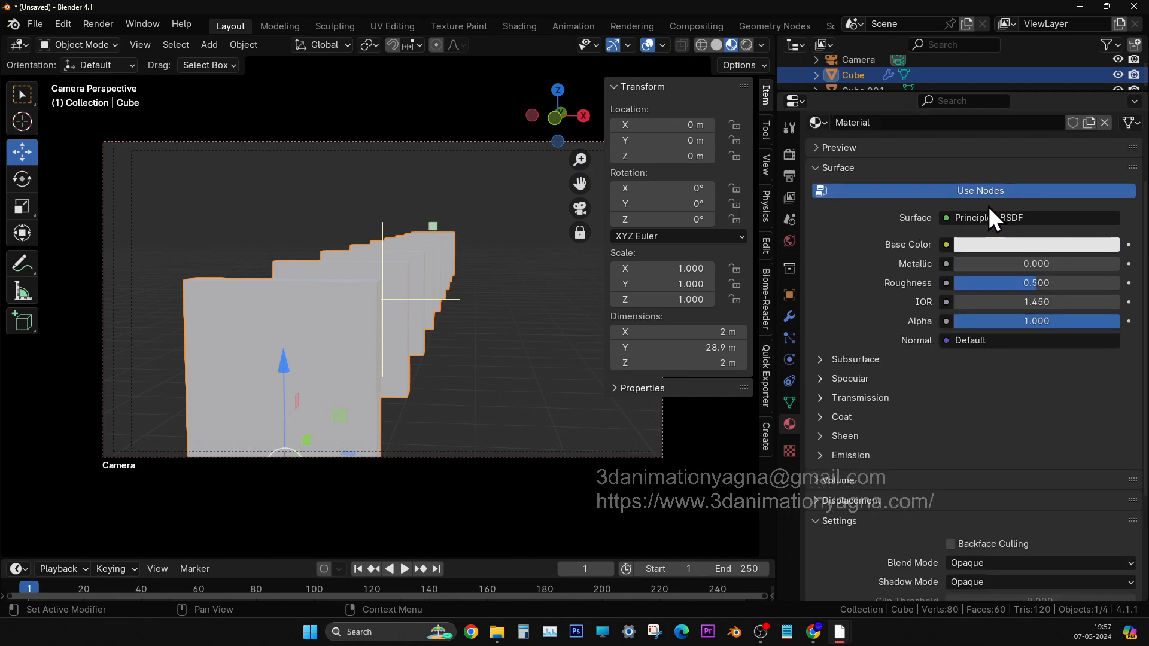
scroll(982, 275, down, 4)
scroll(990, 317, up, 2)
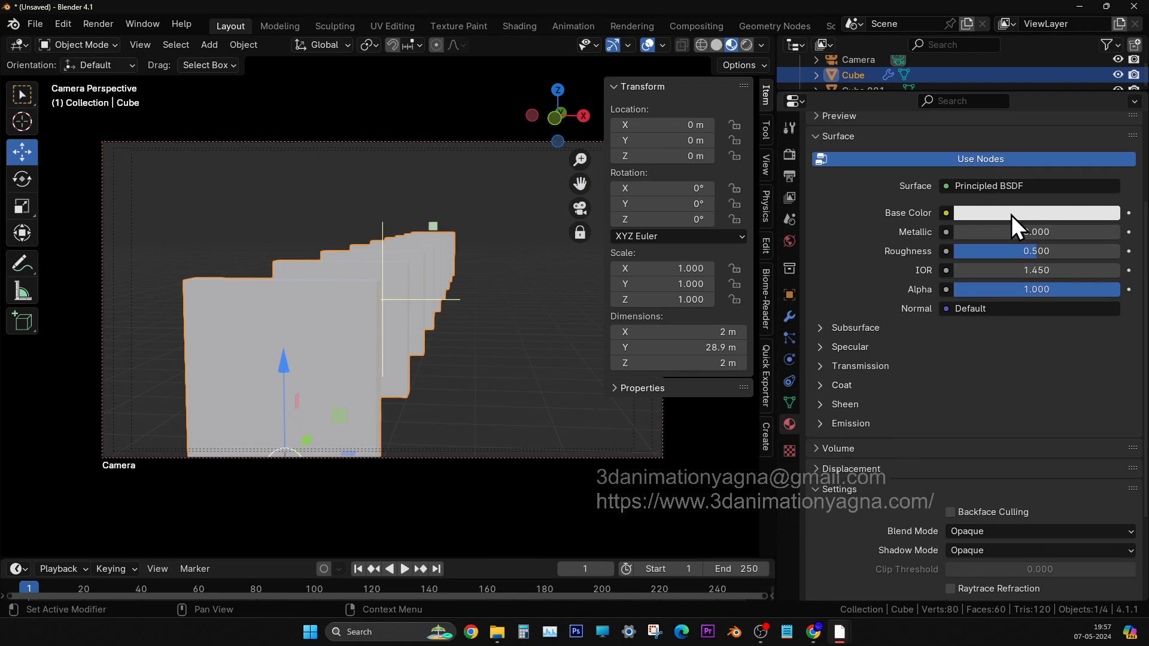
click(1012, 213)
drag(1022, 316, 1000, 341)
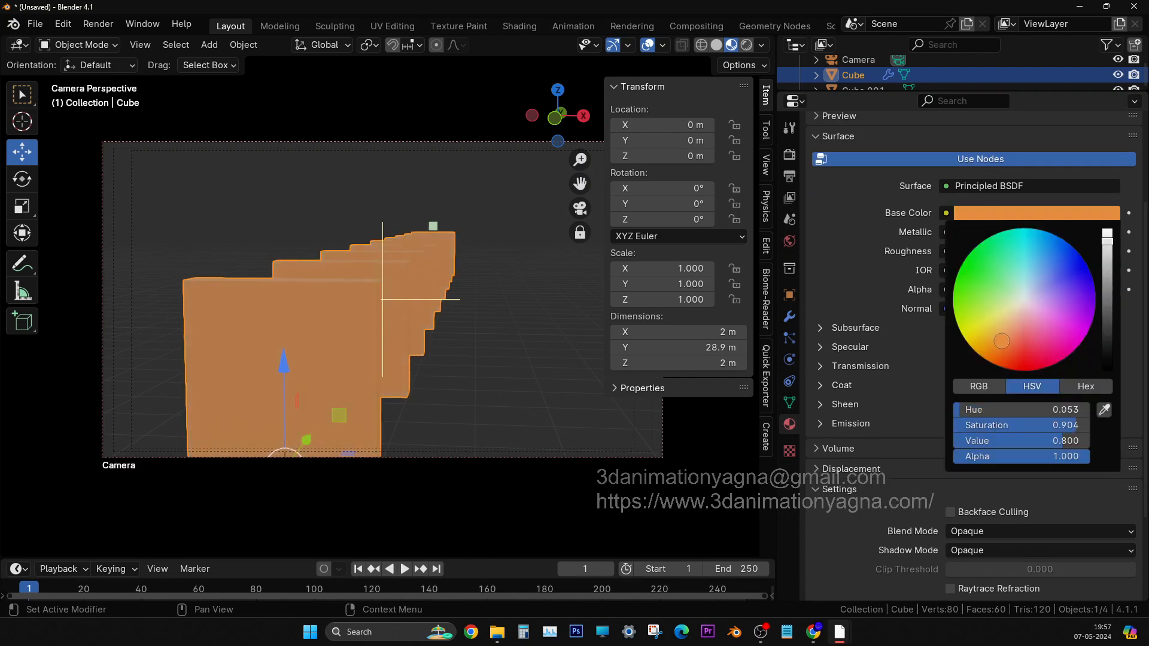
click(520, 260)
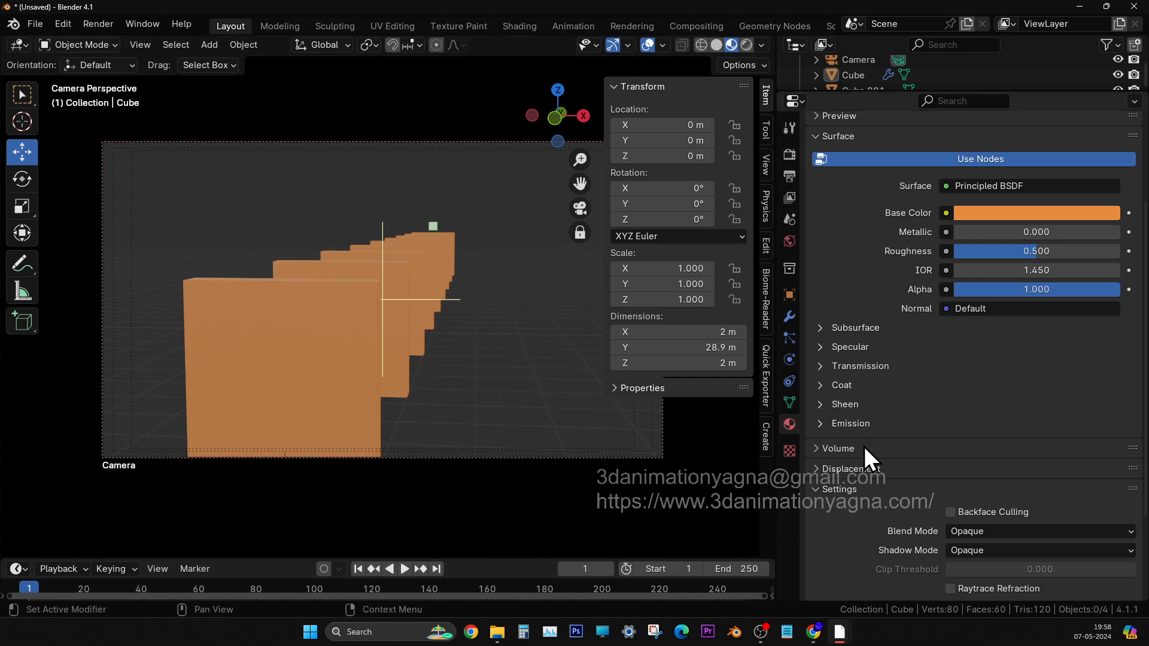
- Reselect the camera and examine its focus distance marker near the front slabs in top view
click(854, 487)
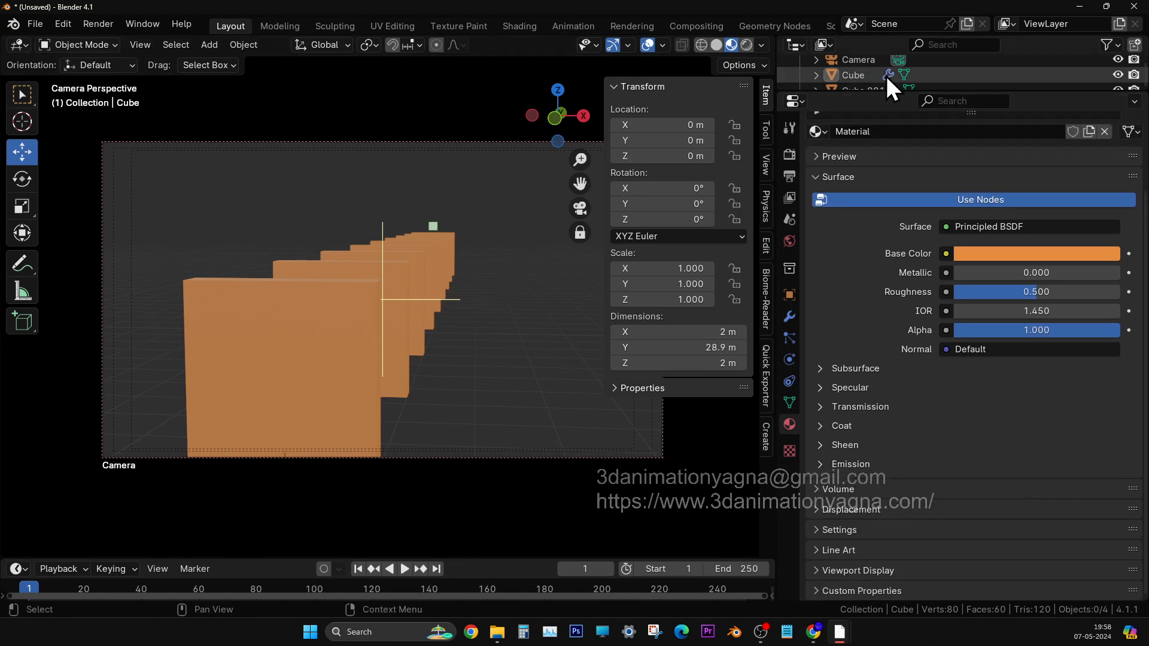
click(867, 61)
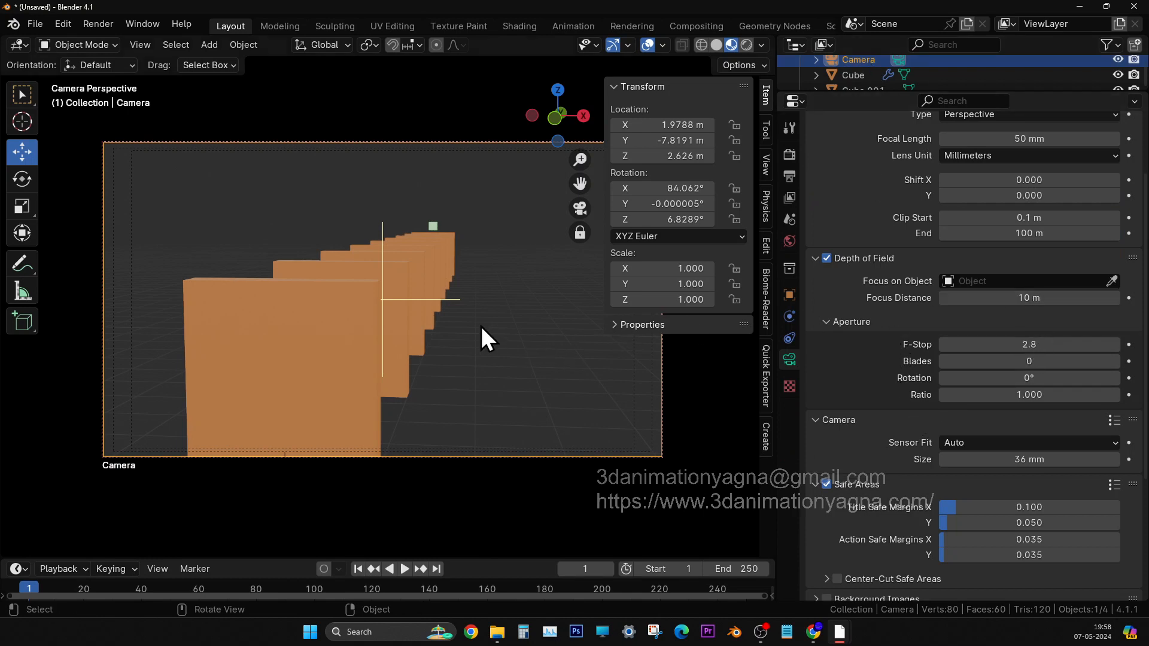
key(KP_7)
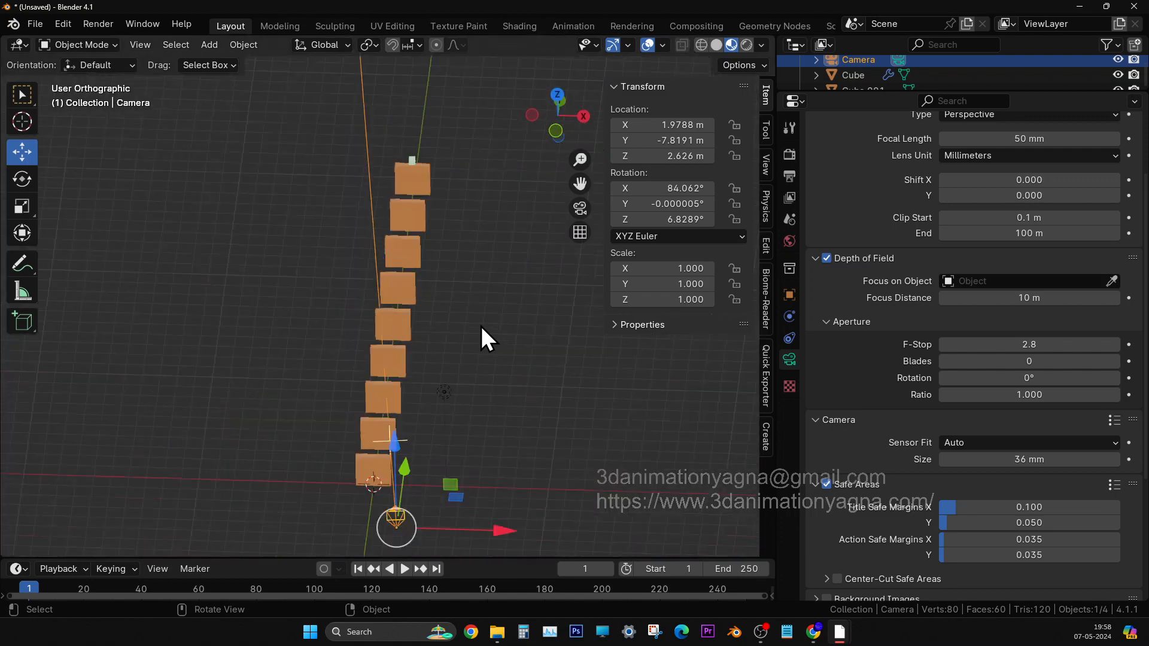
shift+middle_drag(463, 350, 457, 289)
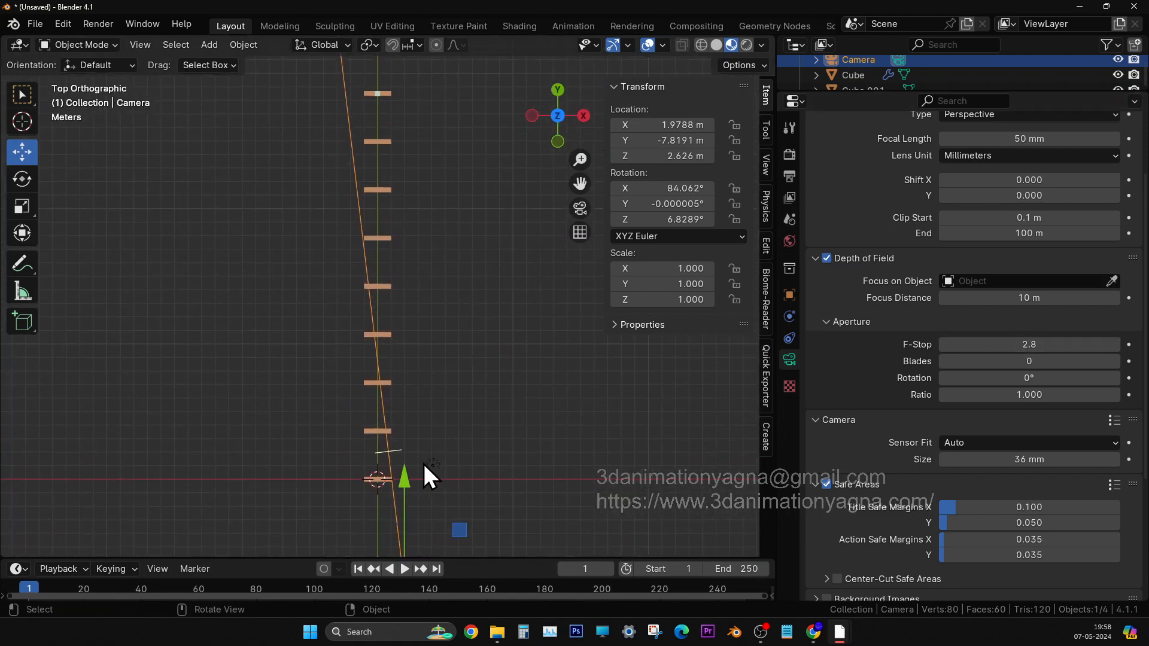
scroll(389, 446, up, 3)
shift+middle_drag(424, 440, 479, 244)
scroll(486, 392, up, 1)
scroll(490, 374, up, 3)
shift+middle_drag(490, 369, 513, 350)
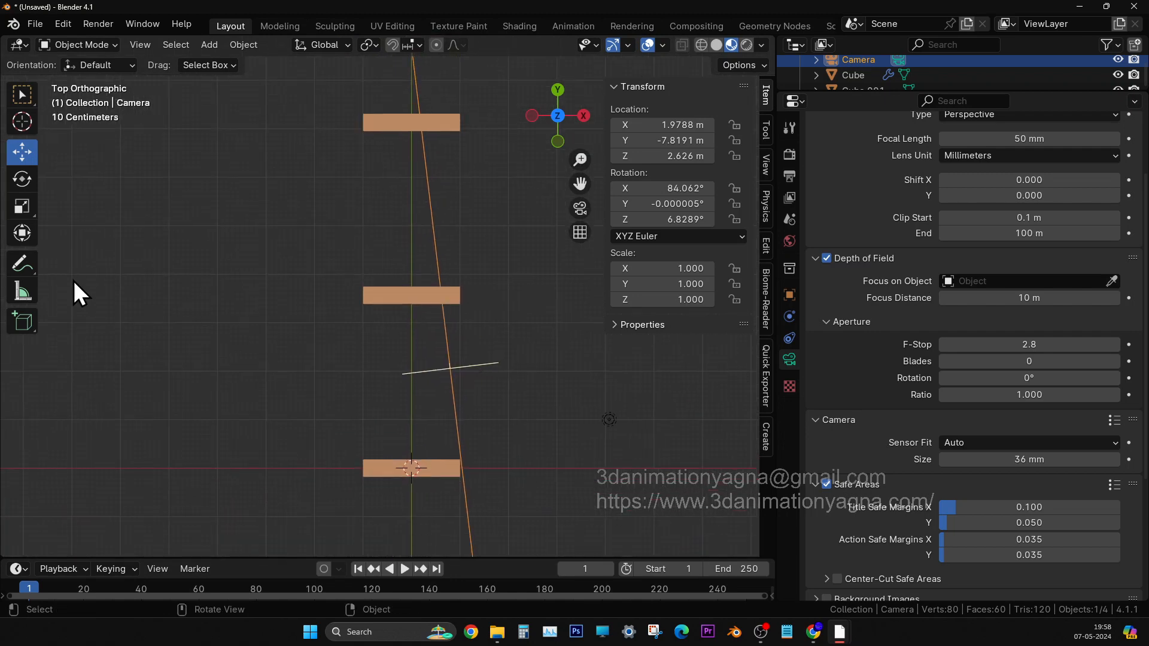
- Circle the camera's focus marker with a freehand annotation, erase the drawing and return to the Move tool
click(27, 258)
mouse_move(419, 338)
mouse_down()
mouse_move(456, 392)
mouse_move(422, 335)
mouse_up()
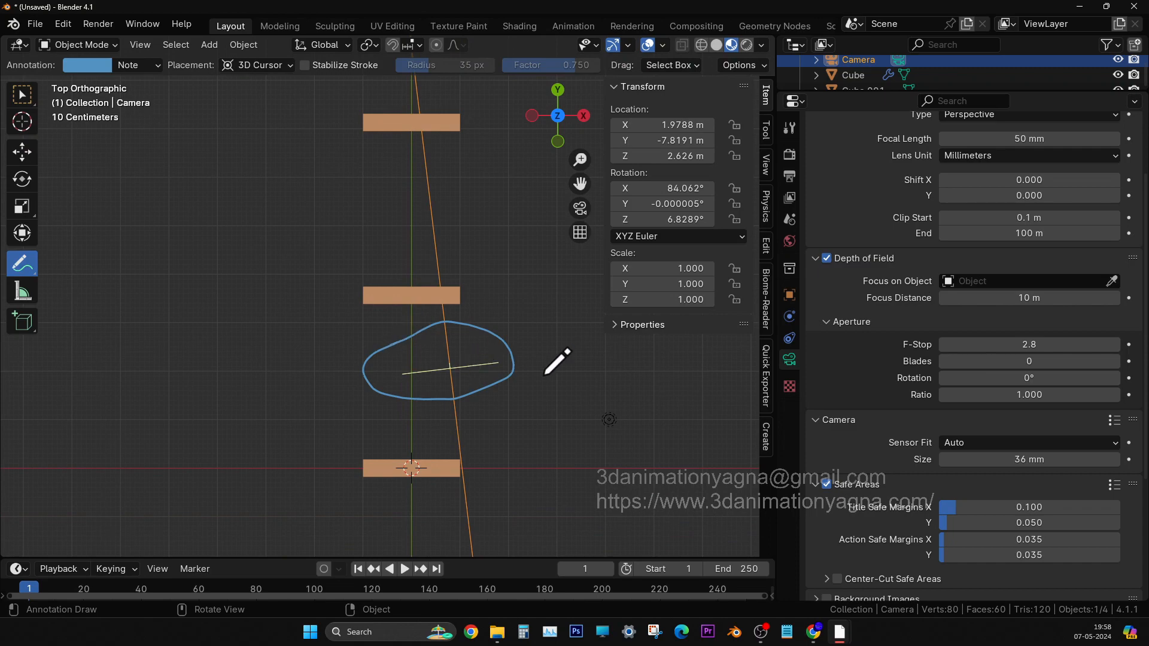
mouse_move(544, 374)
middle_down()
mouse_move(491, 398)
mouse_move(439, 317)
mouse_move(346, 386)
mouse_move(407, 390)
middle_up()
key(KP_7)
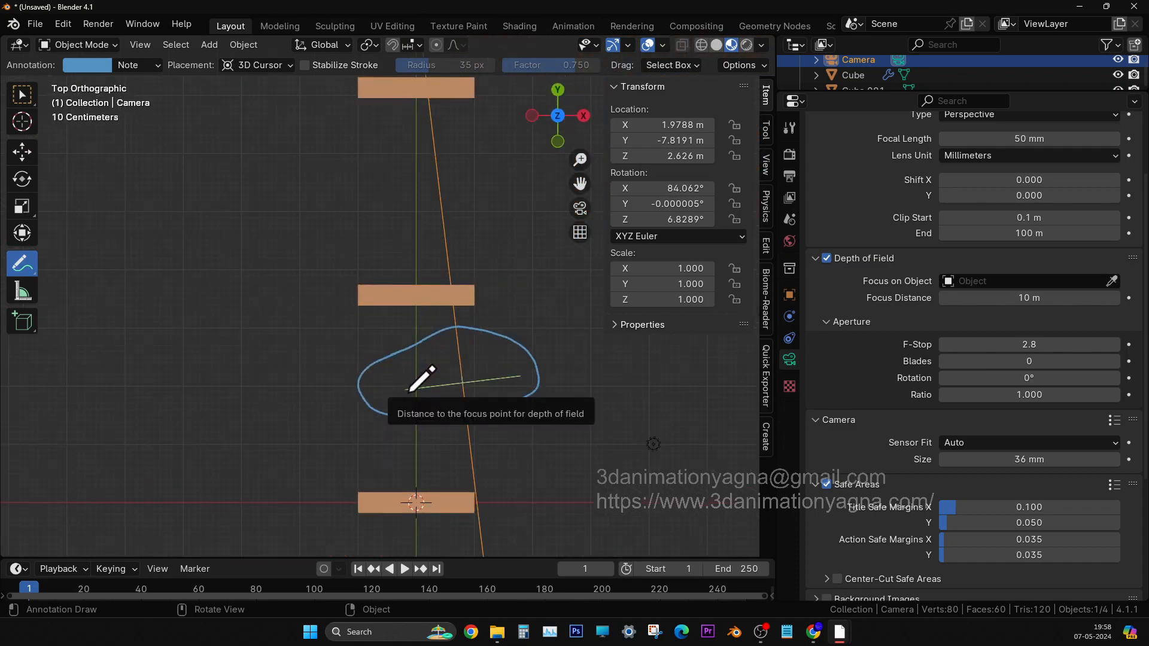
scroll(407, 390, down, 6)
mouse_move(22, 263)
mouse_down()
mouse_move(99, 333)
mouse_move(107, 362)
mouse_up()
drag(385, 308, 439, 311)
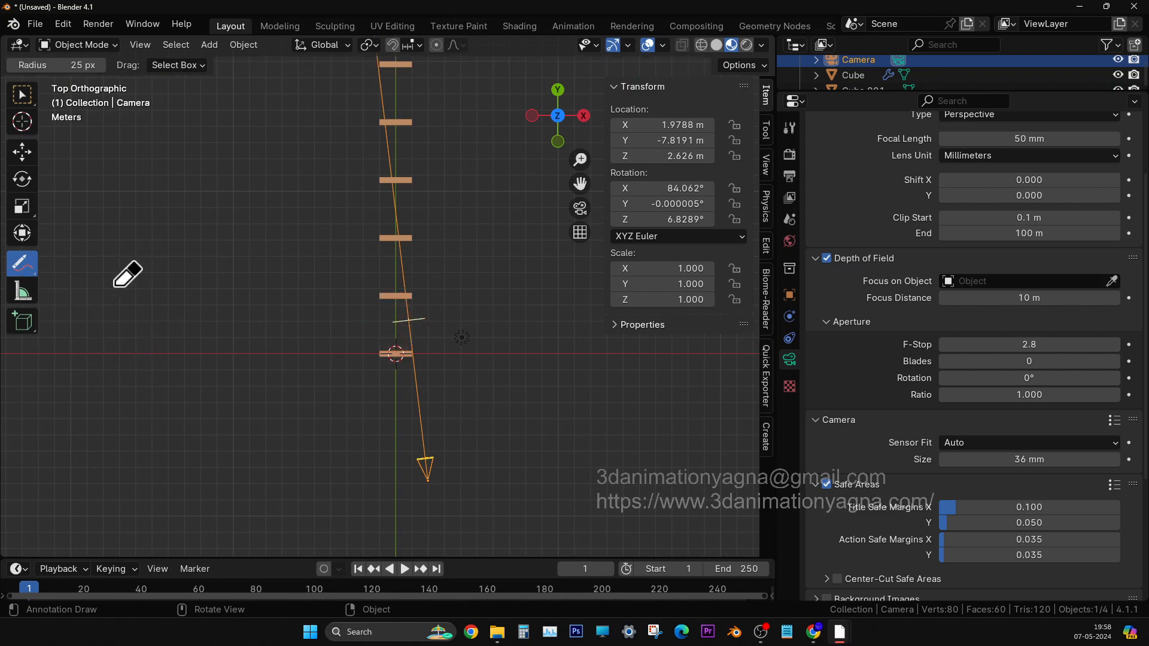
click(22, 151)
- Try camera focus distances of 20 m and 40 m against the slab row in top view
shift+middle_drag(342, 237, 347, 358)
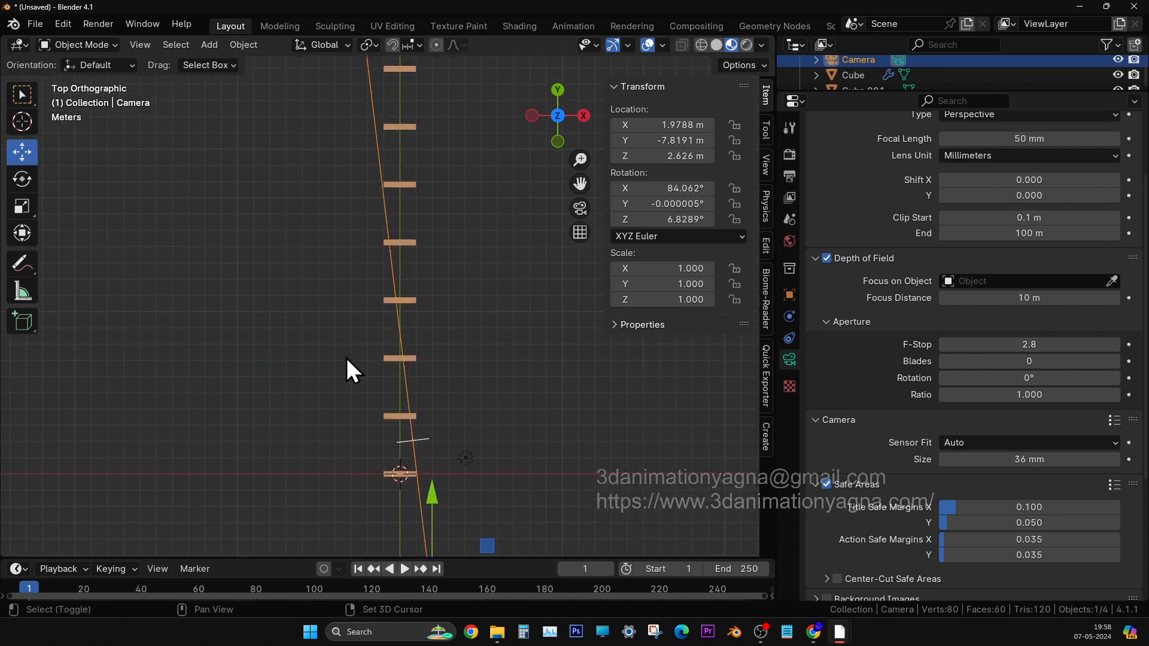
scroll(353, 356, down, 4)
key(w)
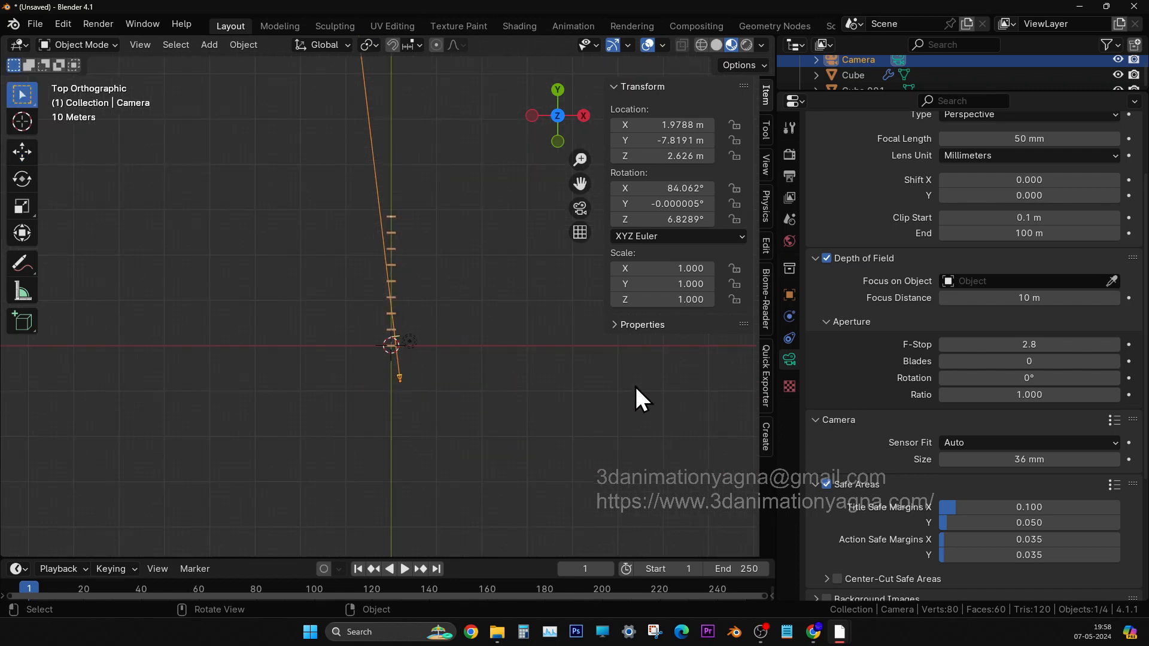
click(1027, 301)
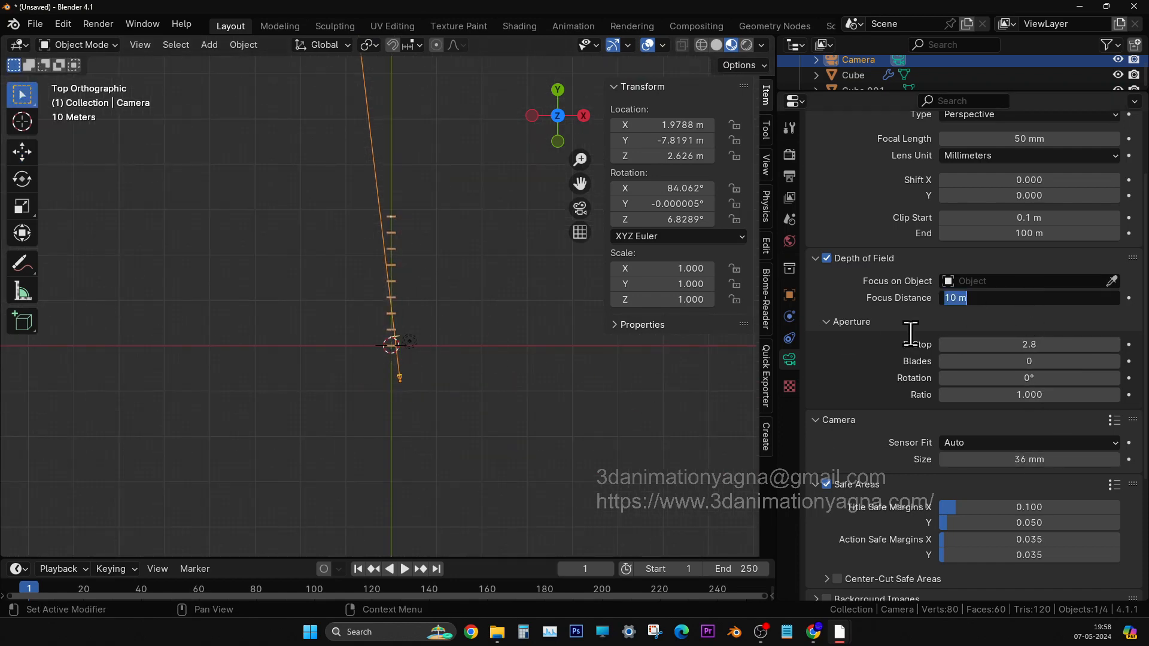
text(20)
key(Return)
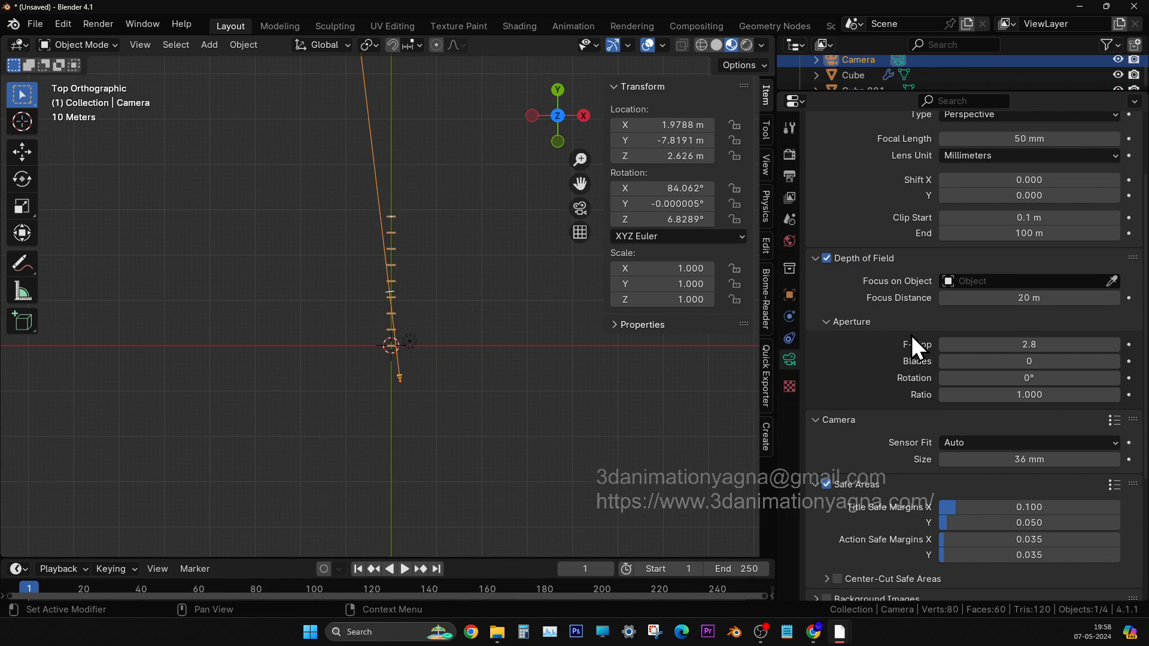
click(1042, 299)
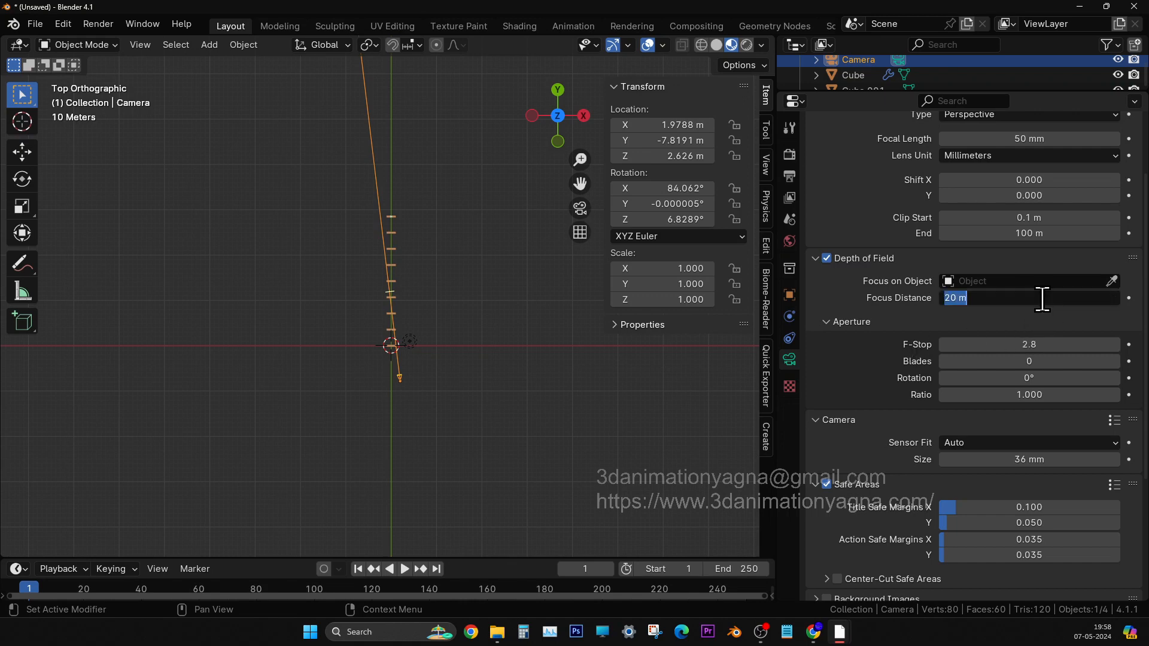
text(40)
key(Return)
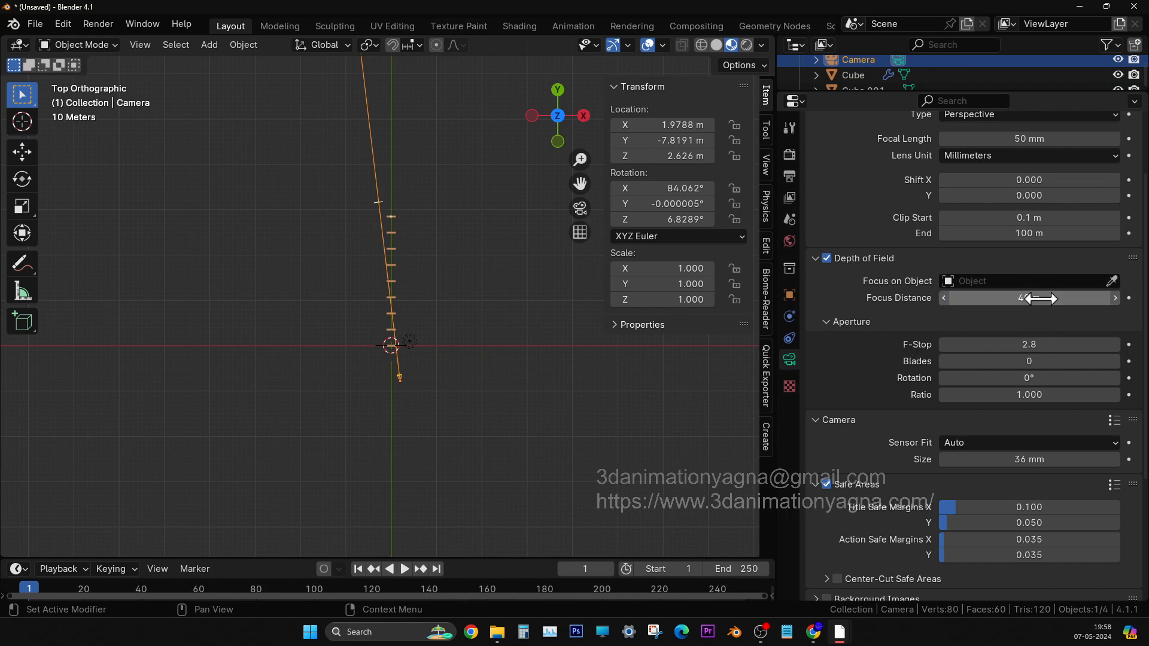
- Set the camera's focus distance to 36 m to bring the marker near the last slab
click(1041, 298)
text(30)
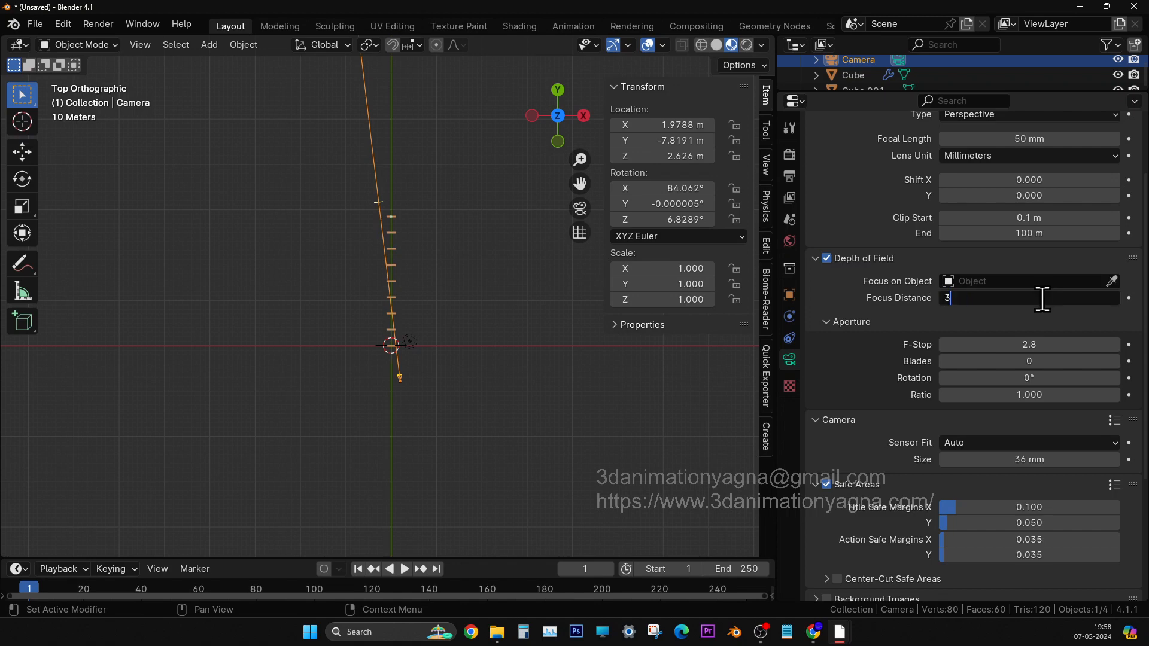
key(Return)
scroll(419, 252, up, 10)
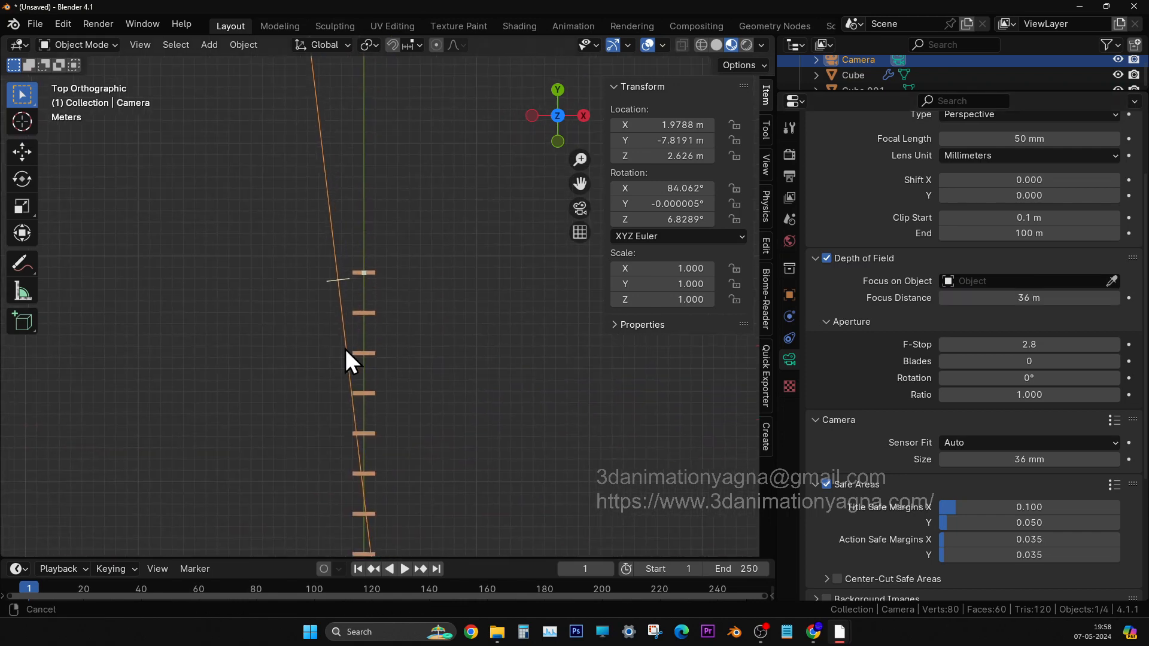
- Draw a horizontal freehand annotation line from the camera's focus marker past the last slab in top view
drag(25, 259, 71, 267)
mouse_move(258, 240)
mouse_down()
mouse_move(367, 238)
mouse_move(359, 207)
mouse_move(370, 228)
mouse_up()
drag(280, 262, 428, 256)
key(ctrl+z)
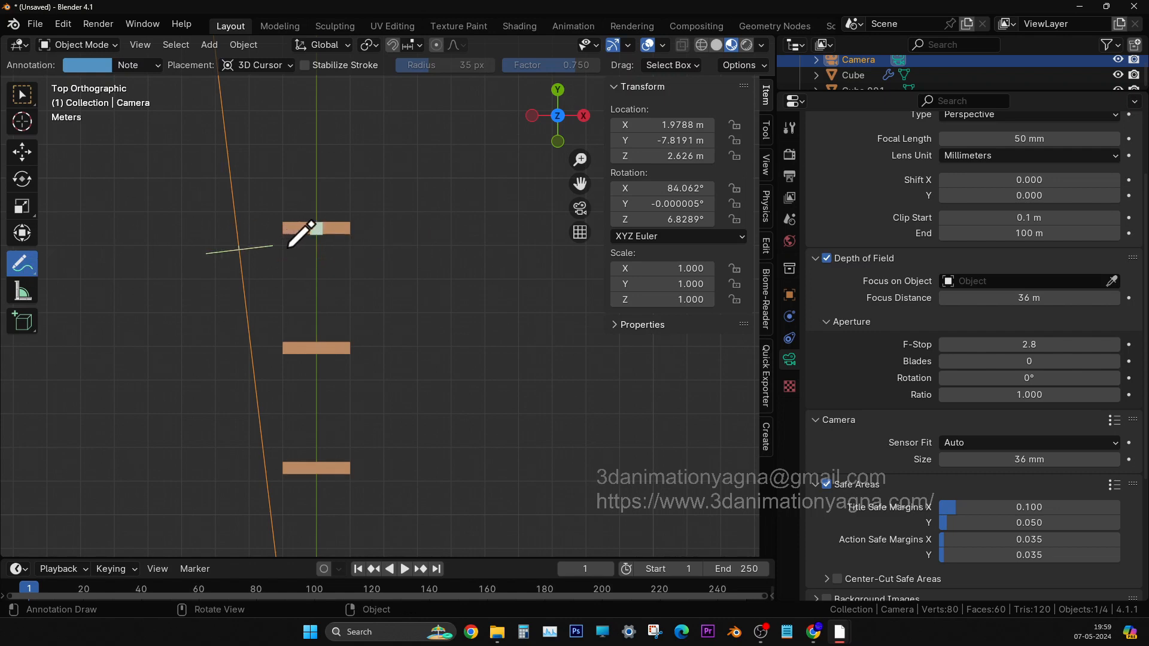
drag(287, 248, 425, 249)
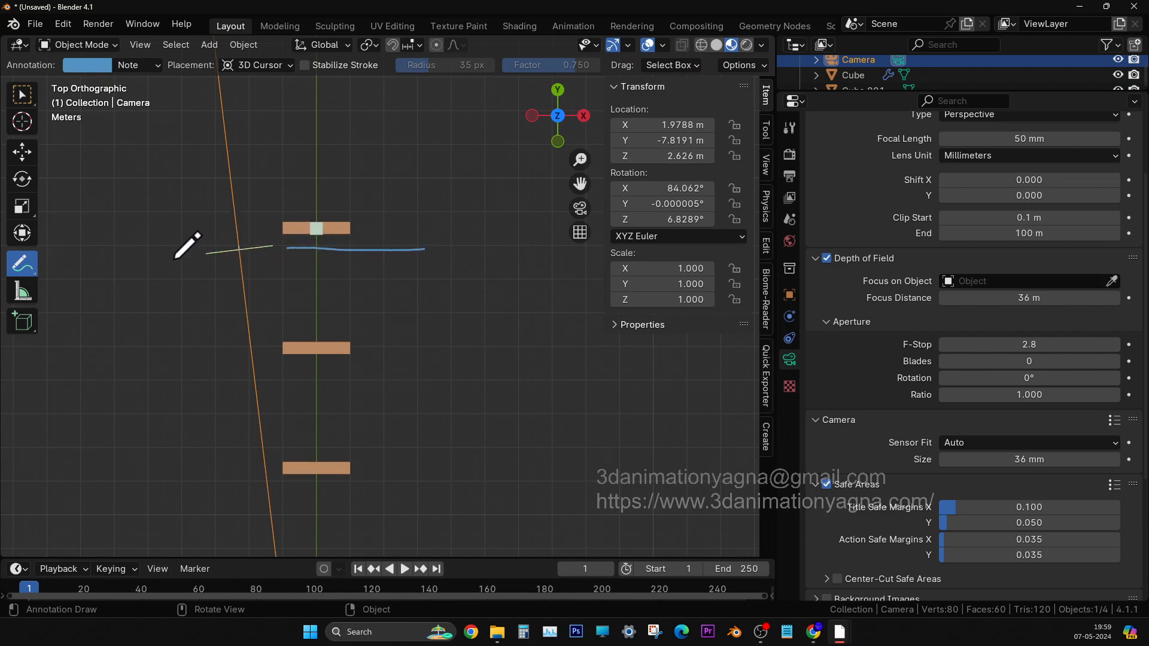
middle_drag(477, 274, 482, 276)
- Return to the camera view with the Move tool and lower the camera's aperture F-Stop to 0.1
key(KP_0)
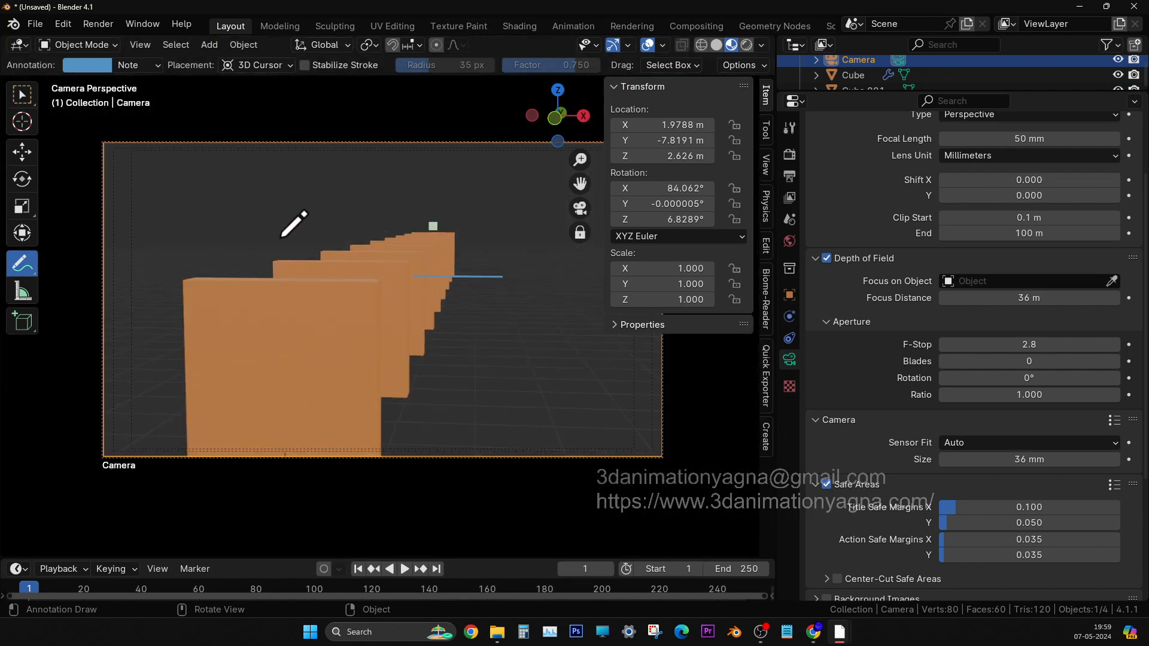
key(shift+space)
key(g)
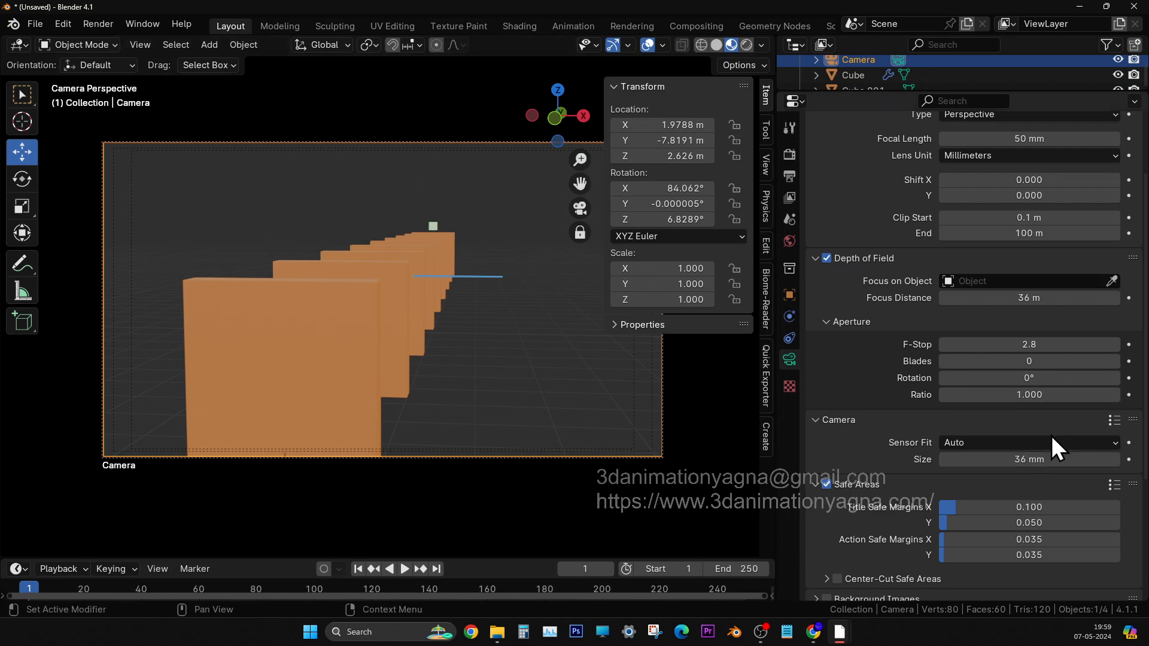
scroll(1050, 436, down, 4)
scroll(1031, 343, up, 2)
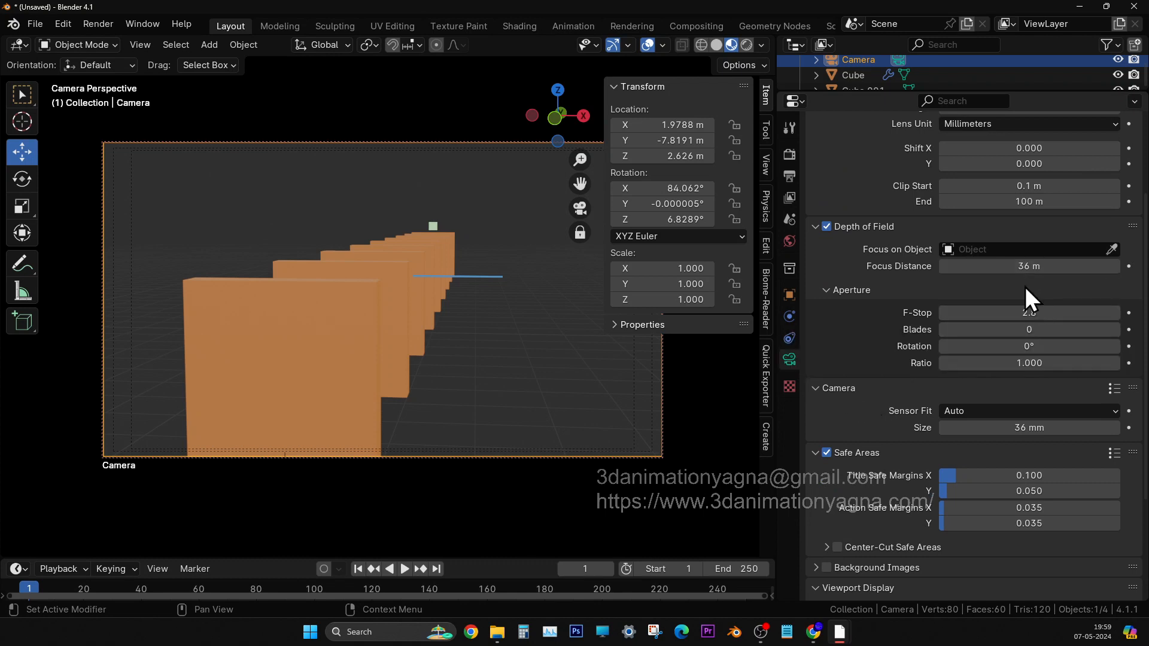
drag(1018, 312, 992, 312)
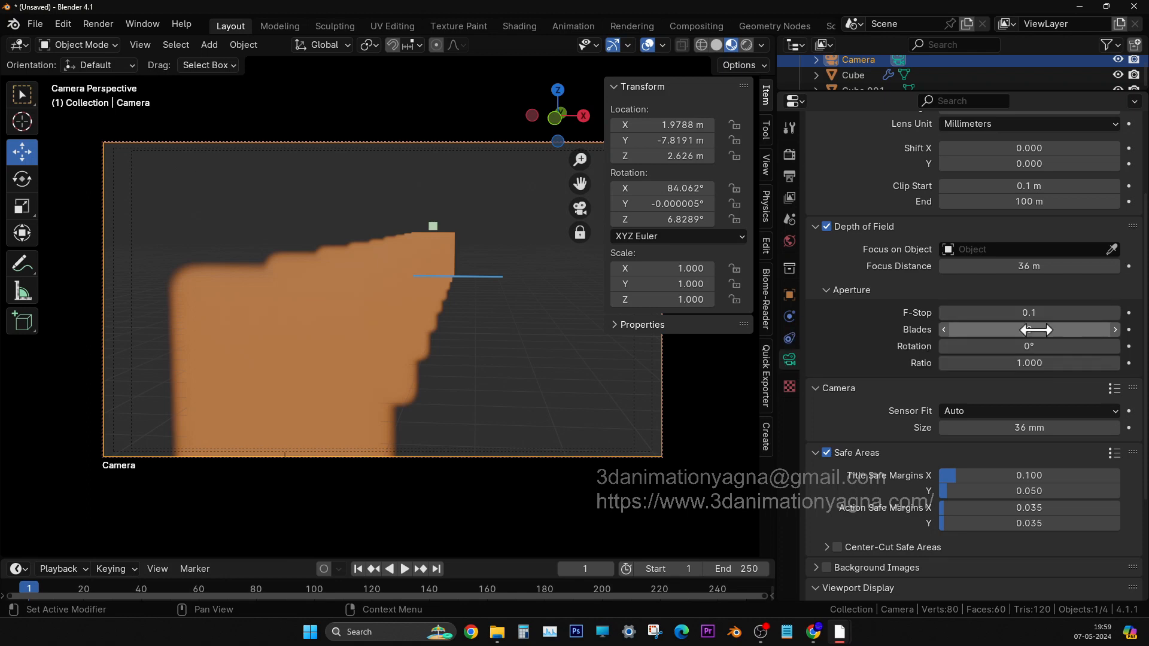
- Set the number of aperture blades to 3
drag(1037, 329, 1037, 329)
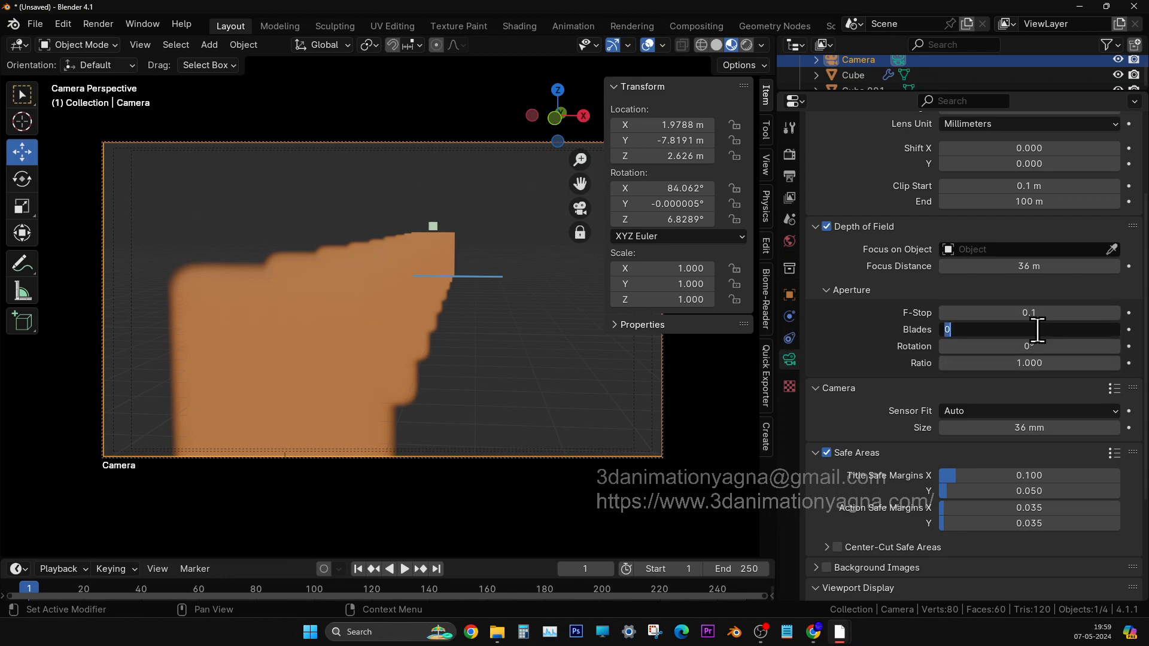
text(7)
key(Return)
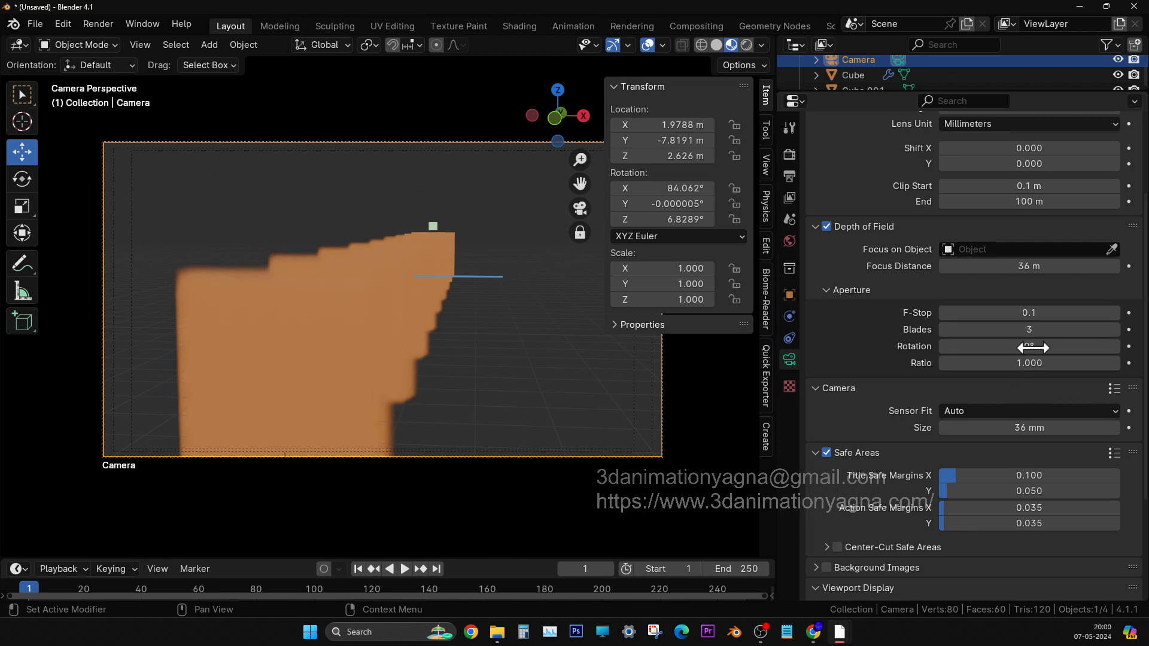
- Try several aperture rotations, including 60°, and reset the rotation to 0°
mouse_move(1010, 347)
mouse_down()
mouse_move(931, 346)
mouse_move(1107, 347)
mouse_move(958, 347)
mouse_move(1065, 346)
mouse_move(1014, 347)
mouse_up()
double_click(1015, 347)
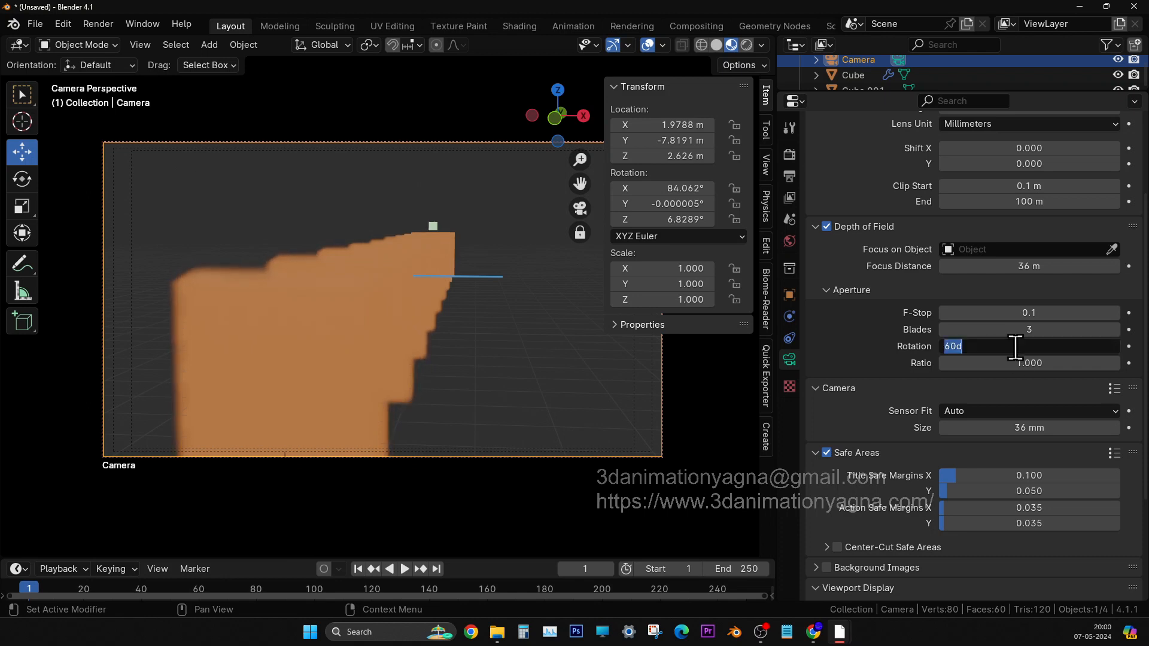
text(0)
key(Return)
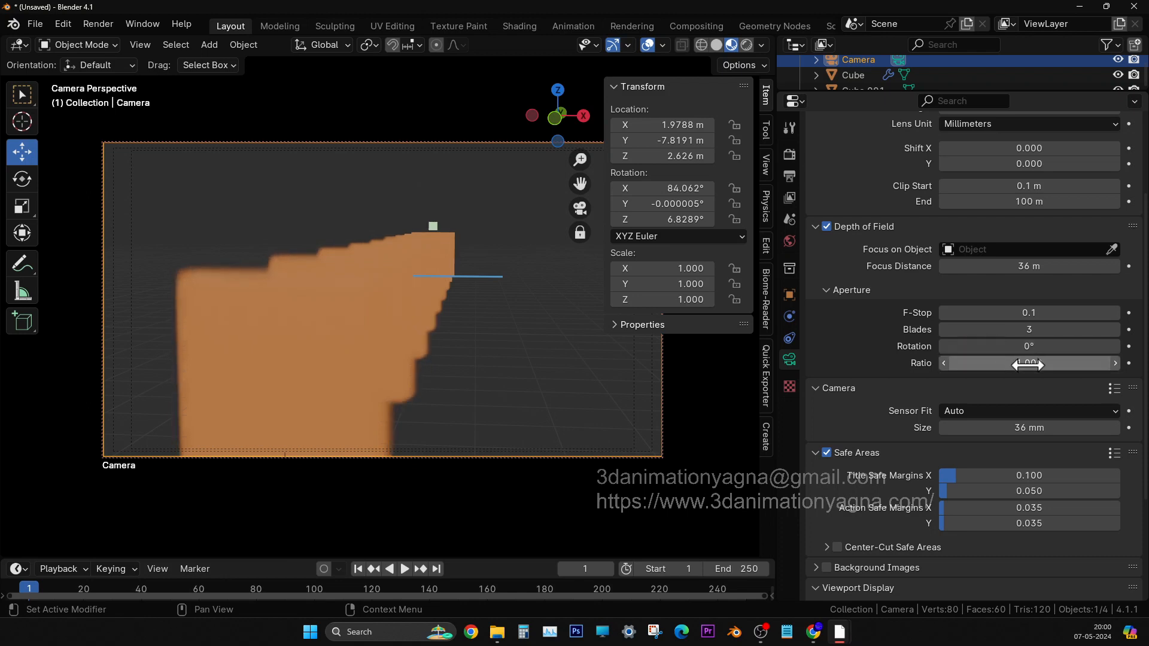
drag(1026, 347, 1074, 347)
drag(1015, 347, 987, 347)
click(1016, 347)
text(0)
key(Return)
- Lower the aperture ratio to 0.010, try a 53.3° rotation and reset the rotation to 0°
drag(1007, 366, 956, 363)
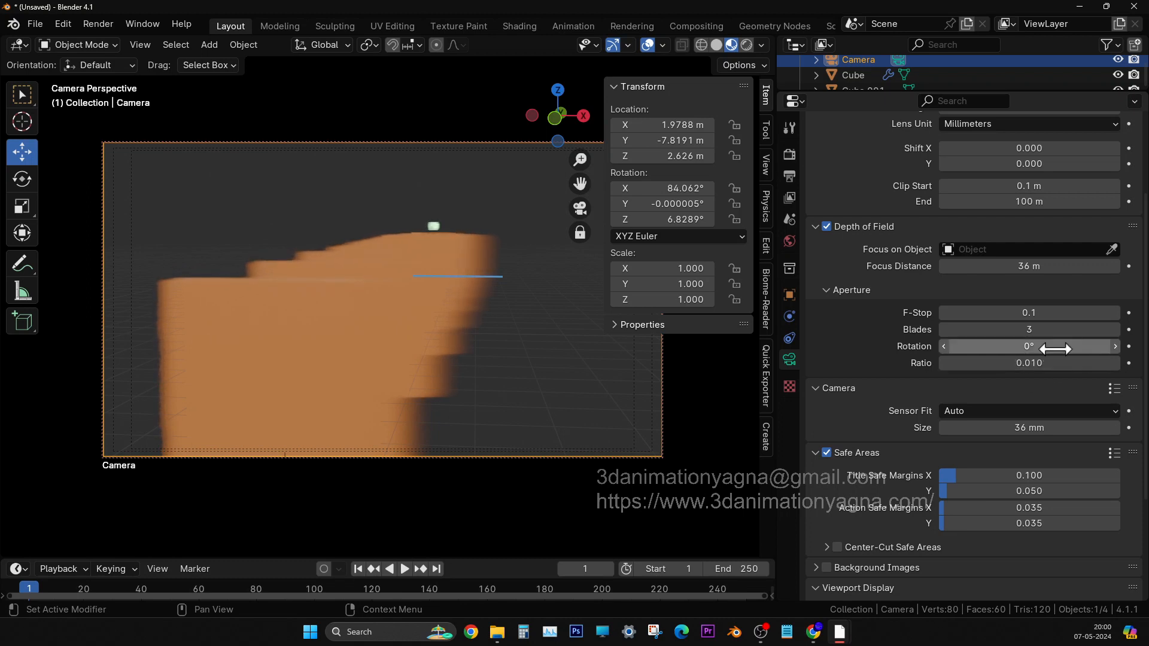
drag(1017, 344, 1050, 344)
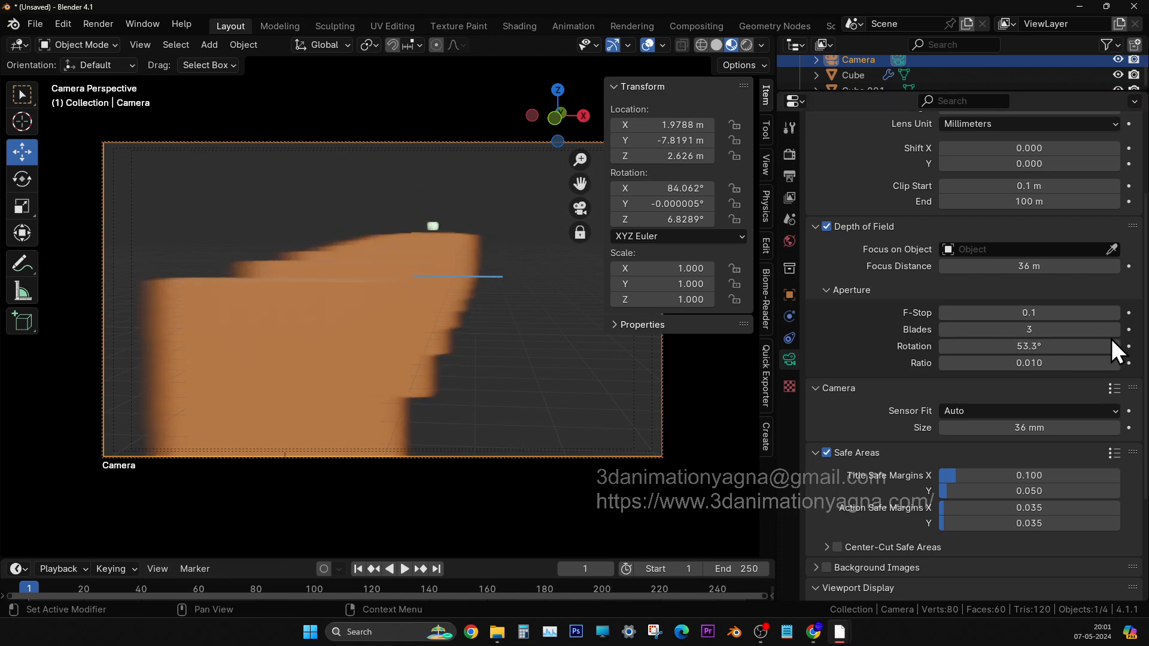
click(1046, 333)
click(1045, 349)
click(1045, 349)
text(0)
key(Return)
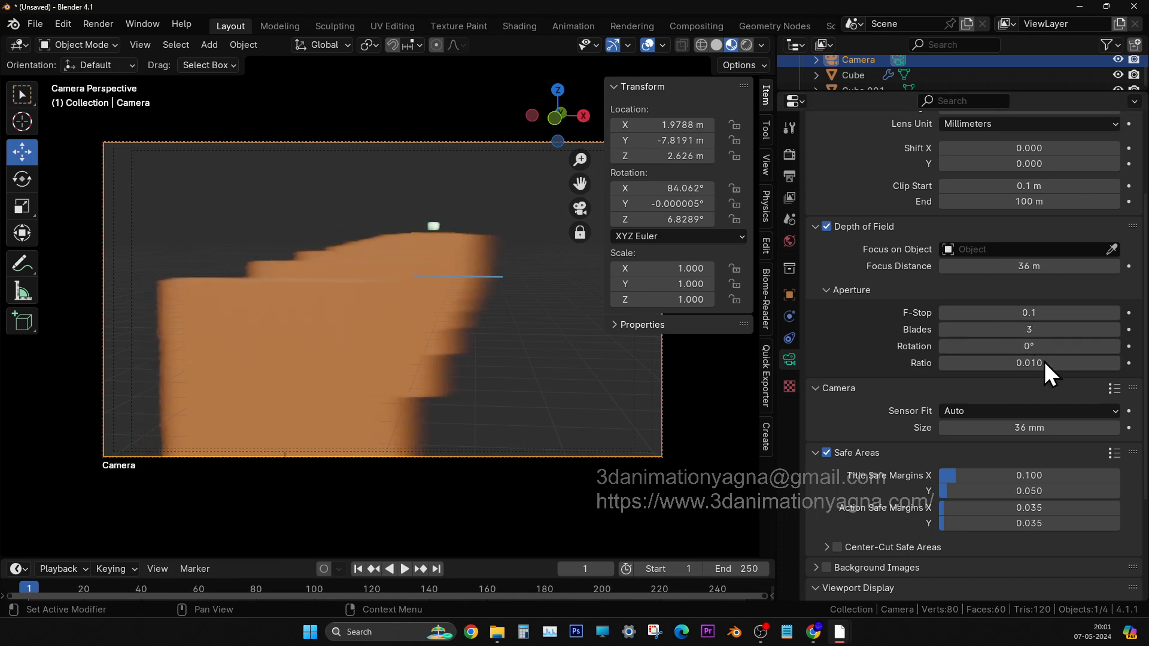
- Try an aperture ratio of 0.1 and raise it to 0.5
click(1044, 361)
text(.1)
key(Return)
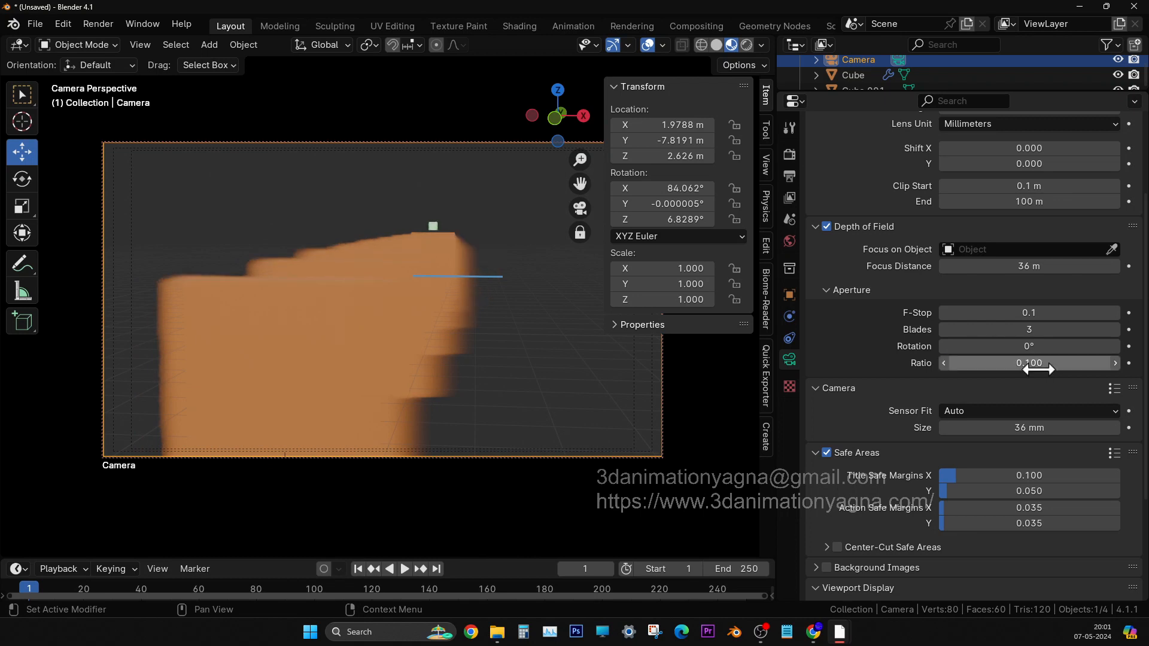
click(1038, 363)
text(.5)
key(Return)
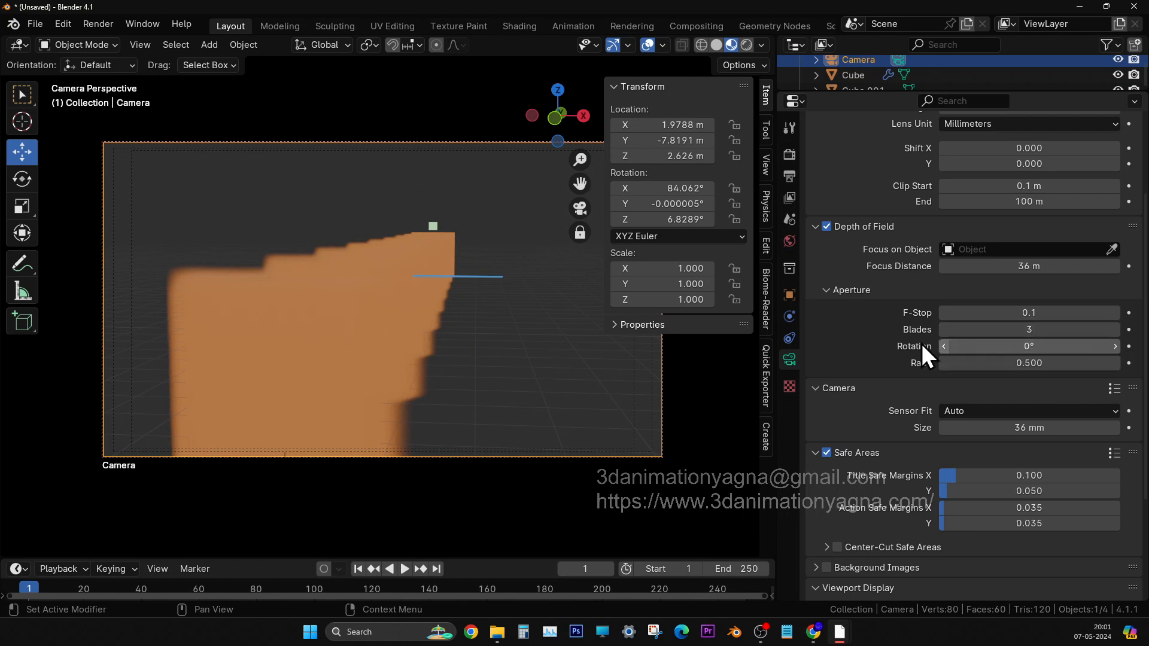
- Try the aperture with 1 blade and with 16 blades
click(1048, 330)
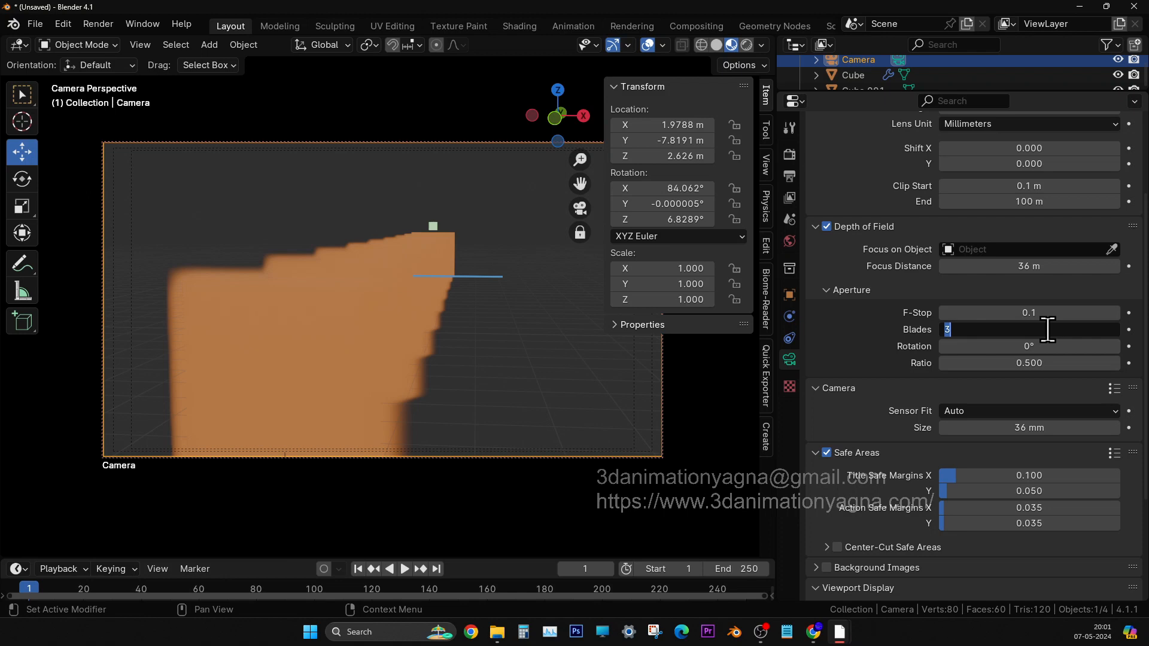
text(1)
key(Return)
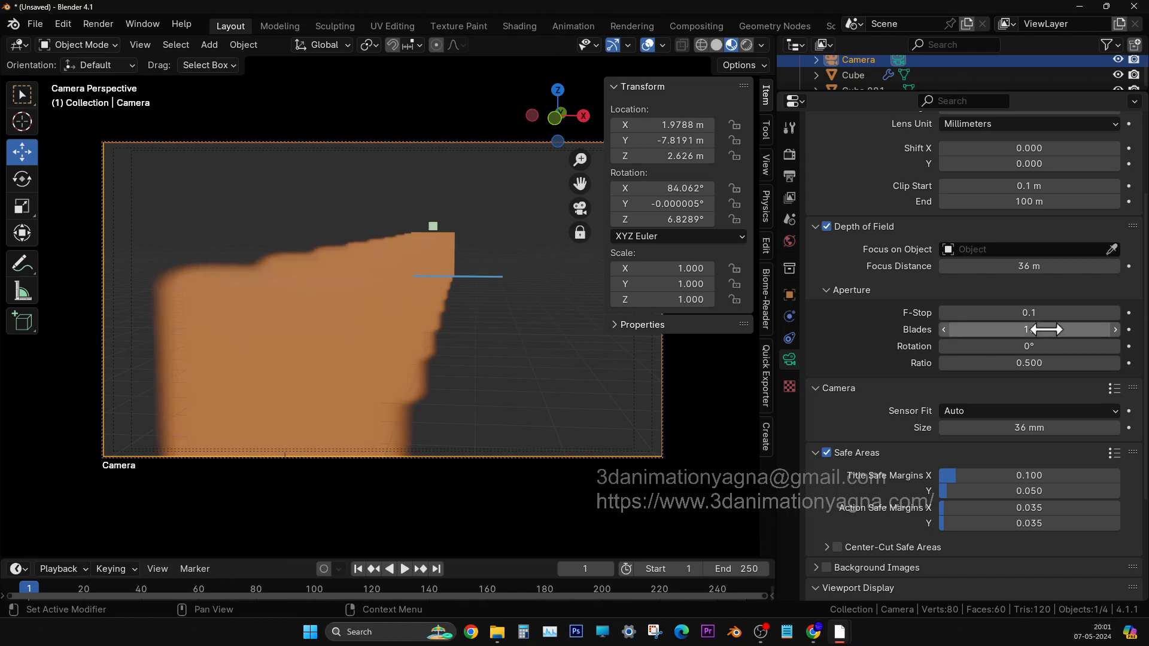
click(1045, 329)
text(16)
key(Return)
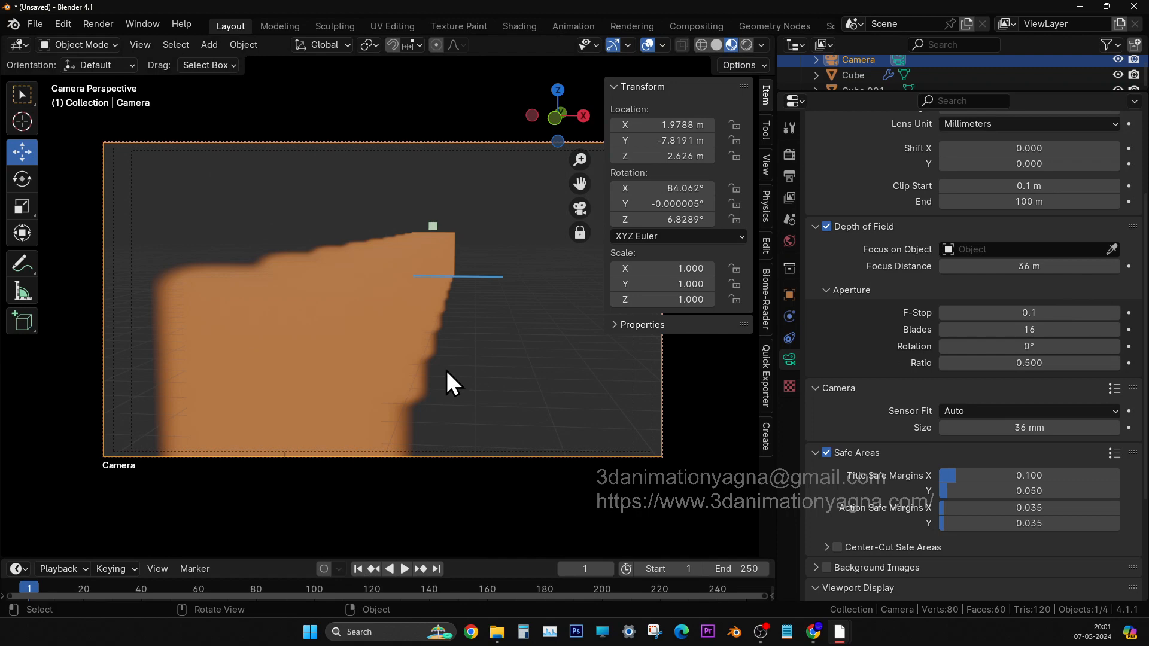
- Set the camera's focus distance to 7.7 m in top view, placing the marker at the first slab, and return to the camera view
key(KP_7)
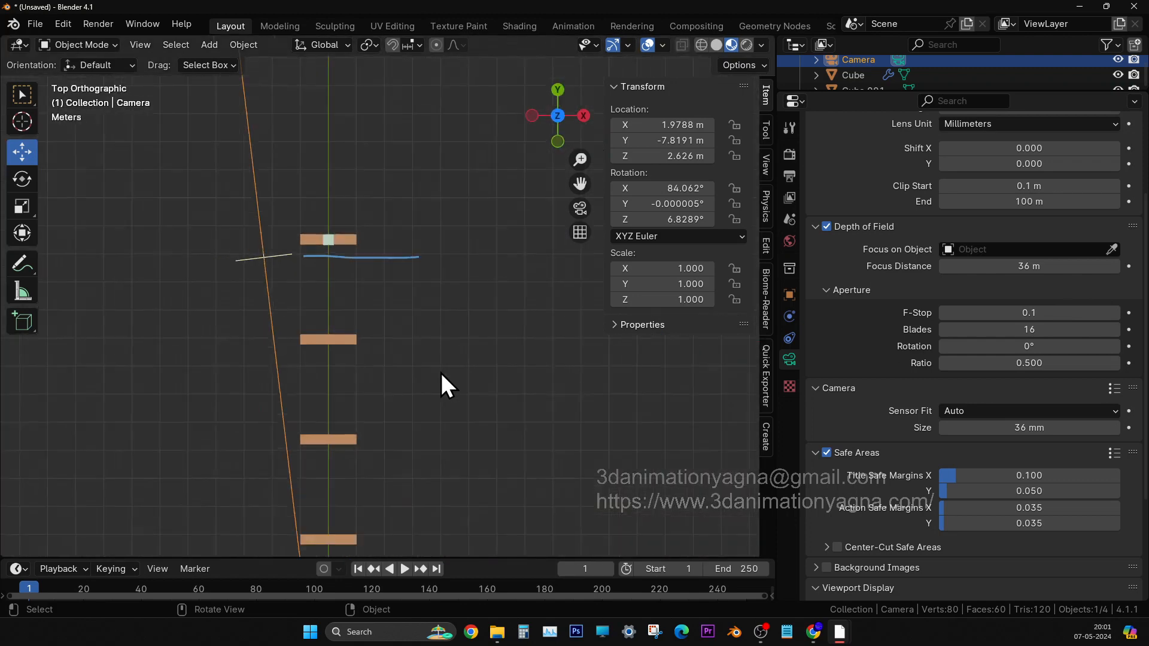
shift+middle_drag(444, 375, 465, 250)
scroll(437, 234, up, 4)
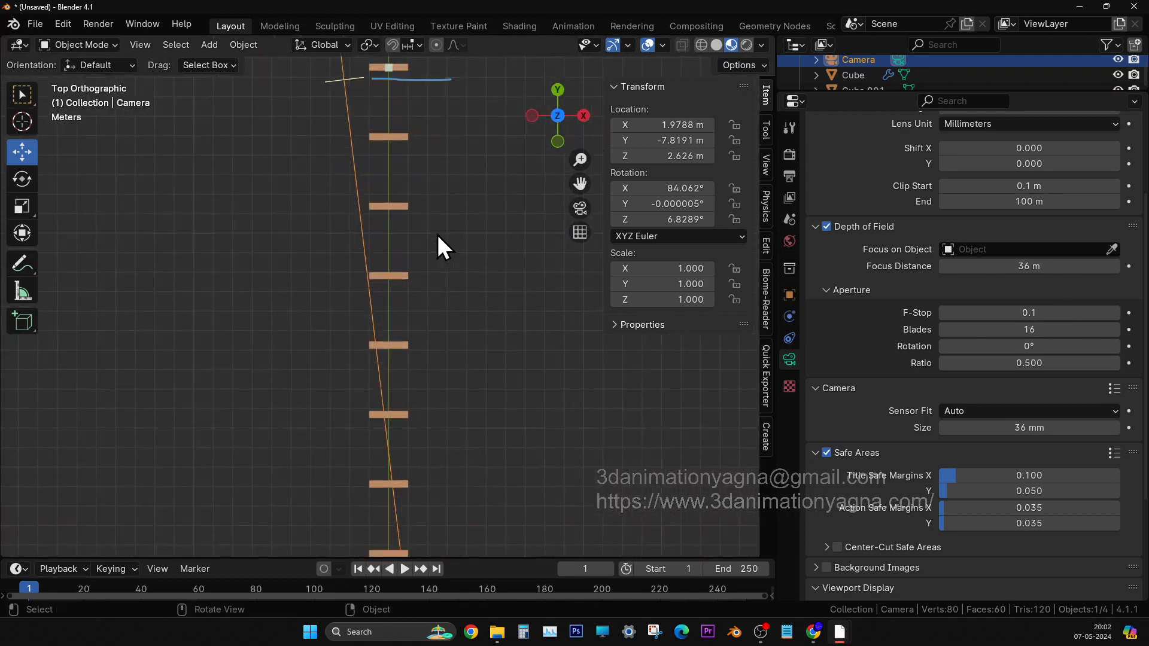
shift+middle_drag(435, 170, 501, 468)
scroll(389, 264, up, 3)
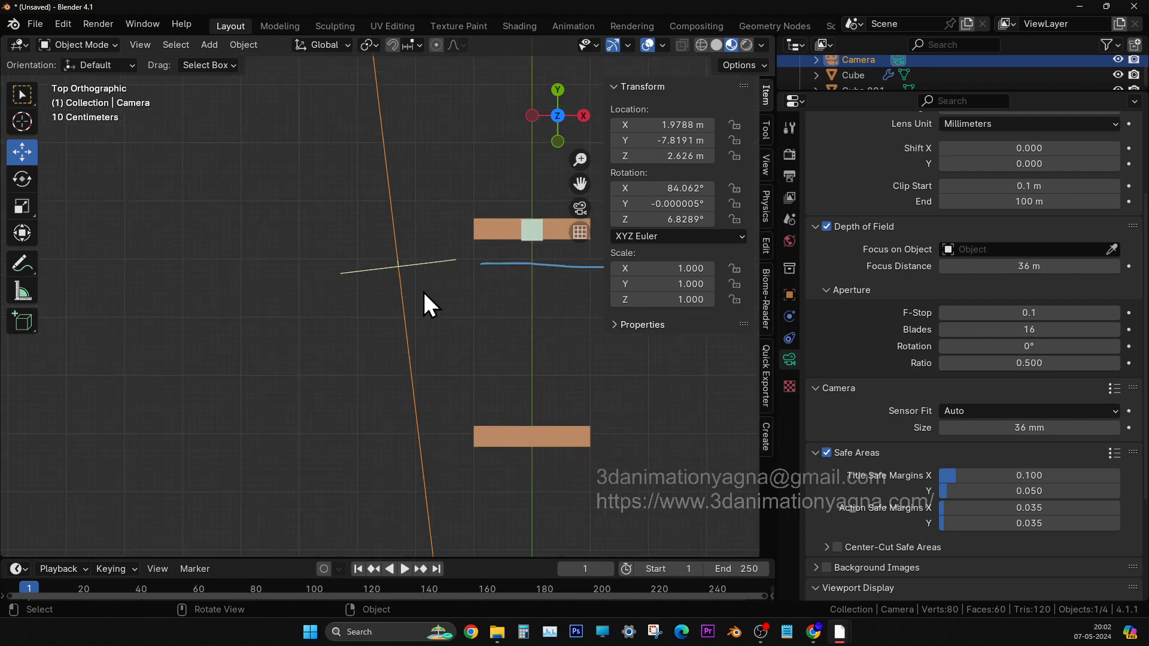
scroll(426, 300, down, 5)
shift+middle_drag(445, 433, 361, 220)
scroll(363, 228, down, 5)
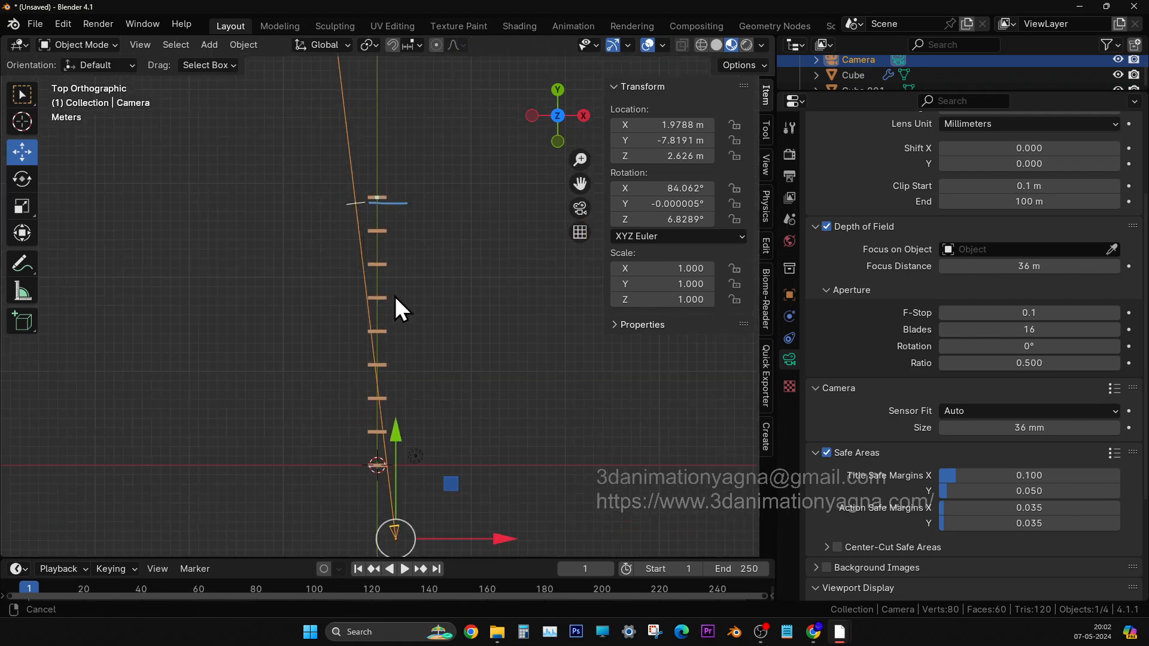
shift+middle_drag(396, 297, 389, 259)
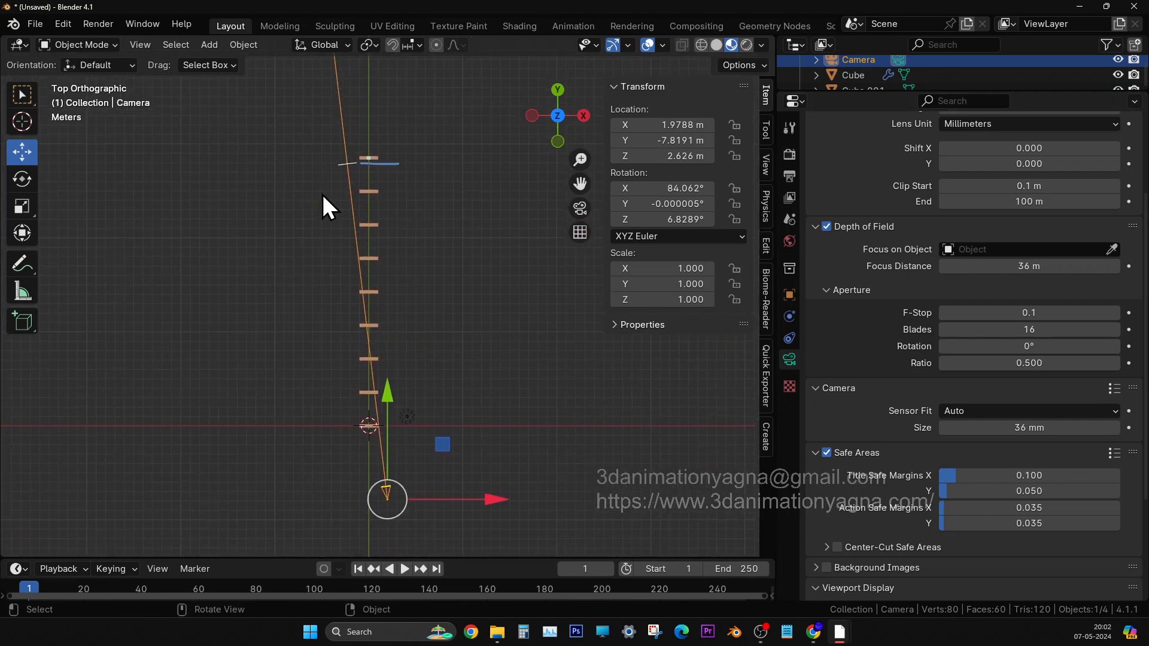
drag(1009, 267, 978, 268)
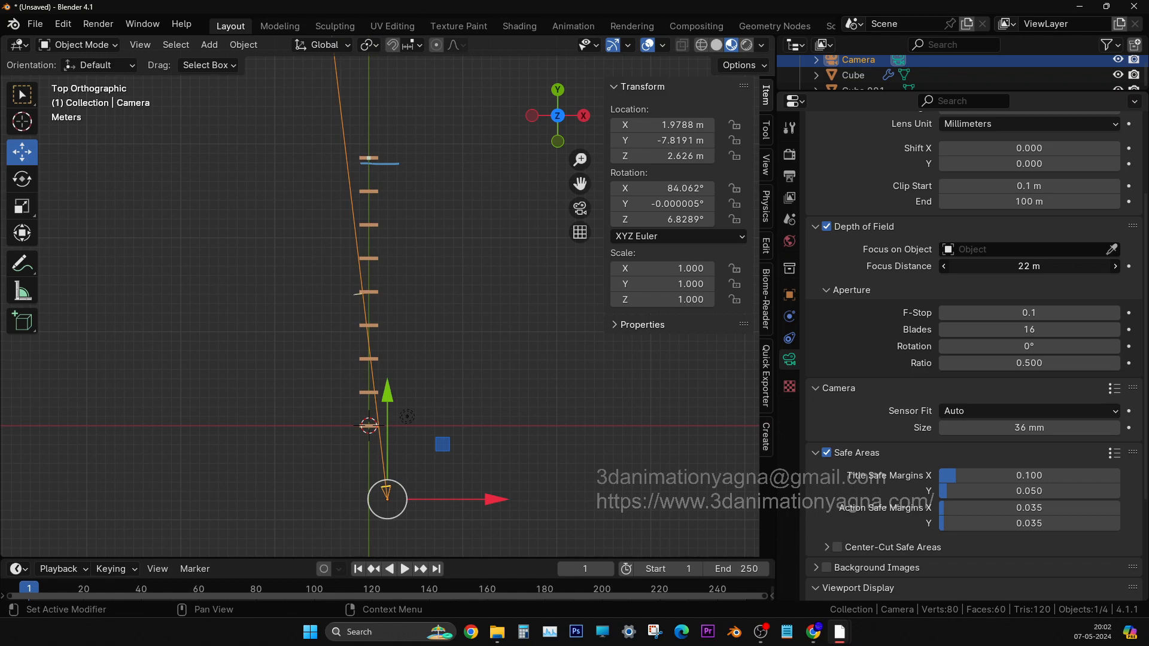
mouse_move(978, 268)
mouse_down()
mouse_move(953, 266)
mouse_move(965, 264)
mouse_up()
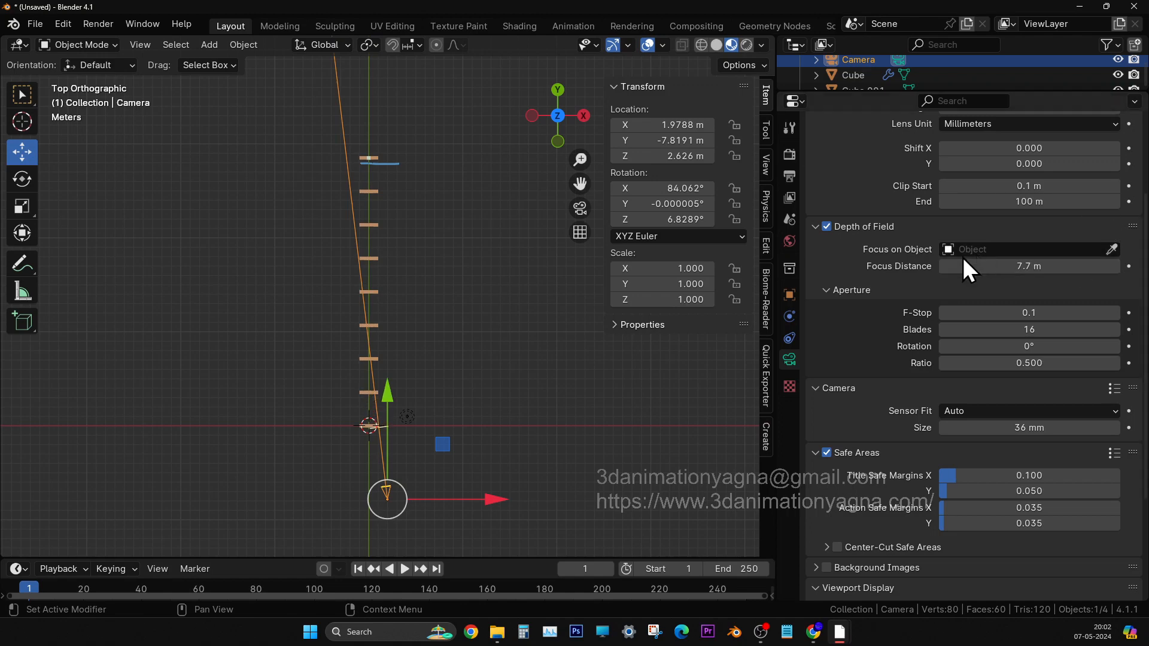
key(KP_0)
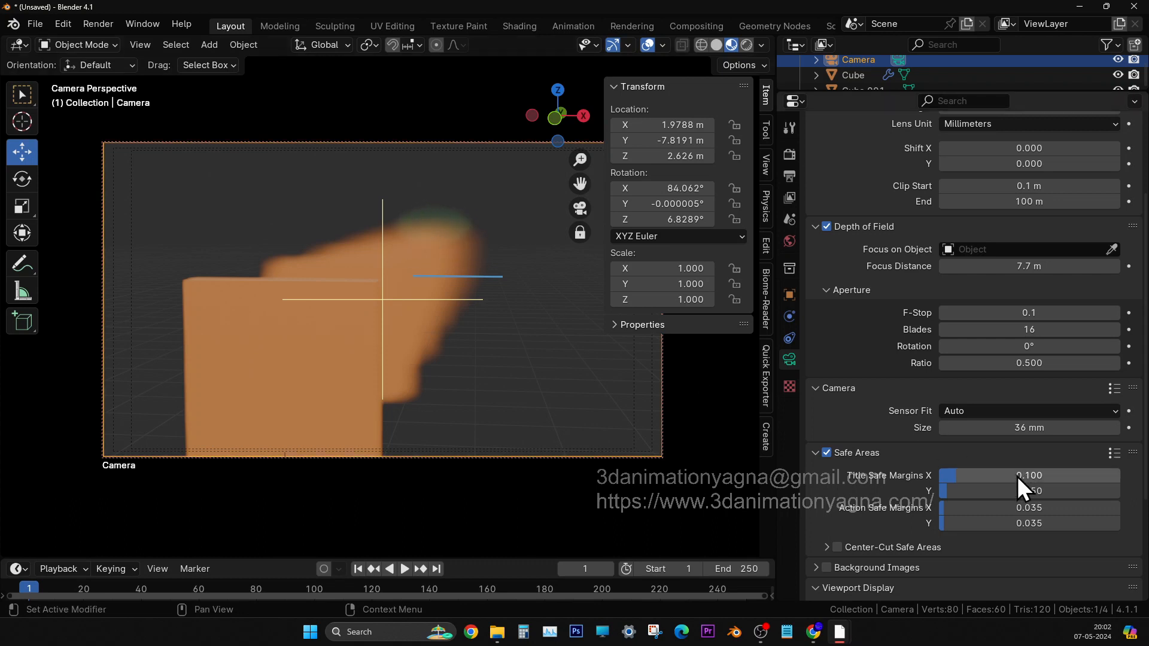
- Set the Y action safe margin to 0.032 and the aperture ratio to 1.089, and undo the 10.7° aperture rotation
drag(1024, 525, 1020, 526)
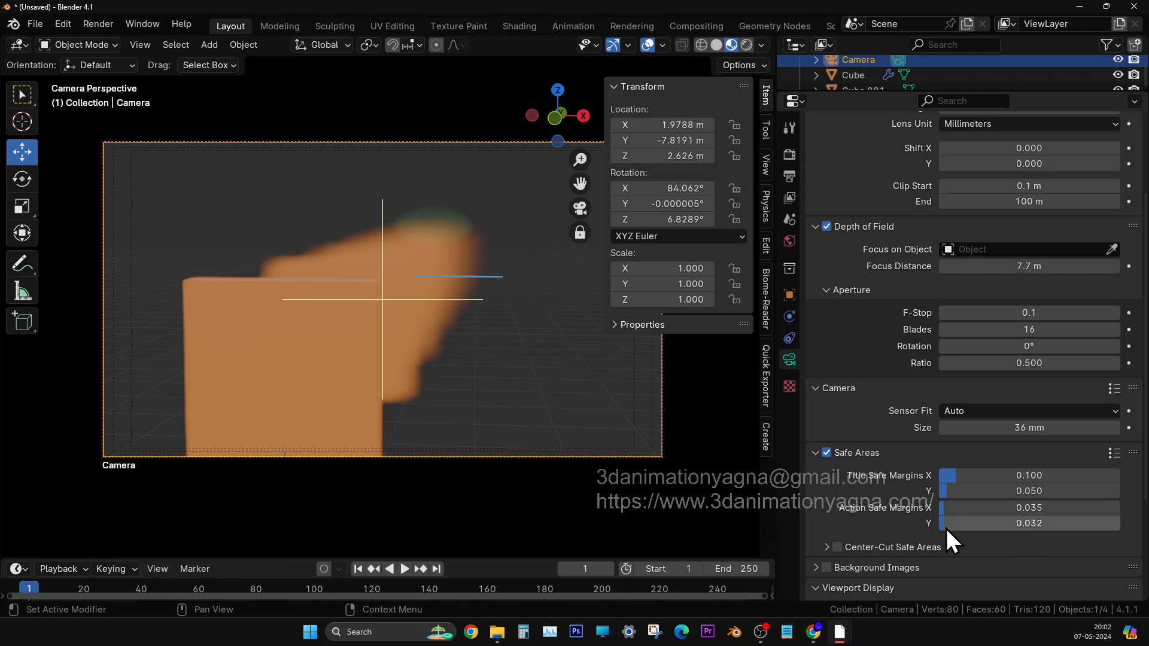
click(949, 547)
drag(1025, 359, 1136, 359)
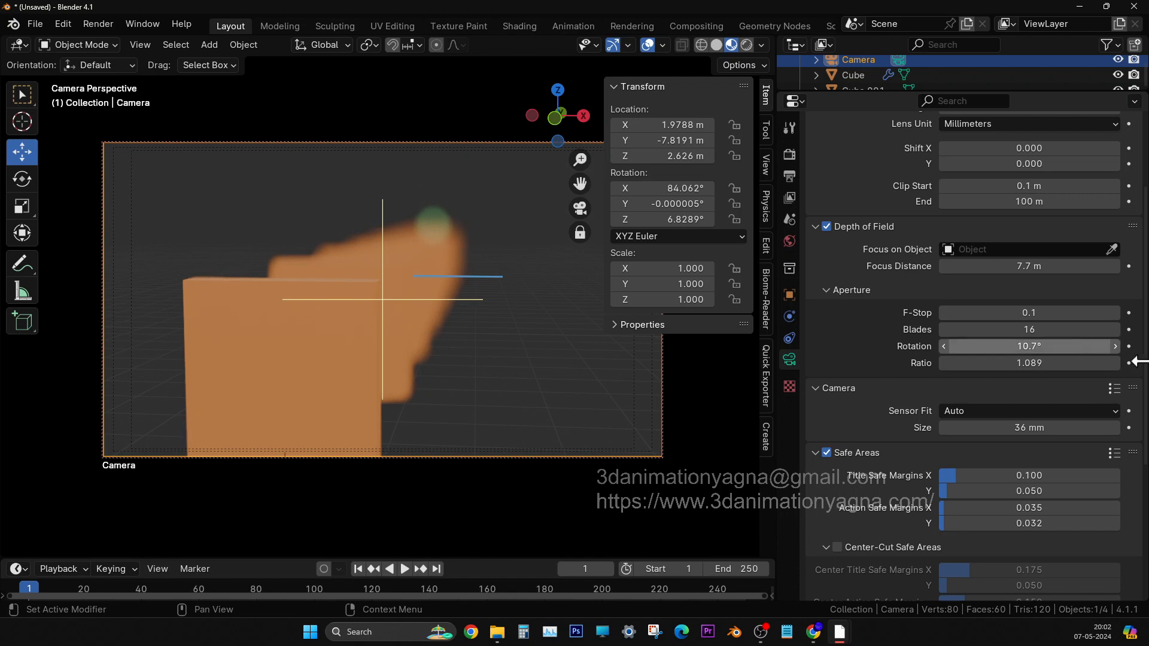
key(ctrl+z)
- Try 3 aperture blades with a different rotation, and undo the rotation change
click(1027, 330)
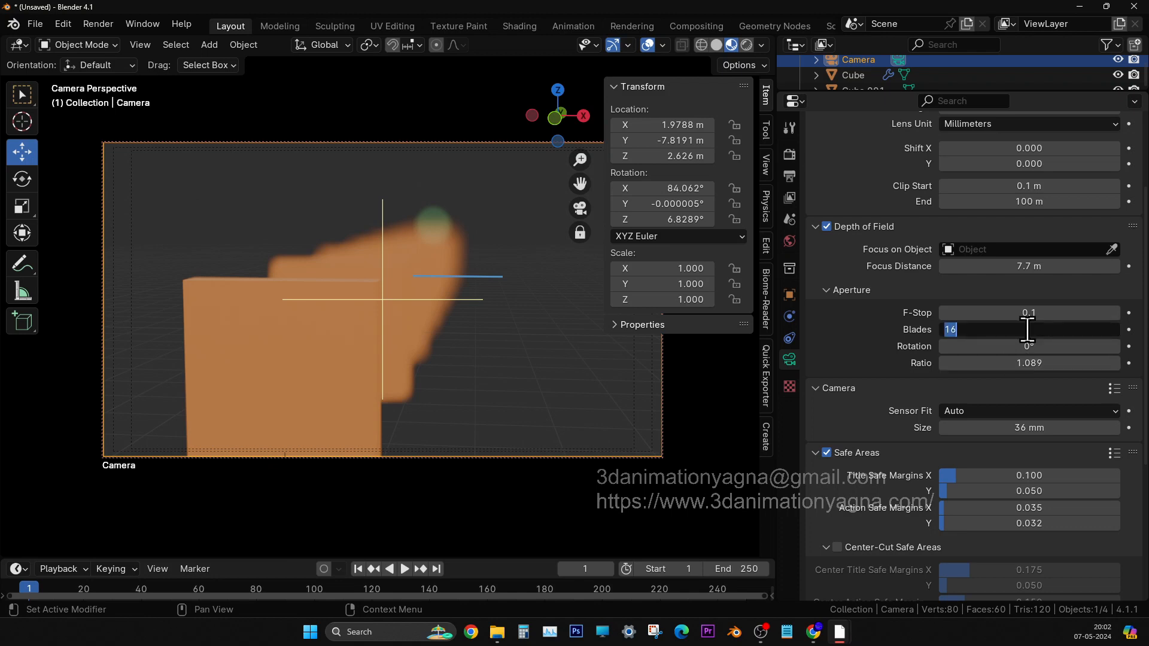
text(3)
key(Return)
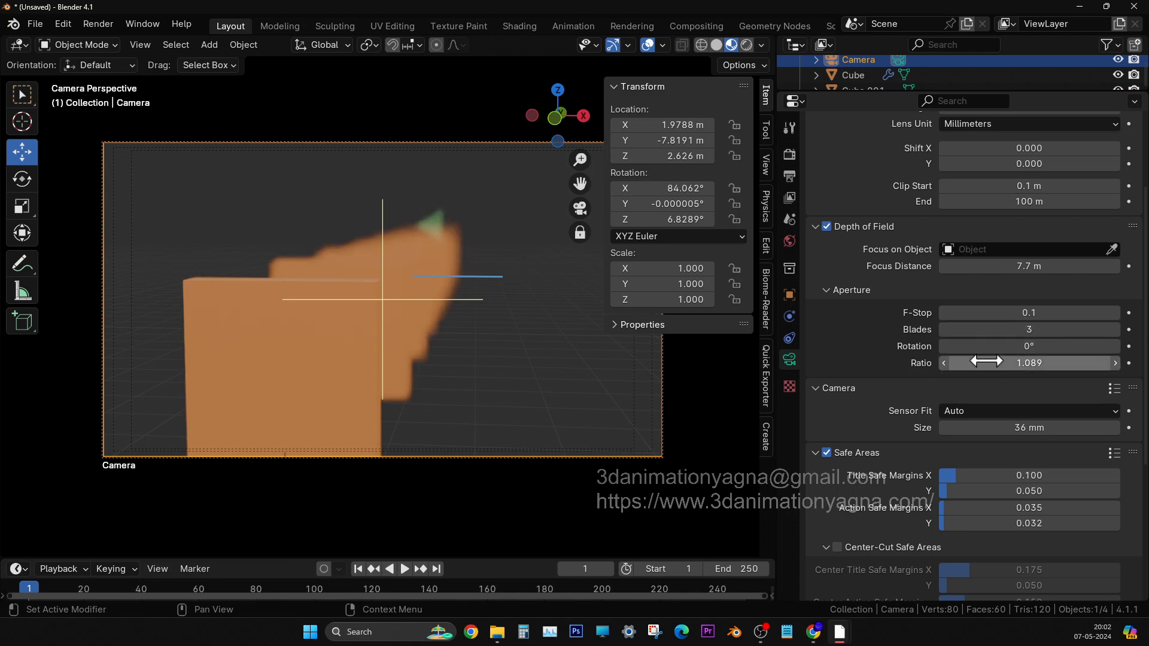
drag(1026, 345, 976, 347)
key(ctrl+z)
- Set the number of aperture blades to 6 and deselect the camera
click(1065, 328)
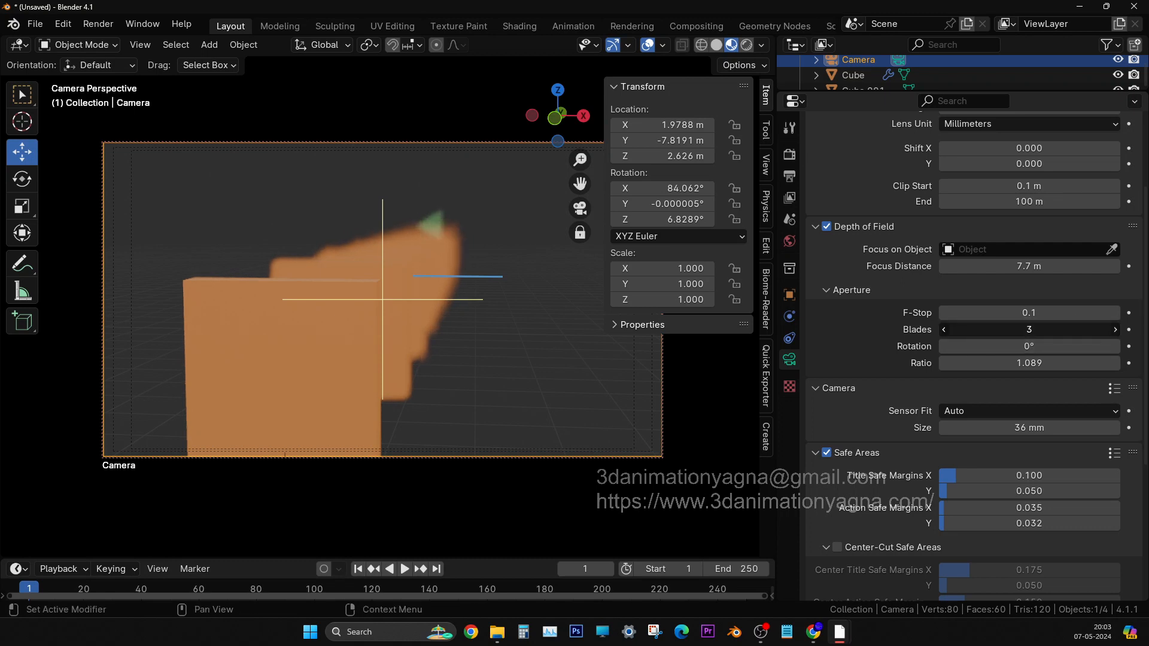
text(6)
key(Return)
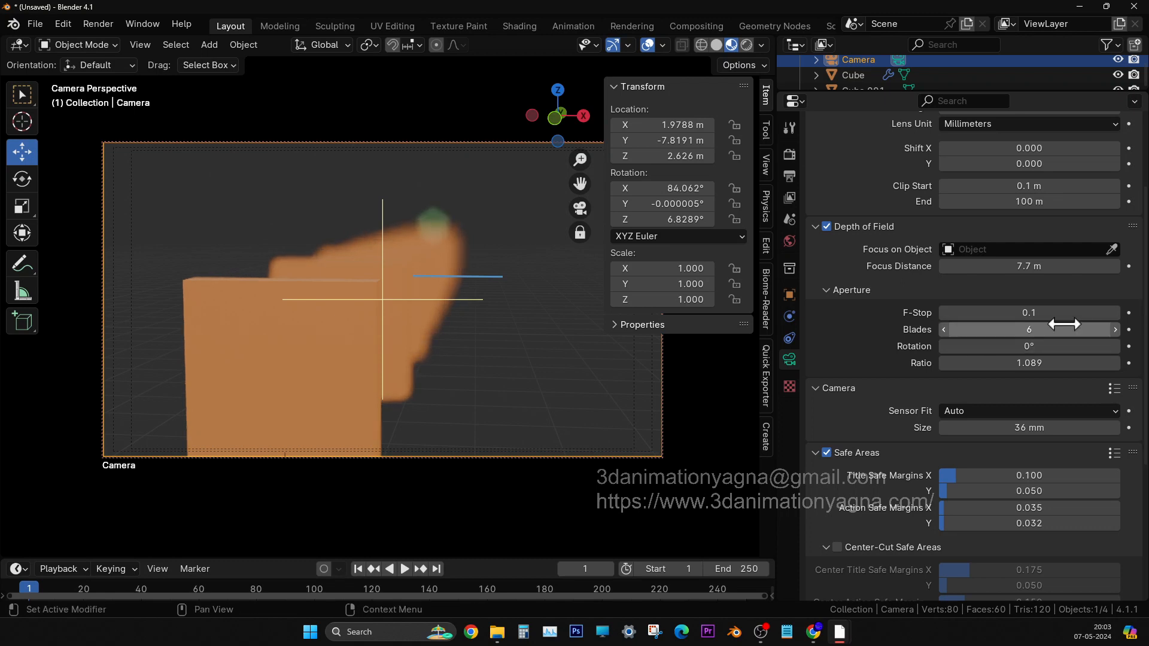
click(1002, 348)
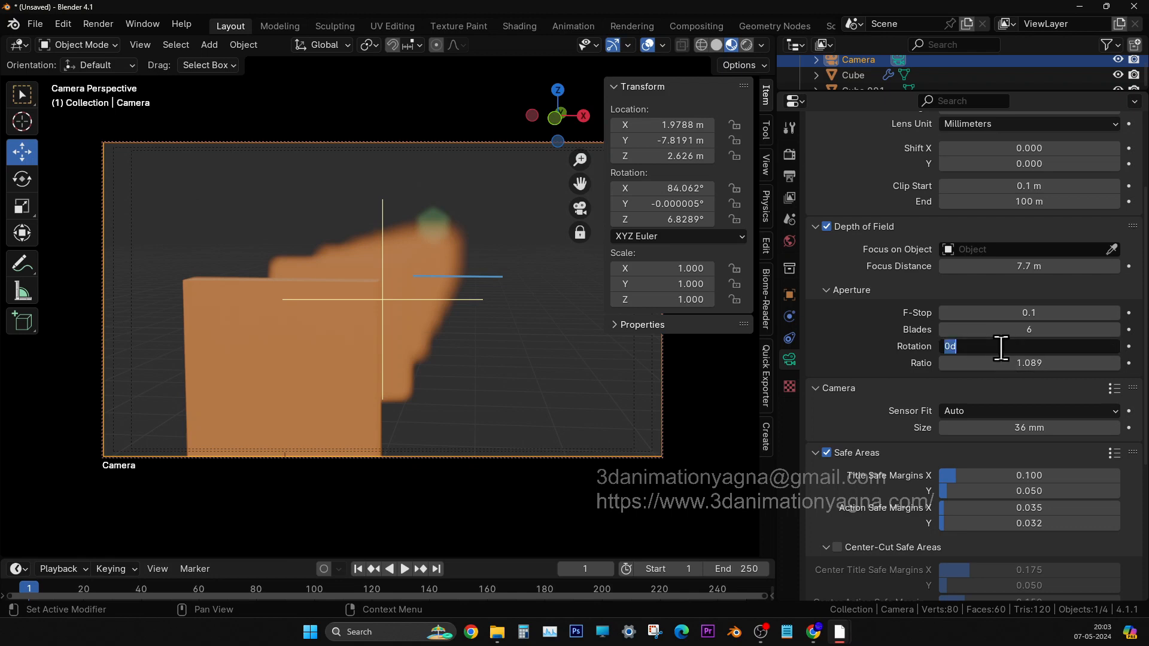
click(1002, 363)
mouse_move(996, 346)
mouse_down()
mouse_move(939, 345)
mouse_move(996, 346)
mouse_up()
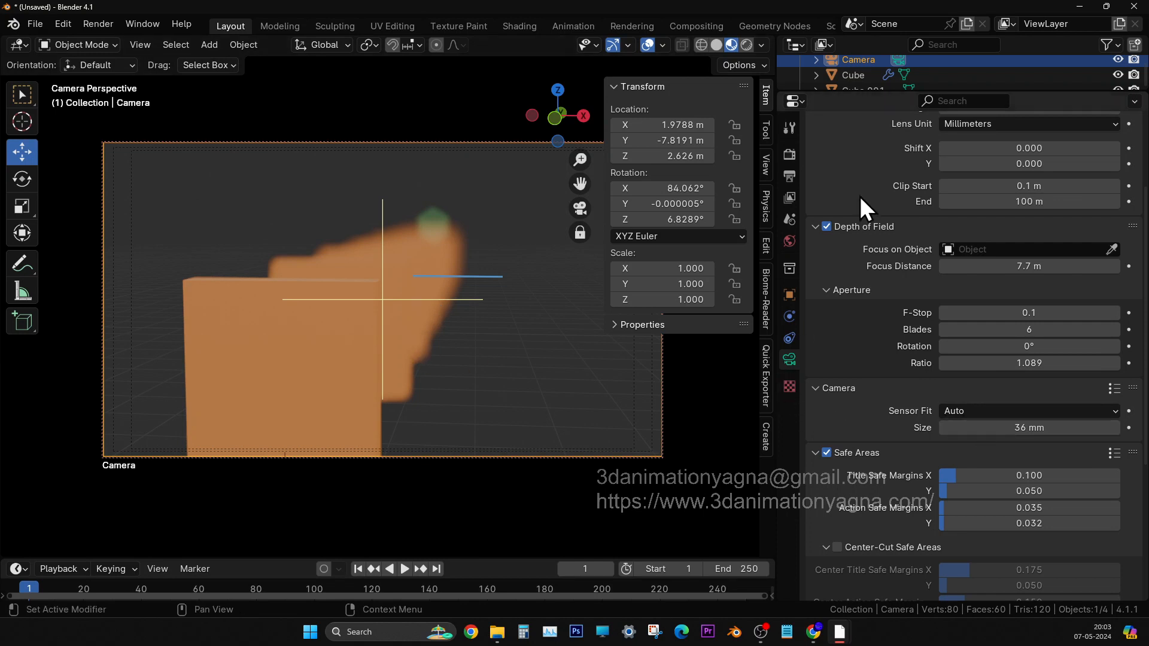
click(435, 213)
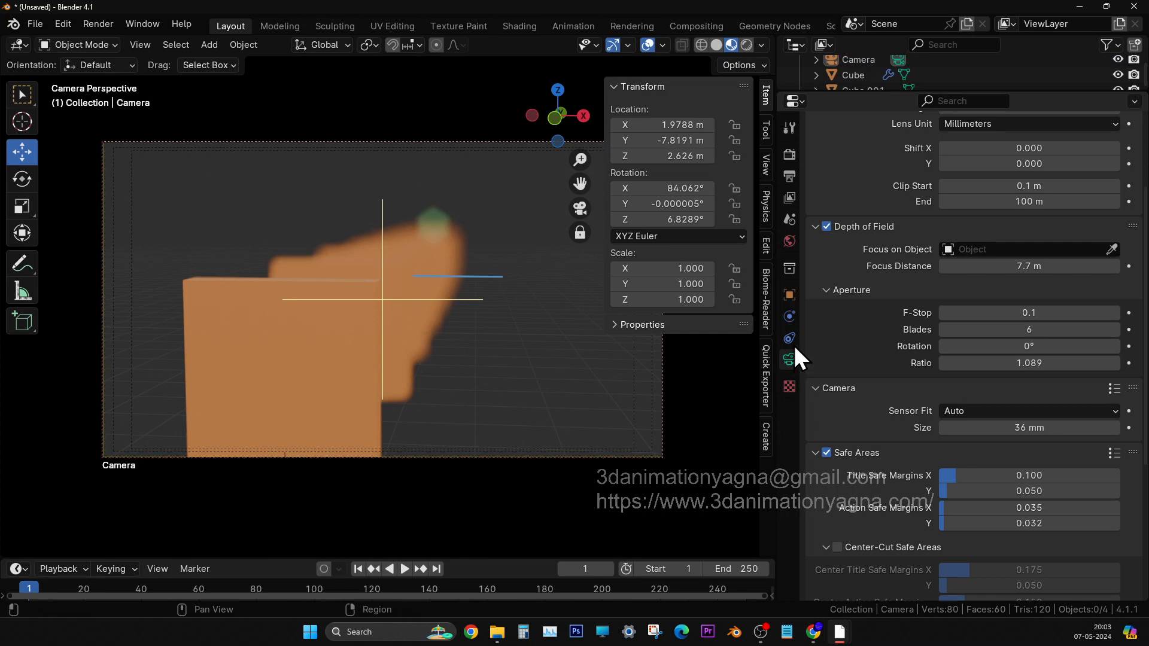
click(856, 76)
scroll(863, 74, down, 2)
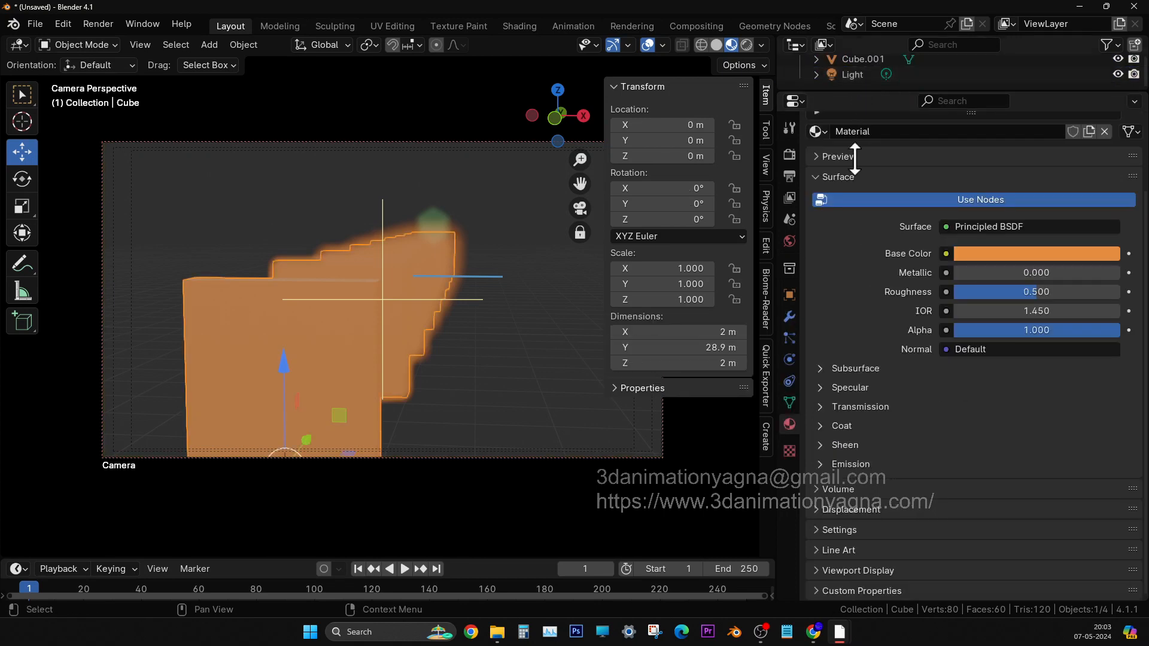
click(872, 465)
mouse_move(1018, 501)
mouse_down()
mouse_move(1032, 501)
mouse_move(1021, 501)
mouse_up()
click(844, 464)
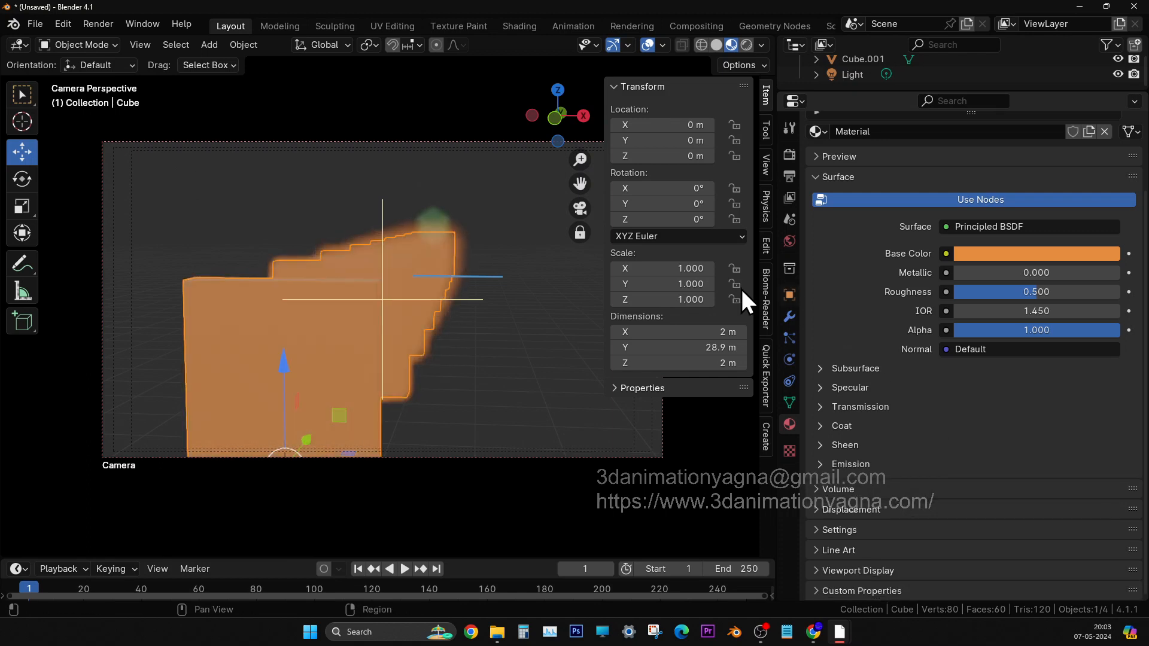
click(433, 209)
scroll(909, 81, up, 2)
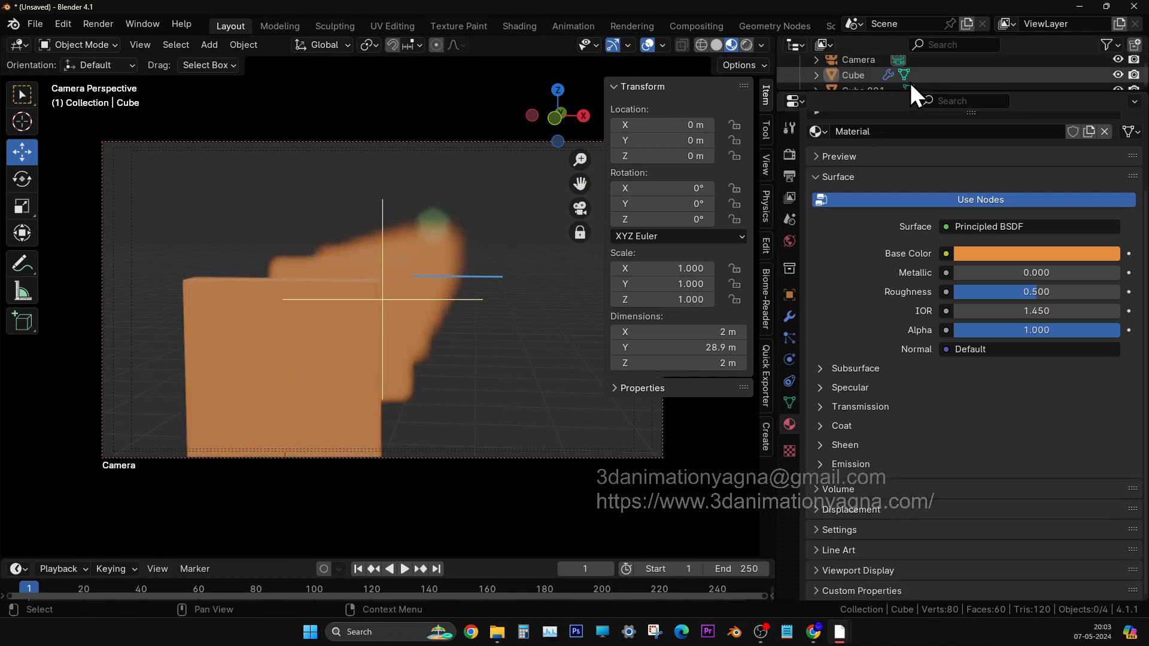
- Set the emission strength of the small glowing cube's green material to 41.1 and deselect the cube
scroll(907, 80, down, 2)
click(861, 62)
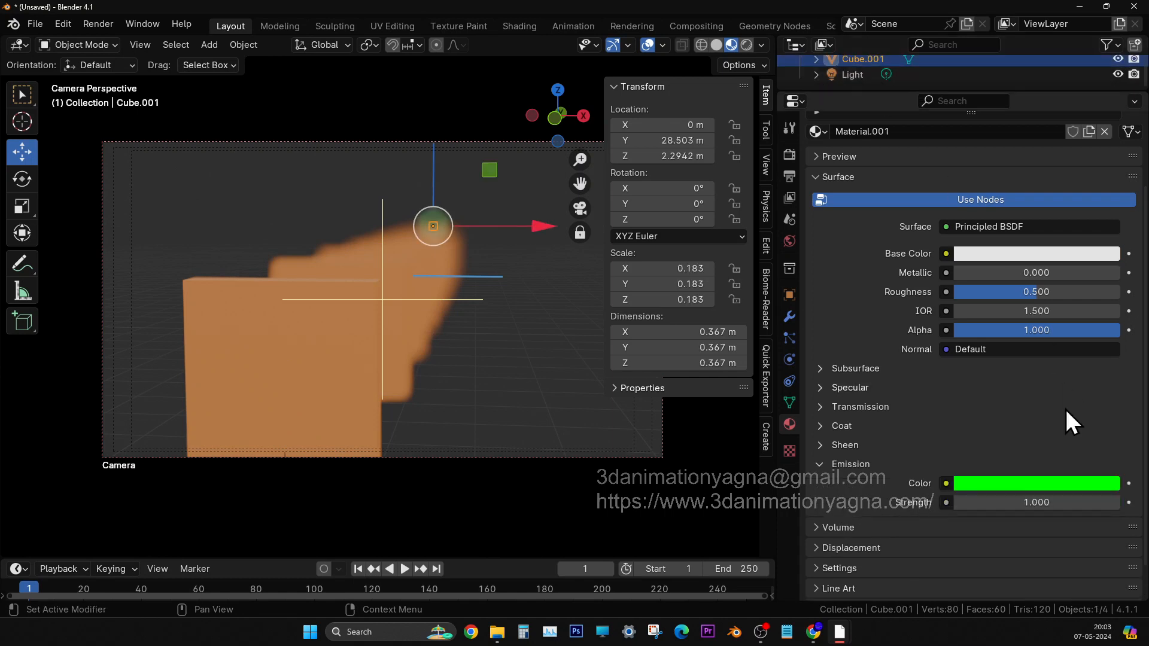
drag(995, 502, 1101, 502)
click(323, 188)
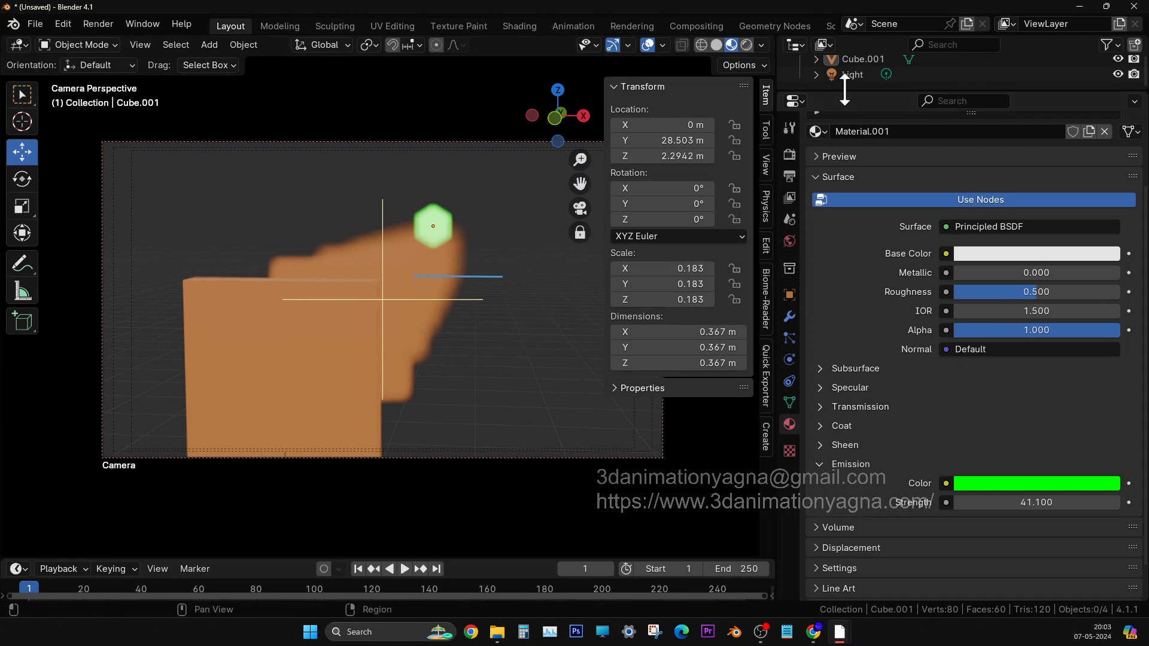
- Select the camera, try a different aperture rotation, and undo the rotation change
scroll(861, 72, up, 2)
click(867, 61)
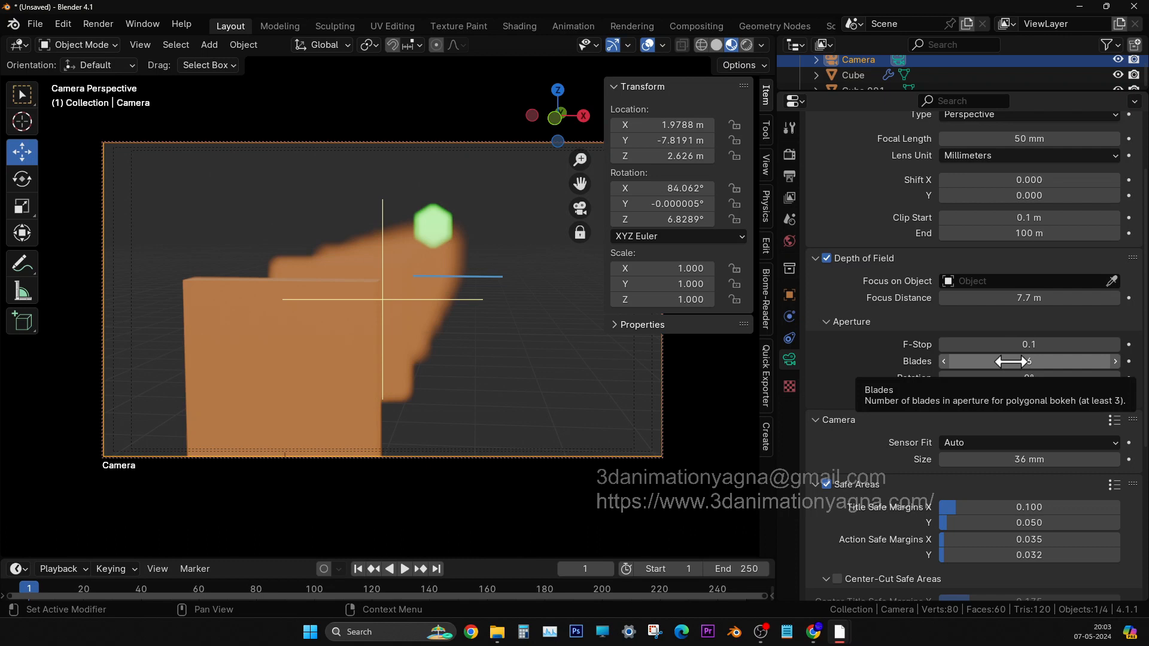
mouse_move(1010, 379)
mouse_down()
mouse_move(1130, 379)
mouse_move(954, 379)
mouse_move(1077, 378)
mouse_move(1016, 378)
mouse_up()
key(ctrl+z)
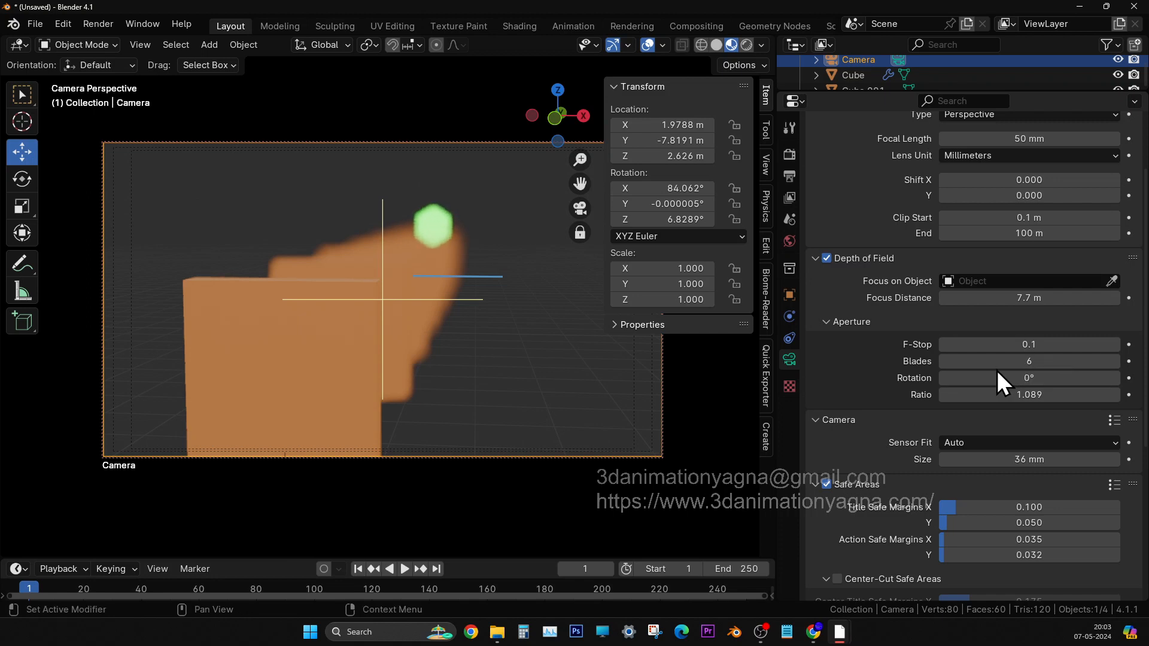
- Try 3 aperture blades on the camera and return the number of blades to 6
click(1011, 361)
text(3)
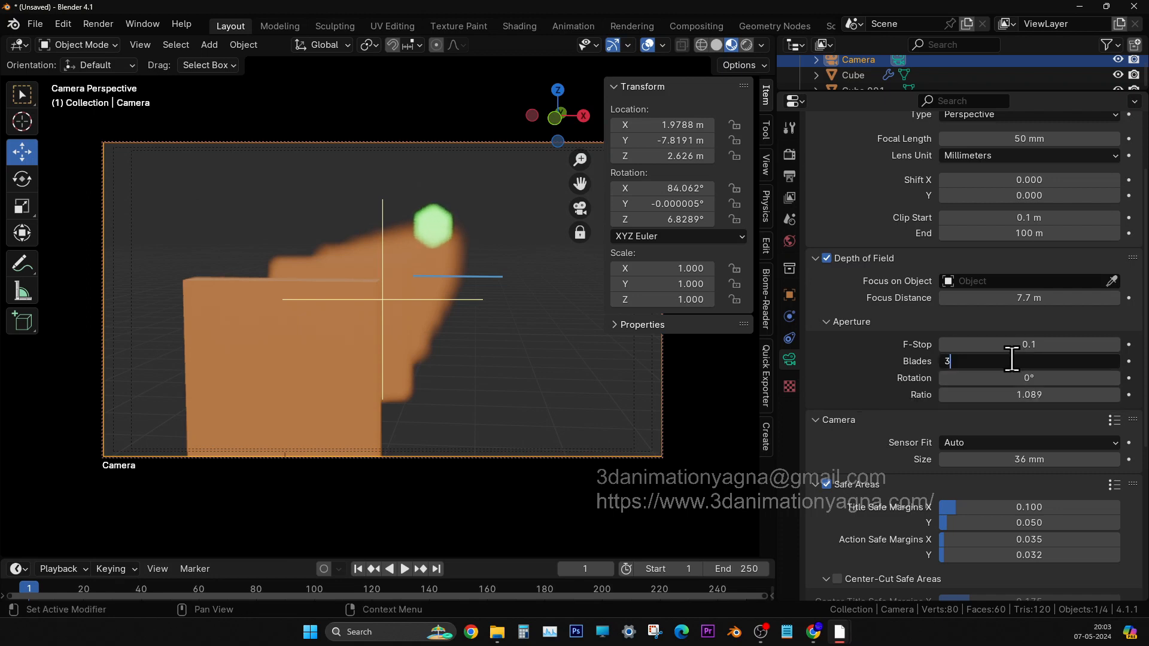
key(Return)
click(1010, 361)
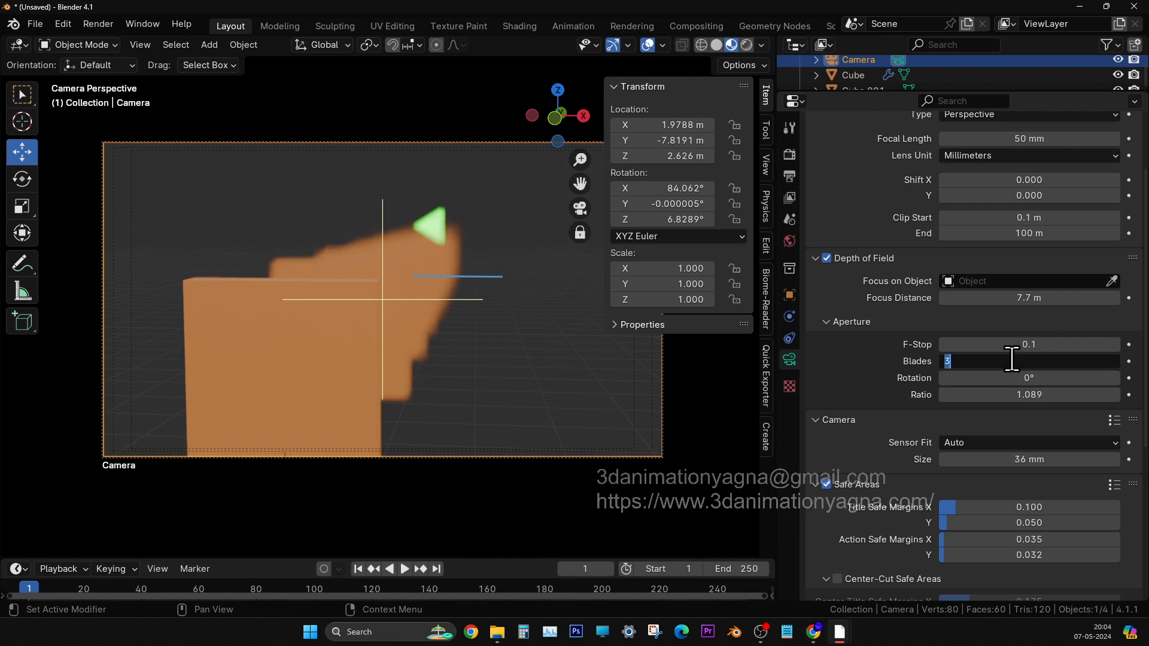
text(6)
key(Return)
- Set the camera's aperture to 8 blades and its F-Stop to 0.2
click(1011, 361)
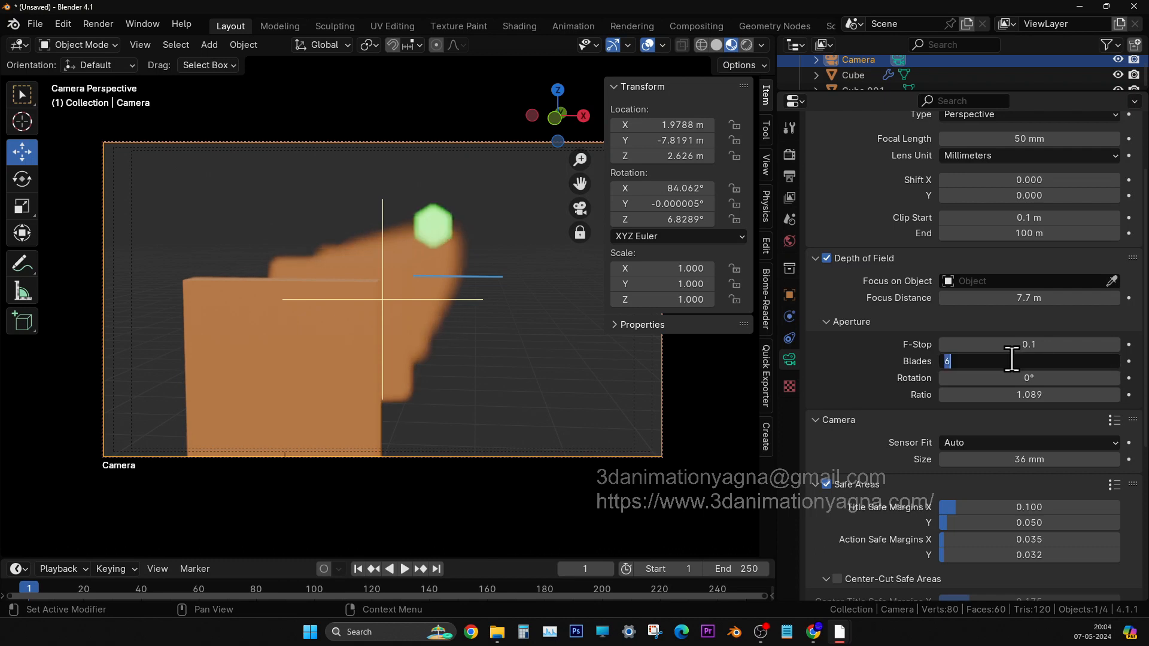
text(8)
key(Return)
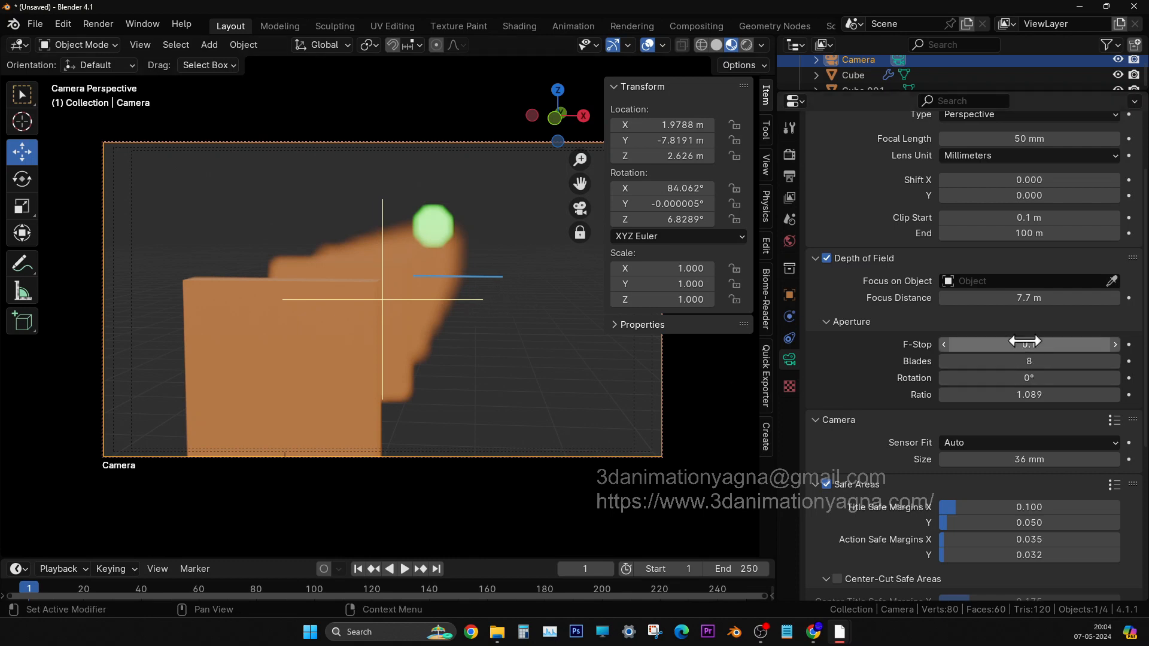
mouse_move(1025, 345)
mouse_down()
mouse_move(1056, 345)
mouse_move(1041, 345)
mouse_up()
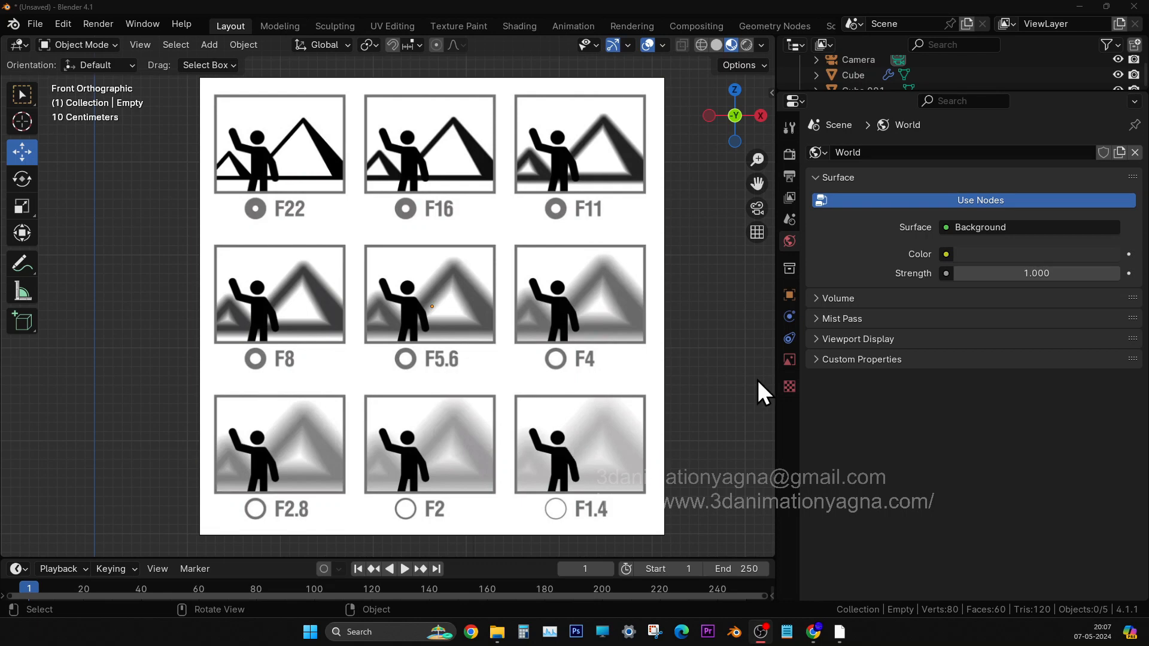
- Show the camera's aperture settings and examine the f-stop reference chart, starting with the F22 opening and its background sharpness
click(860, 60)
scroll(931, 423, down, 4)
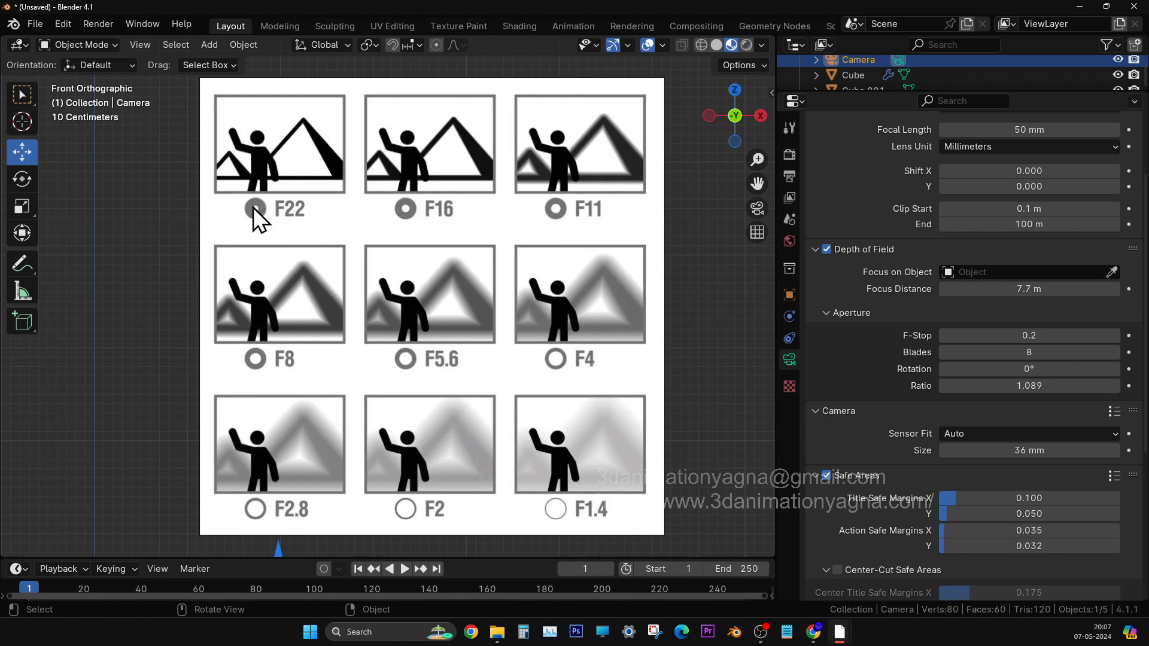
scroll(253, 207, up, 8)
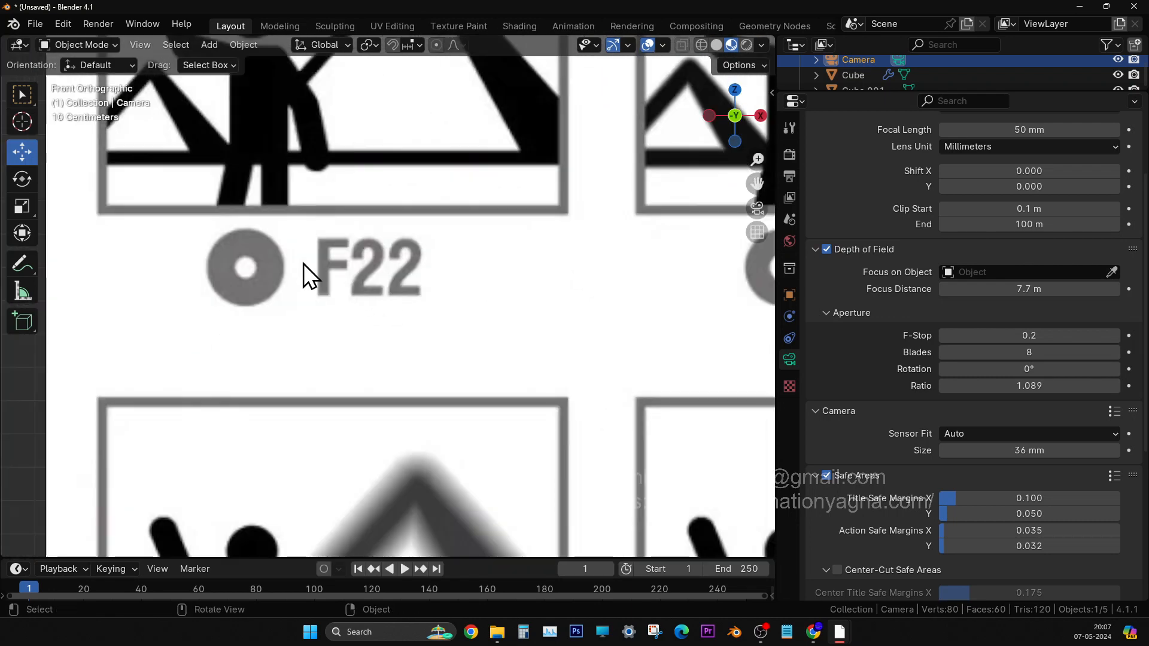
shift+middle_drag(303, 264, 361, 321)
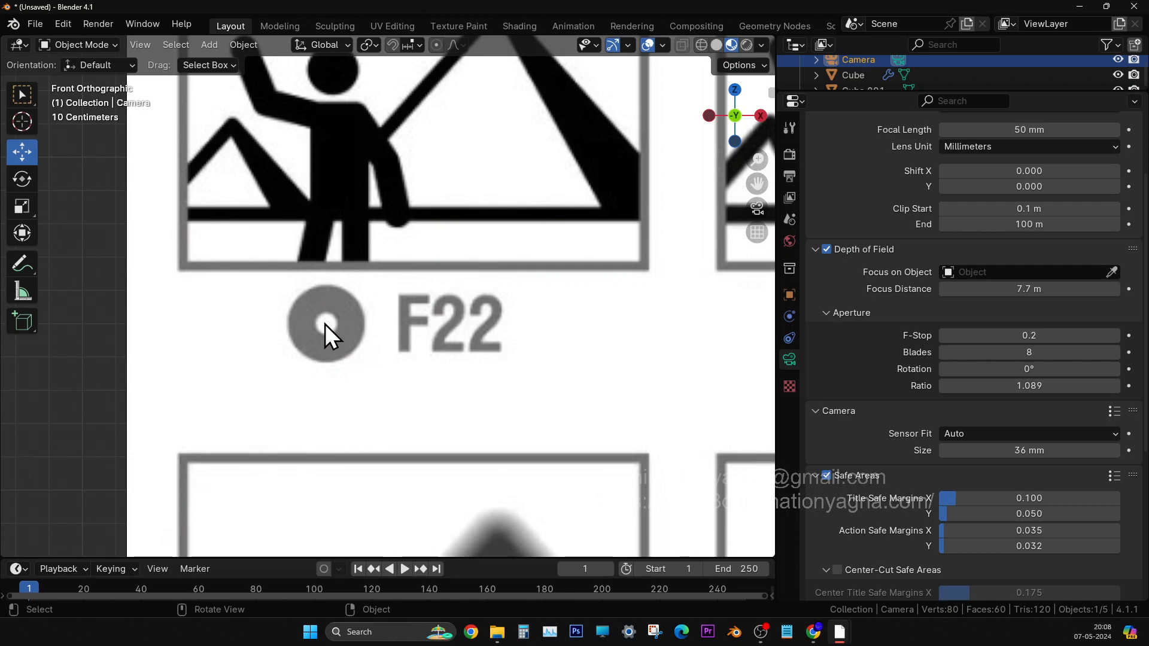
scroll(328, 326, down, 6)
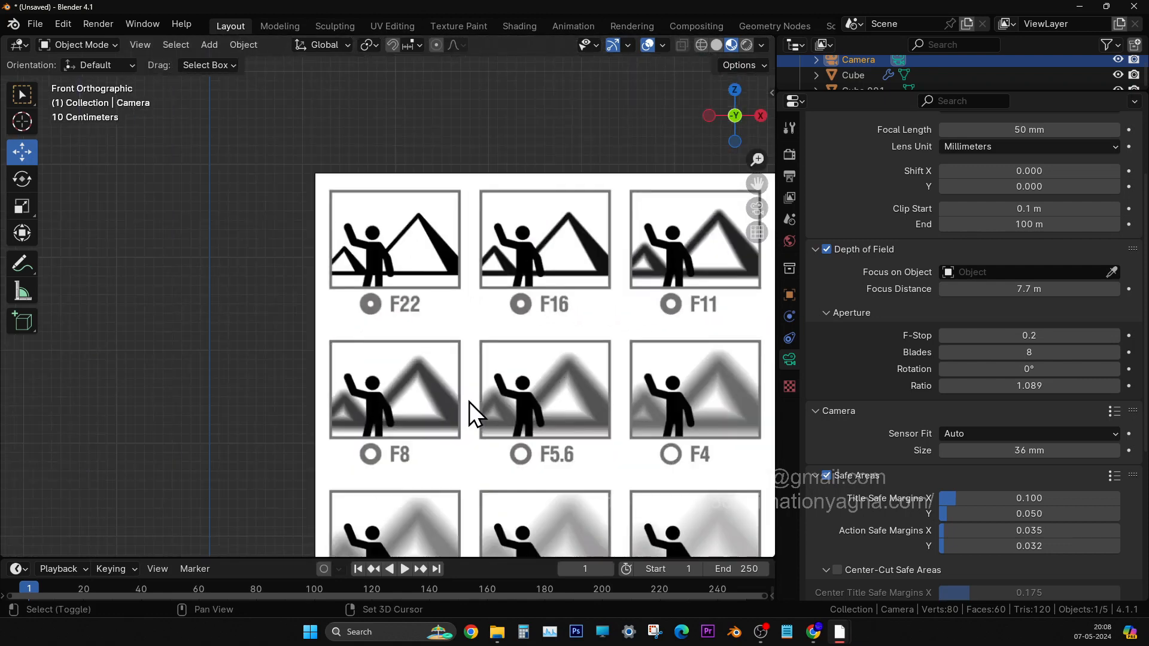
shift+middle_drag(469, 400, 408, 314)
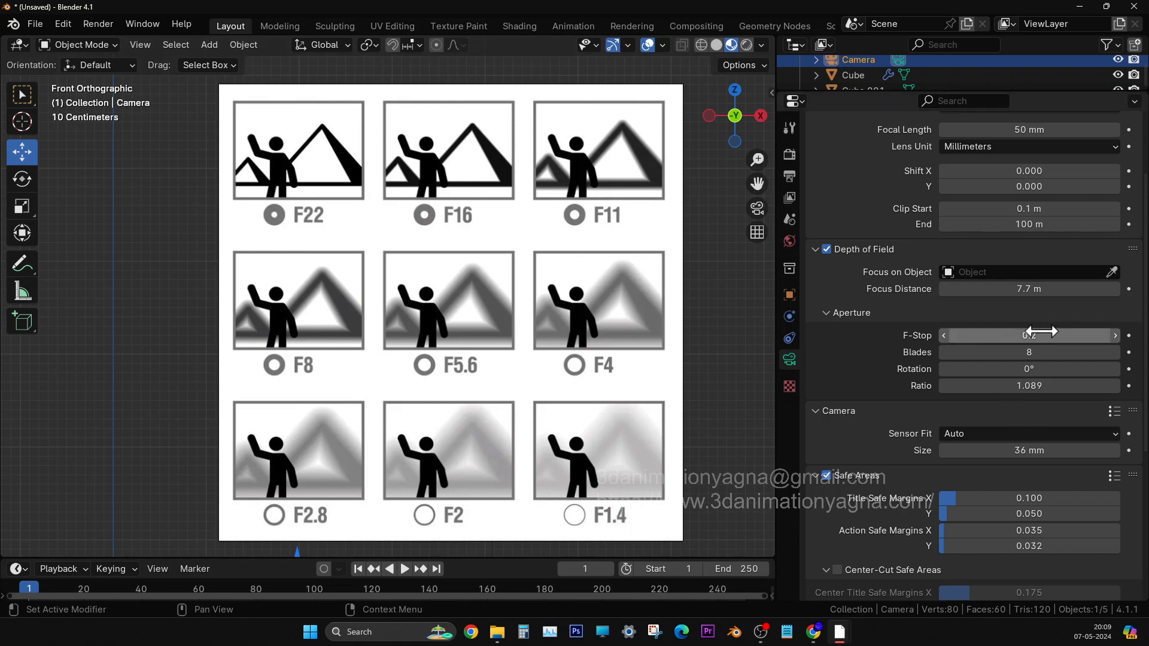
- Delete the f-stop reference image and return to the camera view of the slab row
click(457, 211)
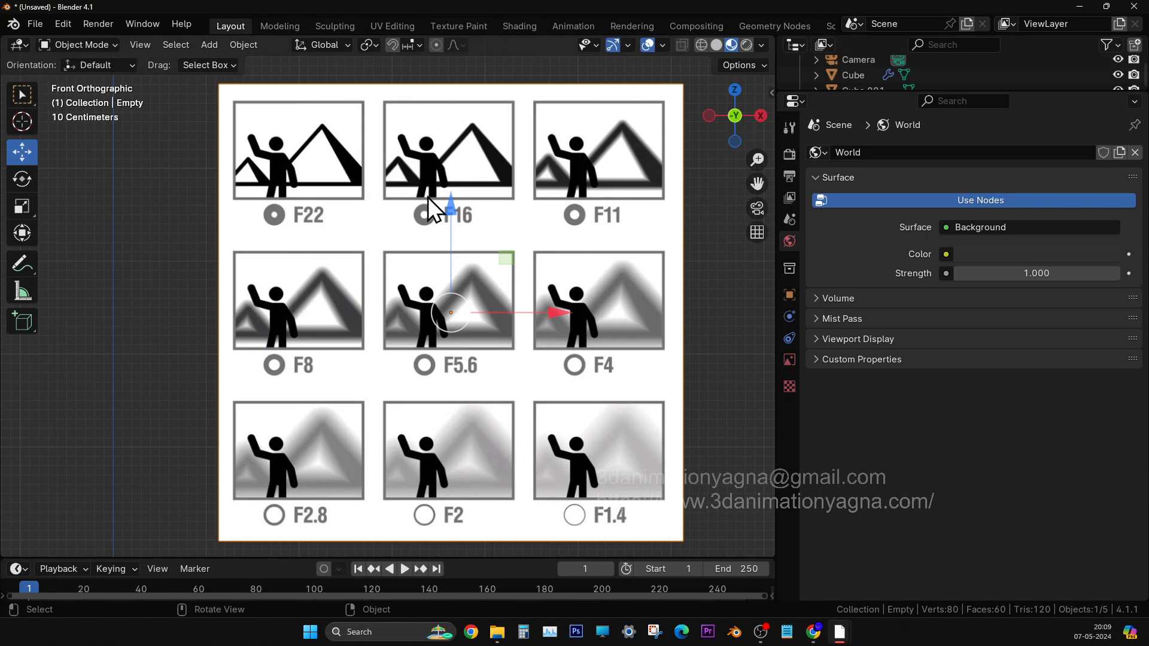
key(Delete)
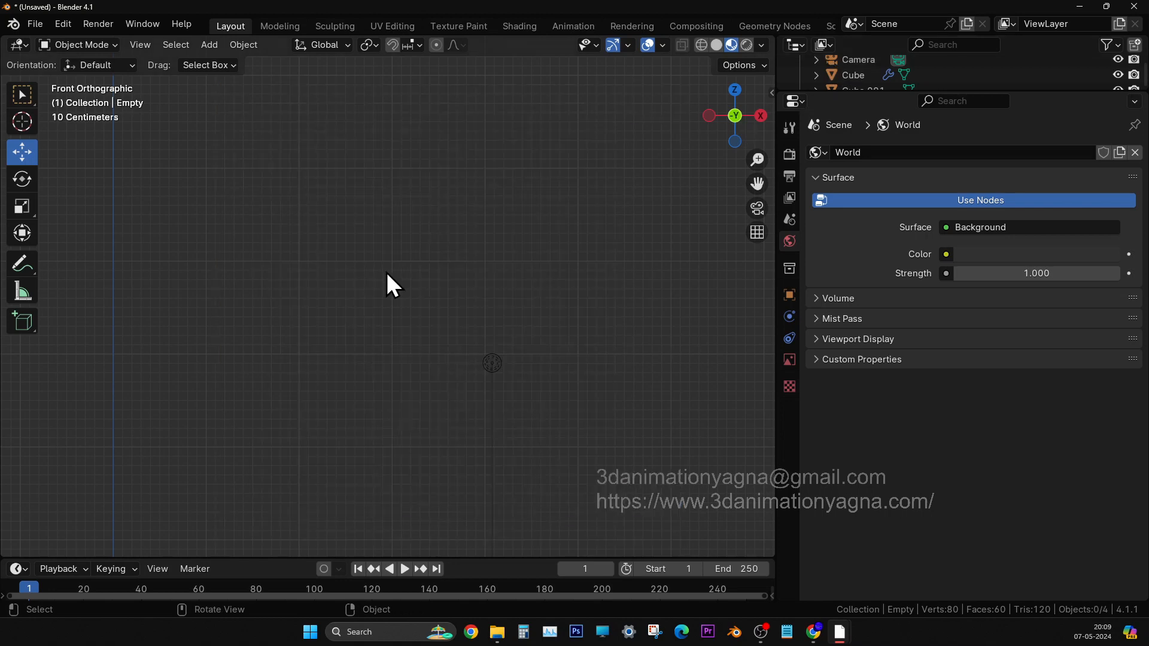
scroll(387, 271, down, 8)
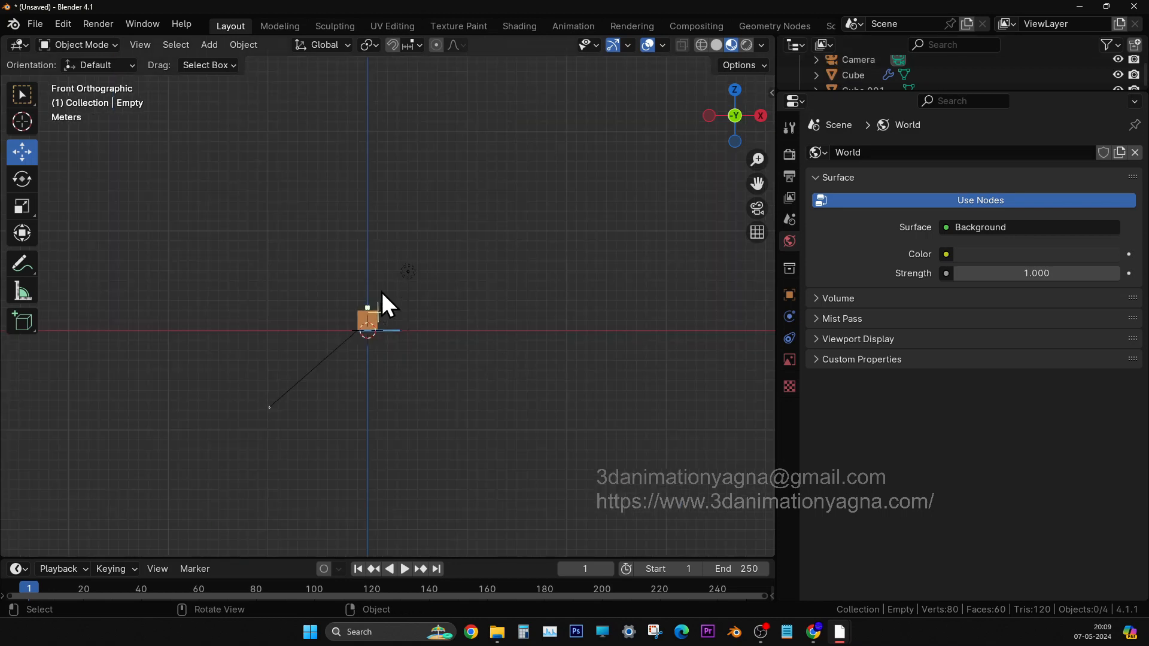
scroll(382, 292, up, 3)
scroll(360, 377, up, 5)
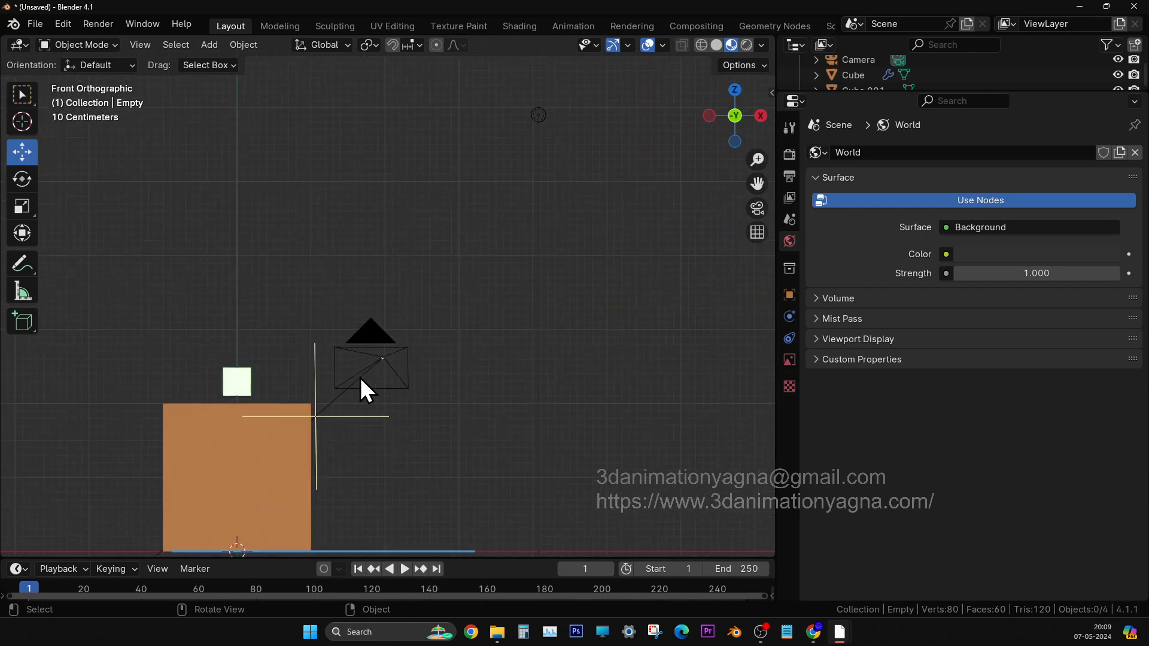
shift+middle_drag(360, 378, 488, 234)
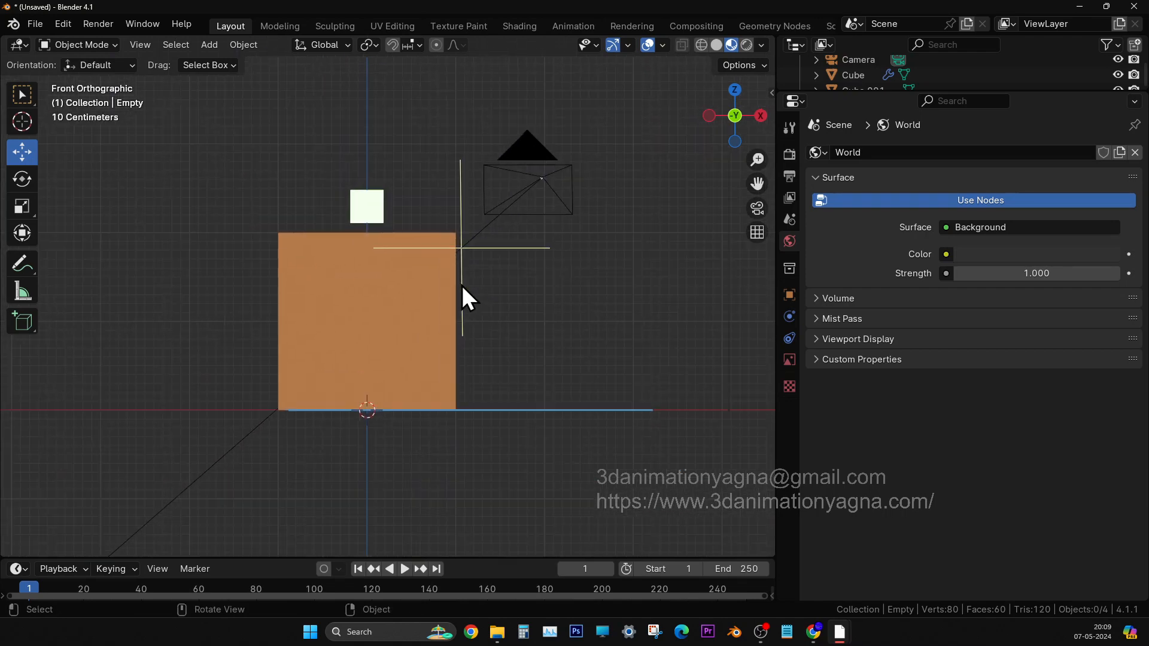
middle_drag(468, 367, 423, 432)
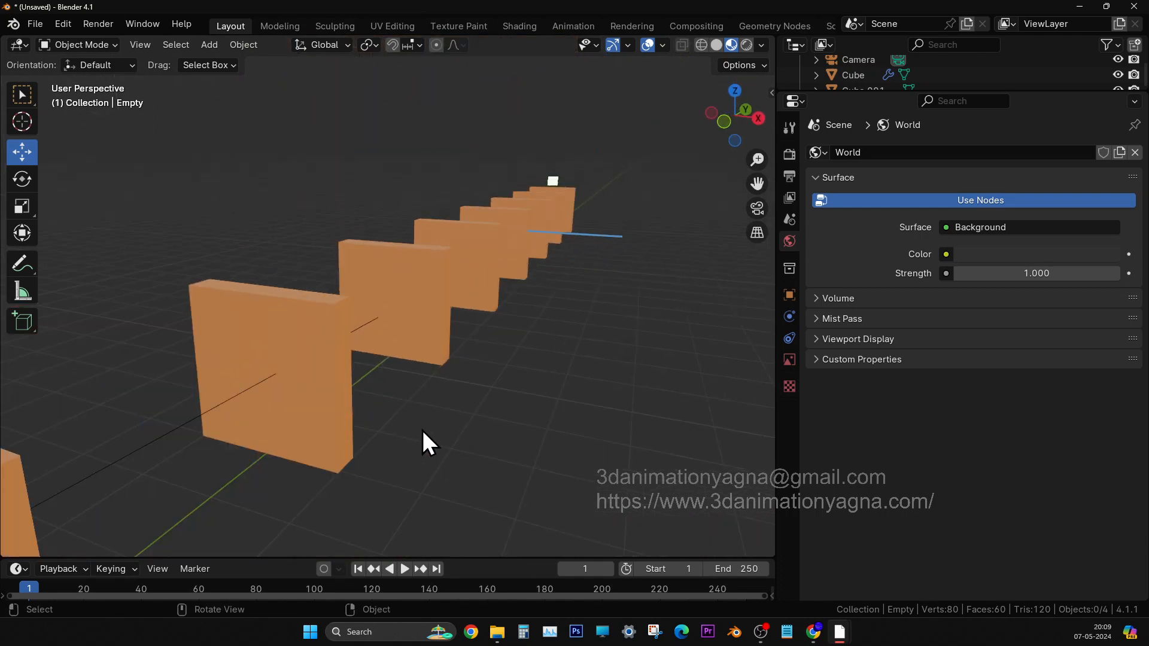
key(KP_0)
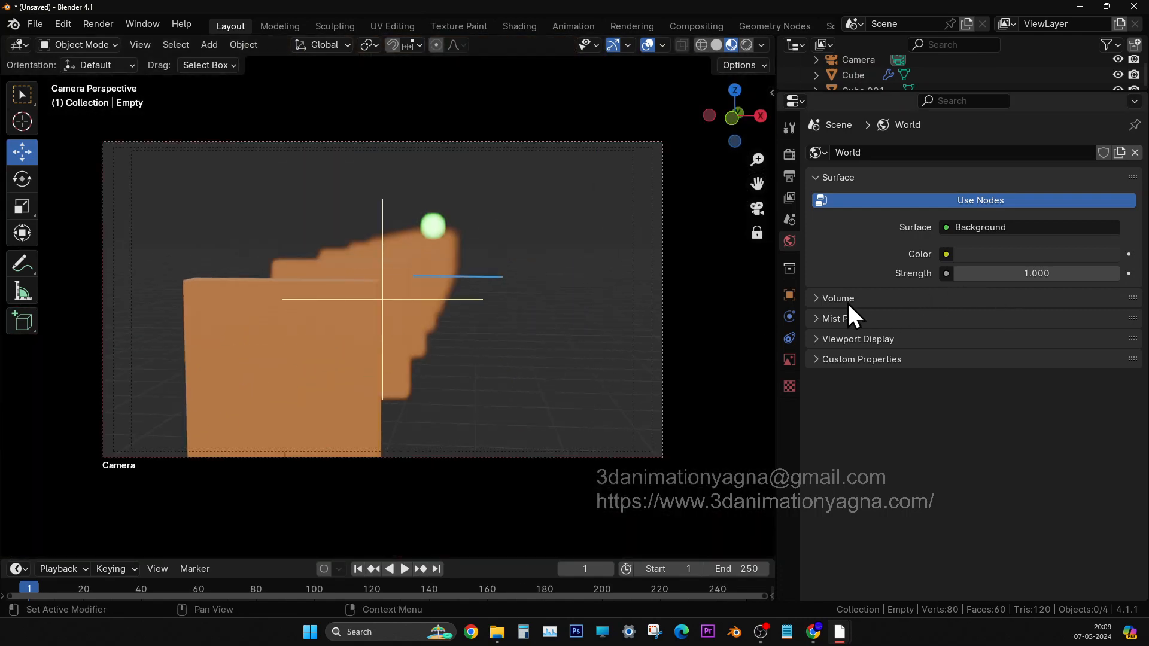
- Select the camera, try an F-Stop of 0.1, and raise the F-Stop to 22
click(859, 59)
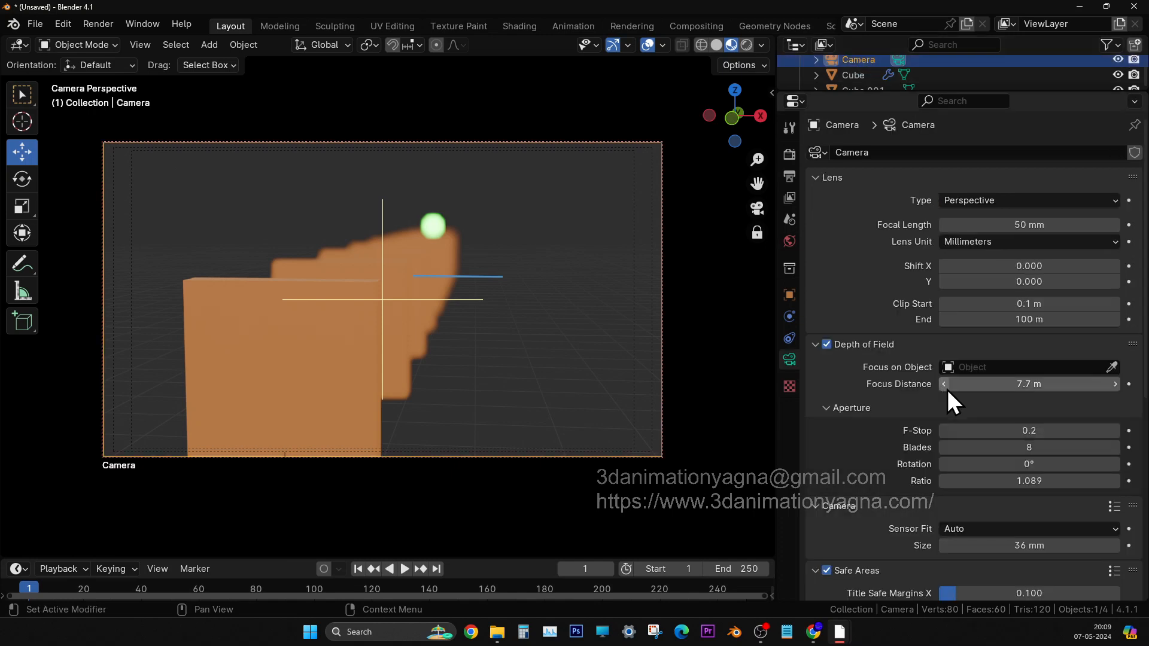
mouse_move(1029, 431)
mouse_down()
mouse_move(1009, 431)
mouse_move(1050, 432)
mouse_move(1010, 432)
mouse_move(1026, 431)
mouse_up()
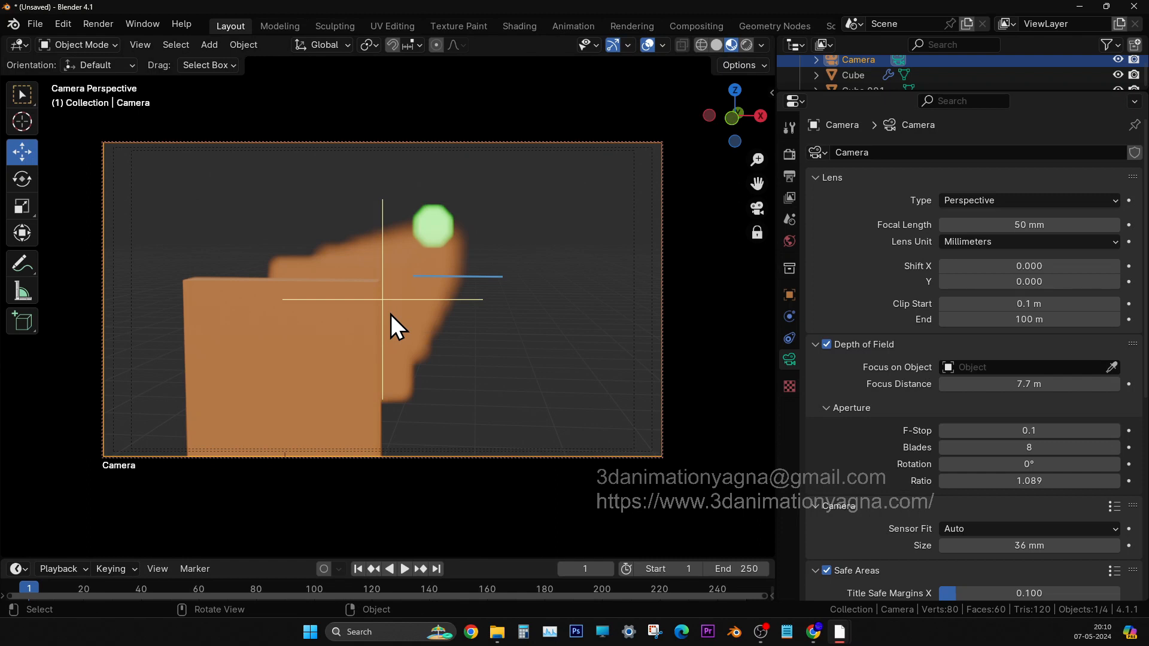
click(1029, 431)
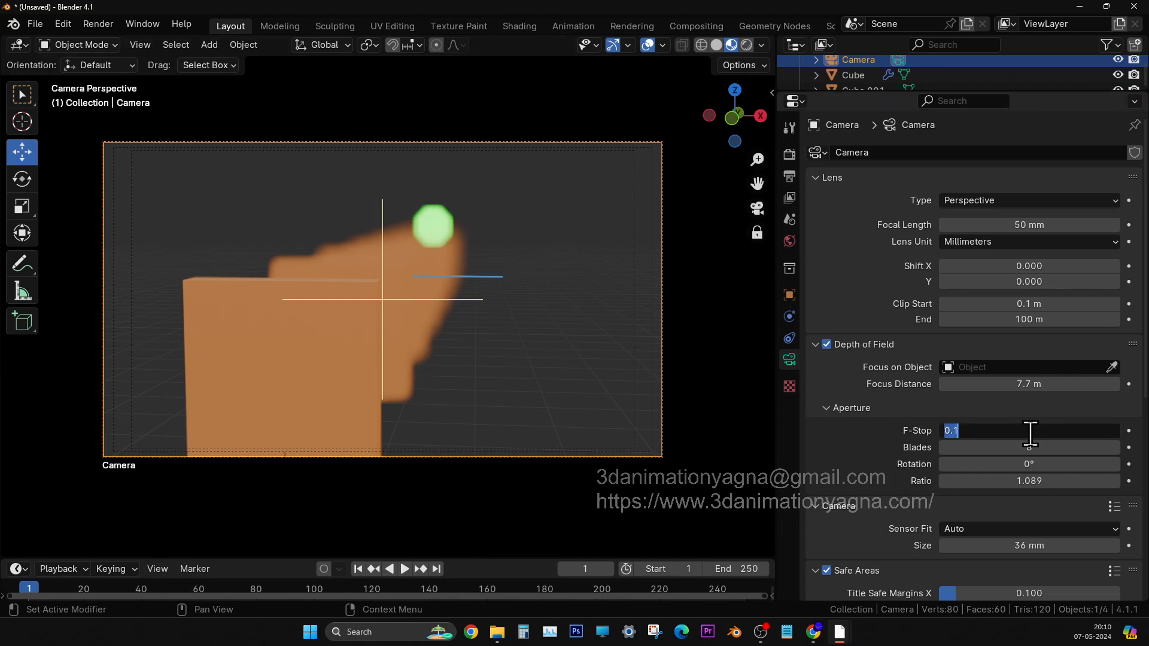
text(22)
key(Return)
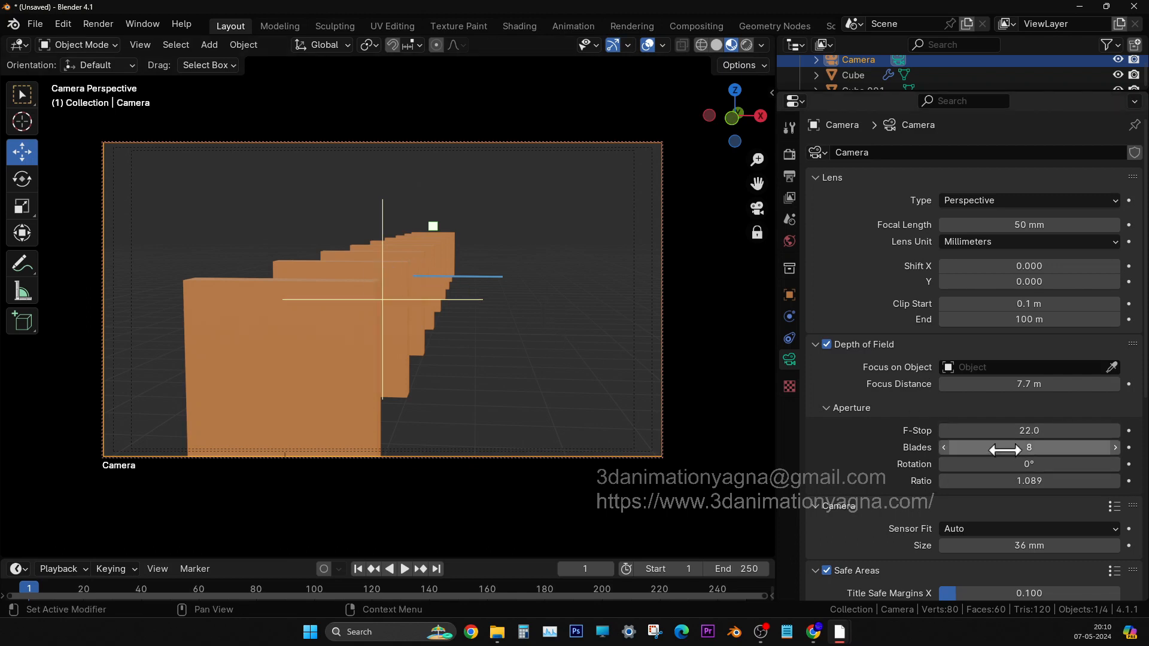
- Try 6 aperture blades at the high F-Stop and return the number of blades to 8
click(946, 447)
click(945, 448)
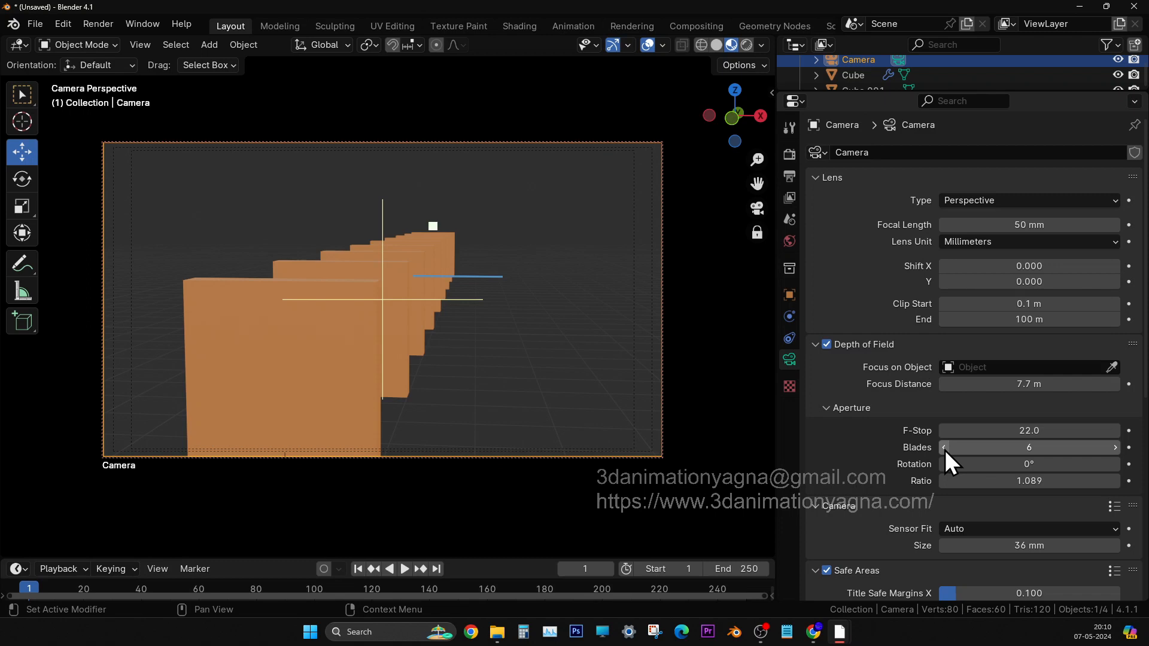
click(1045, 448)
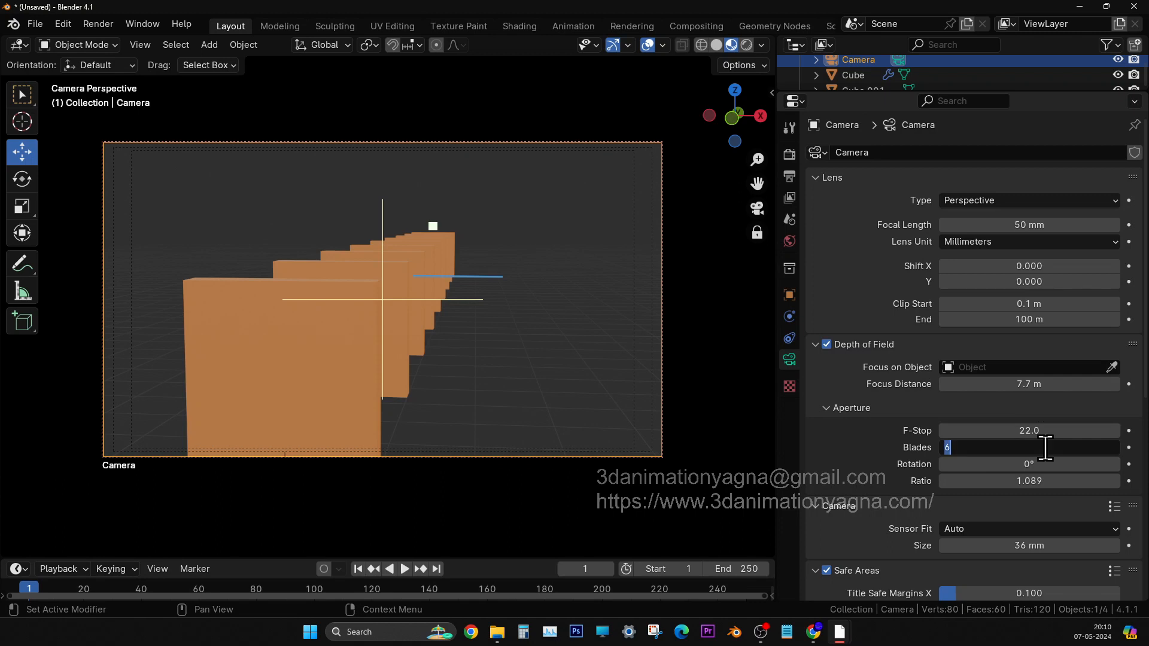
text(8)
key(Return)
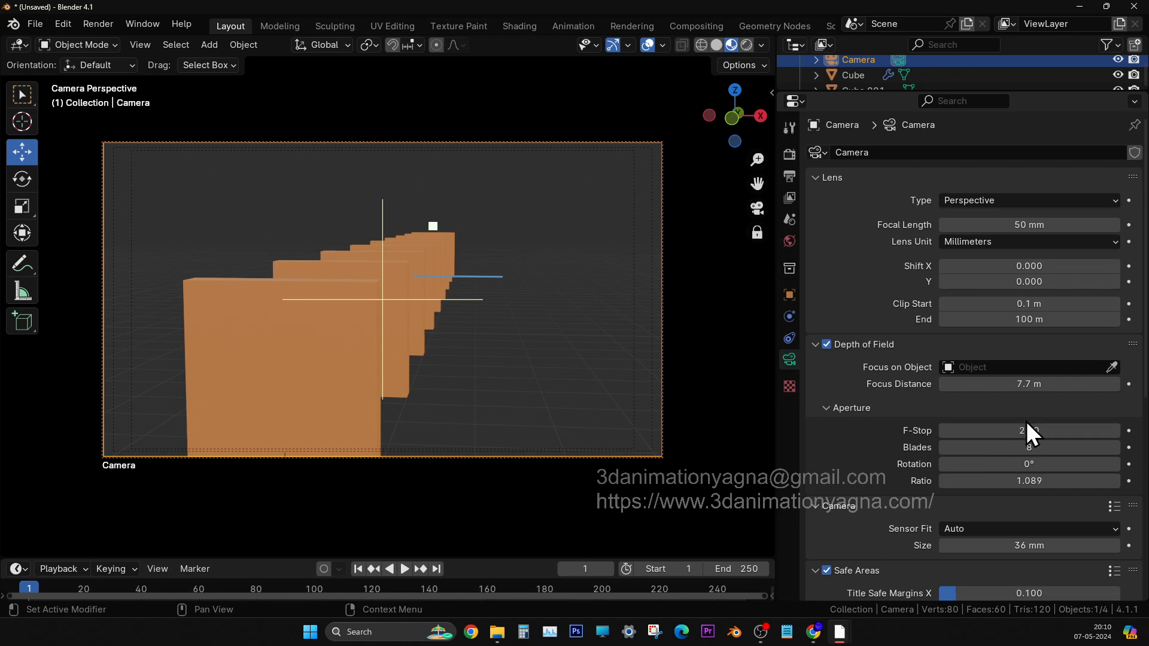
- Set the camera's F-Stop to 0.2
click(1027, 429)
key(BackSpace)
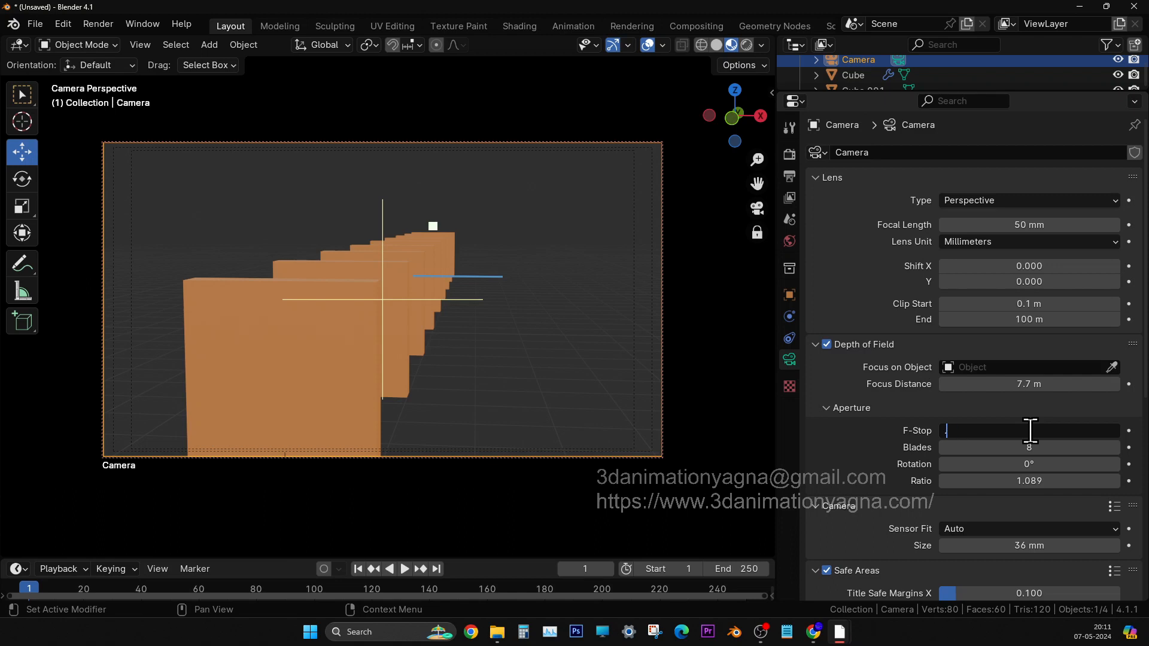
text(0.2)
key(Return)
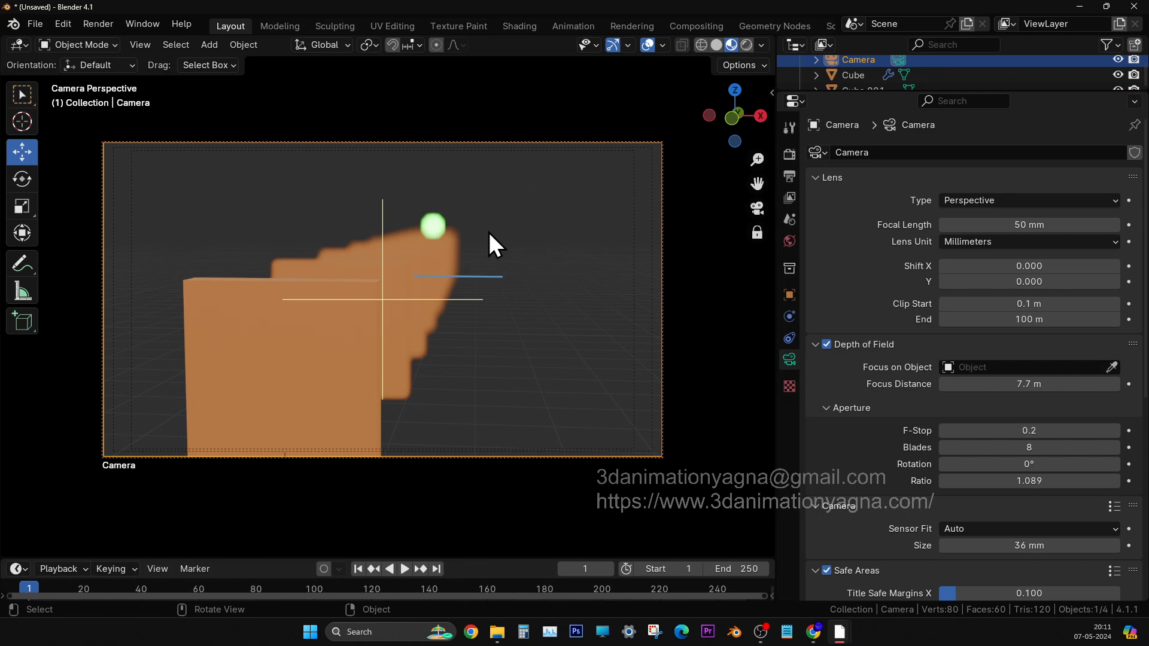
- Examine the slab row from above and the glowing cube on the farthest slab up close
key(KP_7)
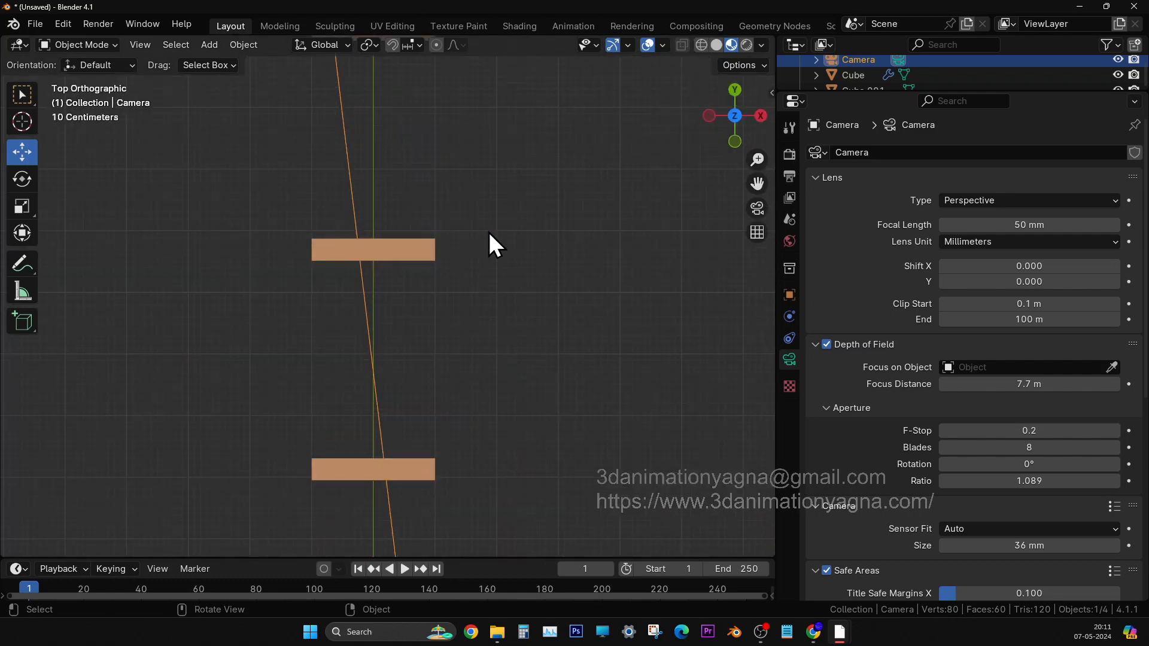
scroll(501, 255, up, 1)
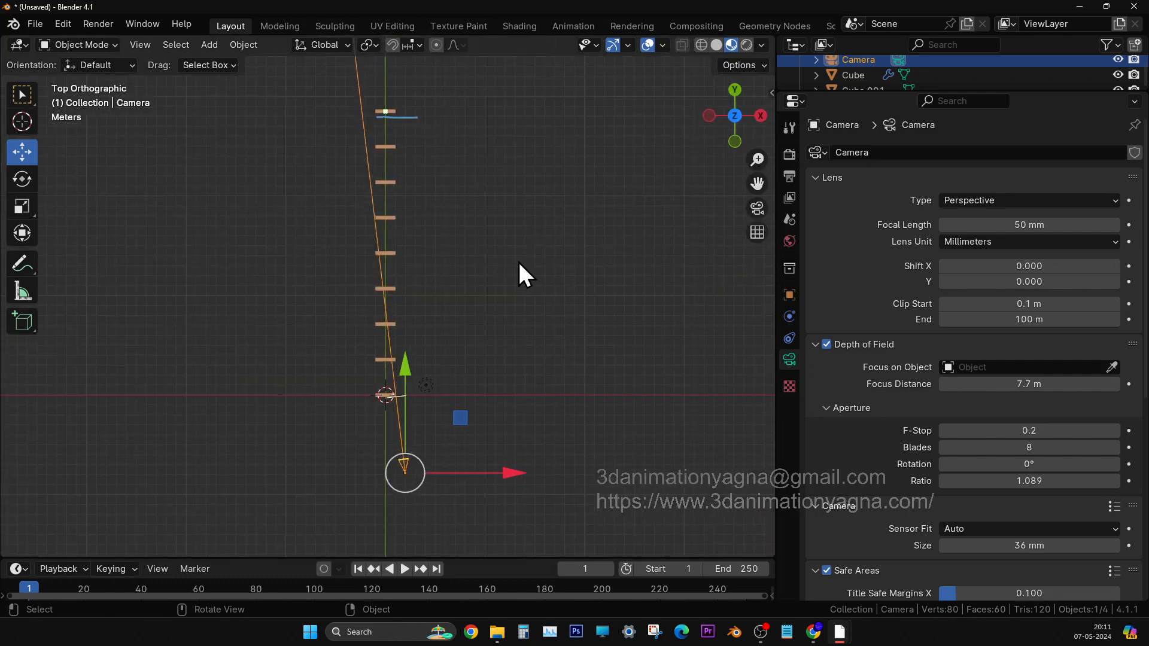
shift+middle_drag(517, 262, 519, 293)
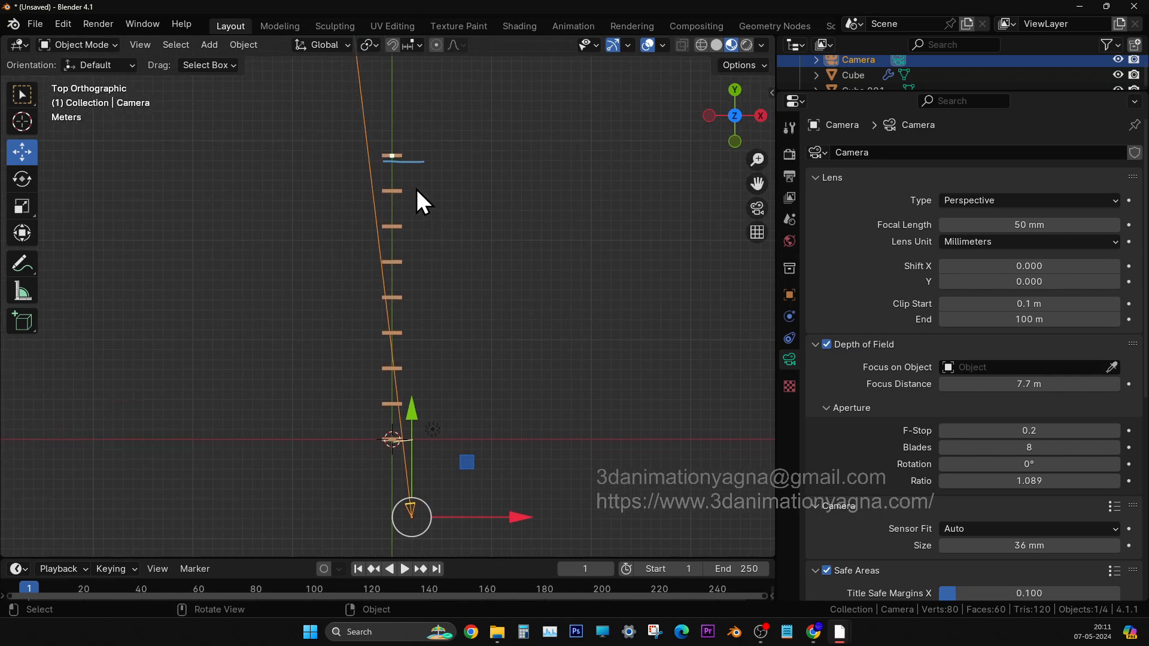
scroll(395, 161, up, 8)
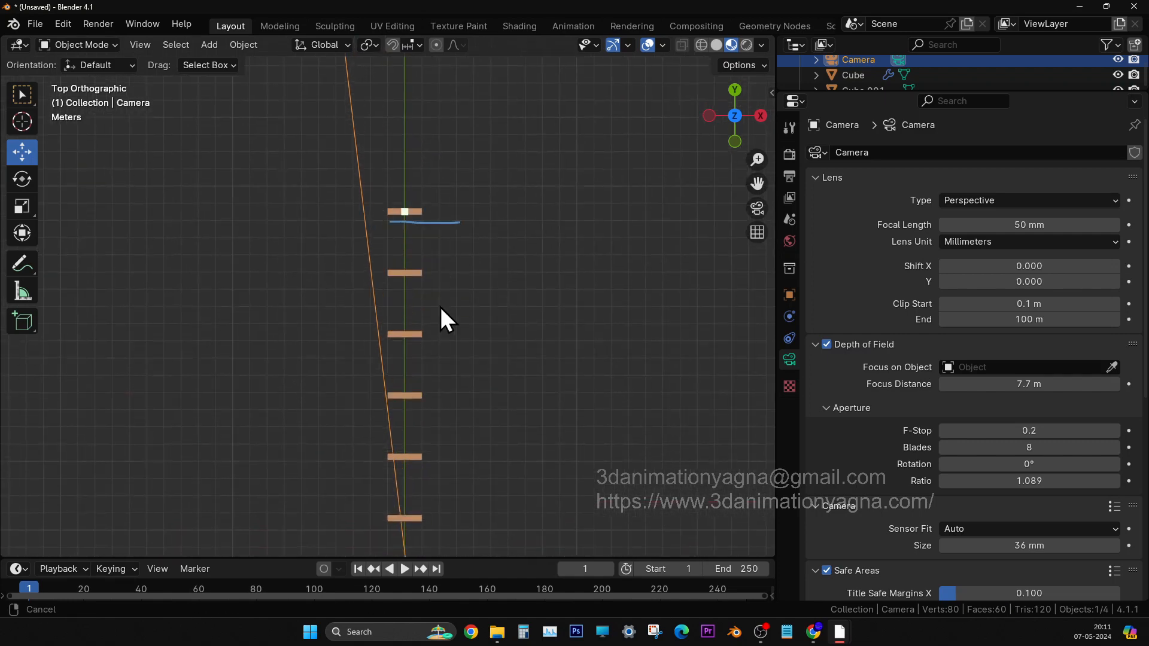
middle_drag(436, 269, 490, 241)
click(490, 241)
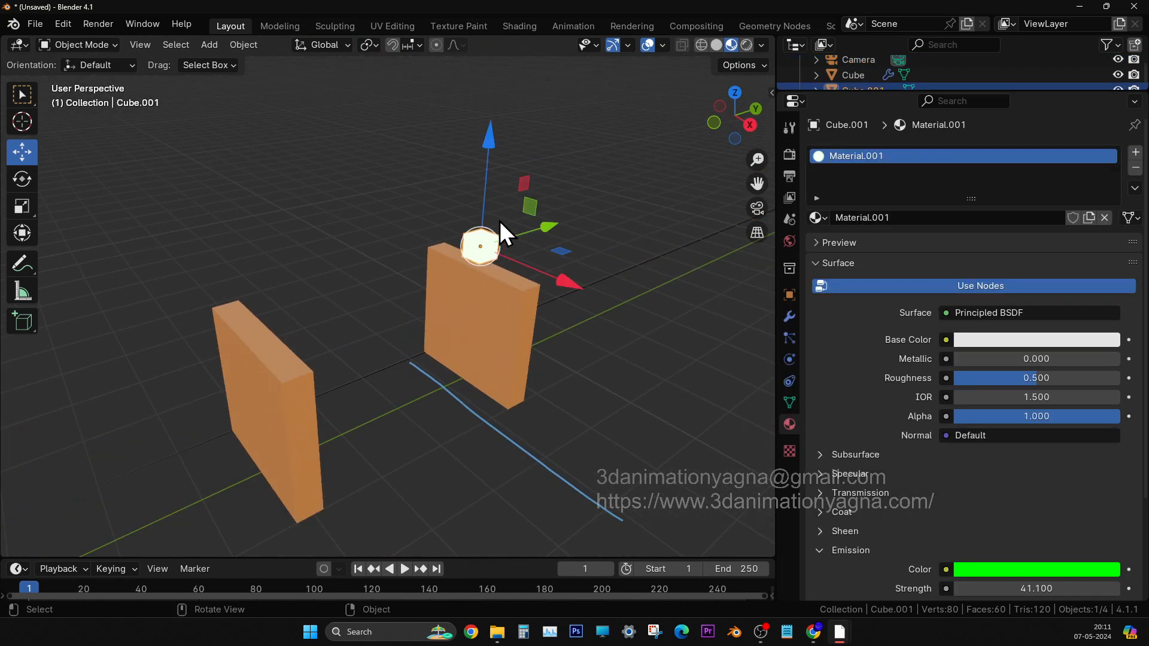
click(591, 182)
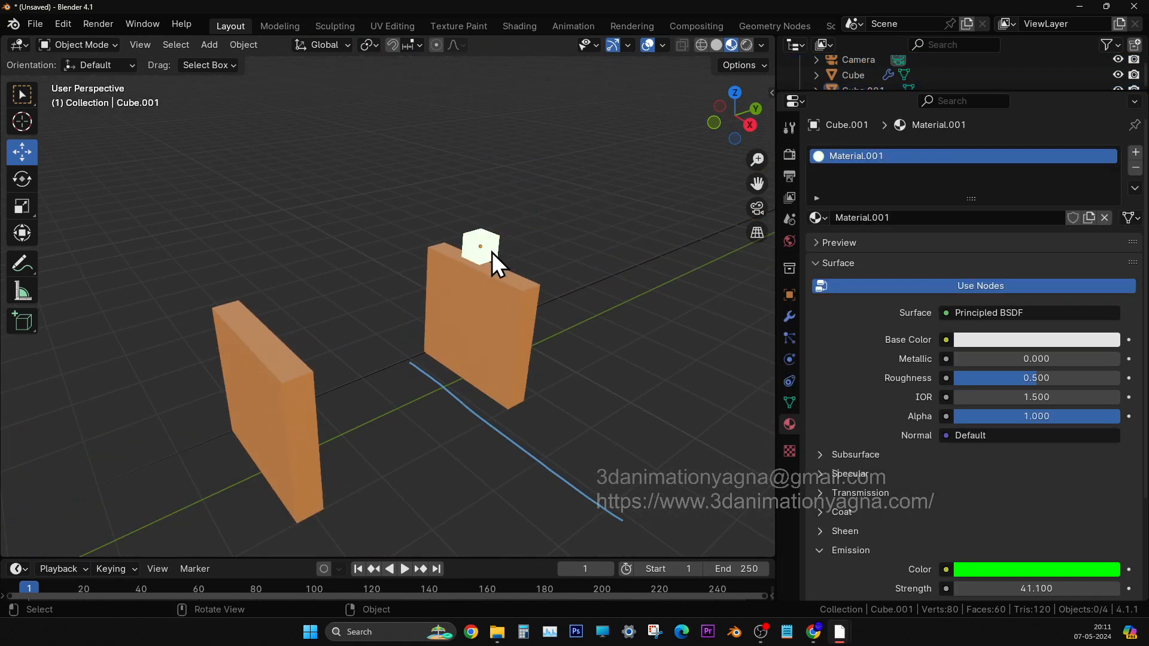
- Duplicate the glowing cube and place the copy on the slab three positions nearer the camera
scroll(432, 336, down, 5)
shift+middle_drag(424, 343, 520, 289)
middle_drag(462, 343, 610, 334)
scroll(445, 296, down, 1)
shift+middle_drag(492, 342, 402, 329)
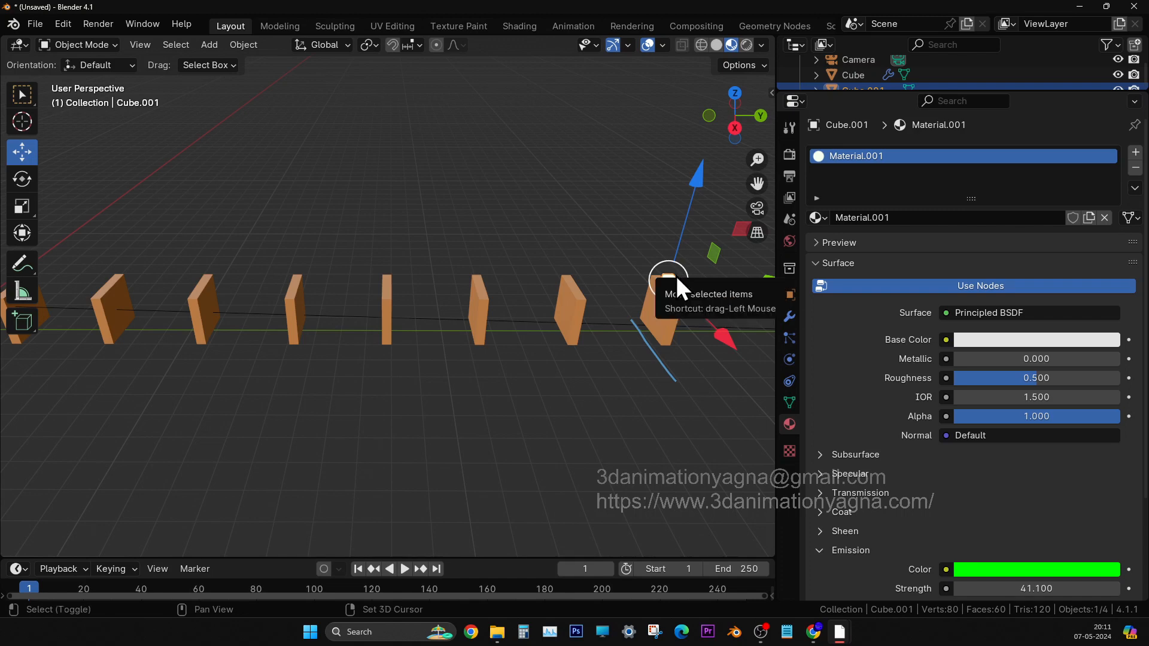
key(shift+d)
click(676, 274)
drag(720, 284, 427, 293)
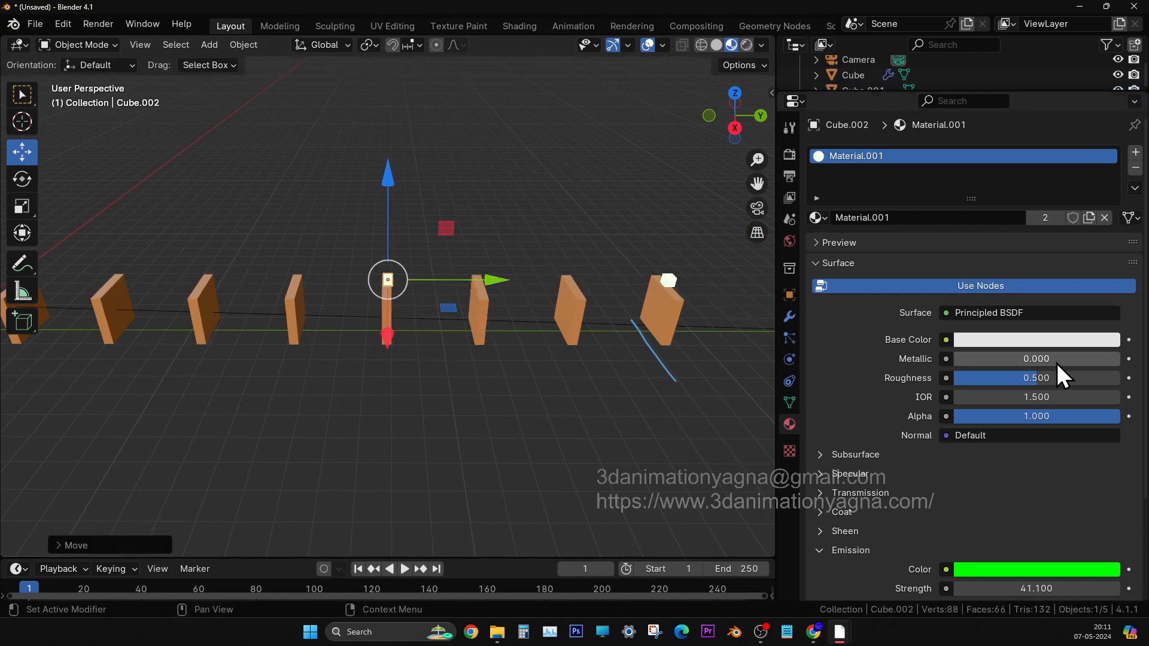
scroll(1003, 460, down, 4)
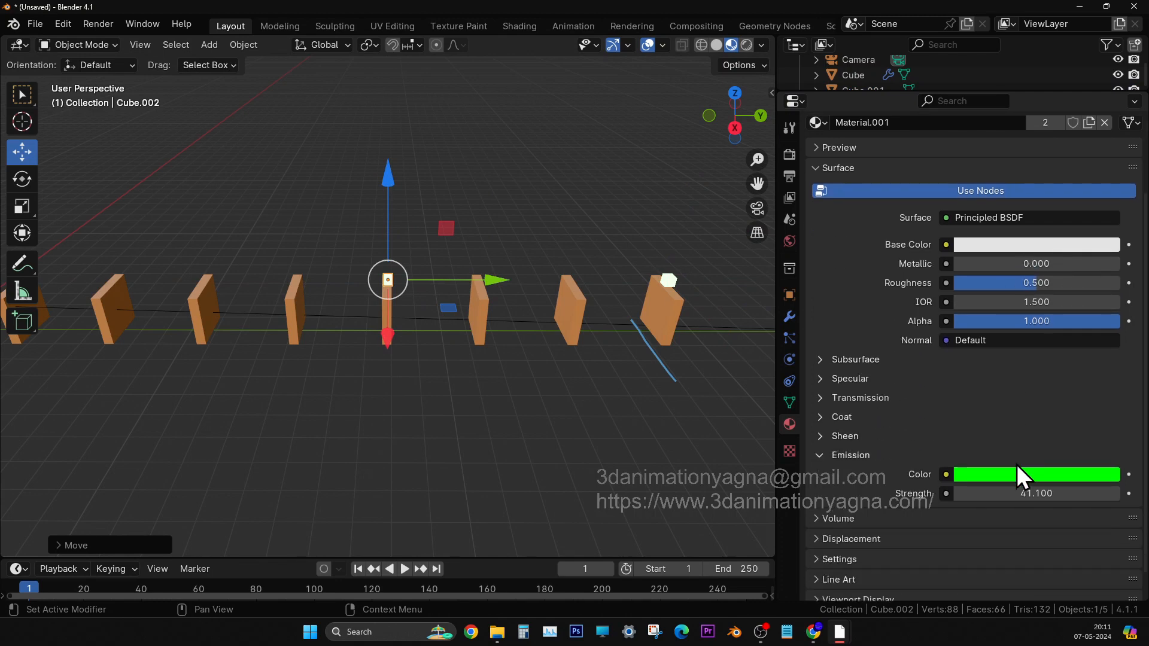
click(1018, 475)
drag(1039, 323, 1038, 363)
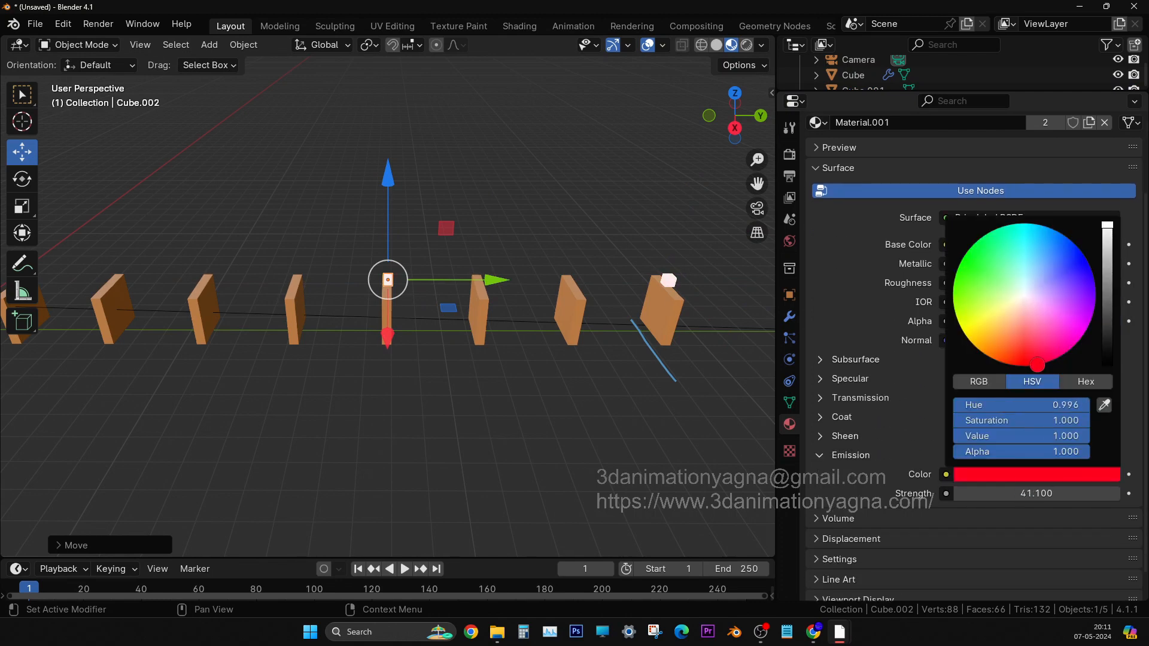
middle_drag(568, 278, 539, 328)
key(ctrl+z)
- Unlink the shared material from the copied cube and give it a new material with Roughness 1.000
scroll(1014, 199, up, 4)
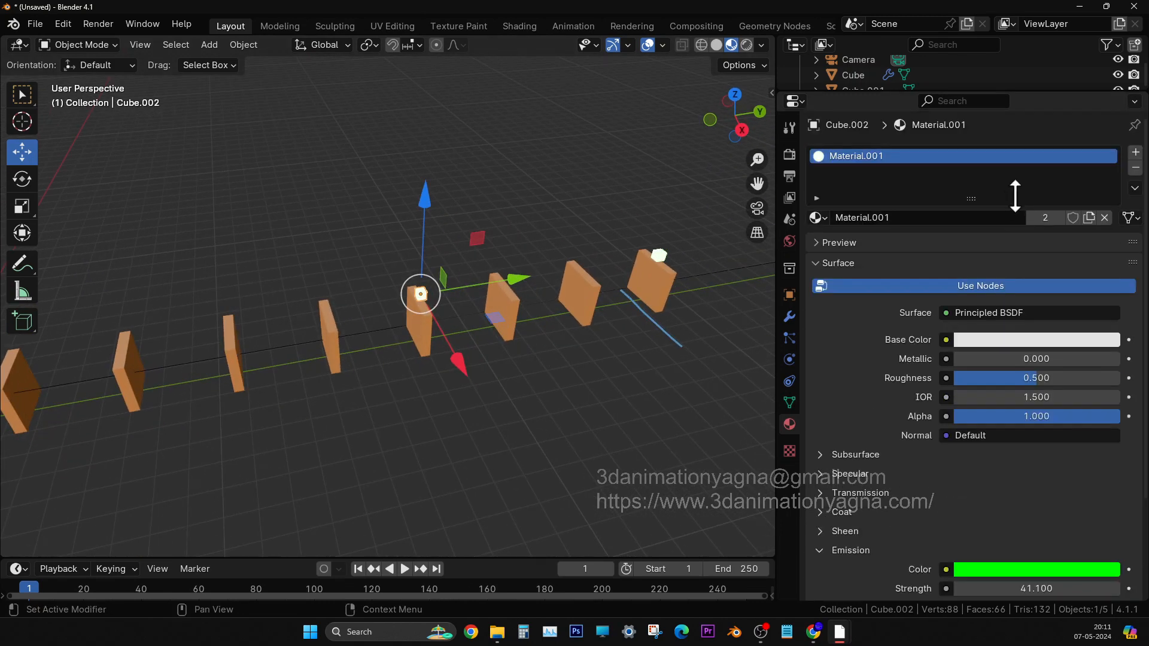
click(1104, 217)
click(987, 219)
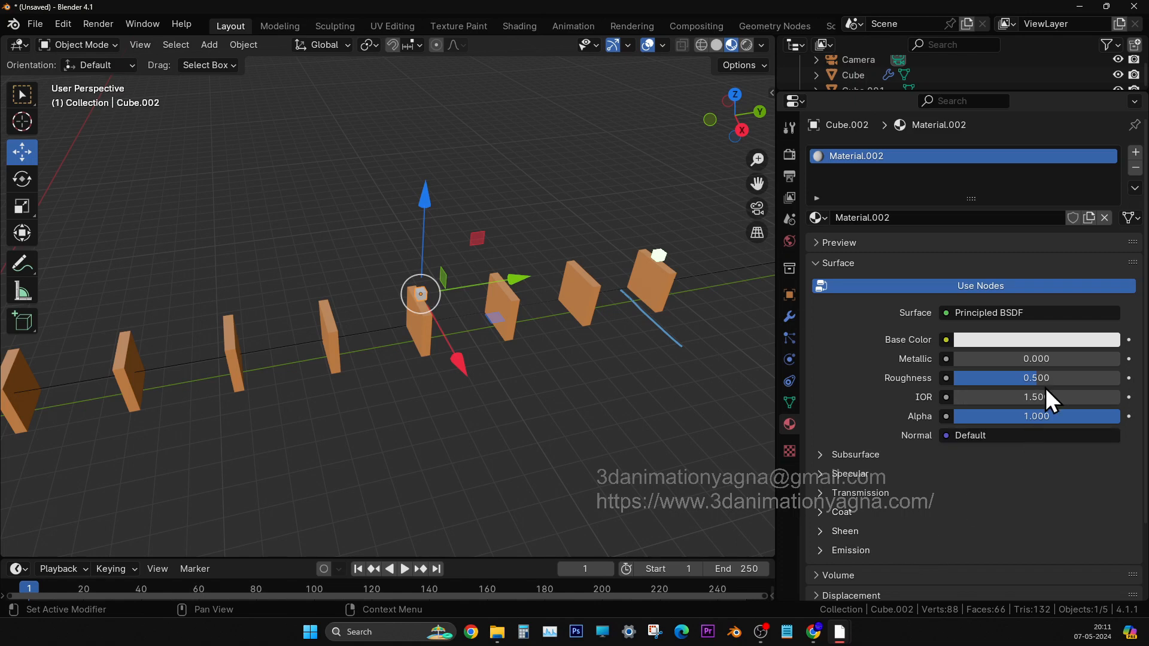
drag(1049, 379, 1132, 379)
- Give the copied cube's new material a red emission color with a strength of 1.500
click(899, 547)
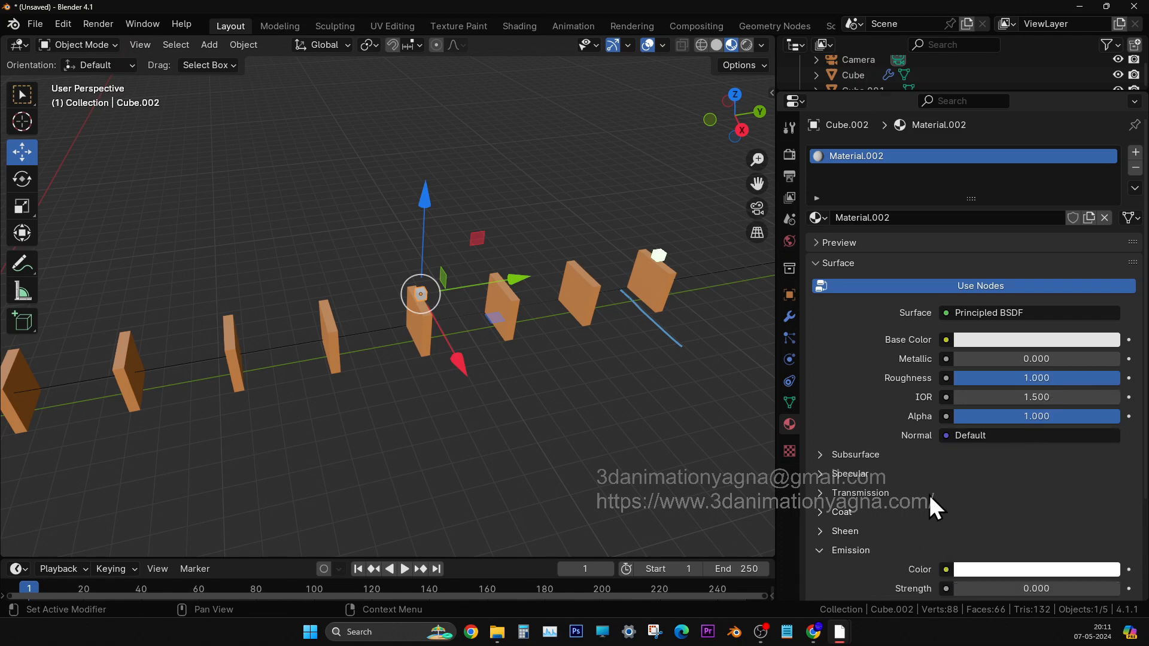
scroll(945, 479, down, 5)
click(1025, 446)
drag(998, 388, 1038, 390)
drag(952, 464, 988, 464)
- Move the red cube along the Y axis onto the middle slab of the row
middle_drag(598, 389, 522, 317)
drag(512, 290, 450, 299)
scroll(458, 319, down, 3)
mouse_move(420, 356)
middle_down()
mouse_move(459, 369)
mouse_move(420, 364)
middle_up()
scroll(389, 377, up, 4)
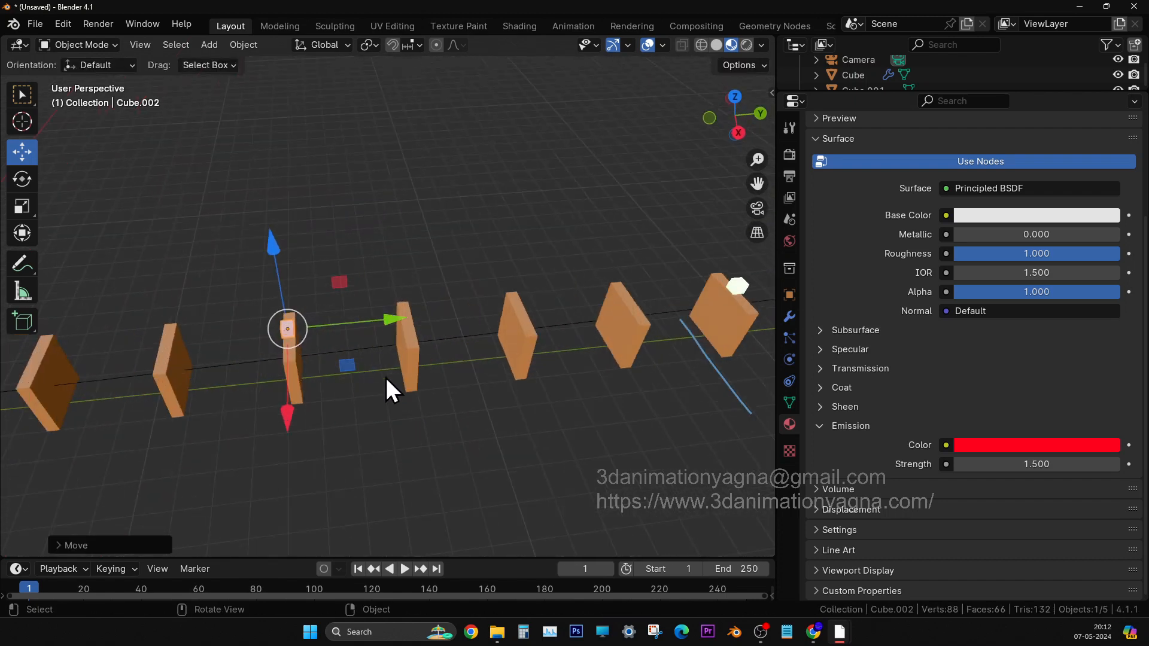
shift+middle_drag(341, 368, 529, 311)
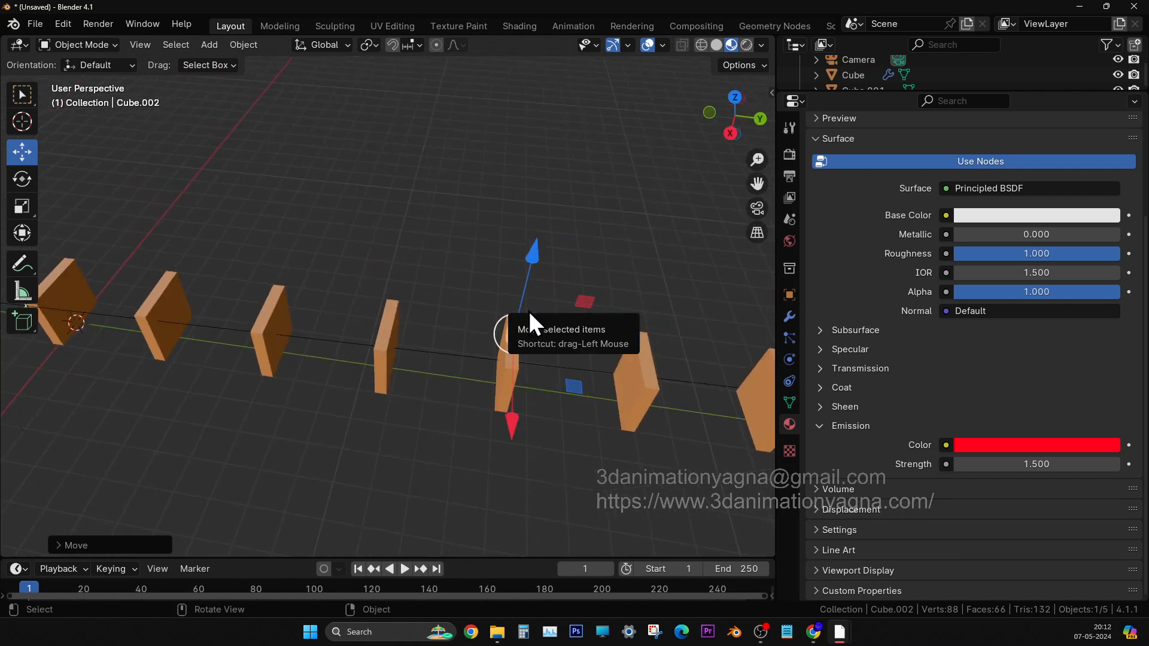
scroll(515, 350, down, 3)
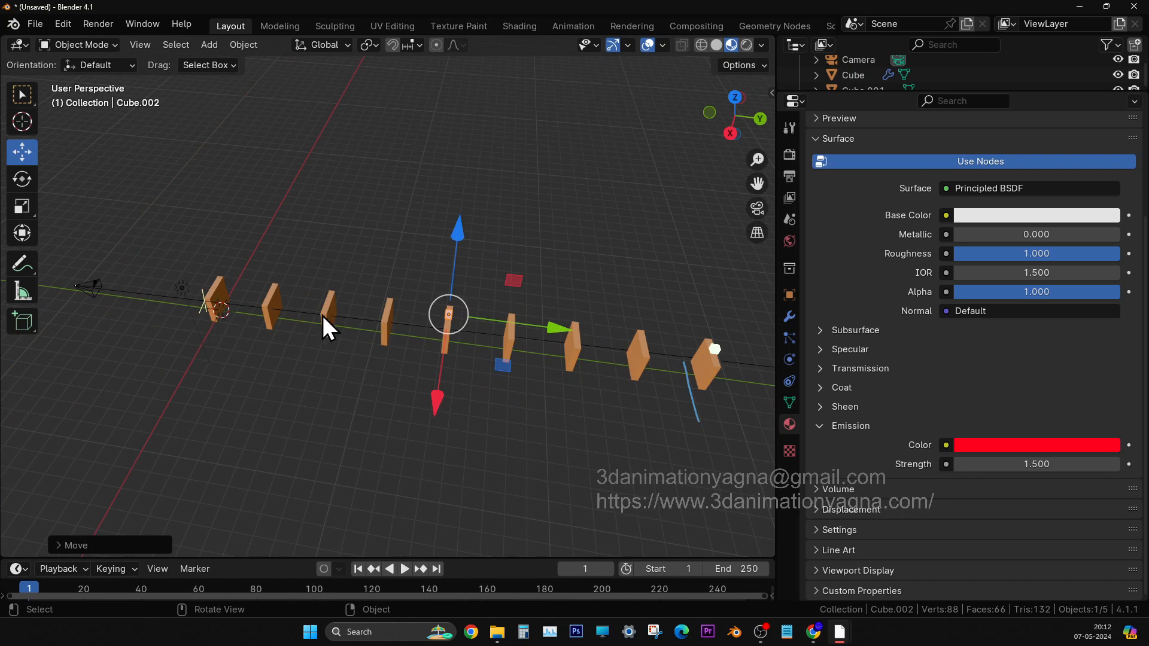
- Select the camera in top view and set its Focus Distance to 3 m
key(KP_7)
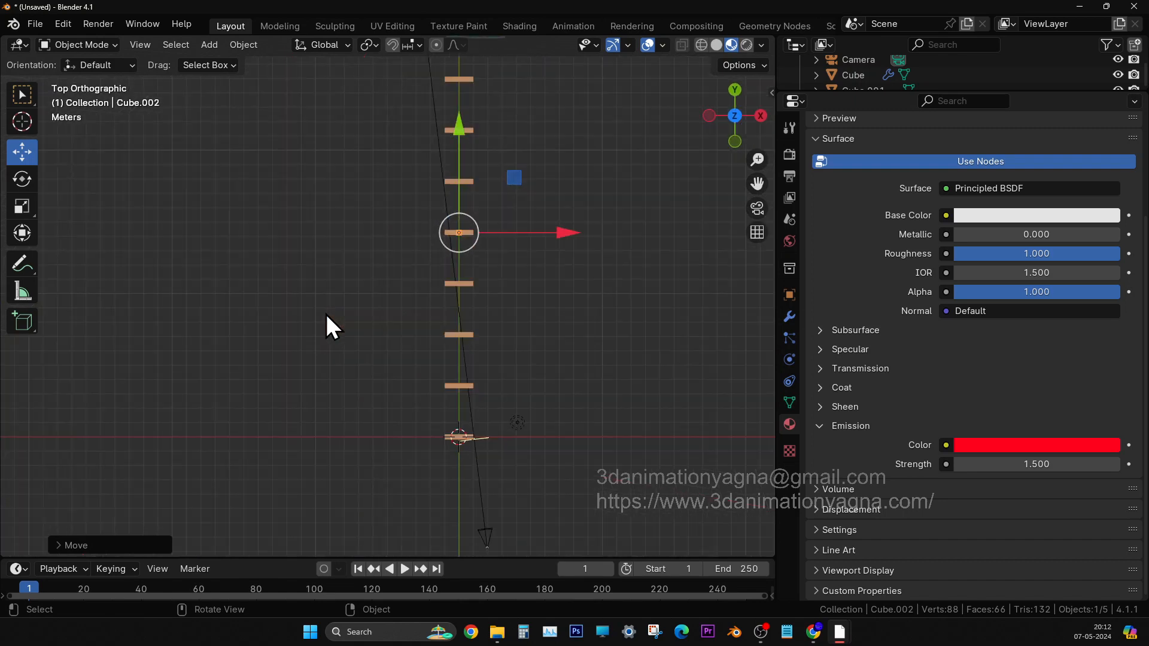
scroll(329, 313, down, 2)
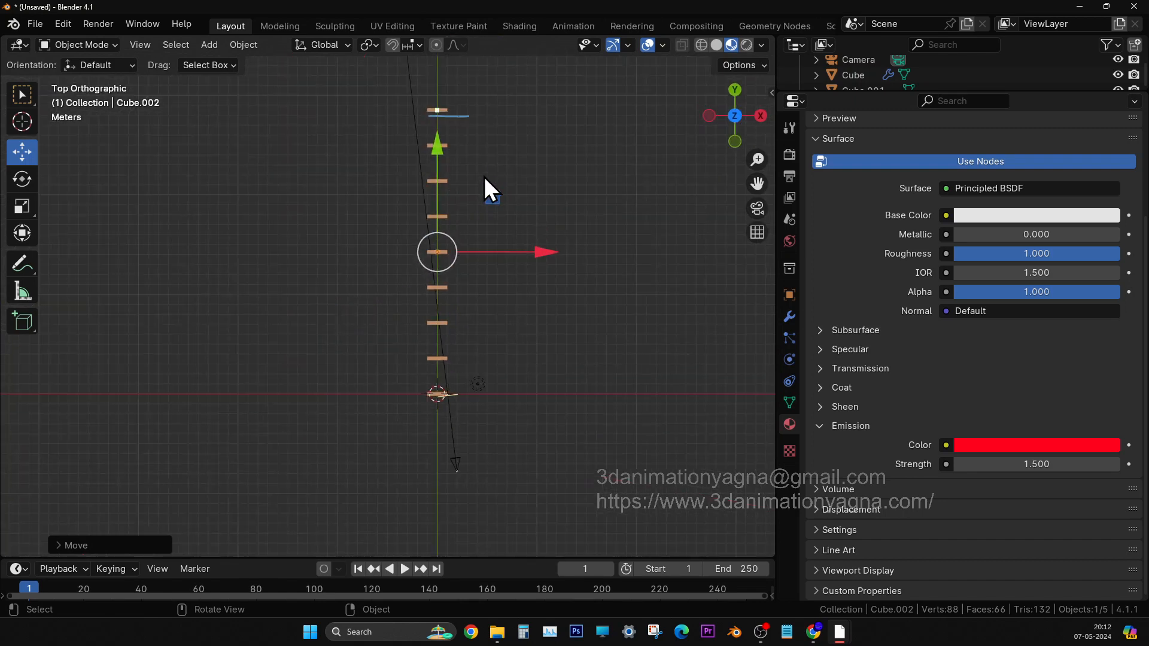
click(872, 61)
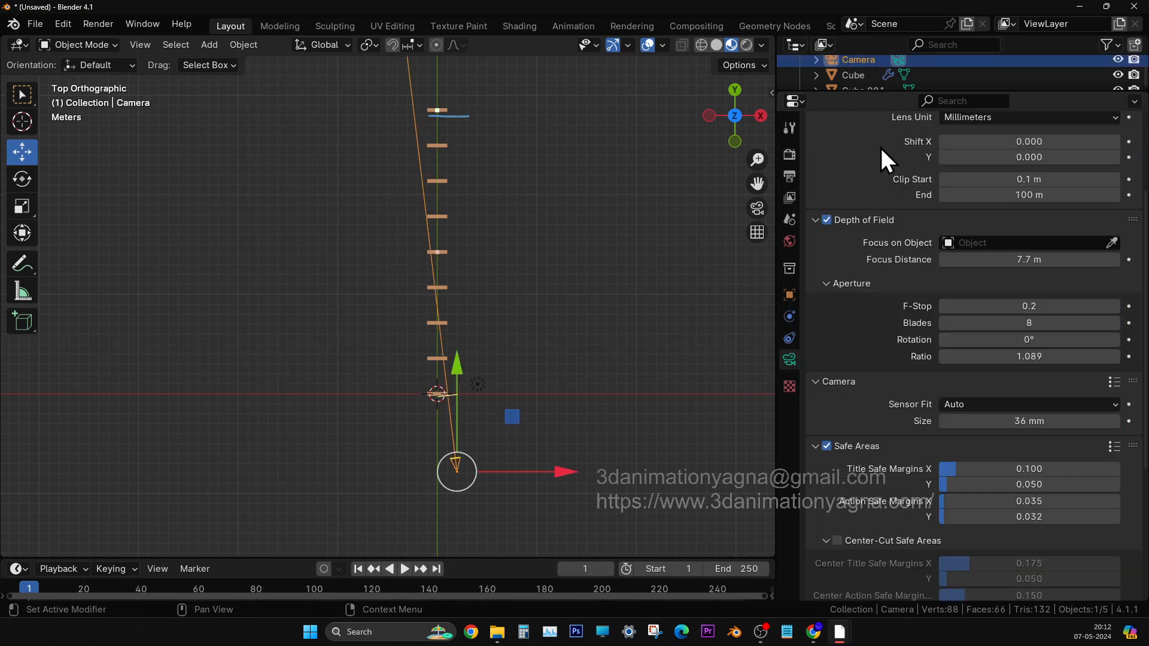
click(1014, 260)
click(1015, 263)
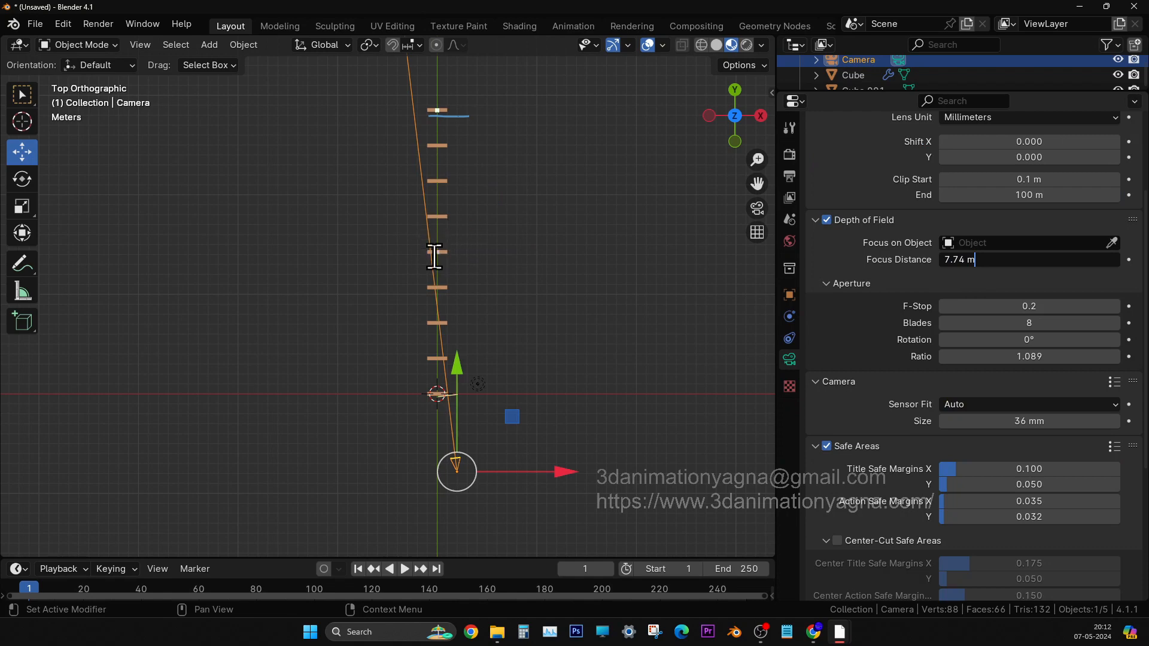
drag(1017, 260, 891, 271)
text(3)
key(Return)
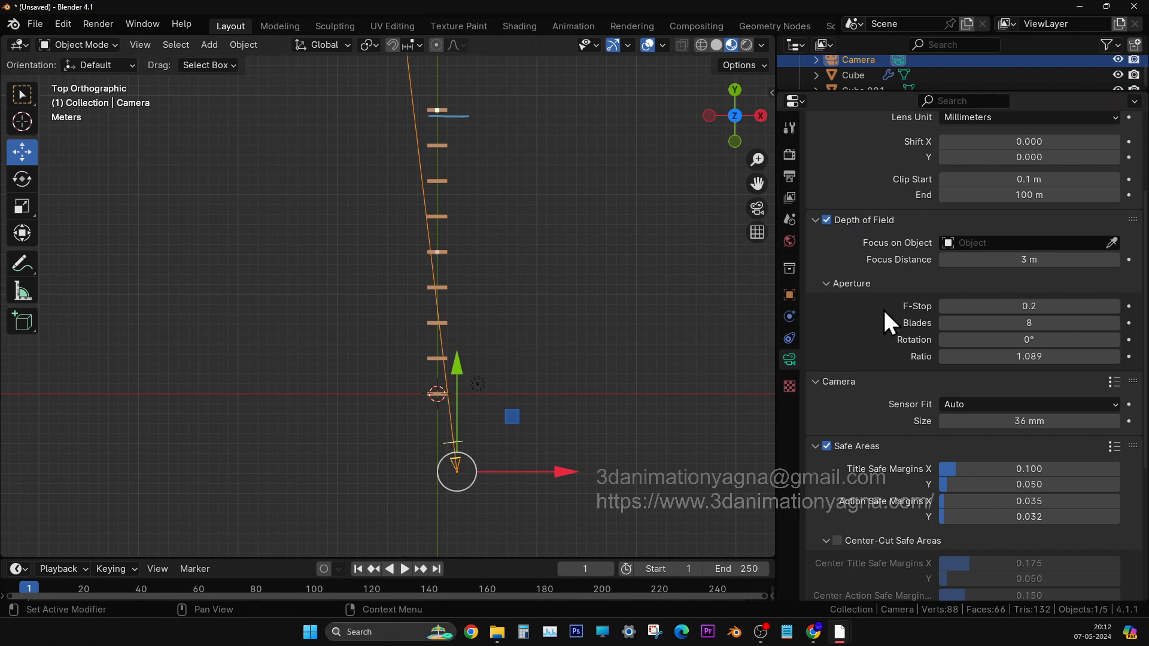
- Raise the camera's Focus Distance to 22 m to place the focus point at the red cube's slab
drag(969, 259, 781, 267)
scroll(405, 323, up, 6)
scroll(520, 313, down, 2)
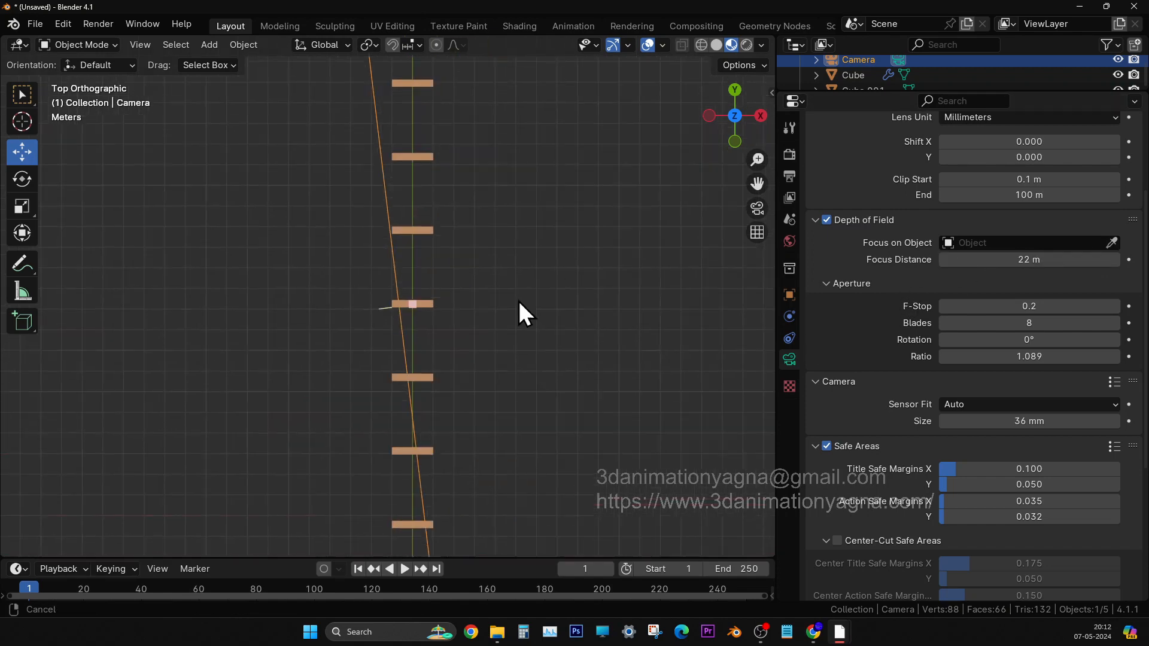
scroll(371, 461, up, 7)
shift+middle_drag(372, 461, 567, 267)
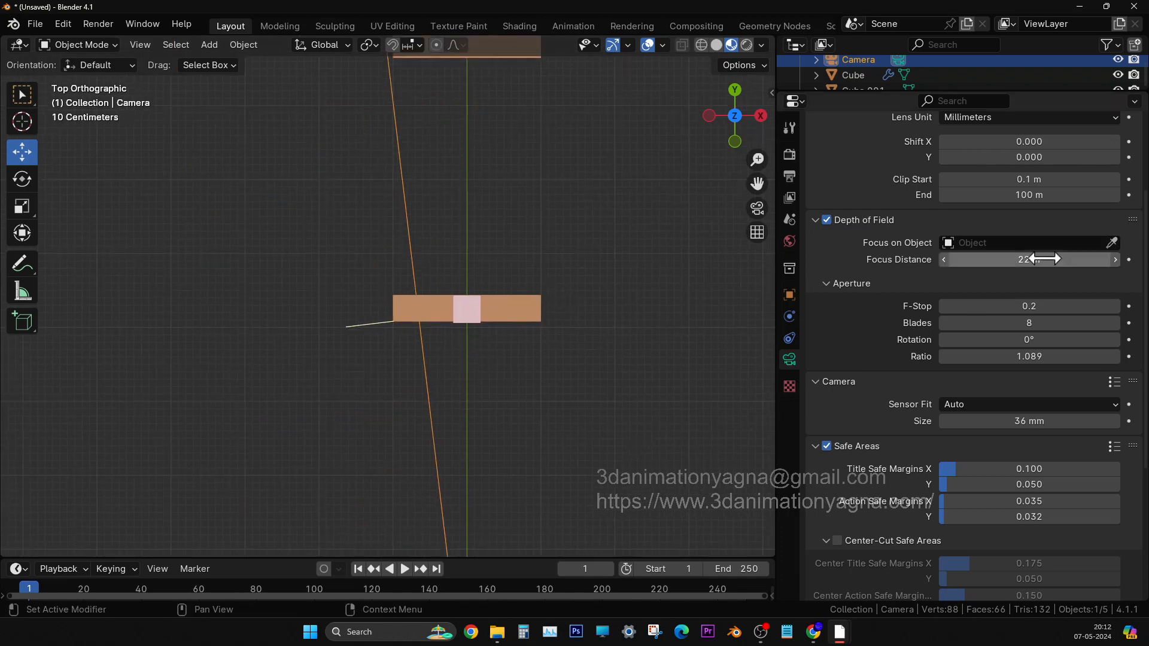
drag(1043, 258, 1039, 258)
scroll(467, 318, down, 6)
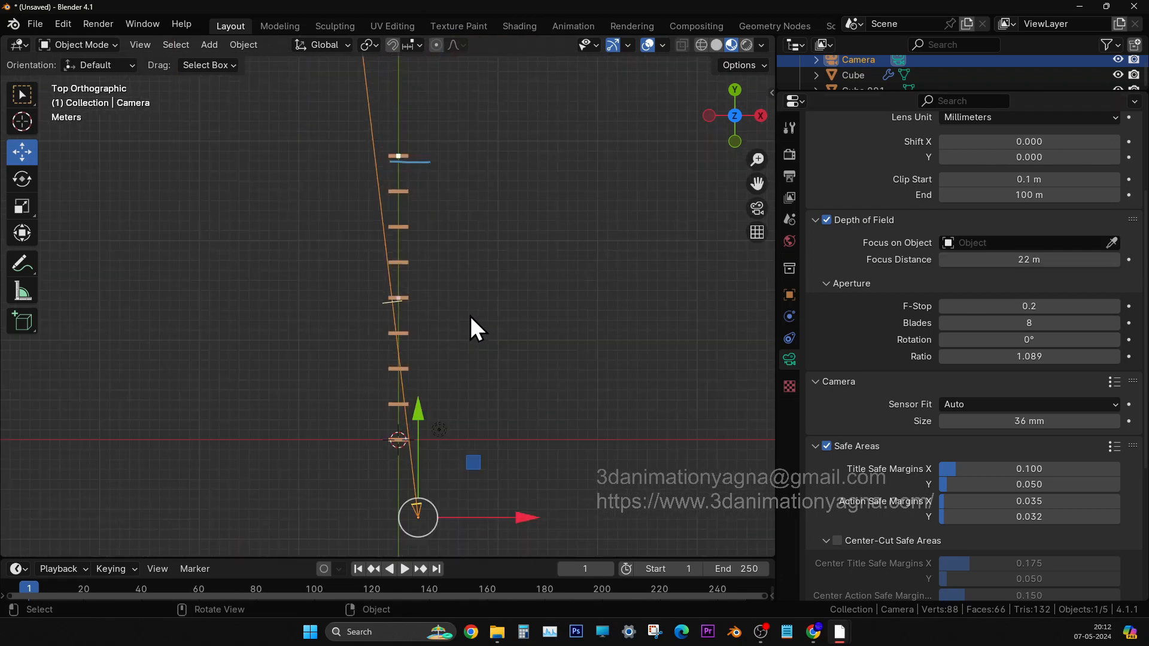
- Try an F-Stop of 0.1 in the camera view and lower it to 0.05
key(KP_0)
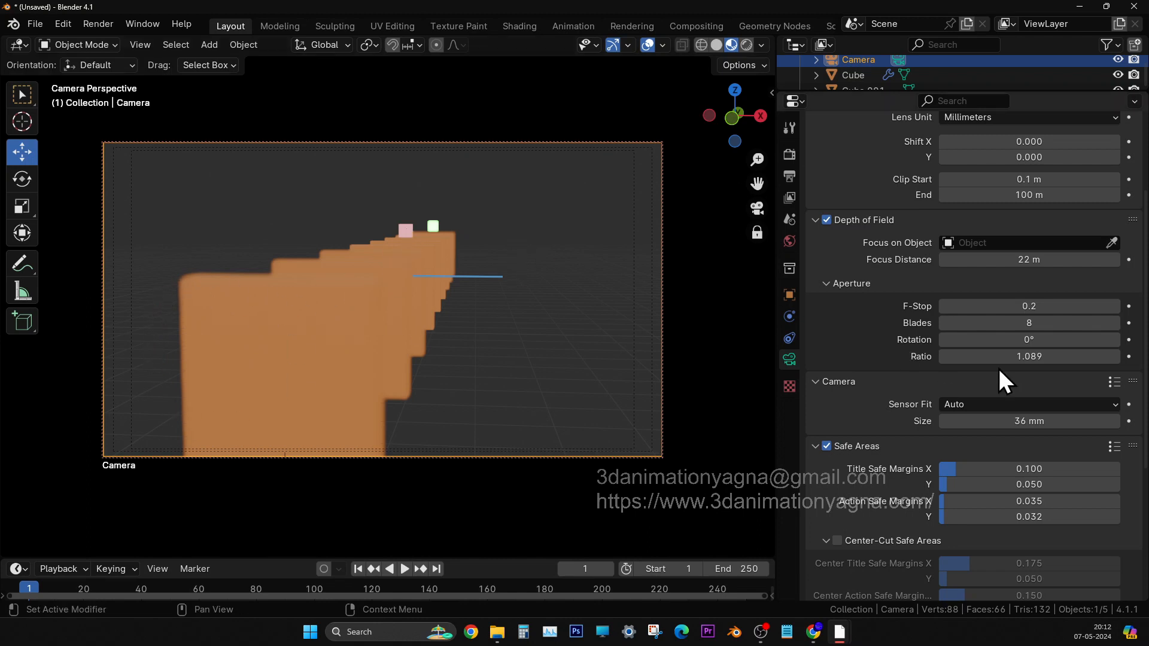
click(1027, 308)
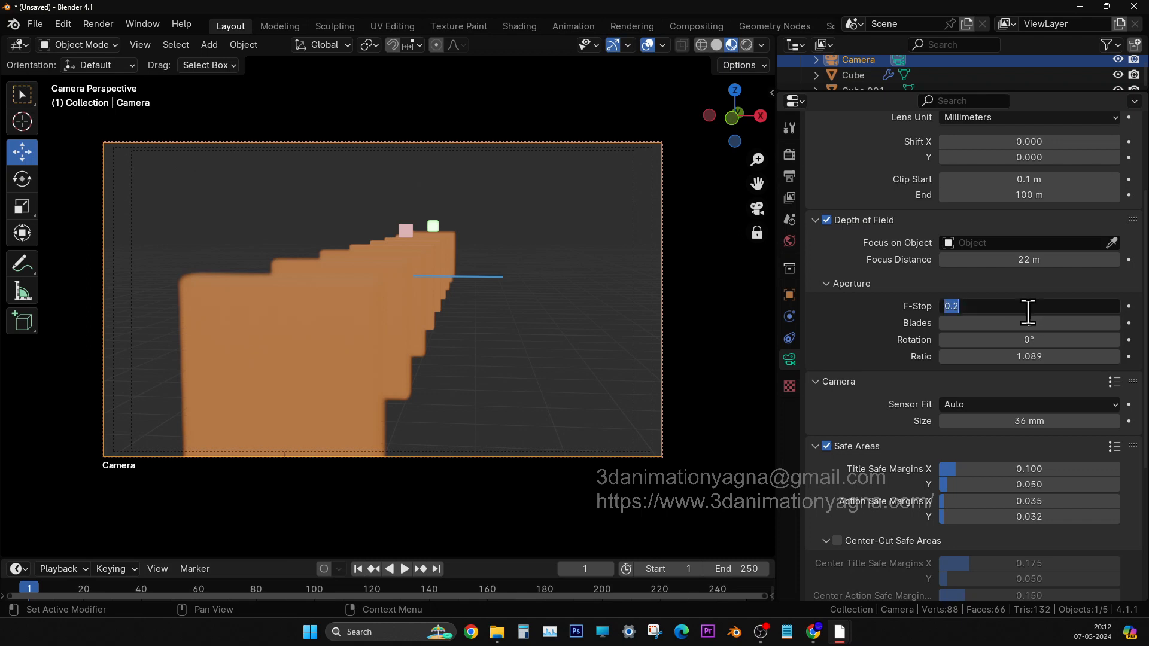
text(0.1)
key(Return)
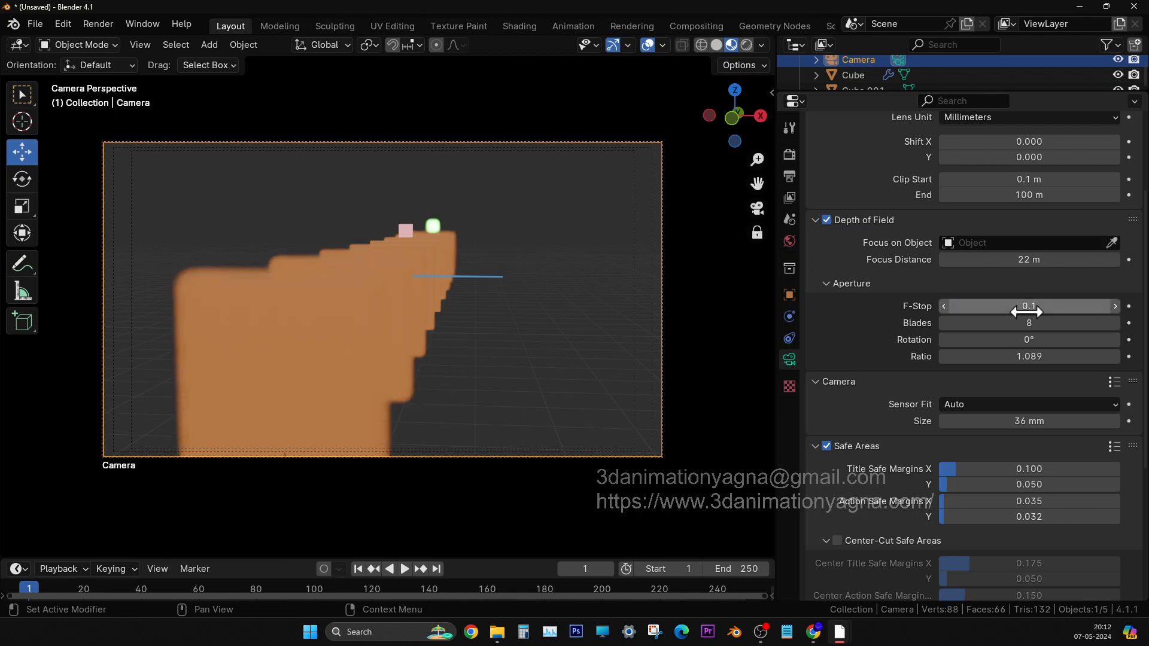
click(1027, 312)
text(.05)
key(Return)
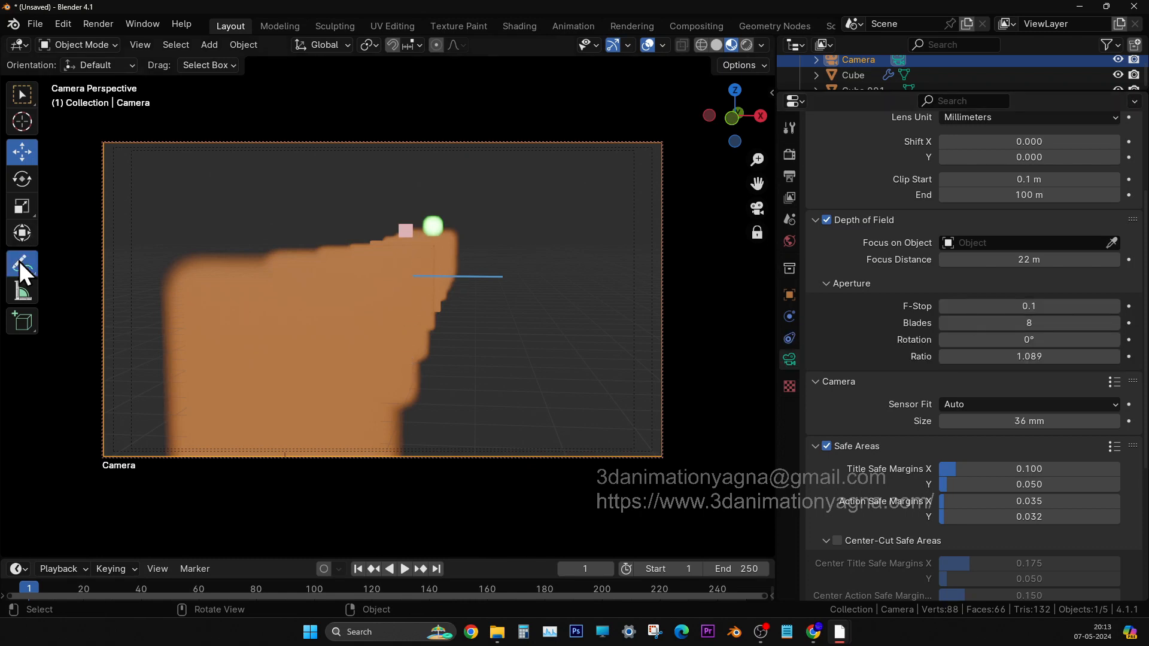
- Erase the blue annotation line beside the far slab and return to the Move tool
drag(19, 261, 112, 360)
drag(485, 275, 454, 275)
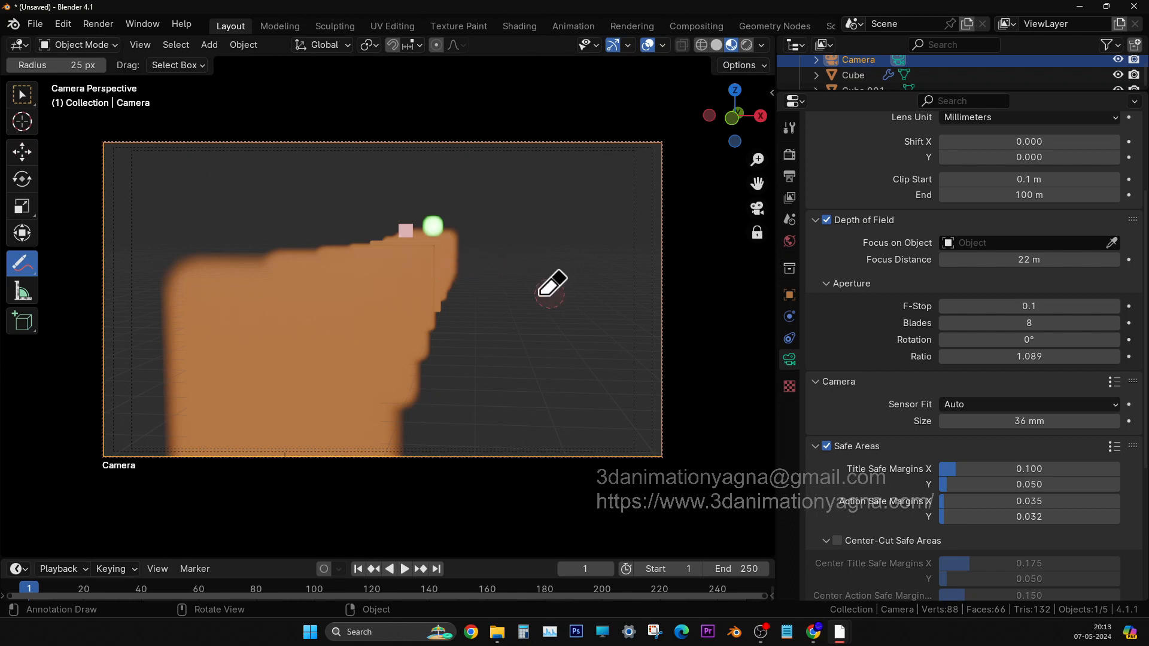
click(23, 154)
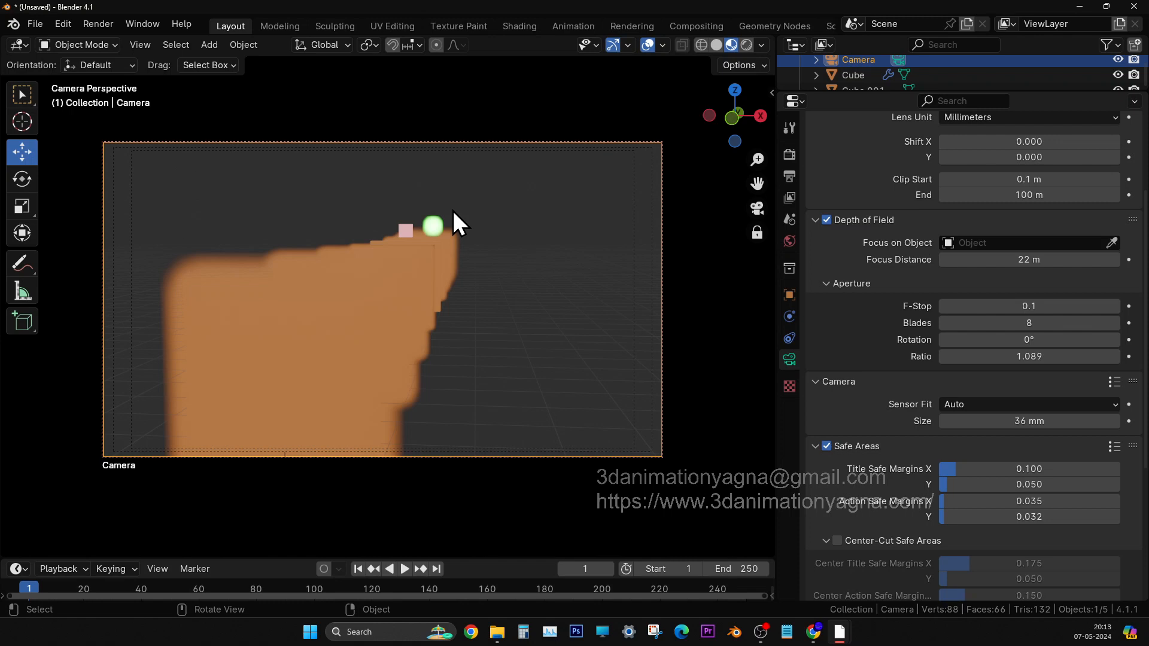
- Draw an annotation outline around the two farthest slabs in top view and handwrite "BLUR DG" beside it
key(KP_7)
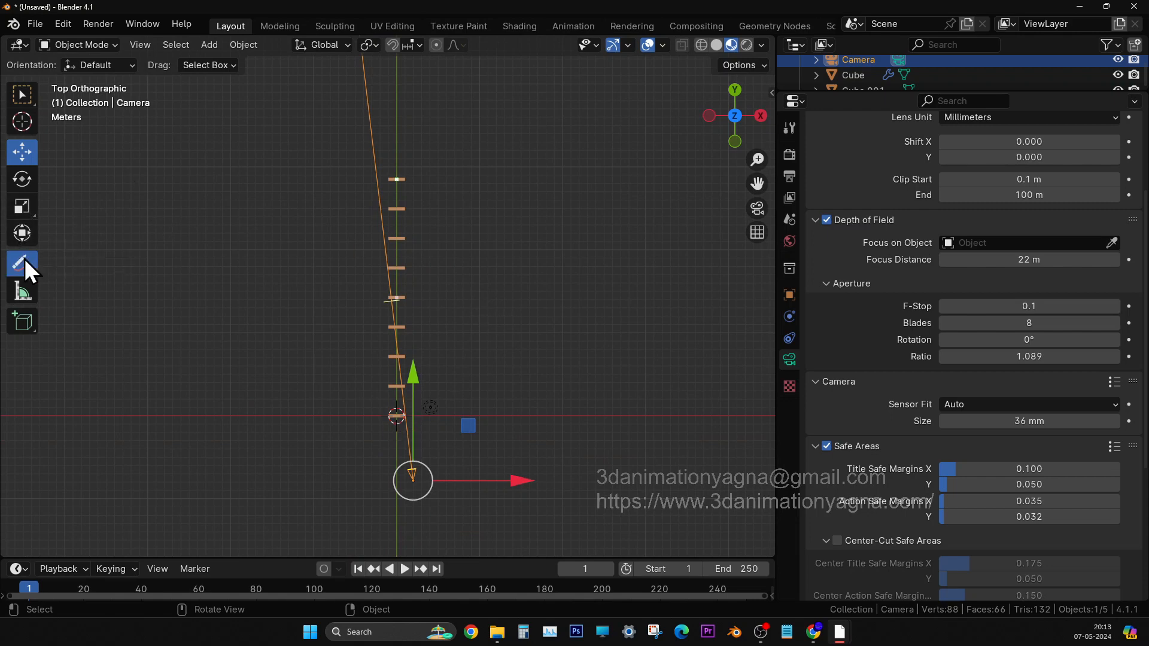
drag(24, 258, 97, 264)
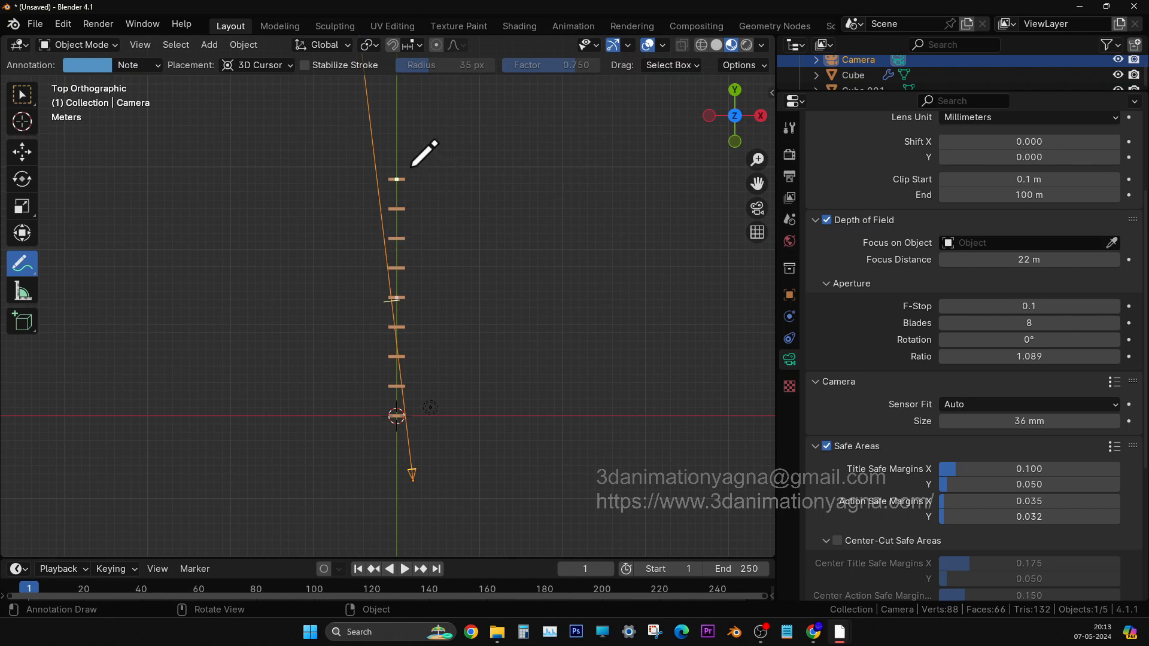
mouse_move(405, 146)
mouse_down()
mouse_move(362, 150)
mouse_move(339, 217)
mouse_move(474, 170)
mouse_move(395, 152)
mouse_up()
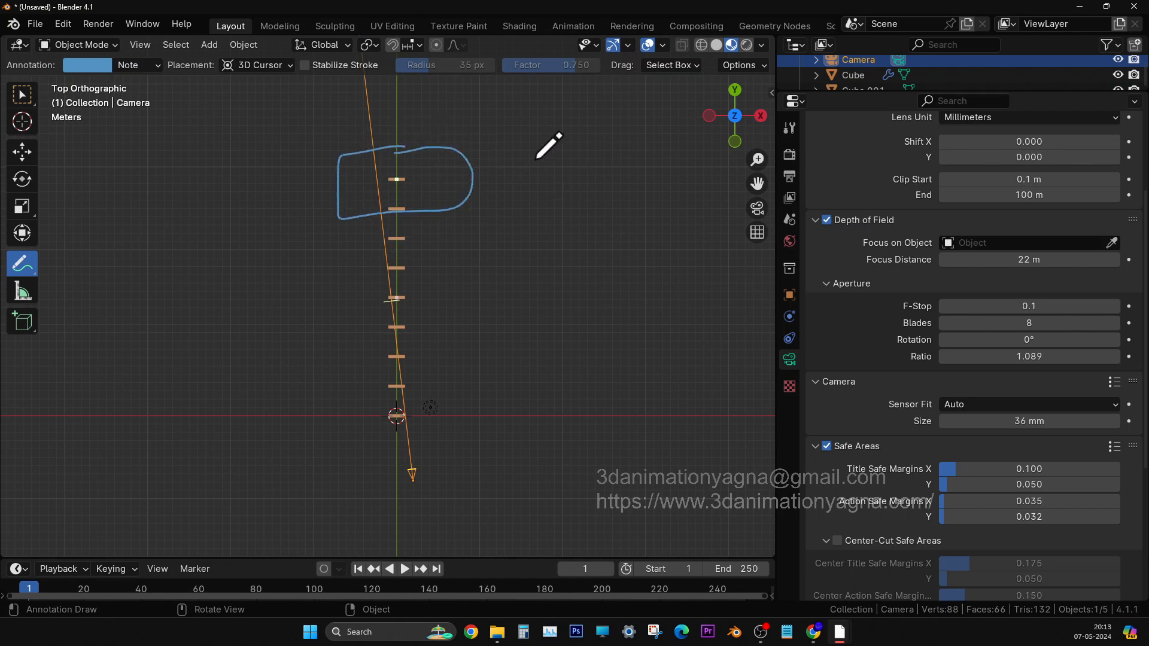
mouse_move(513, 157)
mouse_down()
mouse_move(526, 175)
mouse_move(531, 142)
mouse_move(573, 110)
mouse_move(604, 130)
mouse_up()
drag(504, 239, 520, 260)
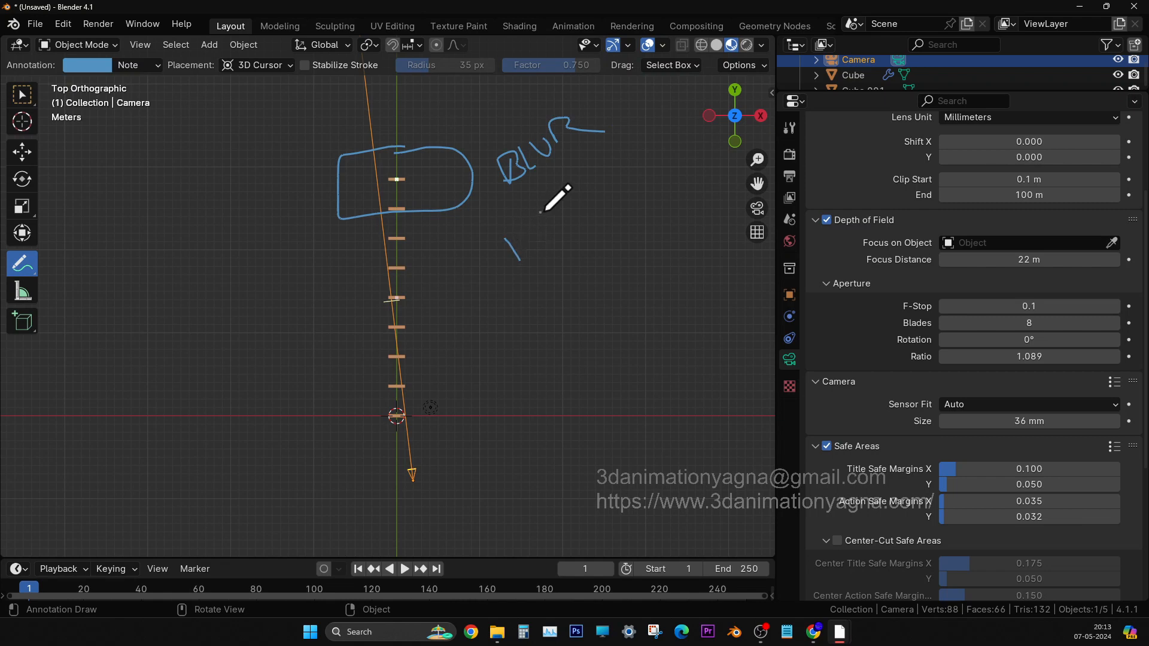
drag(542, 214, 544, 229)
key(ctrl+z)
mouse_move(533, 186)
mouse_down()
mouse_move(540, 197)
mouse_move(551, 180)
mouse_move(531, 198)
mouse_move(558, 179)
mouse_move(581, 179)
mouse_up()
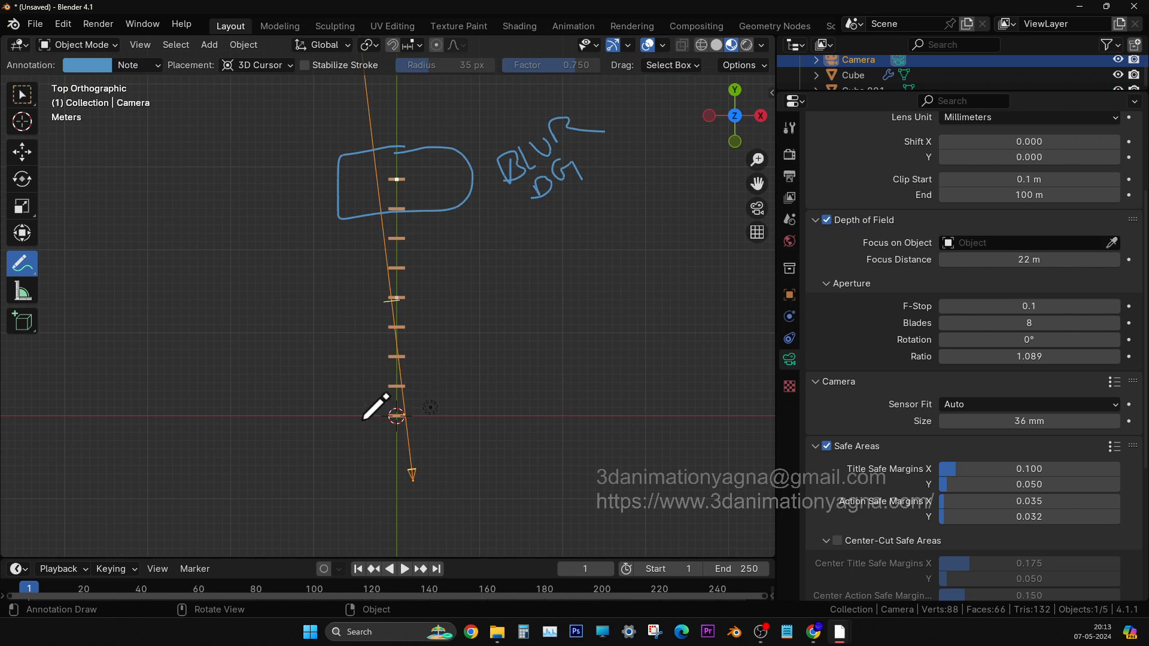
- Outline the nearest slab with an annotation labelled "BLUR FG" and mark the focused middle slab with an arrow reading "Sharp"
mouse_move(359, 415)
mouse_down()
mouse_move(359, 458)
mouse_move(437, 402)
mouse_move(360, 414)
mouse_up()
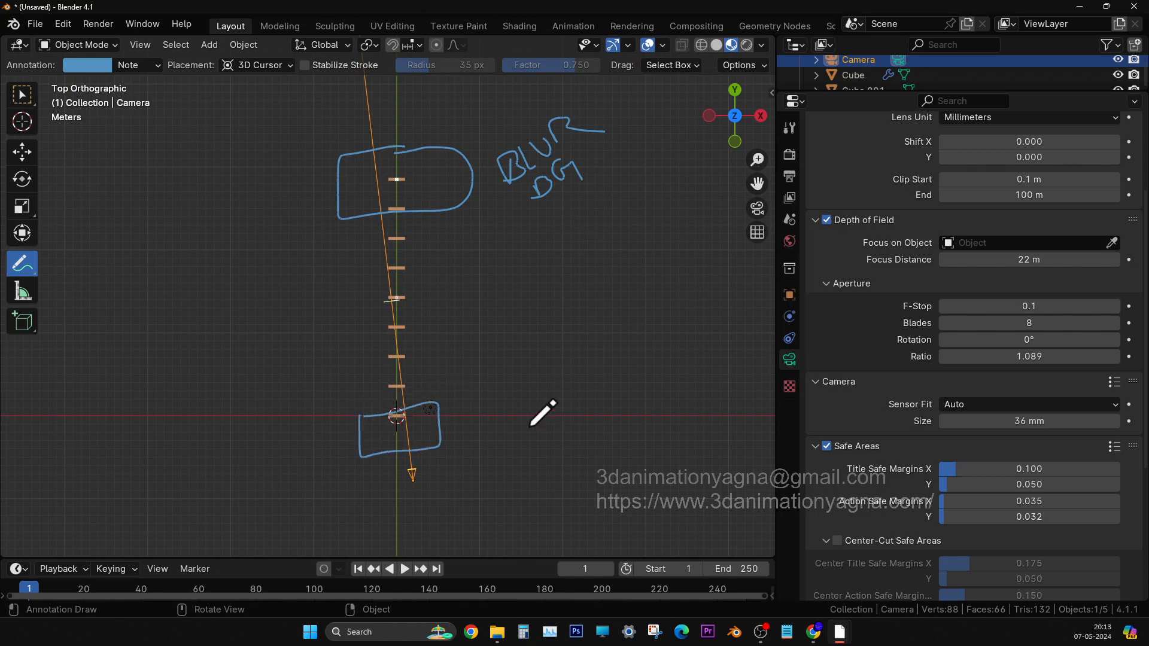
mouse_move(485, 412)
mouse_down()
mouse_move(490, 423)
mouse_move(514, 416)
mouse_move(530, 388)
mouse_move(557, 395)
mouse_up()
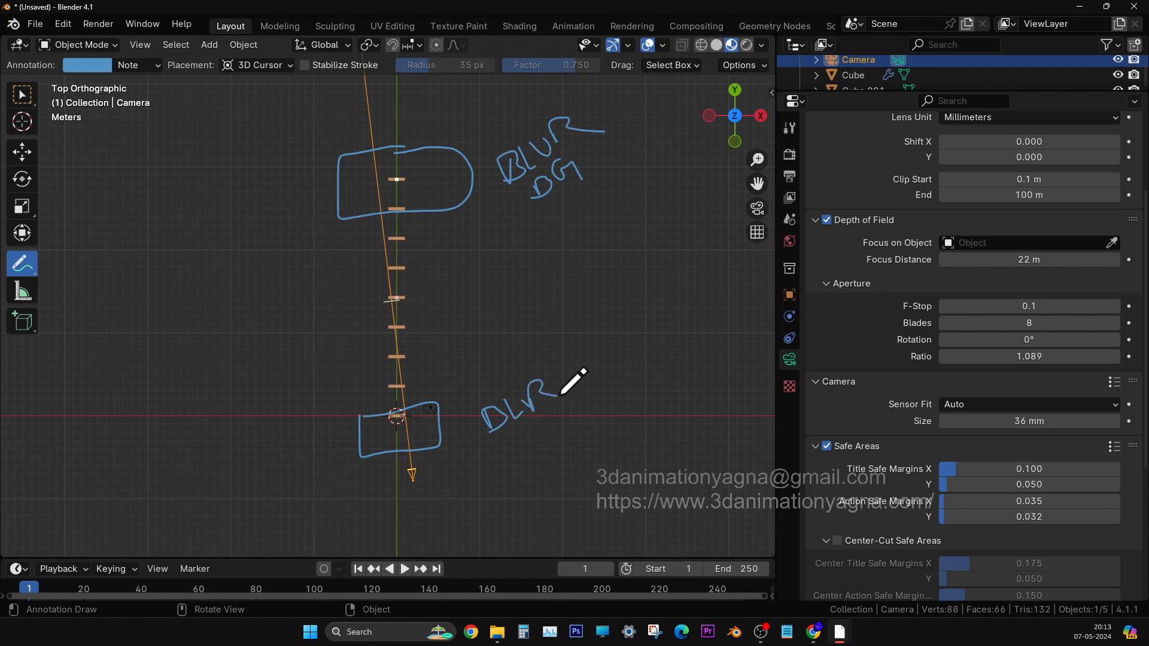
mouse_move(513, 459)
mouse_down()
mouse_move(517, 473)
mouse_move(511, 447)
mouse_move(554, 424)
mouse_move(562, 441)
mouse_up()
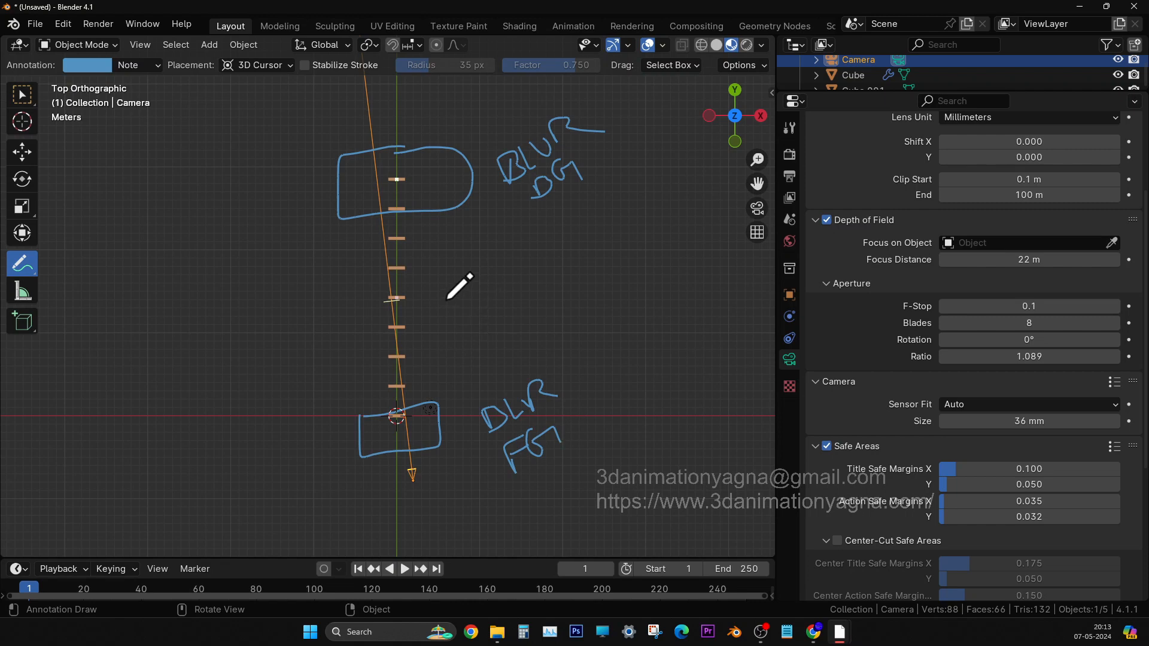
mouse_move(430, 298)
mouse_down()
mouse_move(483, 297)
mouse_move(485, 316)
mouse_up()
mouse_move(546, 276)
mouse_down()
mouse_move(523, 306)
mouse_move(595, 269)
mouse_move(615, 302)
mouse_move(606, 268)
mouse_up()
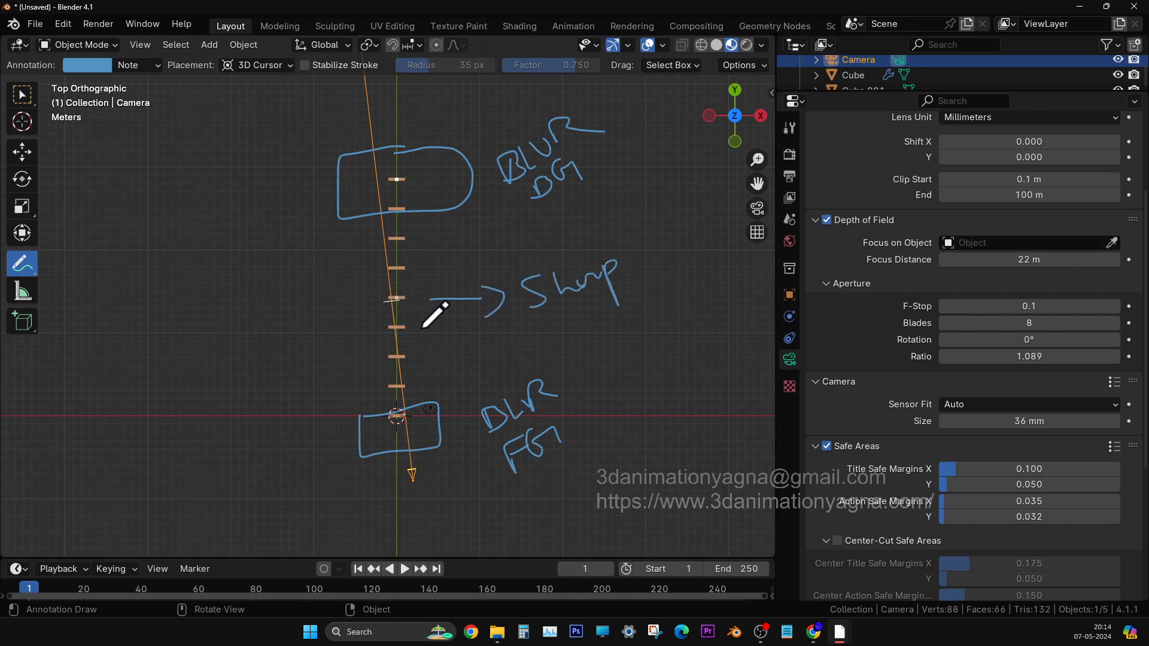
- Handwrite "FG - Sharp" beside the slab row and draw a vertical double-headed arrow labelled "BLUR" above it
shift+middle_drag(437, 355, 487, 336)
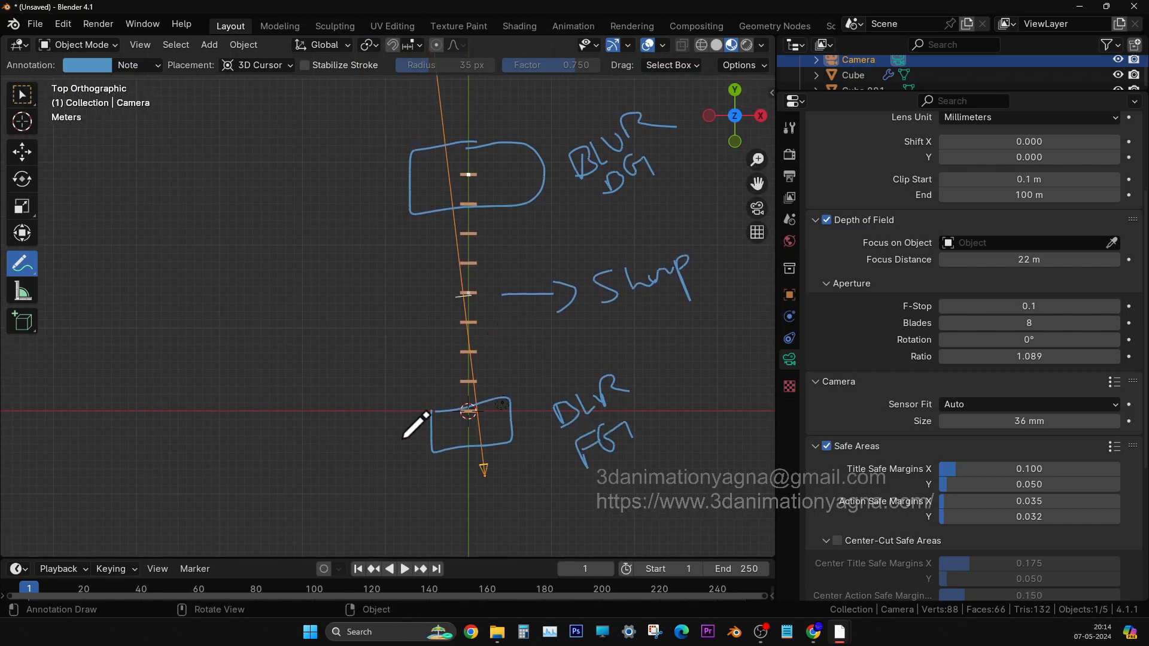
drag(200, 431, 195, 453)
mouse_move(144, 441)
mouse_down()
mouse_move(167, 412)
mouse_move(198, 432)
mouse_move(233, 421)
mouse_move(252, 438)
mouse_up()
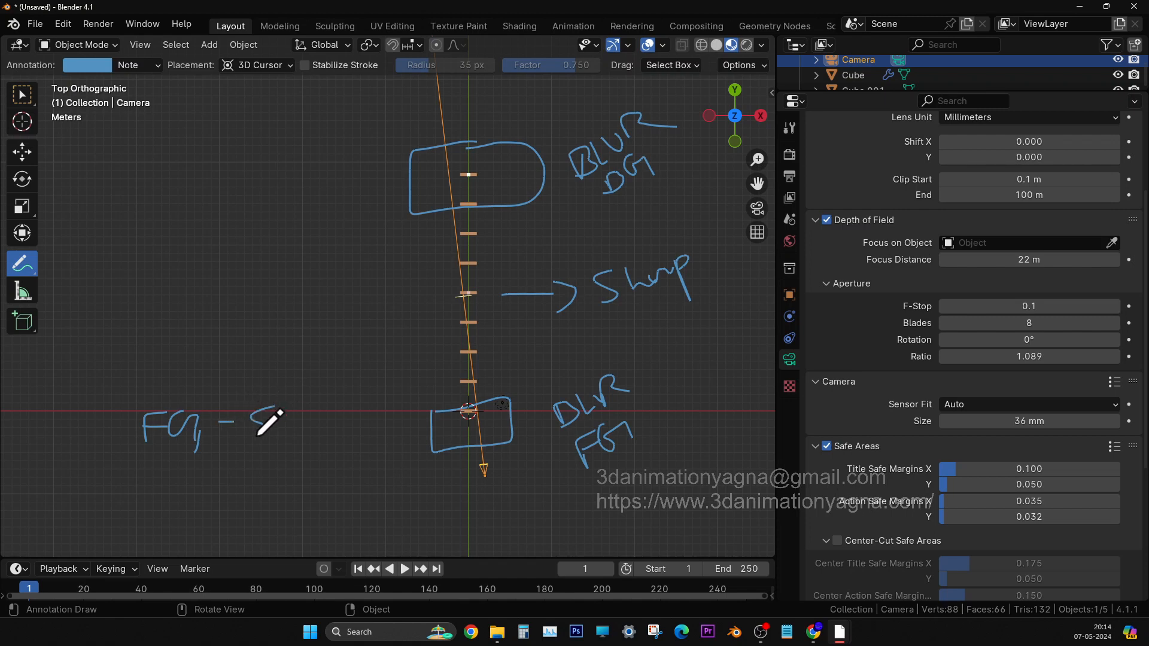
mouse_move(282, 402)
mouse_down()
mouse_move(289, 413)
mouse_move(313, 398)
mouse_move(338, 407)
mouse_up()
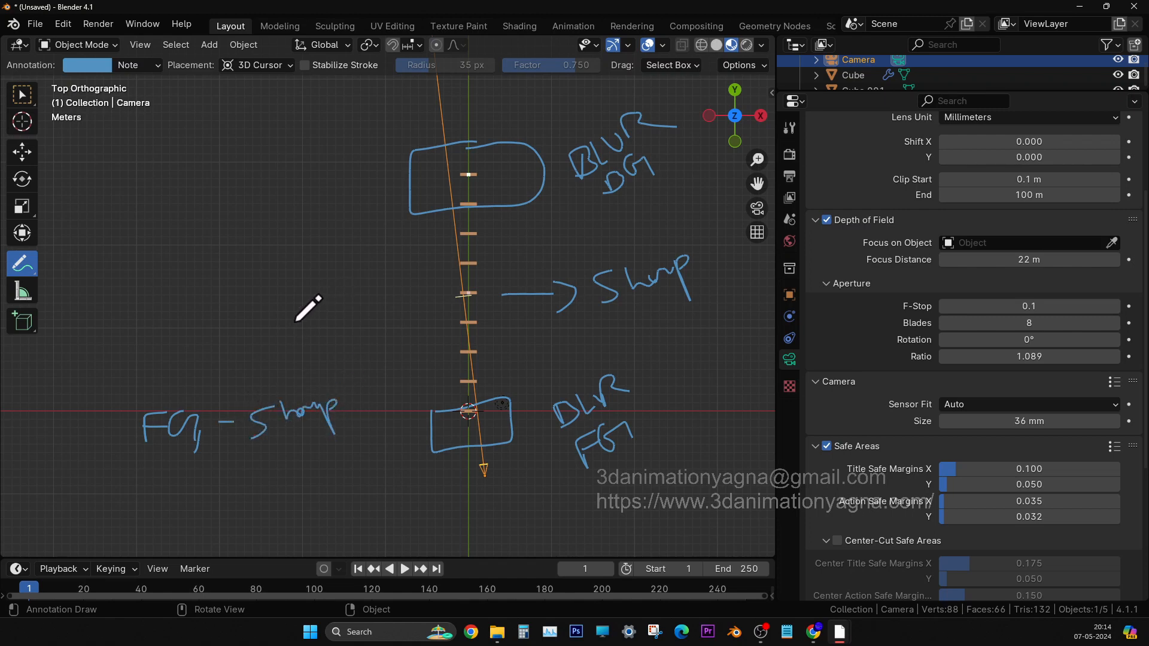
mouse_move(255, 367)
mouse_down()
mouse_move(258, 185)
mouse_move(247, 163)
mouse_move(272, 185)
mouse_up()
mouse_move(218, 340)
mouse_down()
mouse_move(239, 378)
mouse_move(271, 320)
mouse_up()
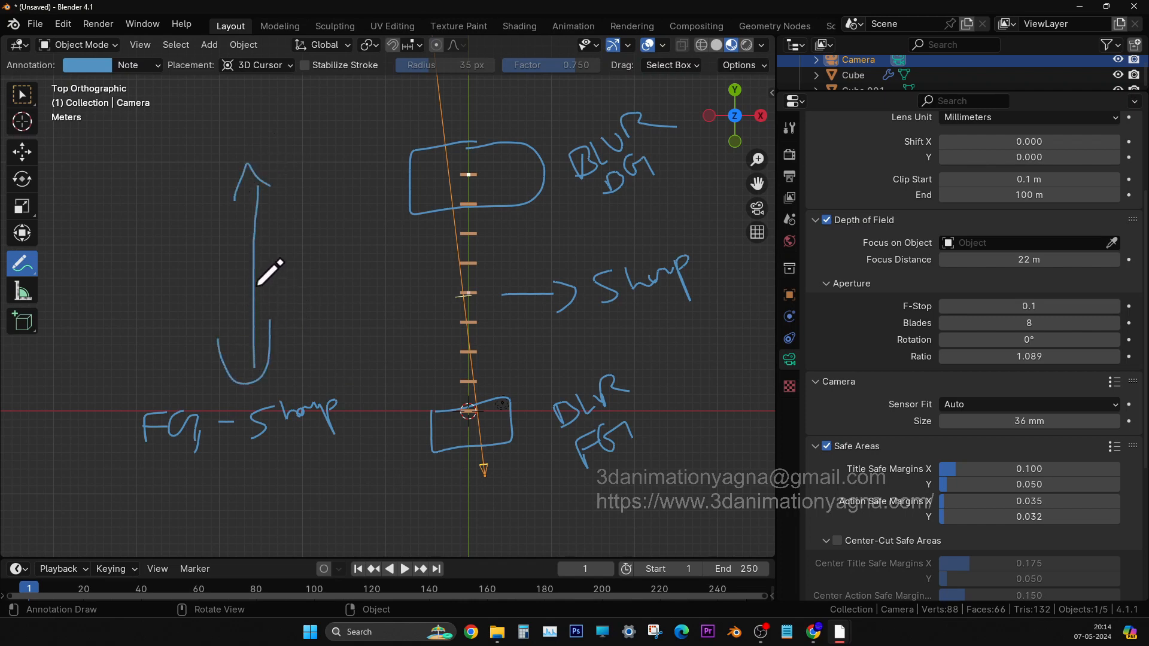
drag(262, 279, 274, 297)
mouse_move(305, 251)
mouse_down()
mouse_move(317, 271)
mouse_move(331, 247)
mouse_move(360, 233)
mouse_up()
- Handwrite "BG - Sharp" as another annotation example and draw a vertical double-headed arrow labelled "BLUR" below it
shift+middle_drag(328, 310, 522, 298)
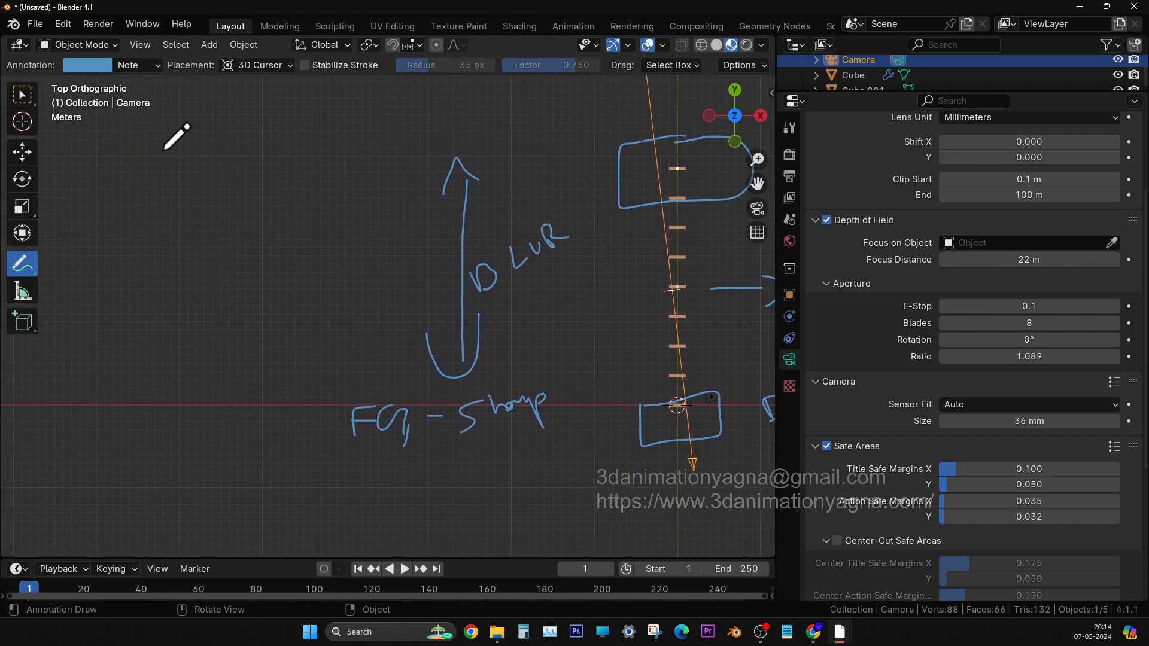
mouse_move(165, 161)
mouse_down()
mouse_move(223, 146)
mouse_move(250, 118)
mouse_move(258, 131)
mouse_move(282, 126)
mouse_move(328, 94)
mouse_up()
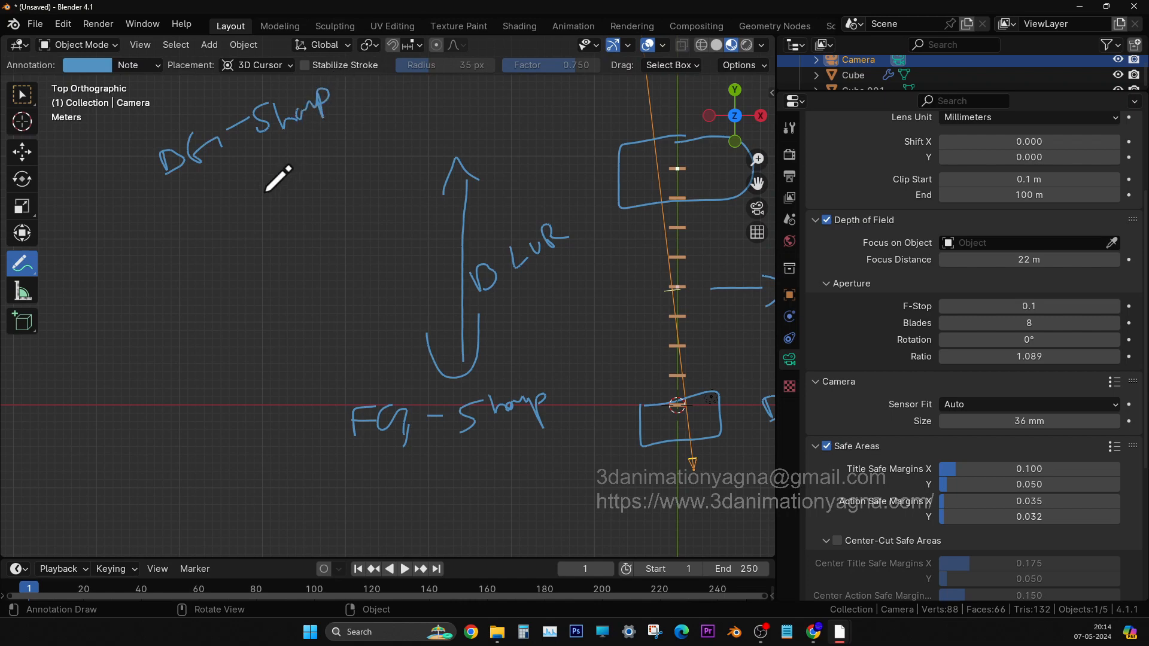
drag(244, 184, 228, 383)
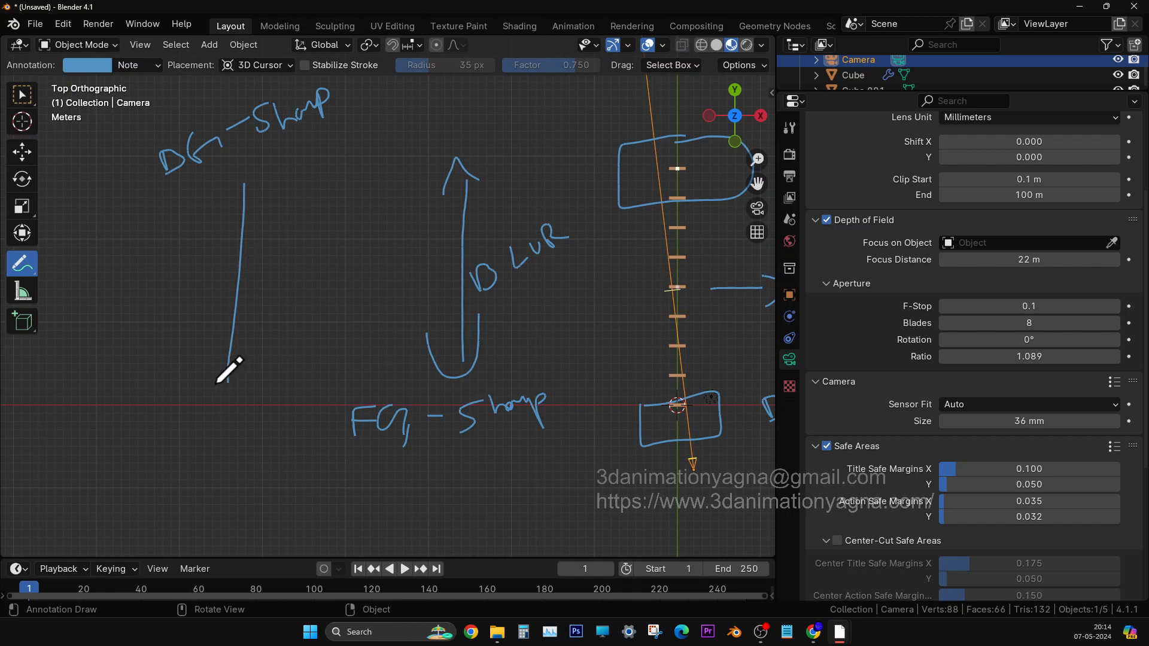
mouse_move(211, 385)
mouse_down()
mouse_move(224, 394)
mouse_move(250, 351)
mouse_up()
drag(235, 196, 252, 193)
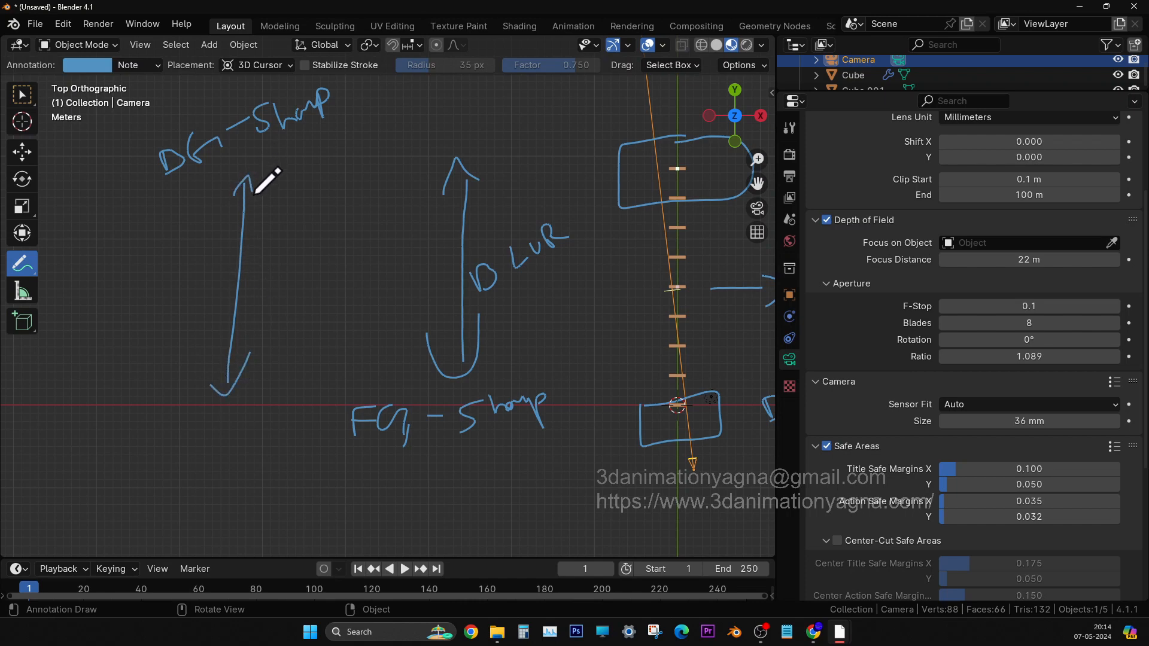
mouse_move(169, 273)
mouse_down()
mouse_move(178, 301)
mouse_move(192, 283)
mouse_move(180, 296)
mouse_up()
mouse_move(198, 252)
mouse_down()
mouse_move(201, 276)
mouse_move(235, 231)
mouse_move(243, 238)
mouse_move(226, 238)
mouse_up()
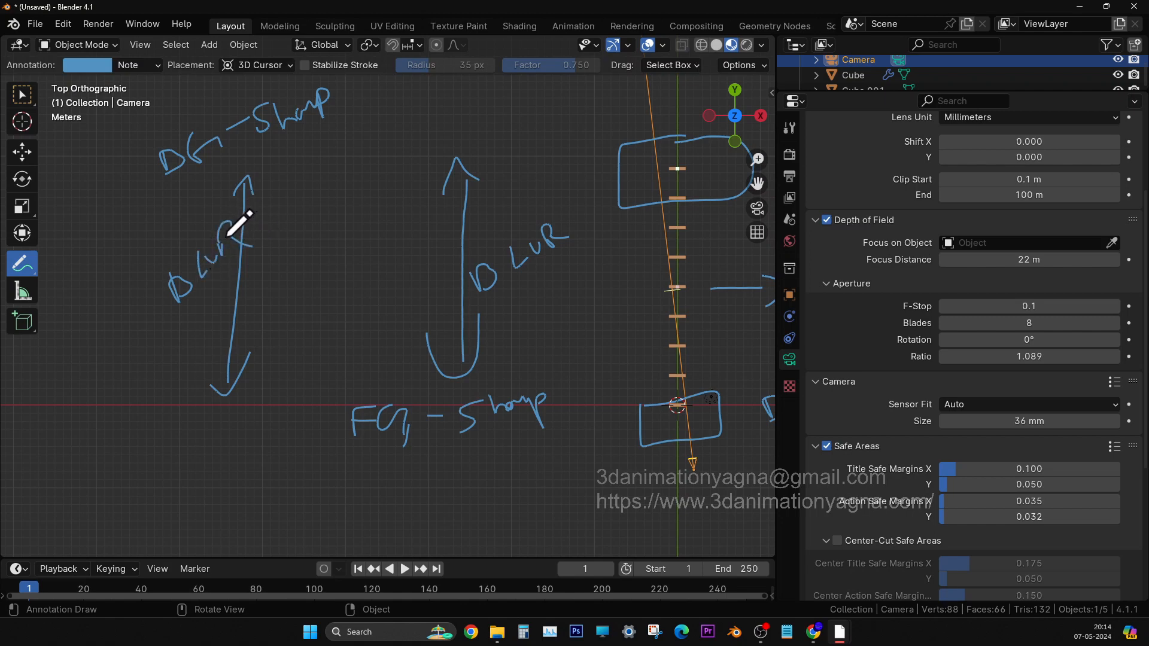
- Add annotation check marks beside the background, foreground and middle "Sharp" labels
scroll(338, 284, down, 2)
shift+middle_drag(359, 306, 260, 317)
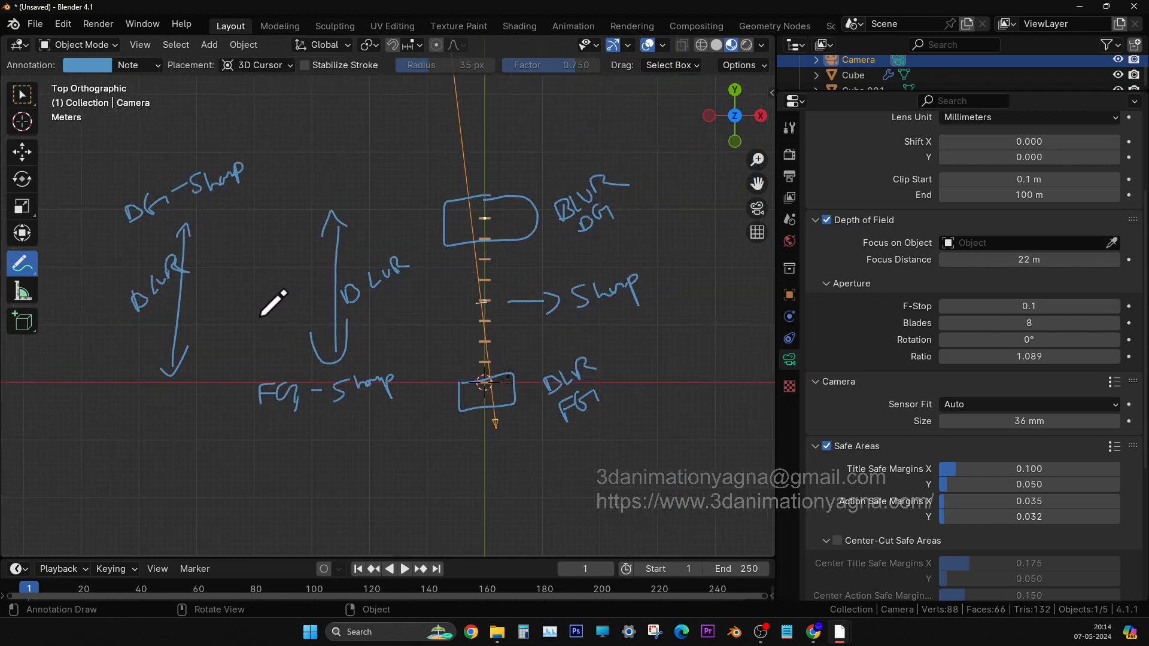
drag(251, 175, 295, 123)
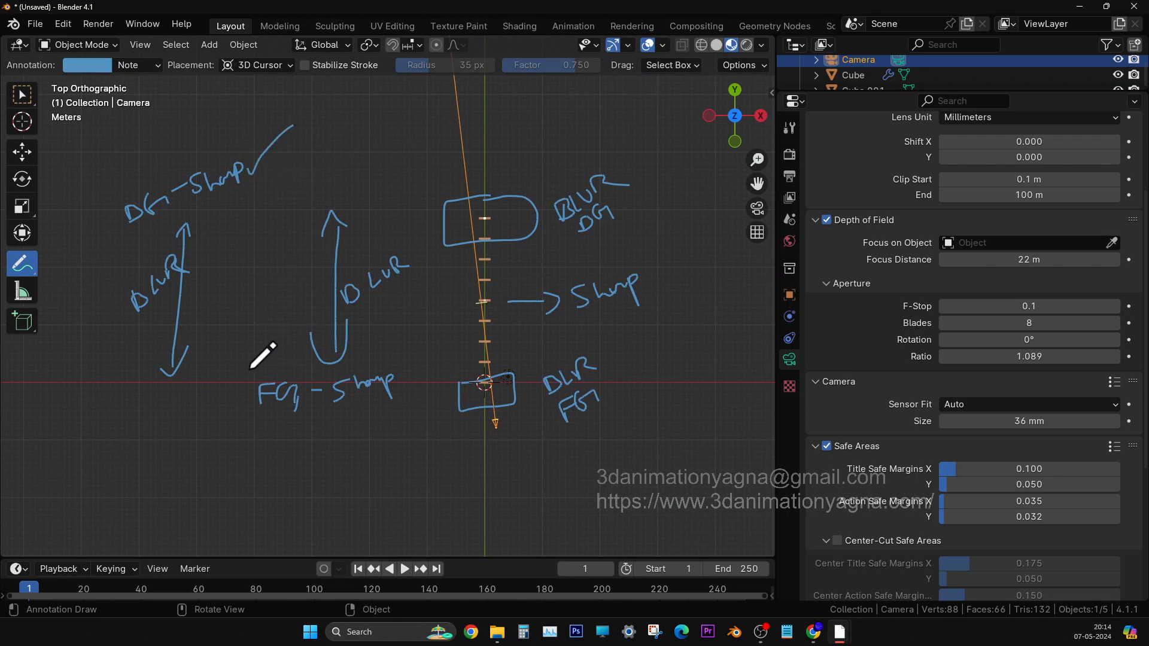
mouse_move(236, 407)
mouse_down()
mouse_move(241, 426)
mouse_move(286, 377)
mouse_up()
drag(649, 284, 700, 256)
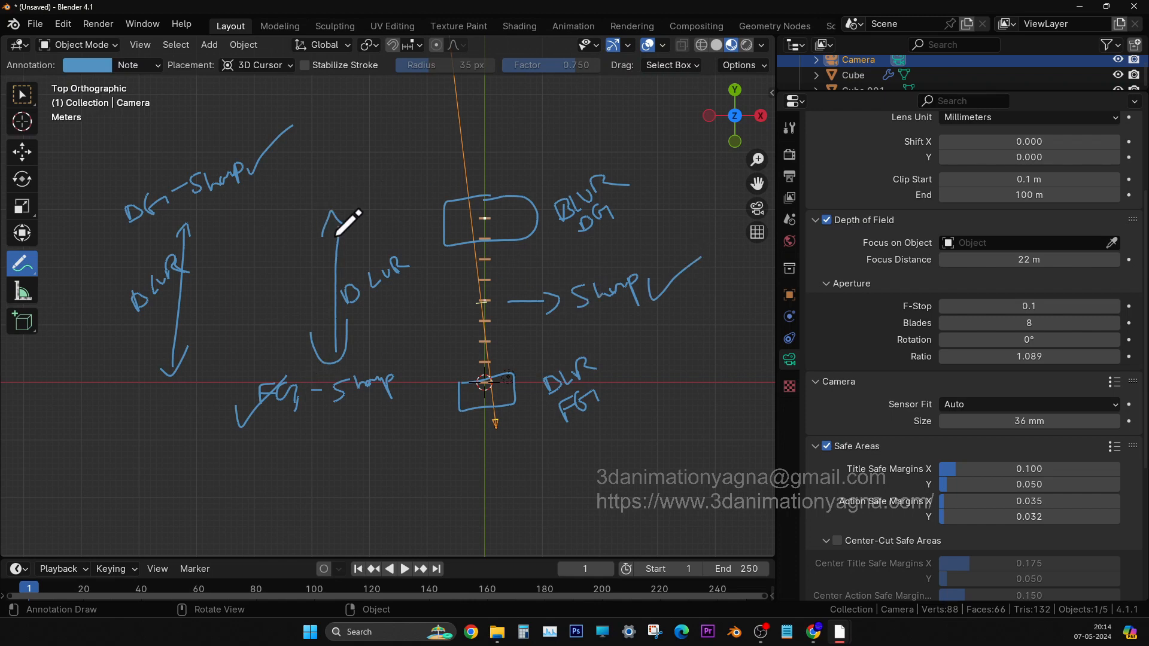
- Sketch a camera with a long distance line below the notes, adding three cross marks and a "B" under both end marks
scroll(431, 377, down, 7)
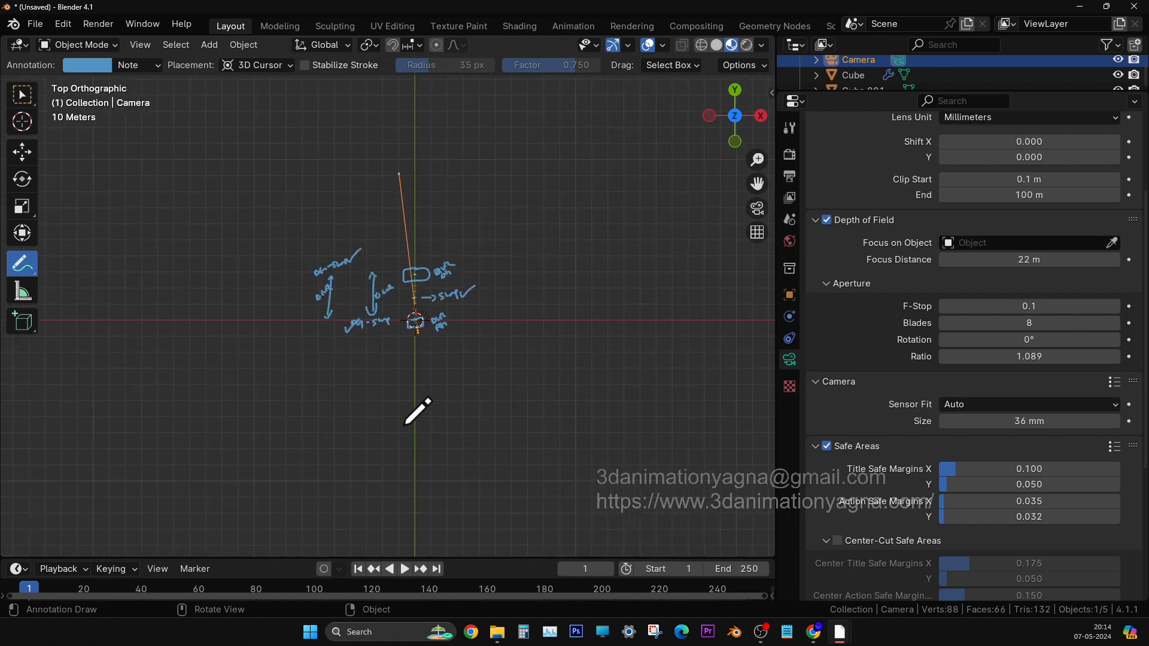
scroll(372, 366, up, 3)
shift+middle_drag(396, 354, 352, 380)
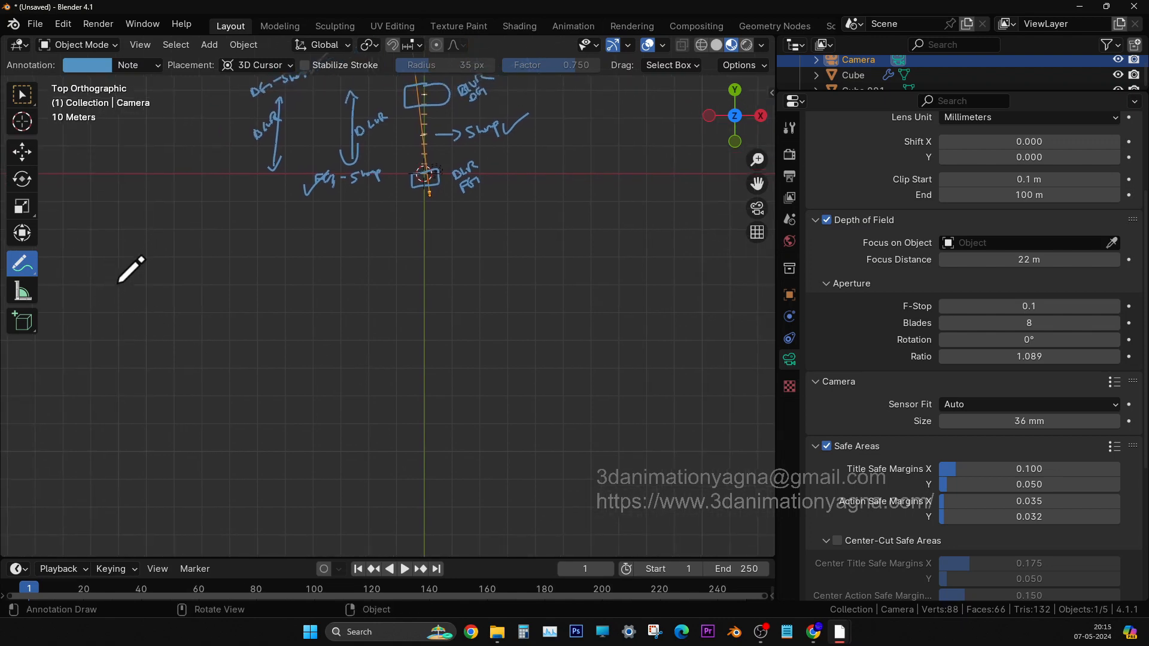
mouse_move(127, 271)
mouse_down()
mouse_move(120, 314)
mouse_move(137, 326)
mouse_move(89, 316)
mouse_move(103, 296)
mouse_move(135, 325)
mouse_move(223, 294)
mouse_move(753, 280)
mouse_up()
scroll(598, 325, down, 2)
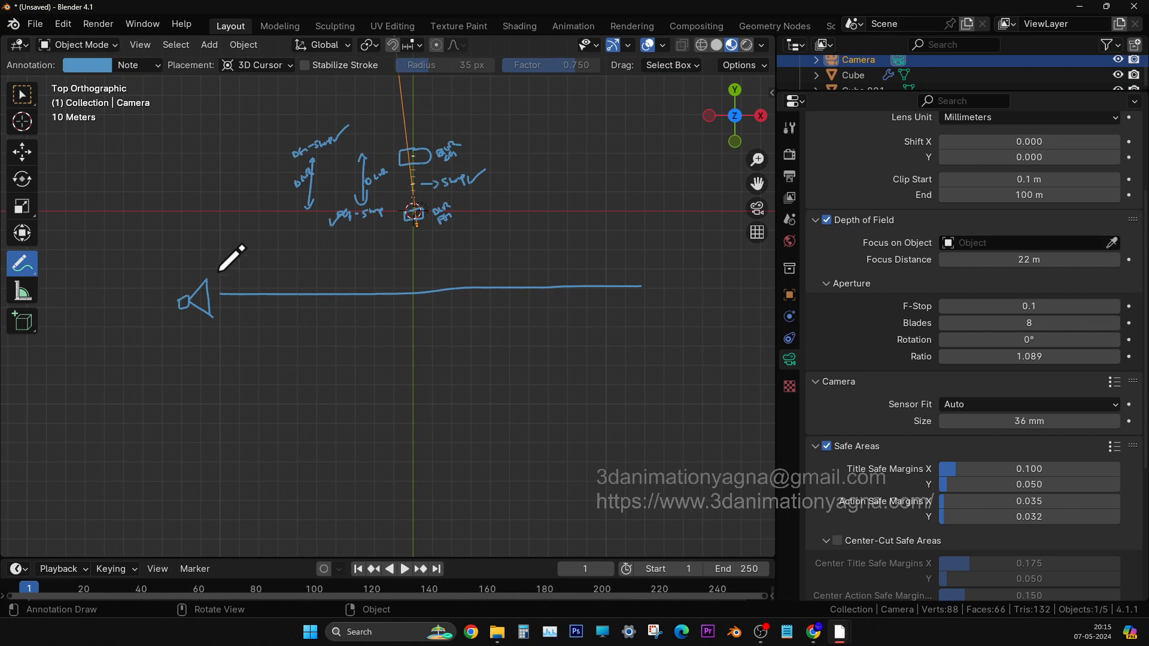
drag(217, 275, 219, 329)
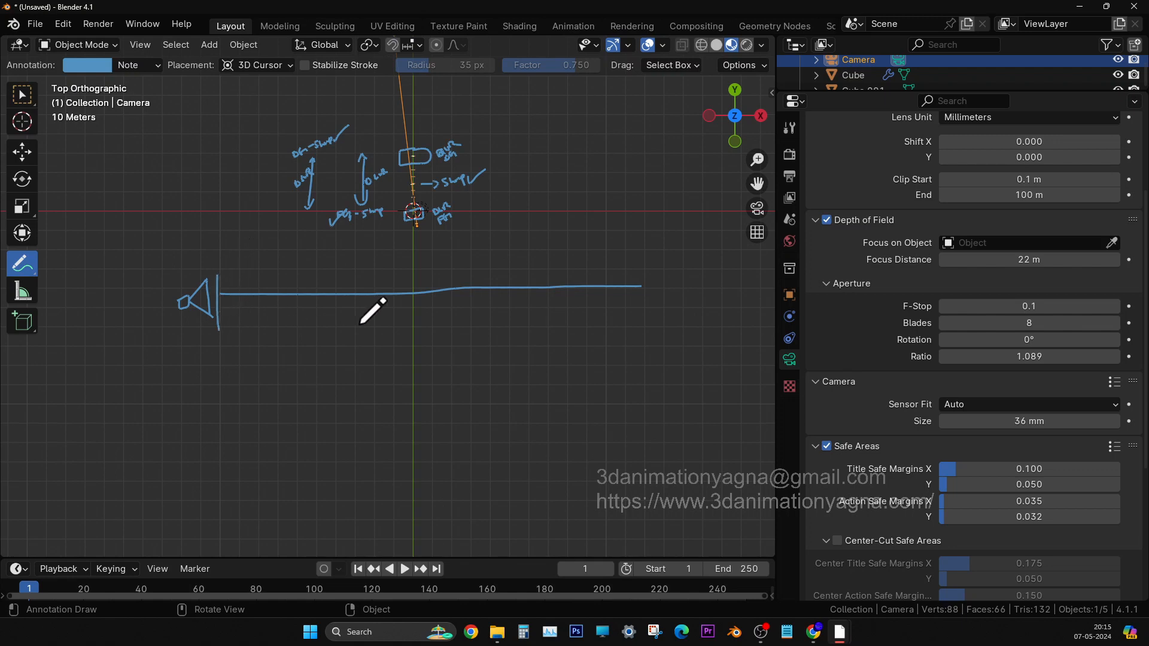
drag(410, 276, 410, 354)
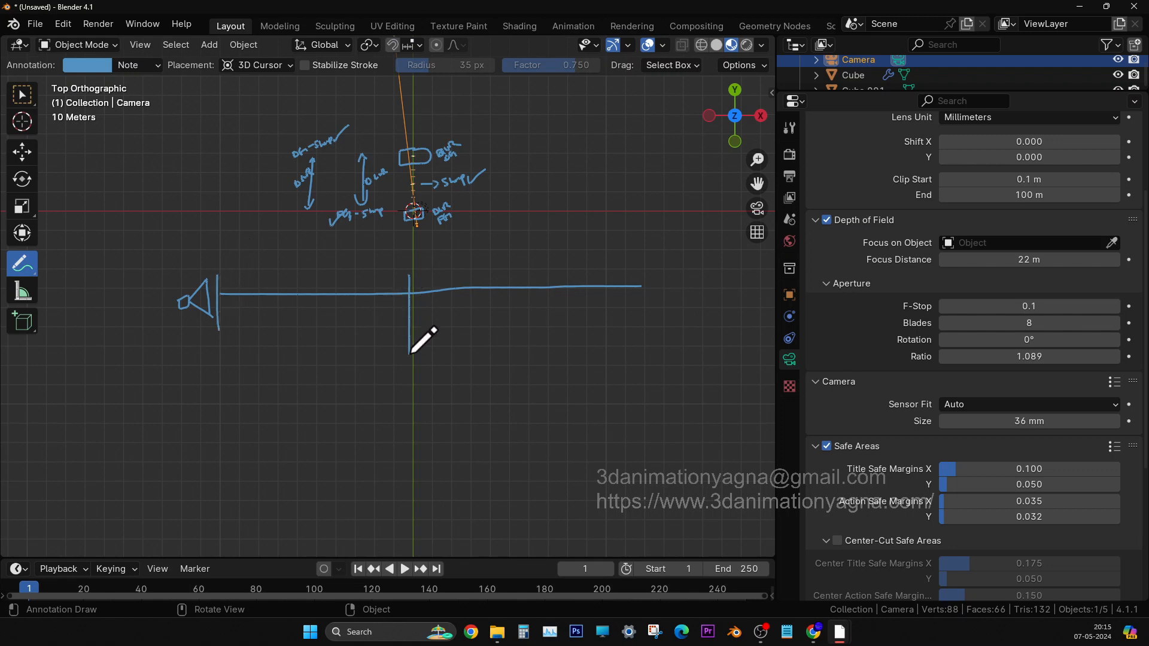
drag(637, 265, 644, 353)
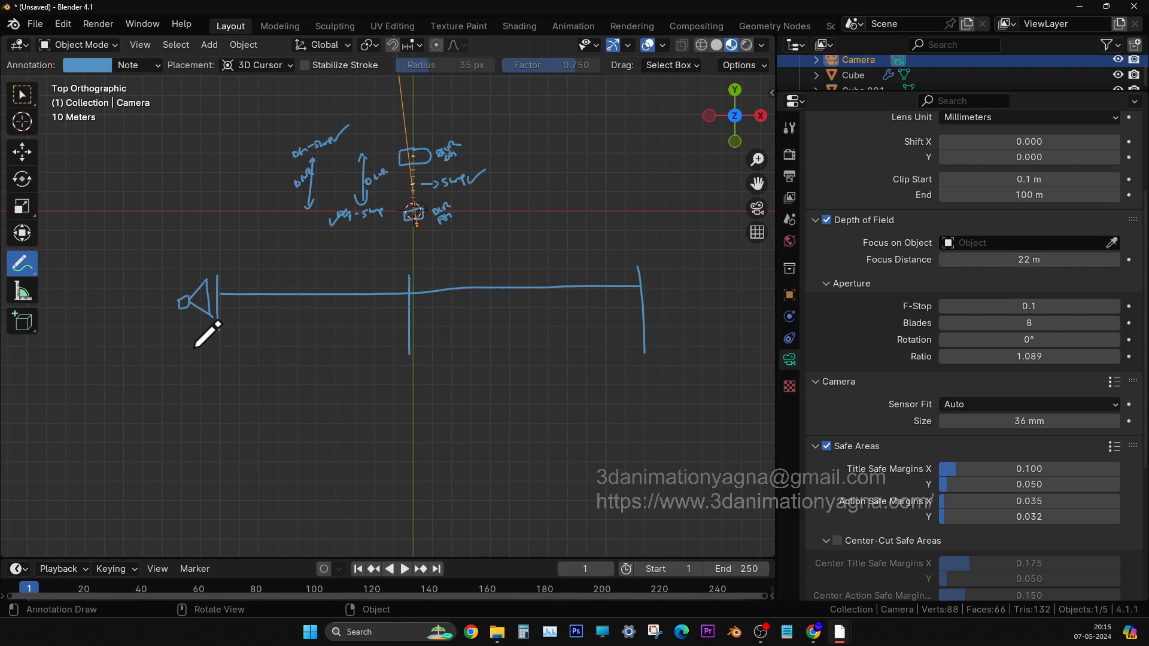
mouse_move(194, 347)
mouse_down()
mouse_move(229, 357)
mouse_move(210, 389)
mouse_up()
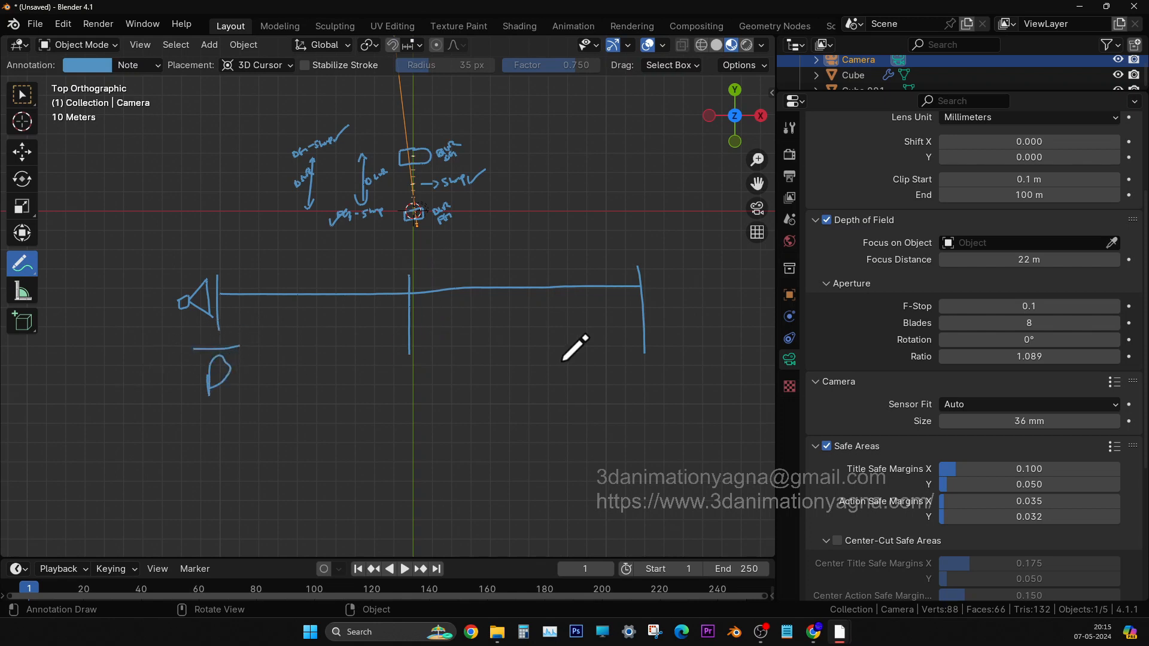
mouse_move(618, 371)
mouse_down()
mouse_move(676, 356)
mouse_move(633, 386)
mouse_move(649, 377)
mouse_move(637, 401)
mouse_up()
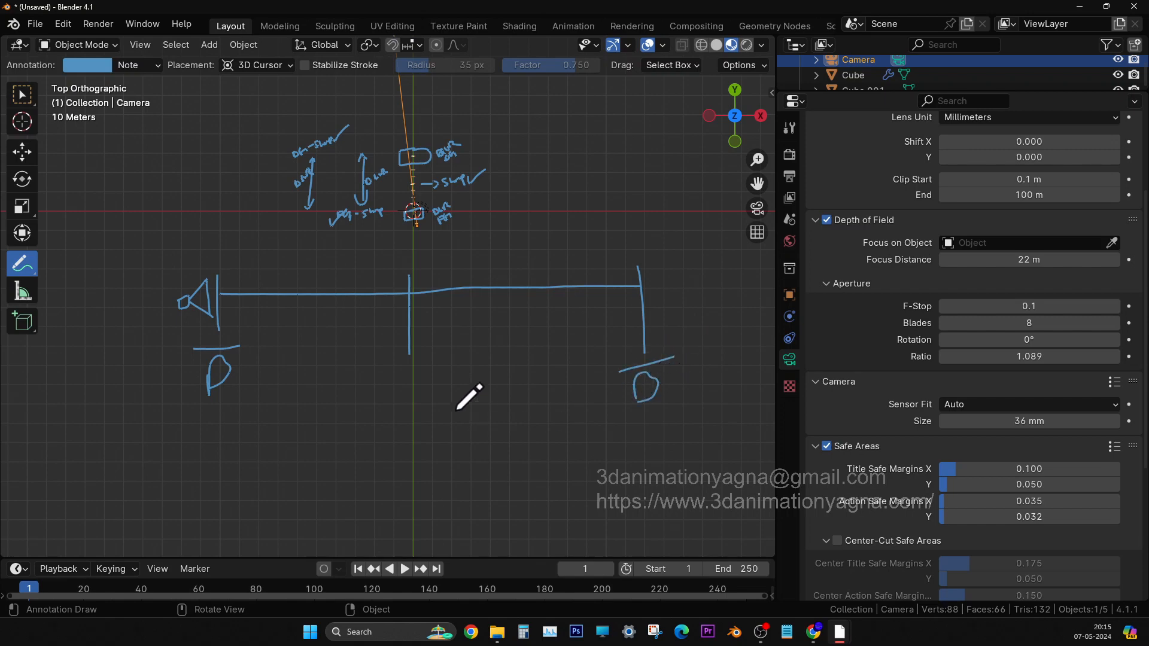
- Erase all the blue annotation sketches and notes with the annotation eraser and return to the Move tool
mouse_move(457, 409)
middle_down()
mouse_move(485, 425)
mouse_move(548, 376)
mouse_move(479, 336)
middle_up()
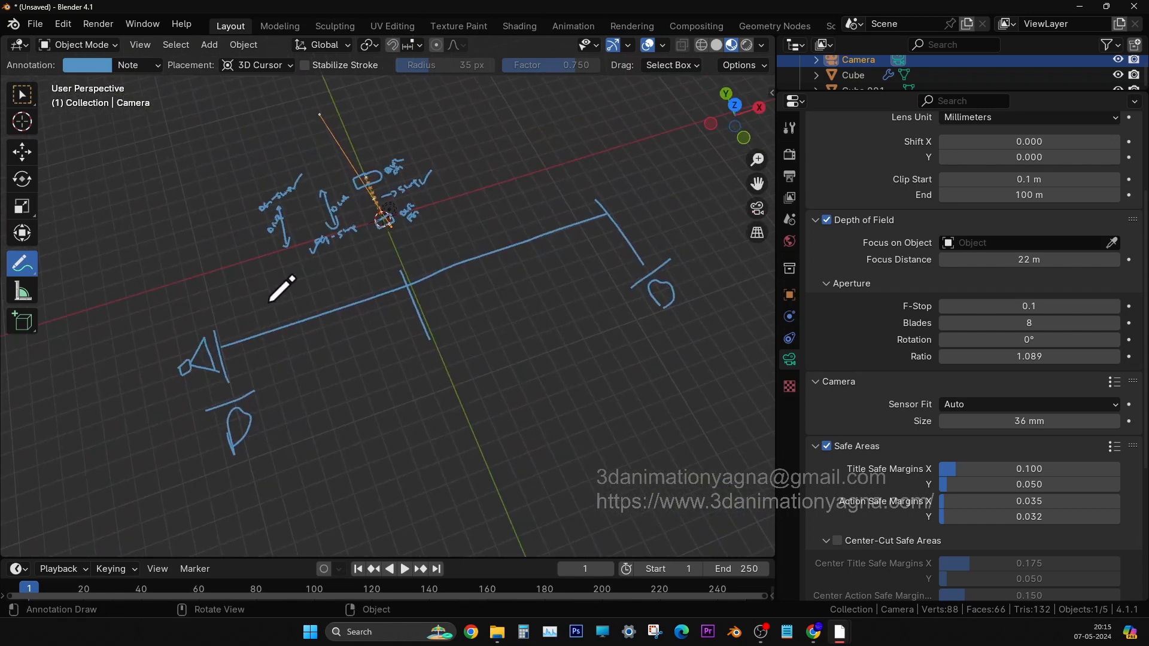
key(KP_0)
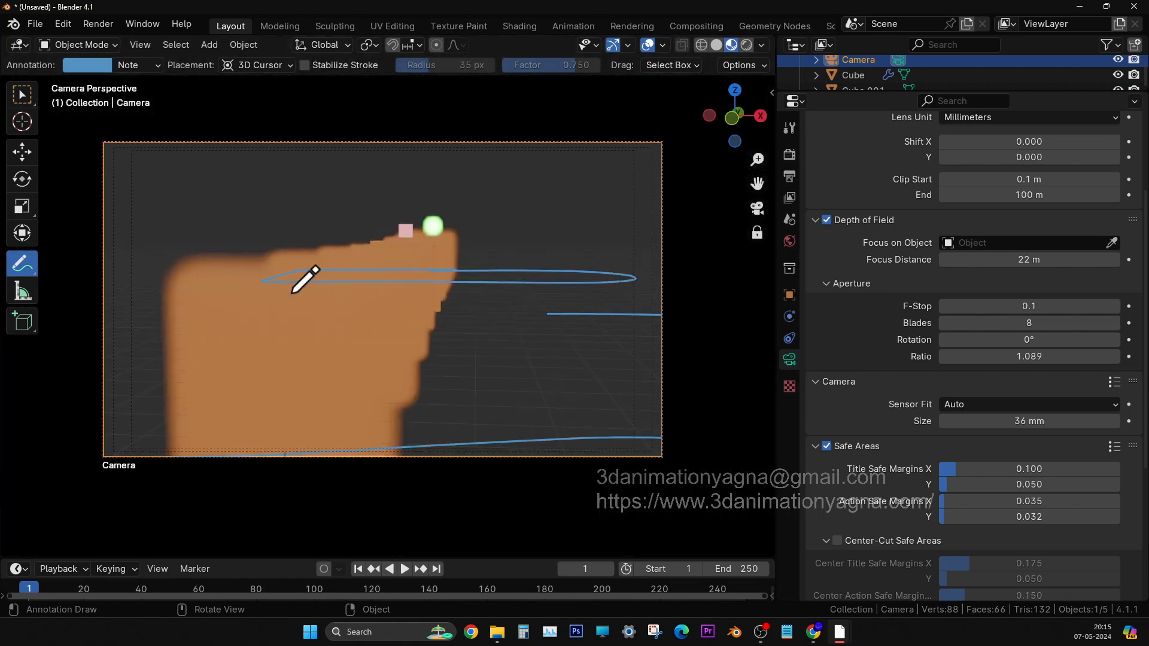
key(KP_0)
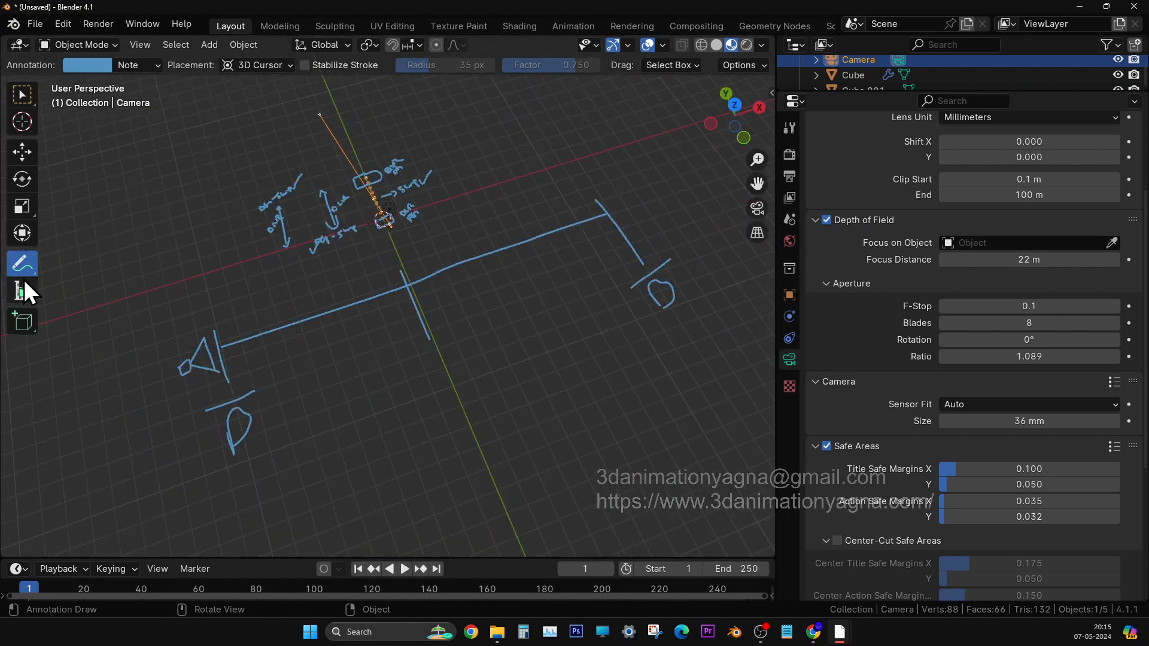
drag(23, 275, 106, 362)
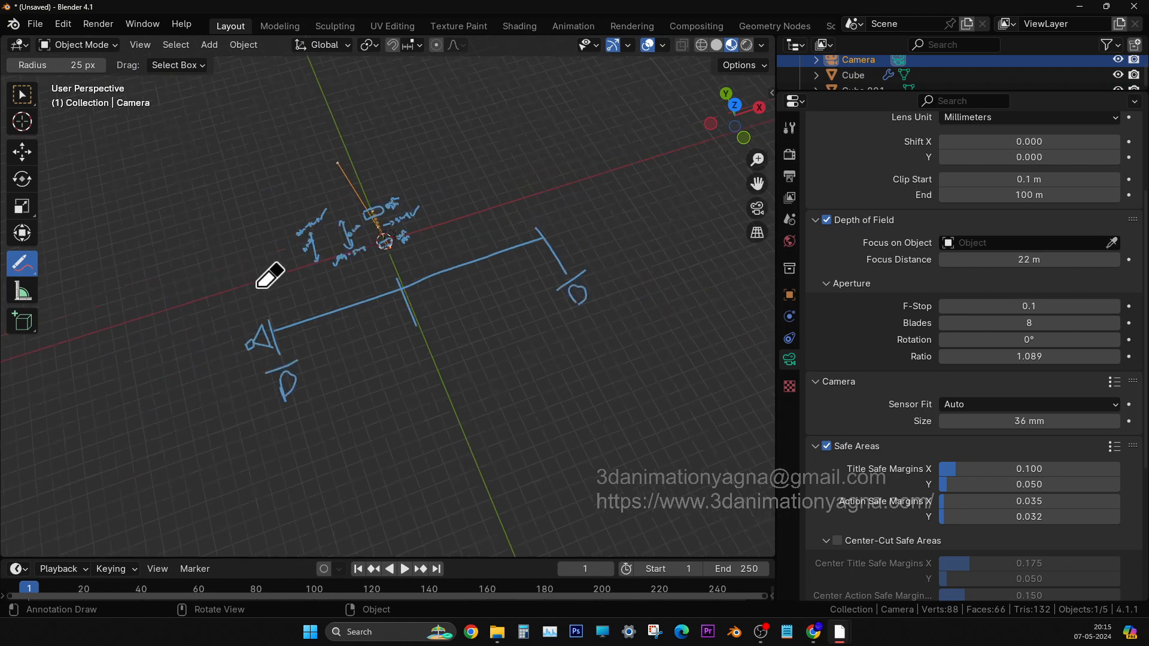
scroll(318, 309, up, 2)
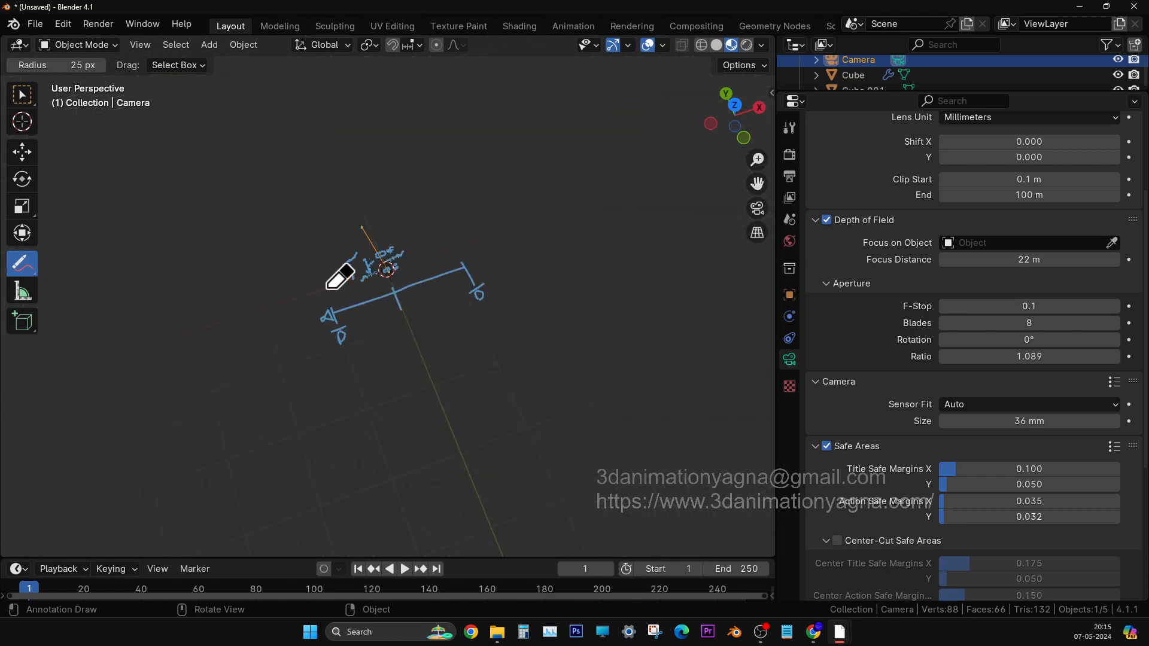
mouse_move(327, 290)
mouse_down()
mouse_move(354, 294)
mouse_move(391, 245)
mouse_move(355, 325)
mouse_move(461, 287)
mouse_move(359, 366)
mouse_up()
drag(17, 266, 75, 269)
click(23, 153)
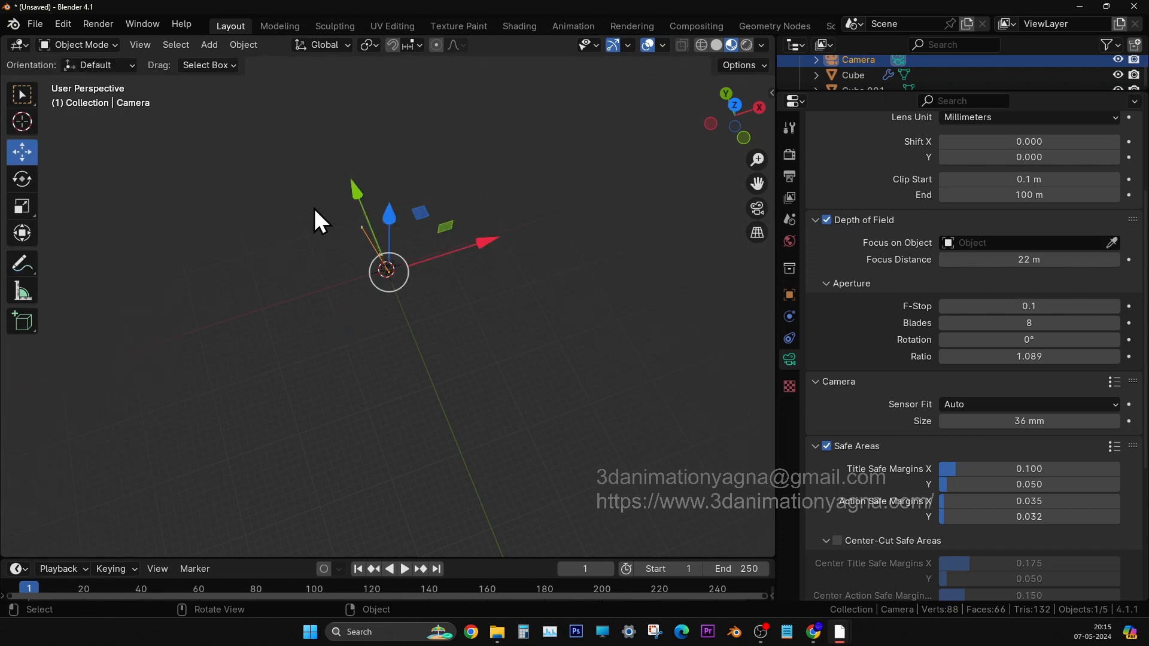
- Examine the slab row in top view and compare its foreground and background blur through the camera
key(KP_0)
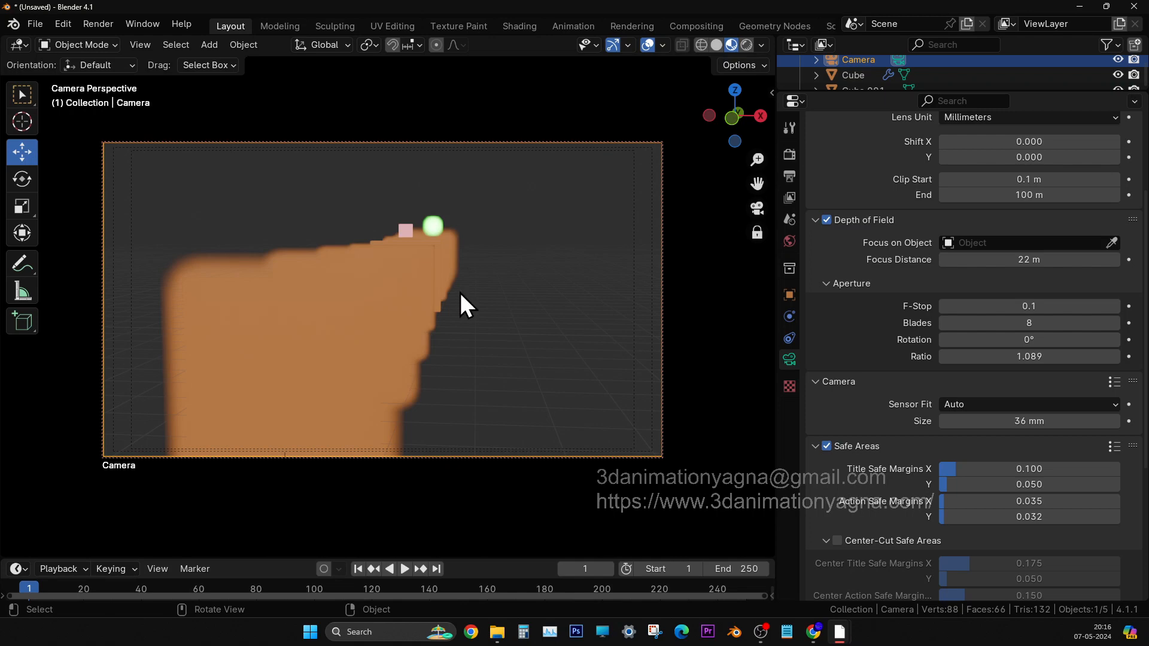
key(KP_0)
scroll(460, 293, up, 9)
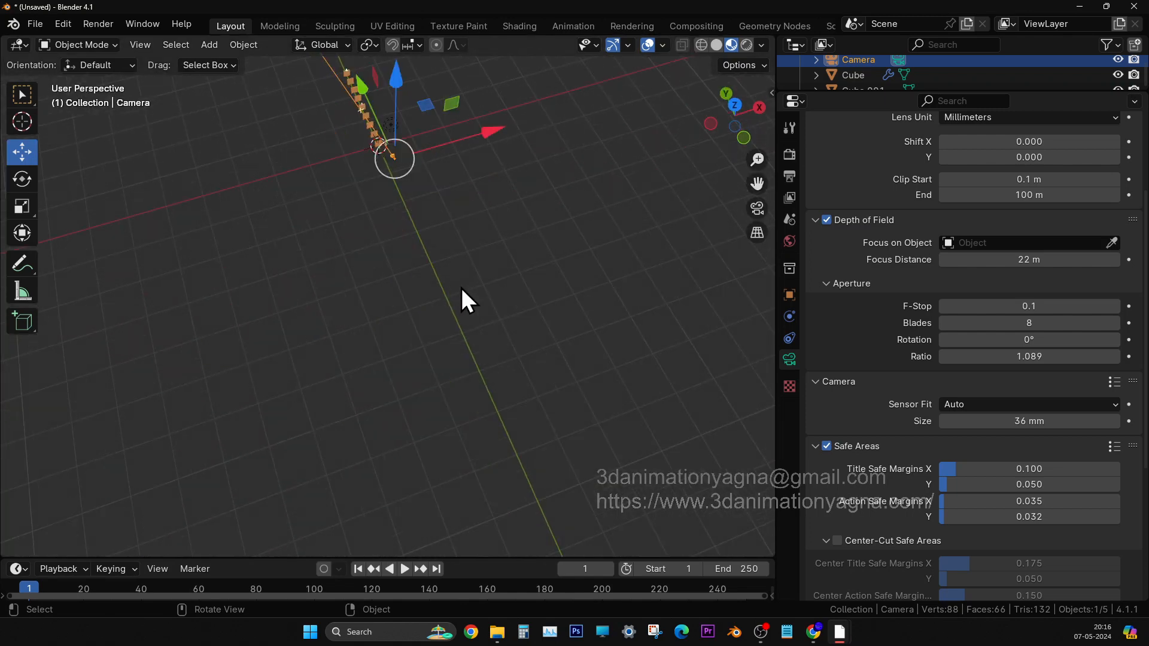
key(KP_7)
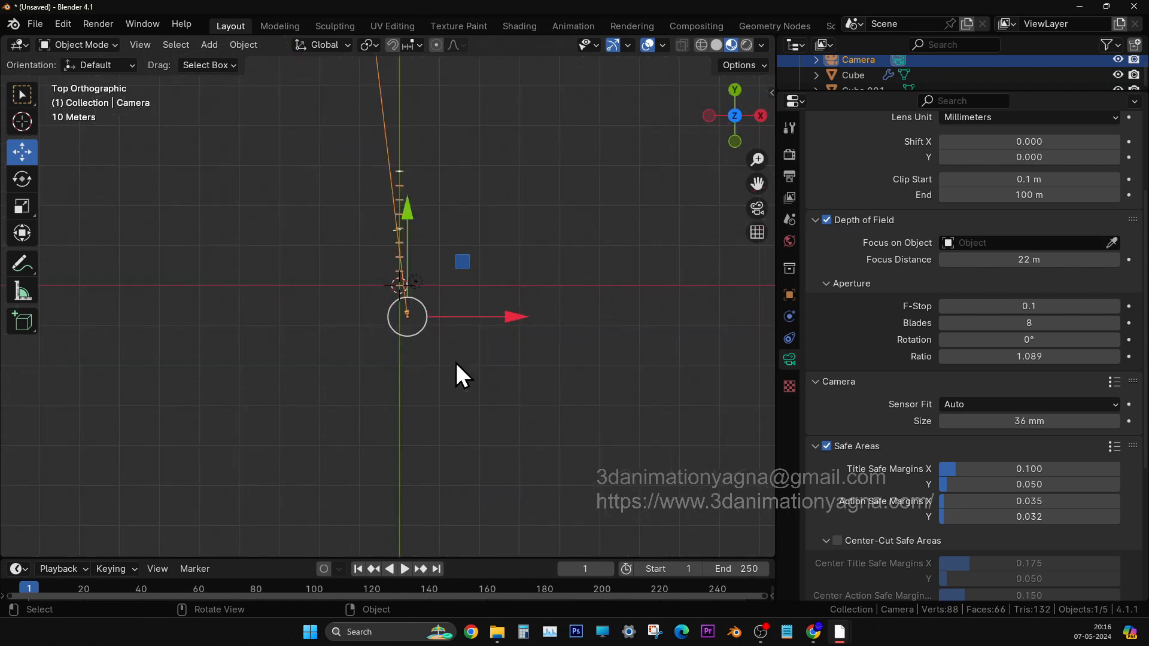
scroll(459, 360, up, 4)
shift+middle_drag(503, 341, 478, 450)
scroll(436, 321, up, 4)
scroll(429, 303, down, 1)
scroll(431, 301, down, 3)
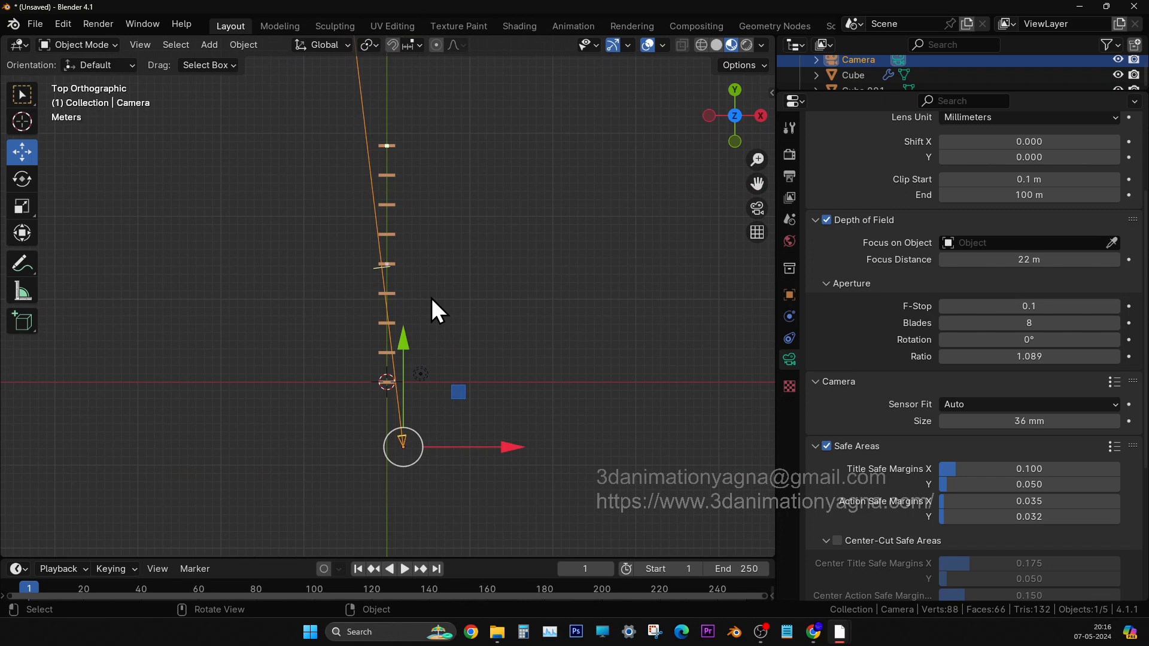
key(KP_0)
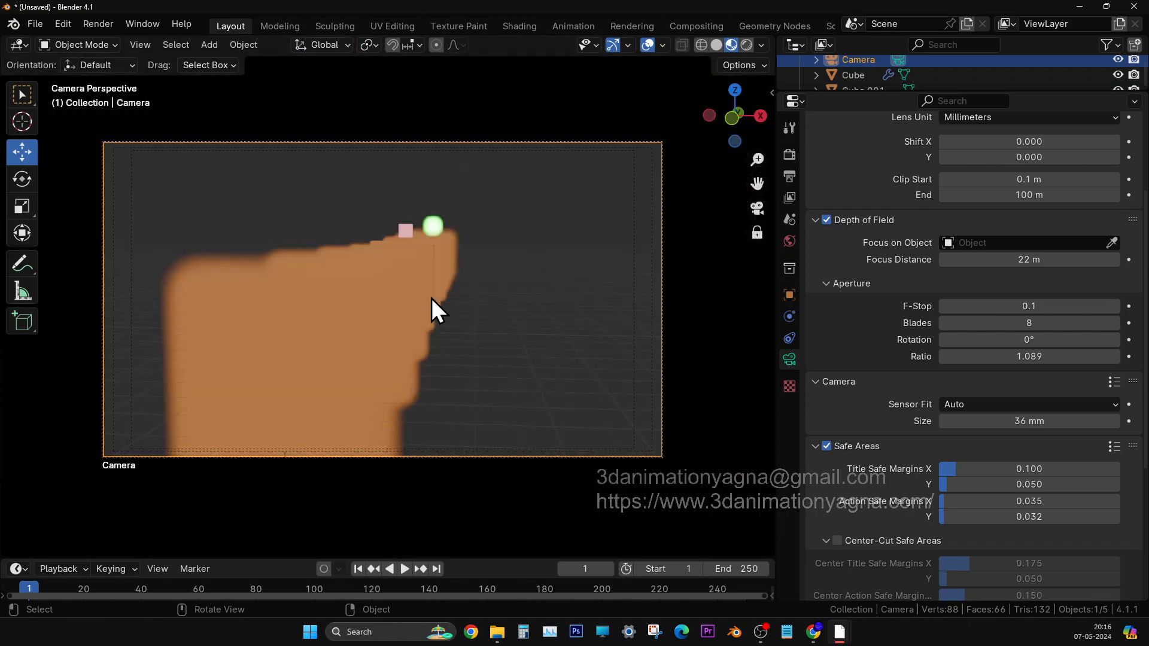
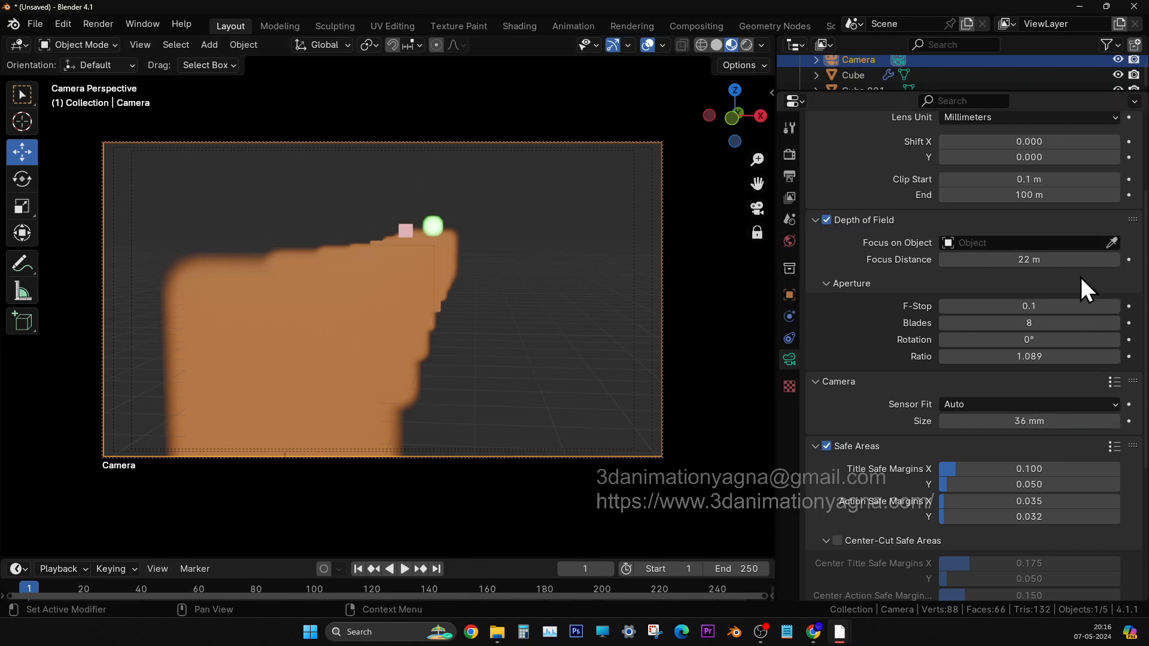
- Try Cube, Cube.001 and Cube.002 in turn as the camera's depth of field focus object, and clear the focus object
click(1010, 243)
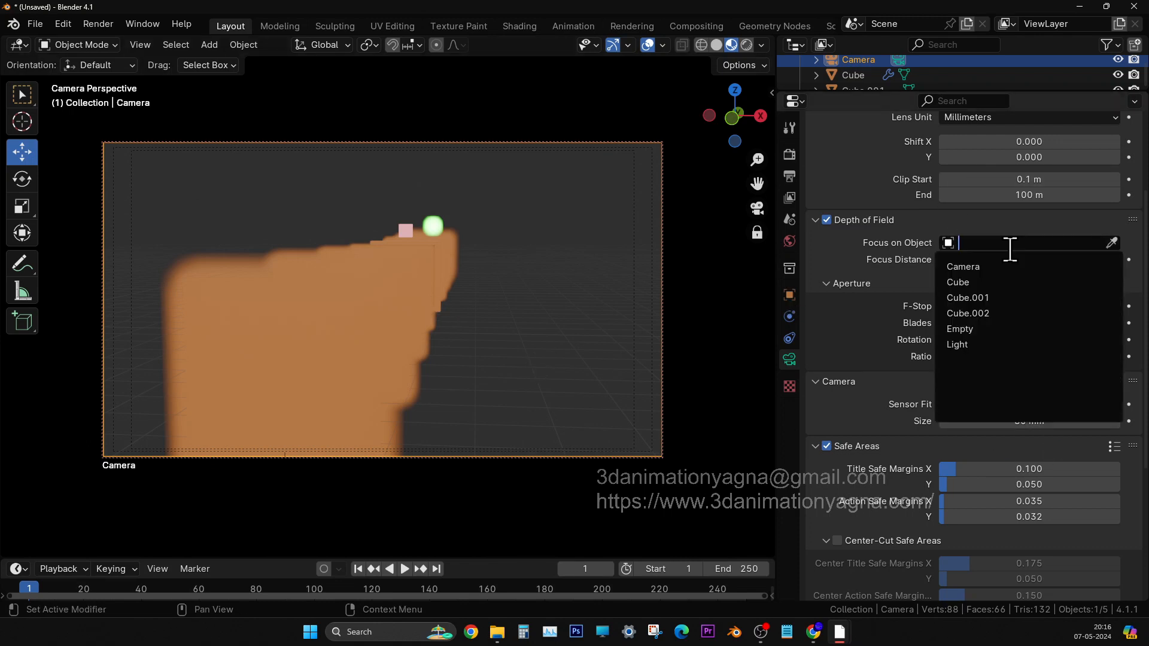
click(996, 287)
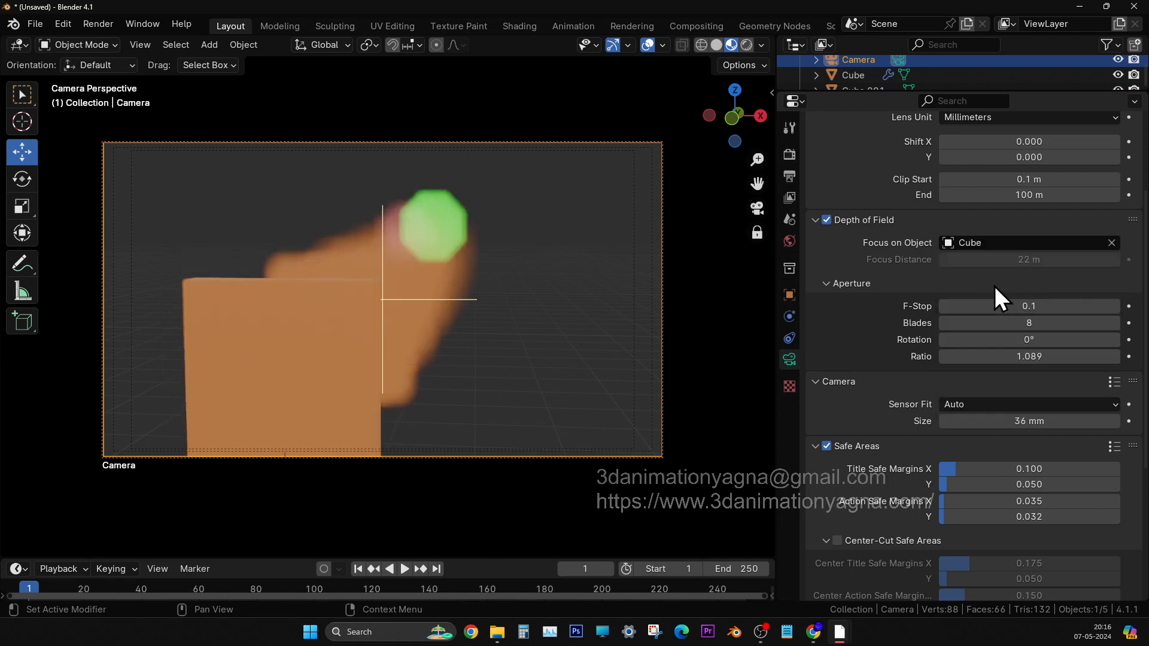
click(992, 244)
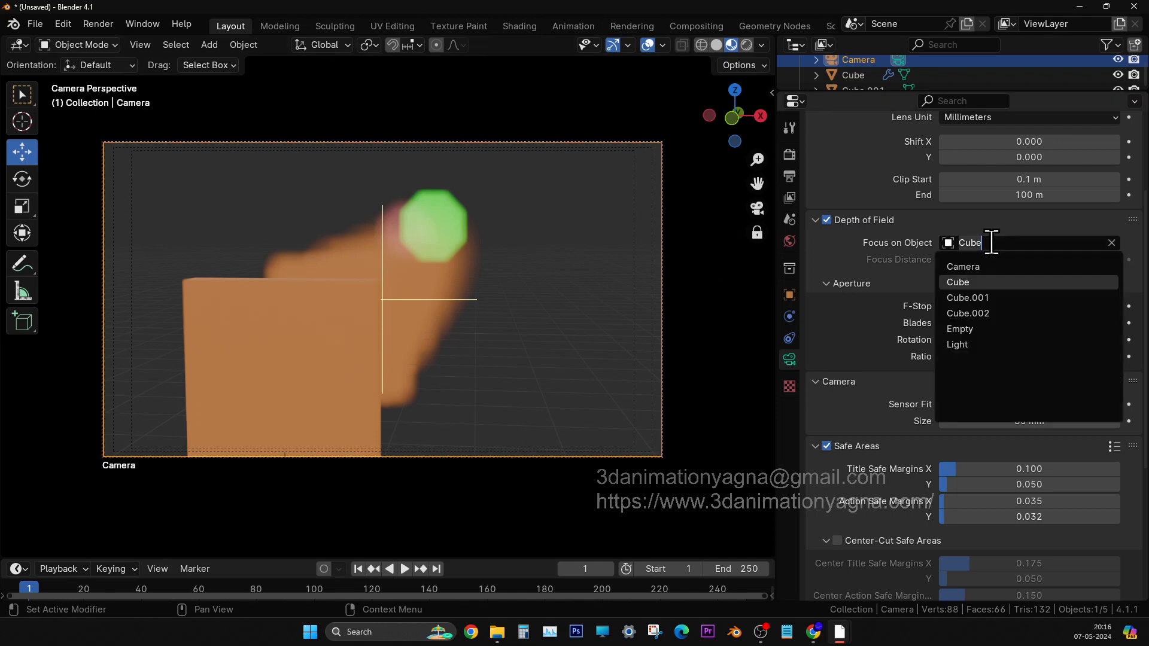
click(988, 297)
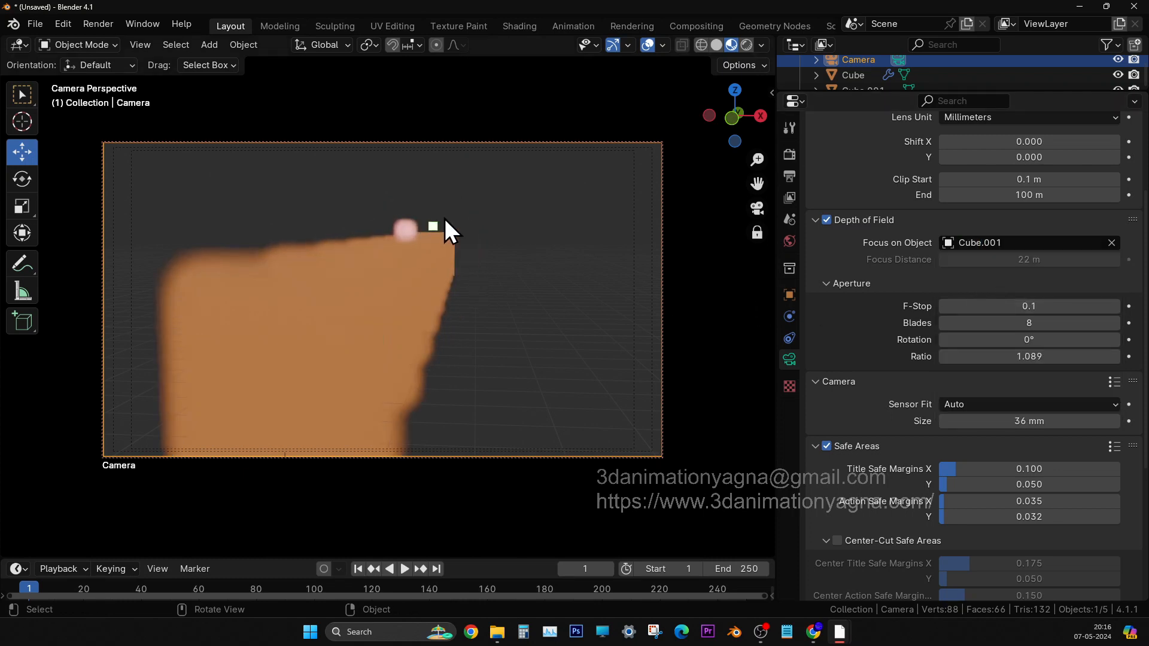
click(993, 245)
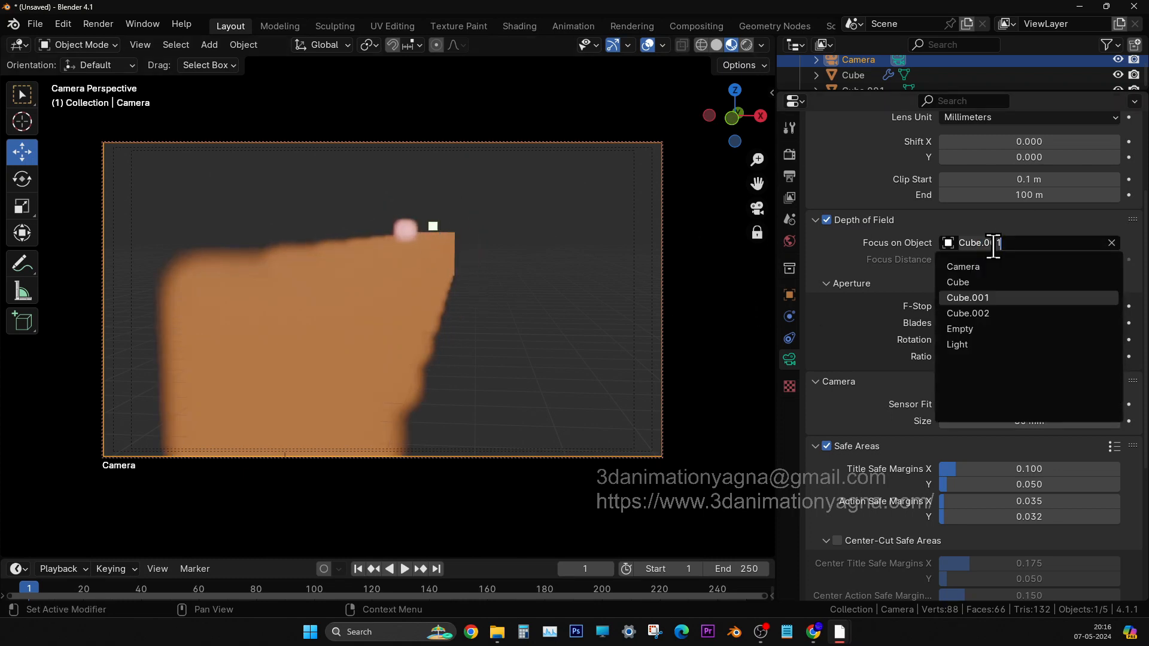
click(975, 313)
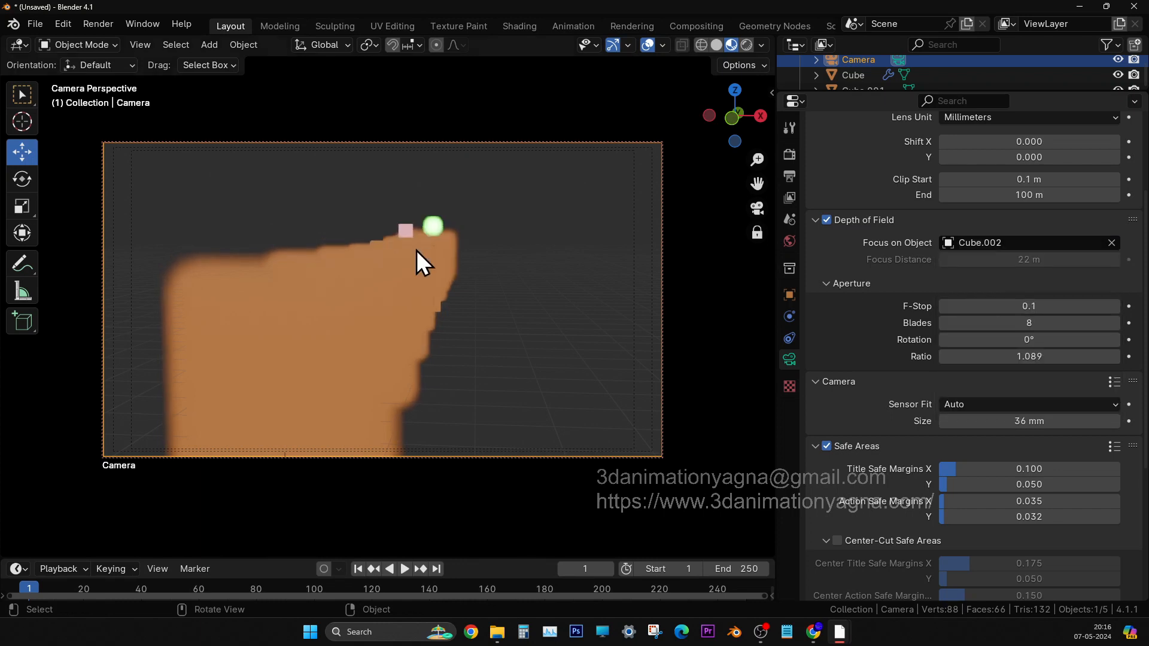
click(971, 242)
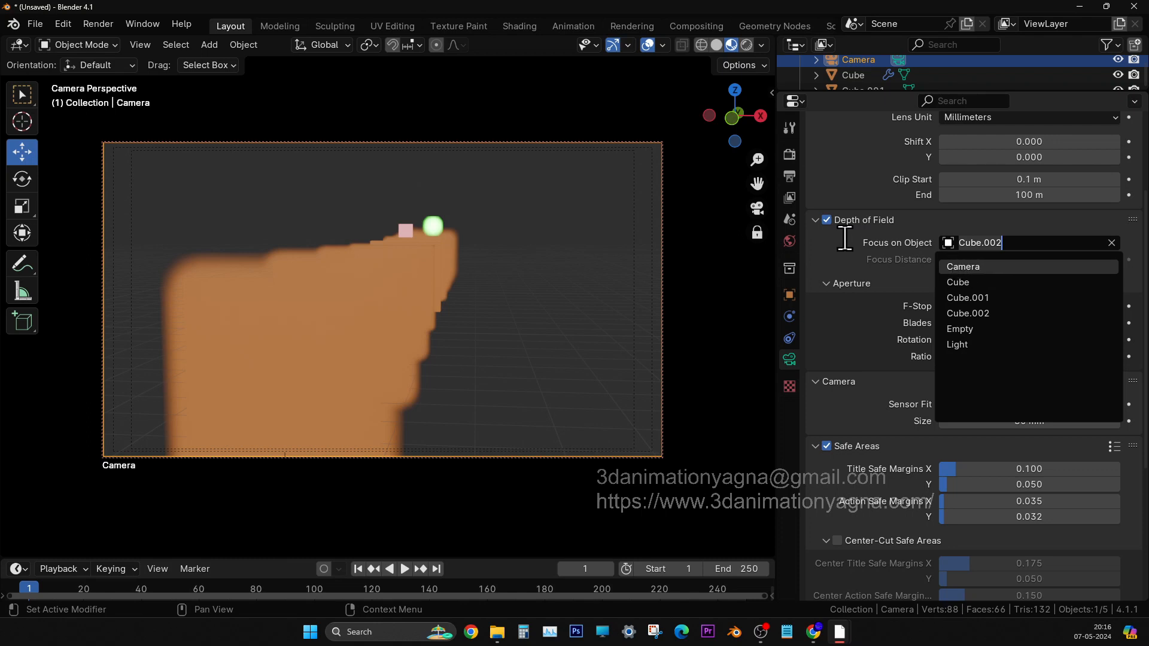
click(600, 110)
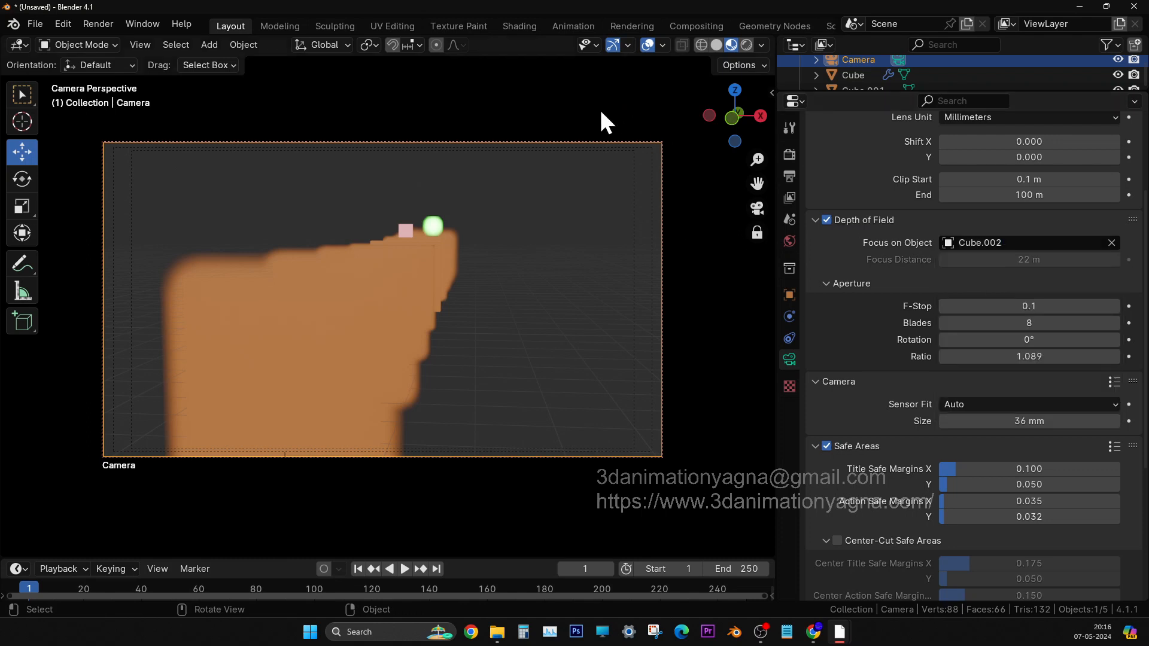
click(1111, 242)
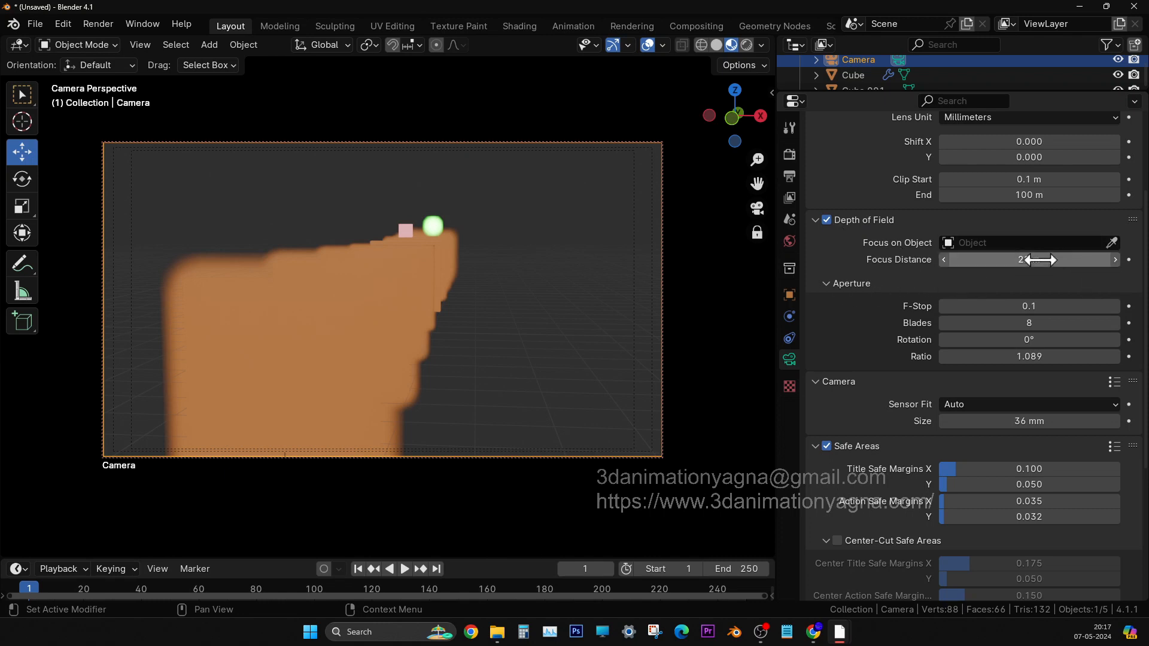
- Deselect the camera and switch the viewport to wireframe shading
click(522, 291)
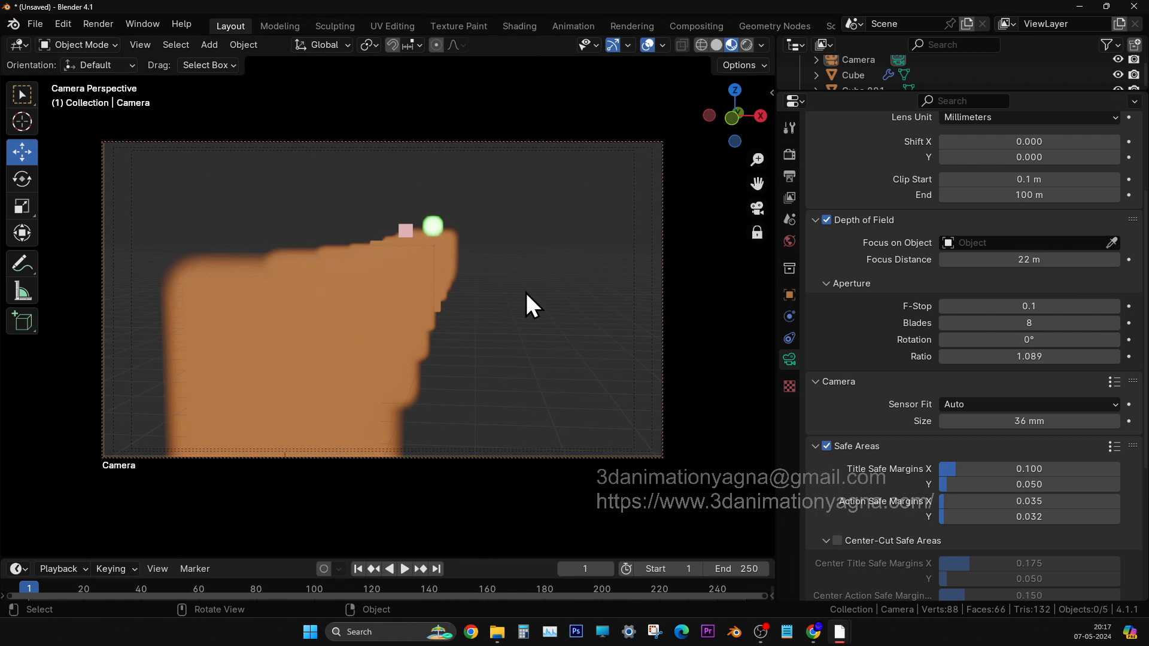
key(z)
click(441, 299)
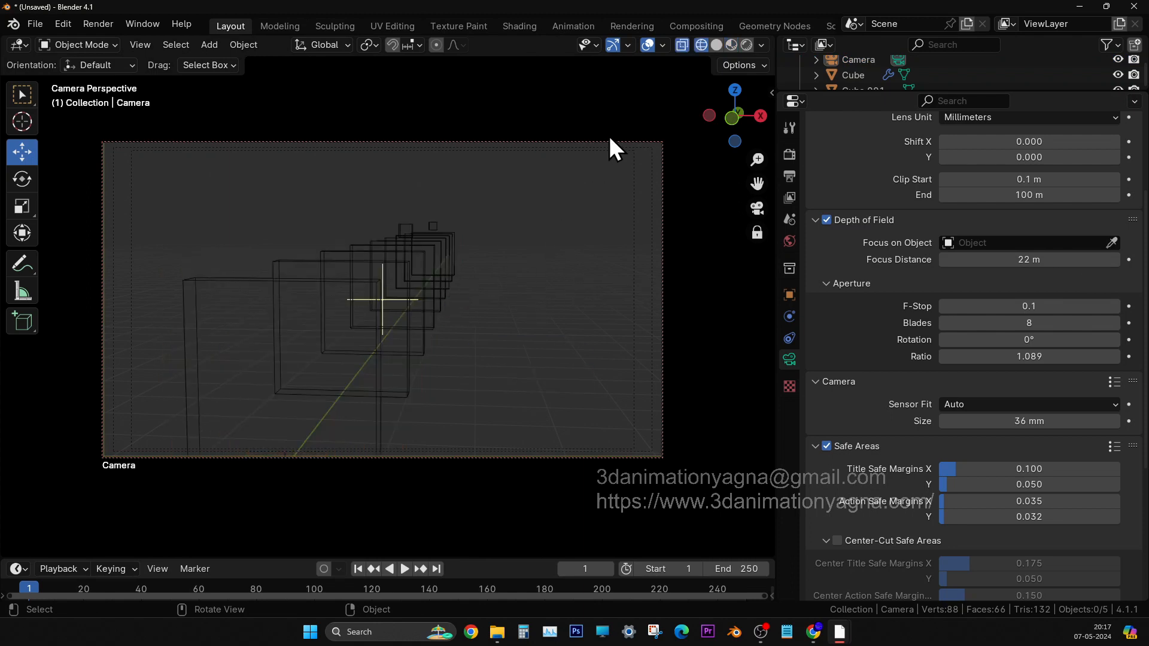
- Minimize the demo scene and bring up the other Blender window with house_v3_applyTexture.blend
click(1080, 6)
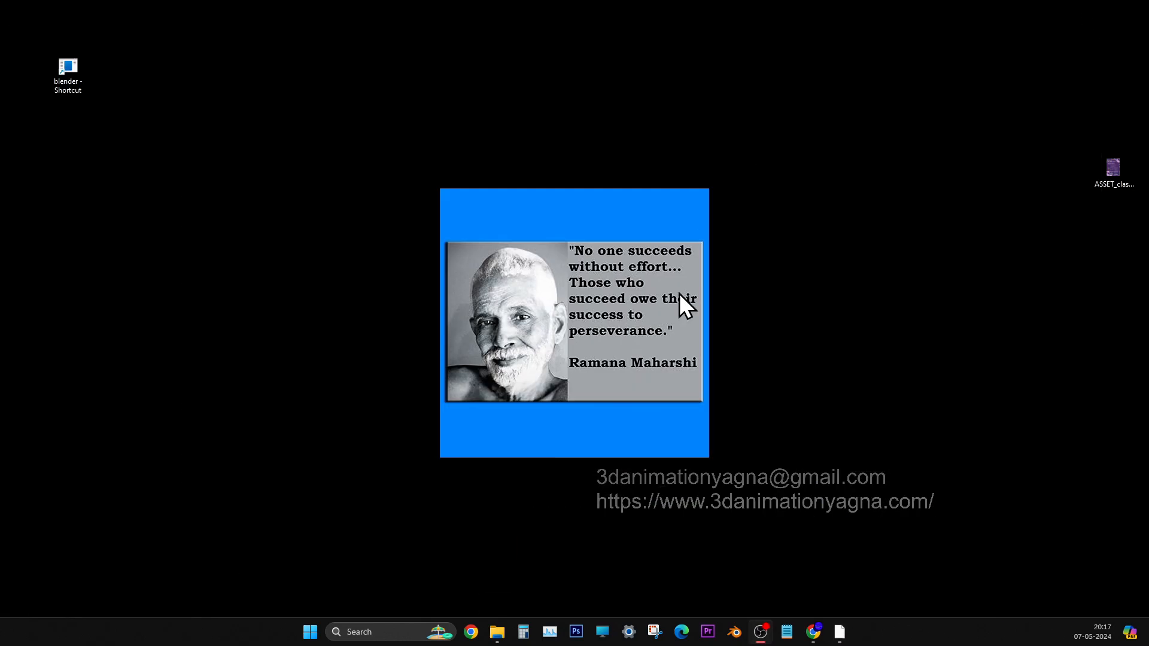
mouse_move(815, 629)
click(759, 575)
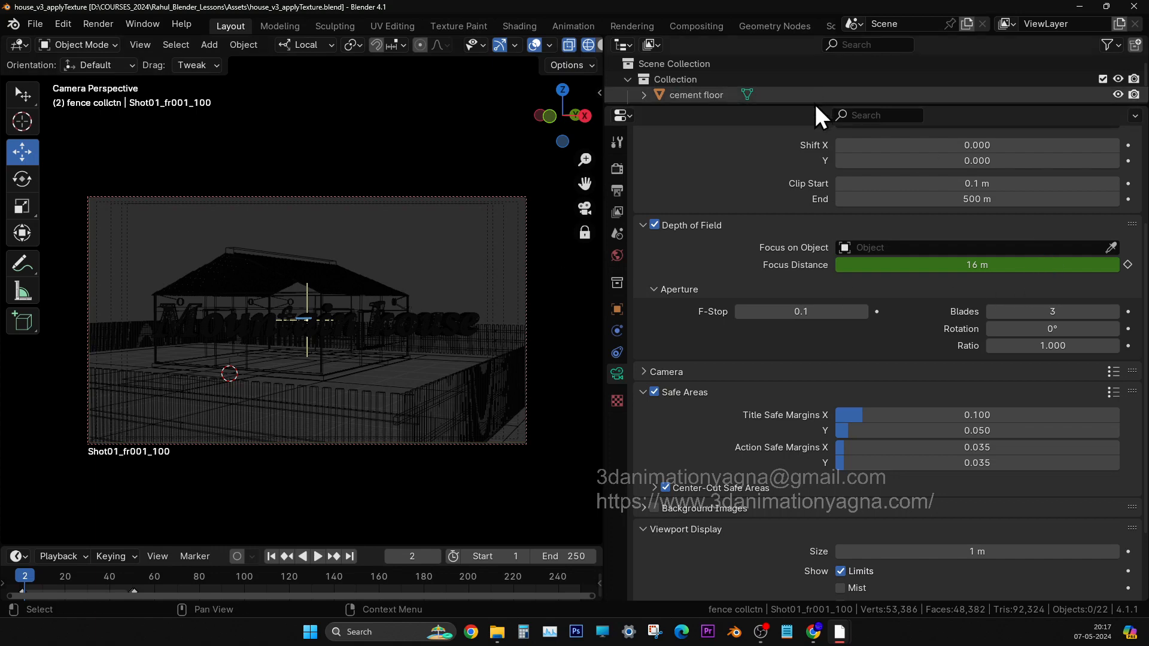
- Select the Shot01_fr001_100 camera among the house scene's objects
drag(814, 108, 778, 209)
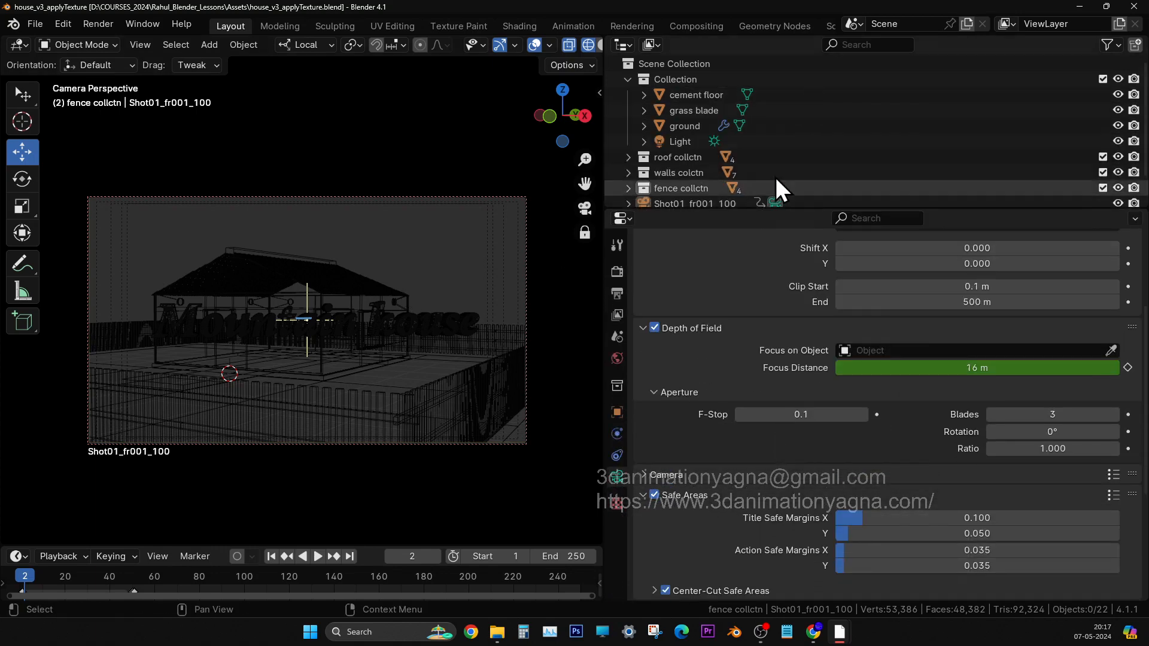
click(685, 95)
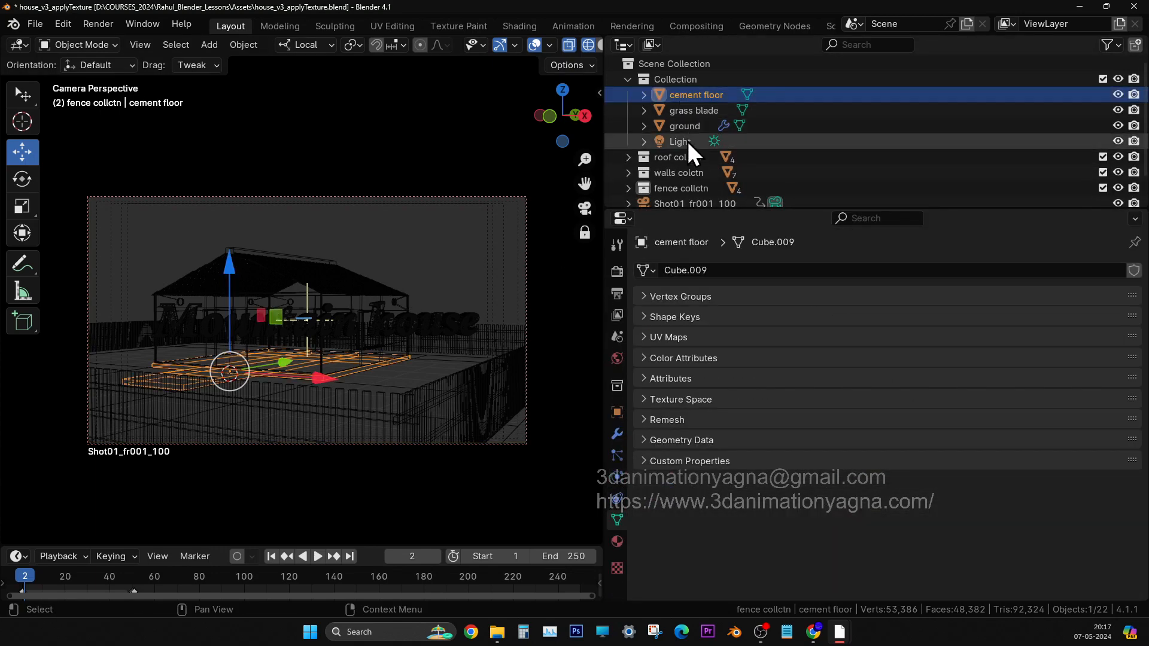
scroll(684, 181, down, 2)
click(681, 177)
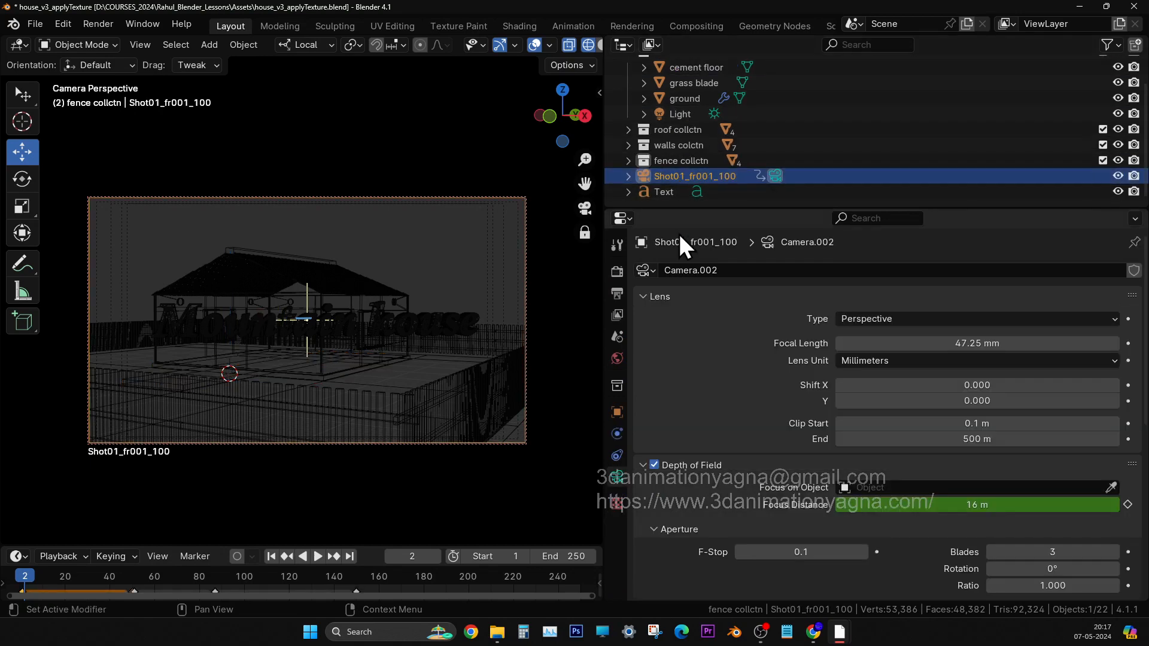
- Check which cameras are available as the scene's active camera in the scene properties
drag(687, 208, 687, 63)
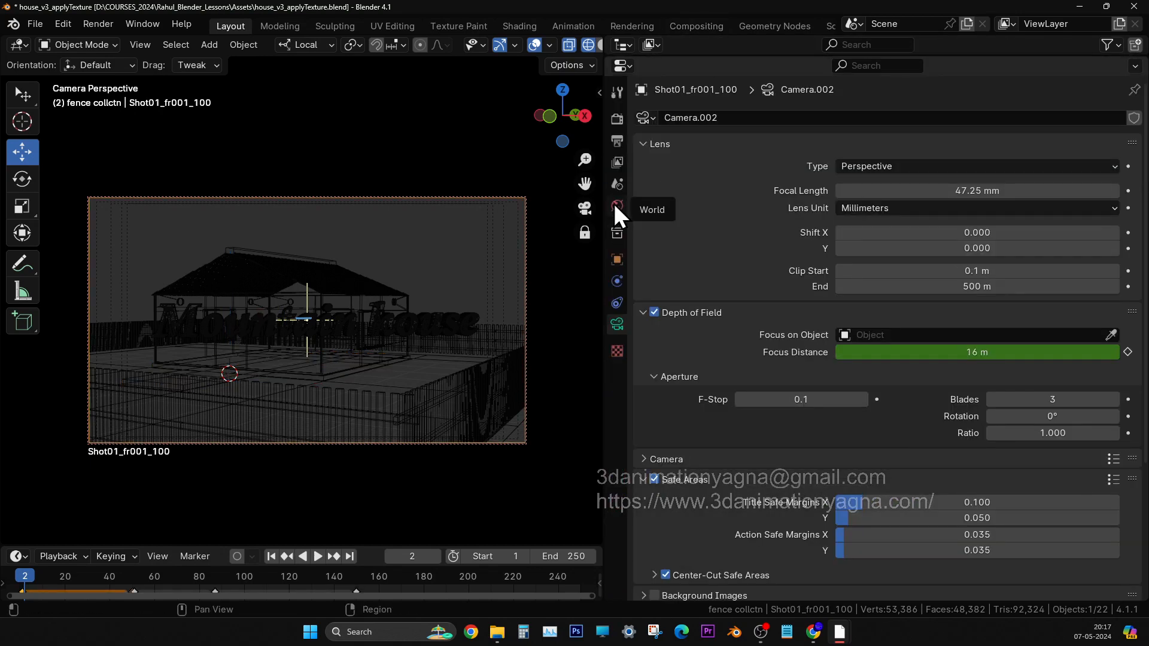
click(619, 182)
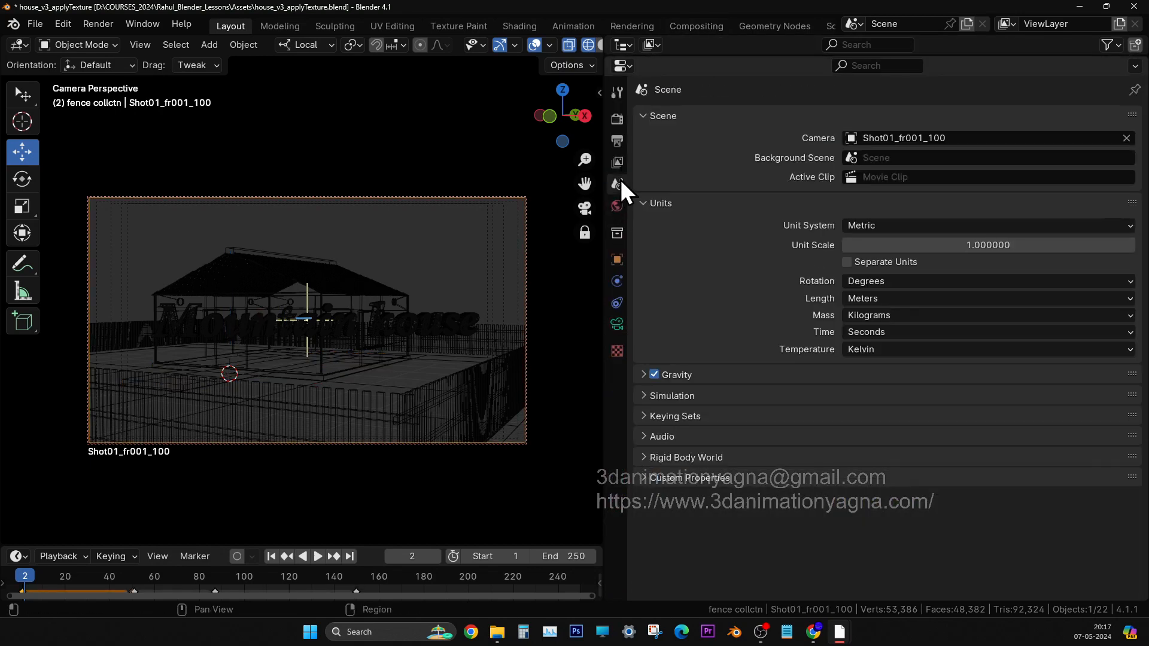
click(989, 136)
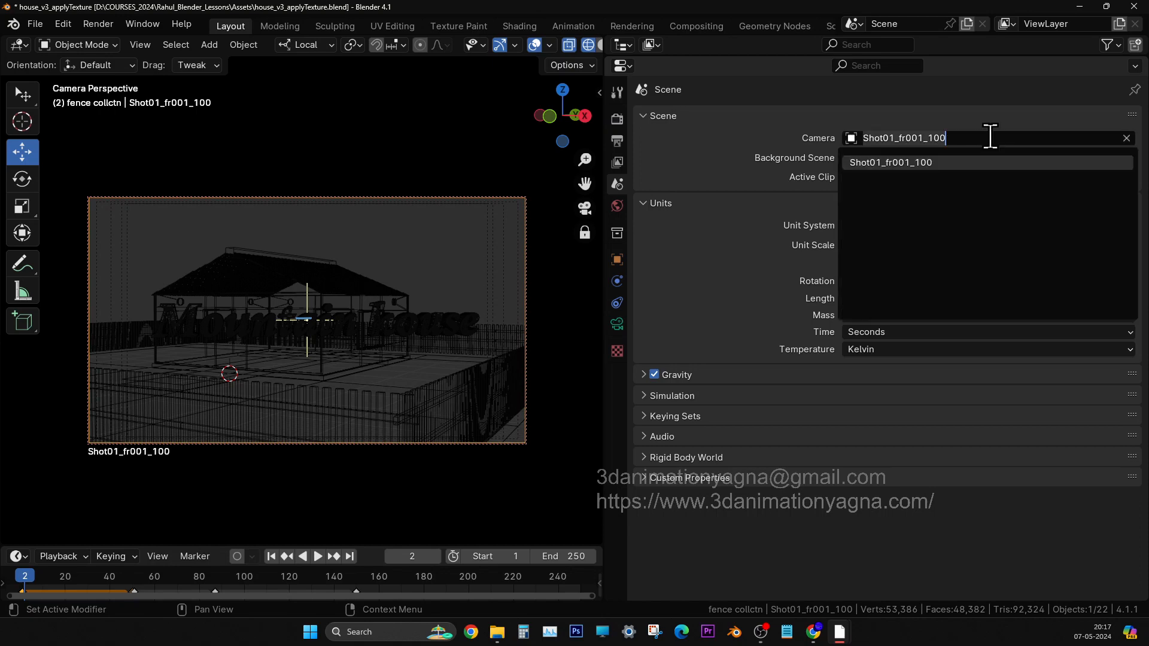
click(953, 103)
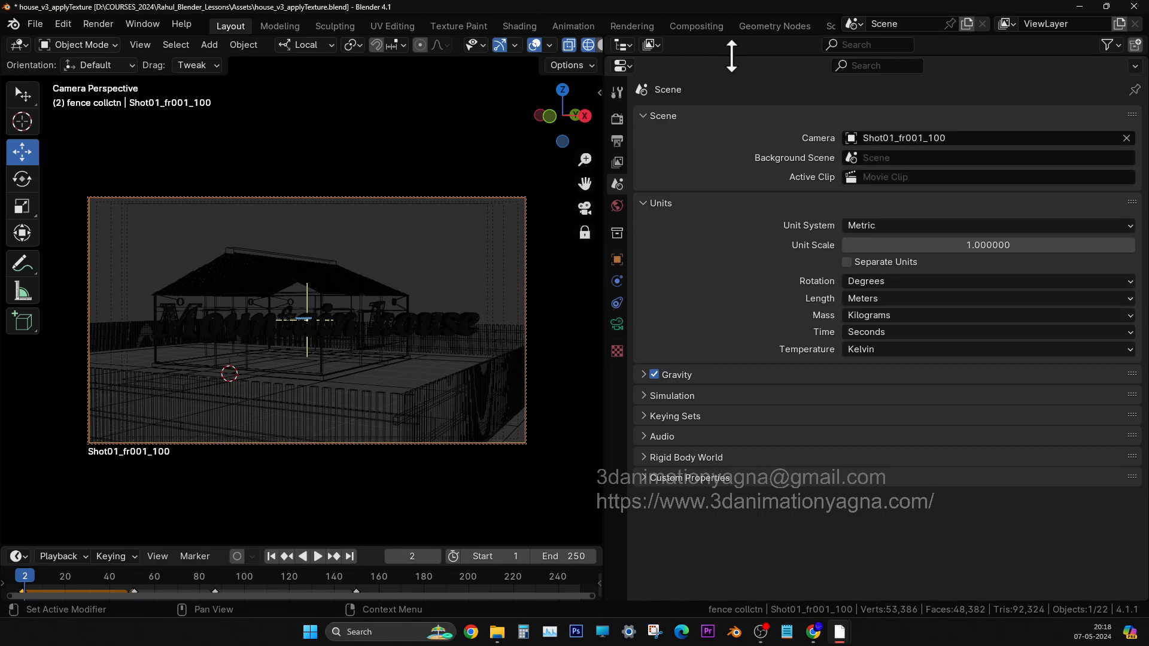
- Duplicate the Shot01_fr001_100 camera in place and orbit the active camera to an elevated, angled view of the house
drag(732, 56, 753, 349)
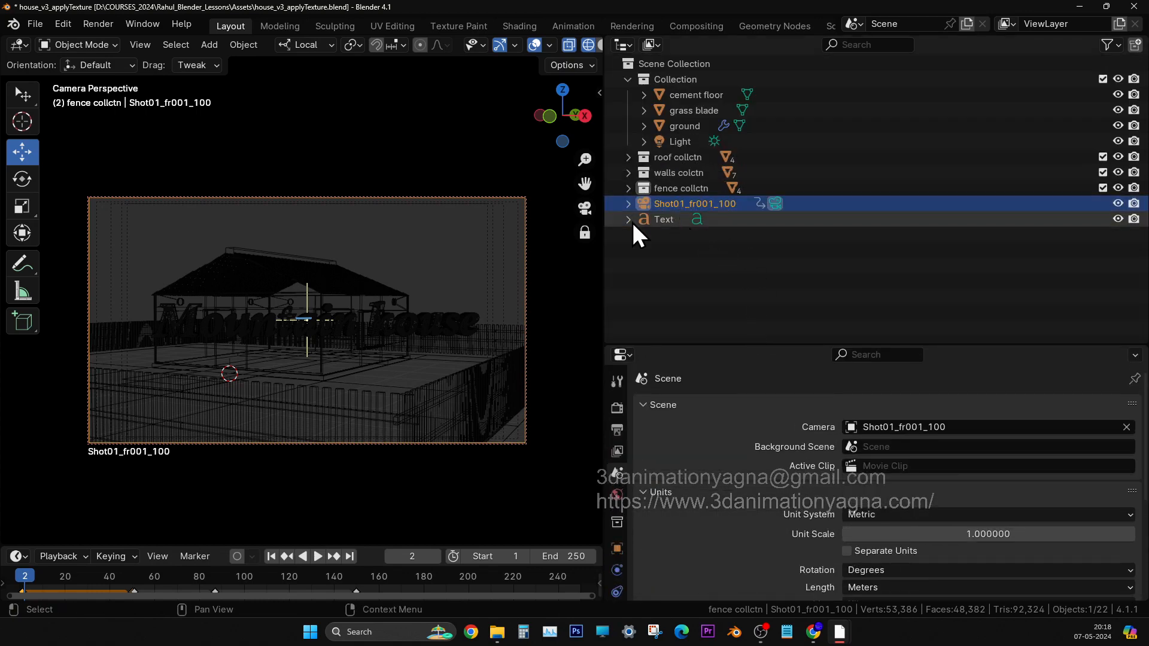
key(shift+d)
right_click(183, 230)
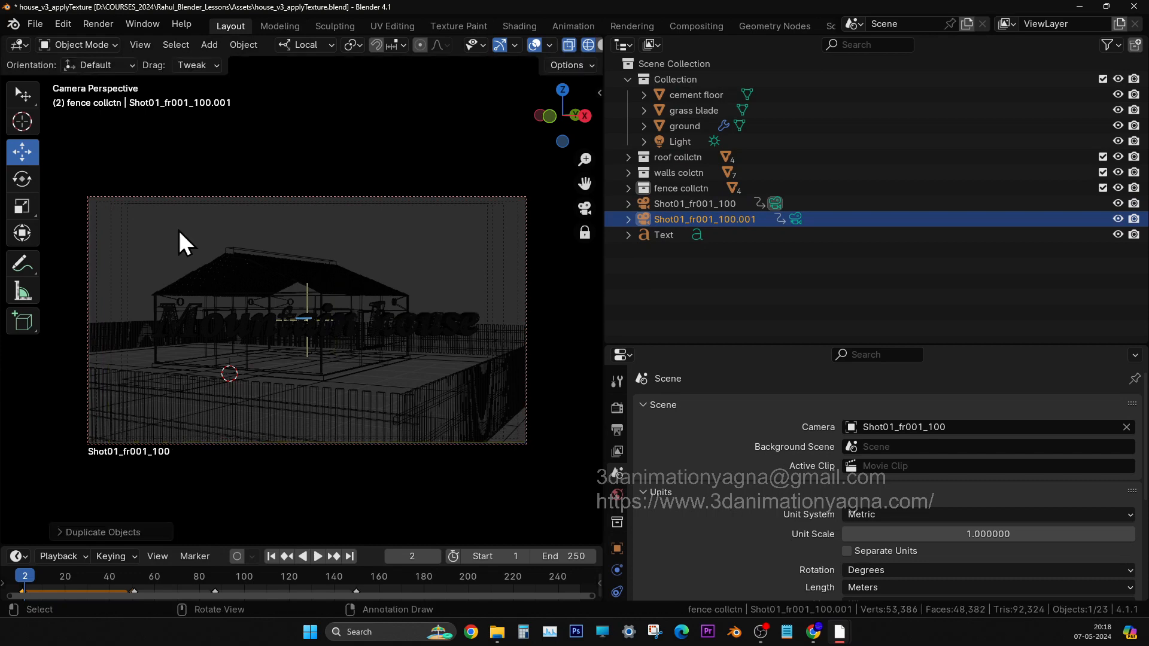
double_click(680, 221)
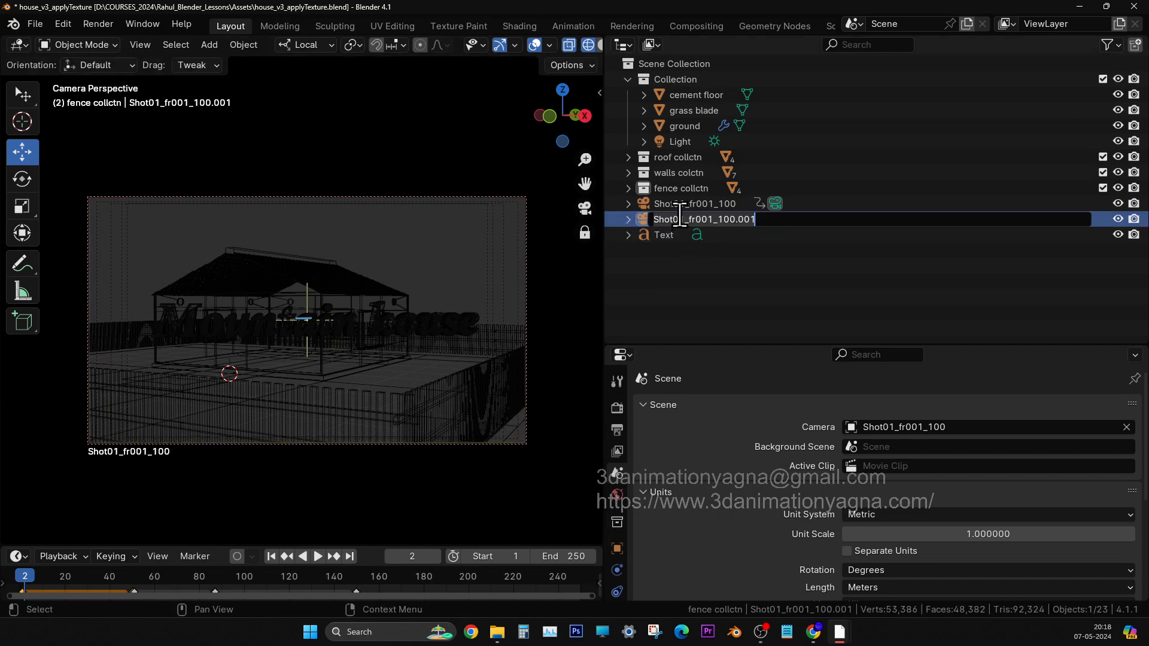
click(329, 380)
middle_drag(393, 386, 317, 345)
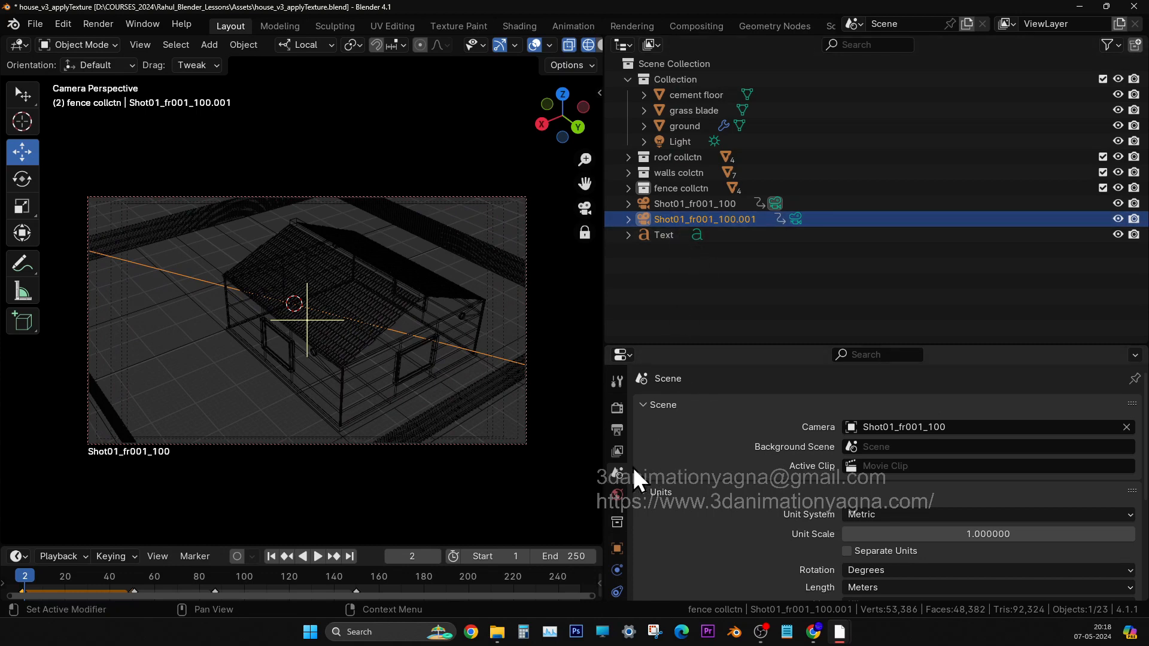
- Try a 189.2 mm focal length on the duplicate camera and step back to 79.25 mm
drag(711, 345, 729, 101)
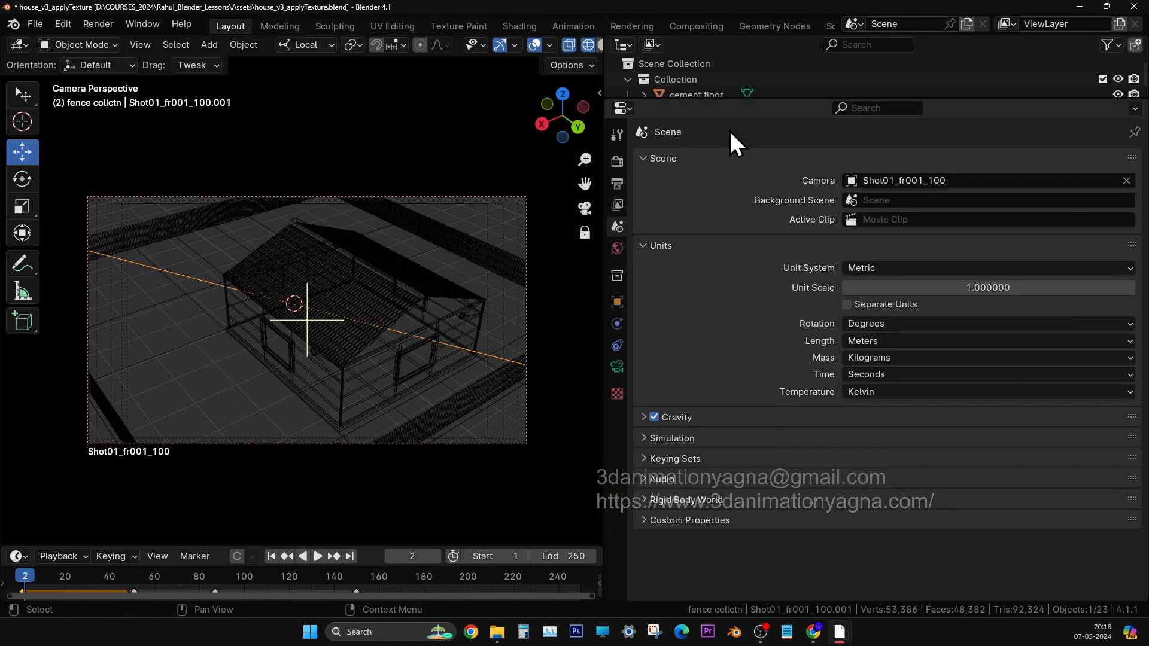
click(617, 367)
drag(983, 235, 1119, 233)
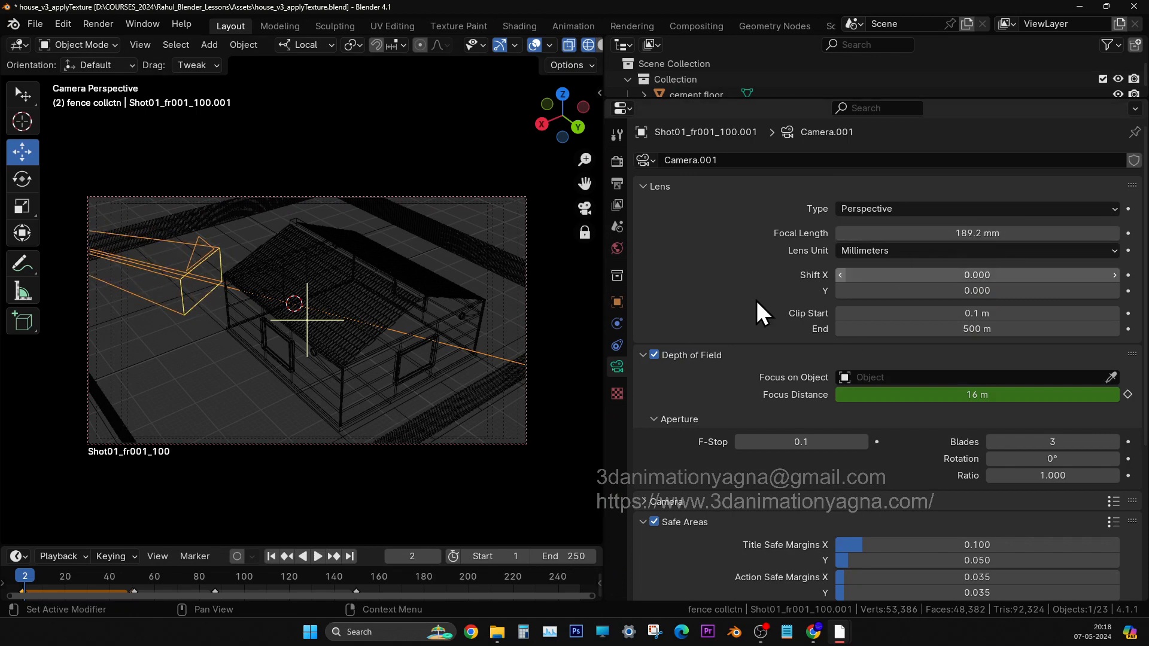
key(ctrl+z)
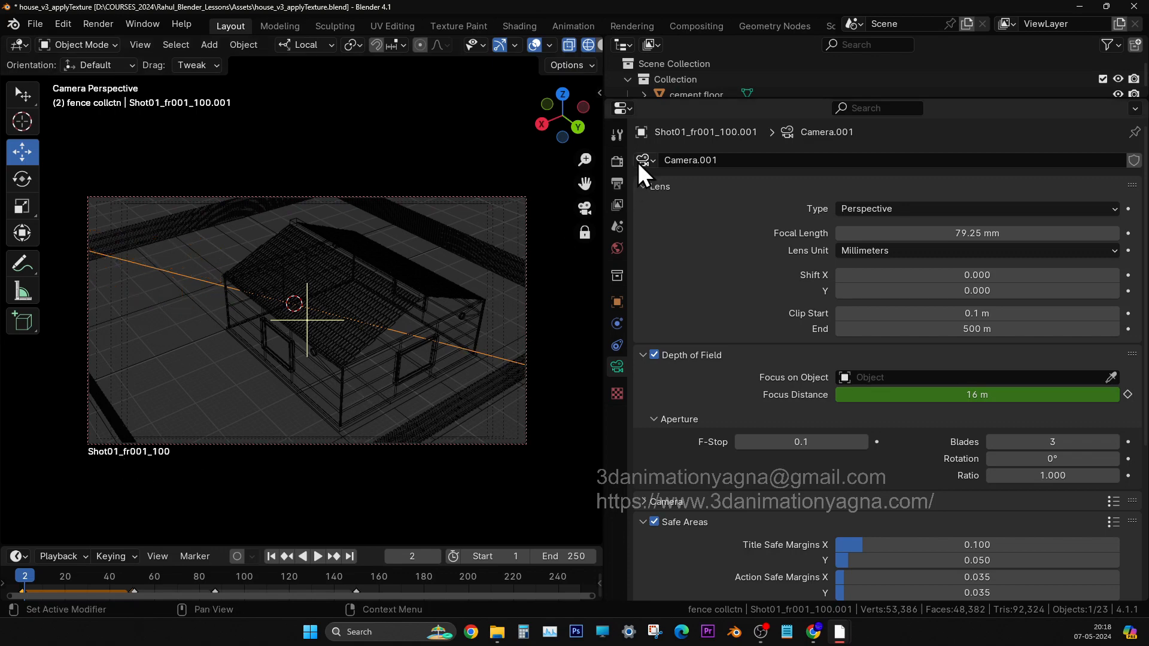
- Rename the duplicate camera as Shot01_fr101_200
drag(676, 109, 700, 358)
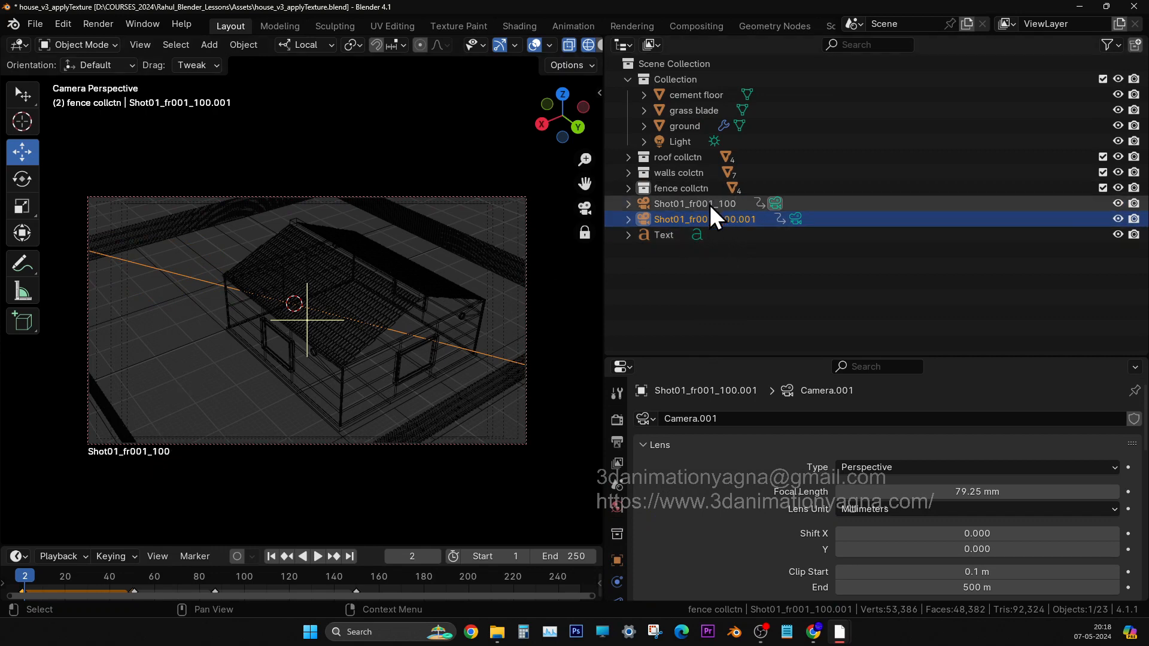
double_click(682, 220)
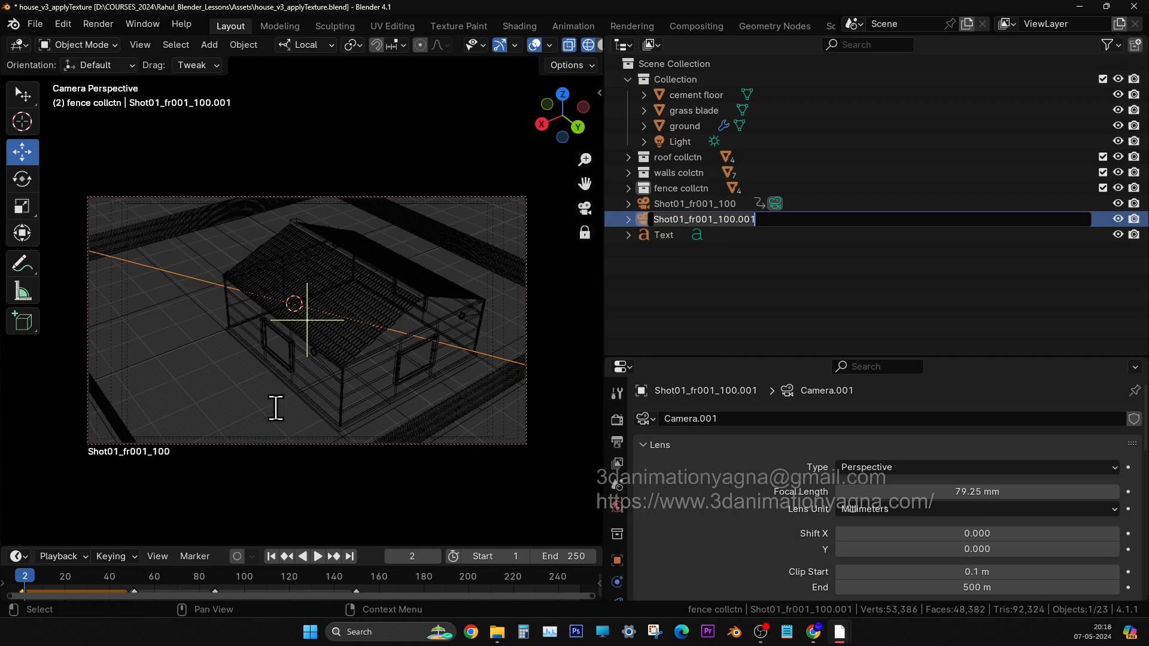
drag(767, 221, 697, 222)
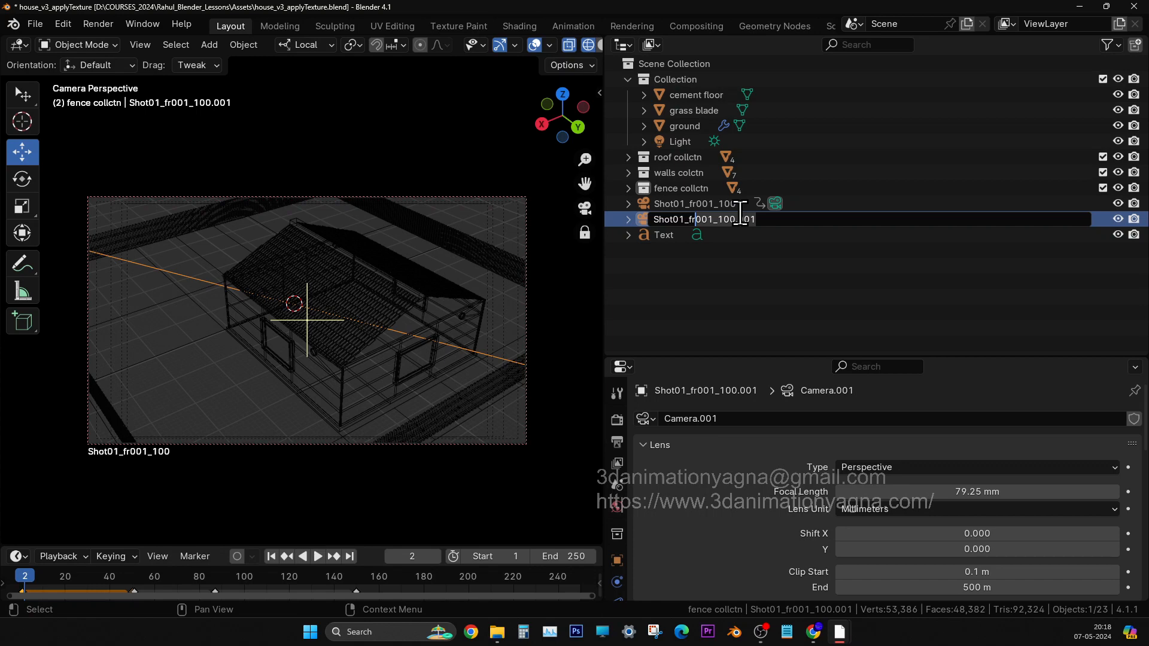
key(shift+End)
key(Delete)
text(00)
key(BackSpace)
key(BackSpace)
text(101_200)
key(Return)
- Correct the shot number in the duplicate camera's name, renaming it as Shot02fr101_200
double_click(678, 211)
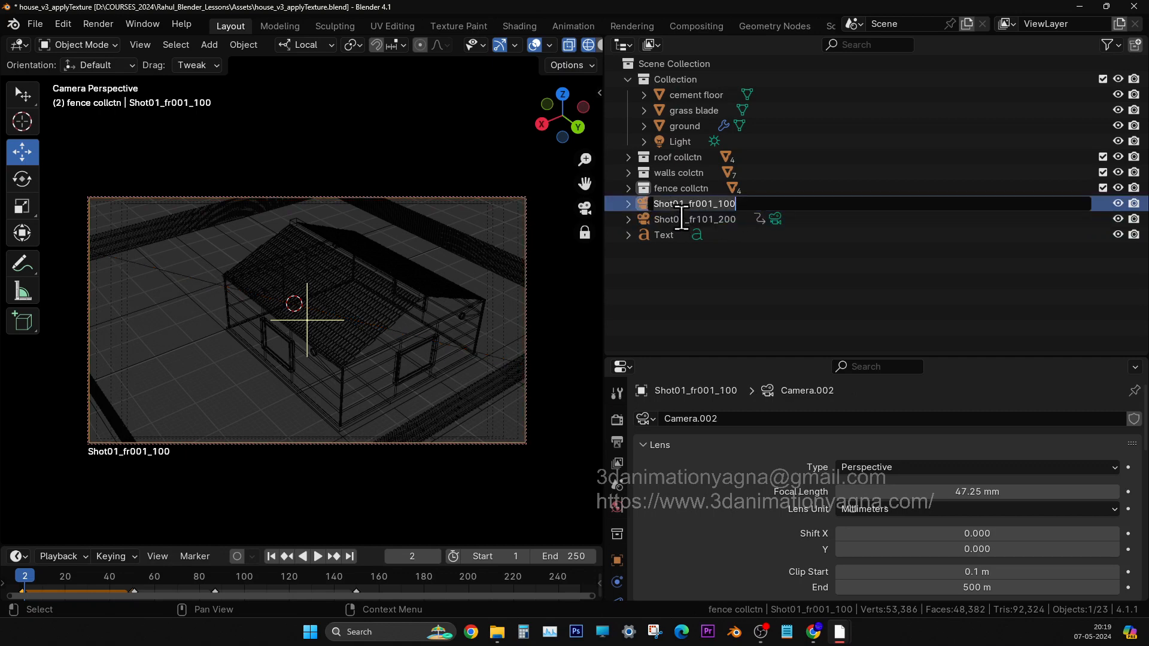
double_click(680, 217)
click(684, 216)
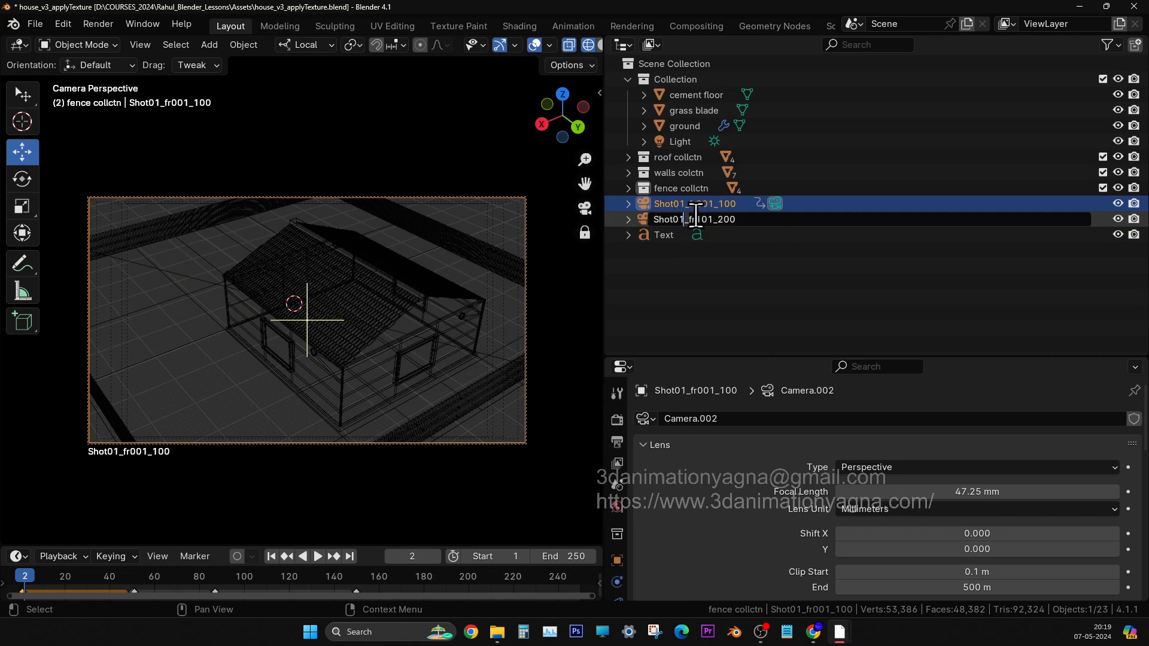
key(Delete)
text(2)
key(Return)
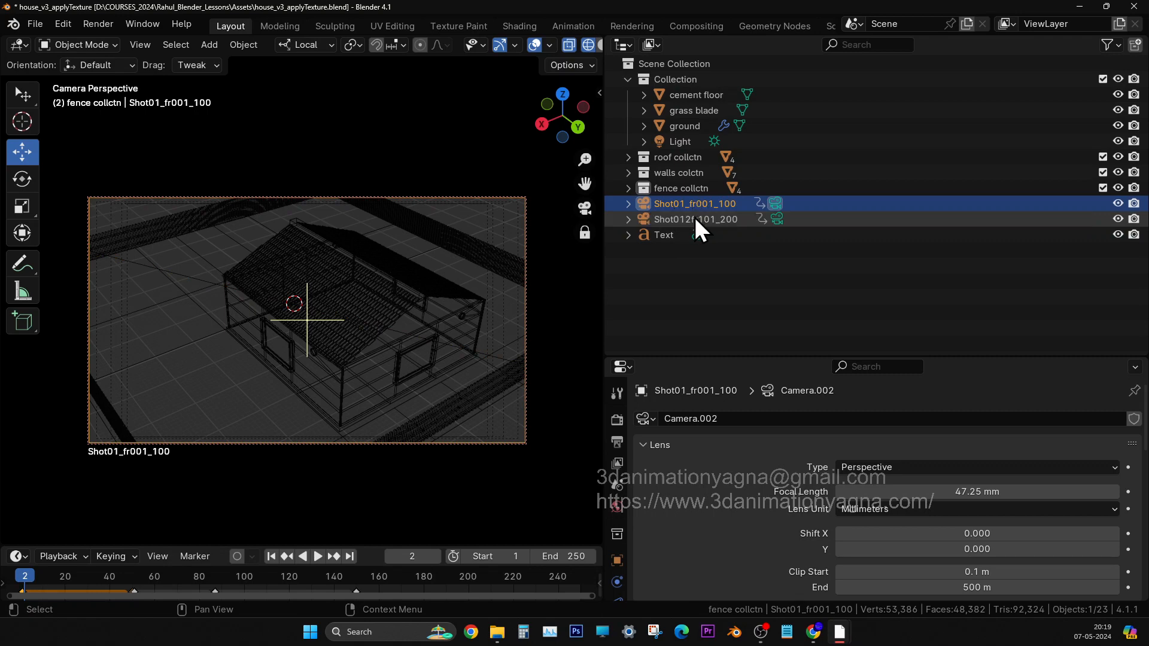
double_click(694, 217)
click(685, 218)
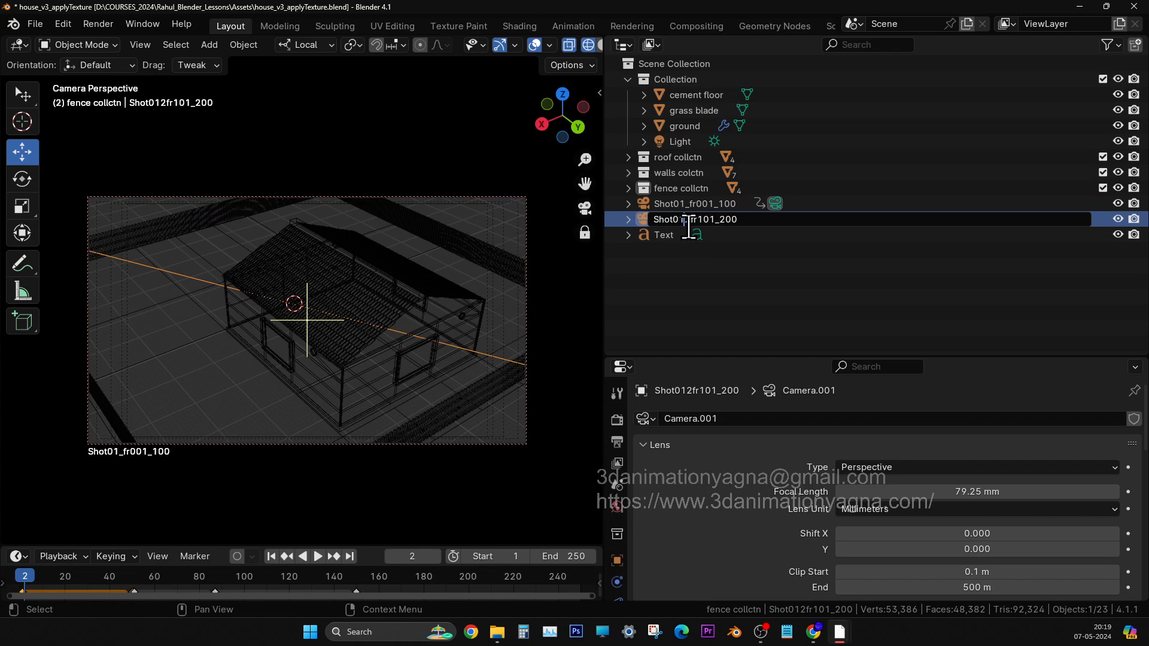
key(BackSpace)
key(Return)
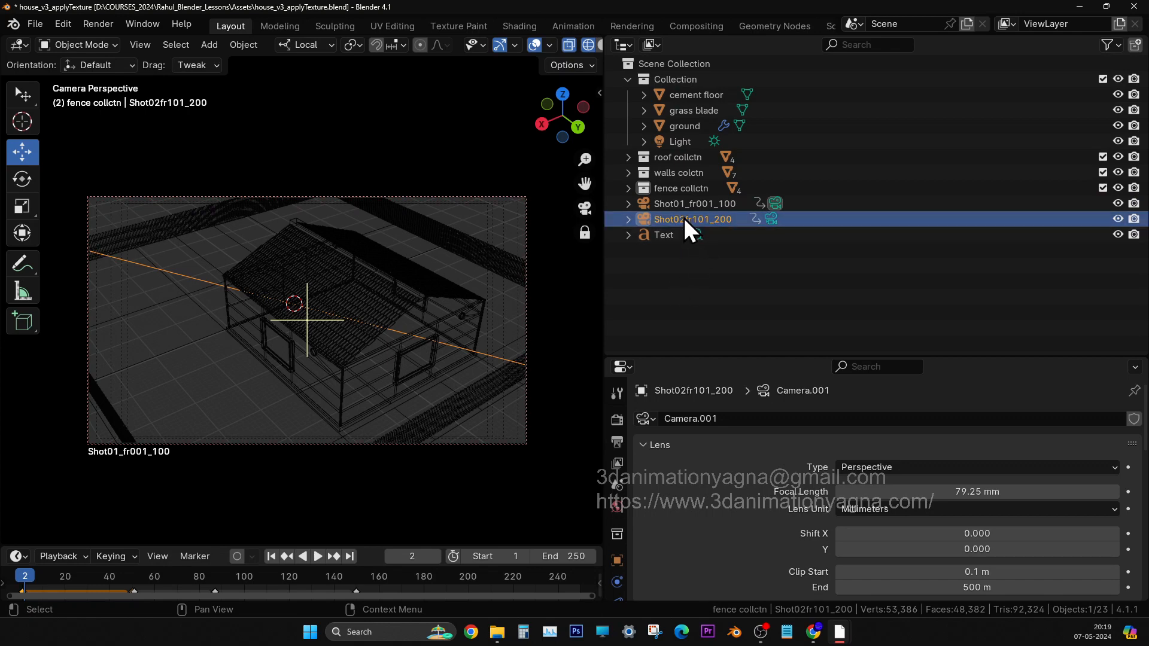
- Insert the missing underscore in the duplicate camera's name, renaming it Shot02_fr101_200
double_click(684, 217)
click(687, 219)
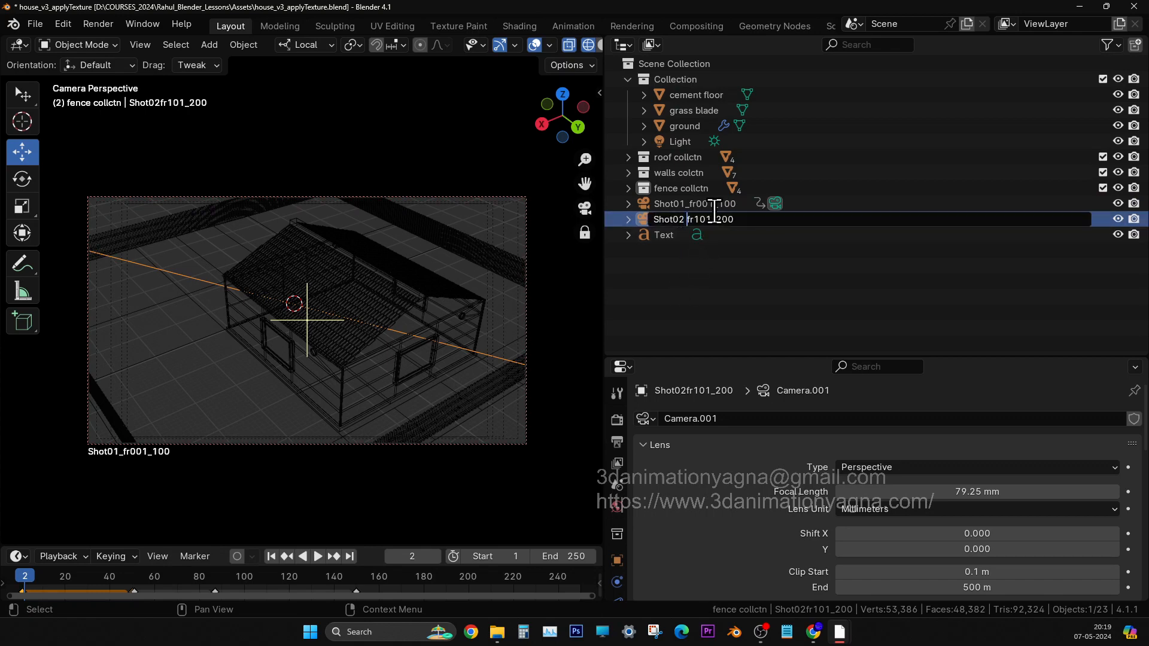
text(_)
key(Return)
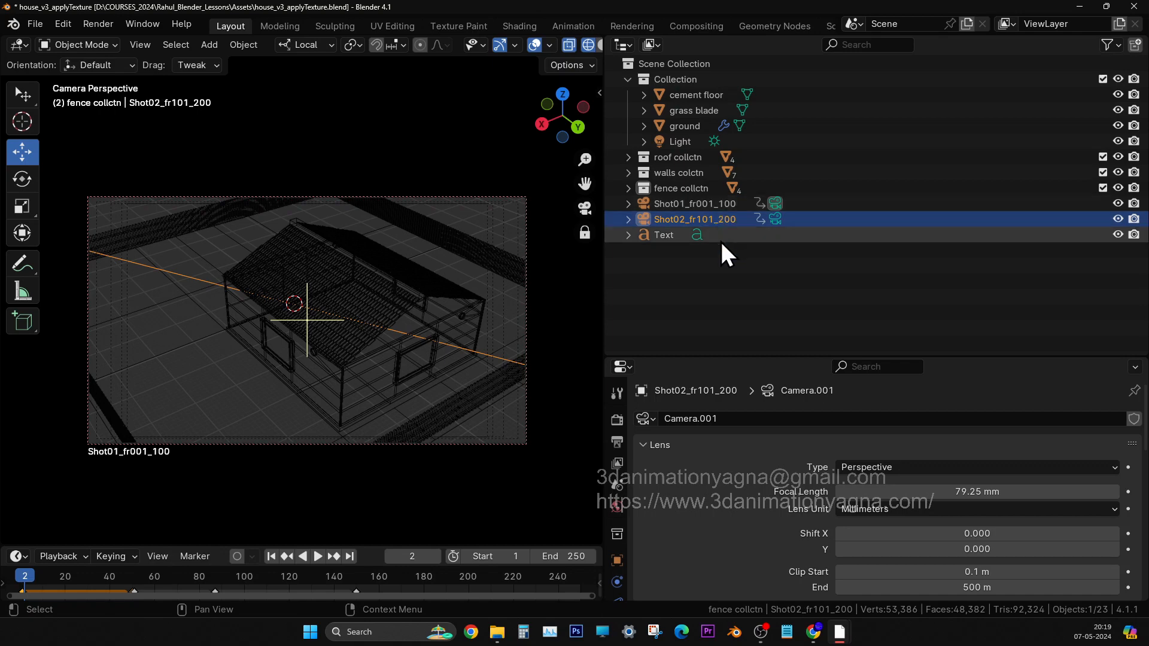
- Make Shot02_fr101_200 the scene's active camera
drag(879, 360, 896, 88)
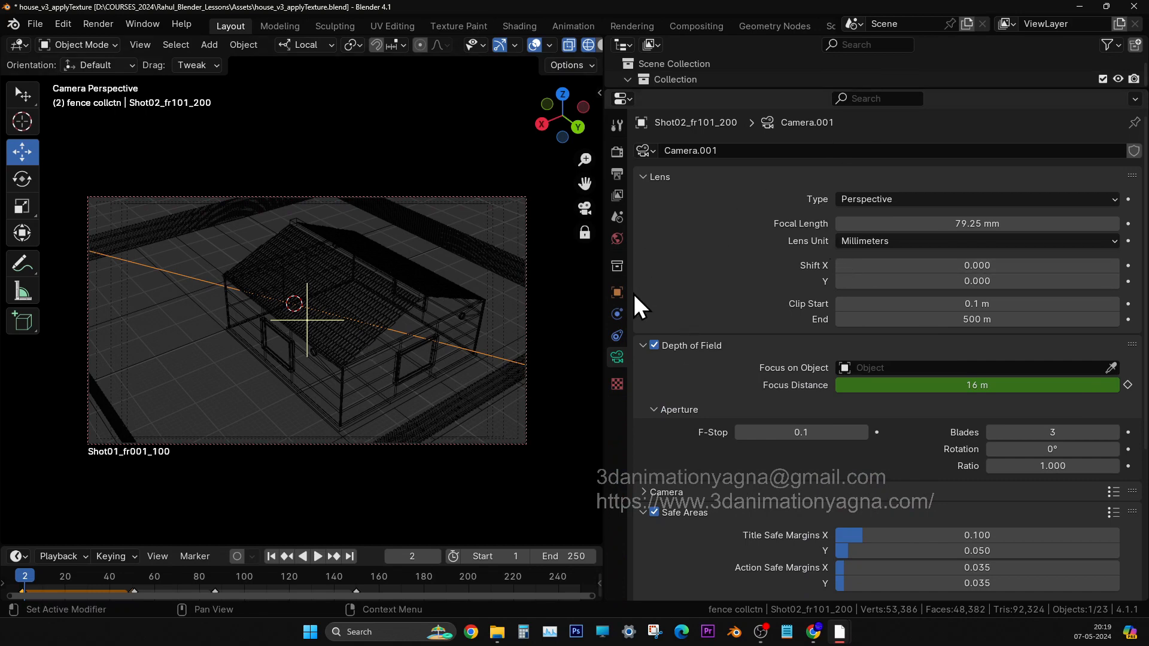
click(617, 195)
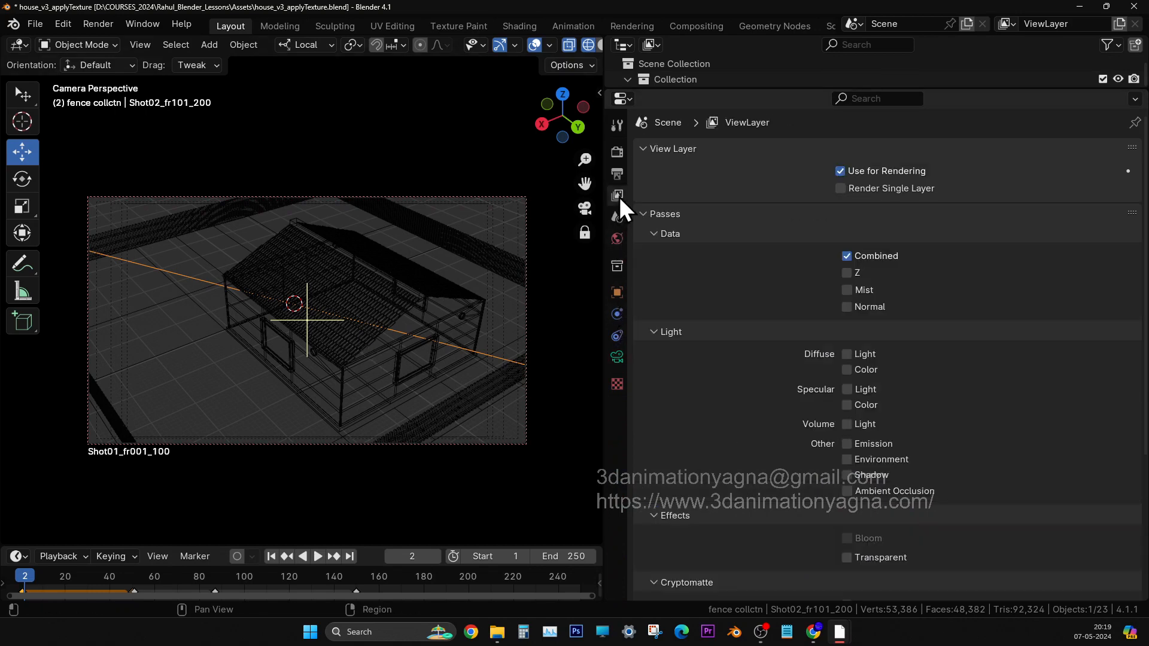
click(618, 217)
click(924, 170)
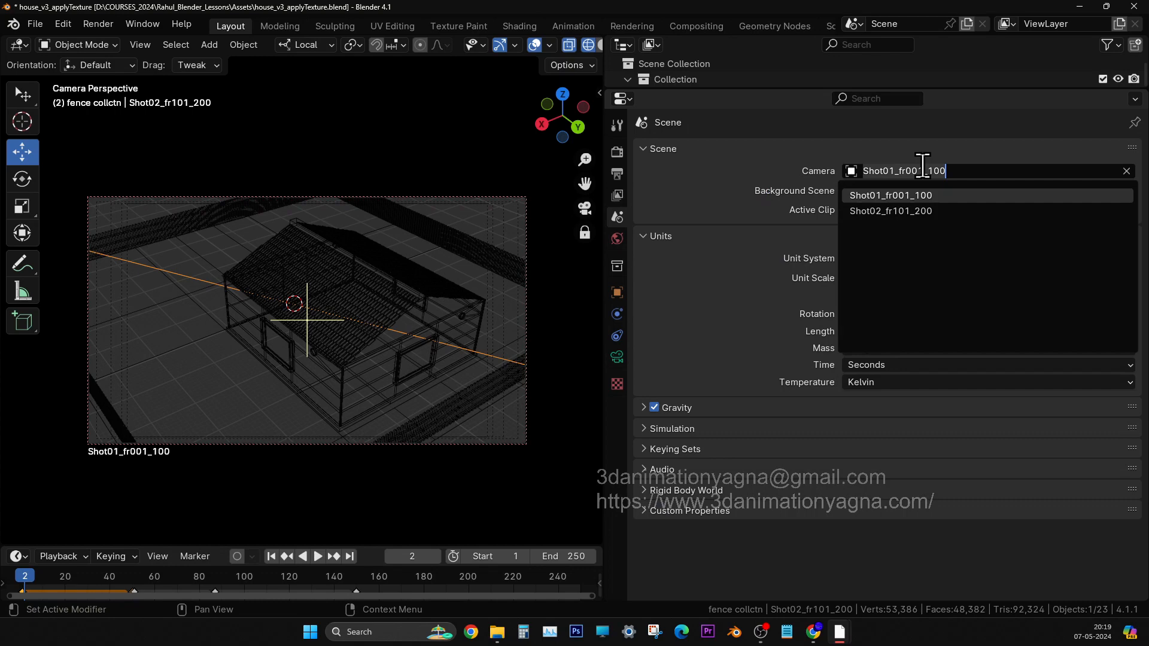
click(917, 211)
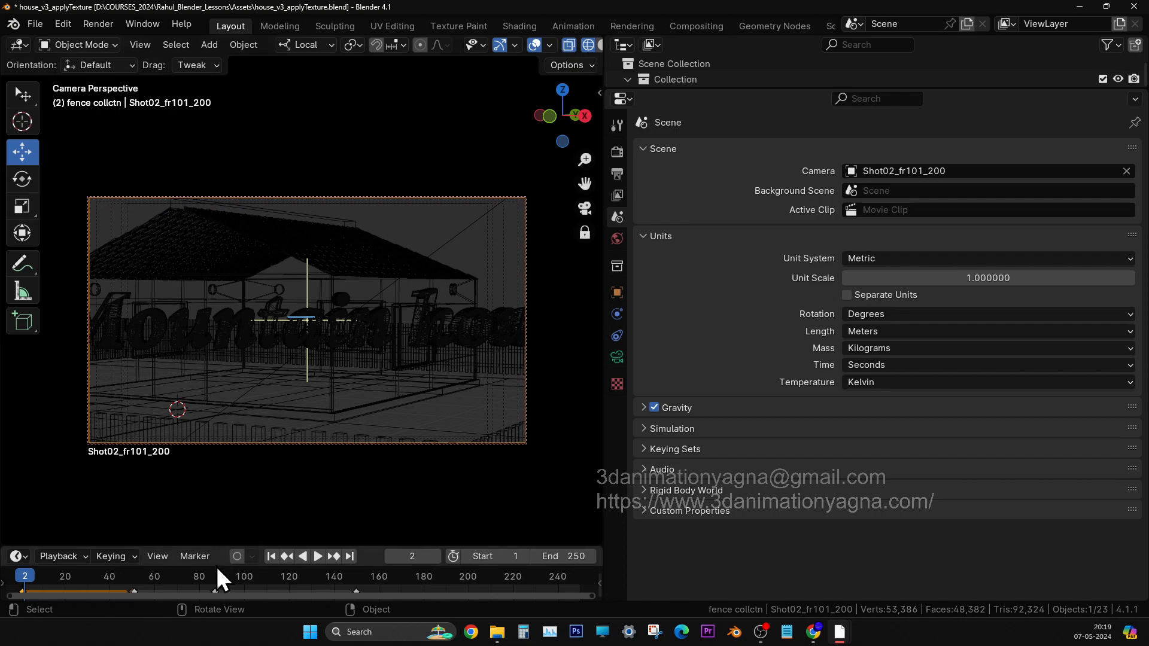
- Go to frame 34 and reframe the Shot02_fr101_200 camera to an elevated, angled view of the whole house
drag(123, 573, 95, 575)
middle_drag(310, 387, 273, 373)
scroll(311, 371, down, 3)
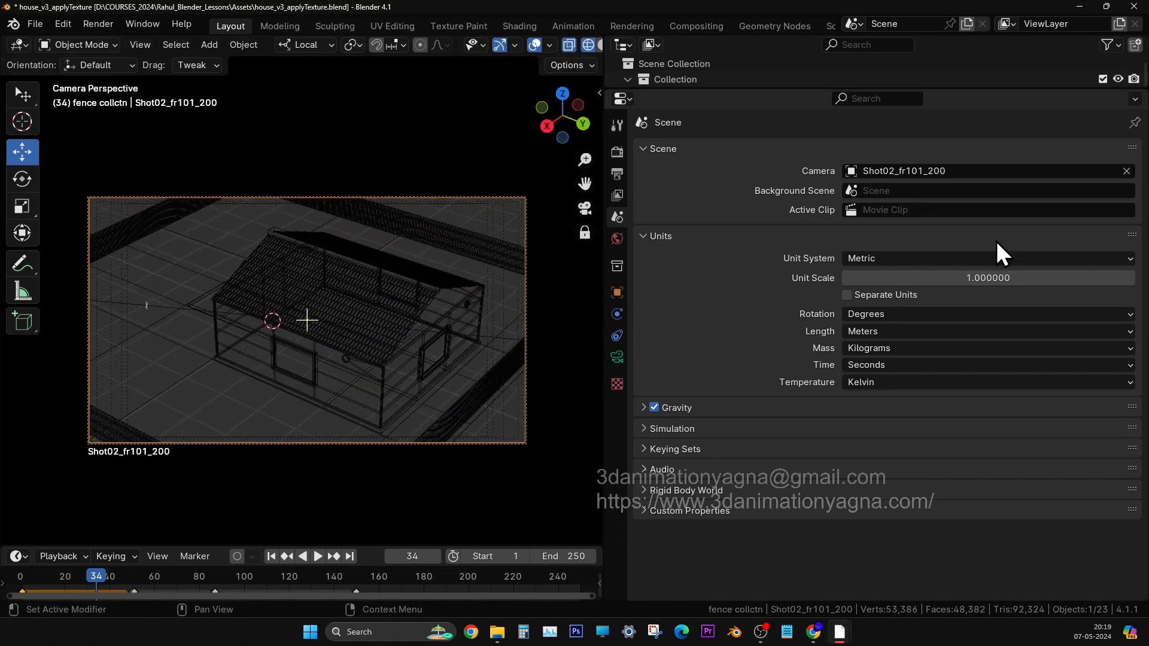
- Set the scene camera to Shot01_fr001_100 and switch the viewport to rendered shading
click(975, 171)
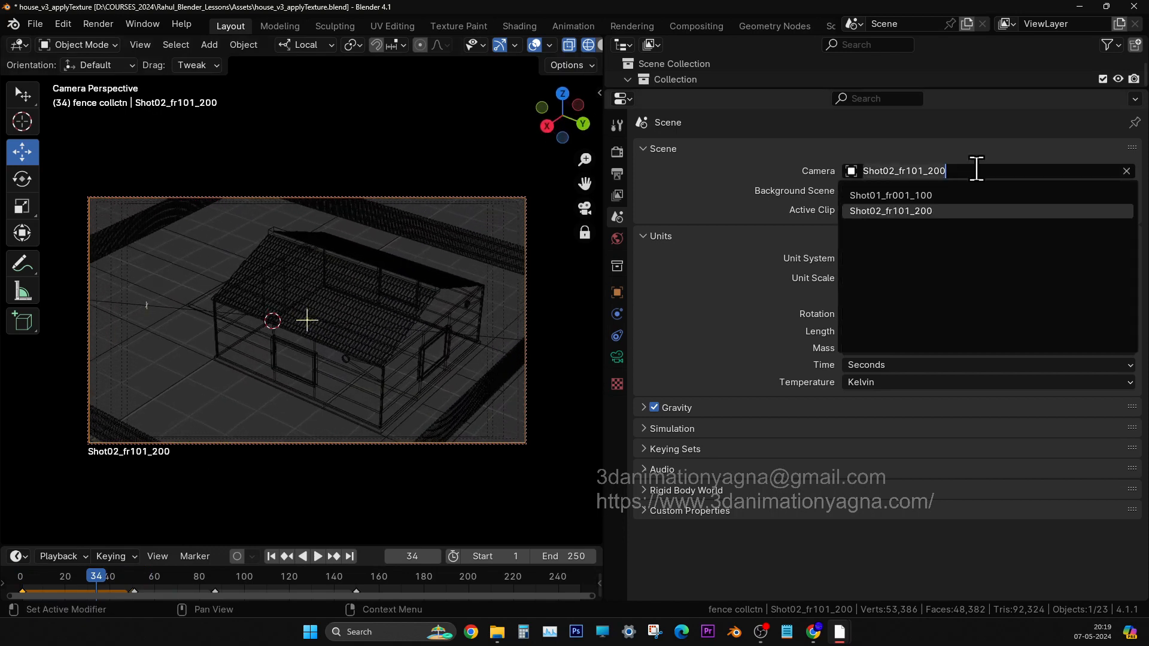
click(956, 195)
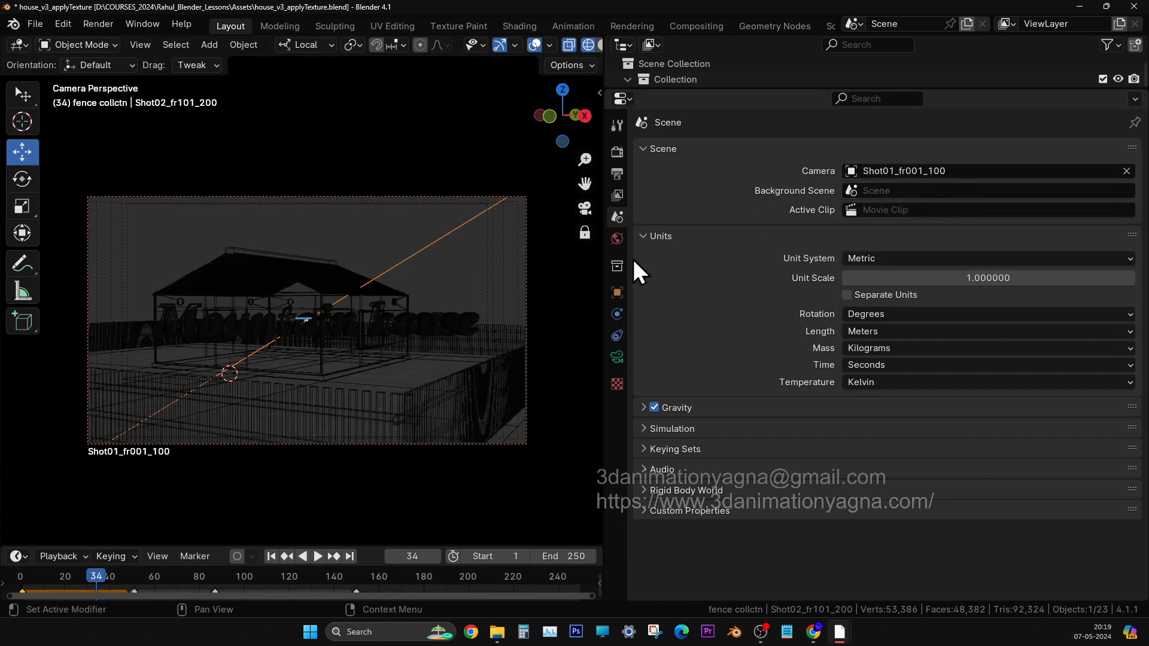
key(z)
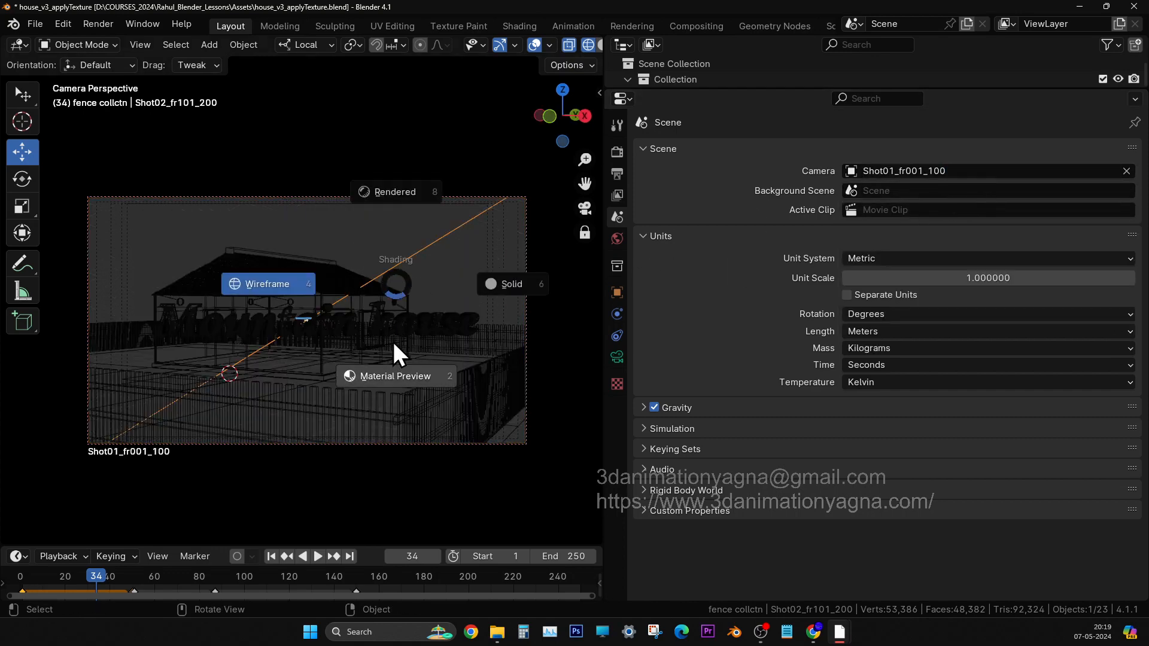
click(384, 212)
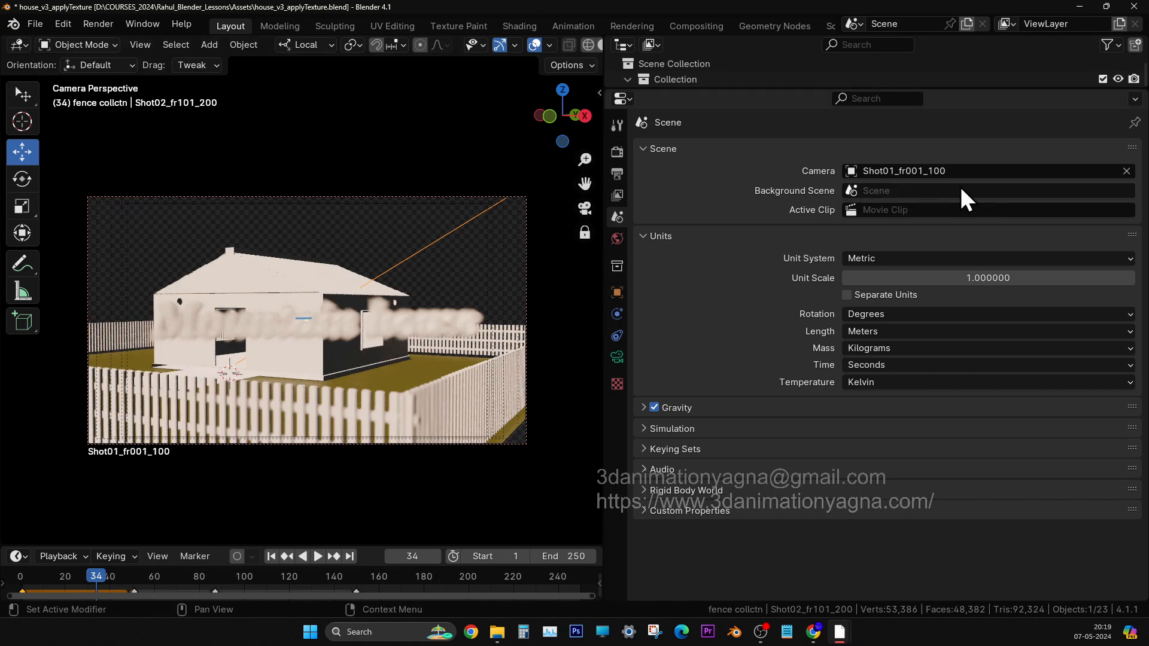
- Set the scene camera back to Shot02_fr101_200 and disable that camera's depth of field
click(950, 172)
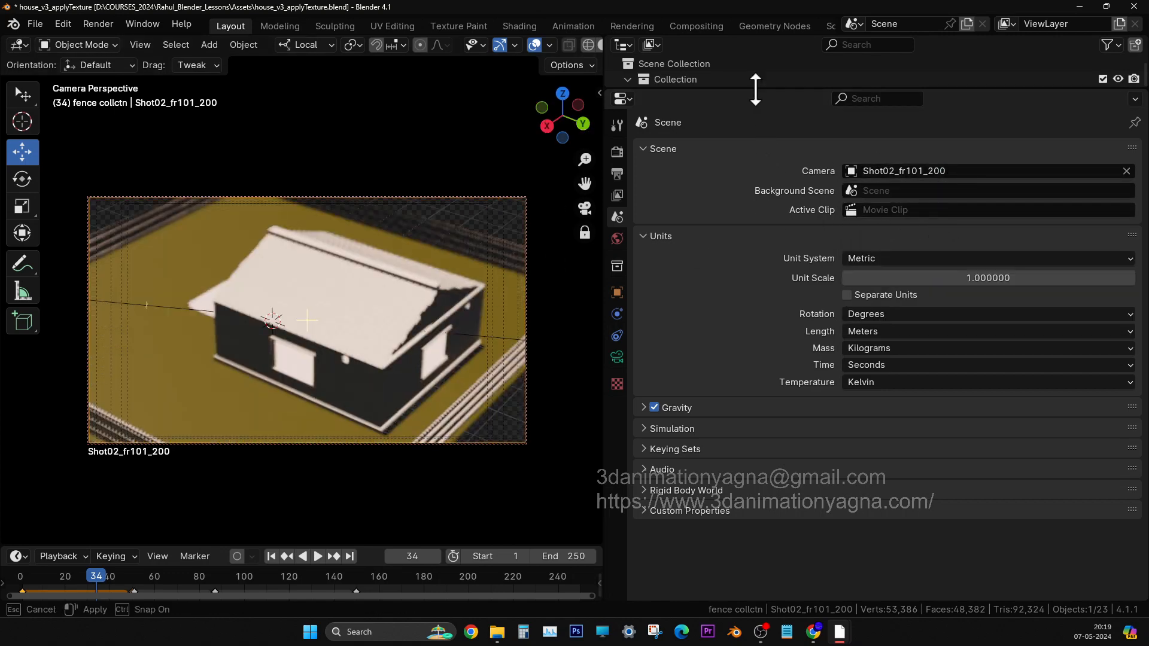
mouse_move(754, 90)
mouse_down()
mouse_move(746, 302)
mouse_move(752, 113)
mouse_move(742, 71)
mouse_up()
click(618, 340)
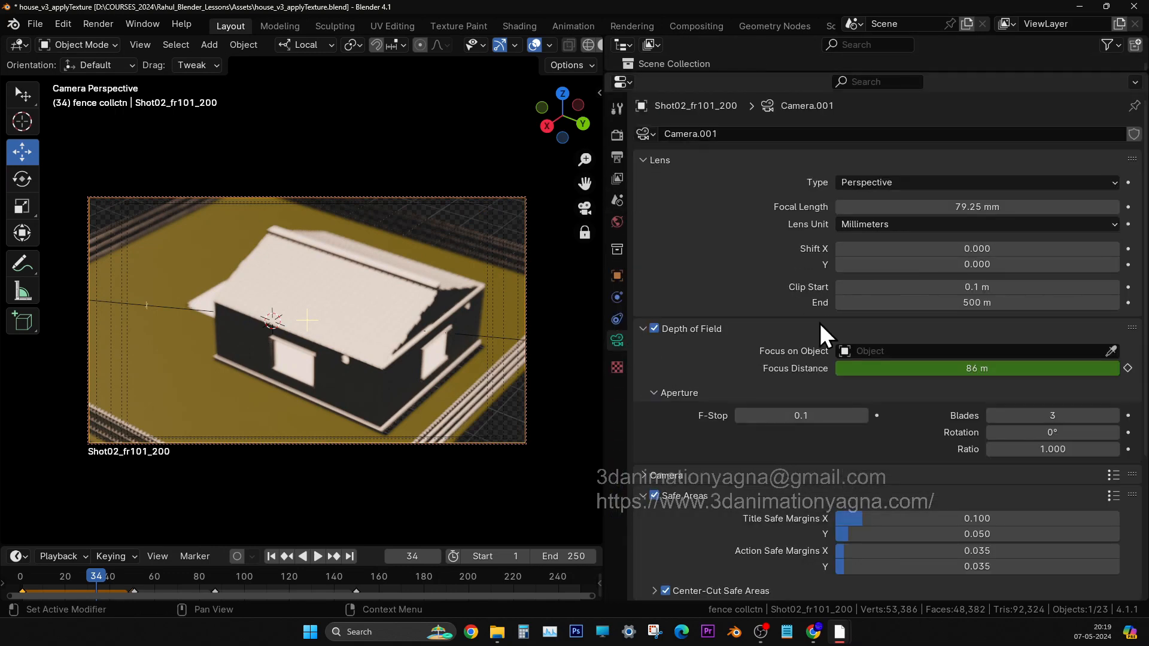
click(654, 328)
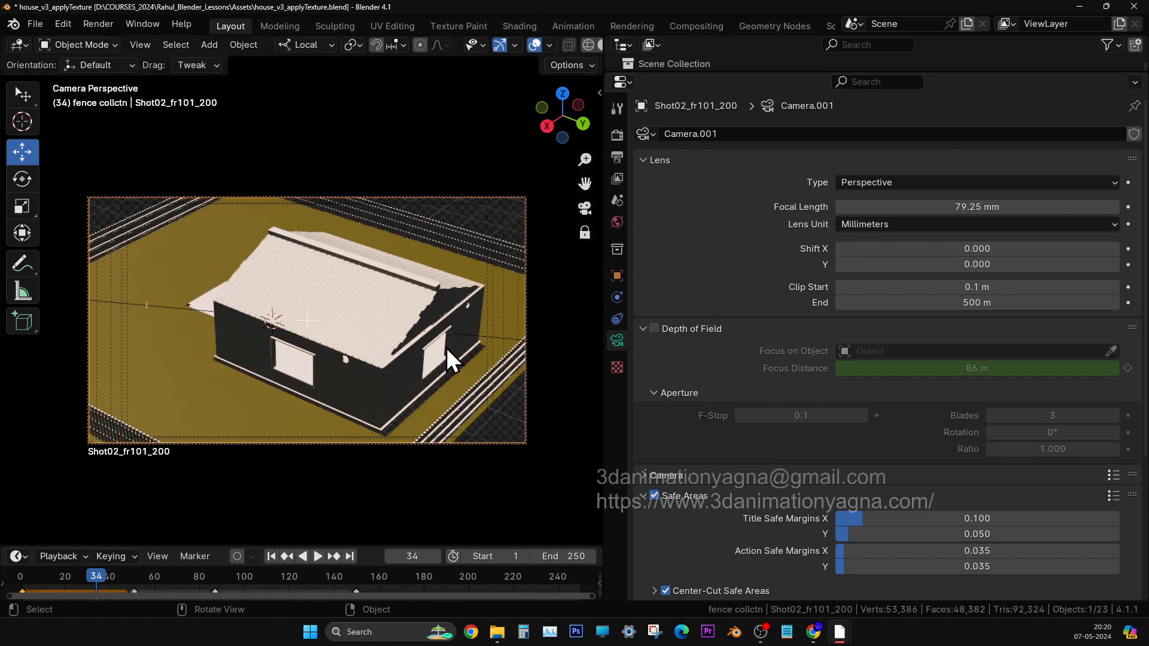
- Compare the two shots by alternating the scene camera between Shot01_fr001_100 and Shot02_fr101_200, ending on Shot02_fr101_200
click(615, 199)
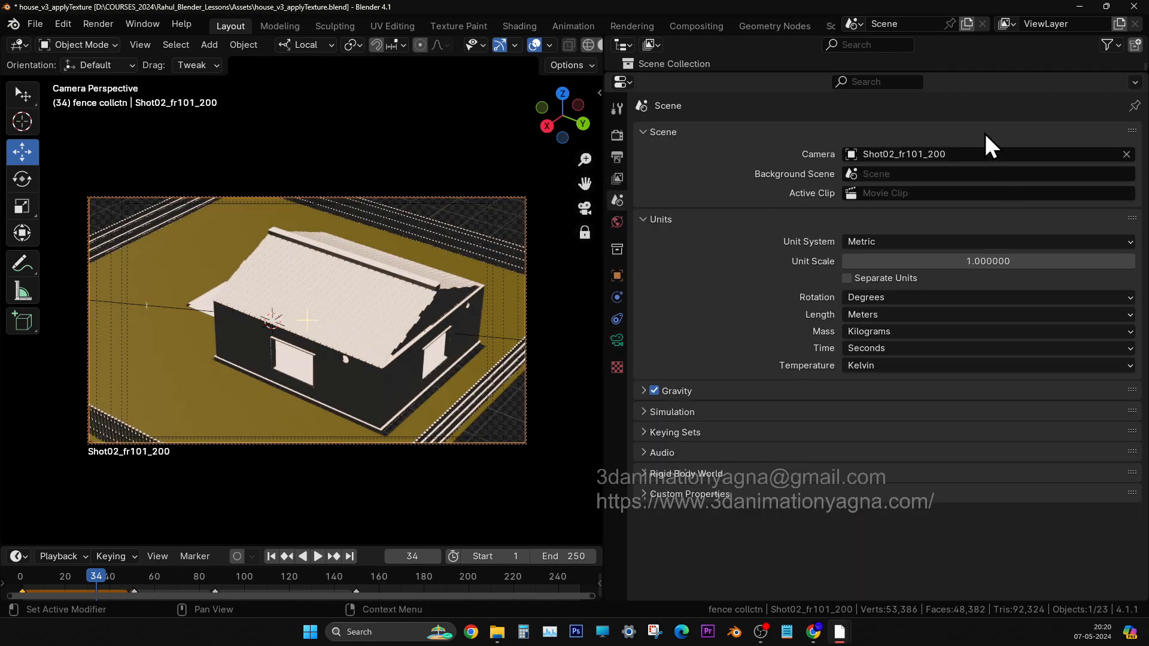
click(984, 155)
click(961, 177)
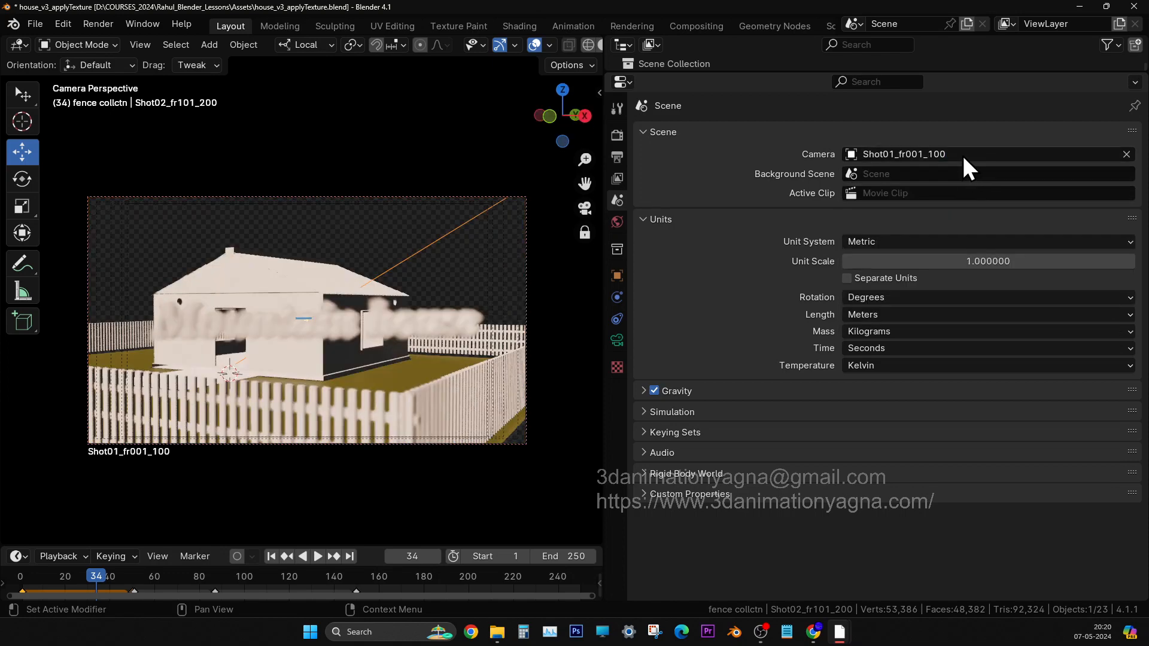
click(961, 154)
click(951, 193)
click(950, 158)
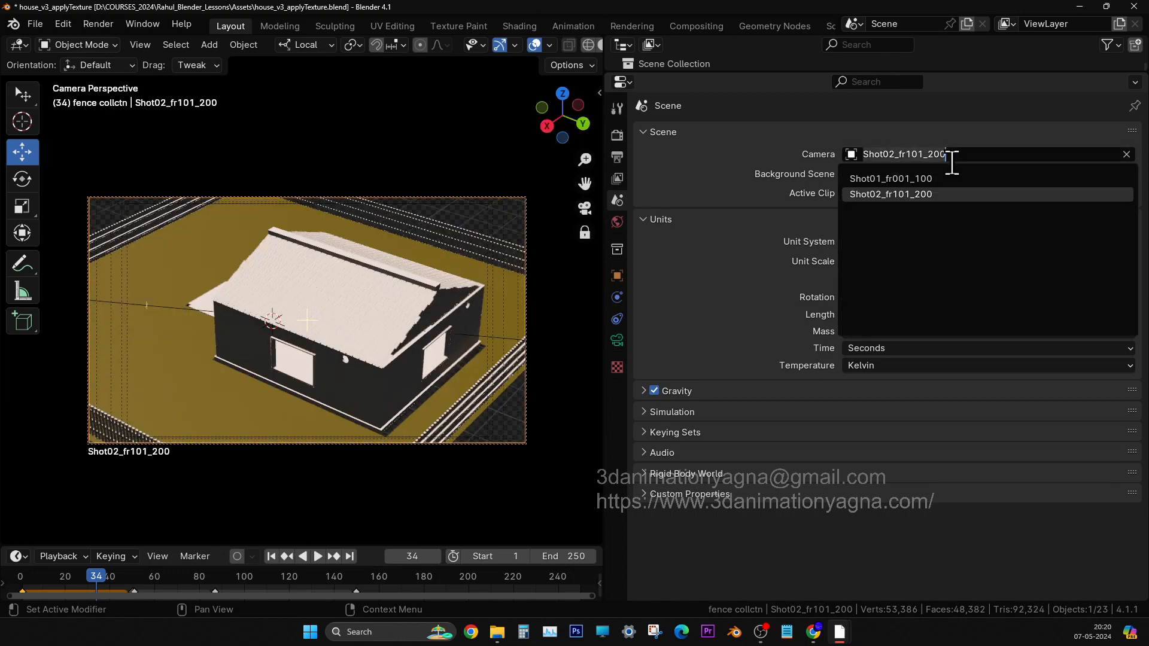
click(948, 179)
click(946, 153)
click(935, 193)
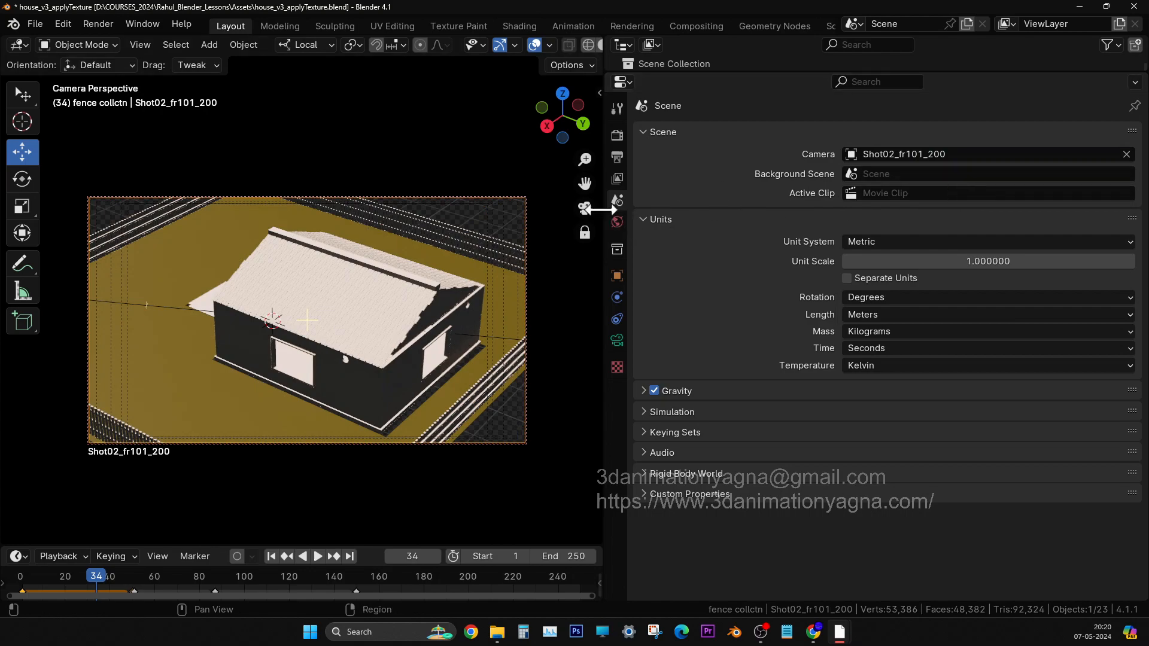
- Enlarge the viewport and review the scene's render engine, resolution, frame rate and output settings
drag(603, 213, 699, 213)
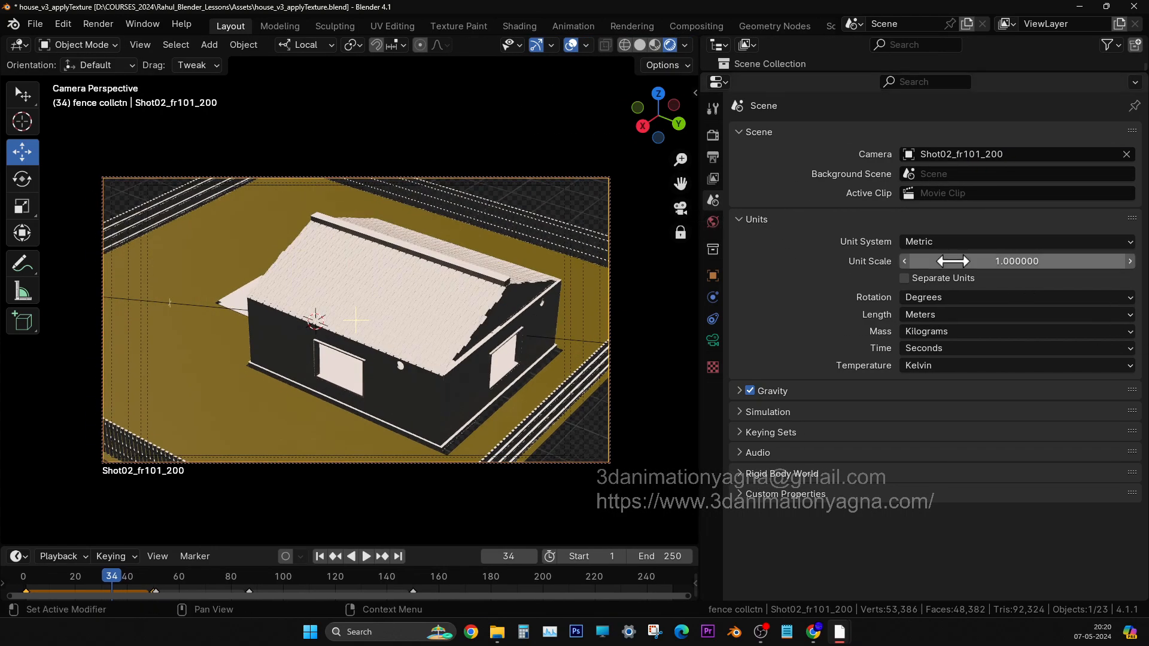
mouse_move(901, 74)
mouse_down()
mouse_move(892, 198)
mouse_move(897, 94)
mouse_up()
click(712, 156)
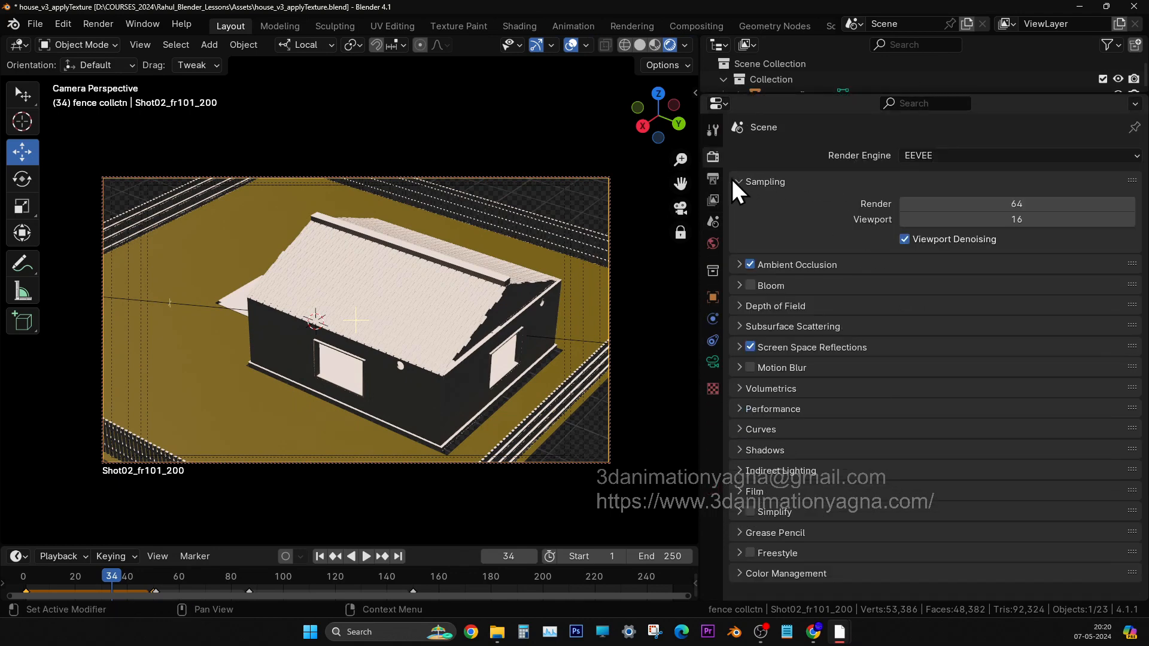
click(714, 179)
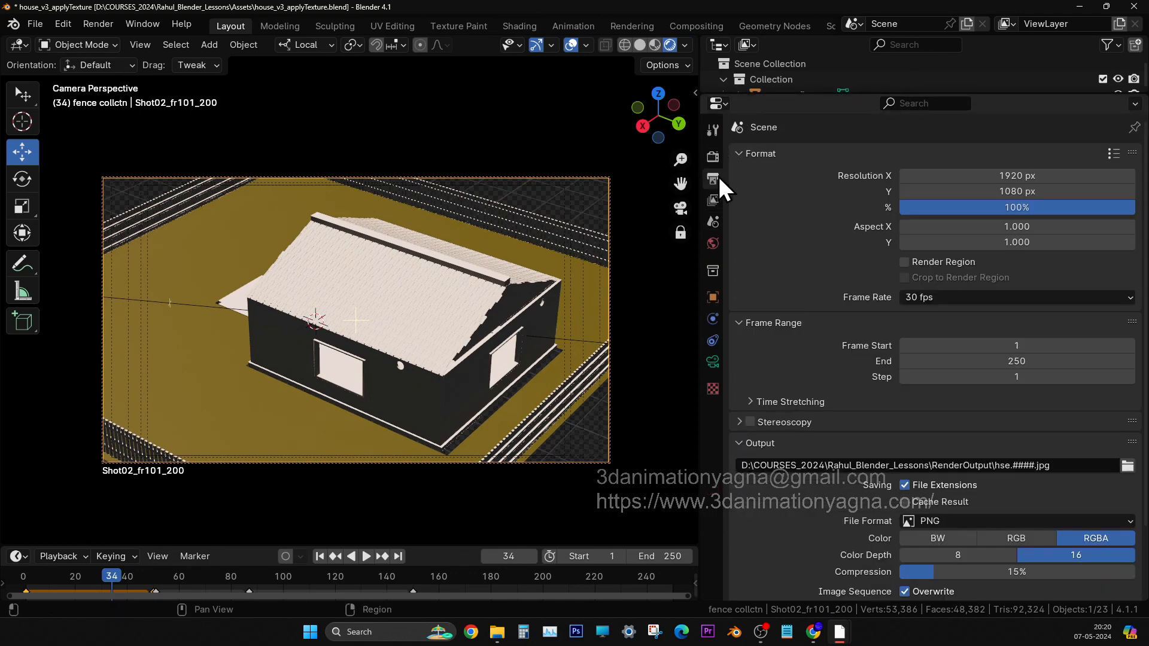
click(942, 301)
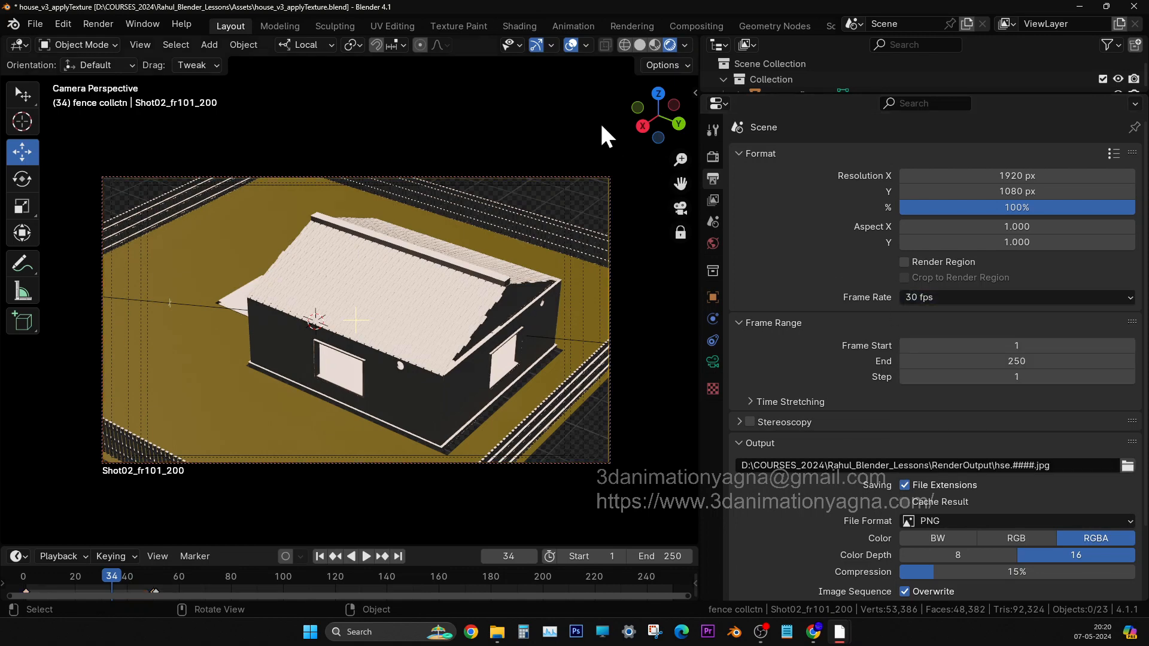
- Check the view lock settings and the Shot02_fr101_200 camera's transform values in the viewport sidebar, and hide the sidebar
click(695, 93)
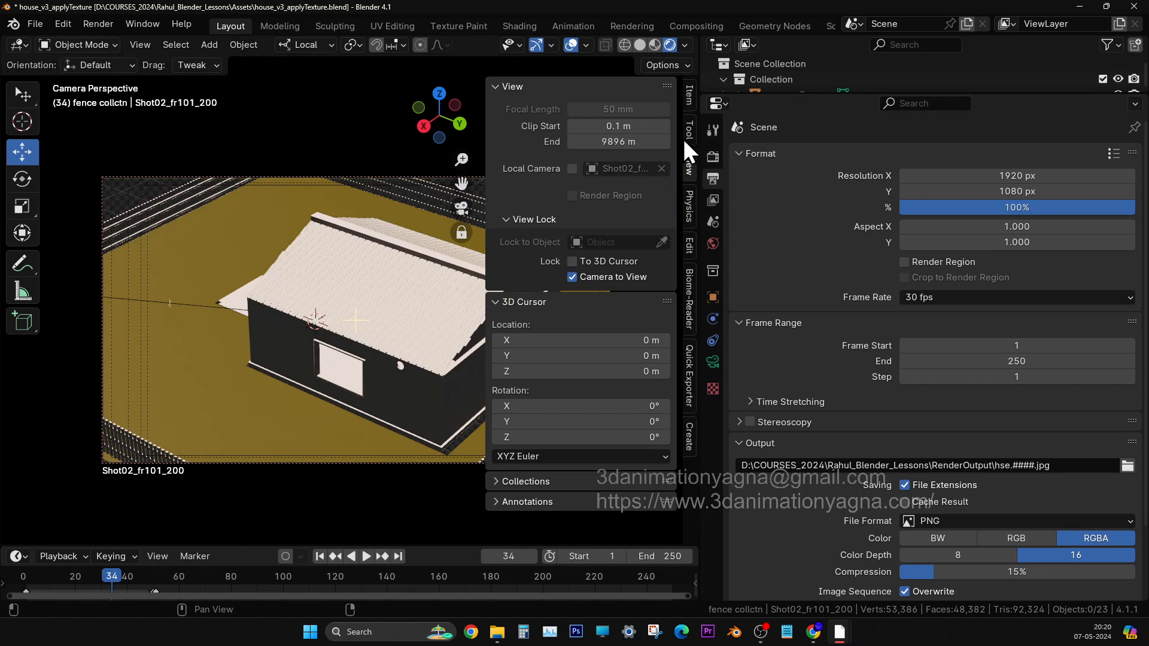
click(688, 94)
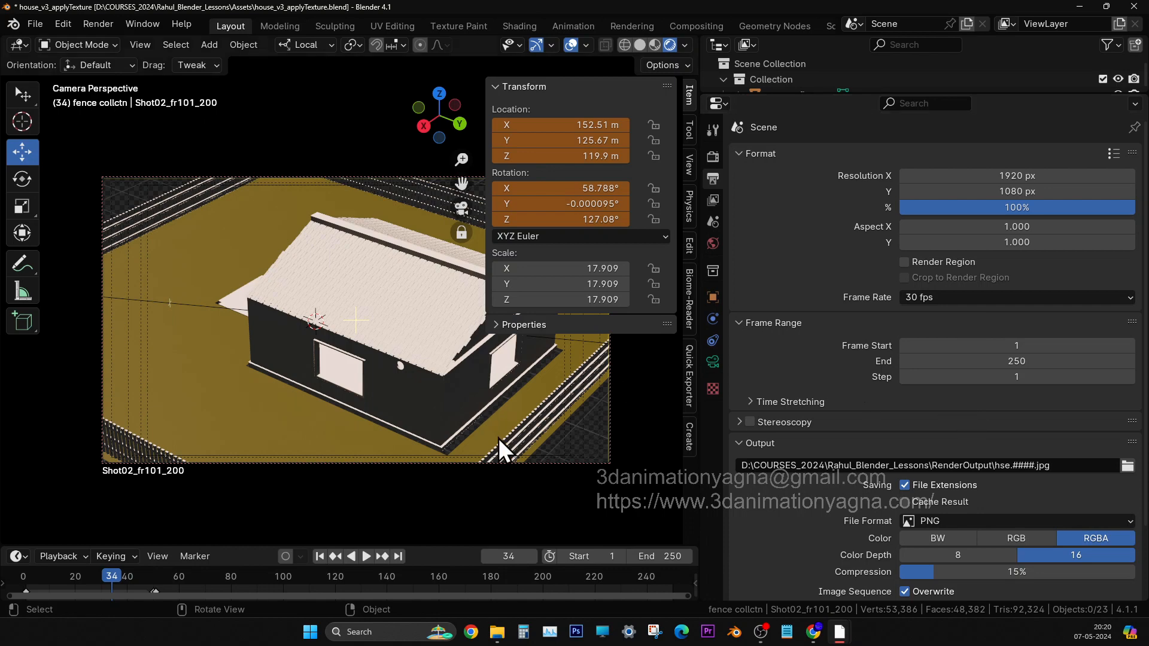
key(n)
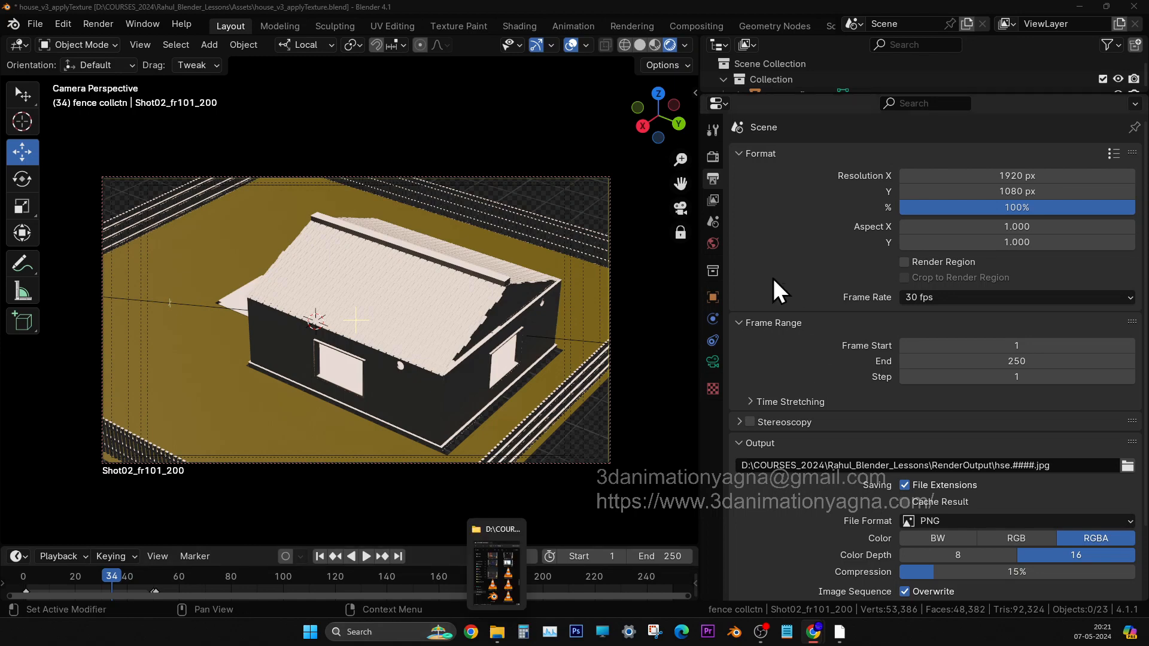
- Duplicate the Shot01_fr001_100 camera in place
drag(804, 94, 804, 323)
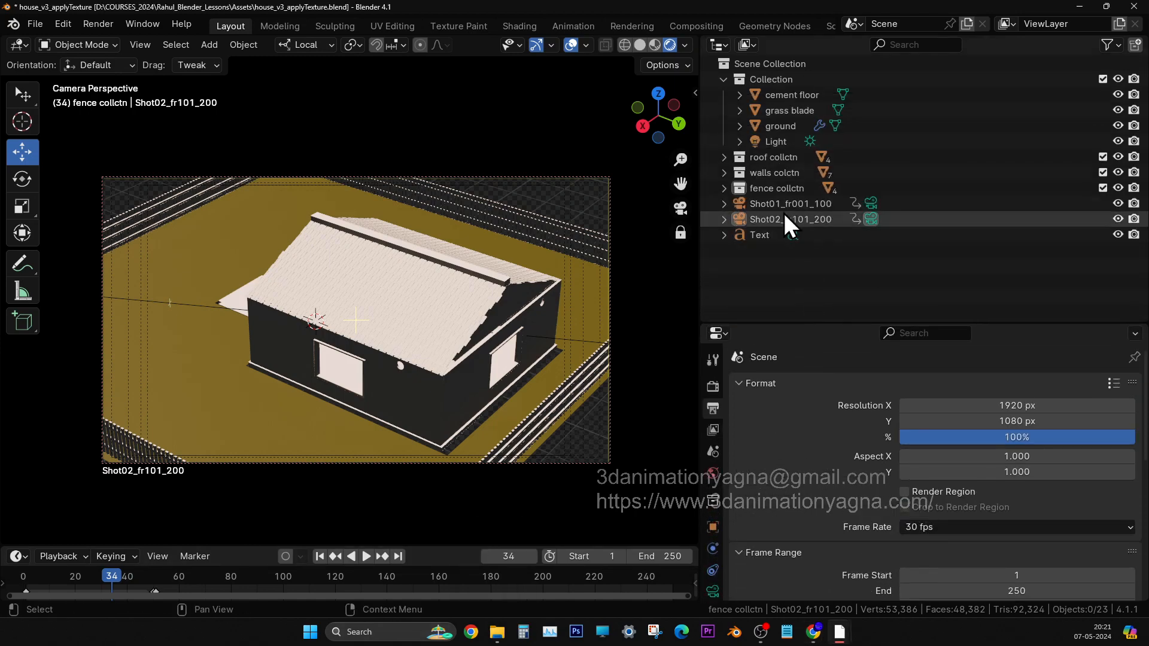
click(781, 205)
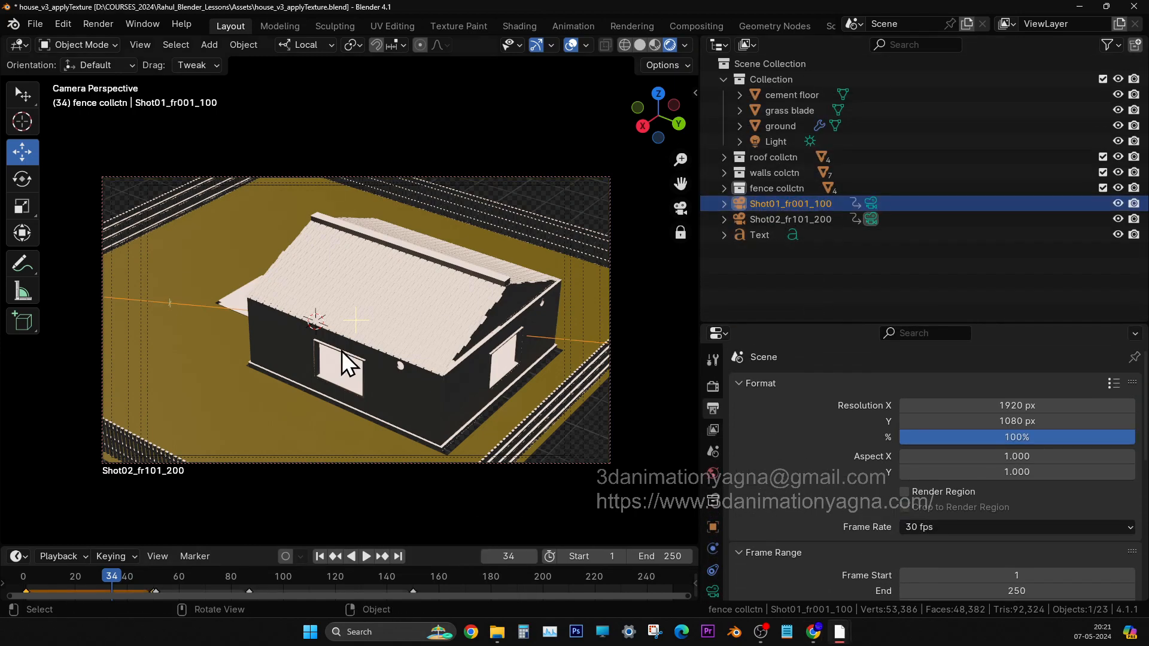
key(shift+d)
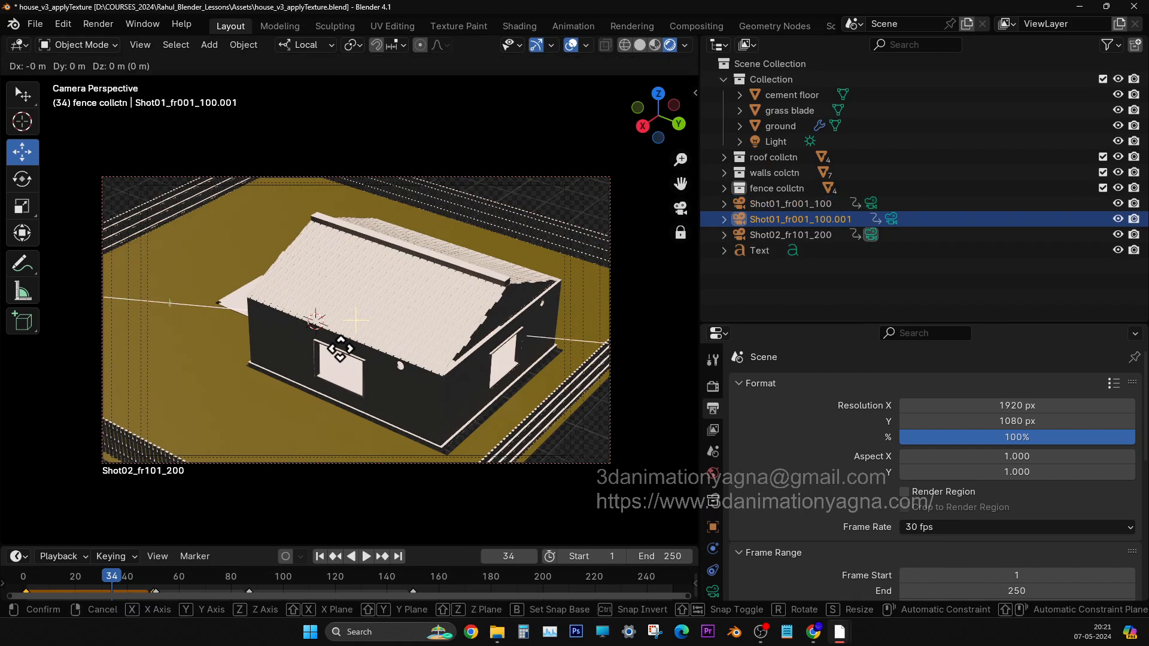
right_click(345, 362)
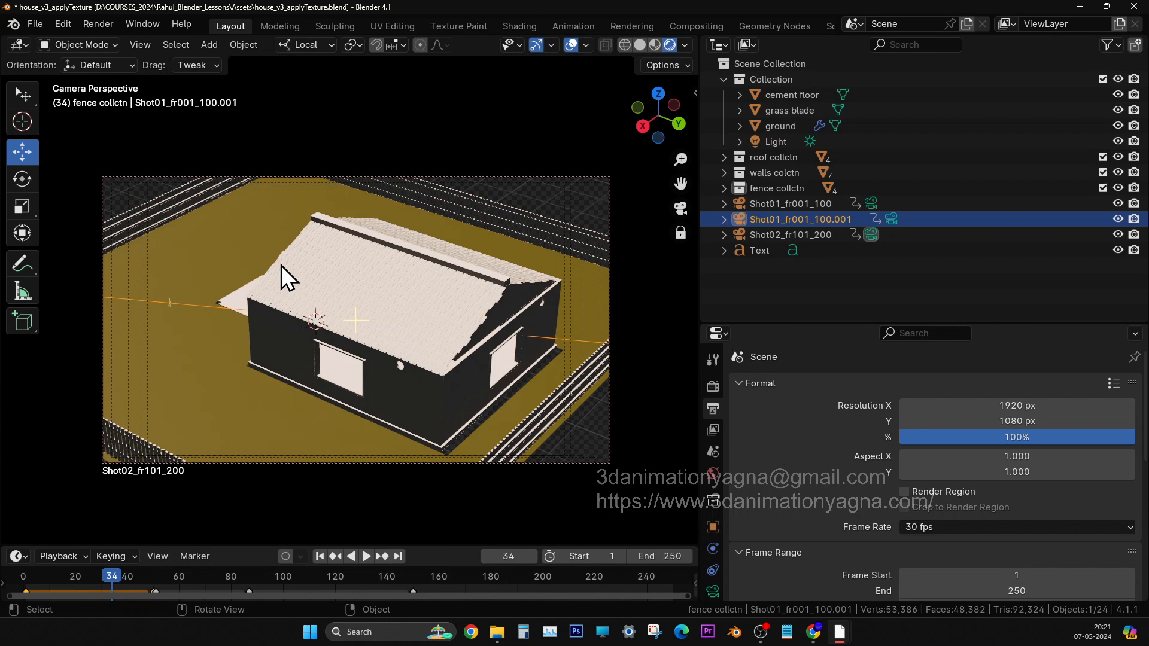
- Preview each shot by switching the scene camera to Shot01_fr001_100, its new duplicate, and back to Shot02_fr101_200
drag(894, 325, 897, 100)
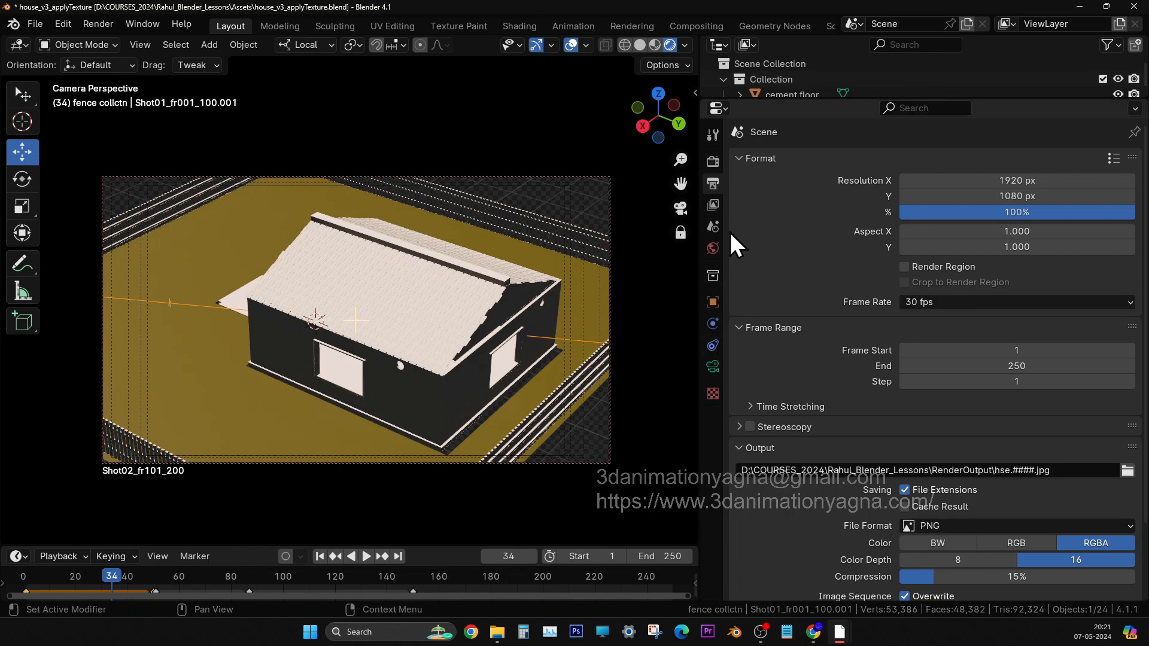
click(712, 205)
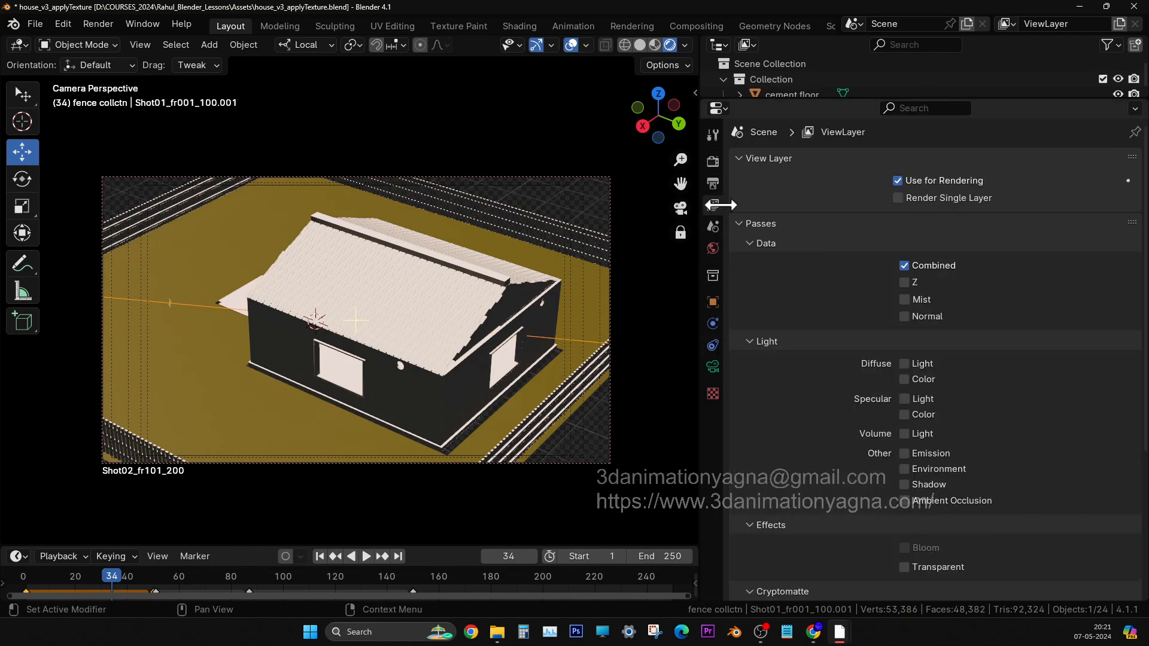
click(713, 226)
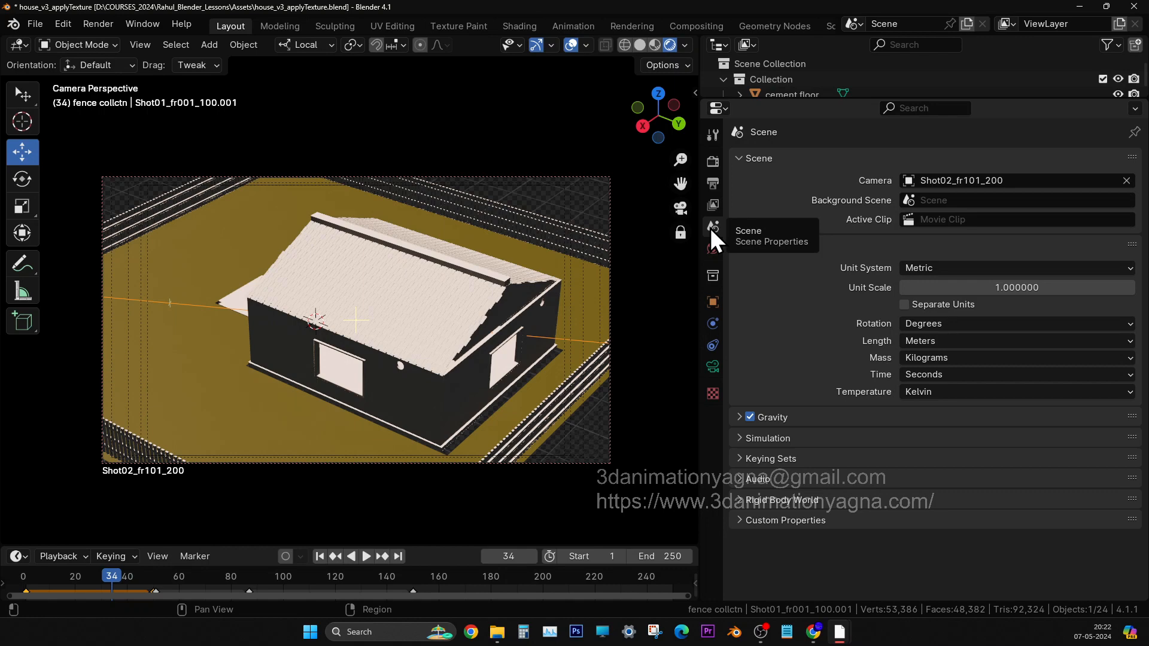
click(1031, 180)
click(993, 205)
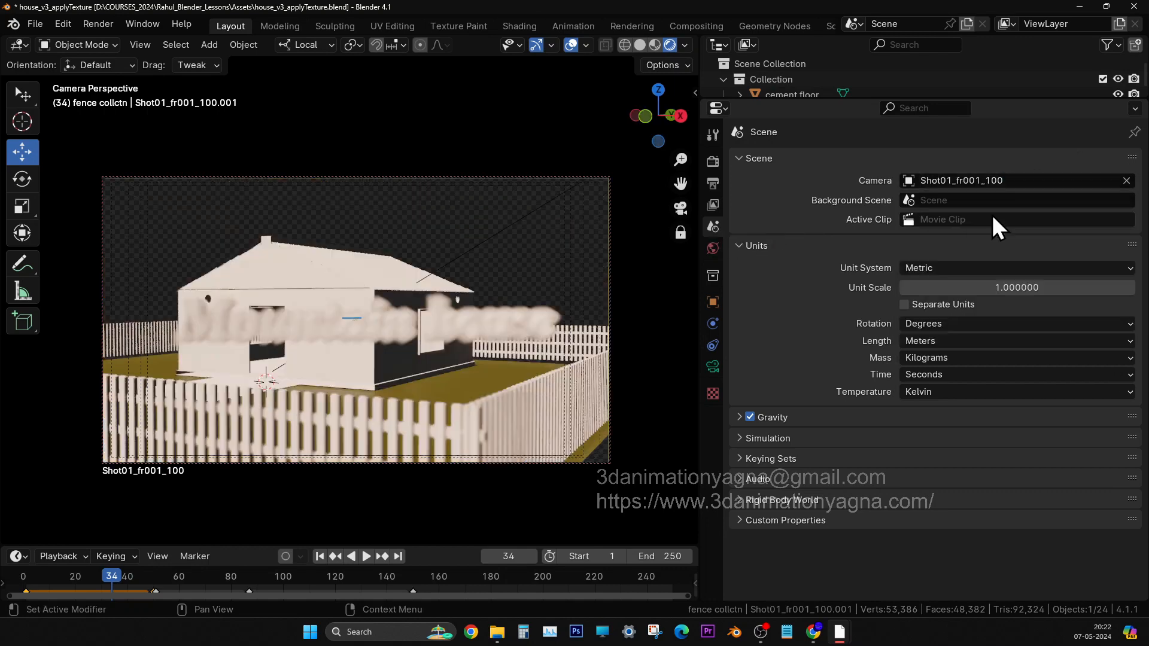
click(1011, 180)
click(982, 220)
click(982, 179)
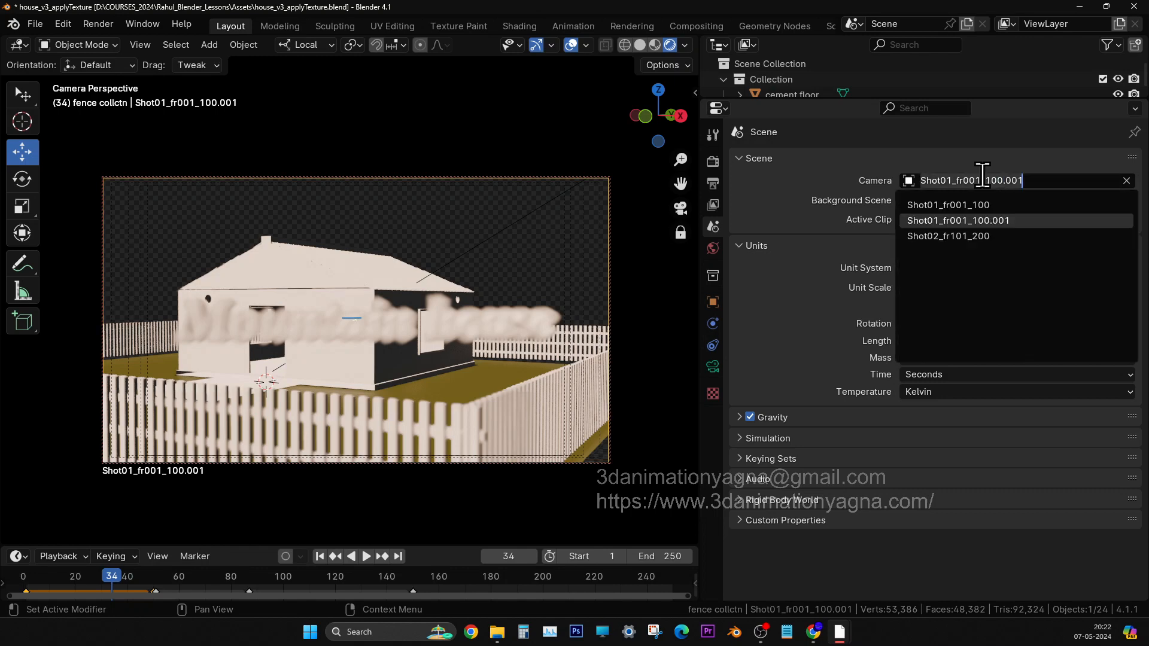
click(963, 235)
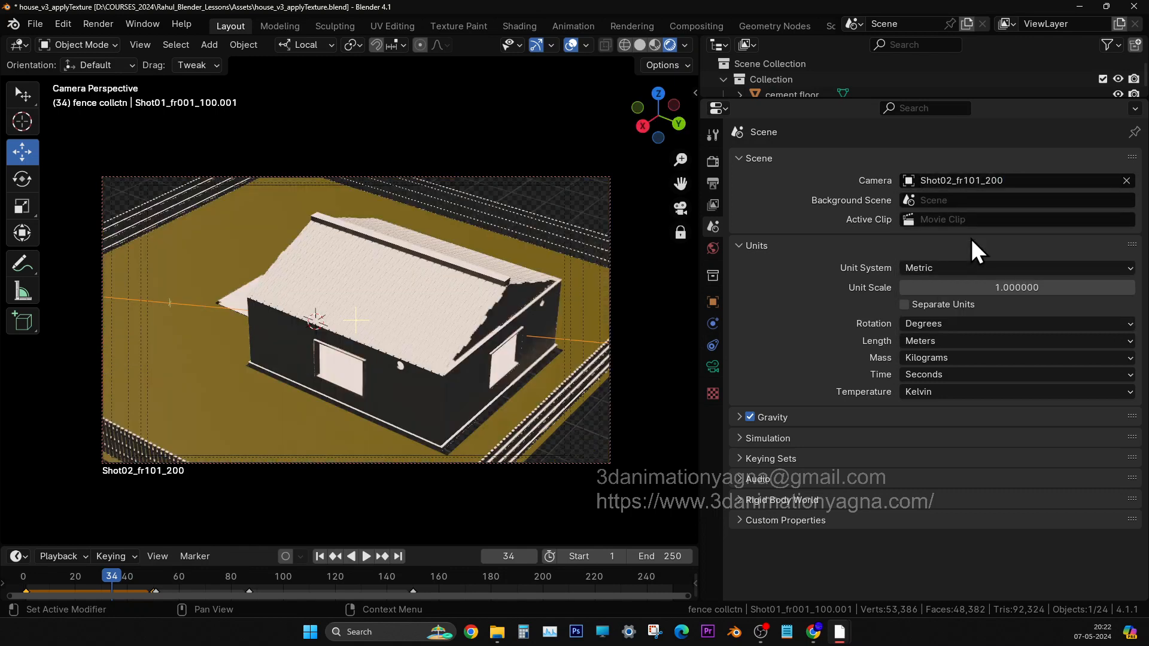
- Make Shot01_fr001_100 the active scene camera and bring up the available render commands
click(993, 181)
click(978, 206)
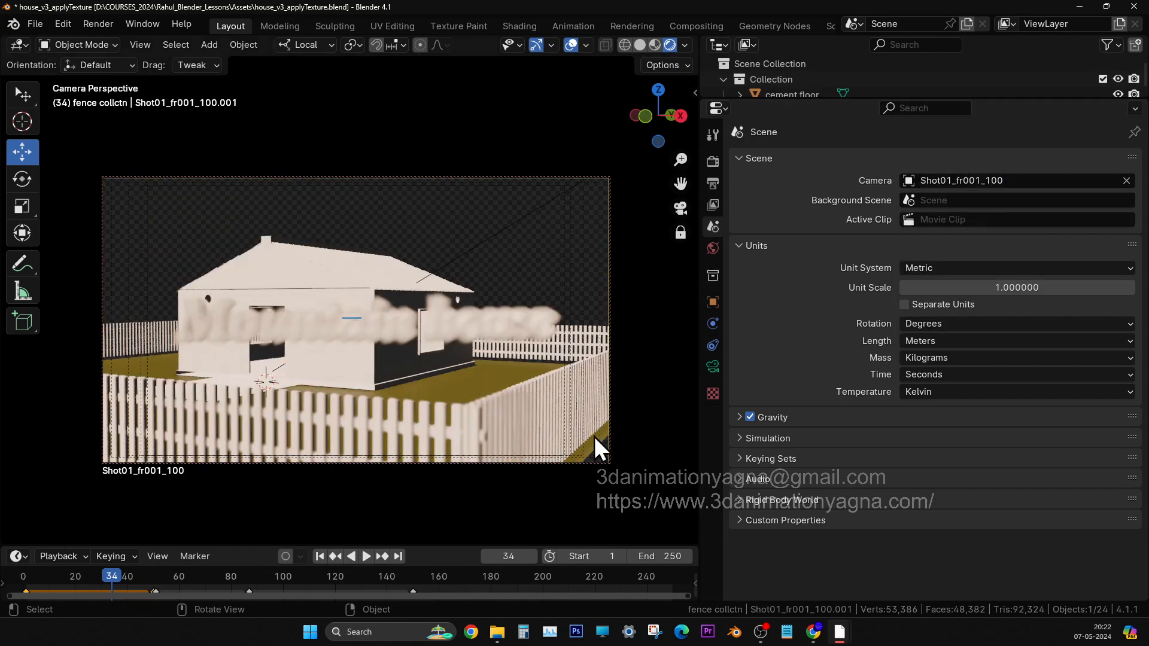
click(975, 181)
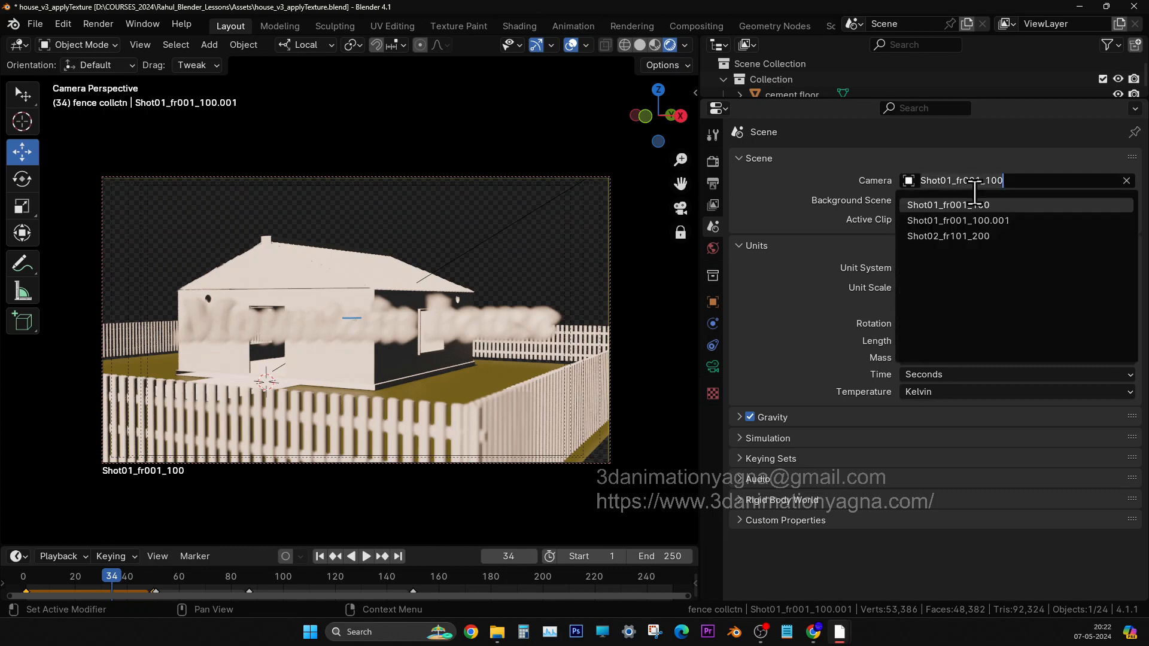
click(967, 205)
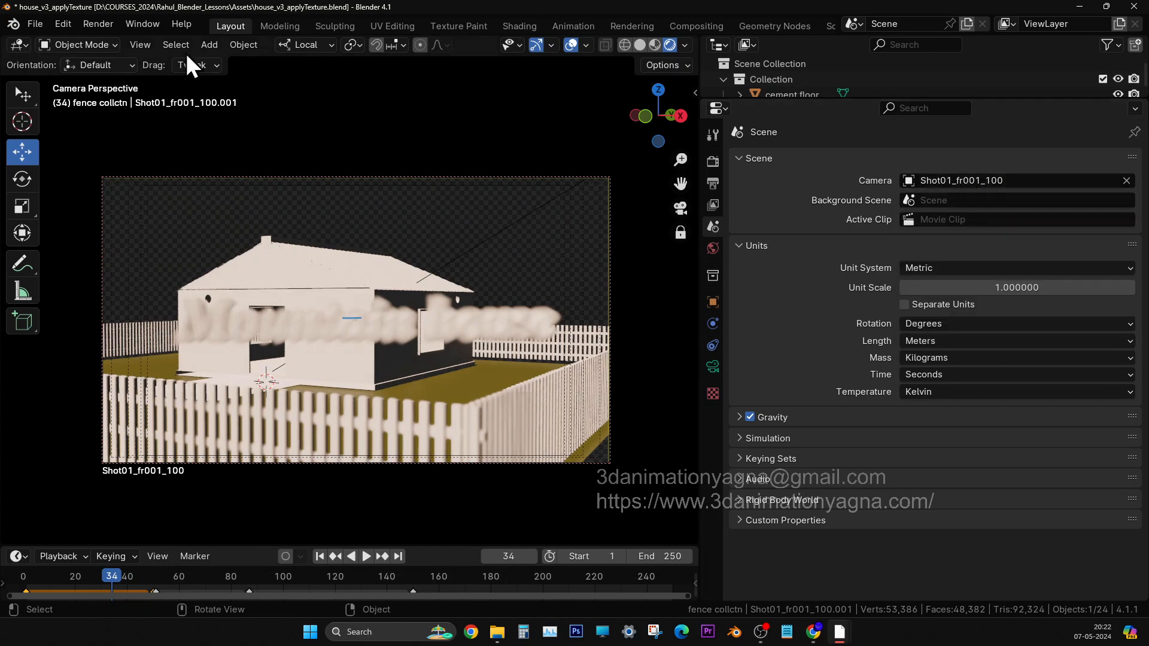
click(97, 25)
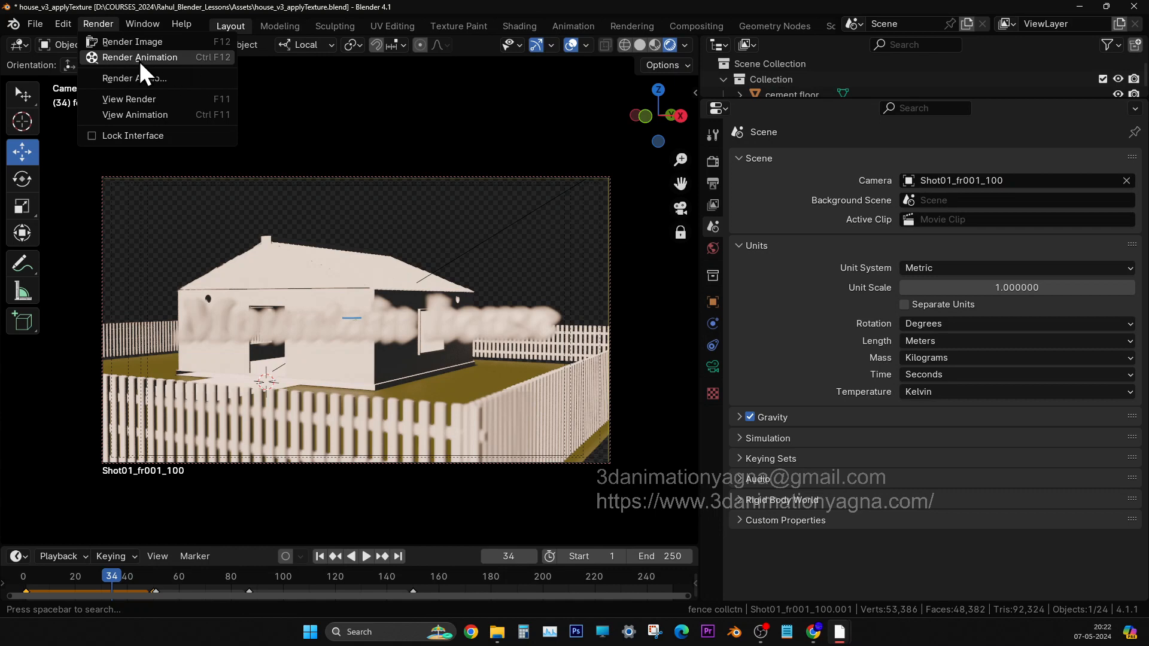
- Switch the scene camera to Shot02_fr101_200 and back to Shot01_fr001_100 to compare the two shots
click(962, 180)
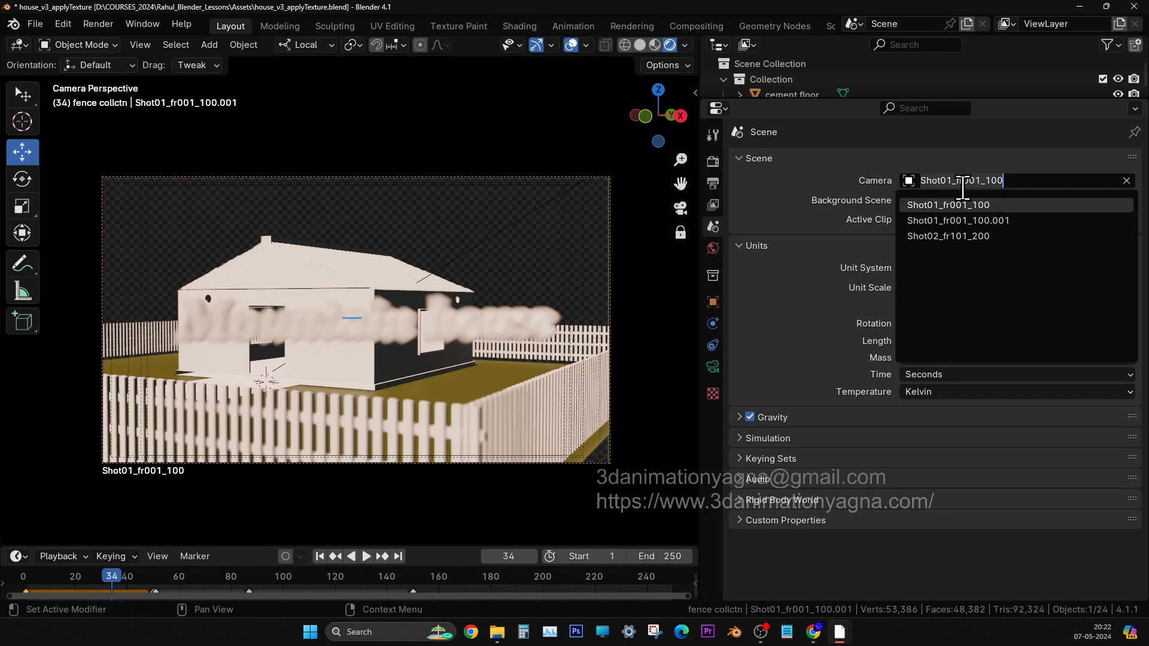
click(960, 234)
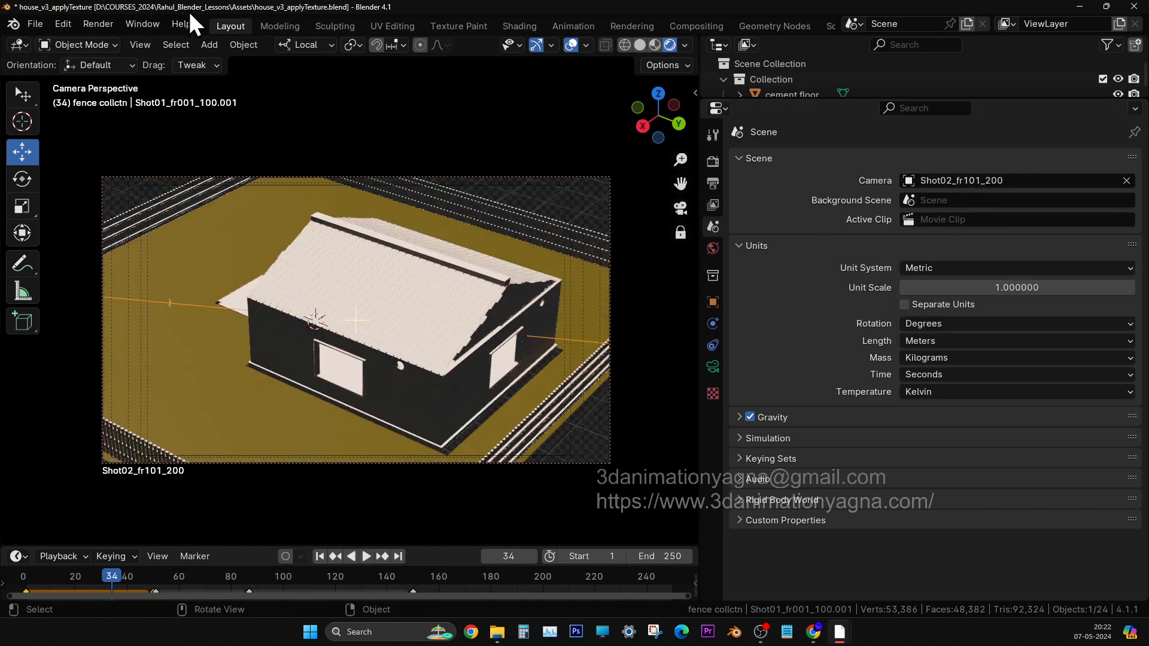
click(983, 183)
click(974, 205)
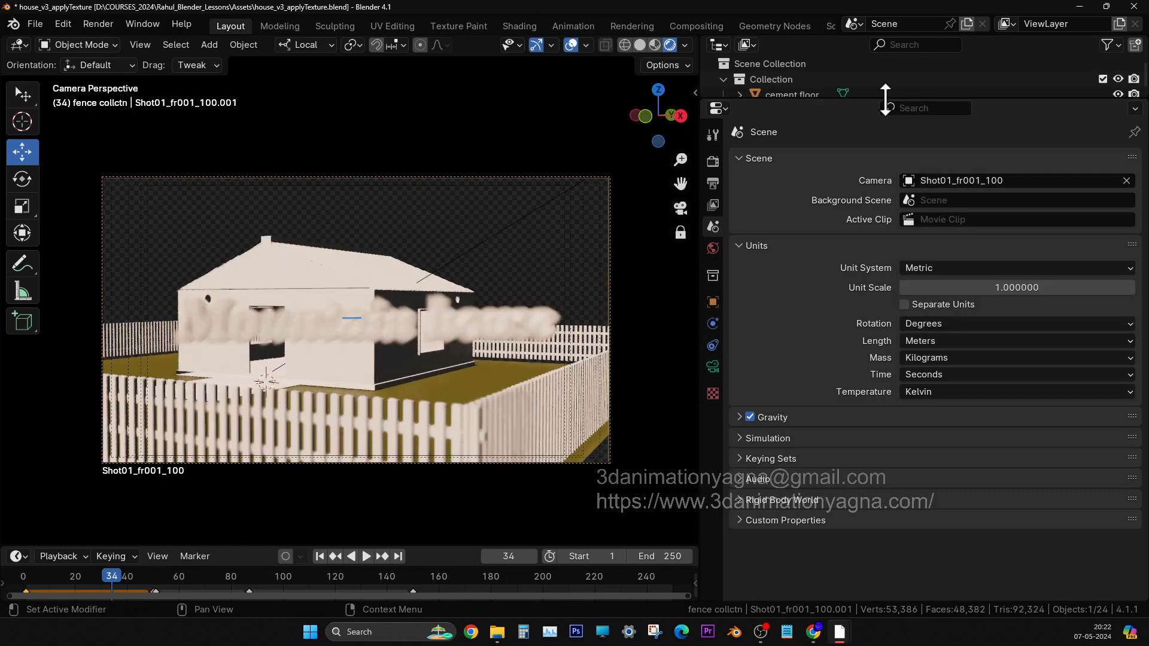
mouse_move(885, 100)
mouse_down()
mouse_move(870, 302)
mouse_move(873, 88)
mouse_up()
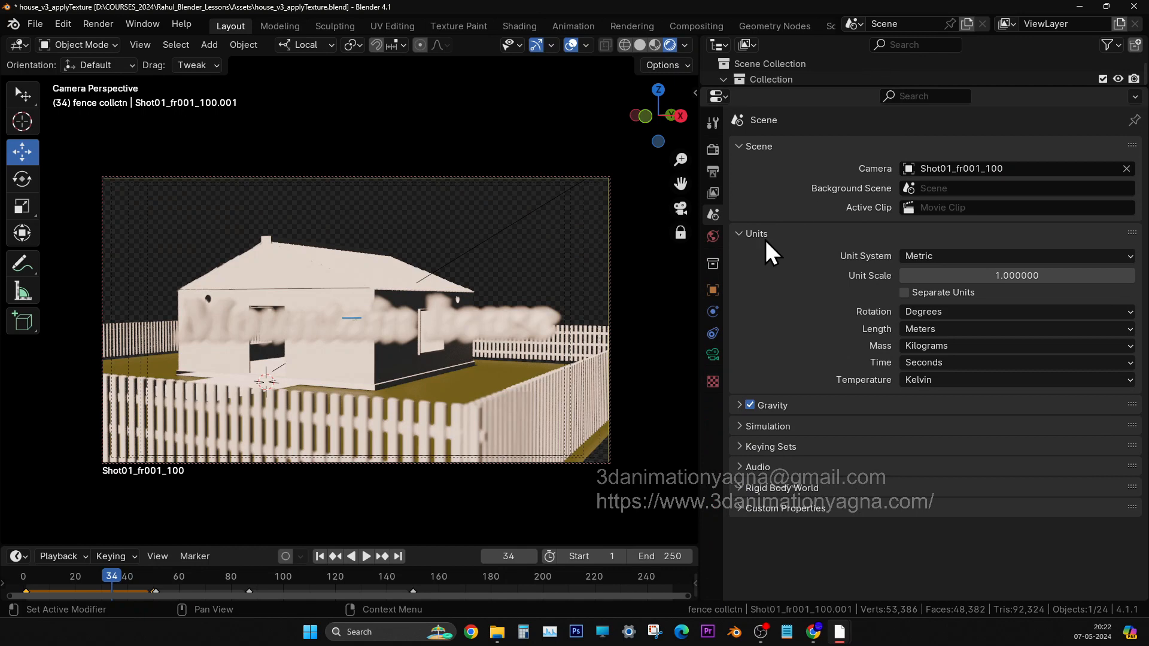
- Assign Shot02_fr101_200 as the scene camera and give the scene properties slightly more room
click(979, 168)
click(970, 224)
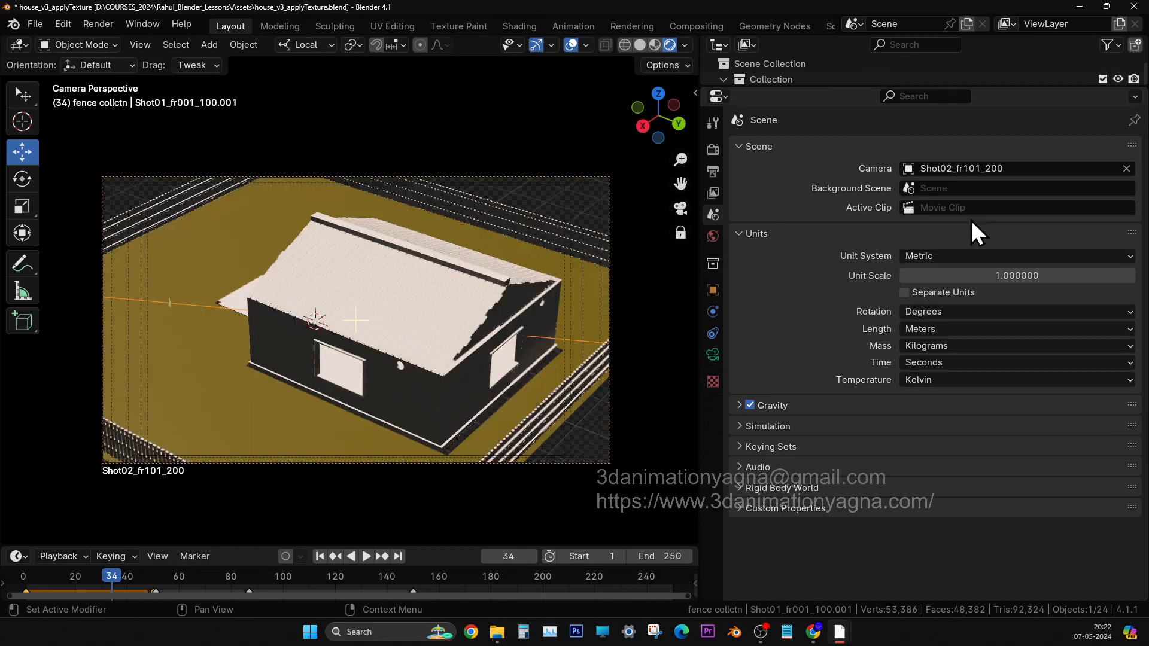
drag(880, 88, 818, 74)
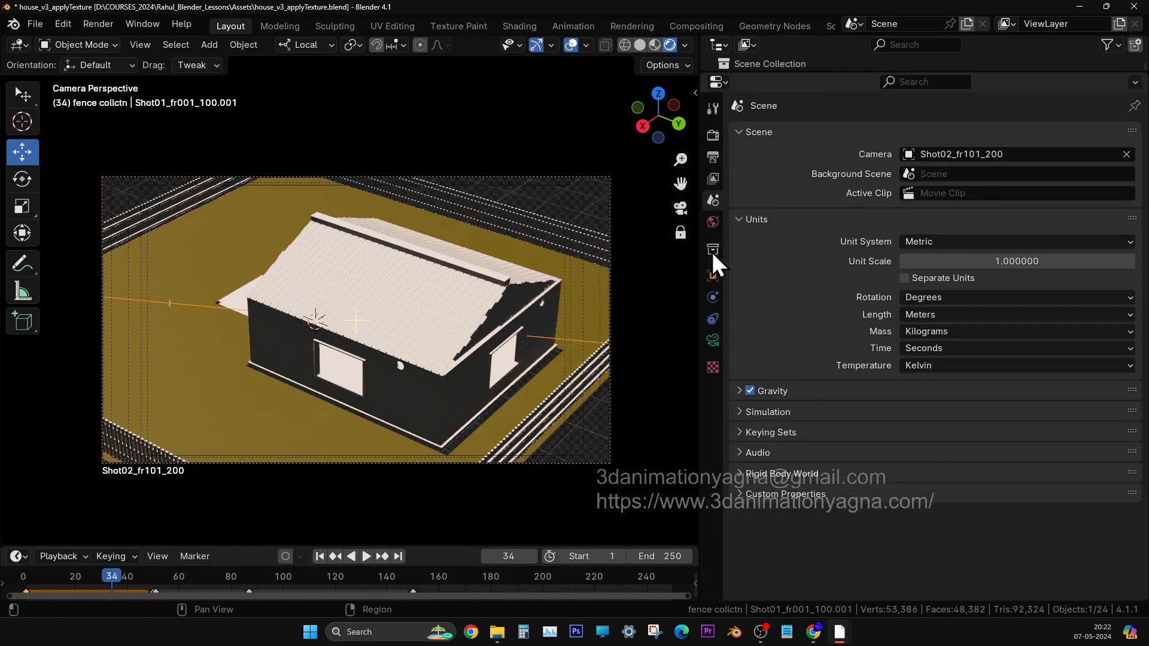
click(974, 153)
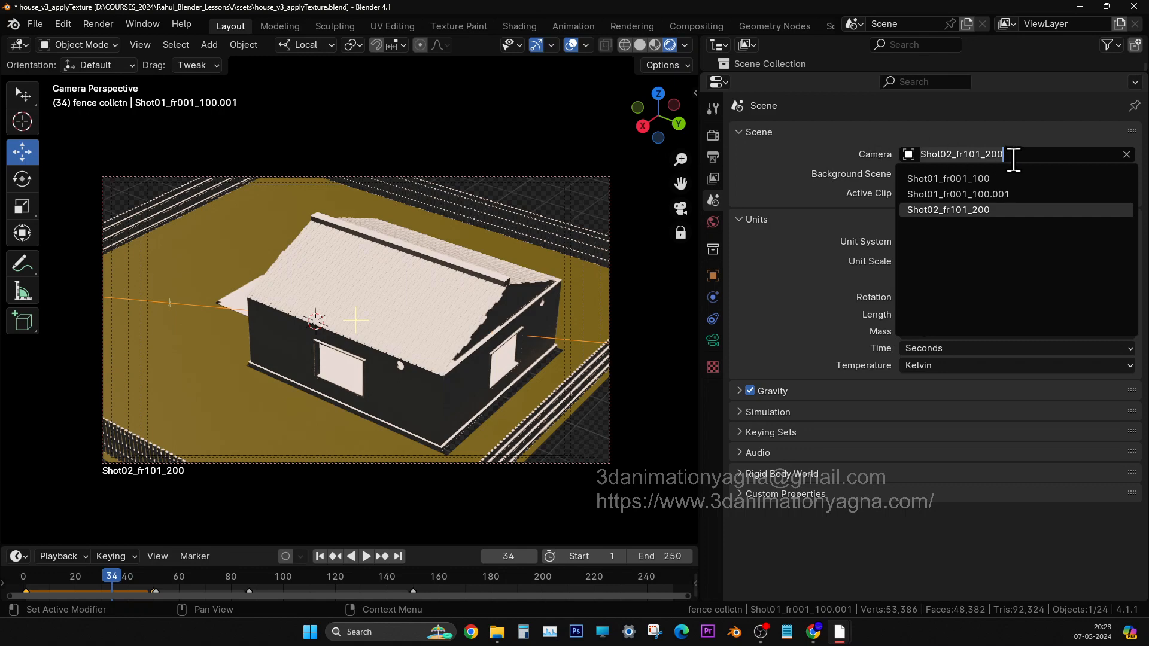
click(956, 210)
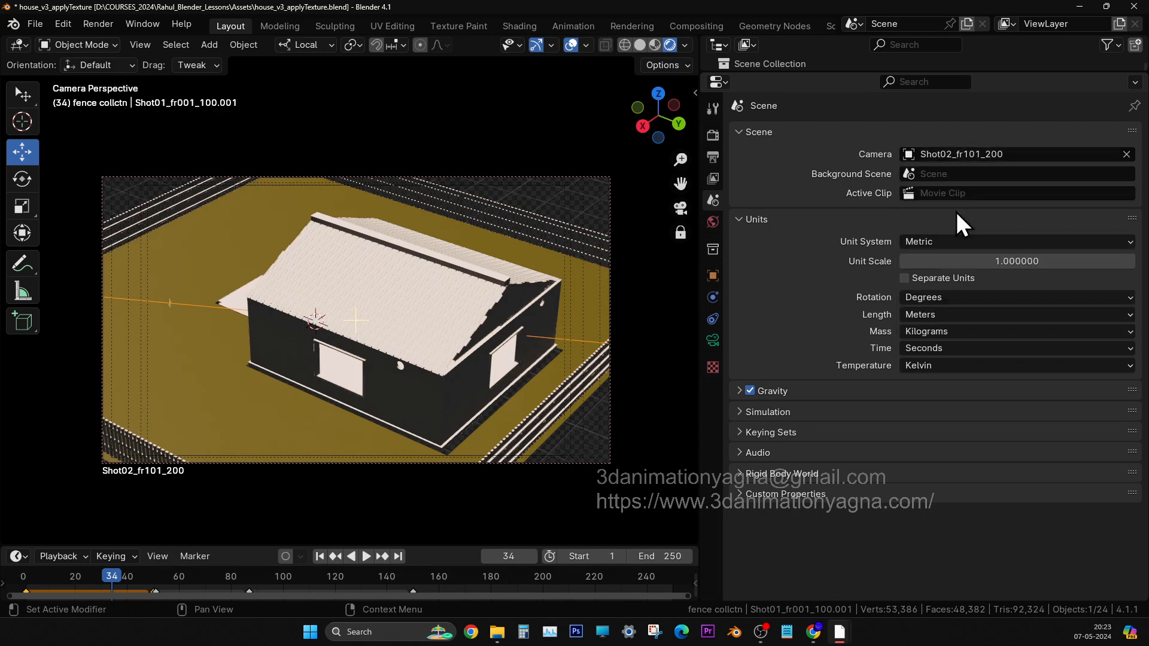
- Return the scene camera to Shot01_fr001_100 and review the list of scene cameras
click(982, 155)
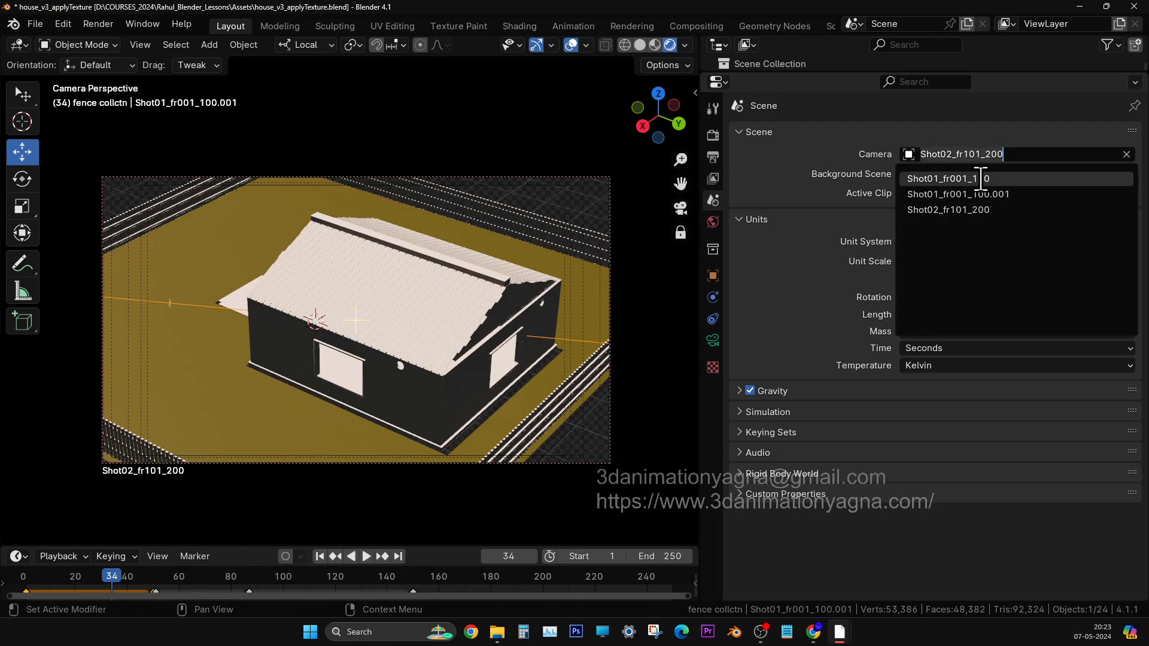
click(981, 178)
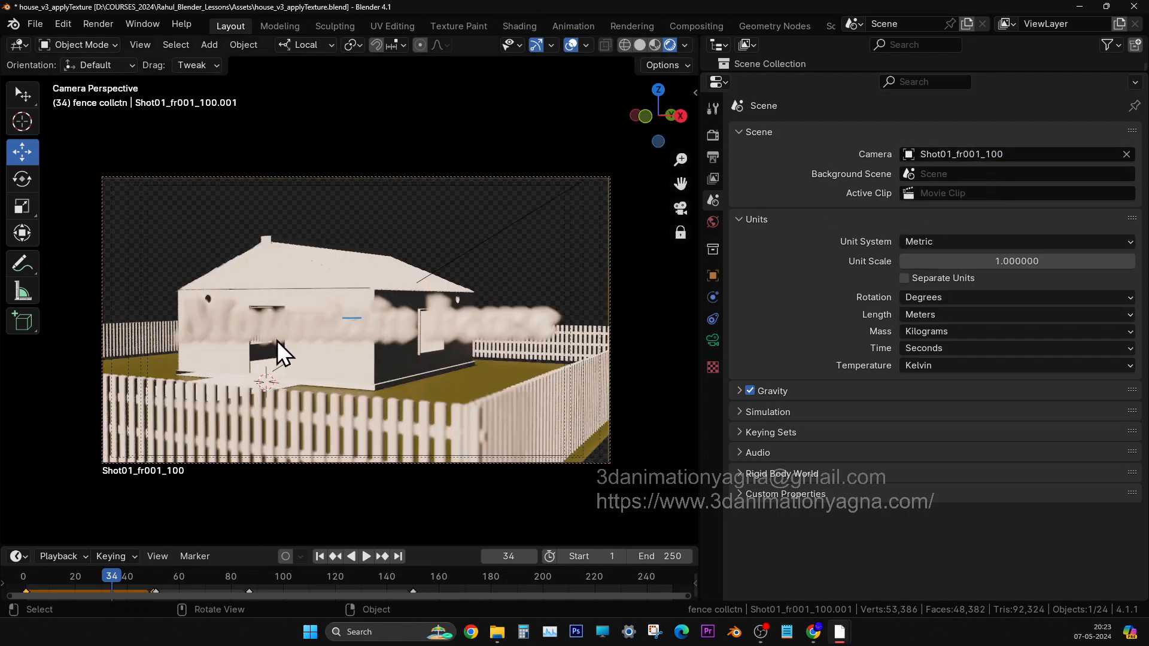
click(955, 156)
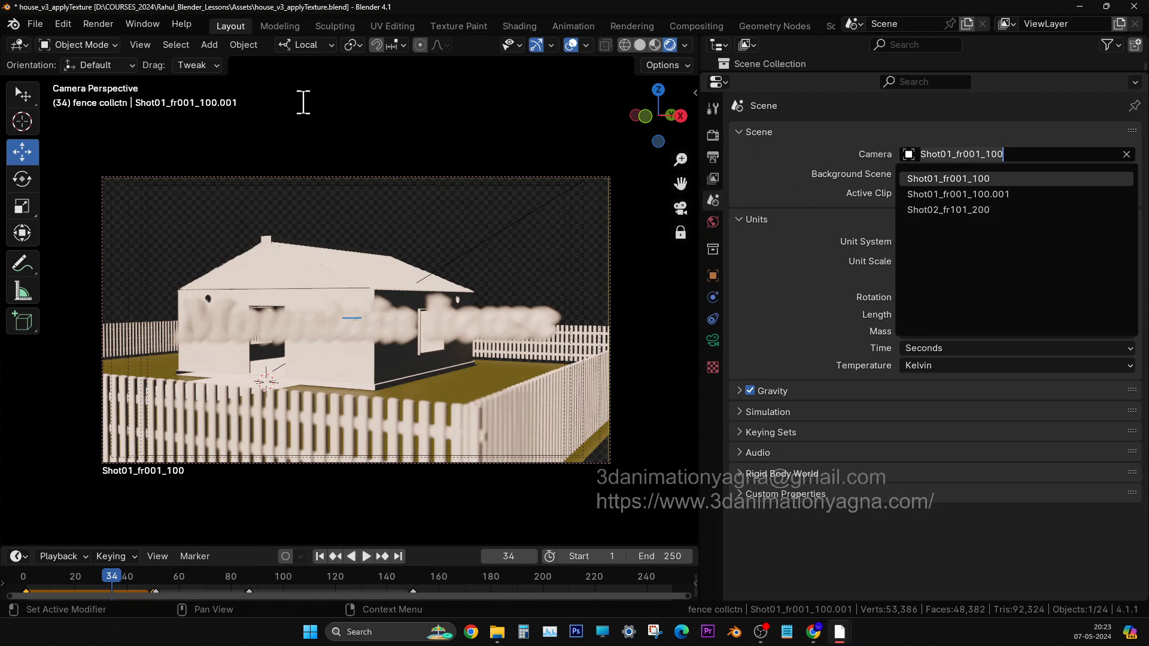
click(105, 21)
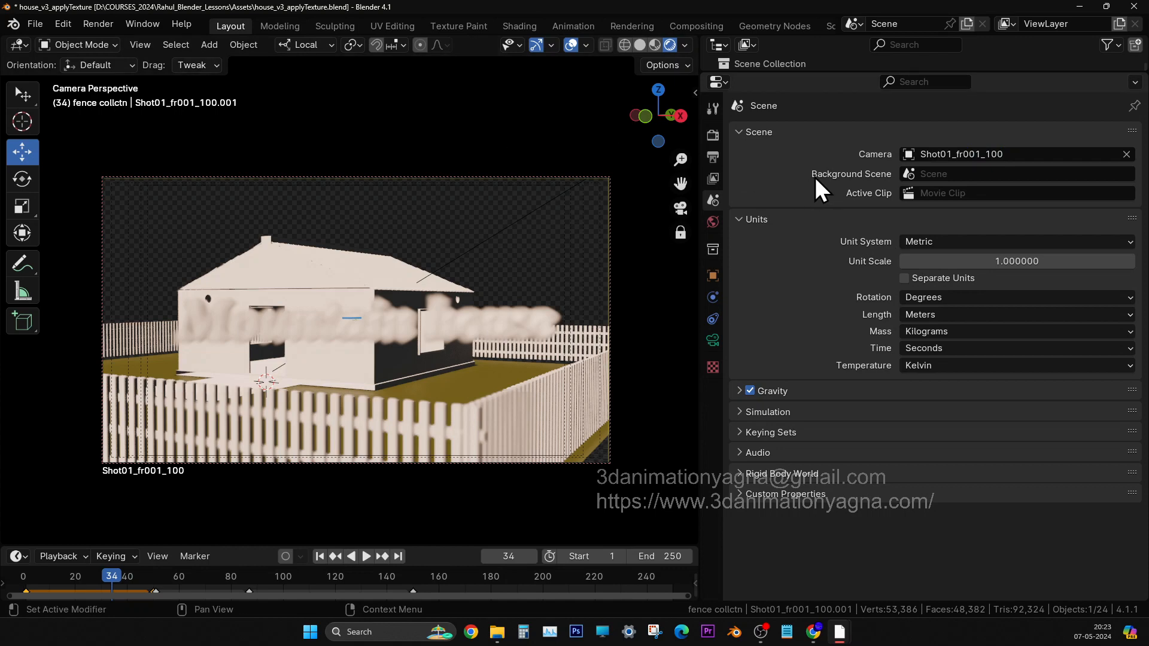
- Expand the outliner, select the Shot01_fr001_100 camera, and shrink the outliner again
drag(848, 73, 842, 362)
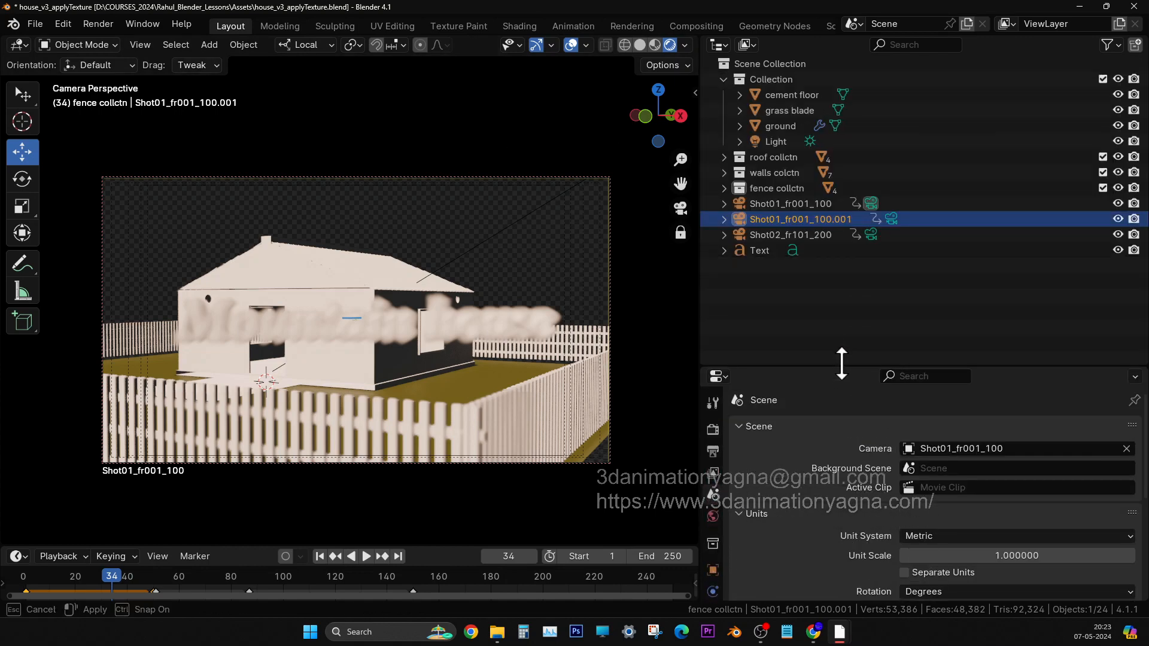
click(781, 206)
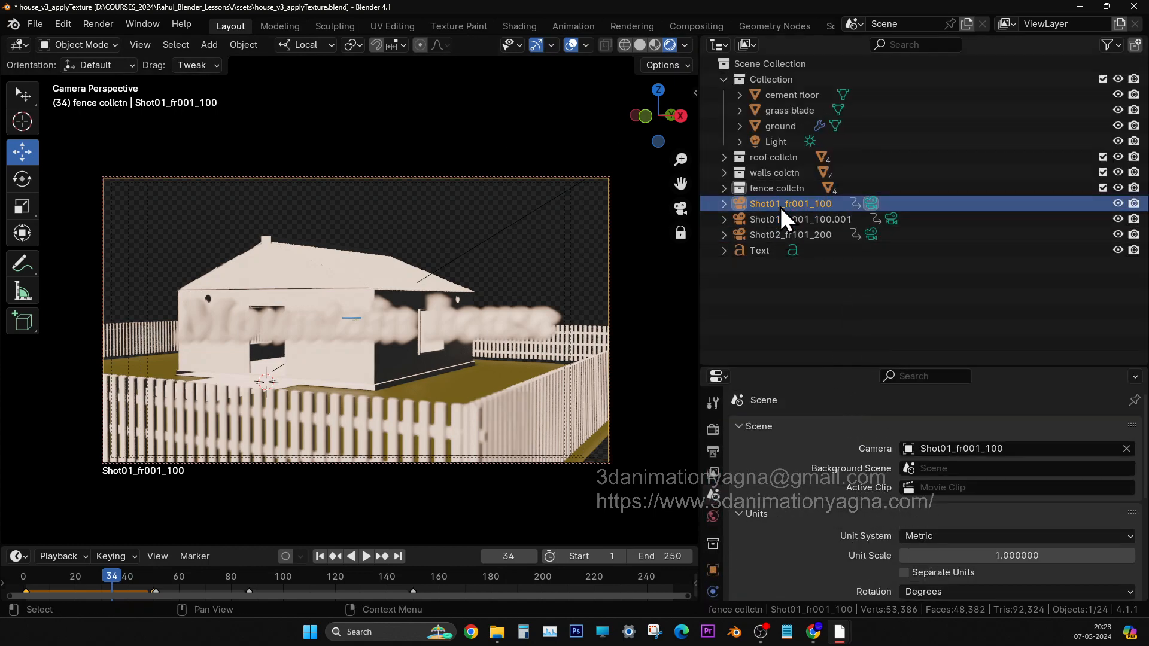
drag(792, 366, 802, 60)
- Set the scene camera to Shot02_fr101_200 and recheck the list of scene cameras
click(955, 137)
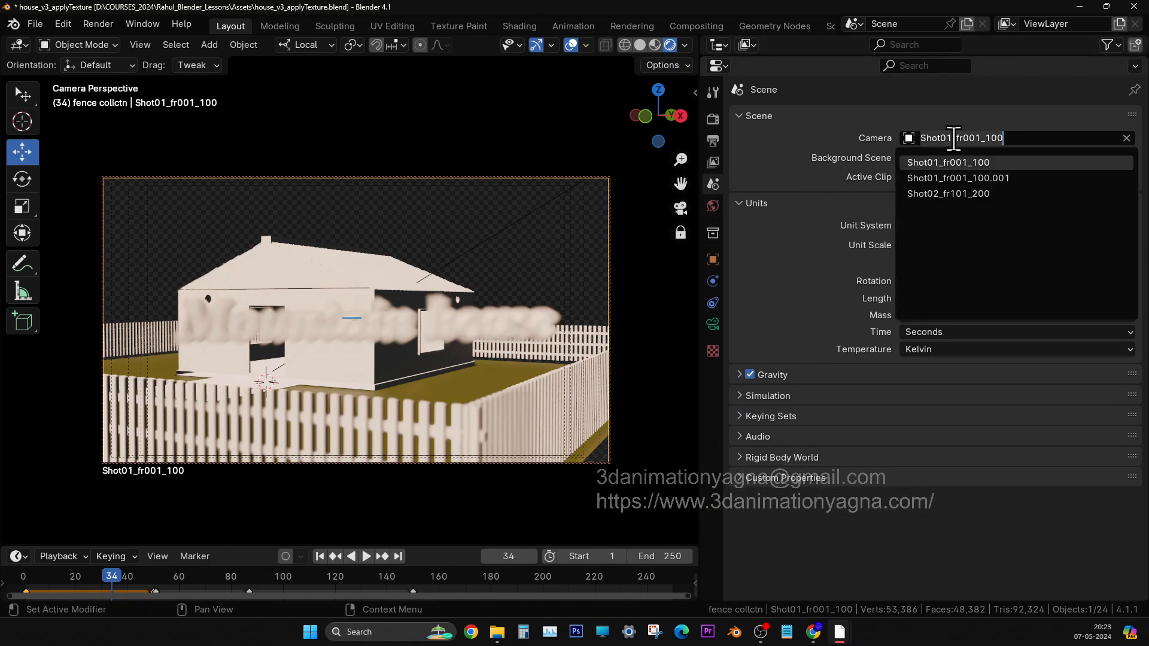
click(967, 193)
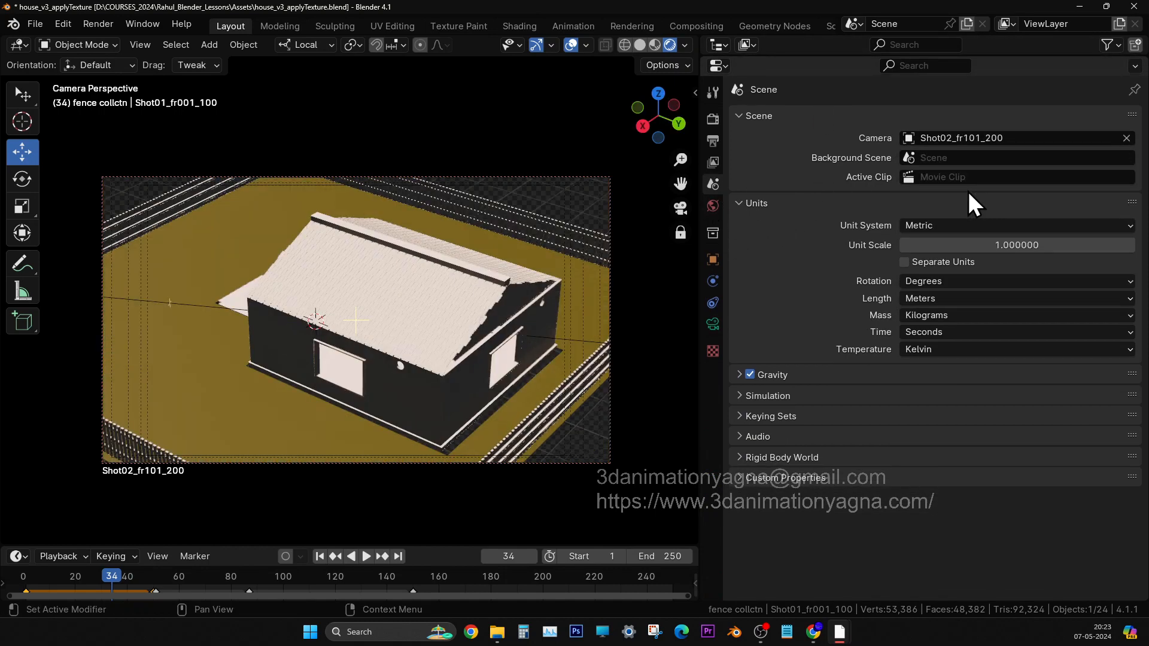
click(114, 28)
drag(845, 55, 845, 103)
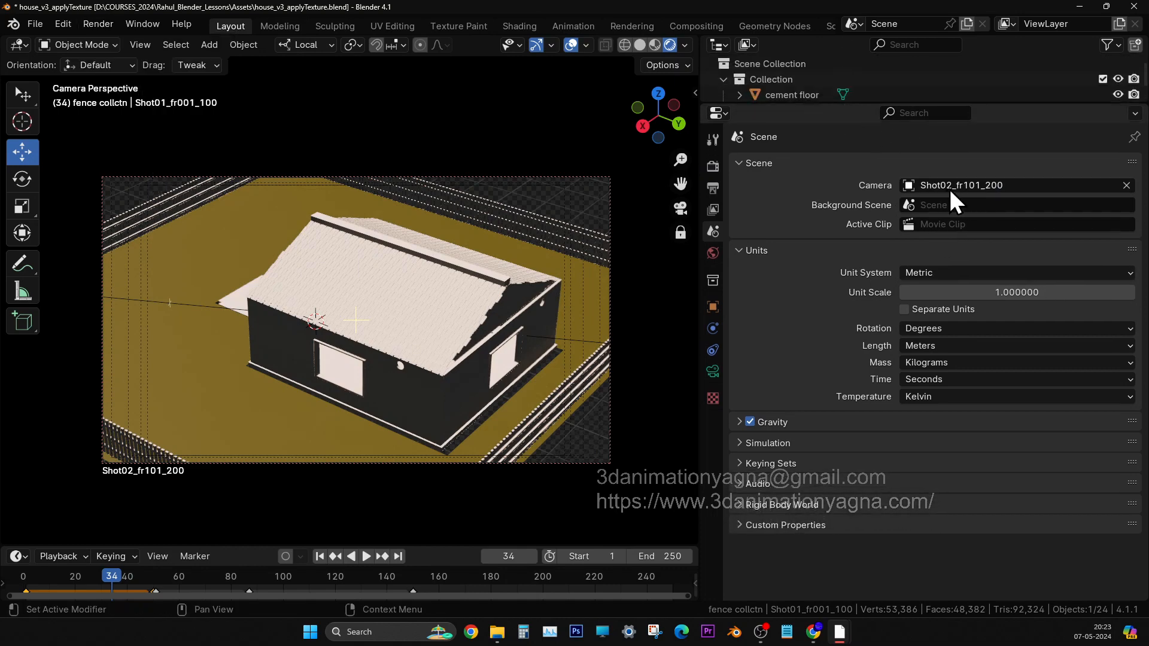
click(970, 187)
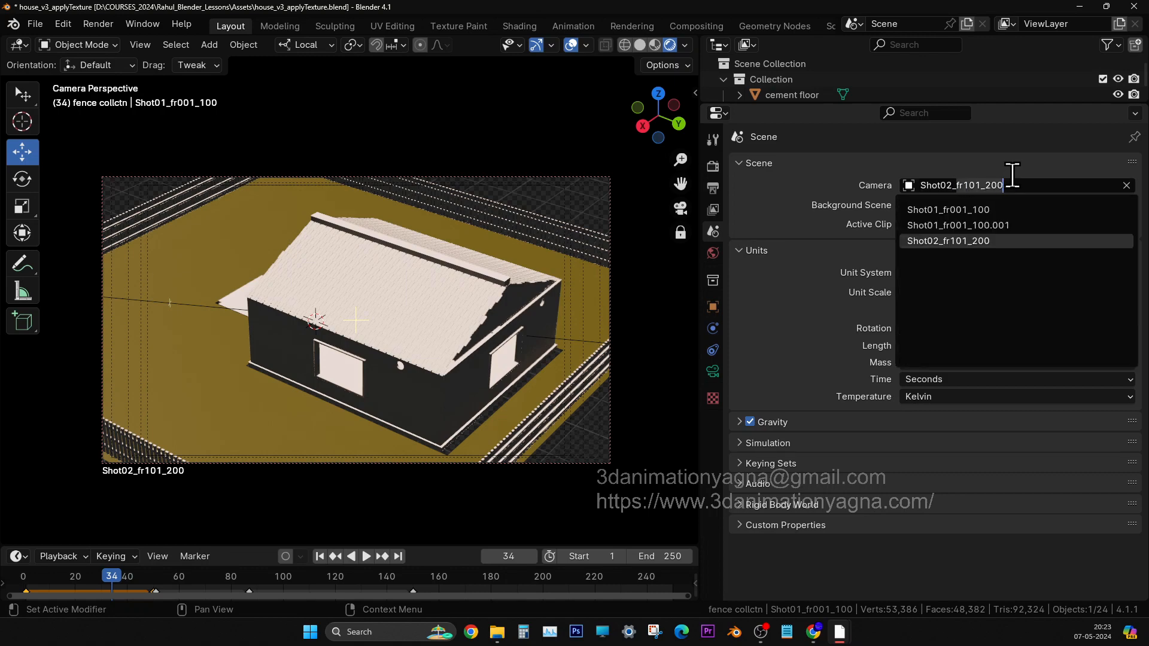
click(887, 143)
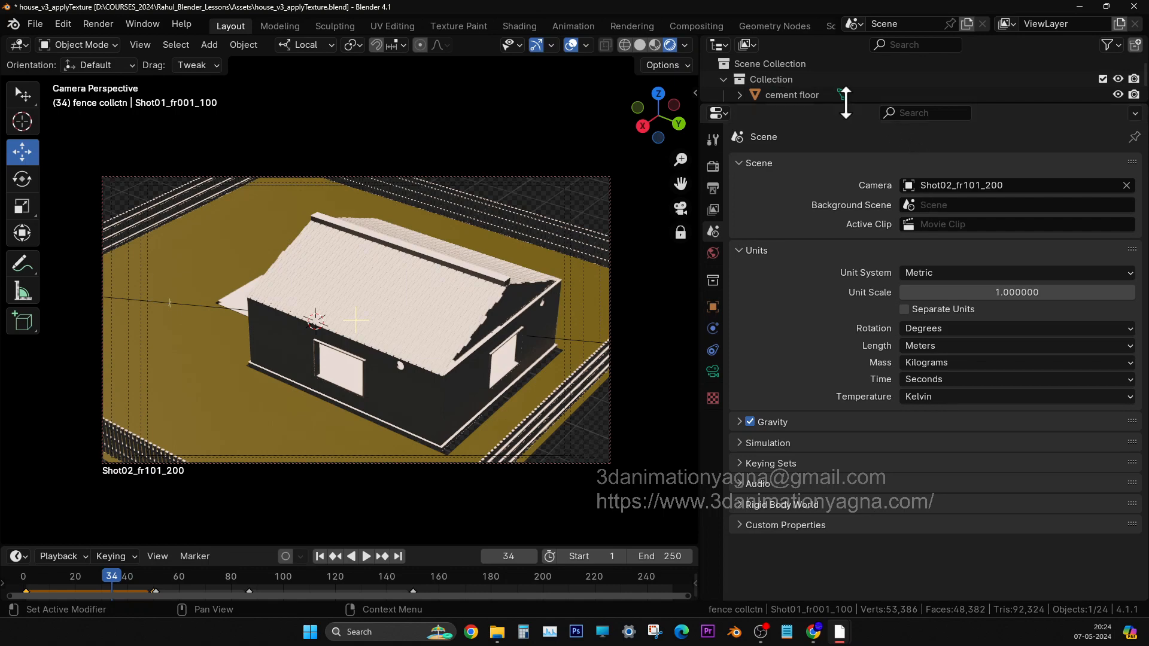
- Set the scene's output frame range to start at frame 101 and end at frame 200
drag(915, 105, 856, 181)
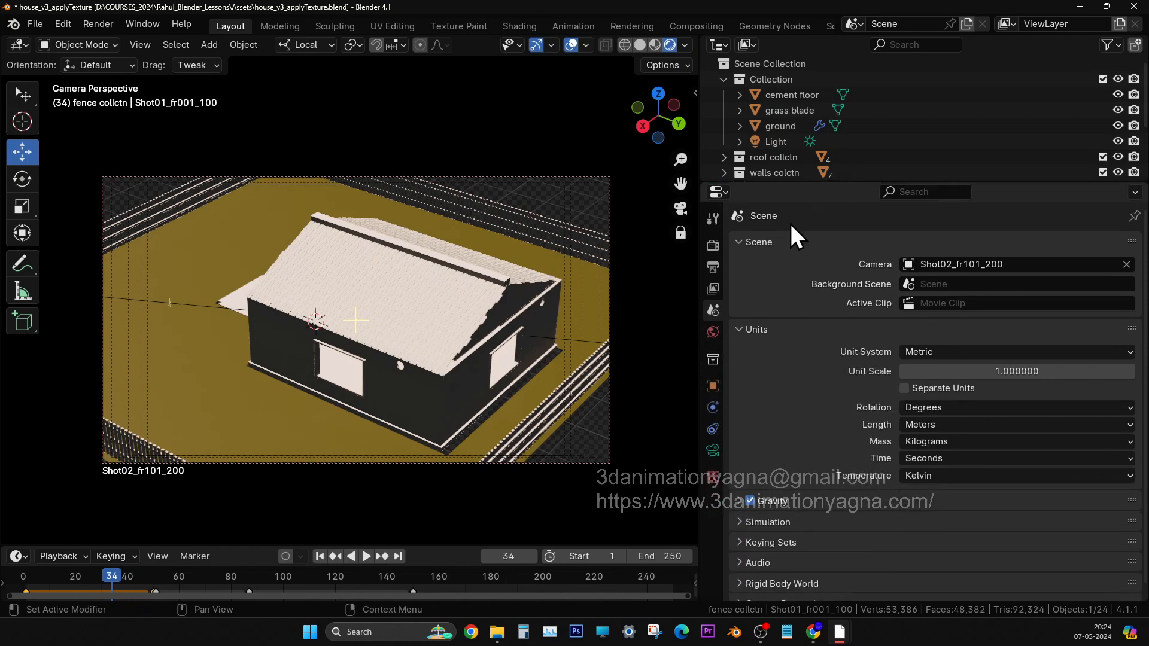
click(711, 246)
click(712, 269)
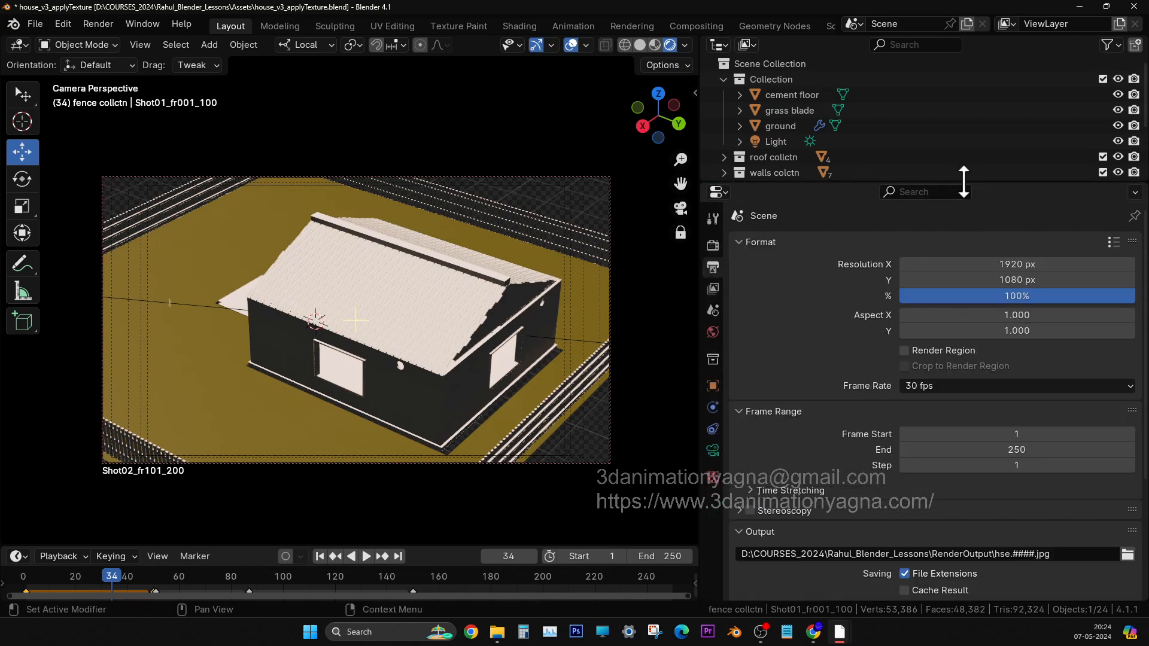
drag(961, 179, 957, 78)
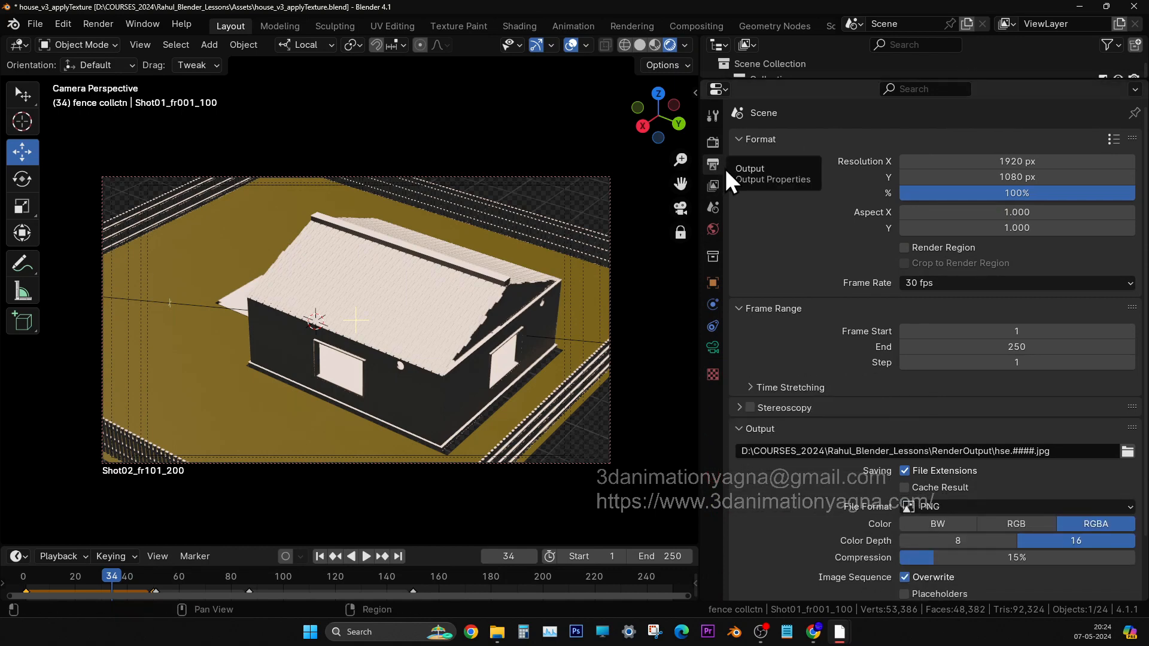
scroll(921, 343, down, 3)
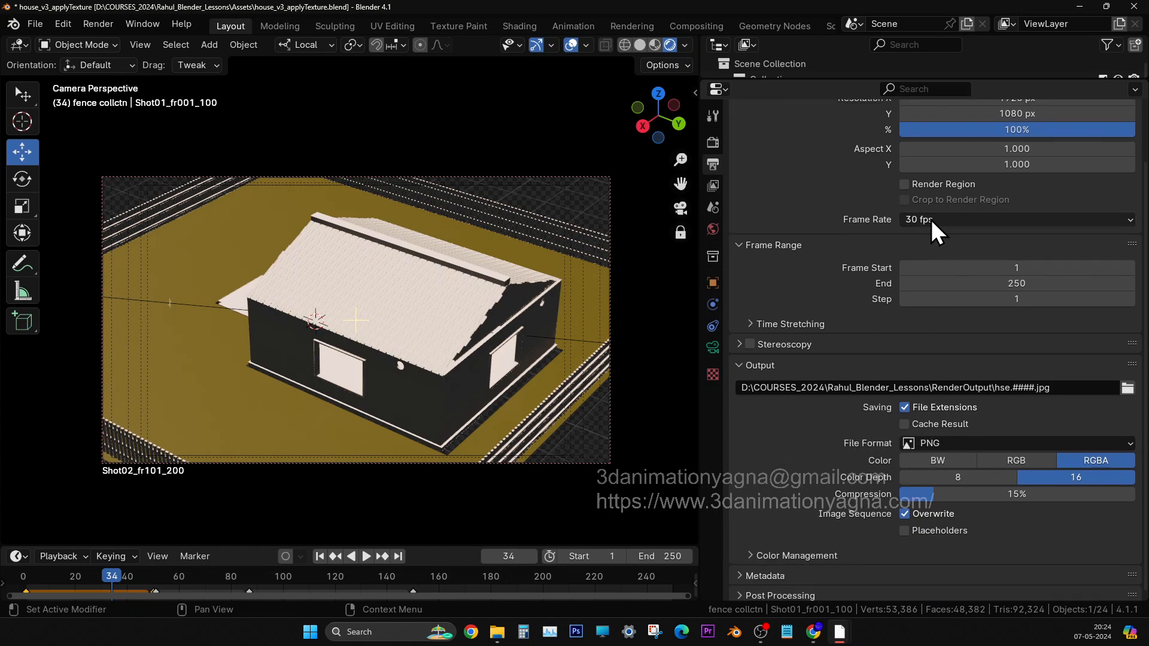
click(998, 269)
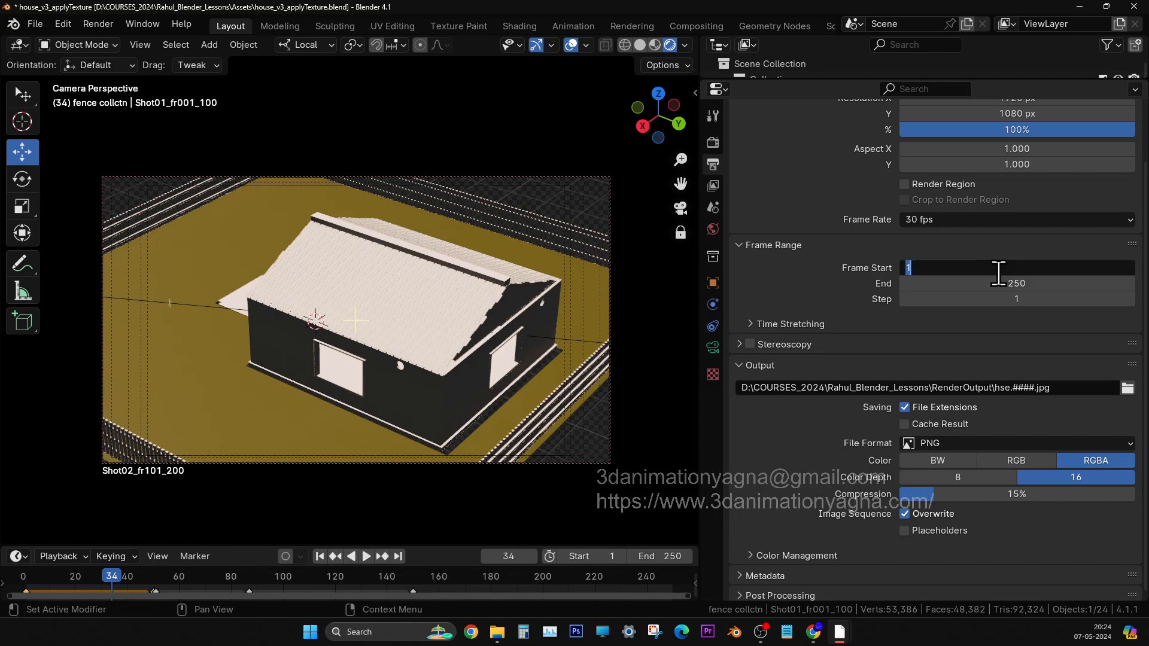
text(101)
key(Return)
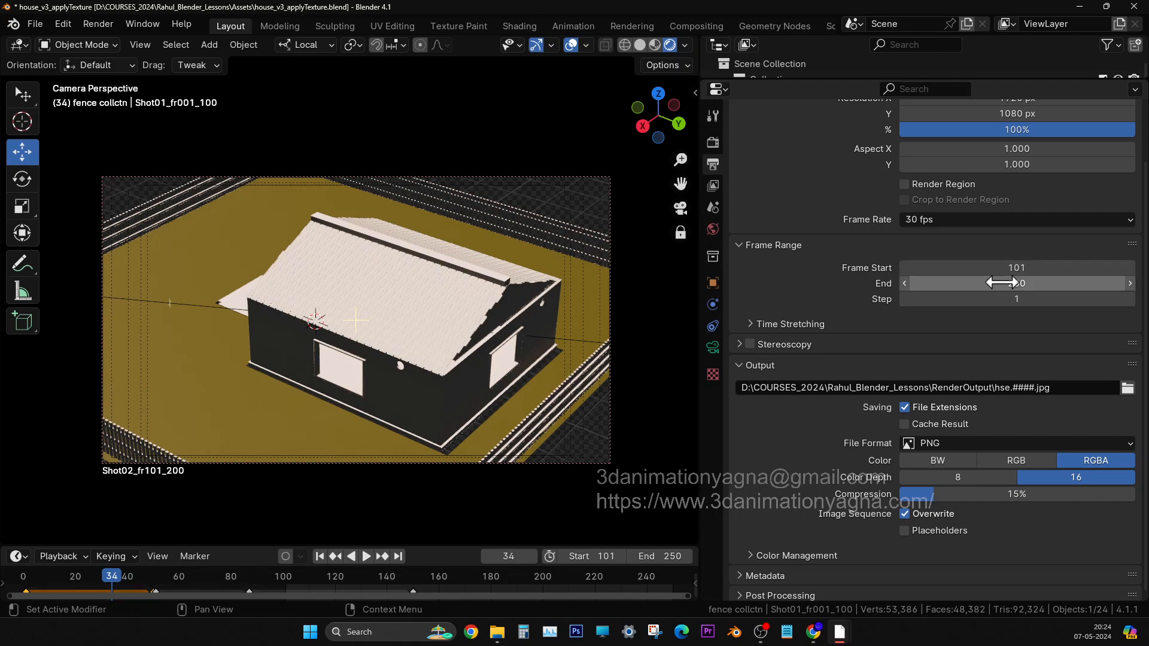
click(1000, 282)
text(200)
key(Return)
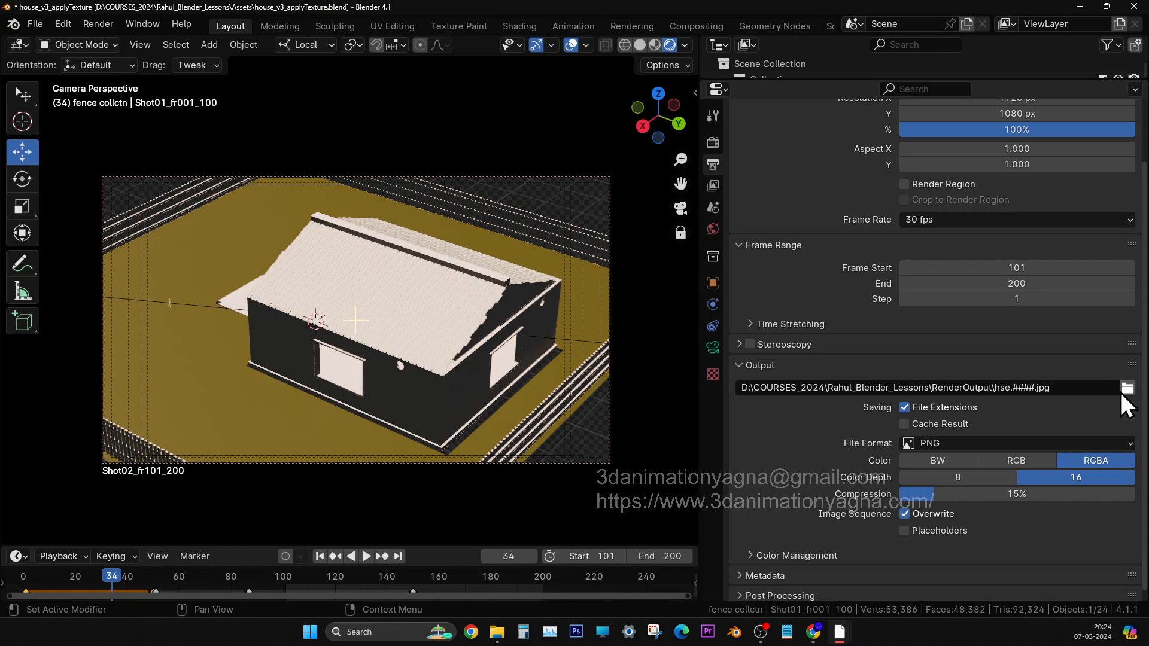
- Enlarge the output properties and examine the frame range, render output path and file format settings
click(1024, 387)
click(1026, 385)
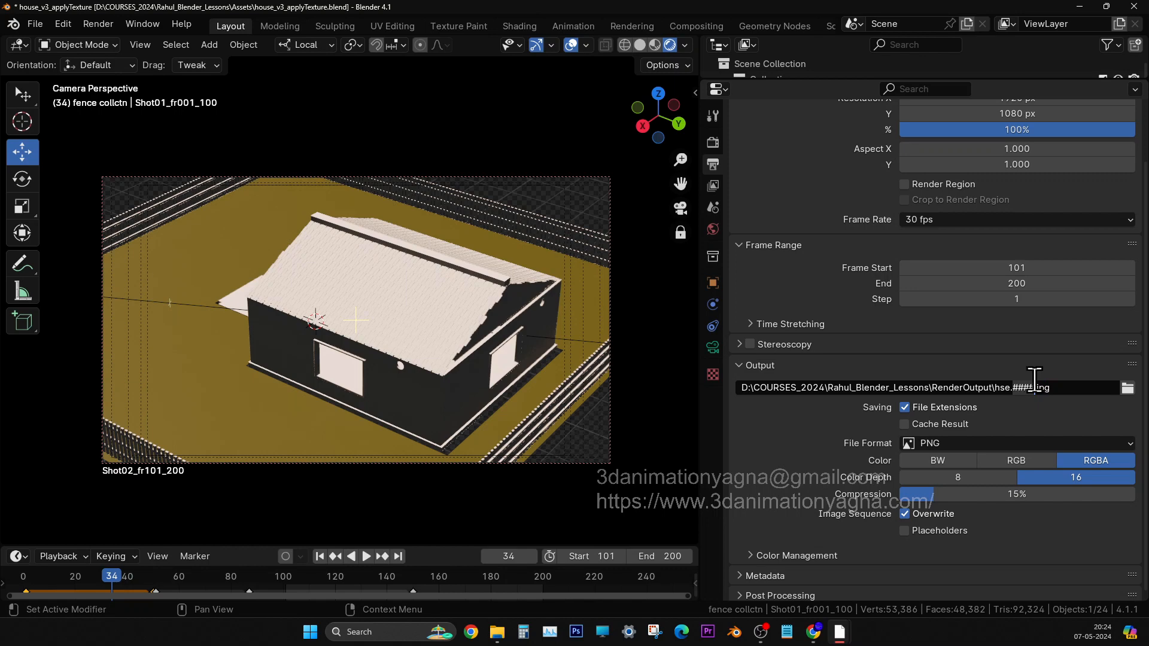
click(1025, 409)
ctrl+middle_drag(1025, 410, 1074, 292)
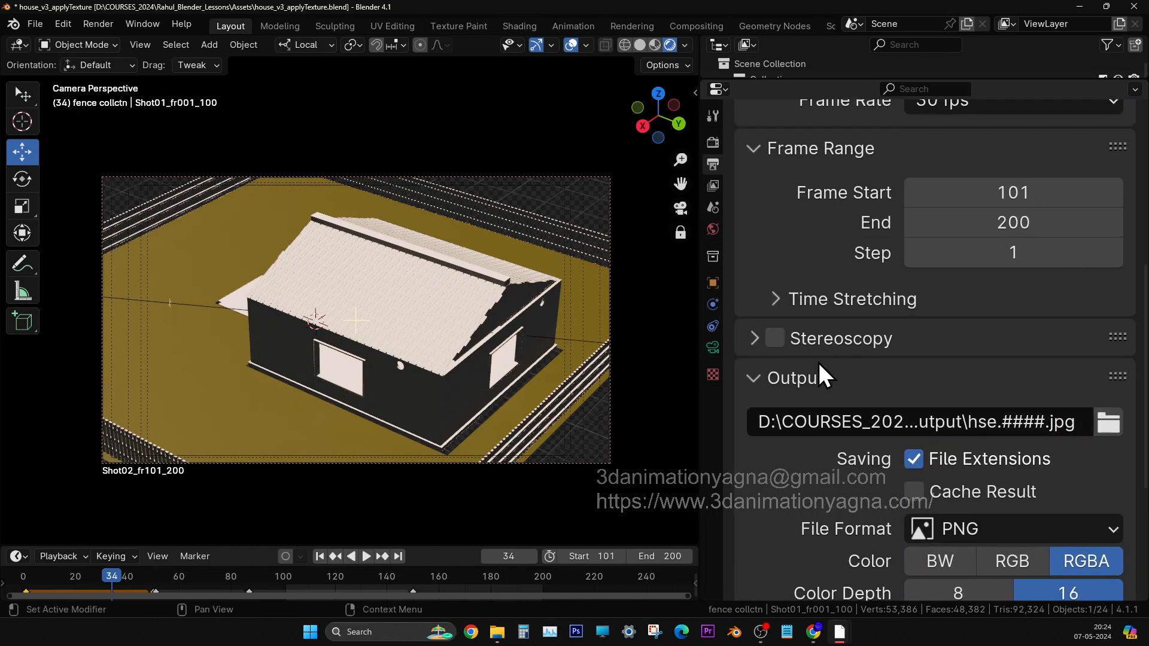
drag(720, 377, 284, 380)
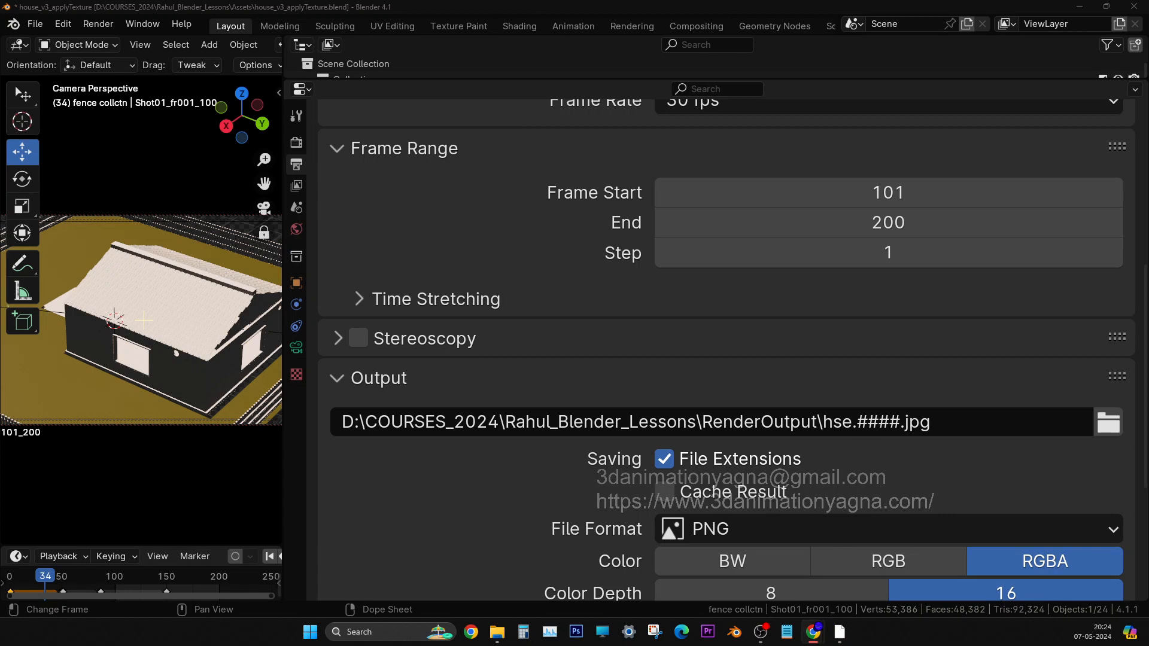
key(alt+Tab)
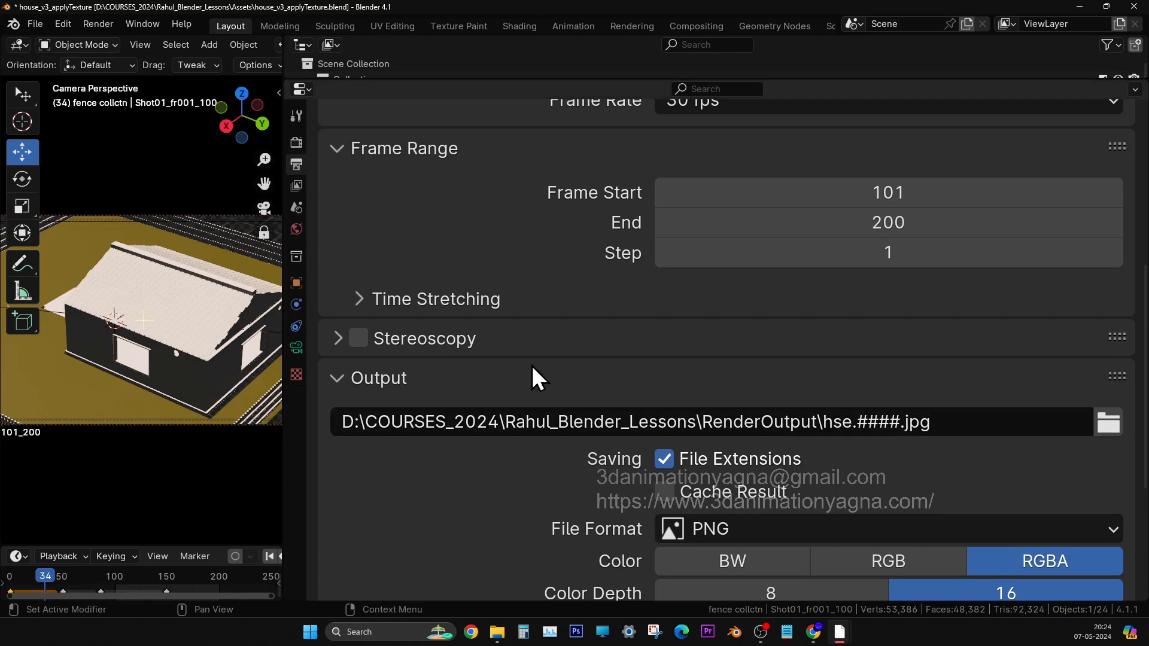
scroll(697, 300, up, 3)
scroll(721, 354, up, 2)
scroll(723, 350, down, 4)
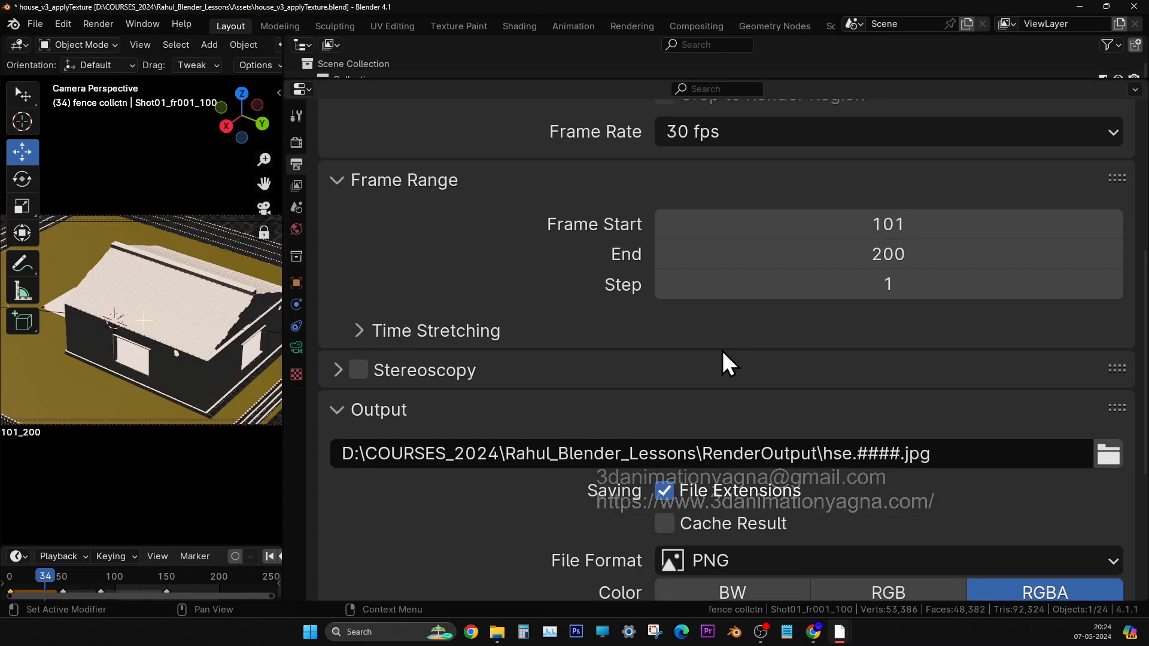
- Remove the .jpg extension from the render output path so the file name part reads hse.####
scroll(723, 351, down, 4)
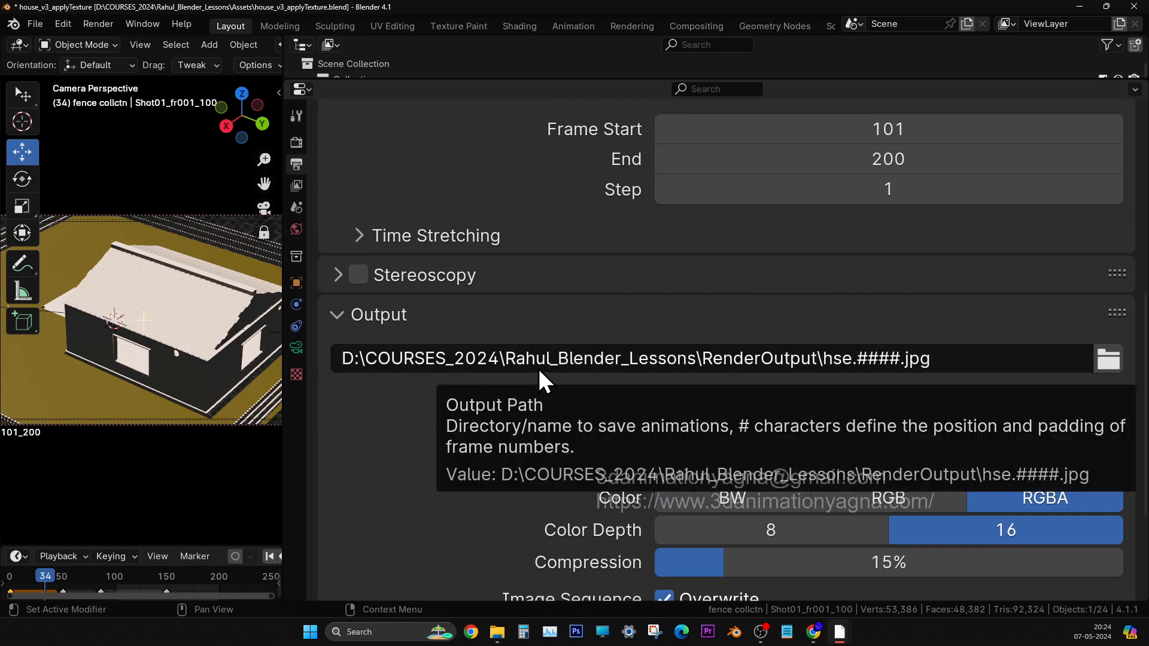
click(964, 366)
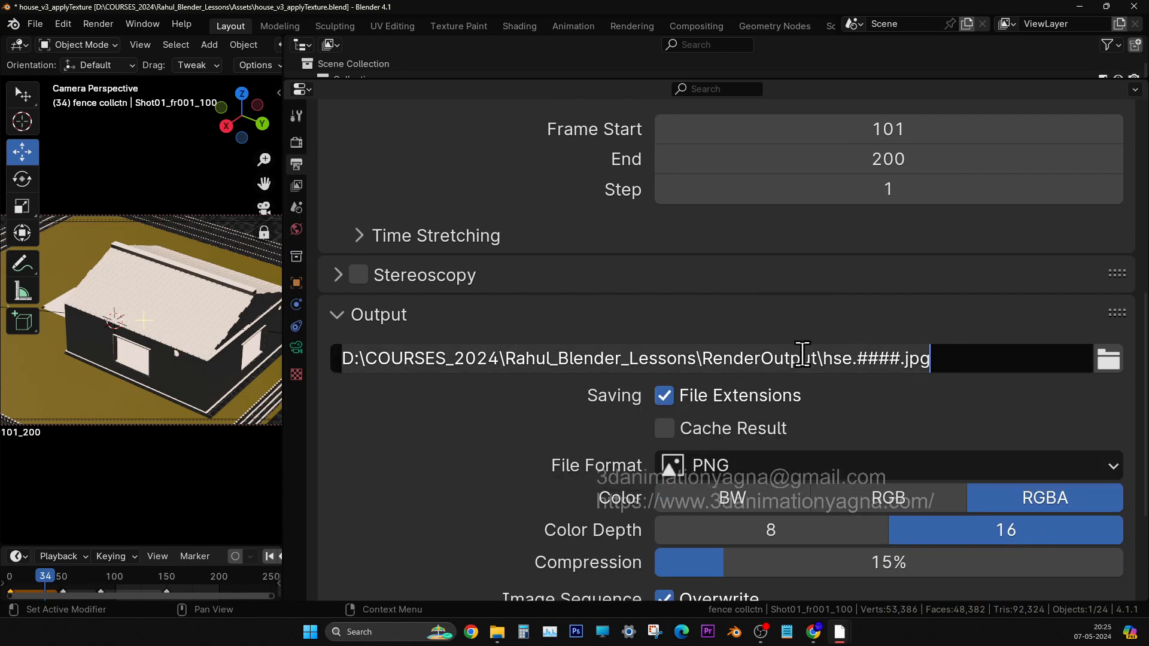
drag(822, 359, 941, 354)
click(945, 353)
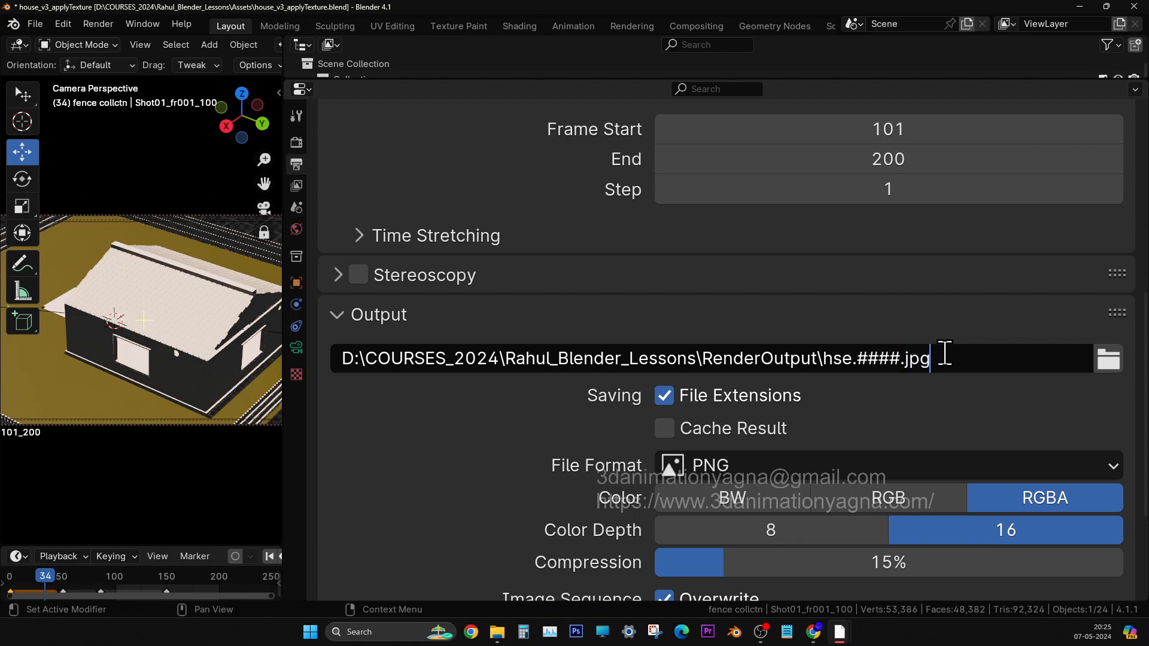
key(BackSpace)
key(BackSpace)
key(BackSpace)
key(BackSpace)
- Highlight the #### frame placeholder and the folder part of the output path, and accept the edited path
drag(856, 358, 911, 354)
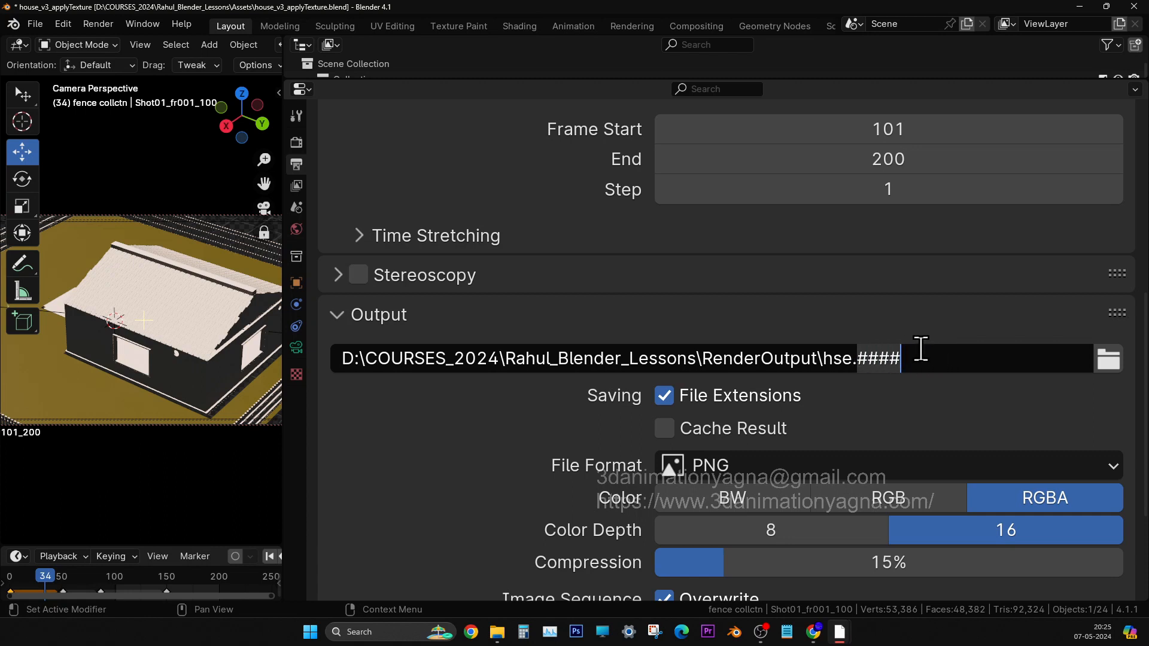
click(950, 366)
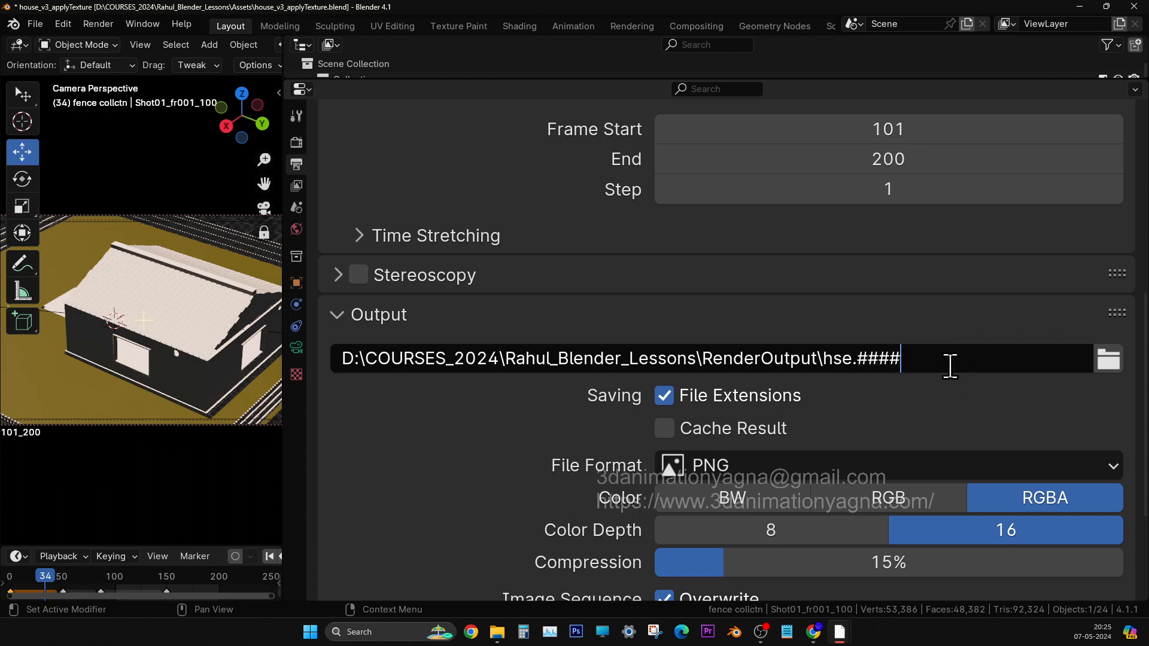
click(516, 358)
click(353, 358)
drag(353, 357, 820, 358)
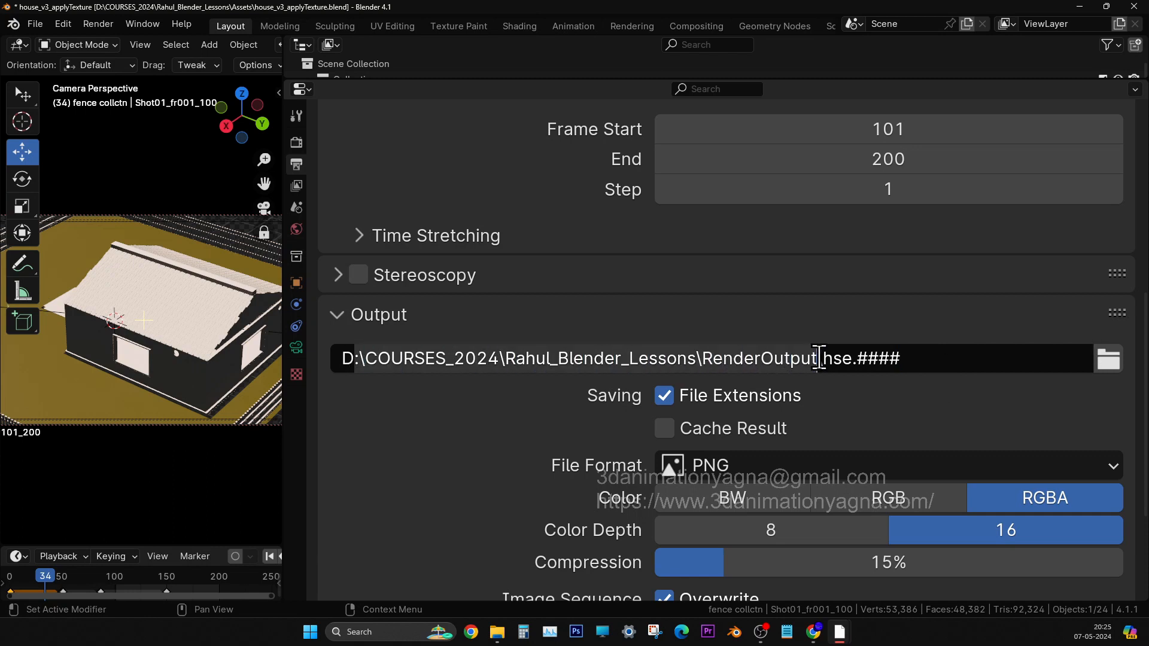
click(938, 359)
click(905, 425)
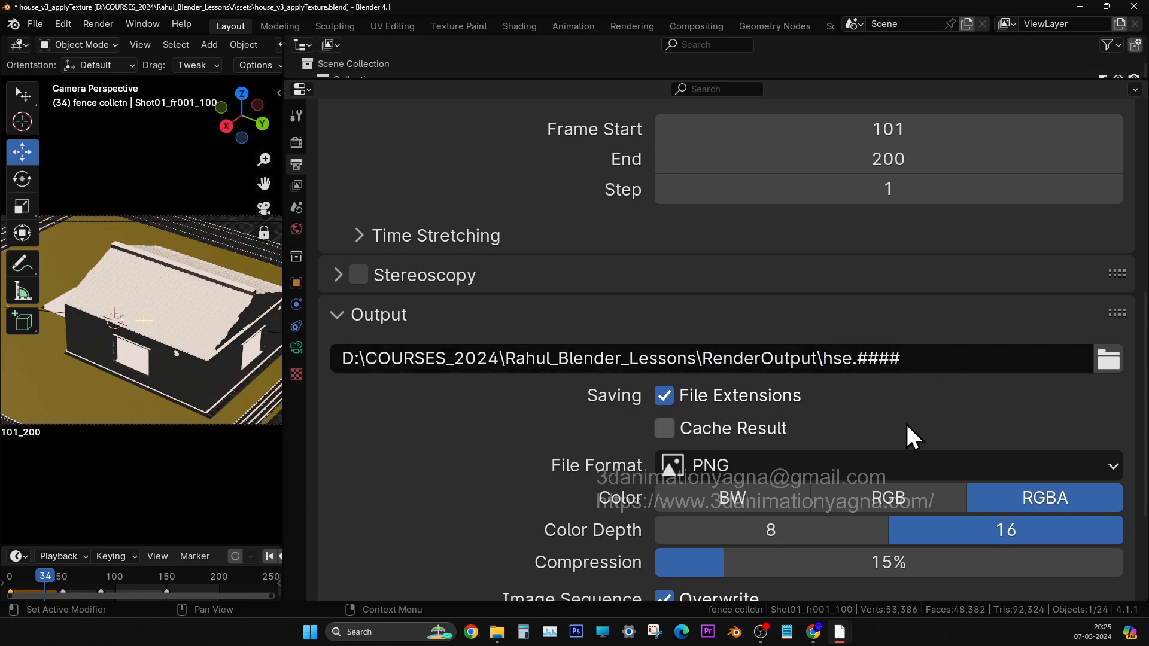
- Set the output file format to FFmpeg Video and its encoding container to MPEG-4
click(783, 473)
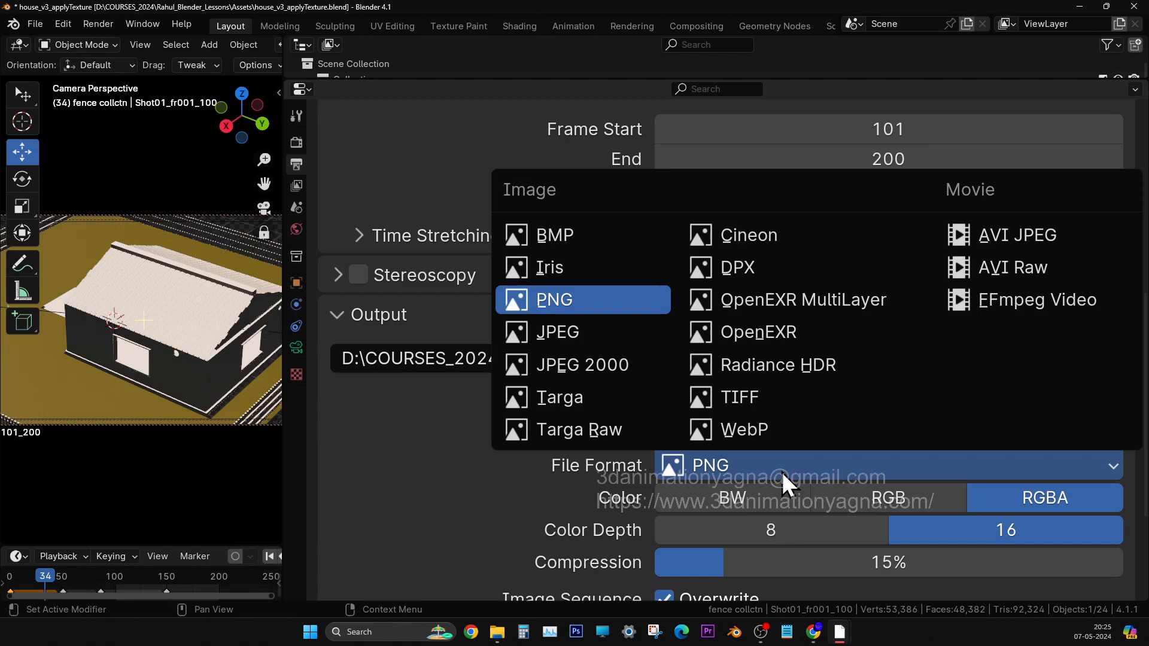
click(1011, 304)
scroll(745, 432, down, 3)
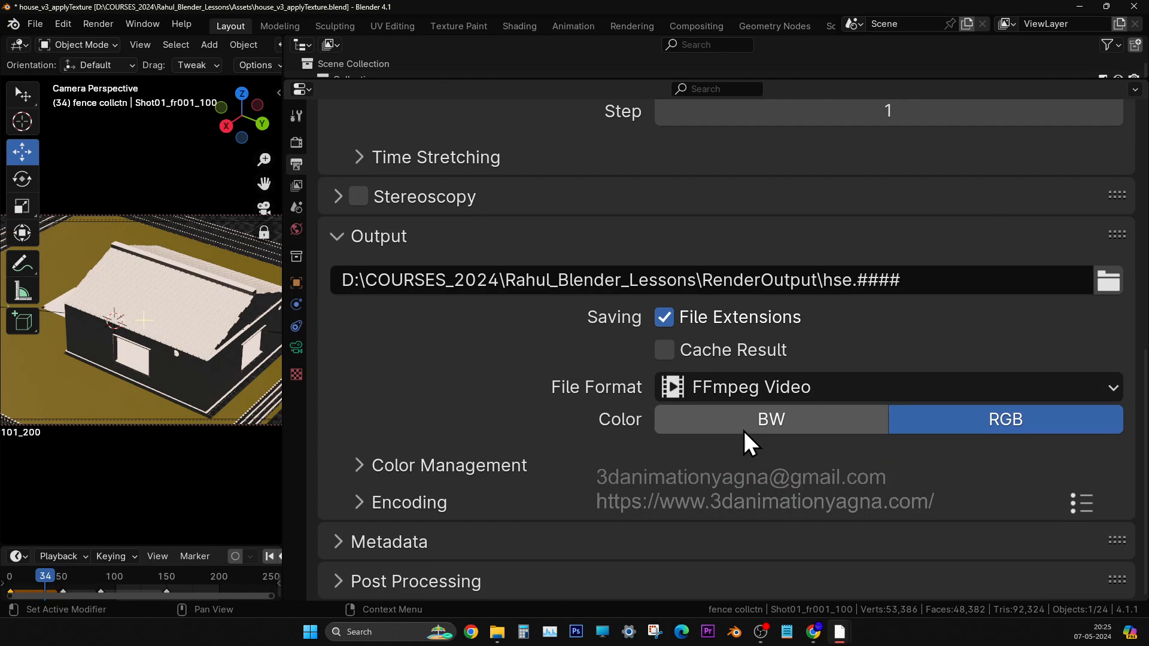
click(443, 496)
scroll(506, 463, down, 8)
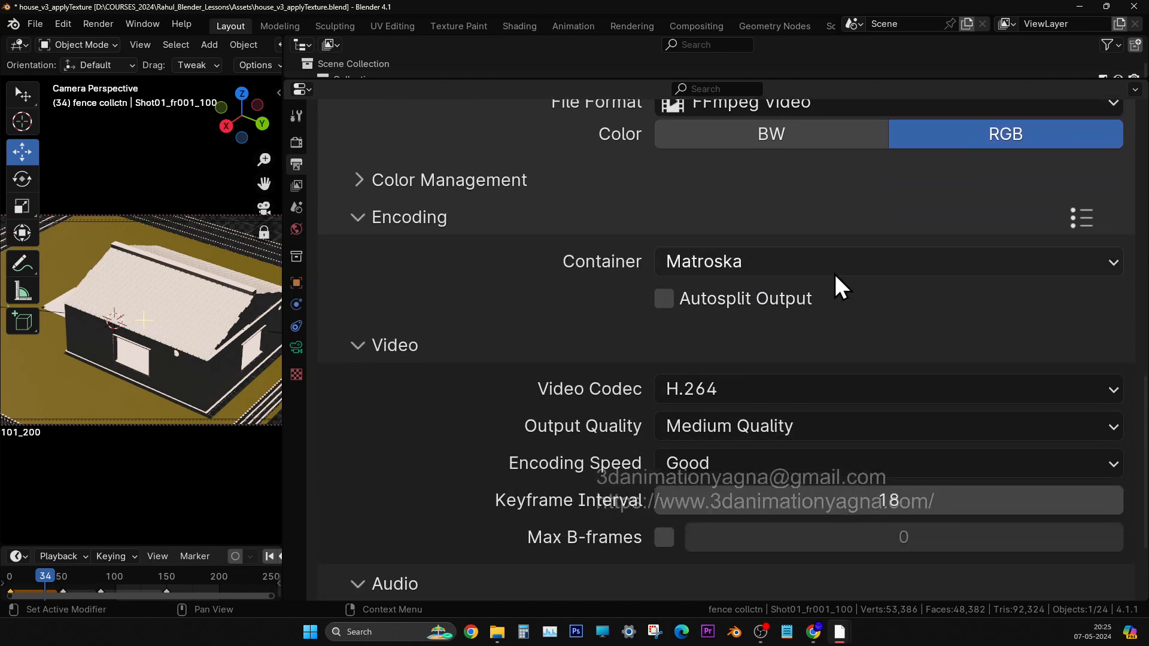
click(823, 259)
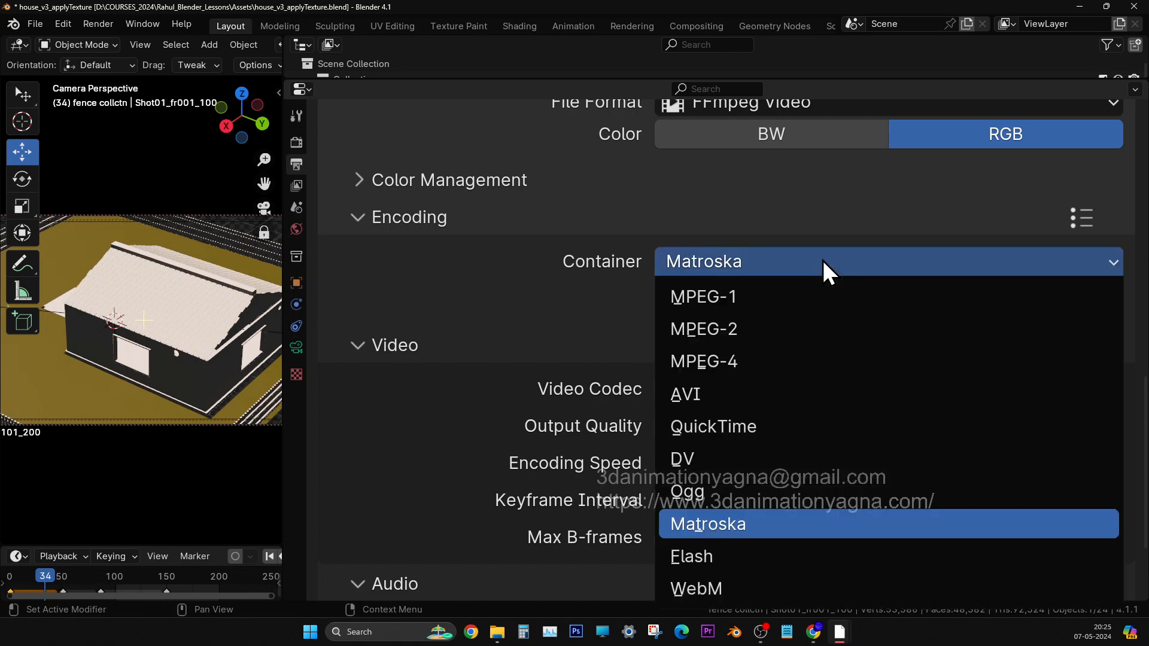
click(733, 359)
- Choose H.264 as the video codec and set the output quality to Lossless
scroll(774, 366, down, 3)
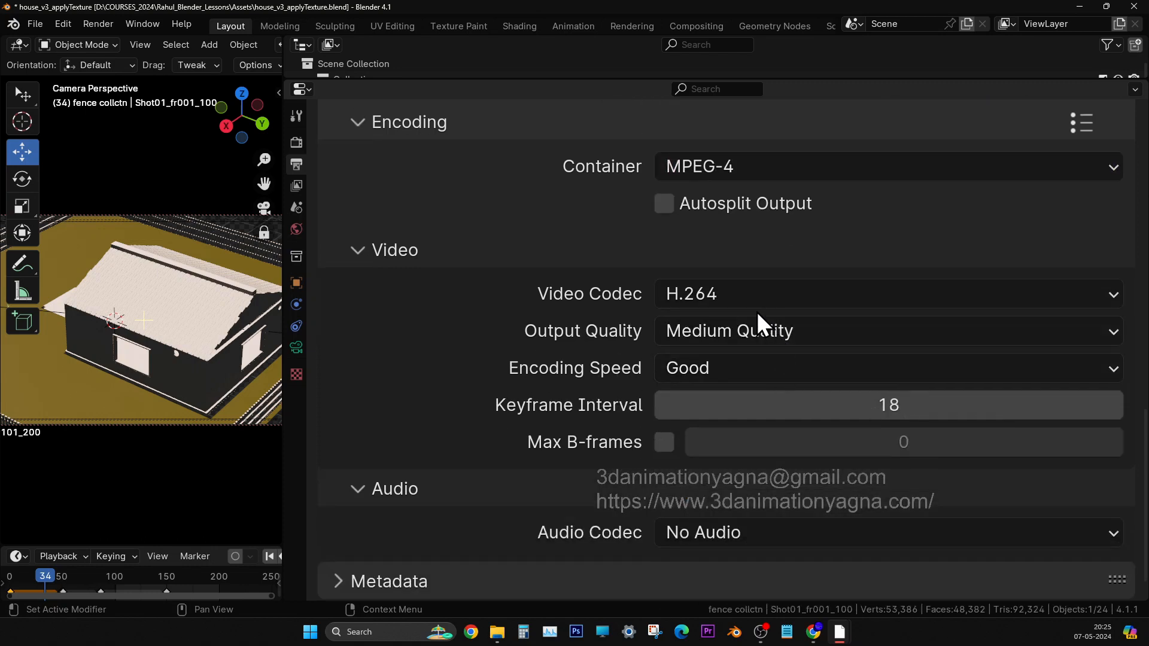
click(709, 296)
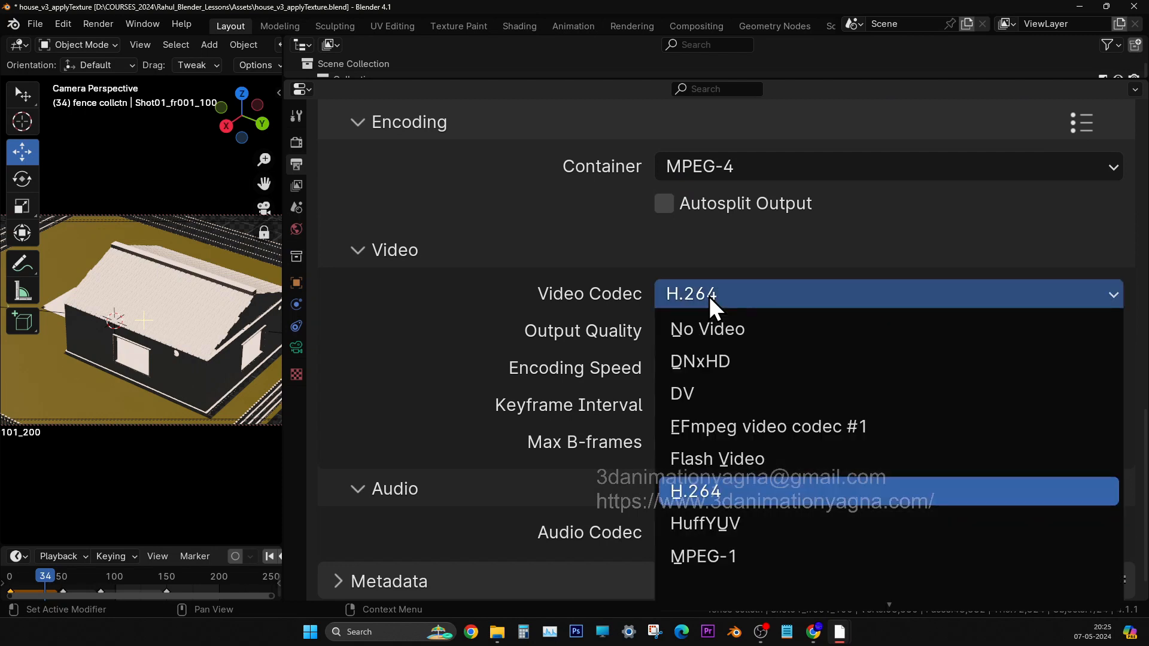
click(732, 496)
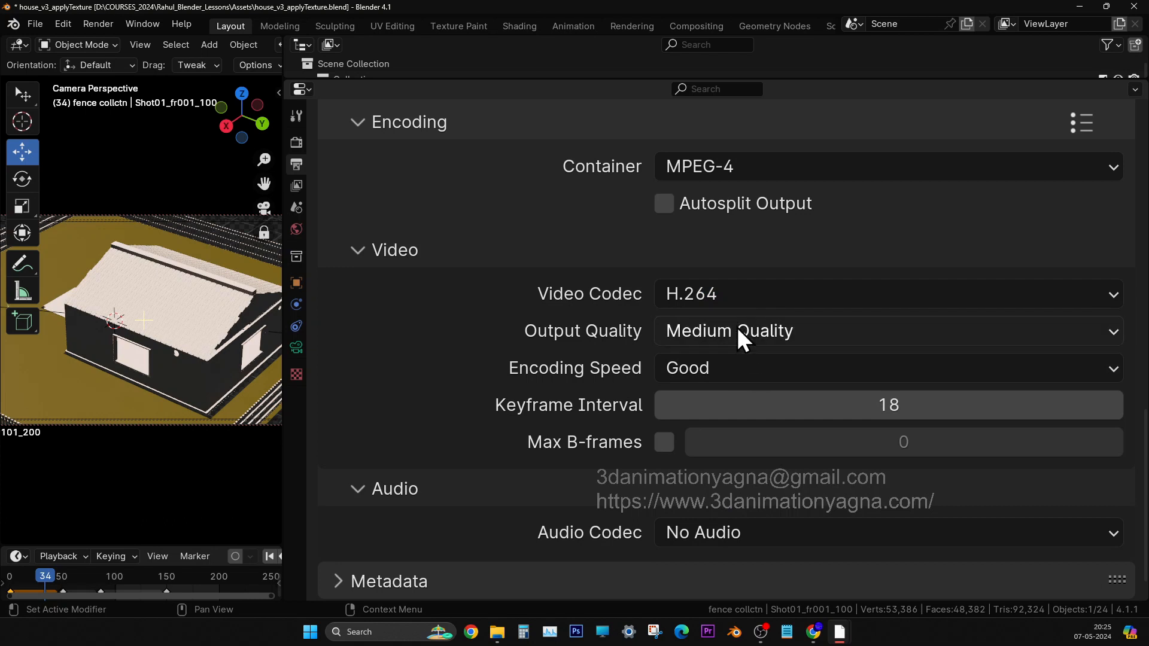
click(737, 329)
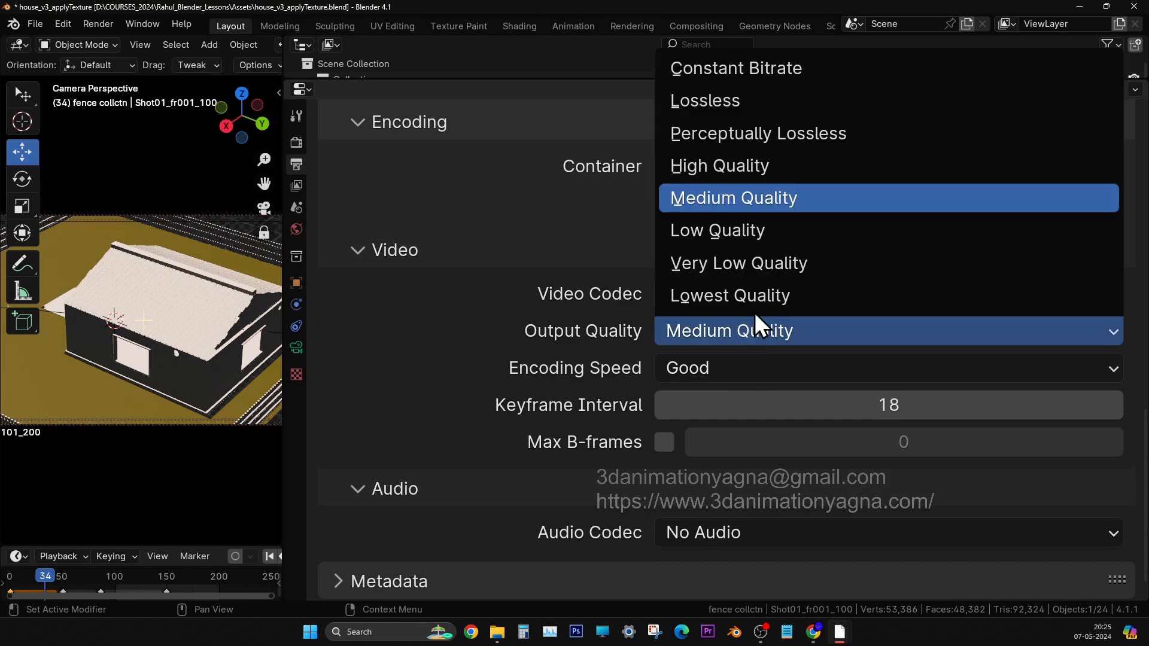
click(739, 101)
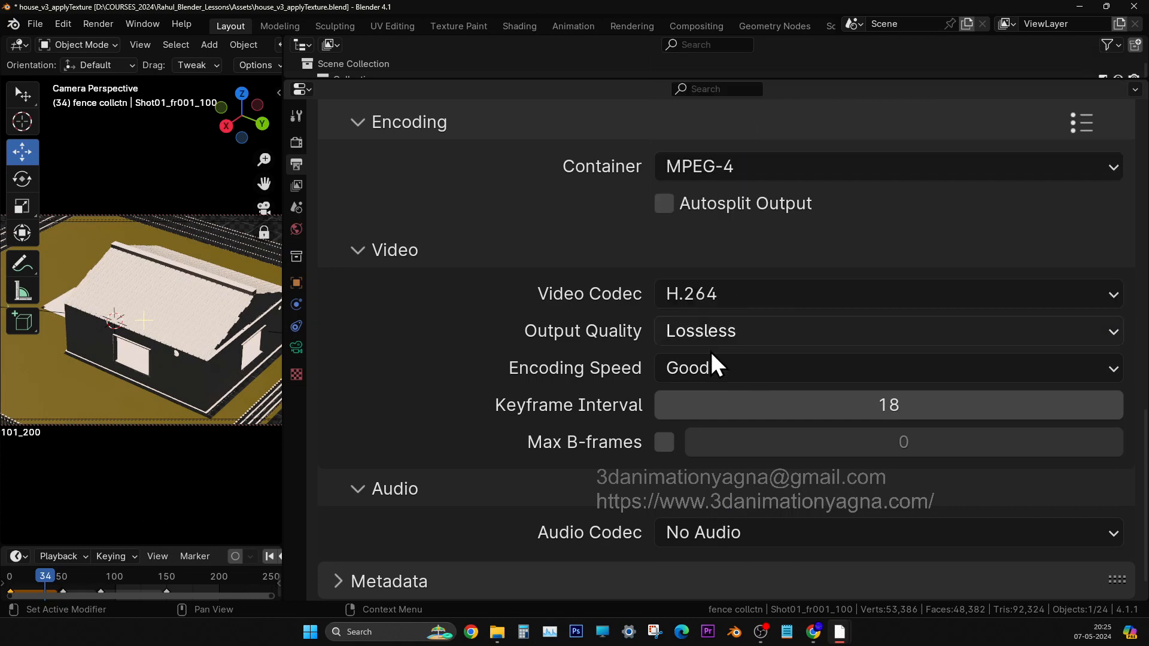
- Set the video encoding speed to Slowest
click(714, 366)
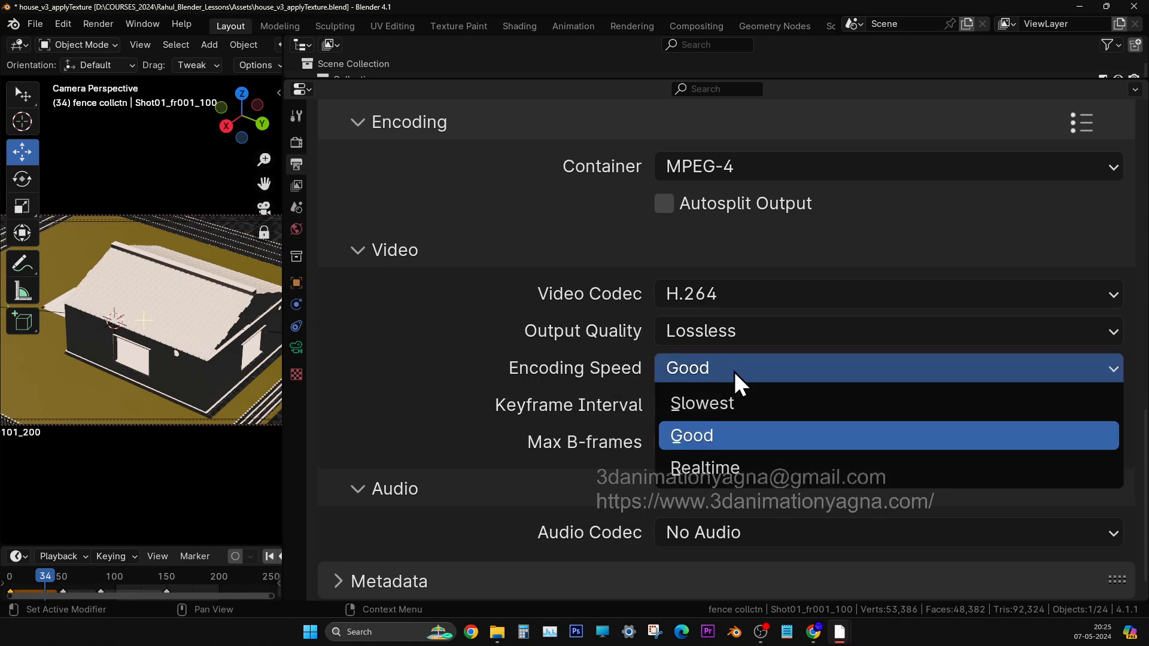
click(719, 404)
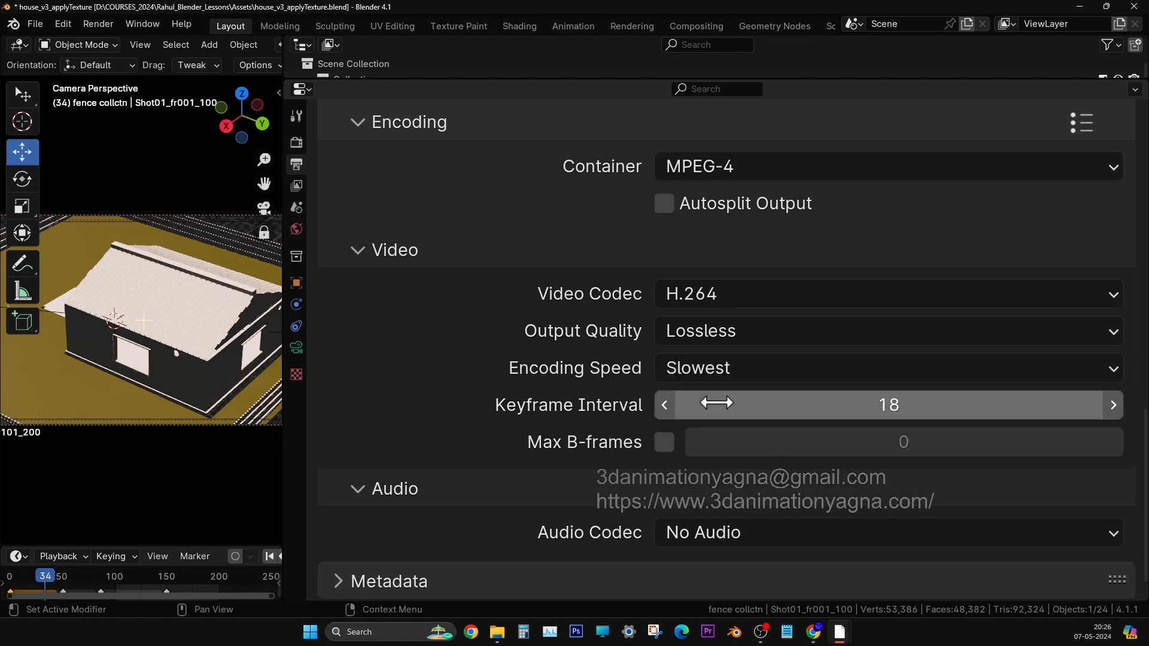
click(707, 366)
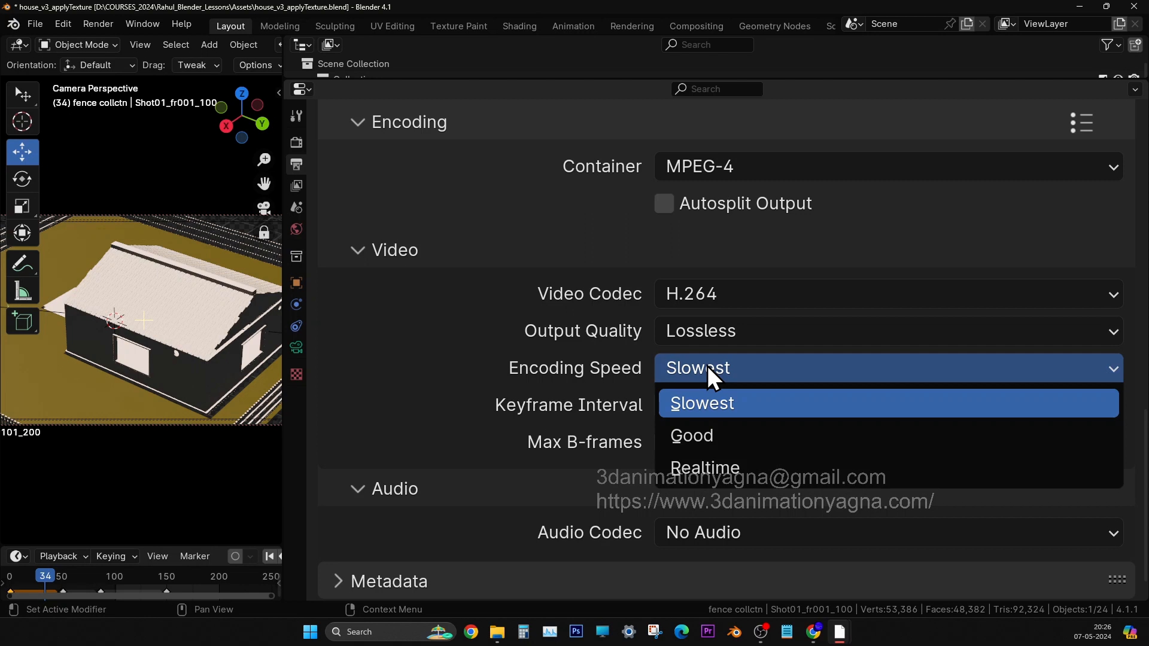
click(713, 401)
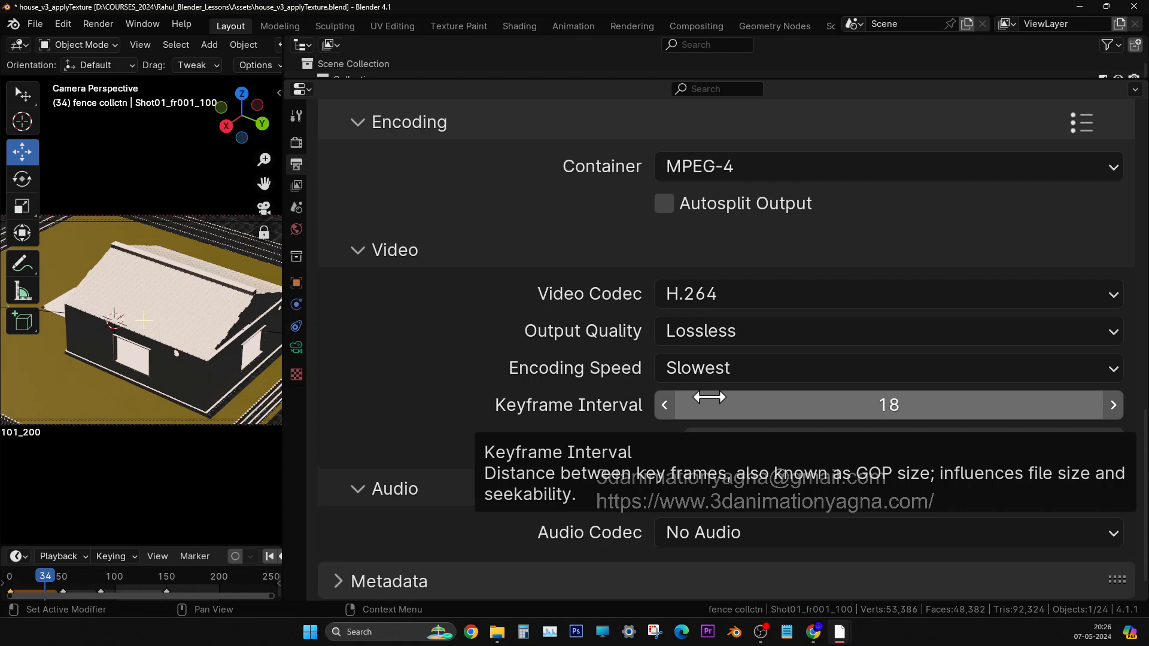
- Review the video encoding settings, and set the audio codec to AAC with Stereo channels
scroll(728, 408, up, 5)
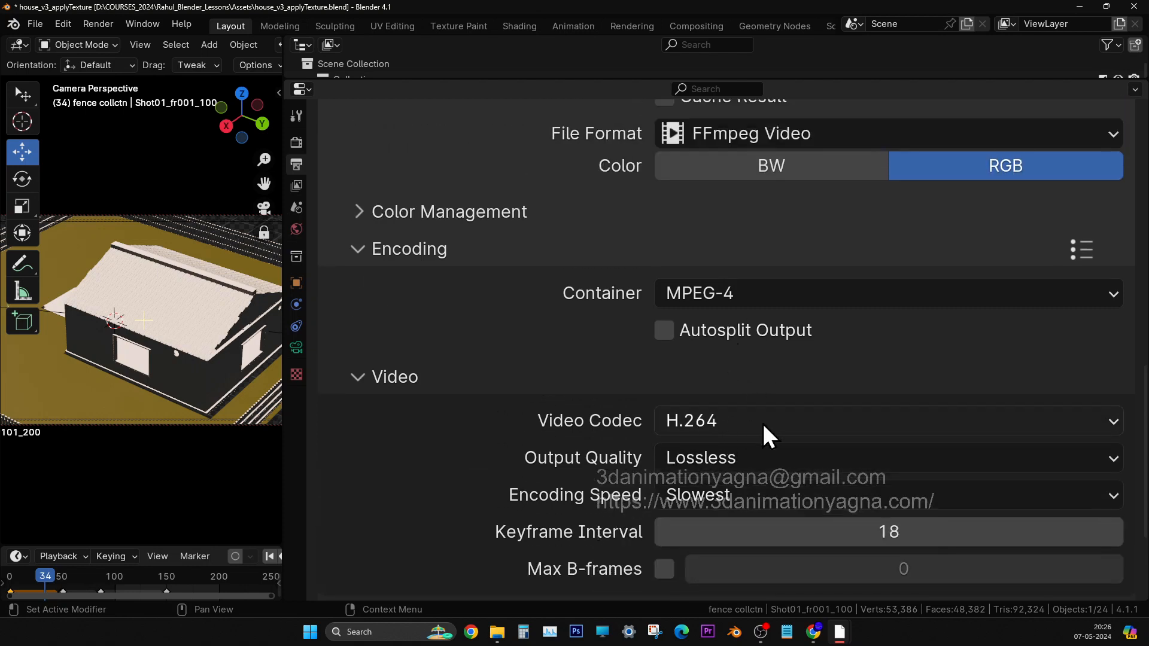
scroll(792, 415, up, 3)
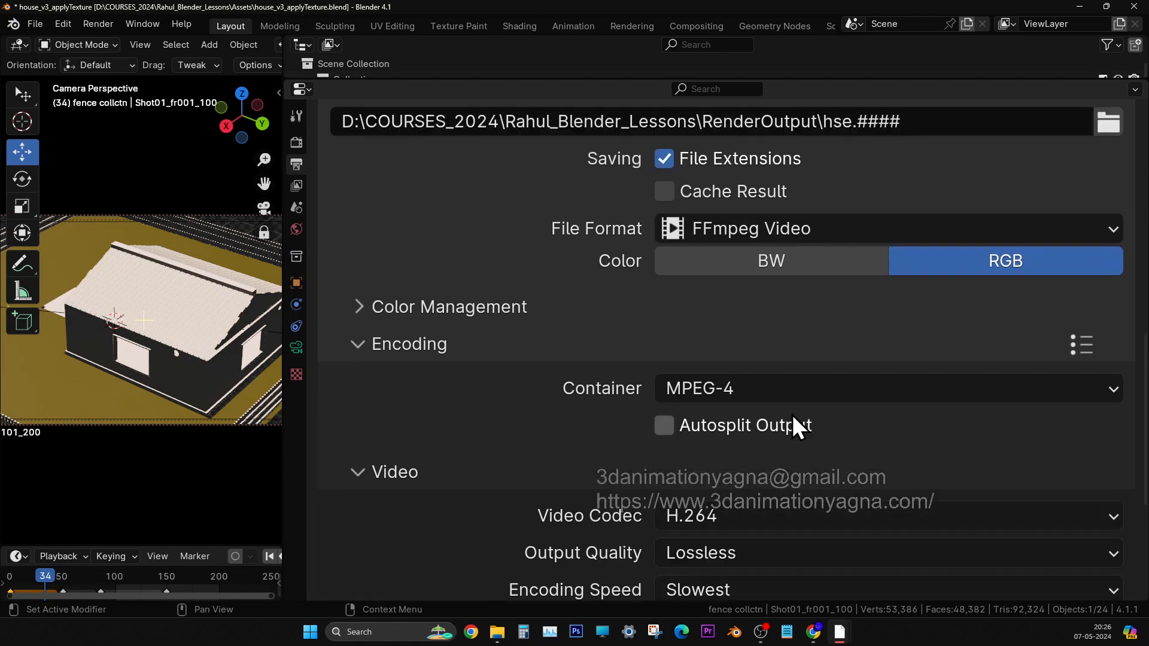
scroll(792, 414, down, 2)
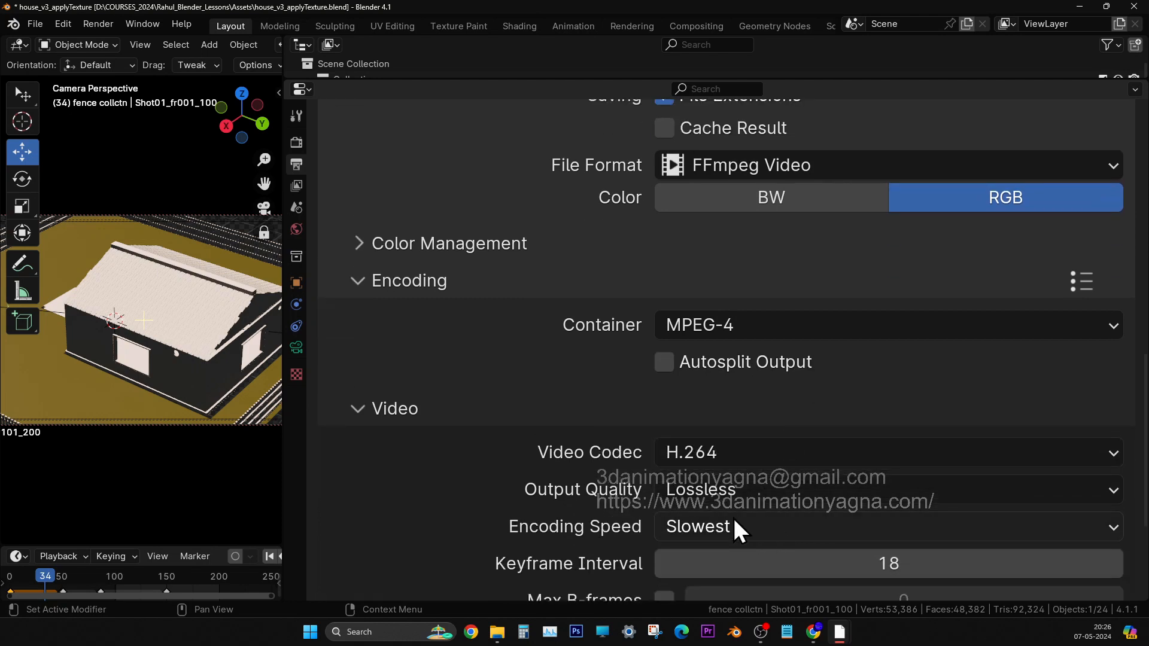
scroll(707, 525, down, 4)
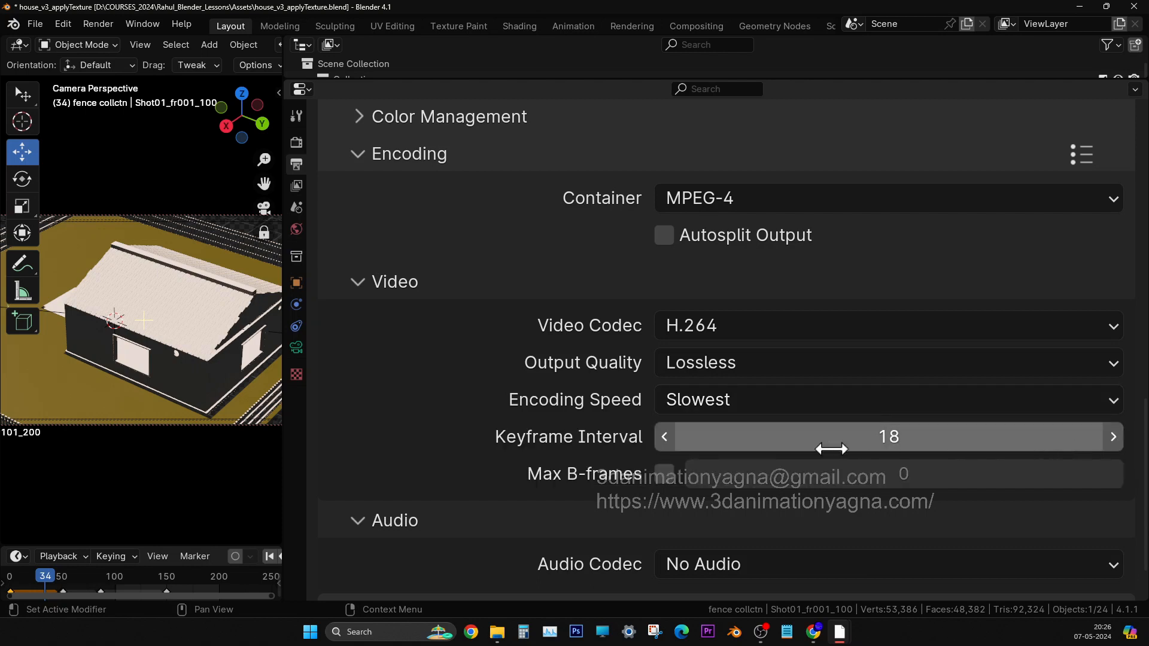
scroll(796, 383, up, 5)
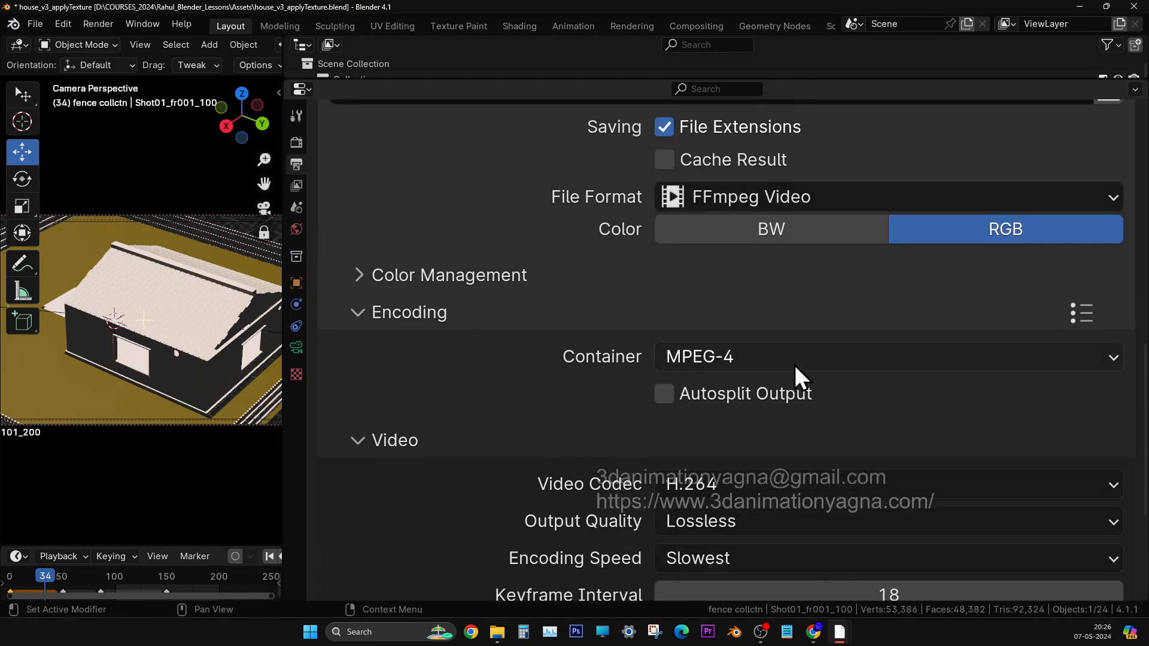
scroll(795, 403, down, 6)
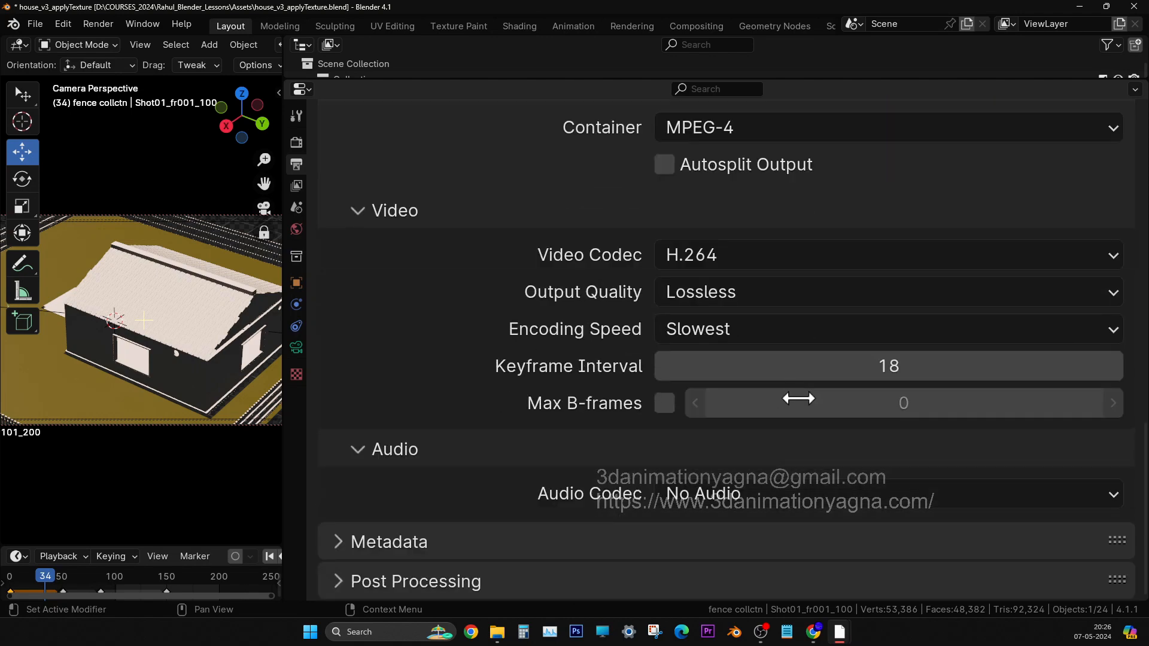
click(749, 491)
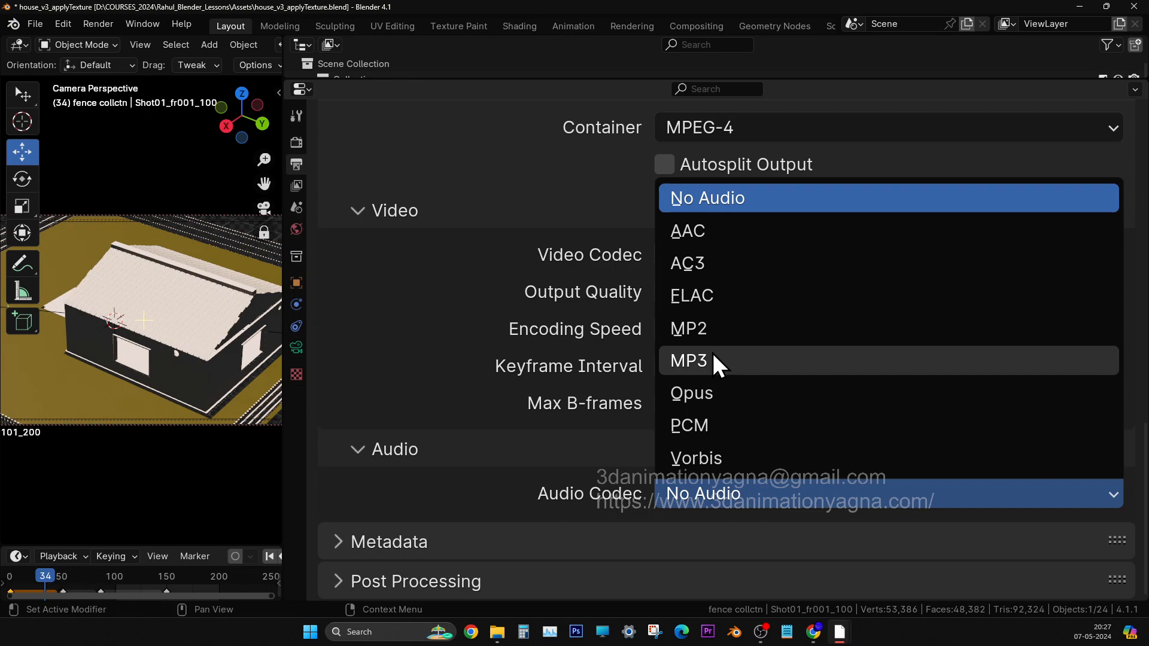
click(710, 223)
scroll(700, 339, down, 4)
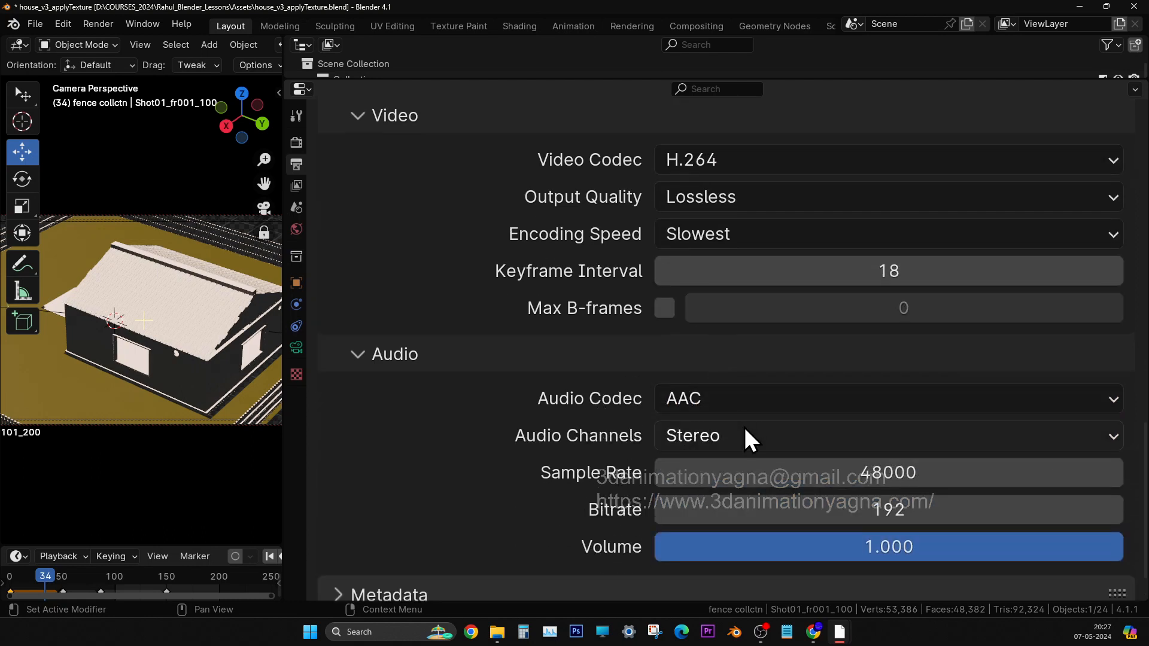
click(745, 428)
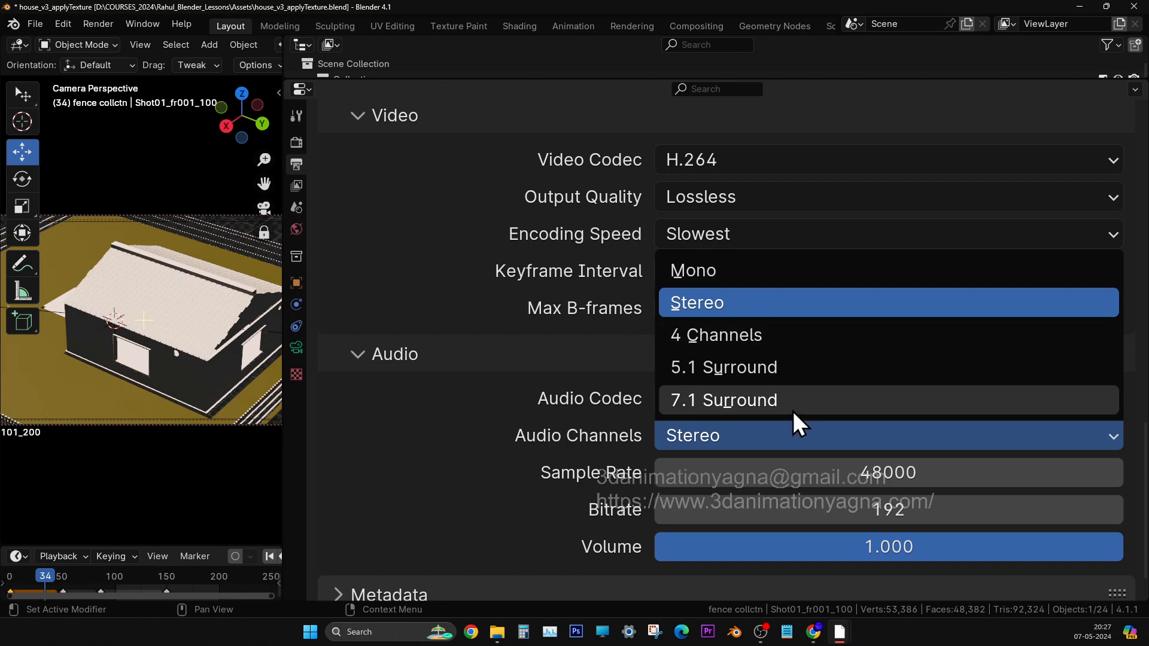
click(726, 306)
scroll(744, 464, down, 2)
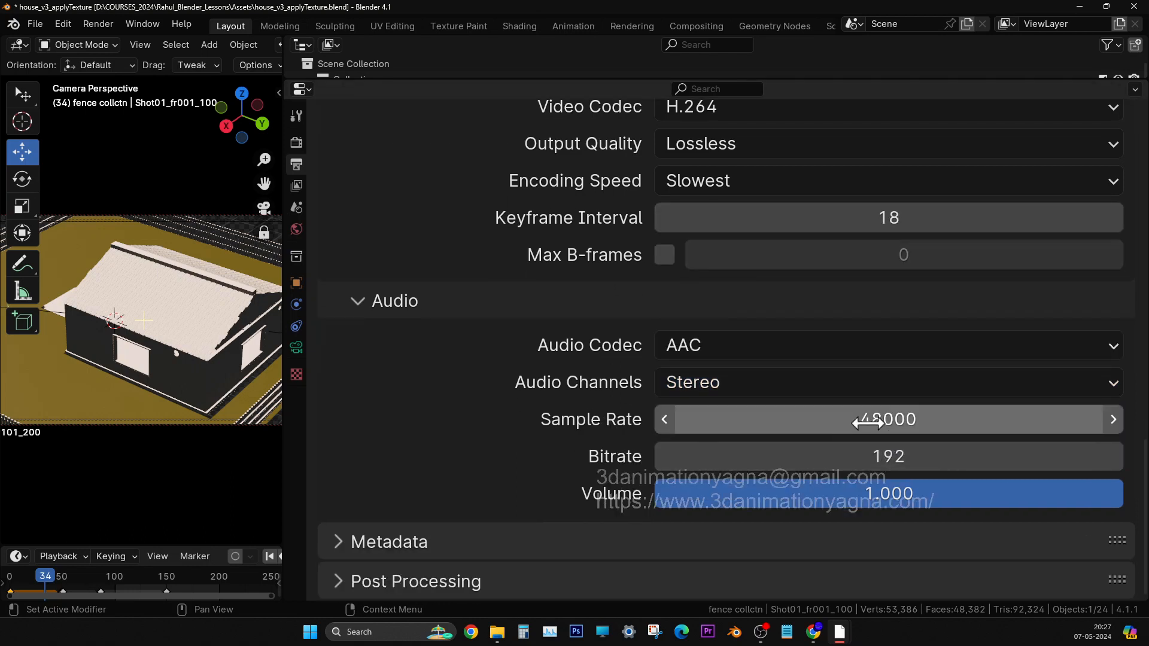
- Set the audio bitrate to 256
click(879, 468)
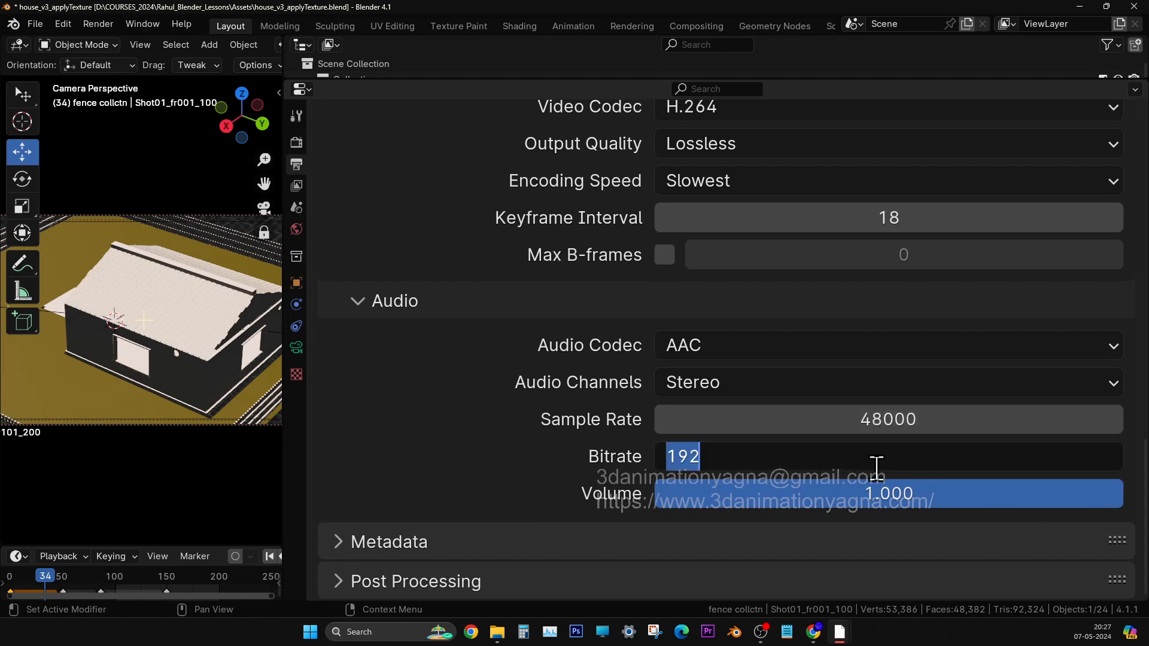
text(256)
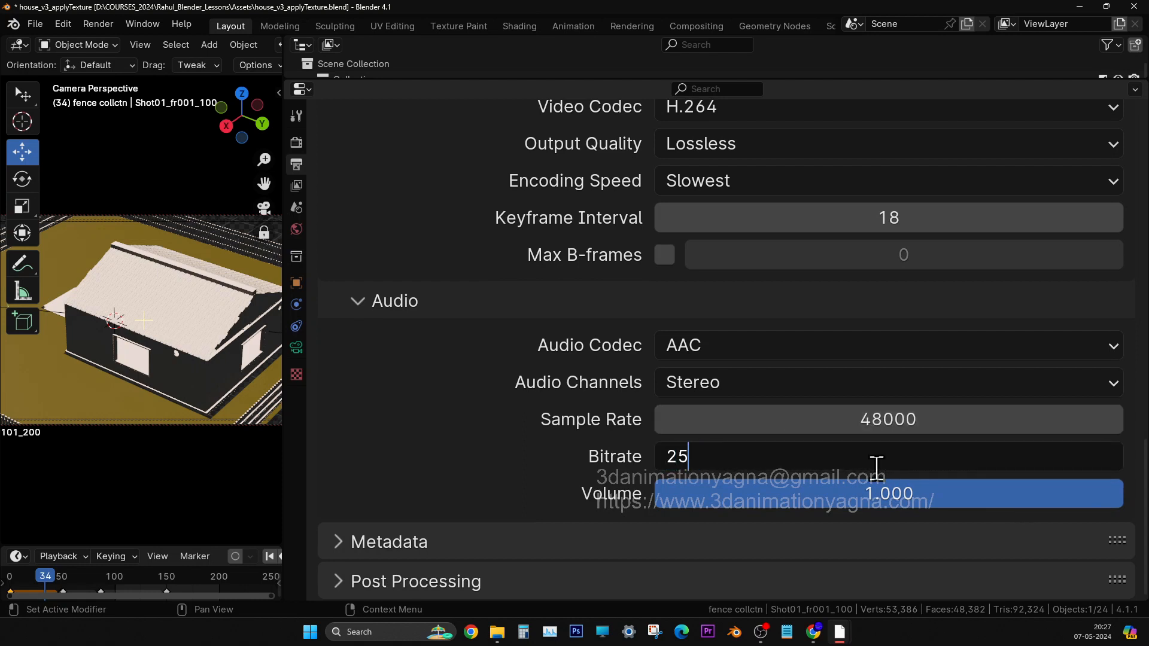
key(Return)
click(876, 467)
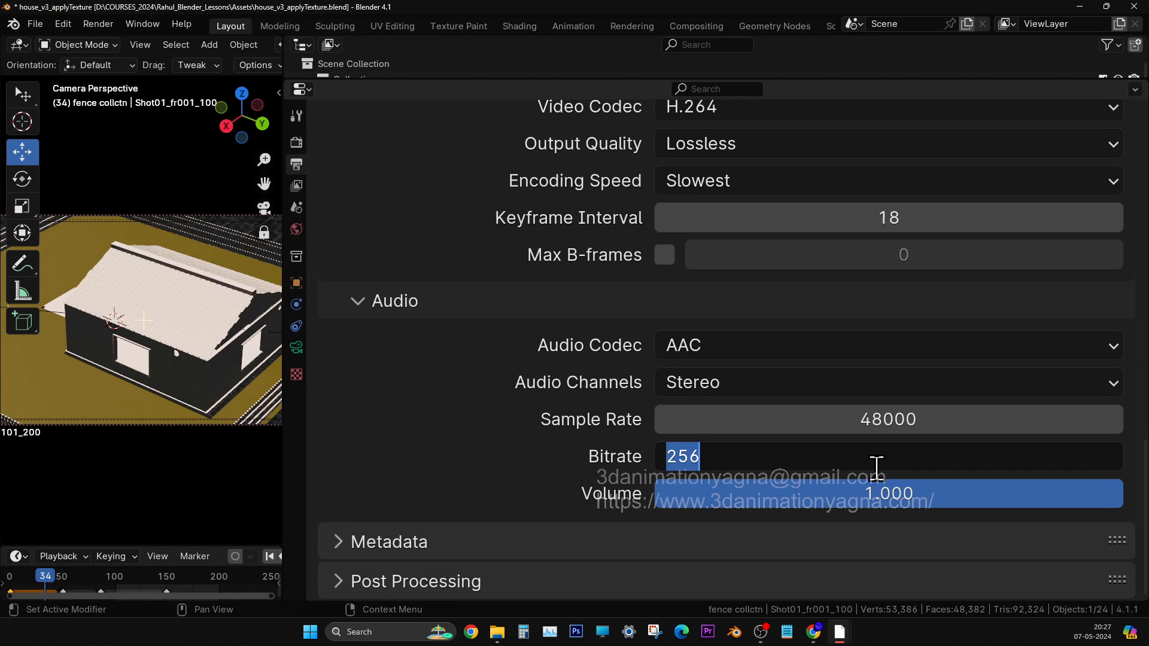
click(826, 544)
- Narrow the properties editor to enlarge the 3D viewport beside it
scroll(748, 350, up, 8)
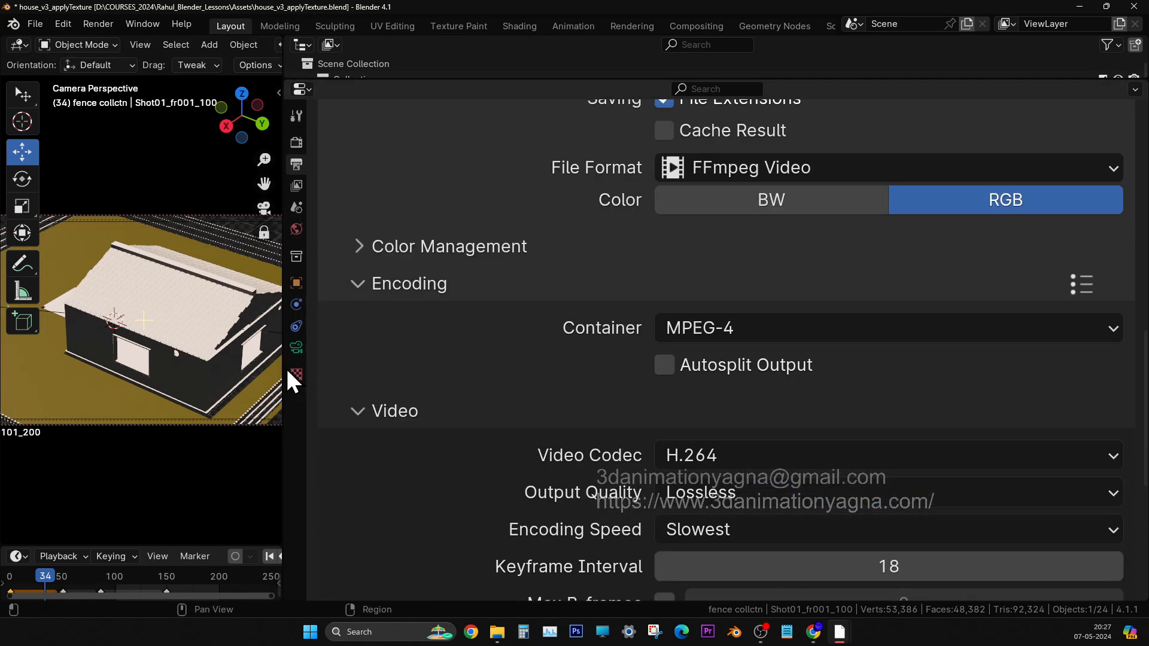
drag(284, 375, 751, 381)
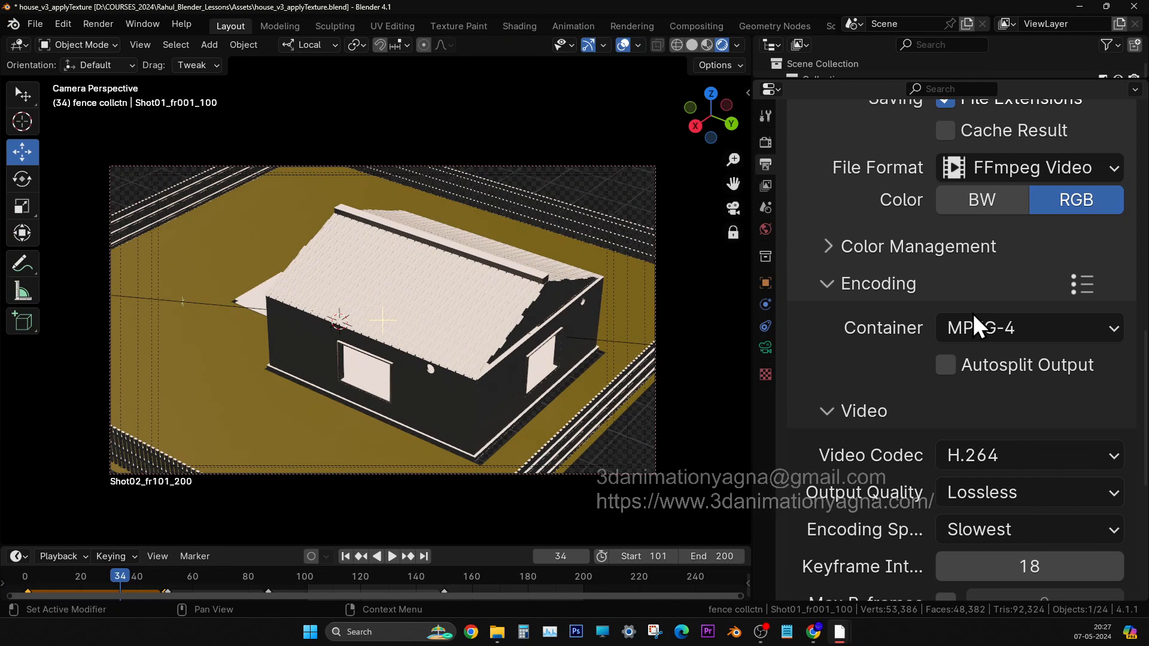
- Show the scene's camera and unit properties, and widen the properties editor beside the 3D viewport
scroll(832, 25, down, 3)
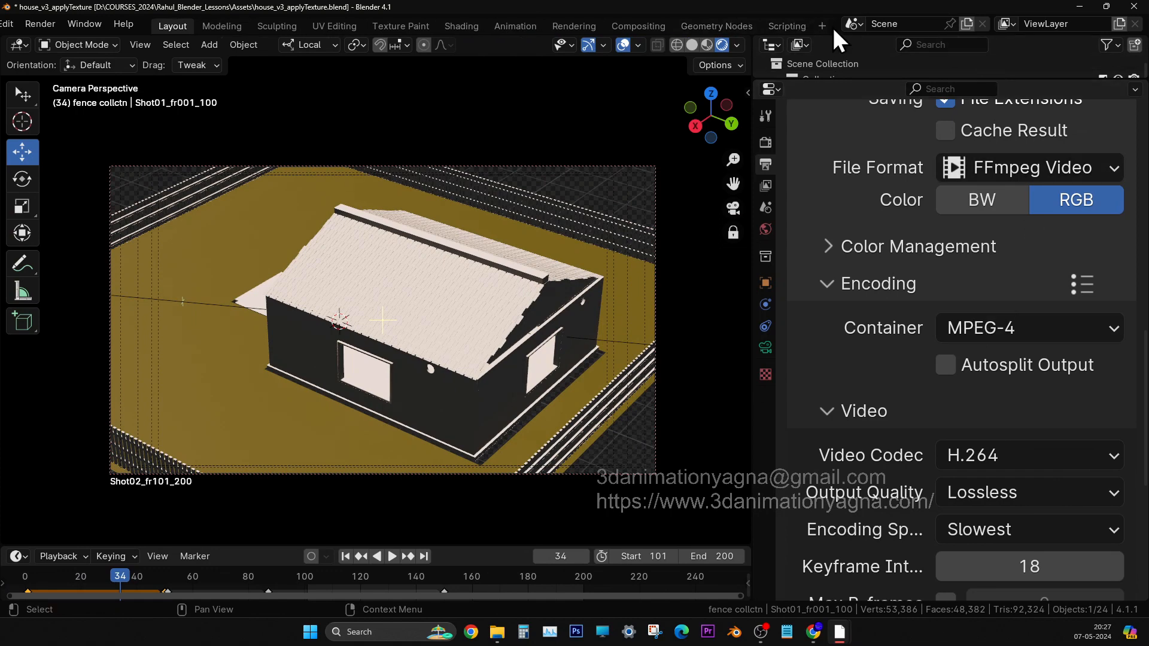
click(824, 25)
mouse_move(761, 117)
click(767, 187)
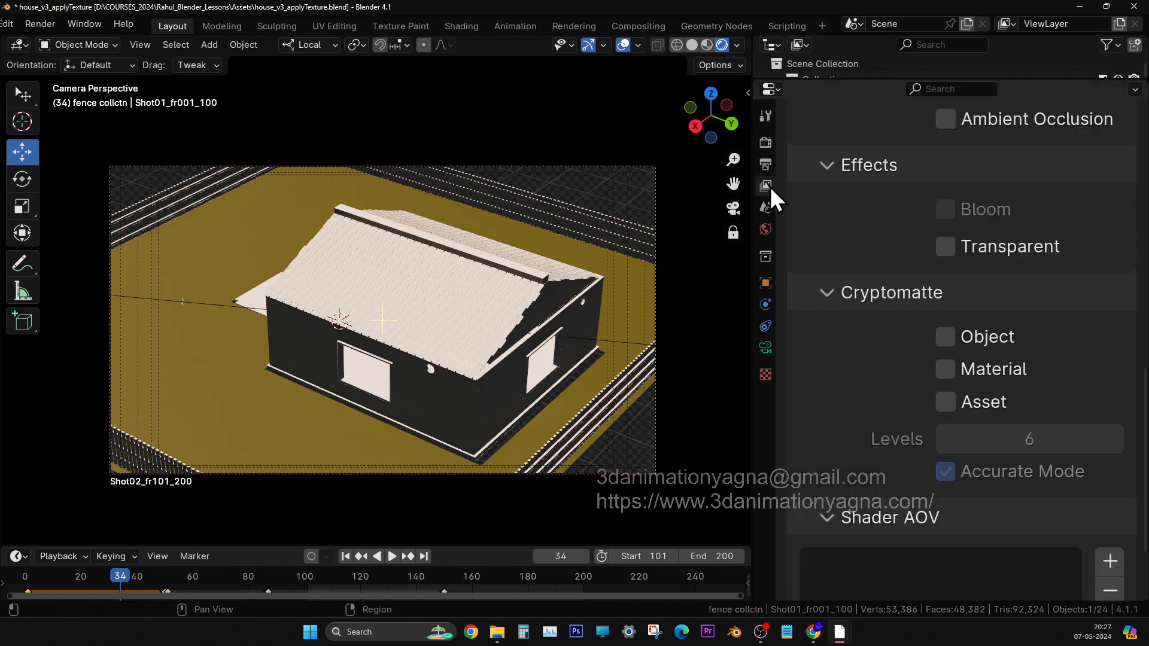
scroll(938, 288, up, 6)
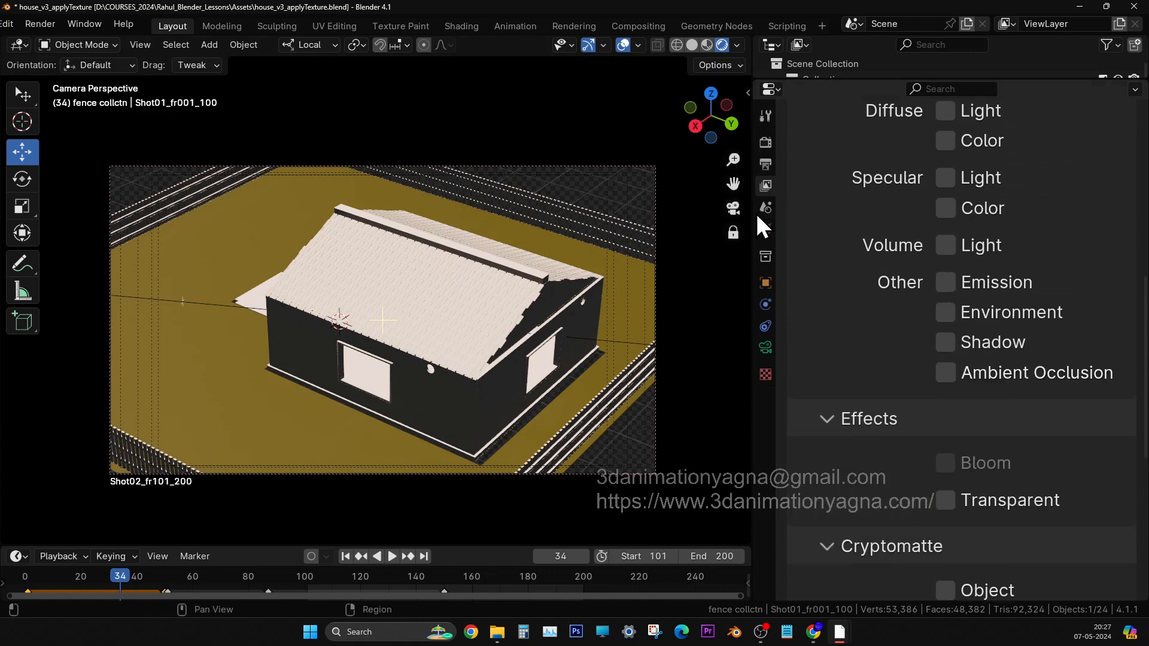
click(761, 210)
drag(753, 222, 394, 259)
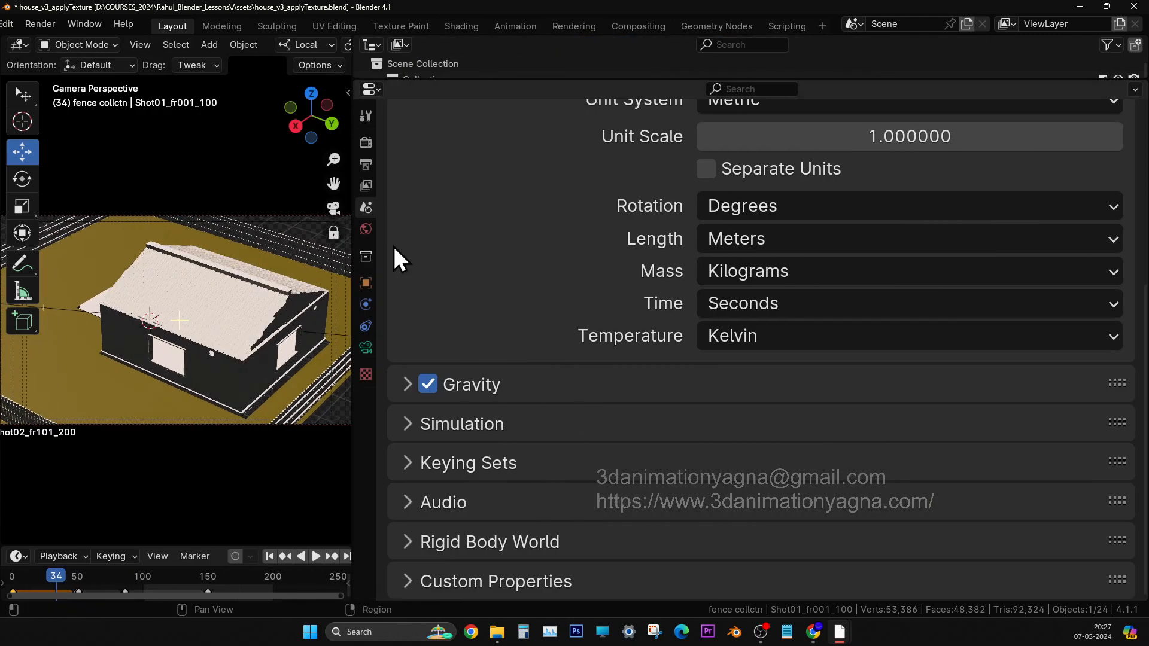
scroll(891, 333, up, 5)
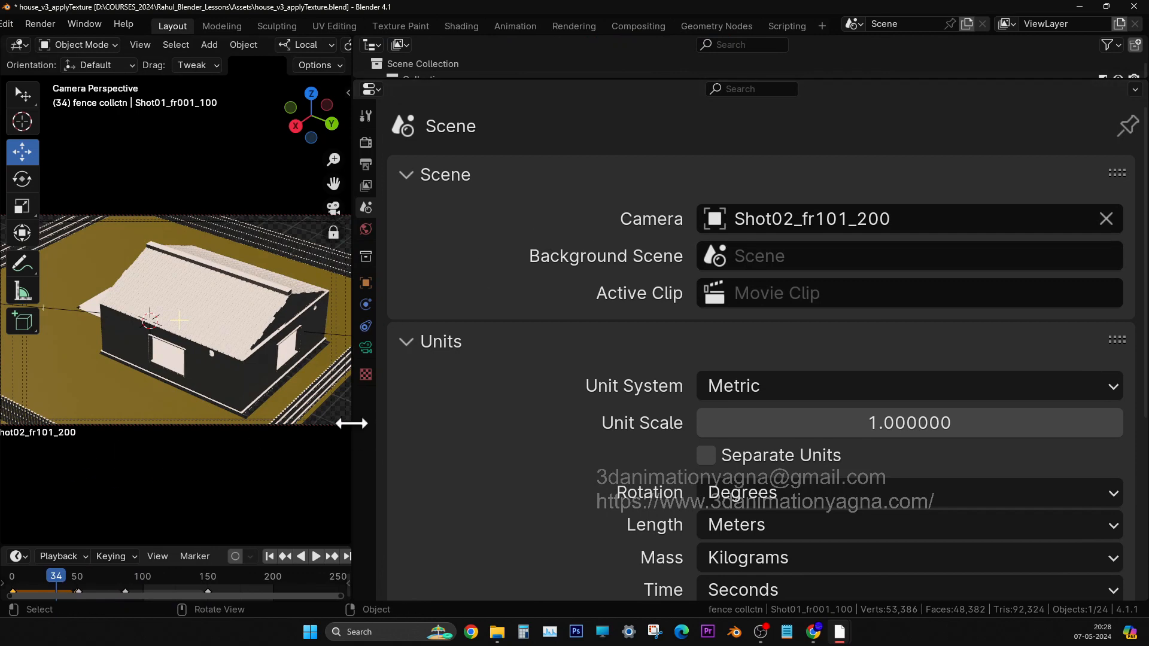
drag(351, 423, 551, 423)
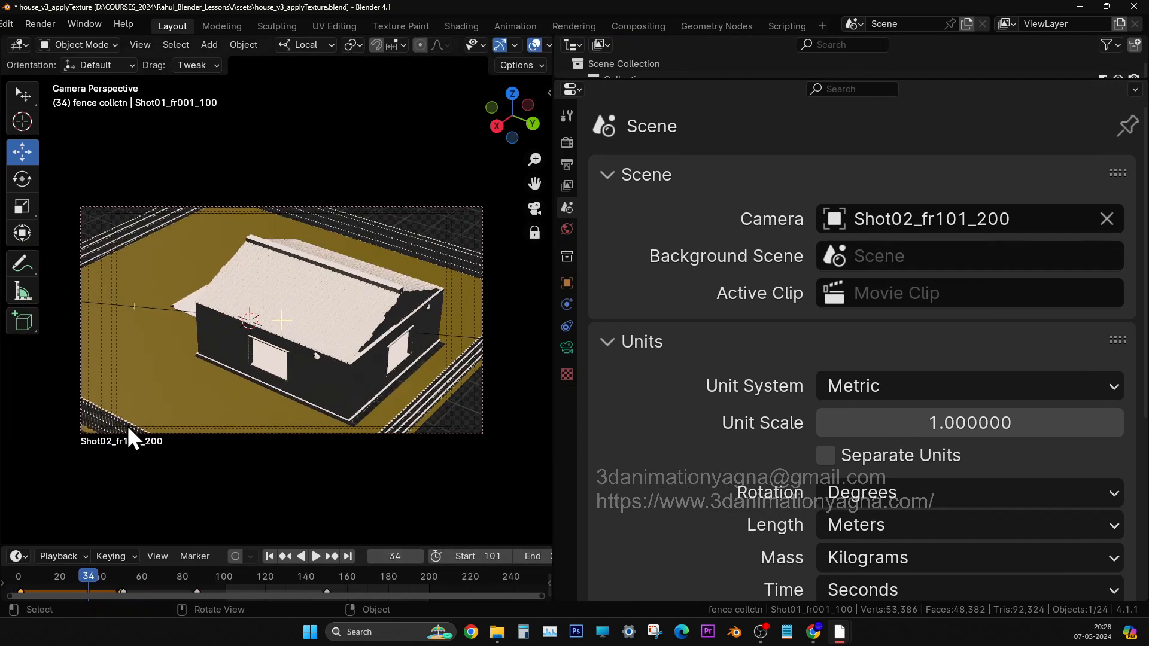
- Switch the scene camera to Shot01_fr001_100 and back to Shot02_fr101_200
click(965, 217)
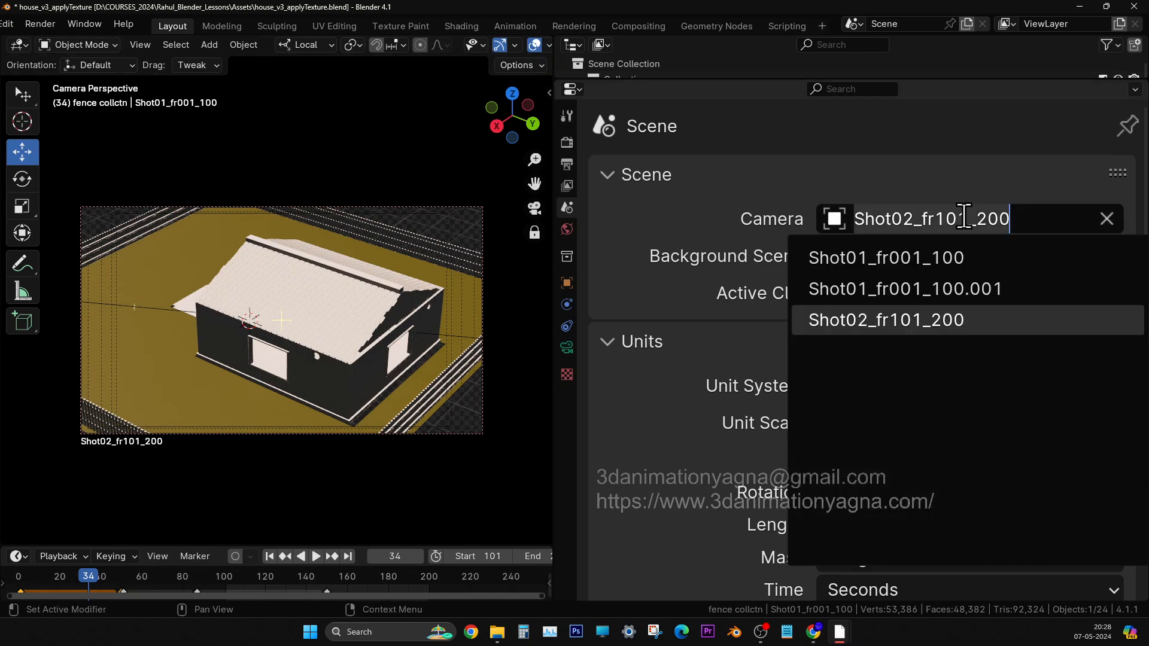
click(951, 258)
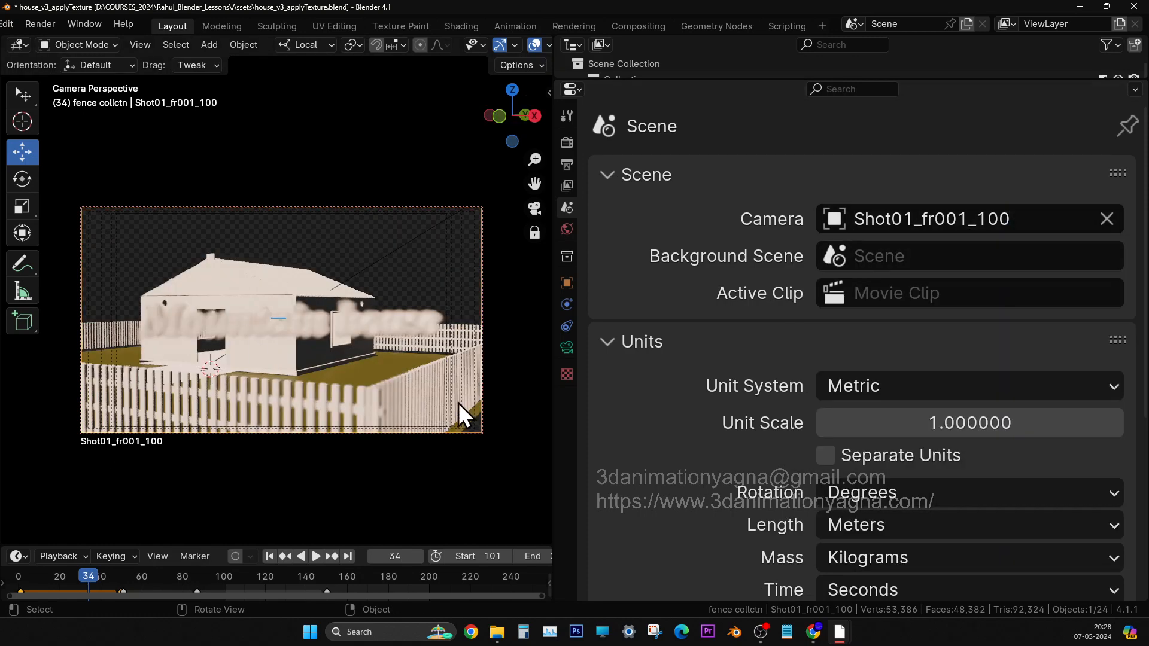
click(904, 221)
click(874, 319)
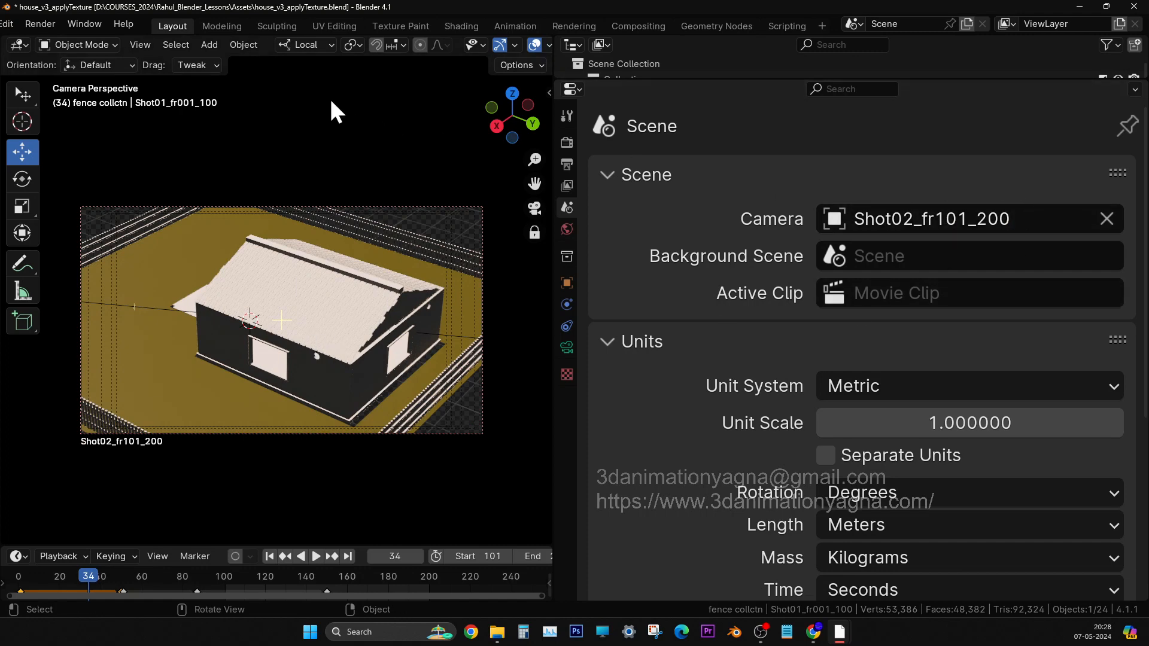
- Review the available render commands, and reselect Shot02_fr101_200 as the scene camera
click(47, 24)
click(43, 23)
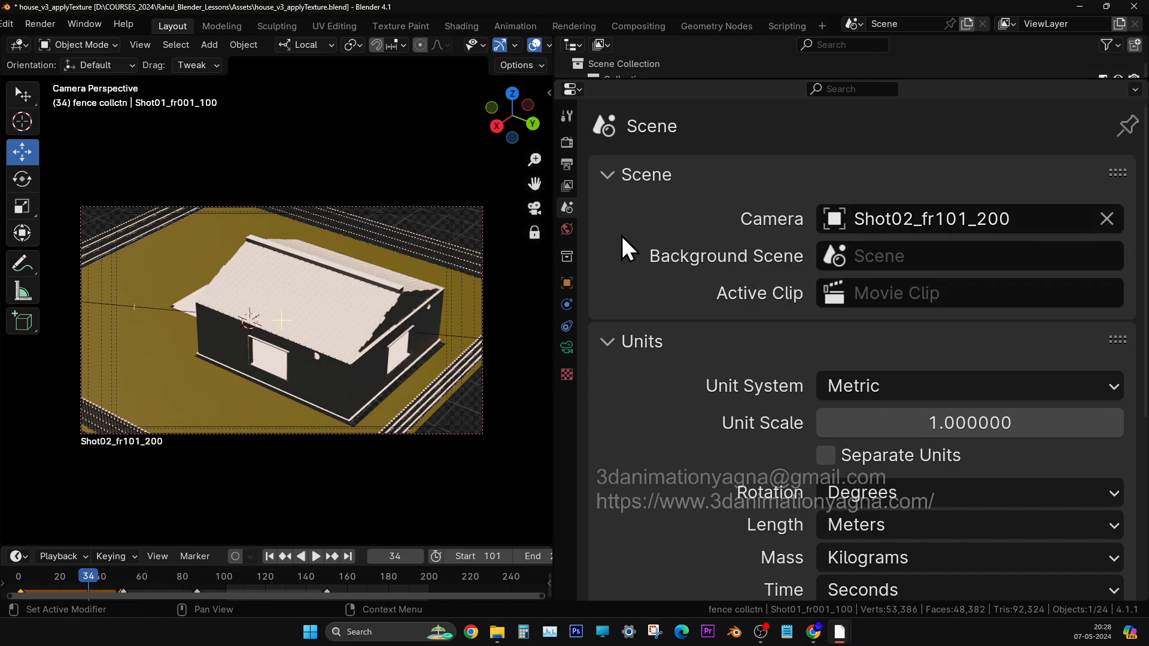
click(888, 219)
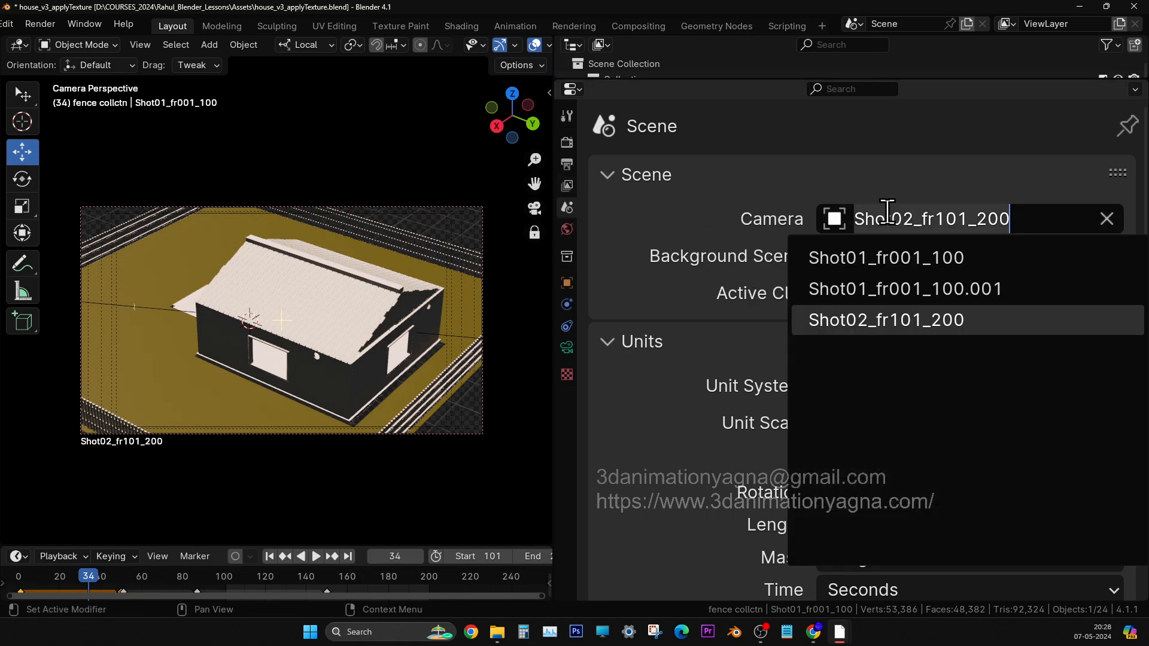
click(897, 323)
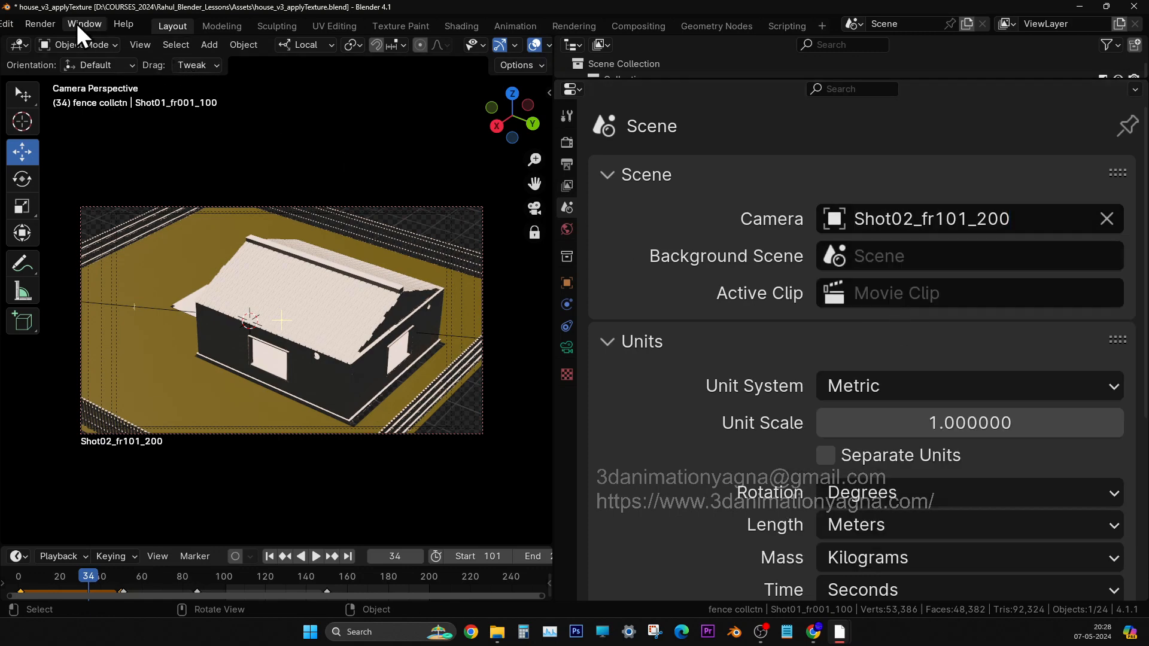
click(34, 23)
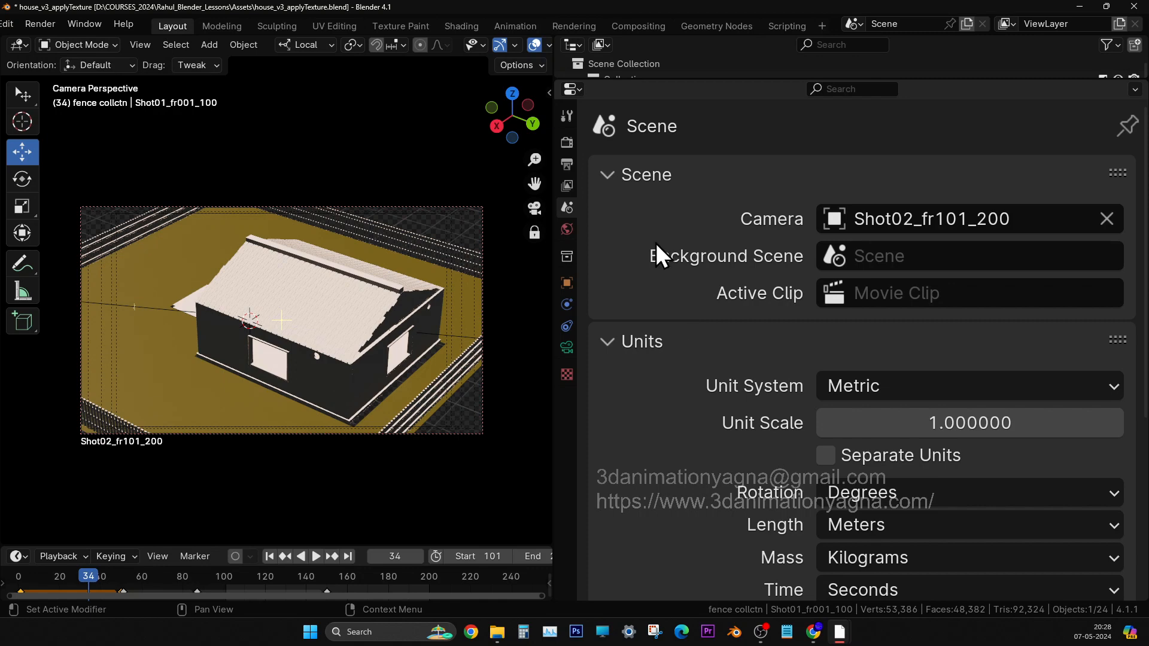
click(931, 221)
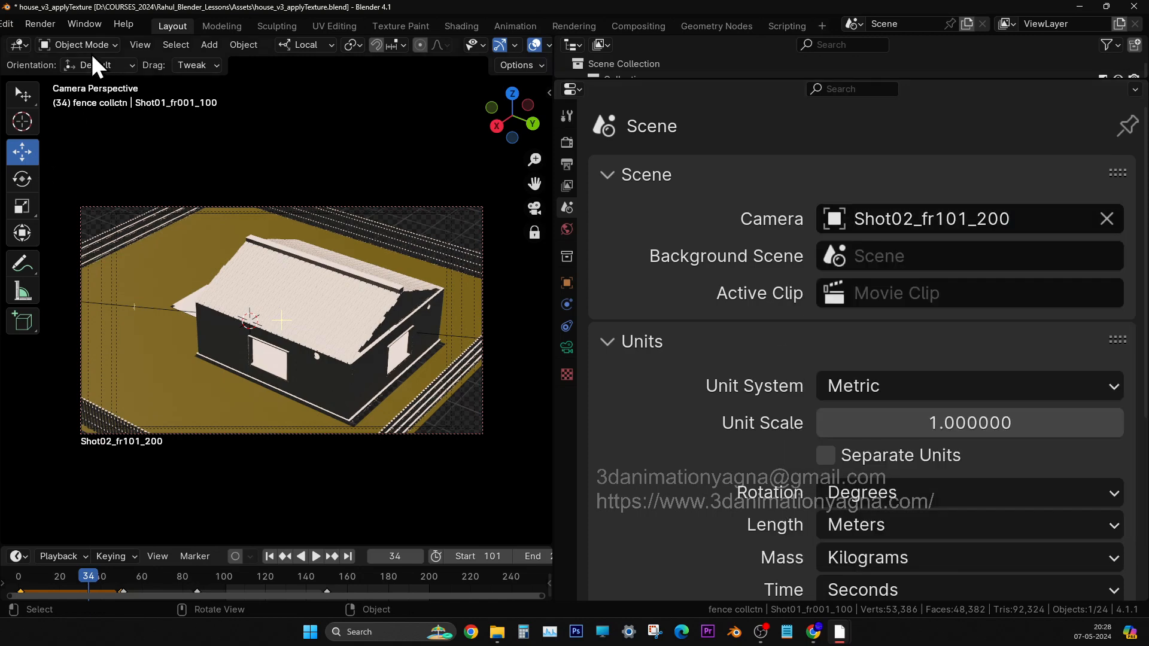
click(40, 24)
key(alt+Tab)
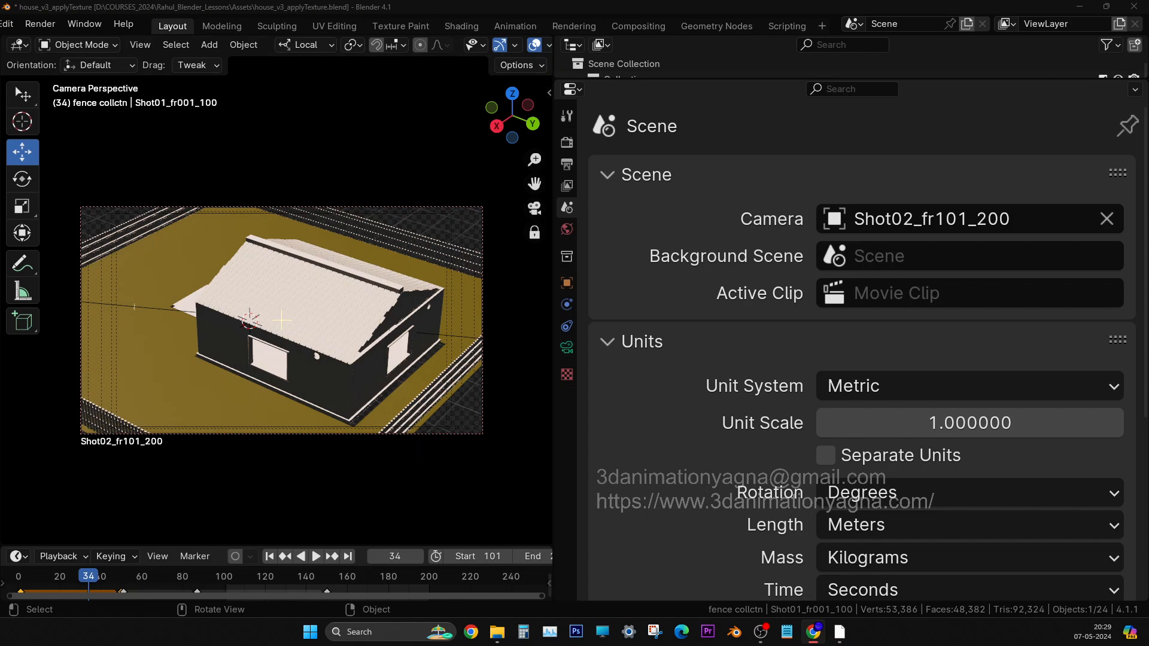
key(alt+Tab)
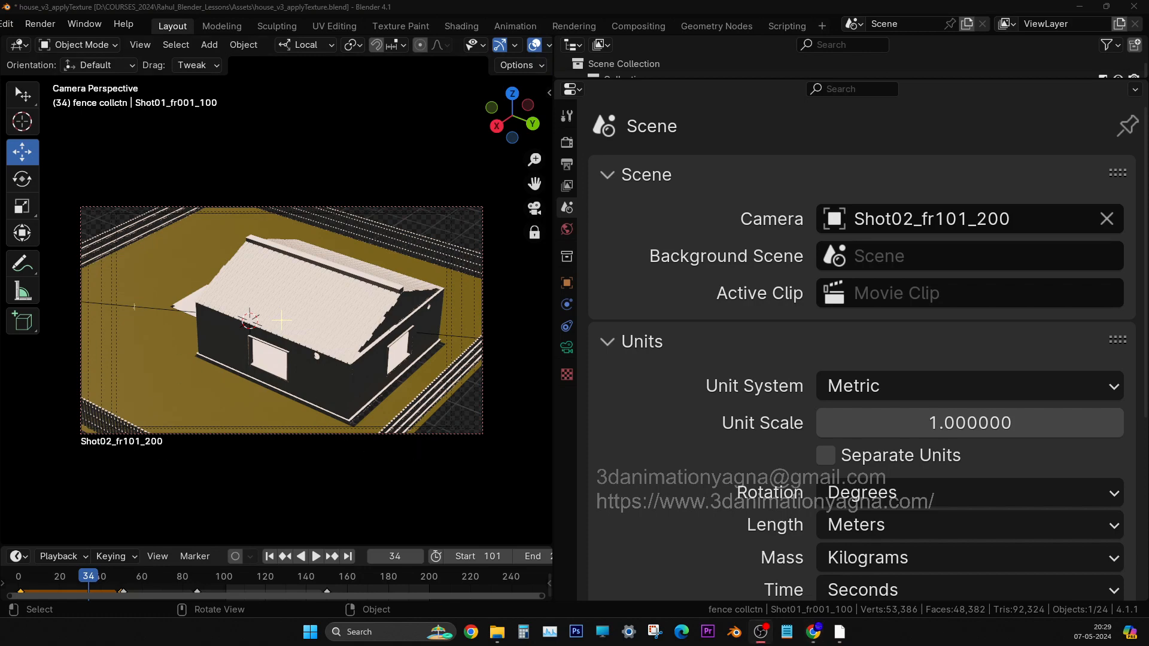